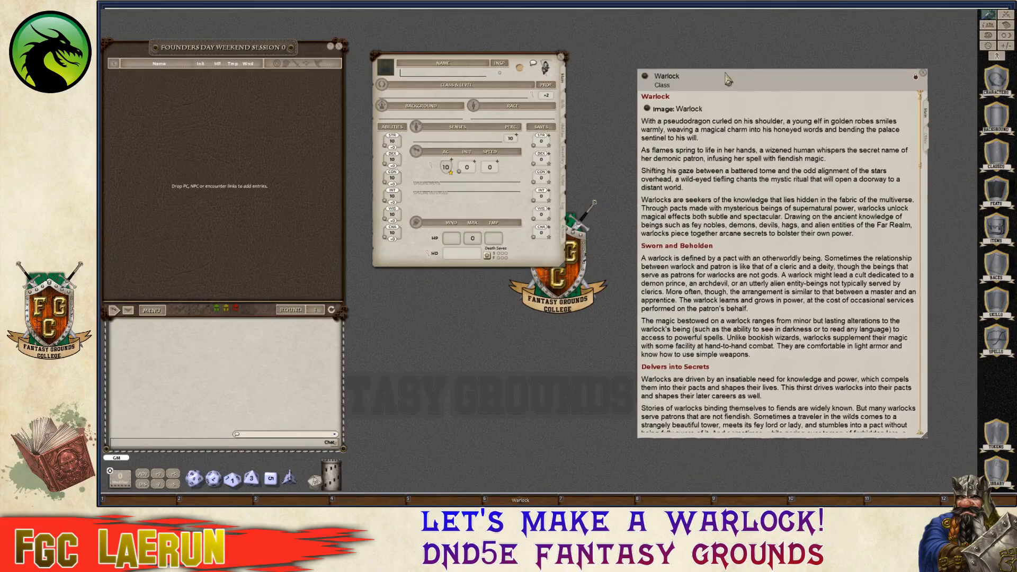
Consult the Warlock quick build advice and set Charisma to 15, Dexterity 14, Strength 8, Wisdom 12 and Constitution 13.
{"action": "scroll", "coordinate": [712, 275], "scroll_direction": "down", "scroll_amount": 6}
{"action": "scroll", "coordinate": [711, 276], "scroll_direction": "down", "scroll_amount": 10}
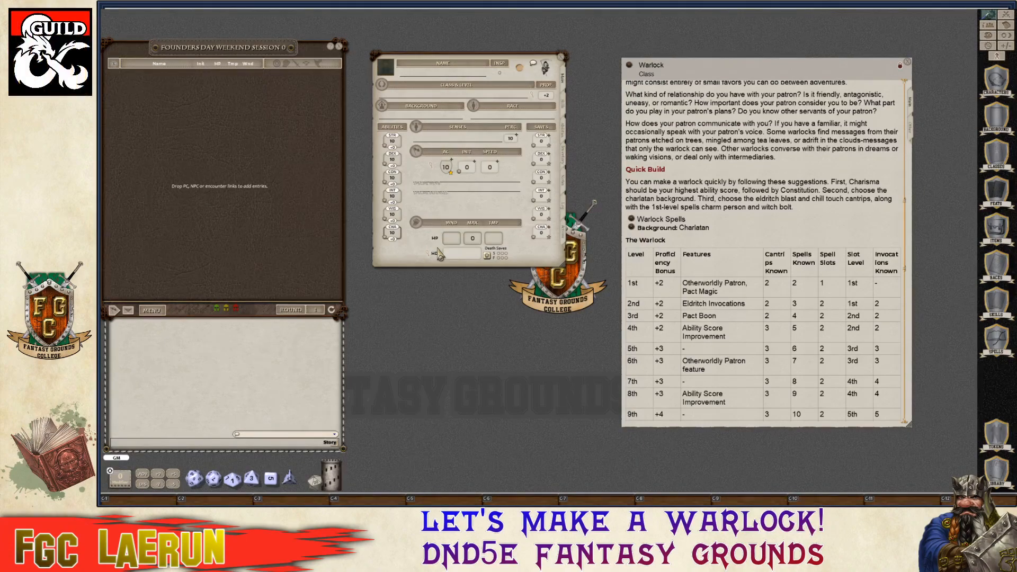
{"action": "type", "text": "5"}
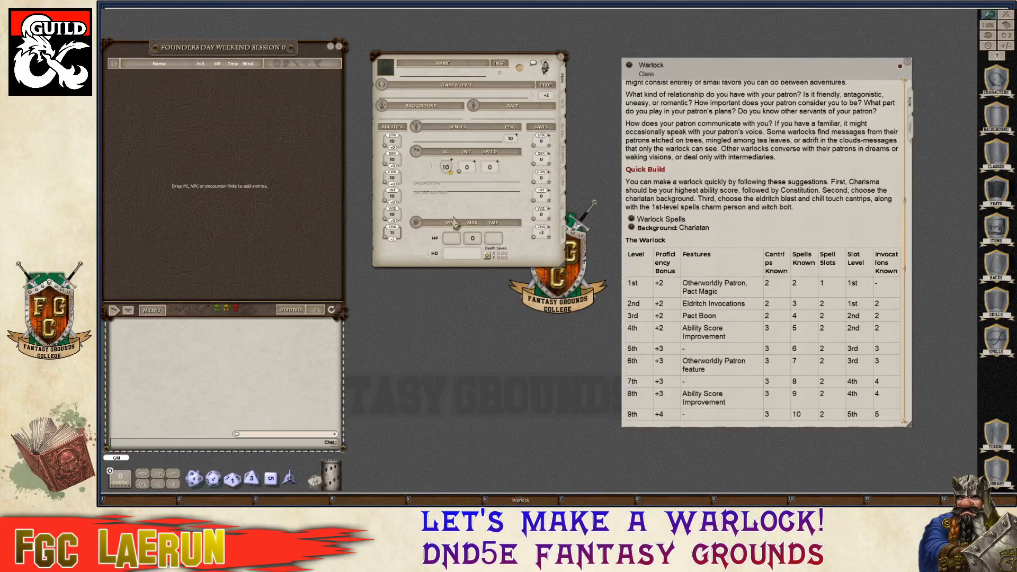
{"action": "left_click", "coordinate": [396, 165]}
{"action": "type", "text": "14"}
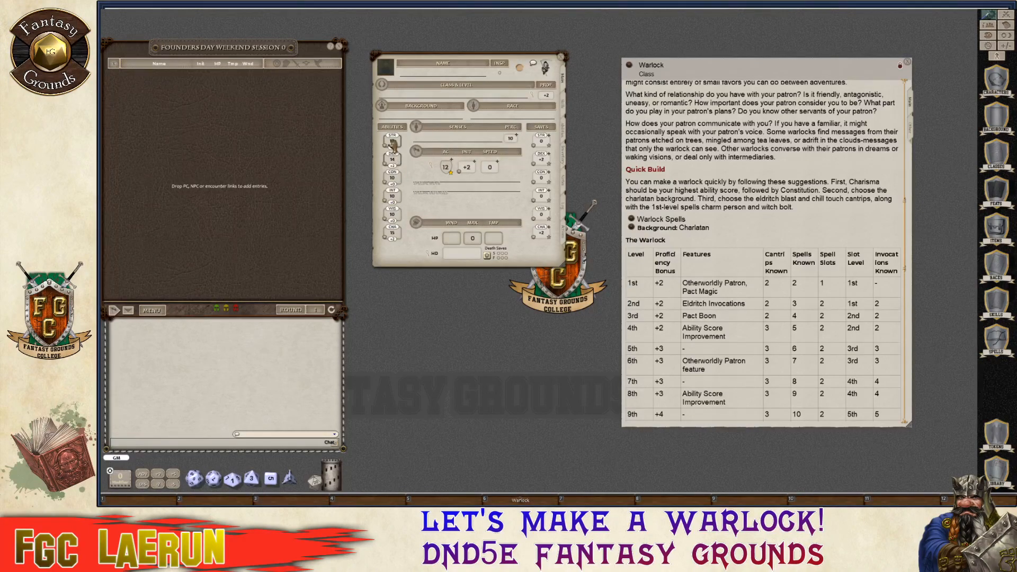
{"action": "left_click", "coordinate": [393, 141]}
{"action": "type", "text": "8"}
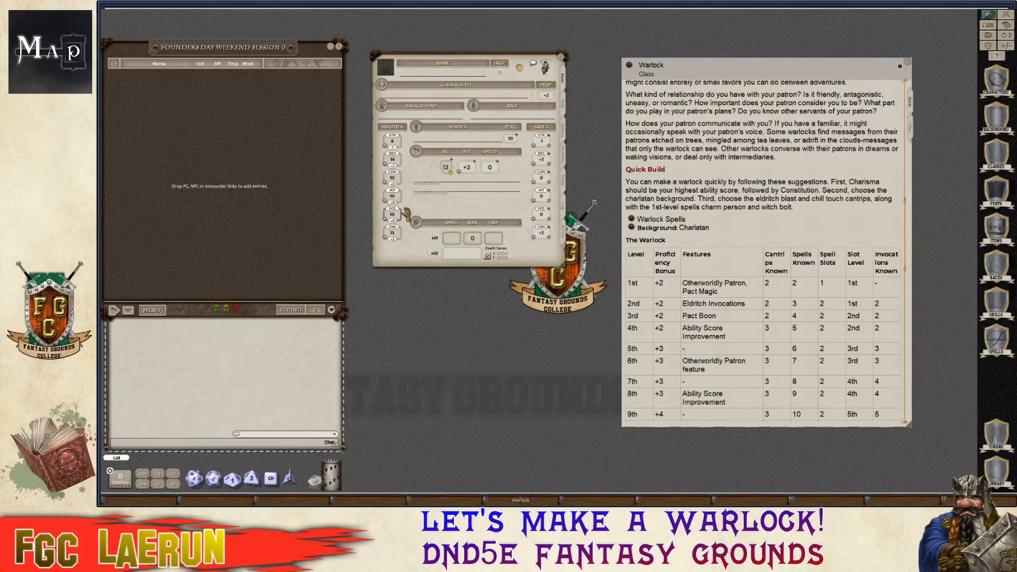
{"action": "type", "text": "2"}
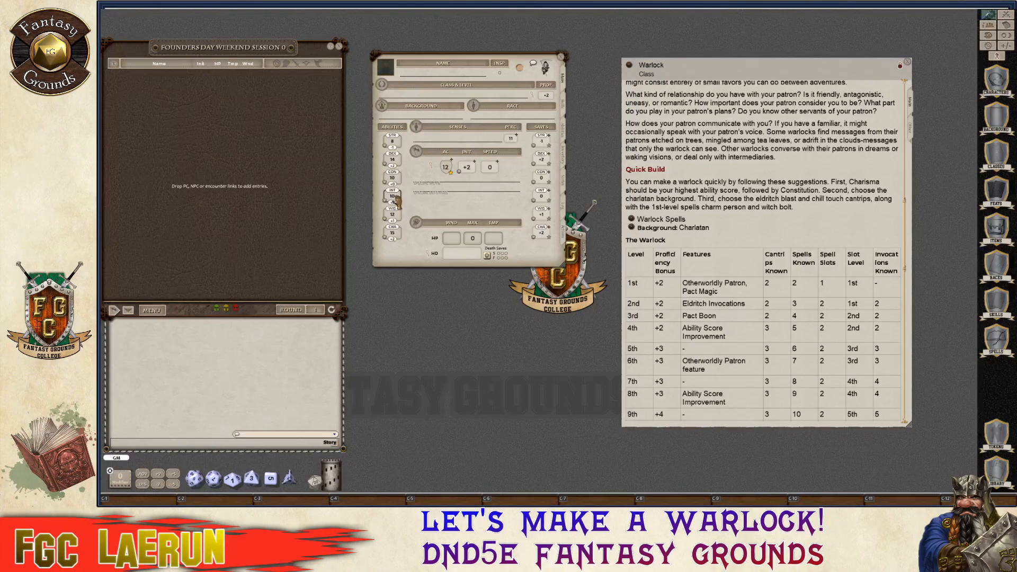
{"action": "key", "text": "ctrl"}
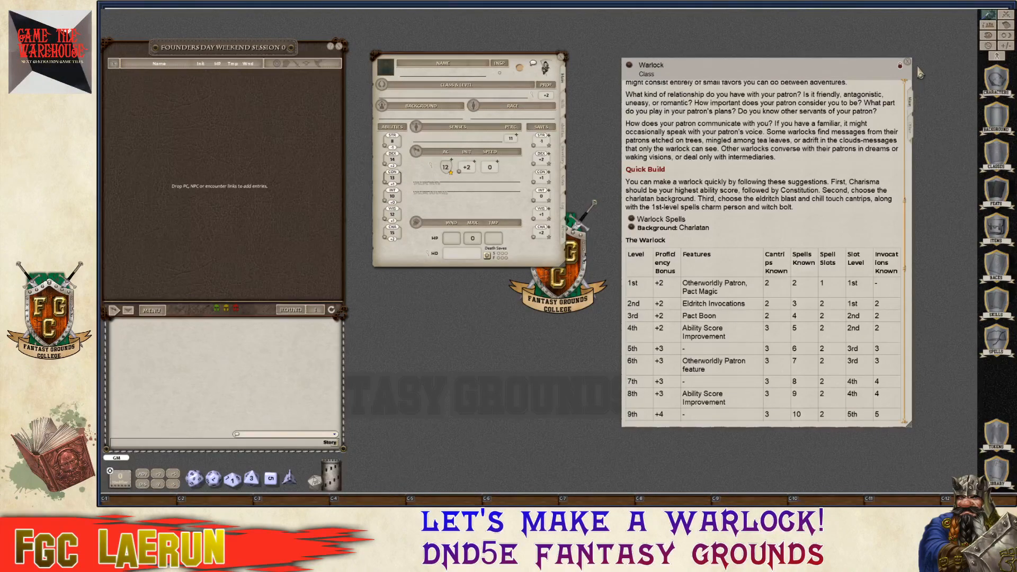
Close the Warlock class description and make the character sheet taller, shifting it slightly up beside the combat tracker.
{"action": "left_click", "coordinate": [908, 62]}
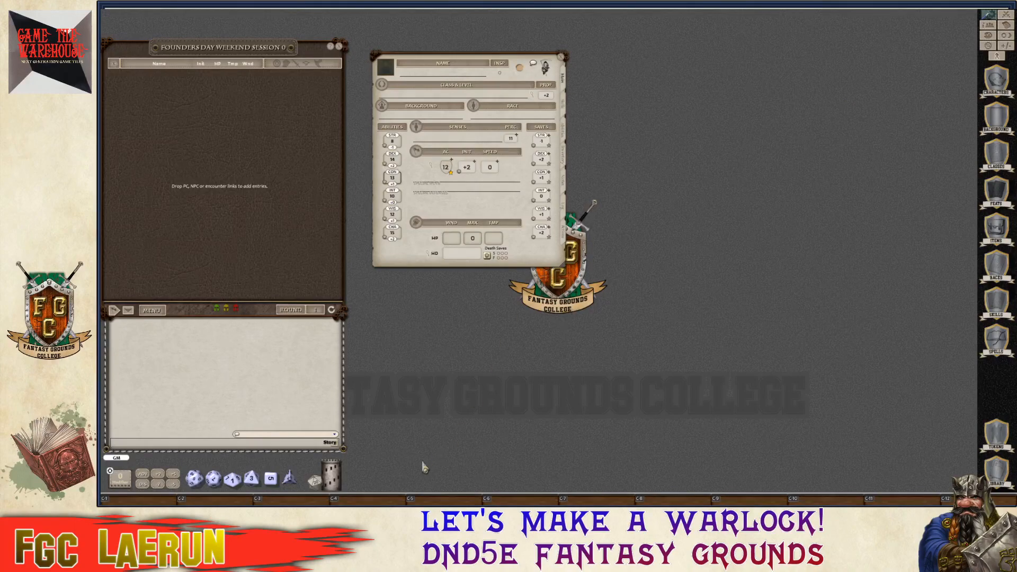
{"action": "key", "text": "ctrl"}
{"action": "left_click_drag", "start_coordinate": [565, 267], "coordinate": [561, 375]}
{"action": "mouse_move", "coordinate": [504, 277]}
{"action": "left_mouse_down"}
{"action": "mouse_move", "coordinate": [486, 281]}
{"action": "mouse_move", "coordinate": [490, 273]}
{"action": "left_mouse_up"}
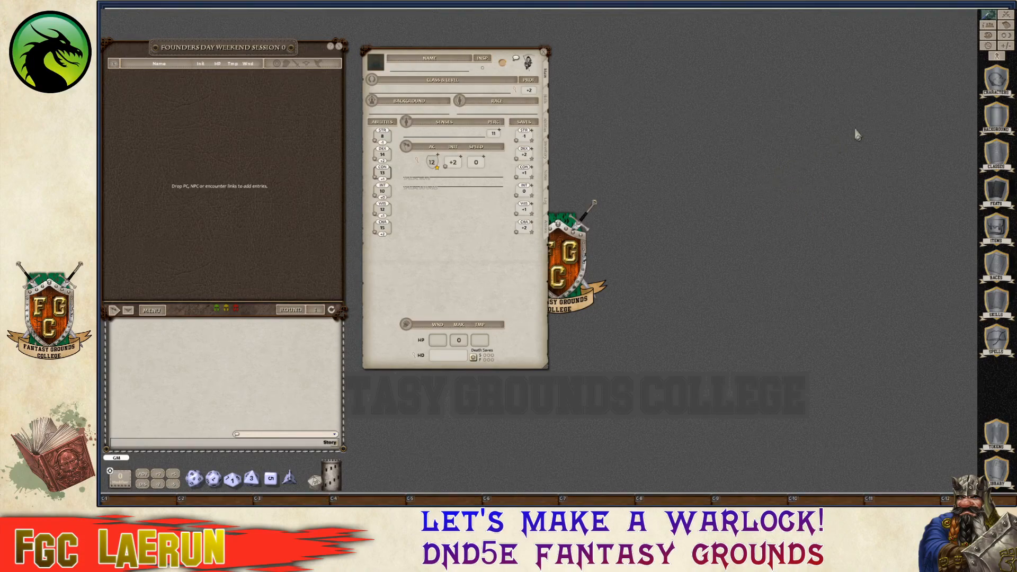
Open the list of backgrounds and place it beside the character sheet.
{"action": "left_click", "coordinate": [997, 119]}
{"action": "left_click_drag", "start_coordinate": [794, 31], "coordinate": [671, 19]}
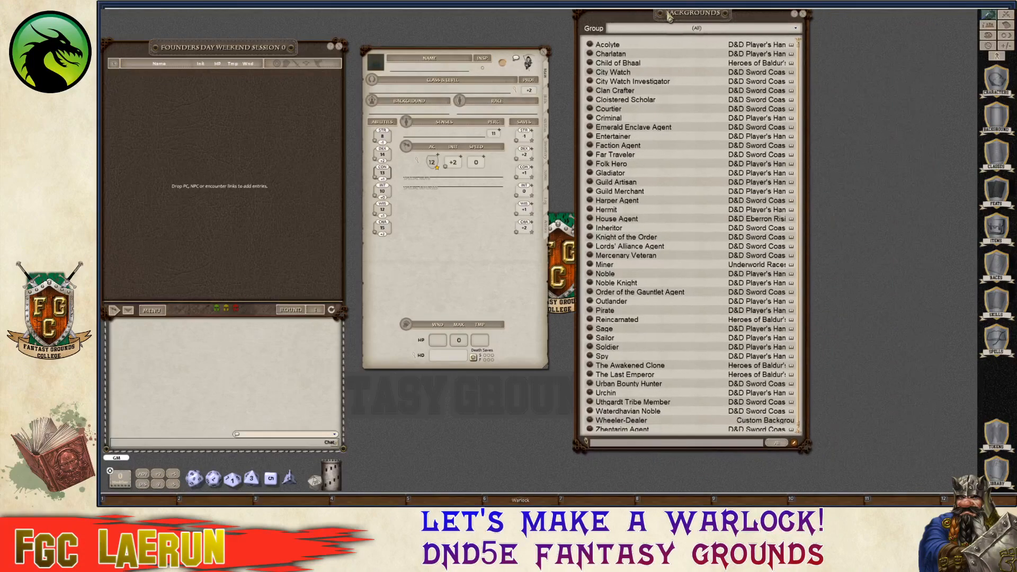
{"action": "scroll", "coordinate": [649, 234], "scroll_direction": "down", "scroll_amount": 1}
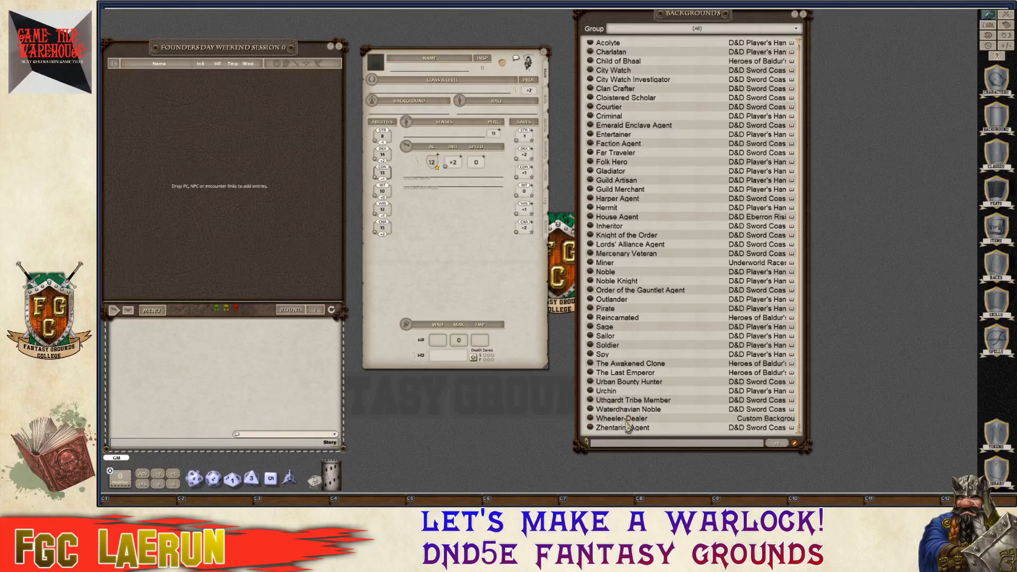
{"action": "scroll", "coordinate": [636, 381], "scroll_direction": "up", "scroll_amount": 1}
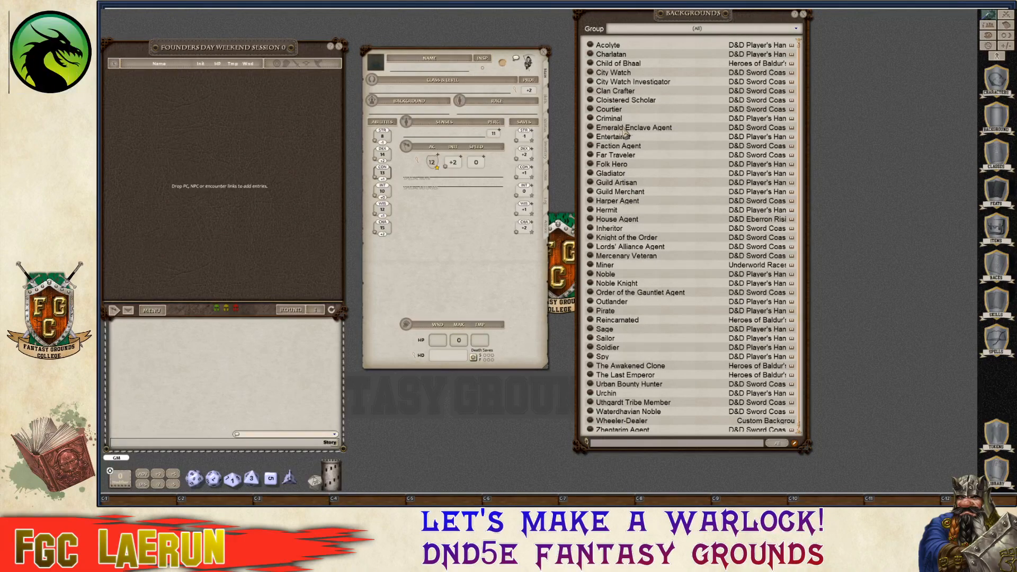
Read the Emerald Enclave Agent background's description, including its section on the Emerald Enclave, and close it.
{"action": "left_click", "coordinate": [591, 128]}
{"action": "scroll", "coordinate": [566, 250], "scroll_direction": "down", "scroll_amount": 1}
{"action": "scroll", "coordinate": [567, 250], "scroll_direction": "up", "scroll_amount": 1}
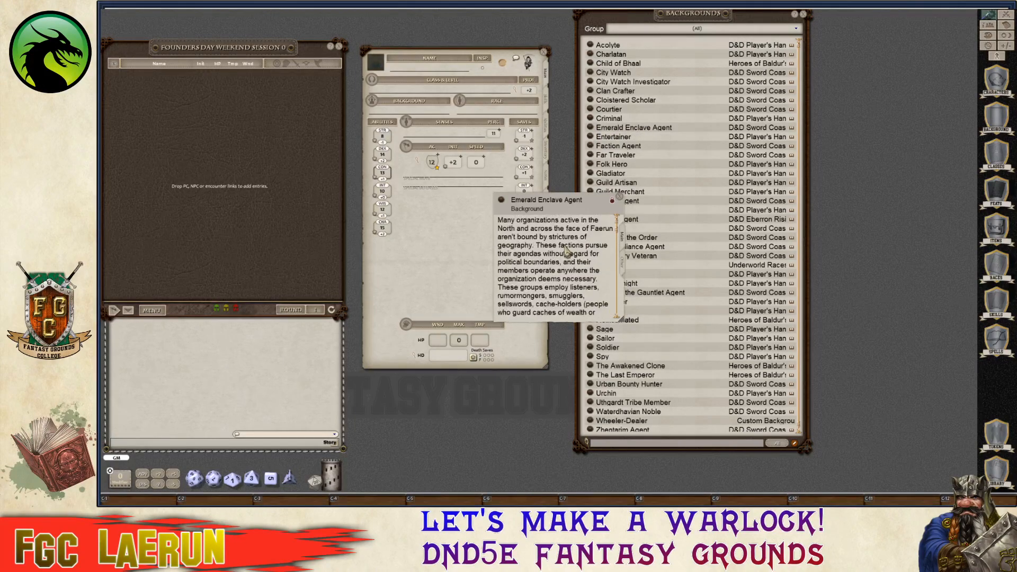
{"action": "scroll", "coordinate": [567, 252], "scroll_direction": "down", "scroll_amount": 4}
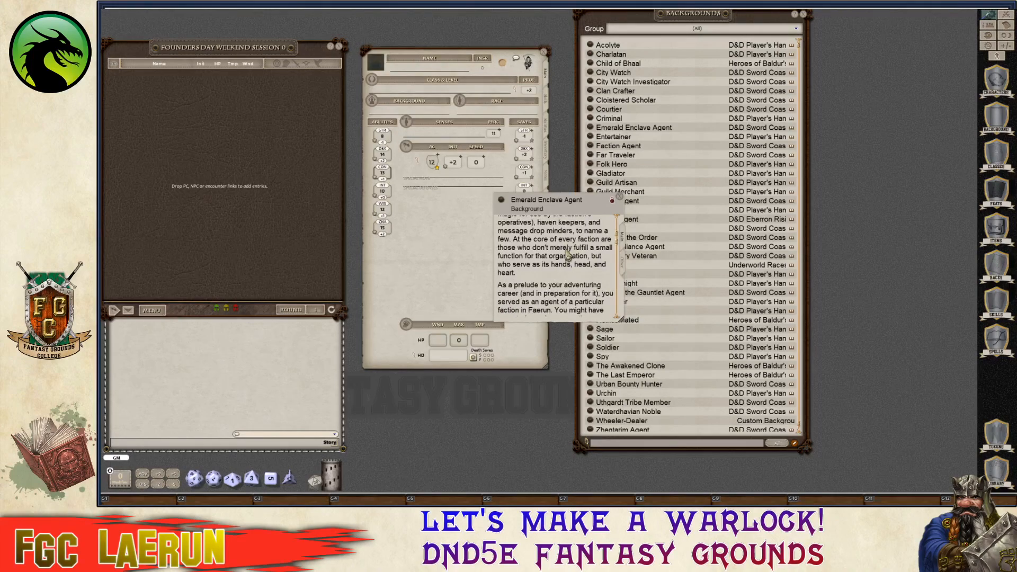
{"action": "scroll", "coordinate": [568, 255], "scroll_direction": "down", "scroll_amount": 4}
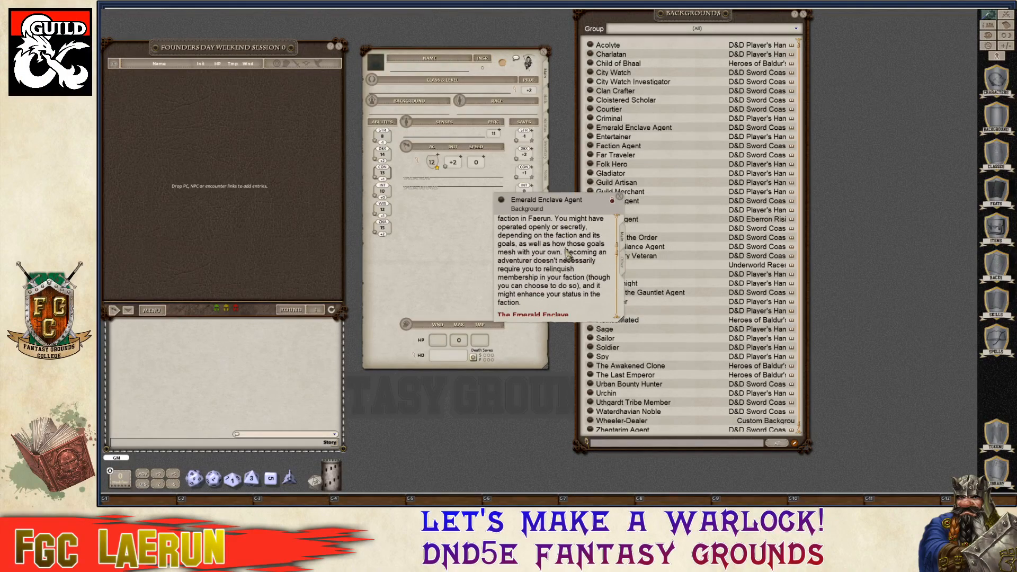
{"action": "scroll", "coordinate": [567, 253], "scroll_direction": "up", "scroll_amount": 2}
{"action": "scroll", "coordinate": [567, 255], "scroll_direction": "down", "scroll_amount": 5}
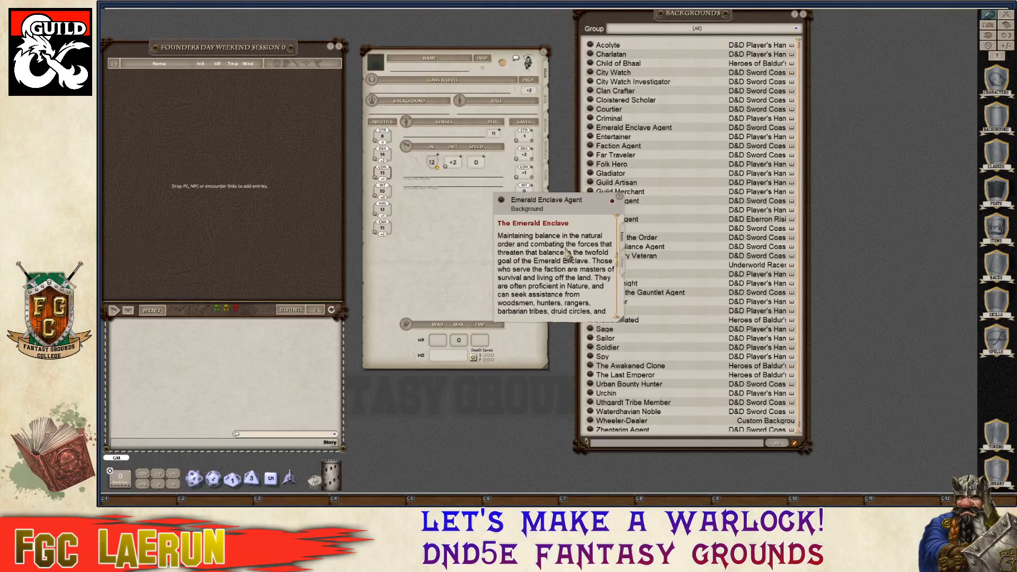
{"action": "scroll", "coordinate": [567, 254], "scroll_direction": "down", "scroll_amount": 1}
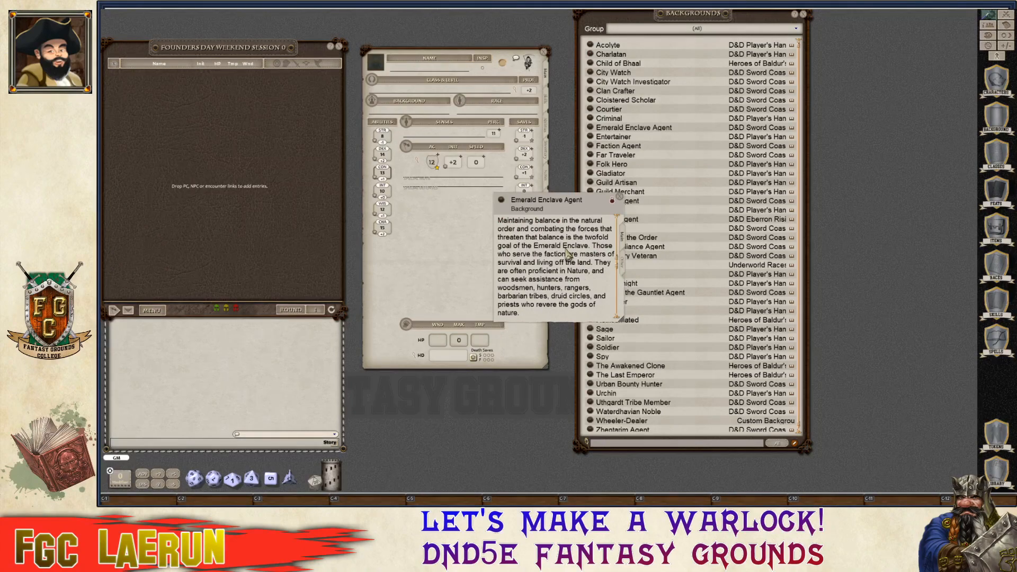
{"action": "left_click", "coordinate": [619, 197]}
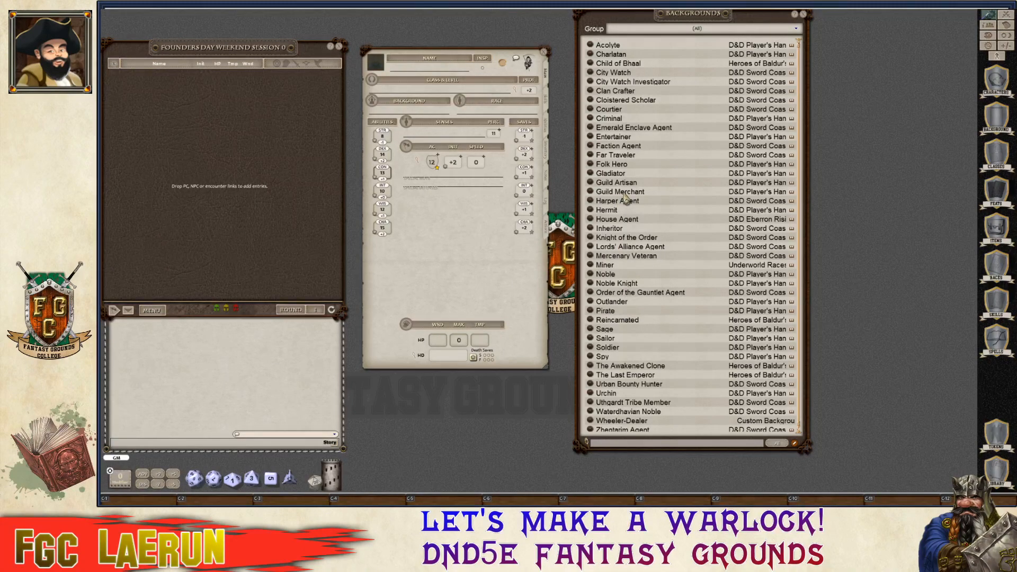
Examine the Hermit background's picture, proficiencies, equipment and suggested characteristics, and close its description.
{"action": "key", "text": "ctrl"}
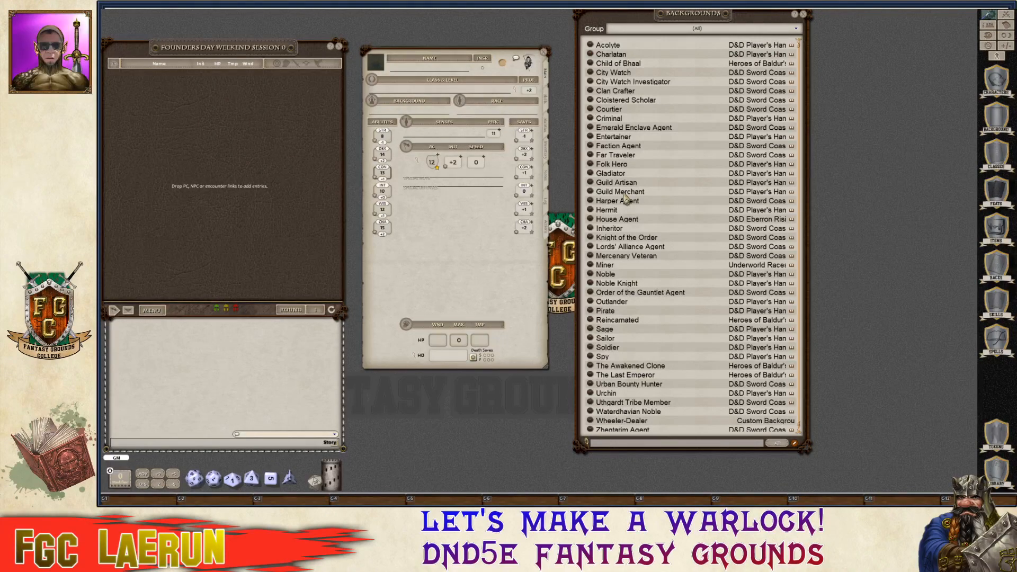
{"action": "key", "text": "ctrl"}
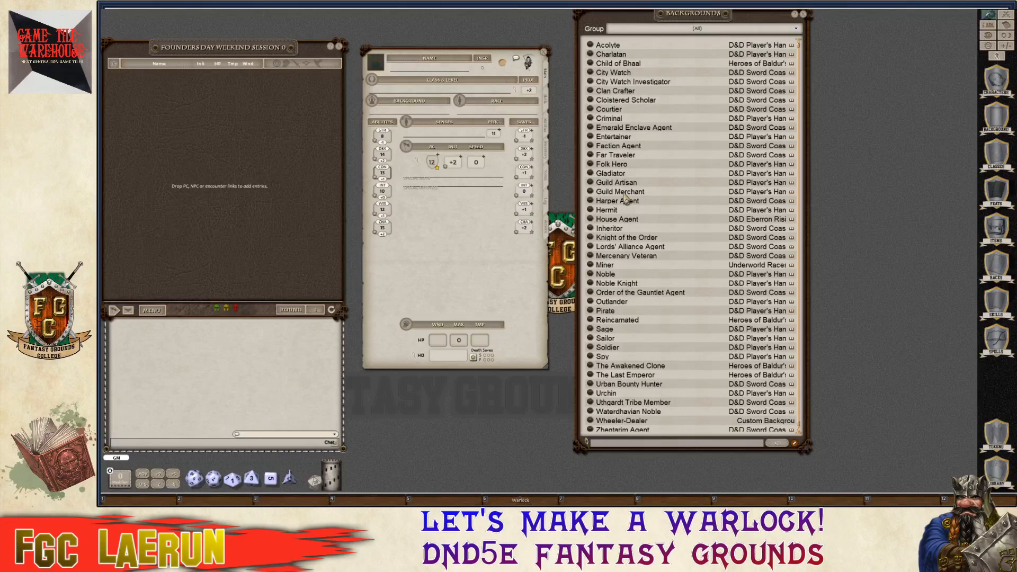
{"action": "key", "text": "ctrl"}
{"action": "left_click", "coordinate": [590, 214]}
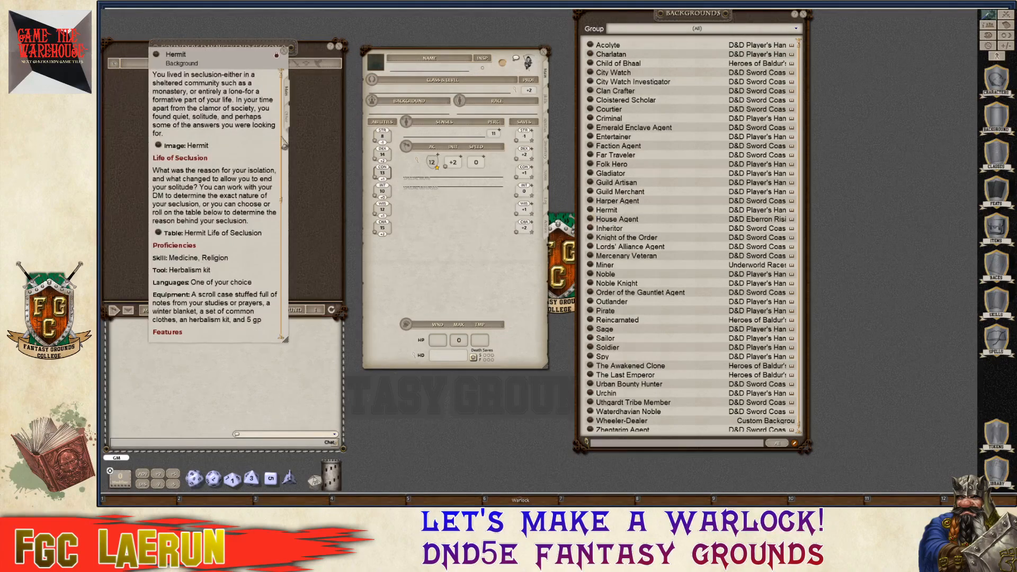
{"action": "left_click_drag", "start_coordinate": [246, 52], "coordinate": [746, 120]}
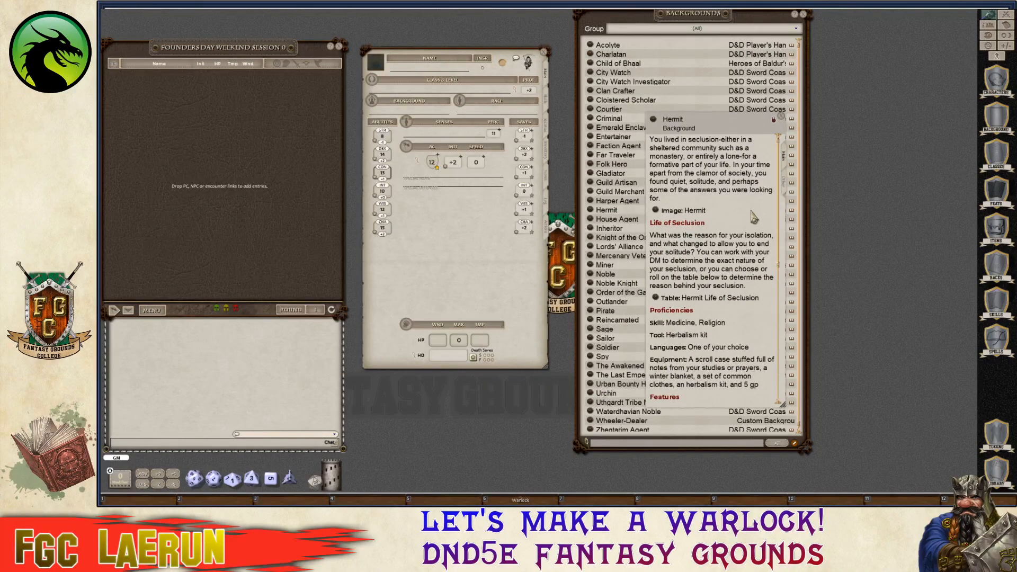
{"action": "left_click", "coordinate": [657, 211]}
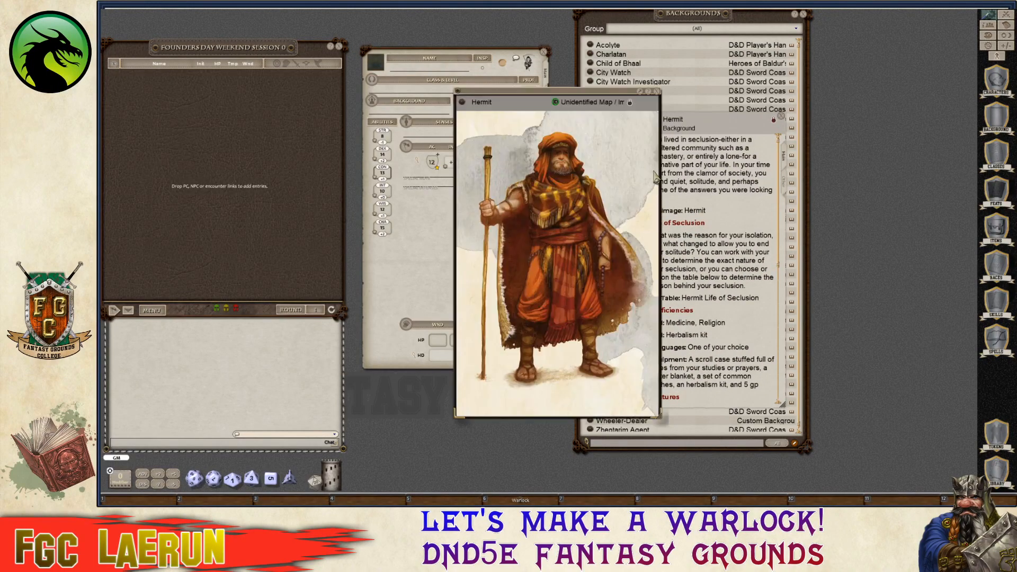
{"action": "left_click", "coordinate": [657, 93]}
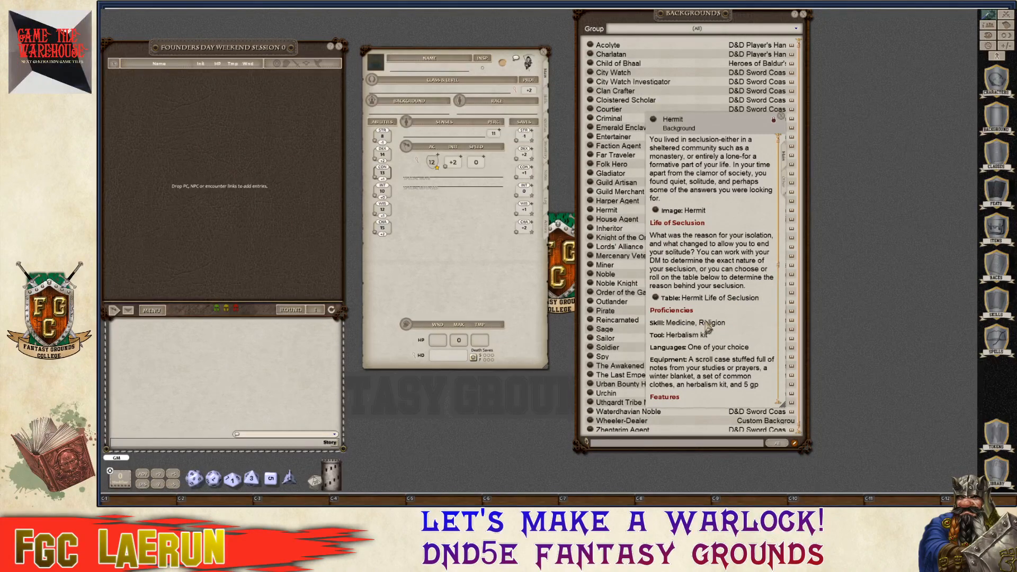
{"action": "scroll", "coordinate": [747, 317], "scroll_direction": "down", "scroll_amount": 2}
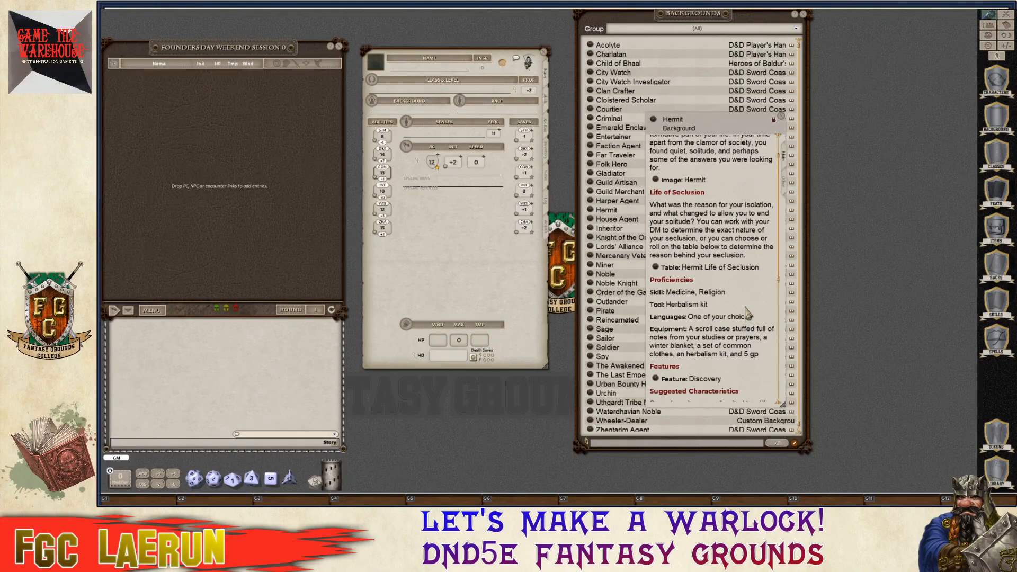
{"action": "scroll", "coordinate": [747, 315], "scroll_direction": "down", "scroll_amount": 15}
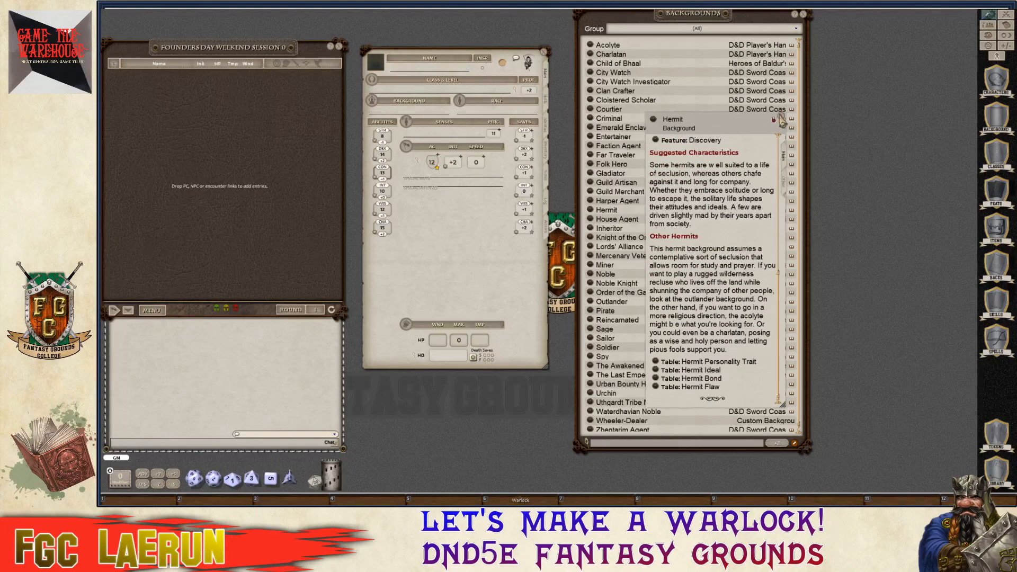
{"action": "left_click", "coordinate": [778, 119]}
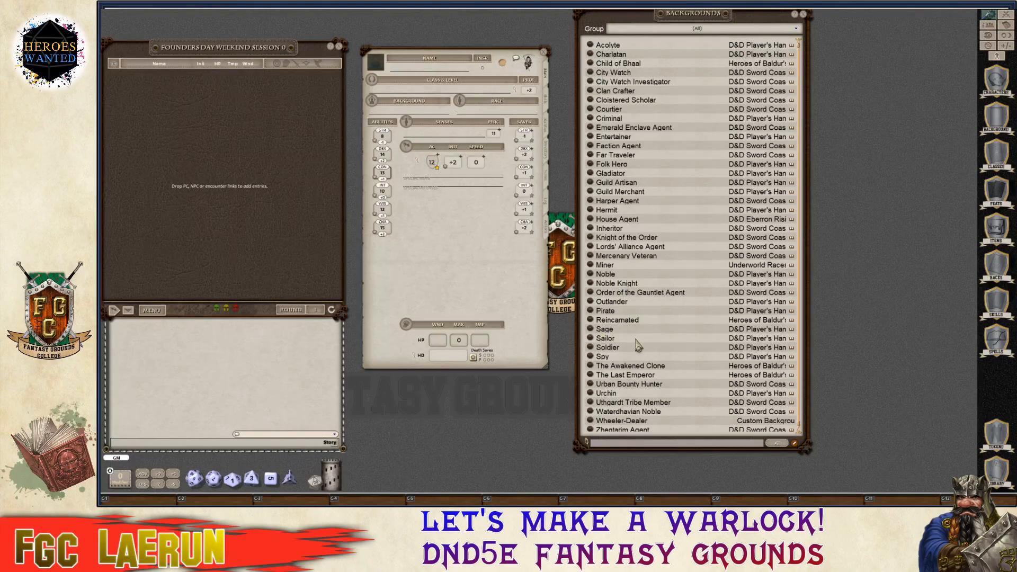
Assign the Hermit background to the character sheet and close the list of backgrounds.
{"action": "scroll", "coordinate": [666, 367], "scroll_direction": "down", "scroll_amount": 1}
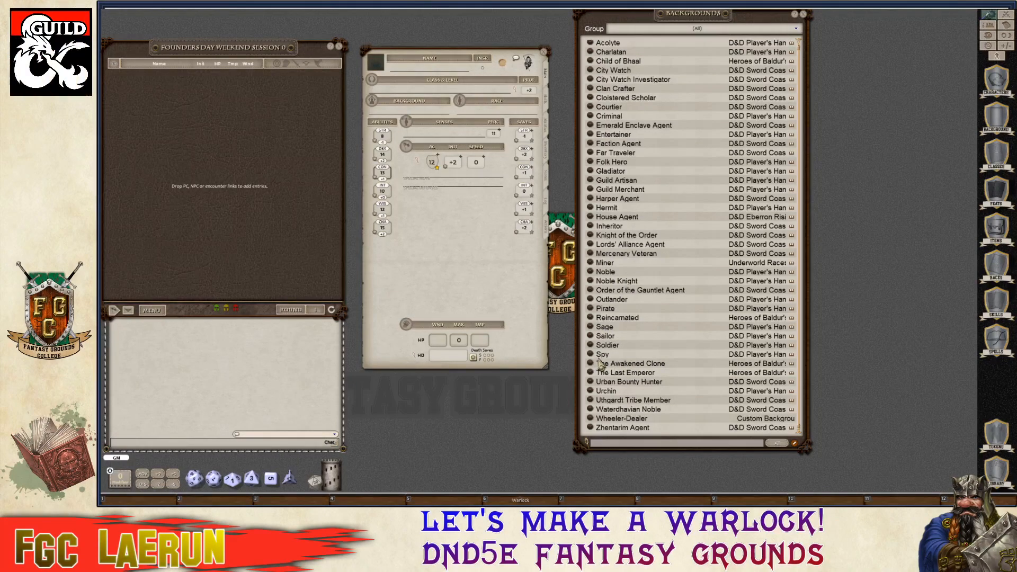
{"action": "key", "text": "ctrl"}
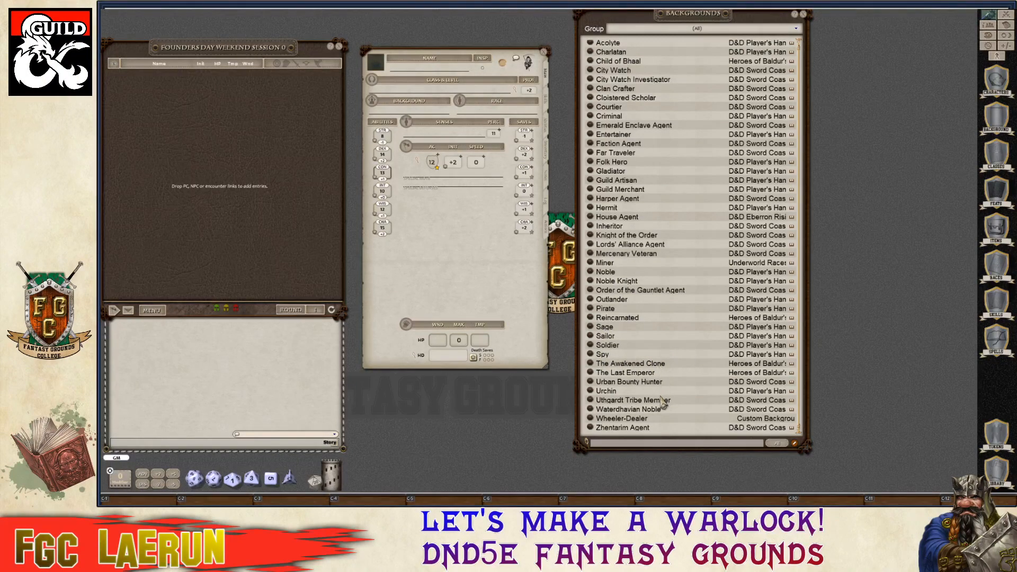
{"action": "scroll", "coordinate": [612, 392], "scroll_direction": "up", "scroll_amount": 1}
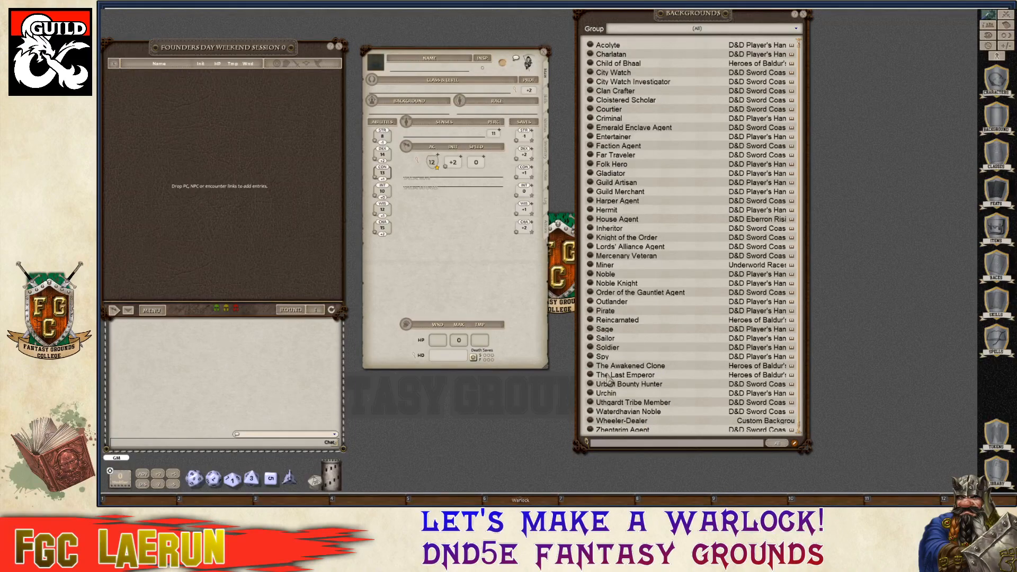
{"action": "key", "text": "ctrl"}
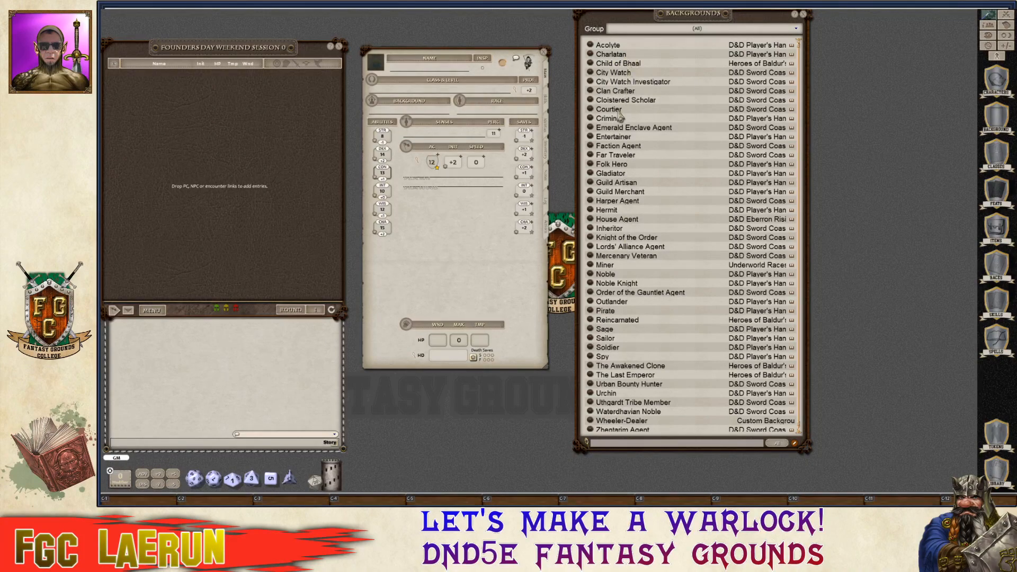
{"action": "key", "text": "ctrl"}
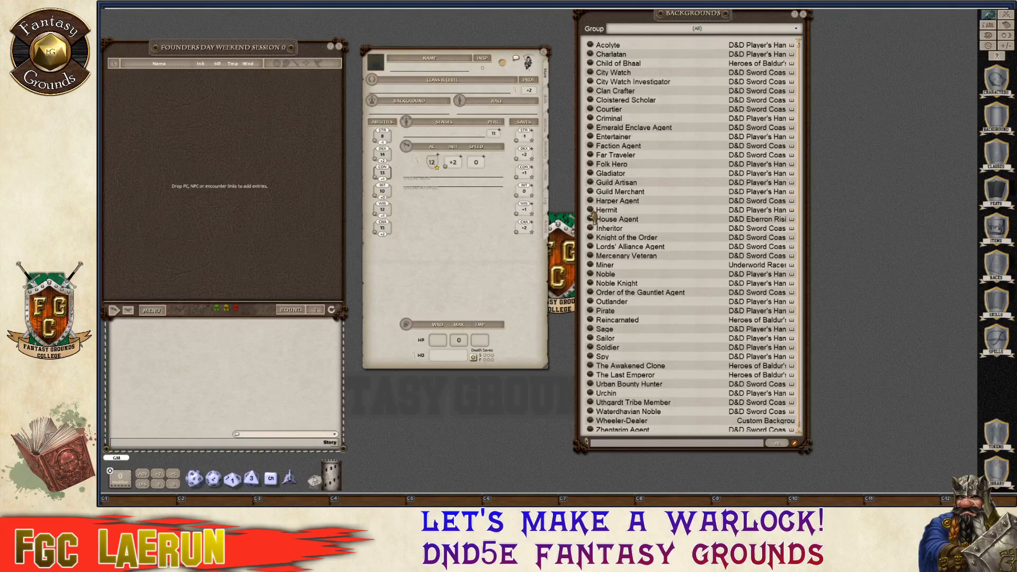
{"action": "left_click_drag", "start_coordinate": [592, 210], "coordinate": [382, 93]}
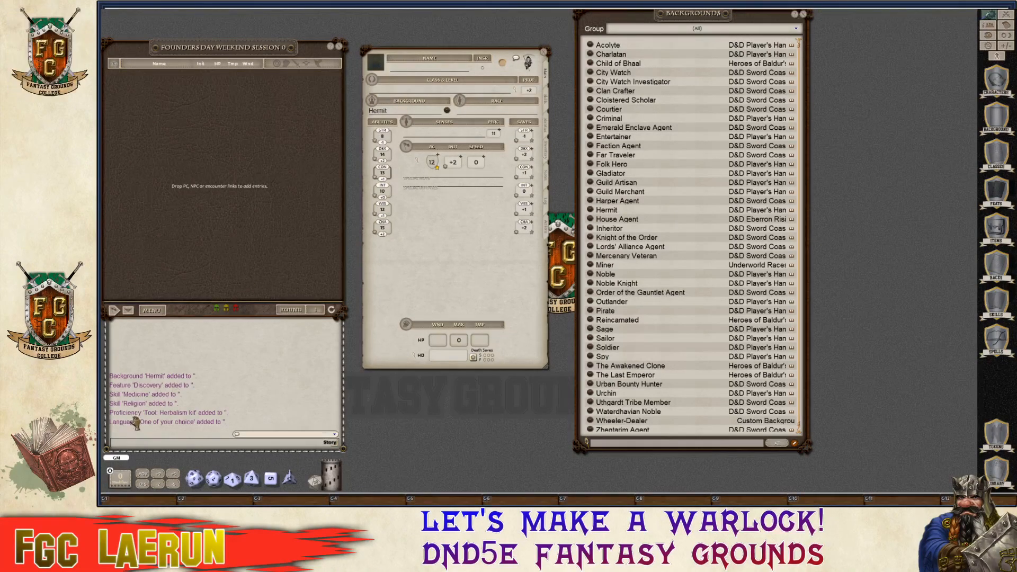
{"action": "key", "text": "ctrl"}
{"action": "left_click", "coordinate": [804, 15]}
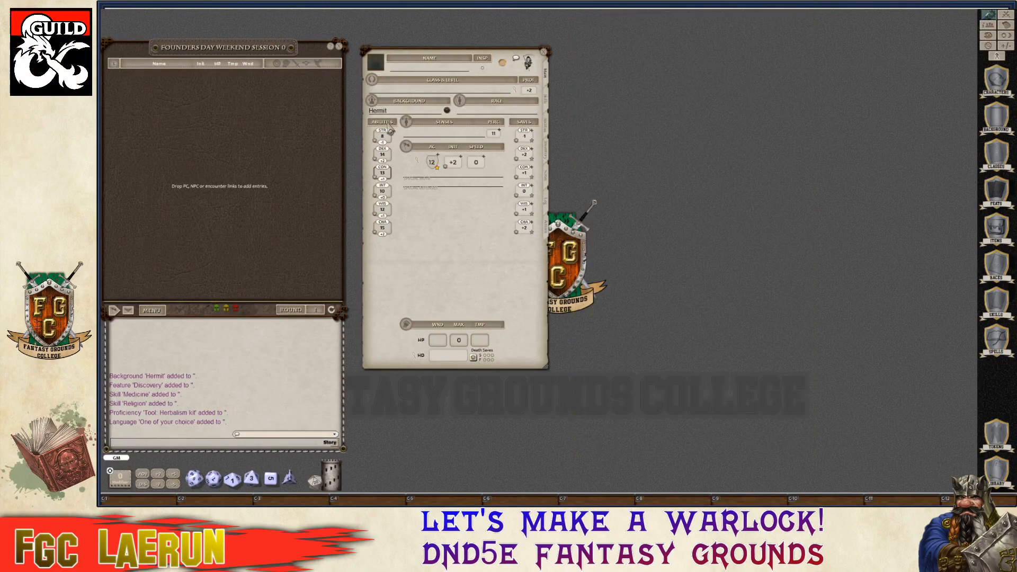
Check the character's skills page for the proficiencies granted by the Hermit background.
{"action": "left_click", "coordinate": [548, 104]}
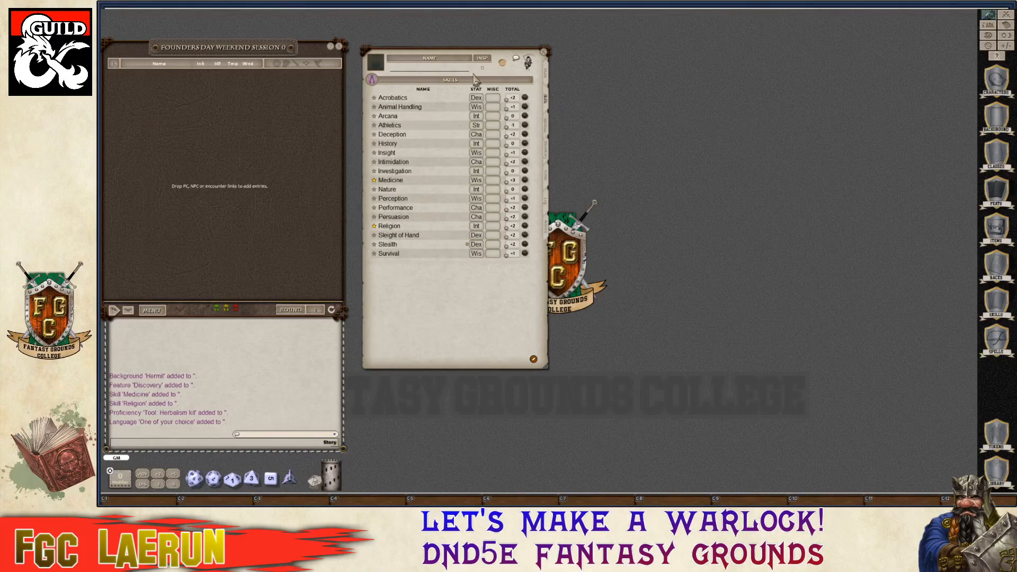
{"action": "key", "text": "ctrl"}
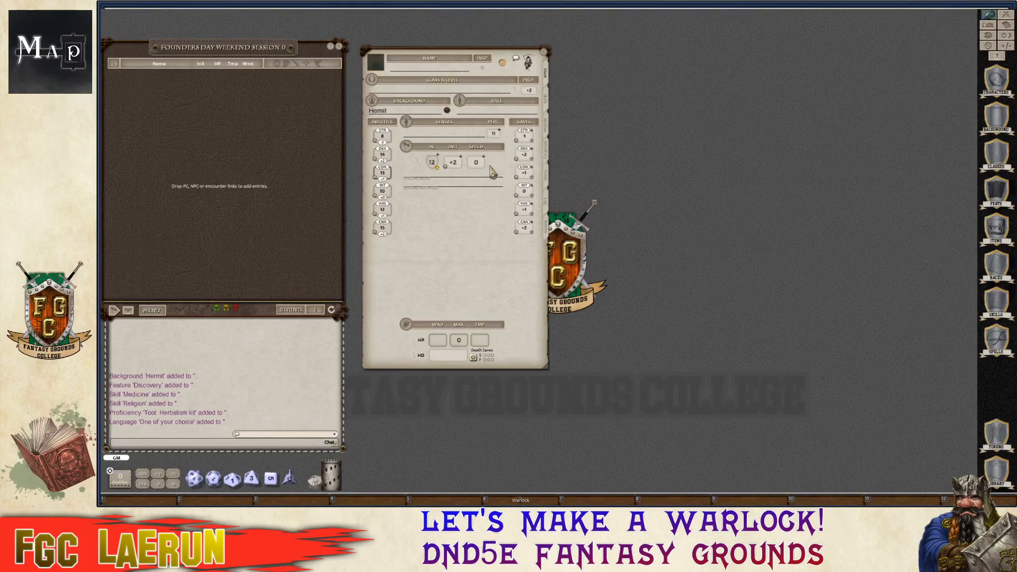
{"action": "key", "text": "ctrl"}
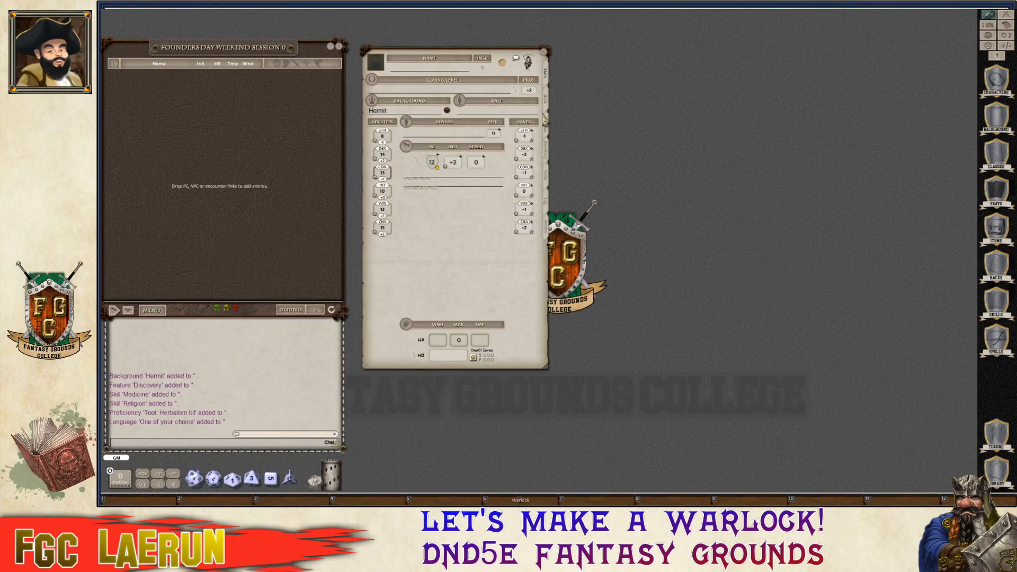
{"action": "key", "text": "ctrl"}
{"action": "key", "text": "ctrl"}
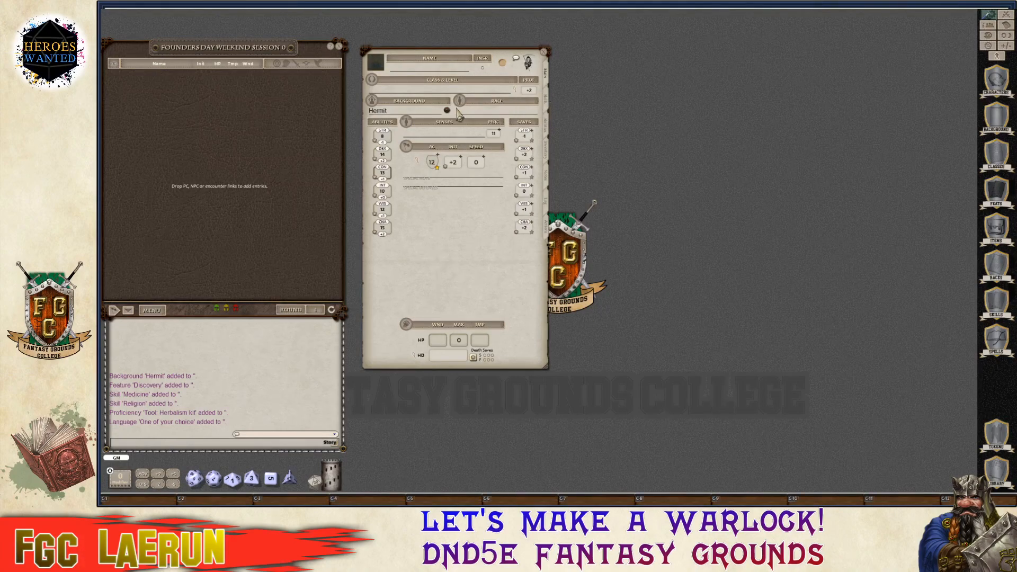
{"action": "key", "text": "ctrl"}
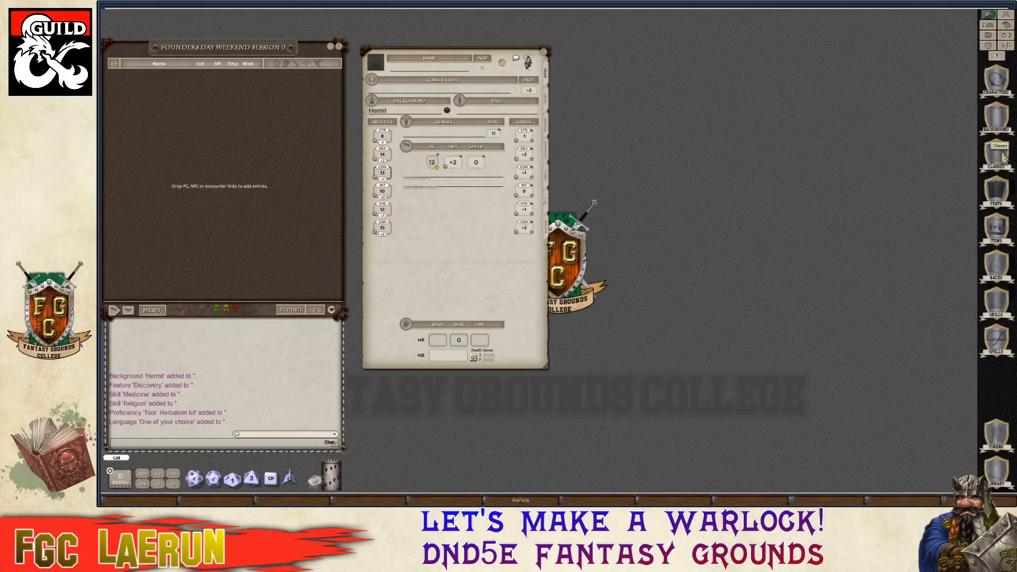
{"action": "left_click", "coordinate": [1001, 162]}
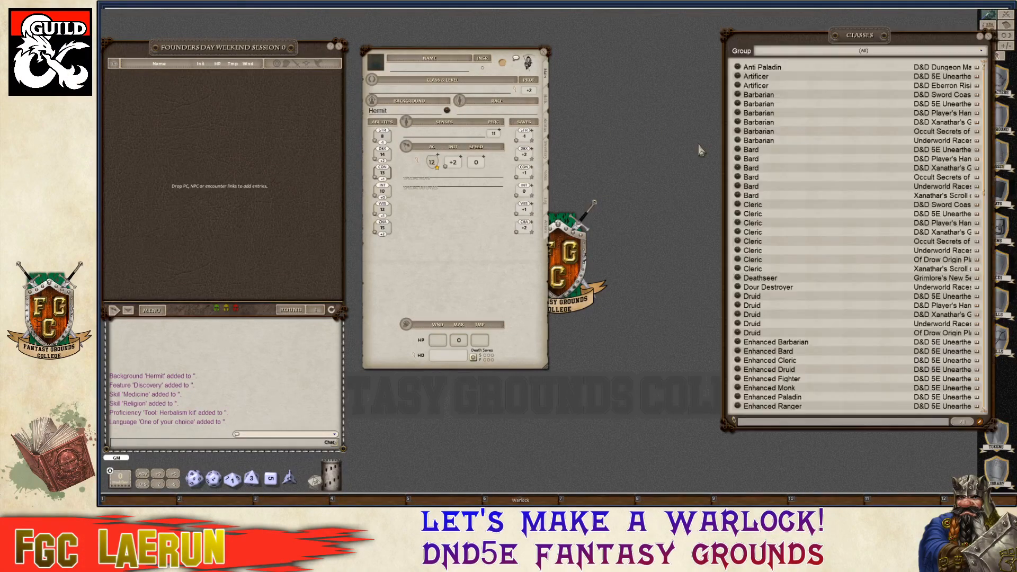
{"action": "key", "text": "ctrl"}
{"action": "left_click", "coordinate": [988, 36]}
{"action": "key", "text": "ctrl"}
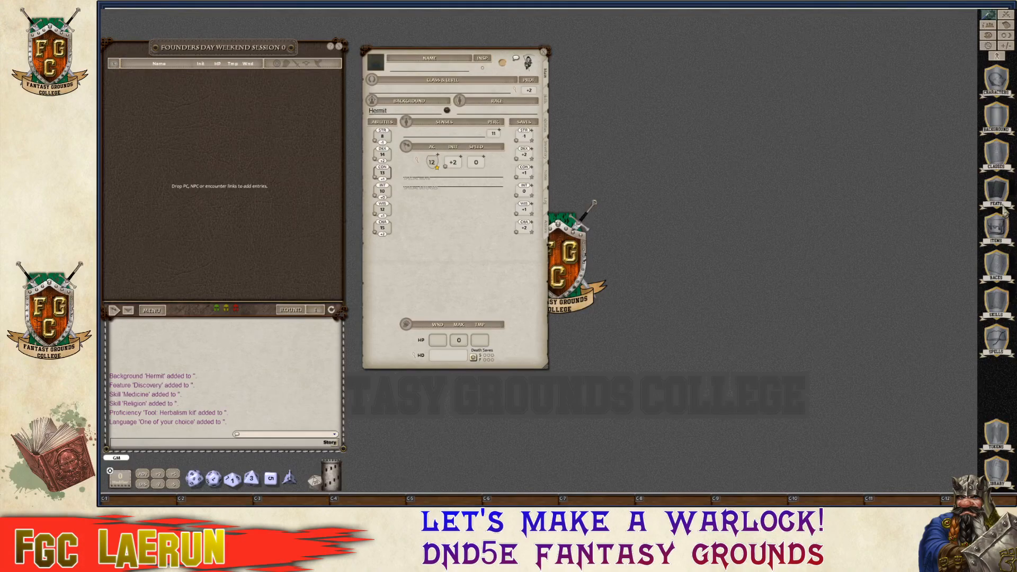
Find Hagborn from the Book of Heroic Races in the list of races and assign it to the character sheet.
{"action": "left_click", "coordinate": [997, 267]}
{"action": "scroll", "coordinate": [741, 250], "scroll_direction": "down", "scroll_amount": 3}
{"action": "scroll", "coordinate": [740, 250], "scroll_direction": "down", "scroll_amount": 7}
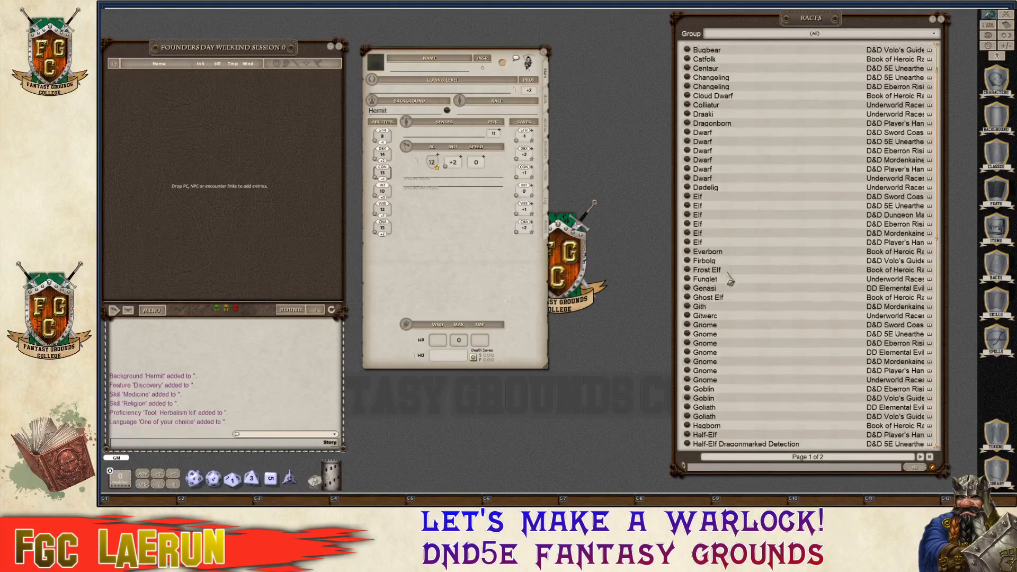
{"action": "scroll", "coordinate": [728, 282], "scroll_direction": "down", "scroll_amount": 3}
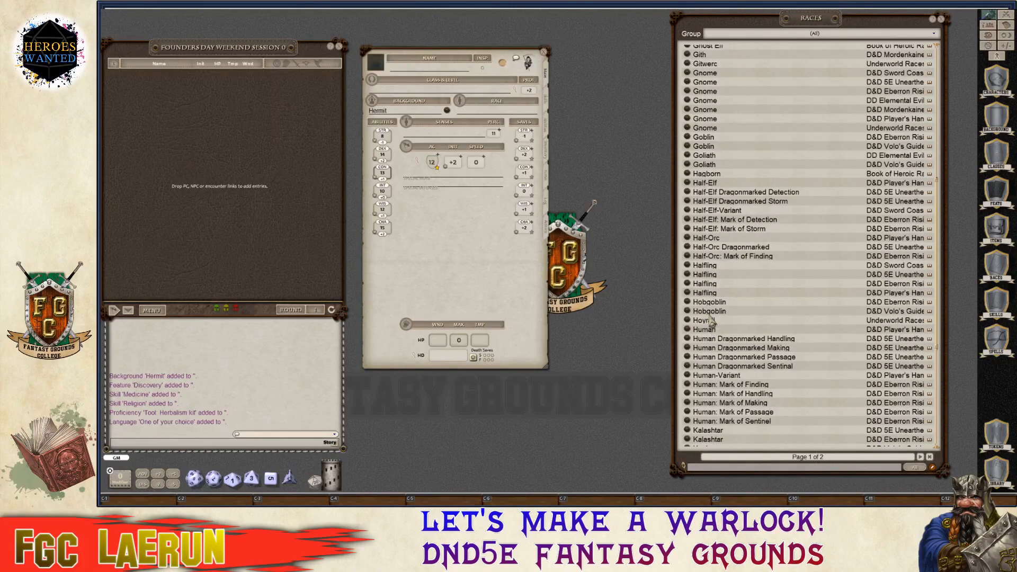
{"action": "scroll", "coordinate": [710, 320], "scroll_direction": "up", "scroll_amount": 1}
{"action": "scroll", "coordinate": [711, 316], "scroll_direction": "up", "scroll_amount": 1}
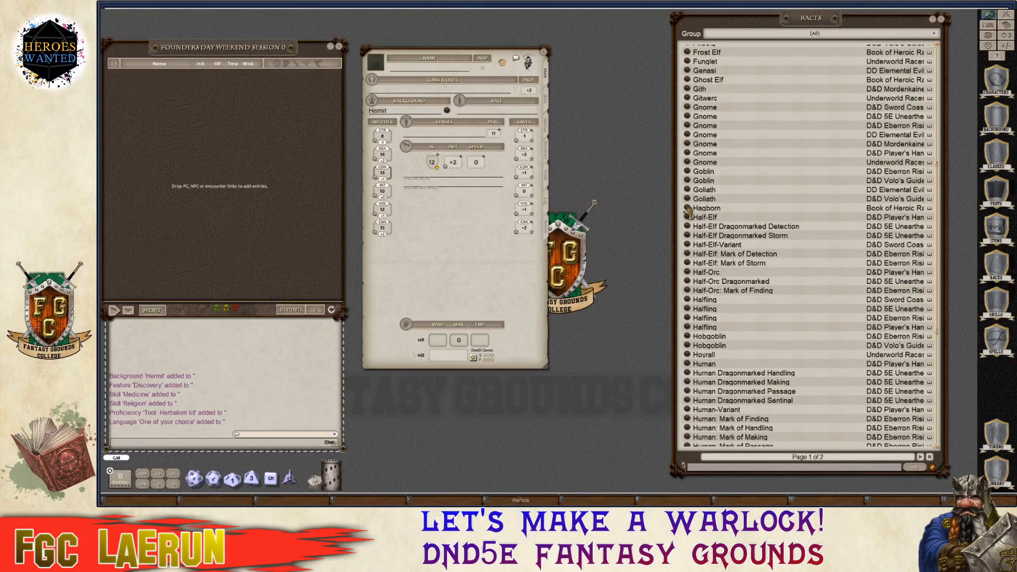
{"action": "left_click_drag", "start_coordinate": [687, 211], "coordinate": [476, 118]}
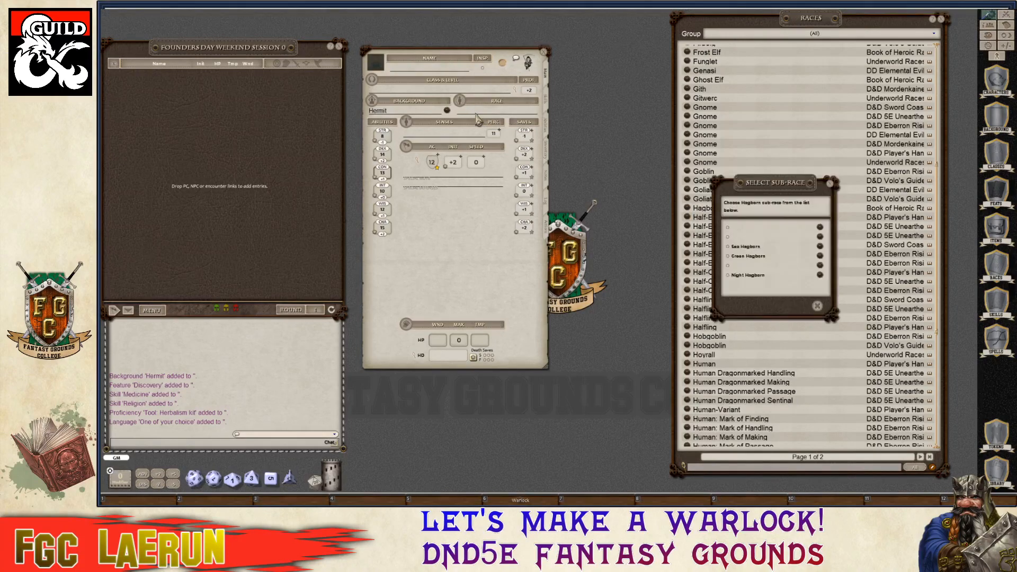
Select Green Hagborn as the character's sub-race and confirm the choice.
{"action": "left_click_drag", "start_coordinate": [776, 183], "coordinate": [668, 164]}
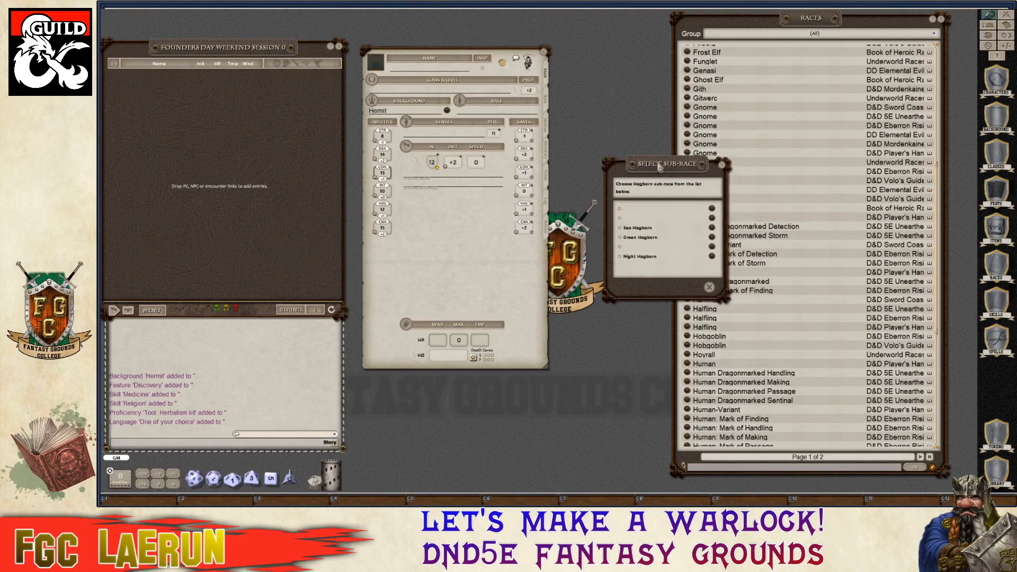
{"action": "left_click", "coordinate": [620, 238]}
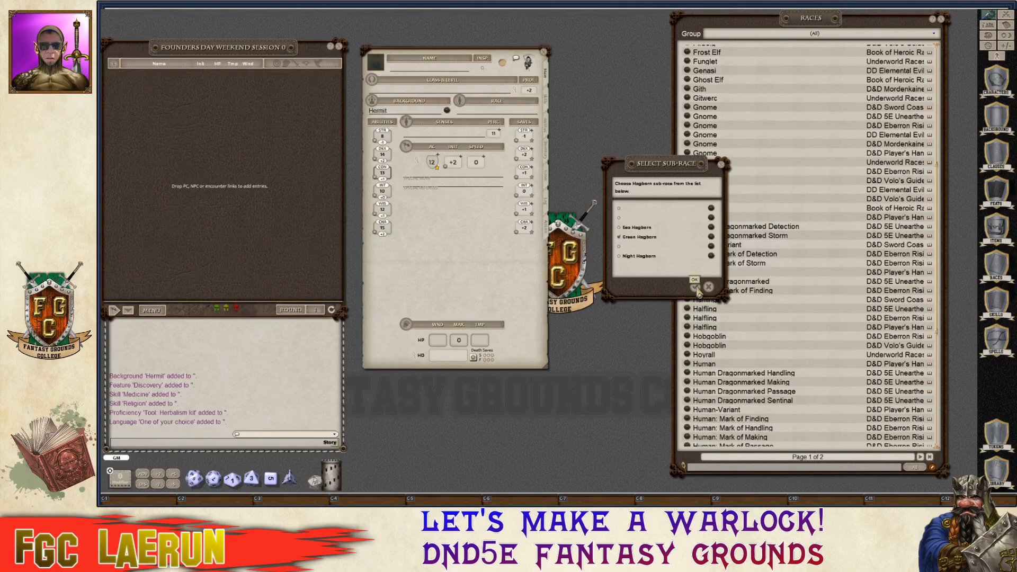
{"action": "left_click", "coordinate": [696, 289]}
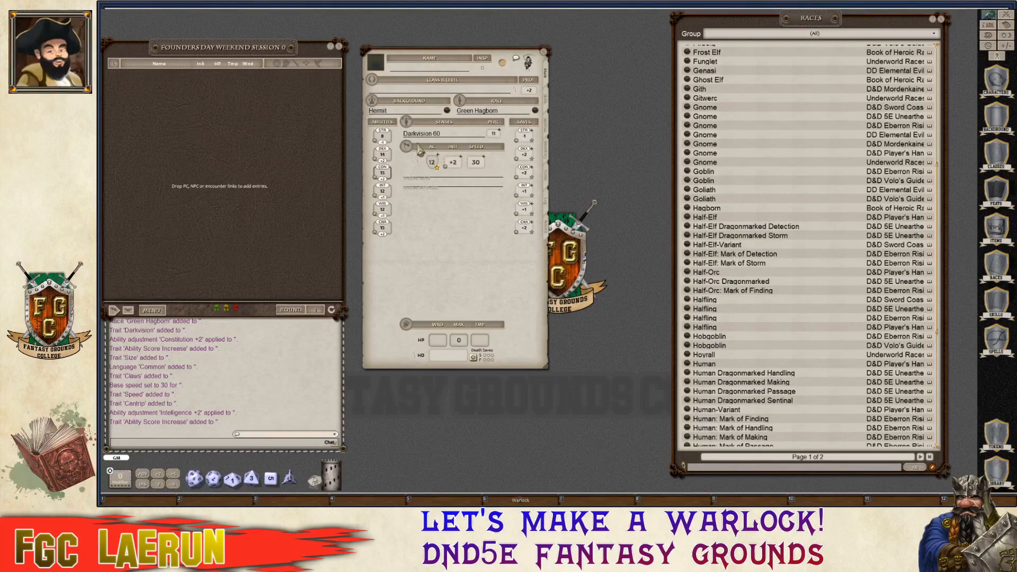
{"action": "key", "text": "ctrl"}
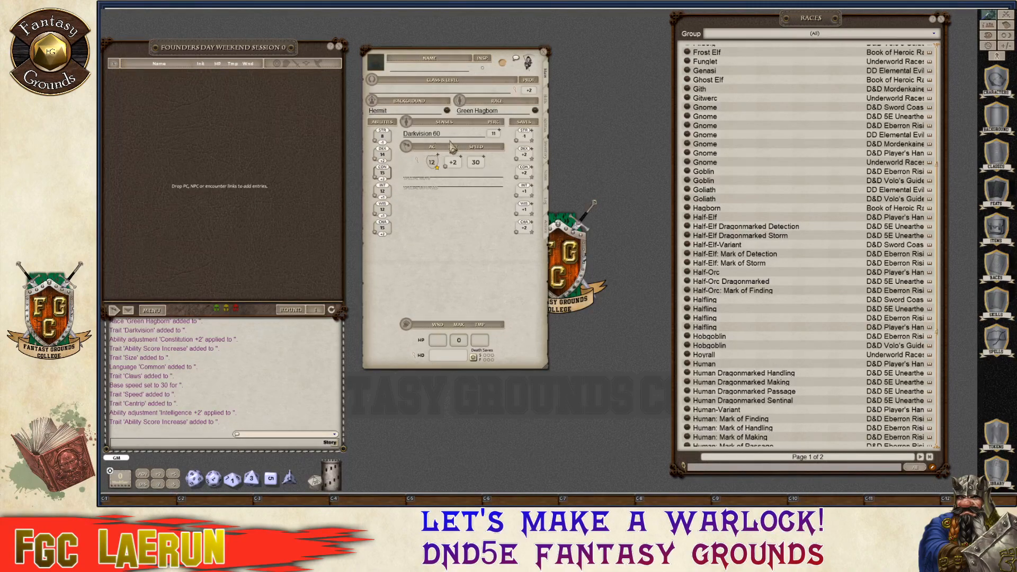
Read the Hagborn race's description through to its list of traits, and close it and the list of races.
{"action": "left_click", "coordinate": [535, 111]}
{"action": "scroll", "coordinate": [759, 249], "scroll_direction": "down", "scroll_amount": 5}
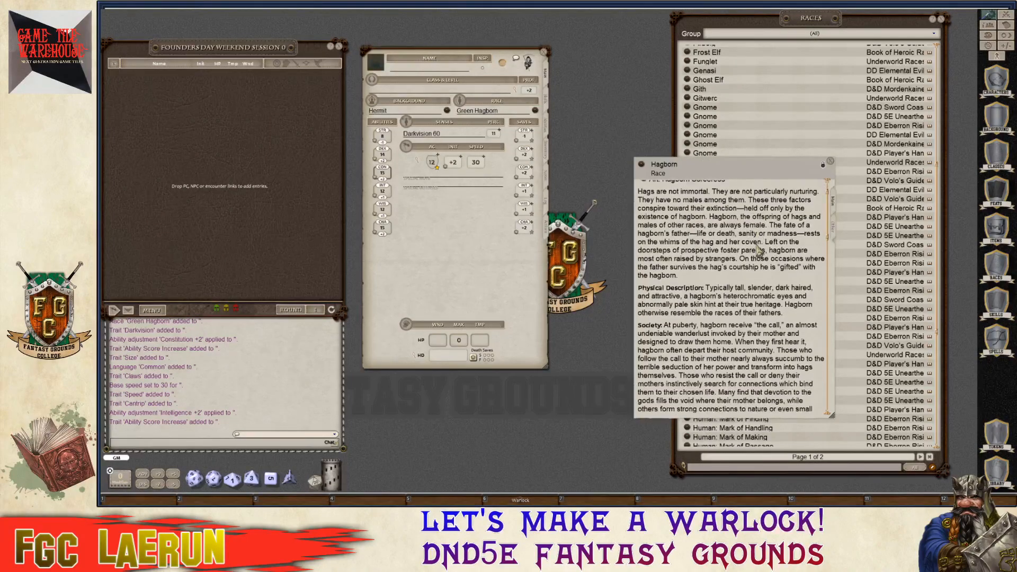
{"action": "scroll", "coordinate": [759, 249], "scroll_direction": "down", "scroll_amount": 12}
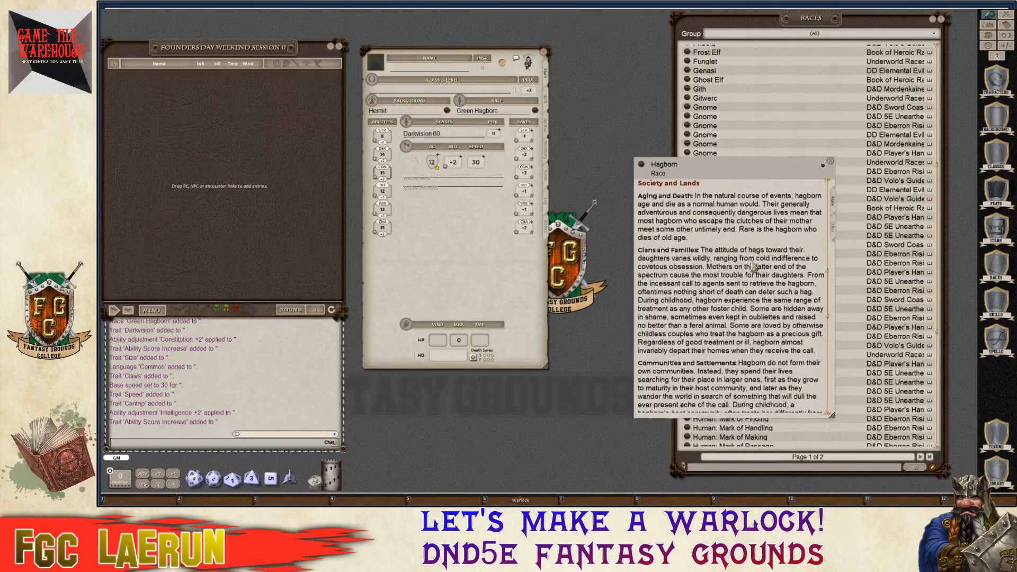
{"action": "scroll", "coordinate": [752, 266], "scroll_direction": "down", "scroll_amount": 10}
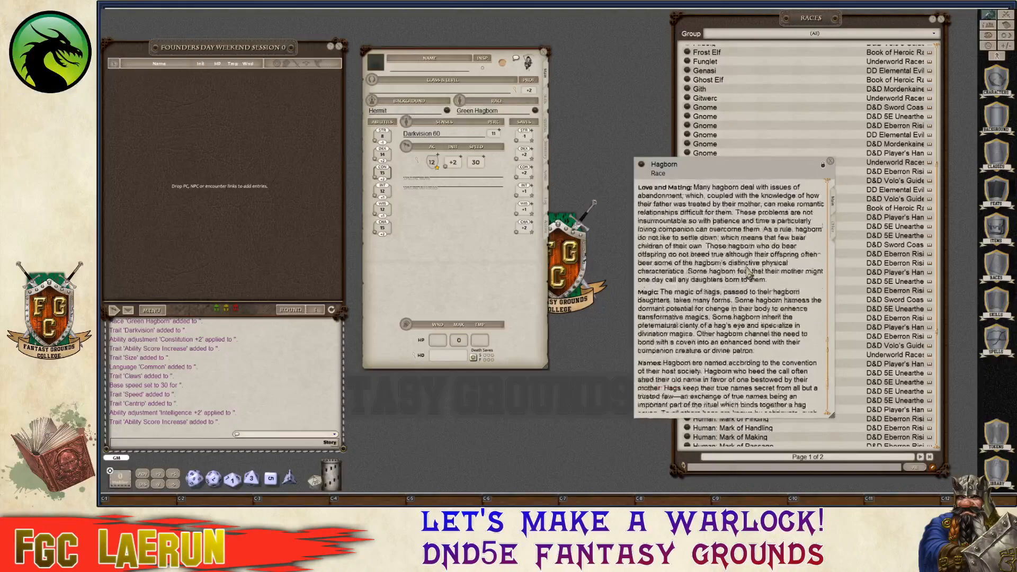
{"action": "scroll", "coordinate": [749, 271], "scroll_direction": "down", "scroll_amount": 4}
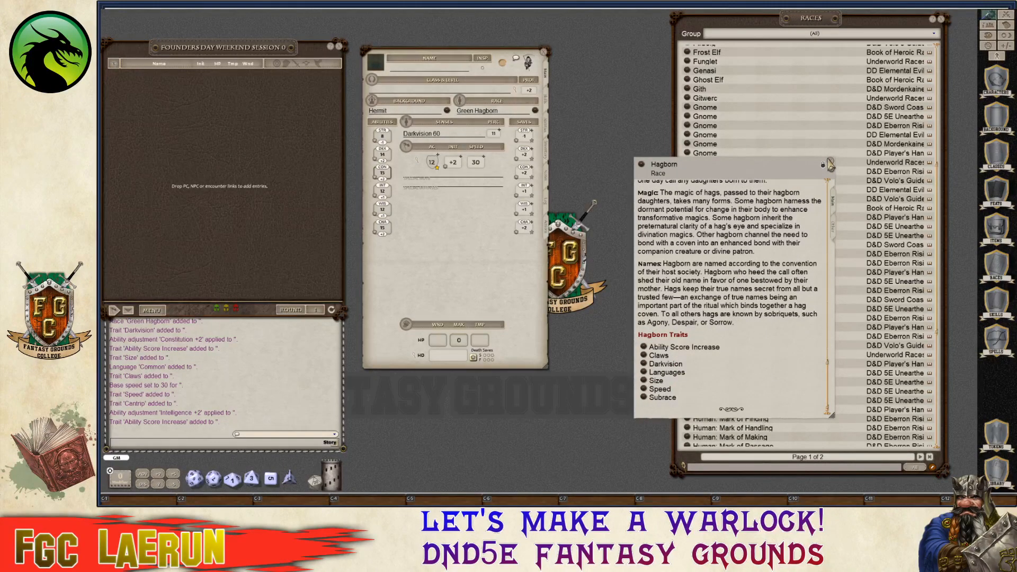
{"action": "left_click", "coordinate": [831, 165]}
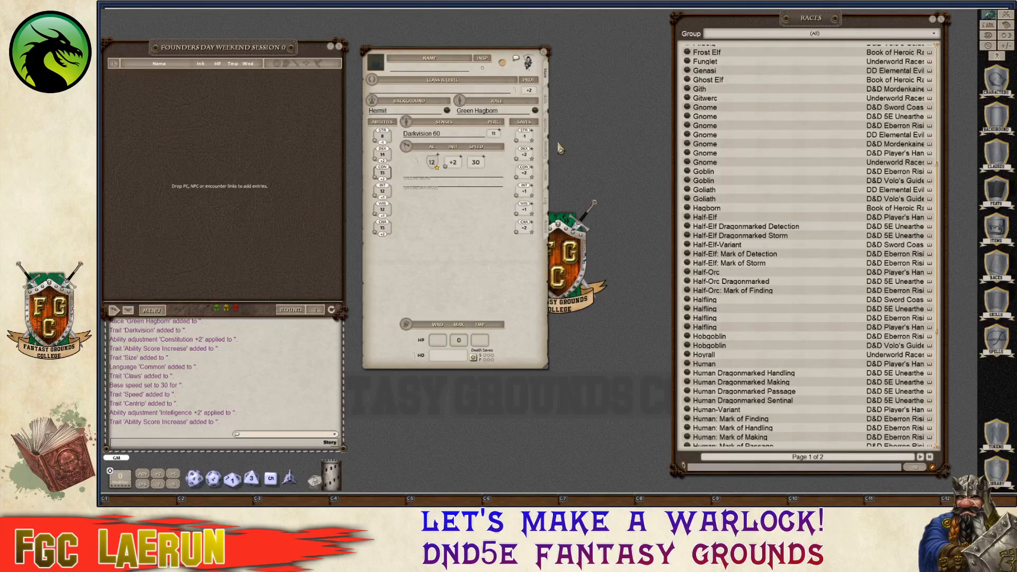
{"action": "left_click", "coordinate": [941, 19]}
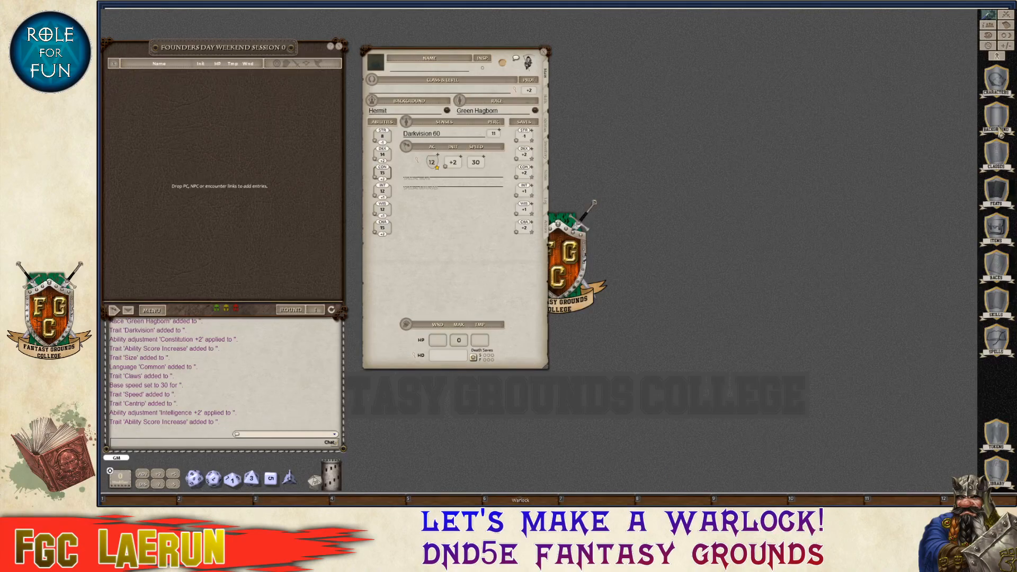
Add the Player's Handbook Warlock class to the character in the sheet's Class & Level window.
{"action": "key", "text": "ctrl"}
{"action": "left_click", "coordinate": [996, 151]}
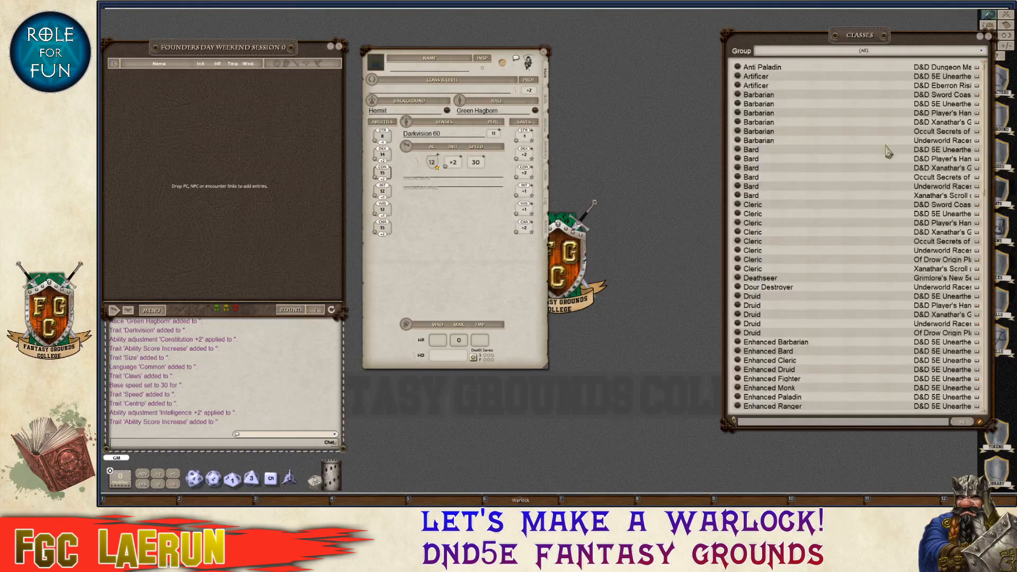
{"action": "left_click_drag", "start_coordinate": [851, 42], "coordinate": [730, 21]}
{"action": "scroll", "coordinate": [678, 273], "scroll_direction": "down", "scroll_amount": 10}
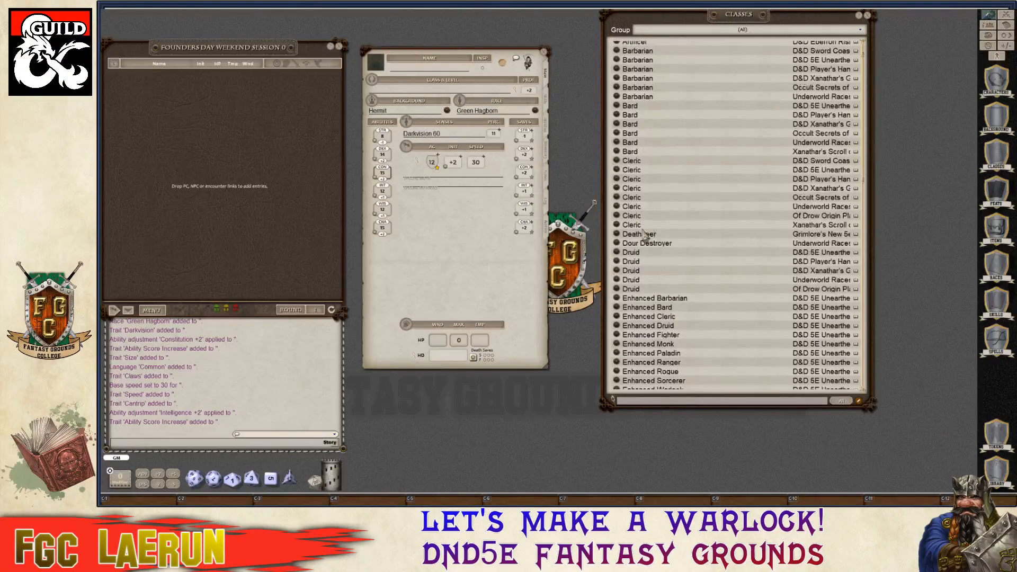
{"action": "scroll", "coordinate": [678, 273], "scroll_direction": "down", "scroll_amount": 10}
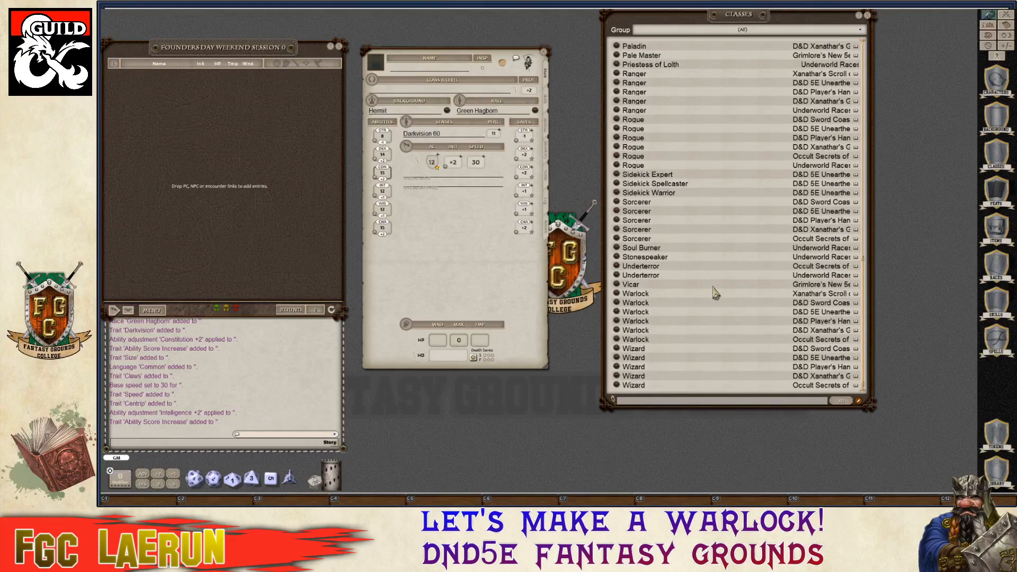
{"action": "left_click_drag", "start_coordinate": [771, 322], "coordinate": [517, 98]}
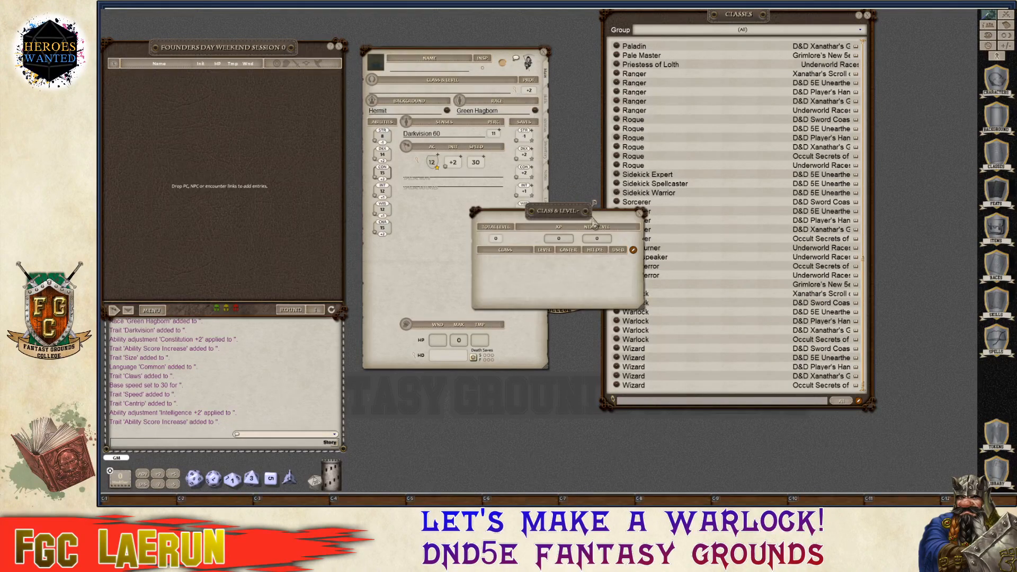
{"action": "left_click_drag", "start_coordinate": [580, 219], "coordinate": [503, 168]}
{"action": "key", "text": "ctrl"}
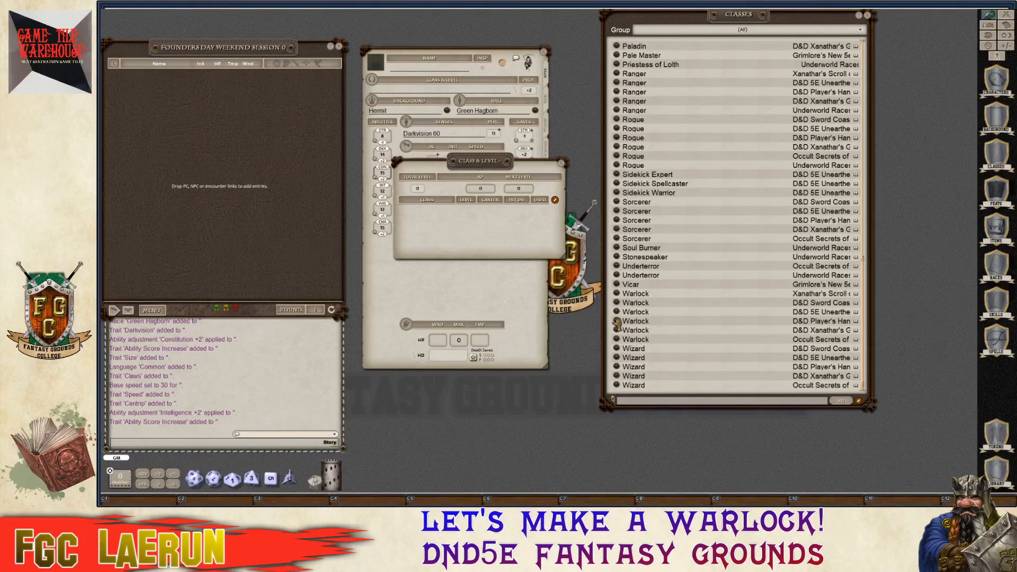
{"action": "left_click_drag", "start_coordinate": [617, 323], "coordinate": [448, 232]}
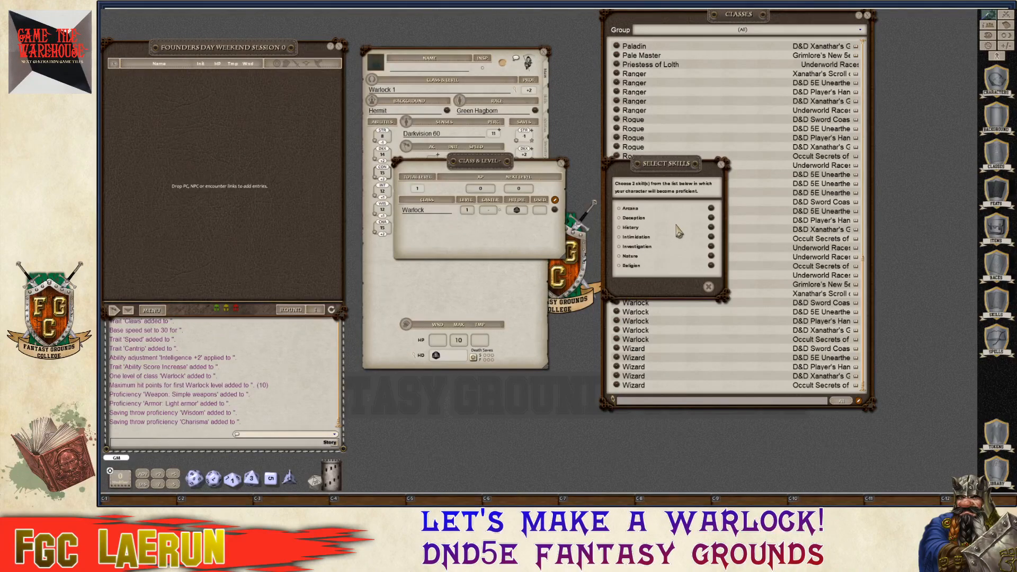
Check the character's skills page against the offered Warlock skills, moving the Class & Level window out of the way.
{"action": "left_click_drag", "start_coordinate": [504, 169], "coordinate": [626, 331]}
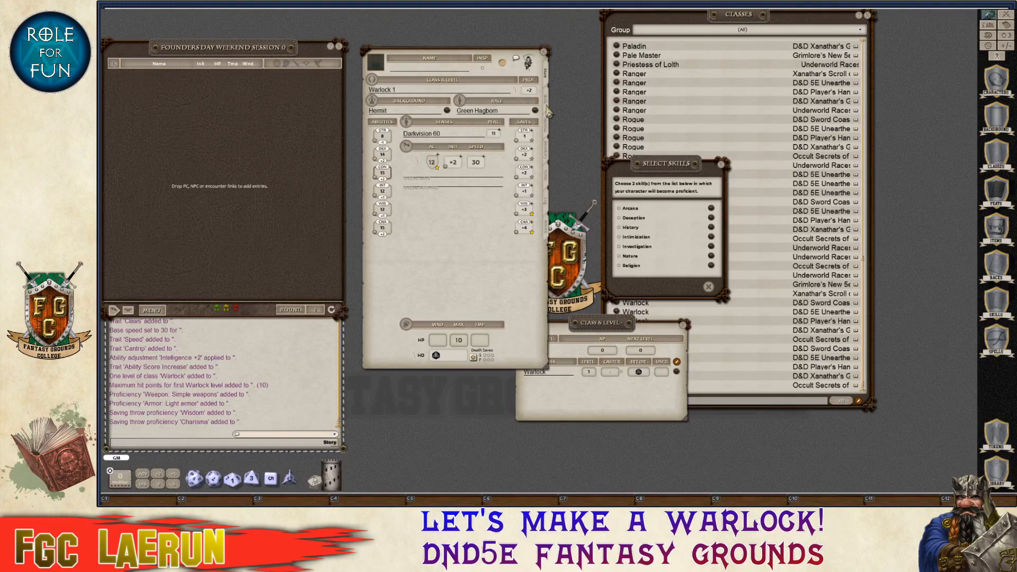
{"action": "left_click", "coordinate": [546, 100]}
{"action": "left_click_drag", "start_coordinate": [642, 325], "coordinate": [519, 306]}
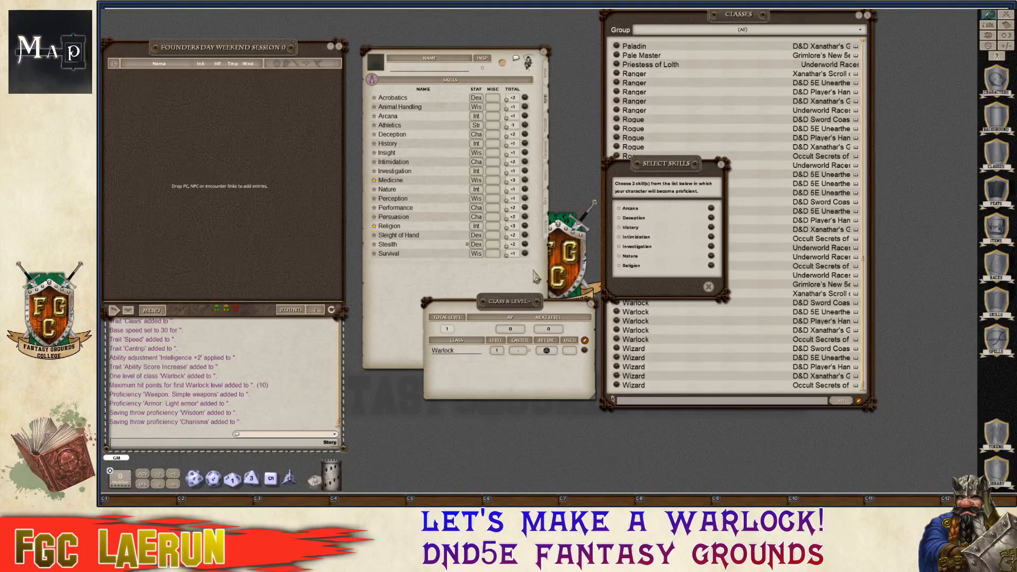
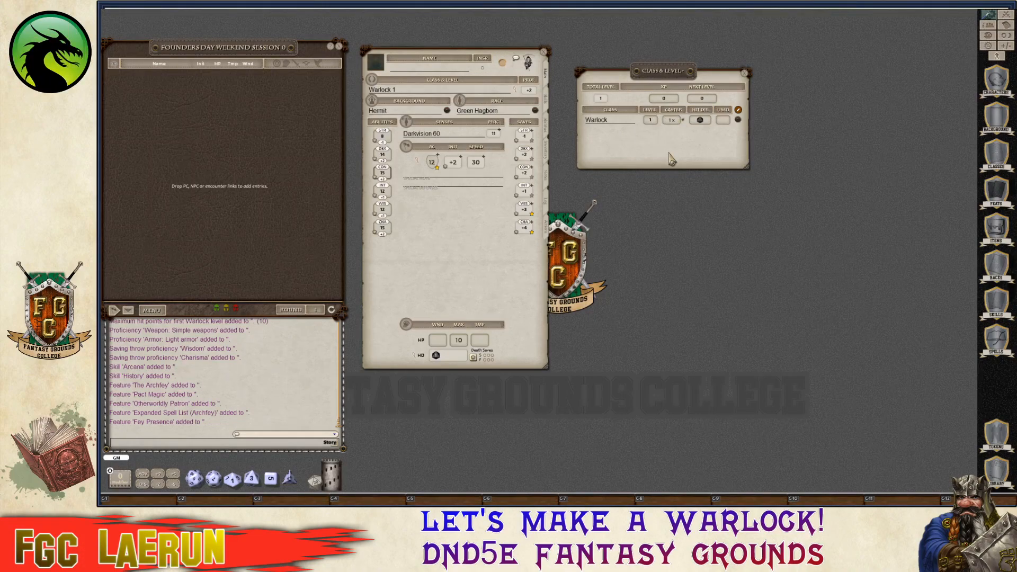
Raise the character's Warlock class to level 2 in the Class & Level window.
{"action": "key", "text": "ctrl"}
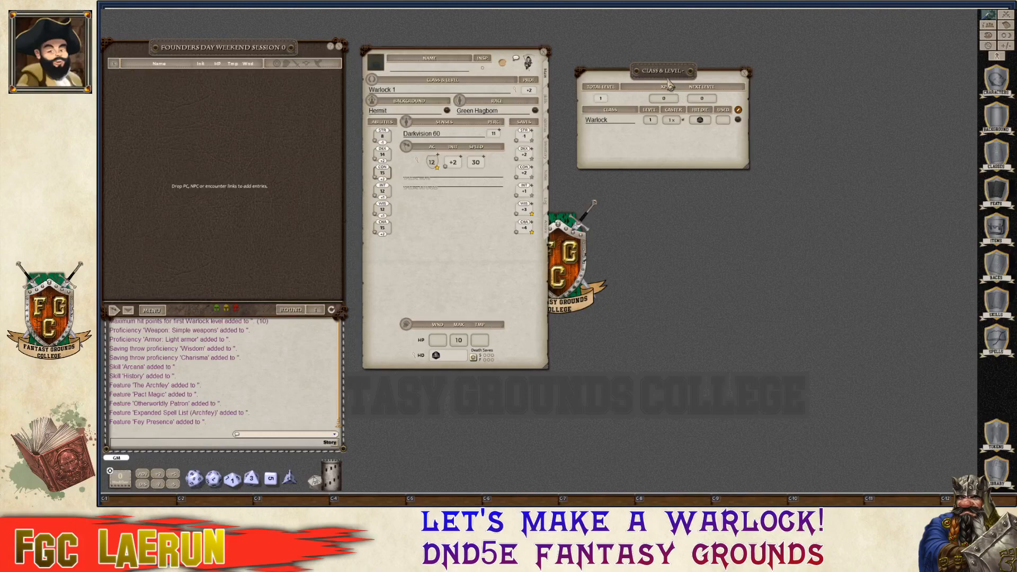
{"action": "left_click_drag", "start_coordinate": [667, 79], "coordinate": [663, 75]}
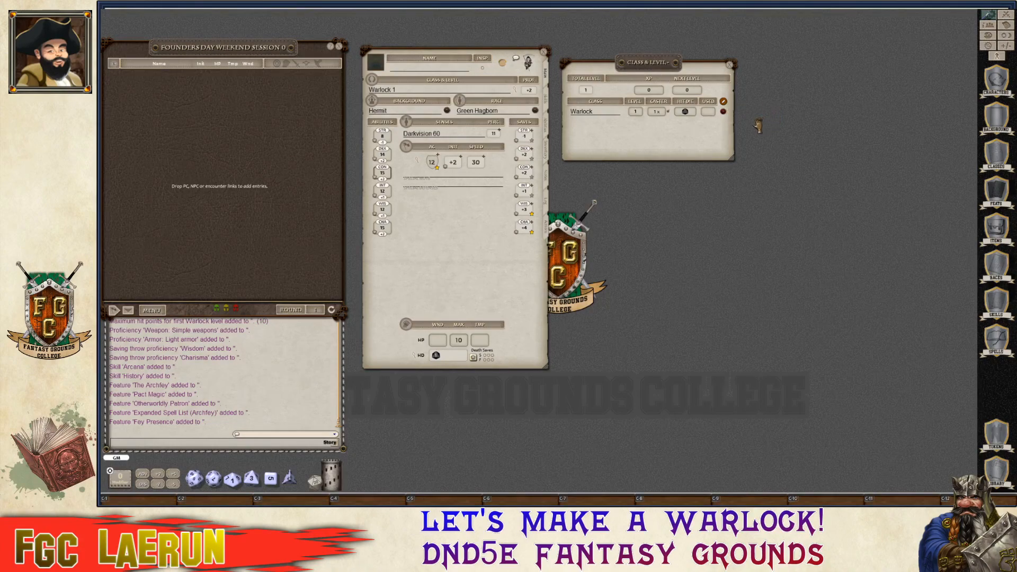
{"action": "double_click", "coordinate": [637, 141]}
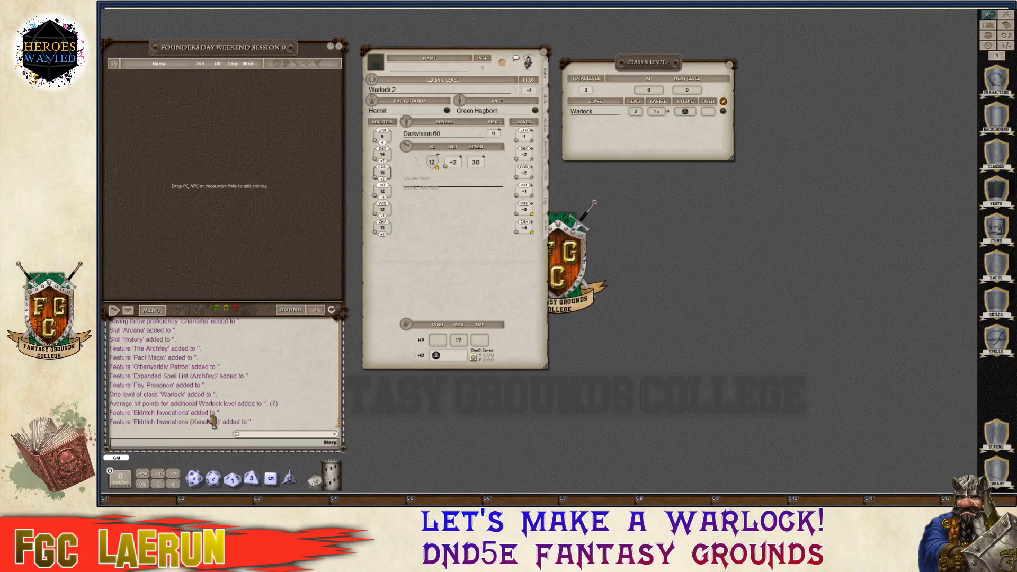
{"action": "key", "text": "ctrl"}
{"action": "key", "text": "ctrl"}
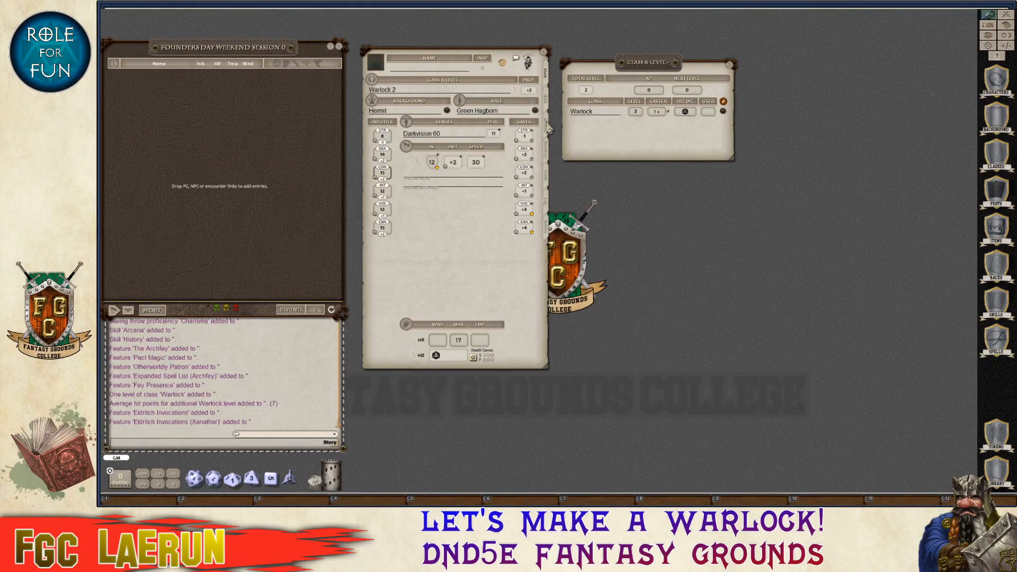
Show the character's features and traits page and raise the Warlock class to level 3.
{"action": "left_click", "coordinate": [547, 124]}
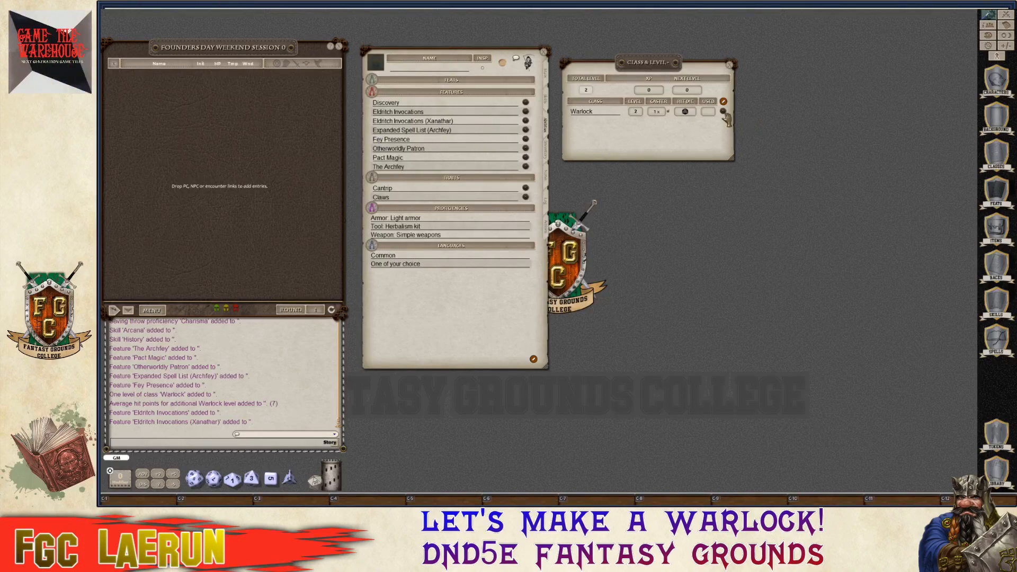
{"action": "mouse_move", "coordinate": [726, 118]}
{"action": "left_mouse_down"}
{"action": "mouse_move", "coordinate": [751, 145]}
{"action": "mouse_move", "coordinate": [638, 149]}
{"action": "left_mouse_up"}
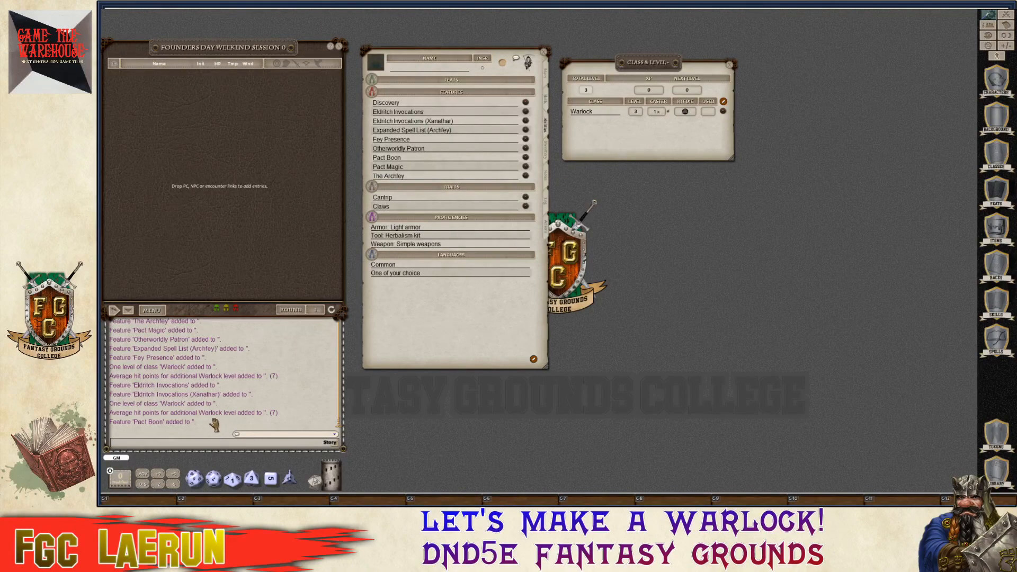
{"action": "key", "text": "ctrl"}
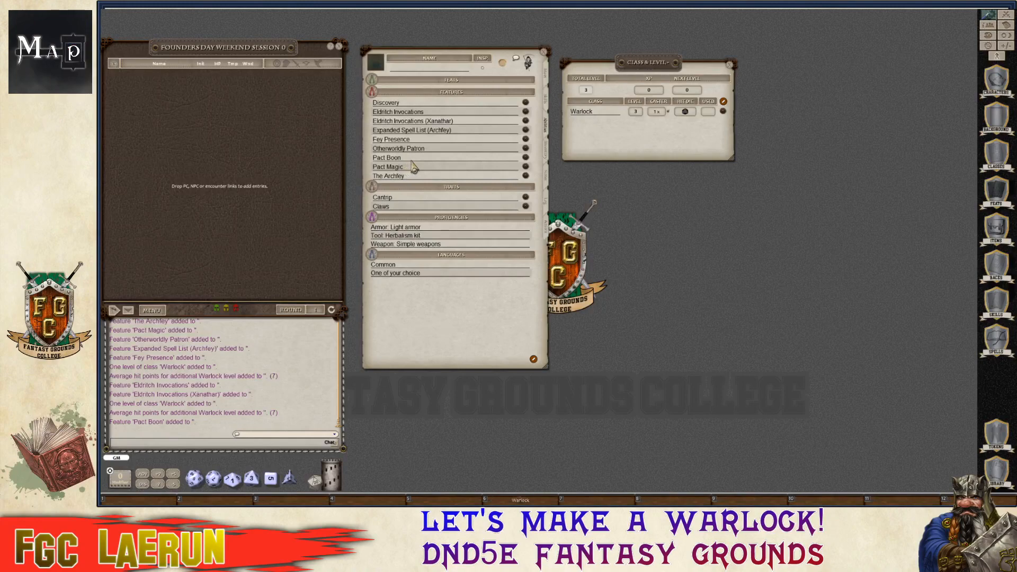
Raise the Warlock class to level 4 and spend the ability score improvement on Charisma 16 and Dexterity 15.
{"action": "left_click", "coordinate": [724, 112]}
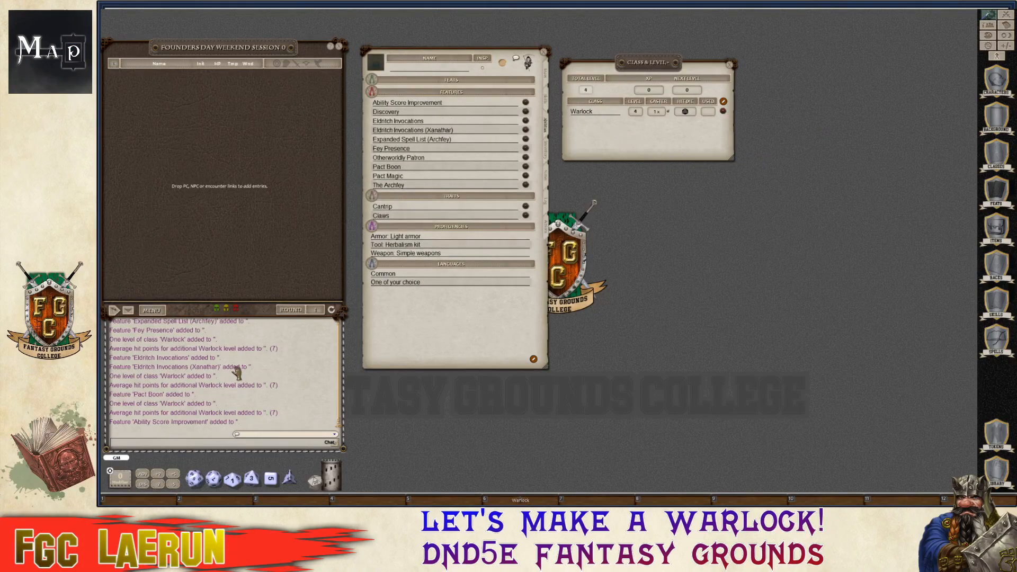
{"action": "key", "text": "ctrl"}
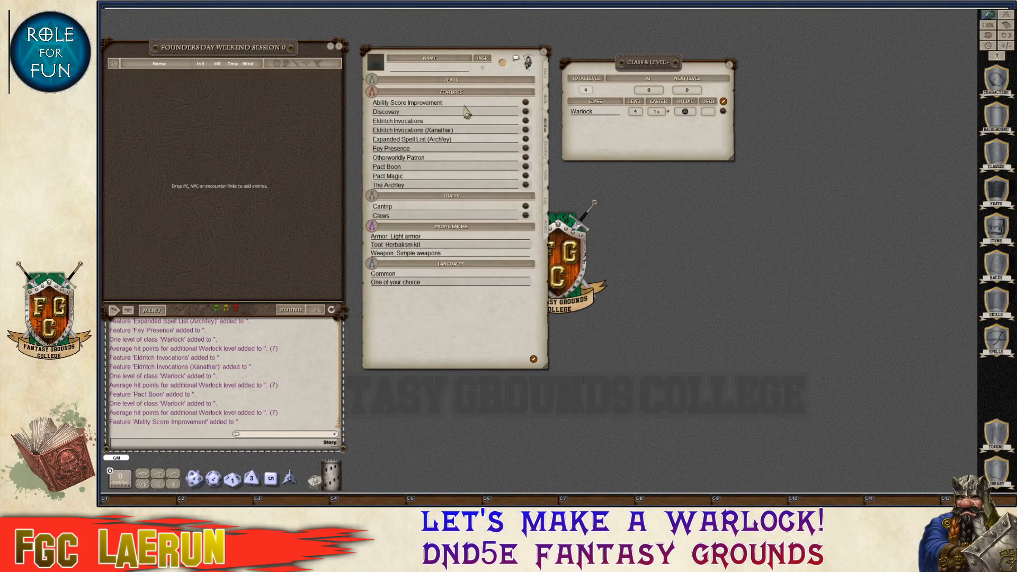
{"action": "left_click", "coordinate": [548, 81]}
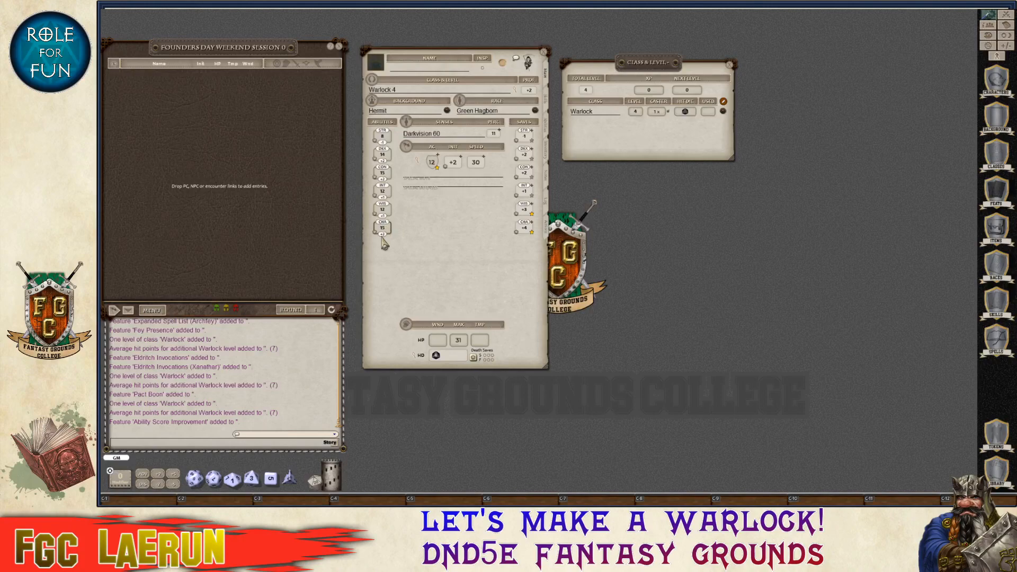
{"action": "type", "text": "1"}
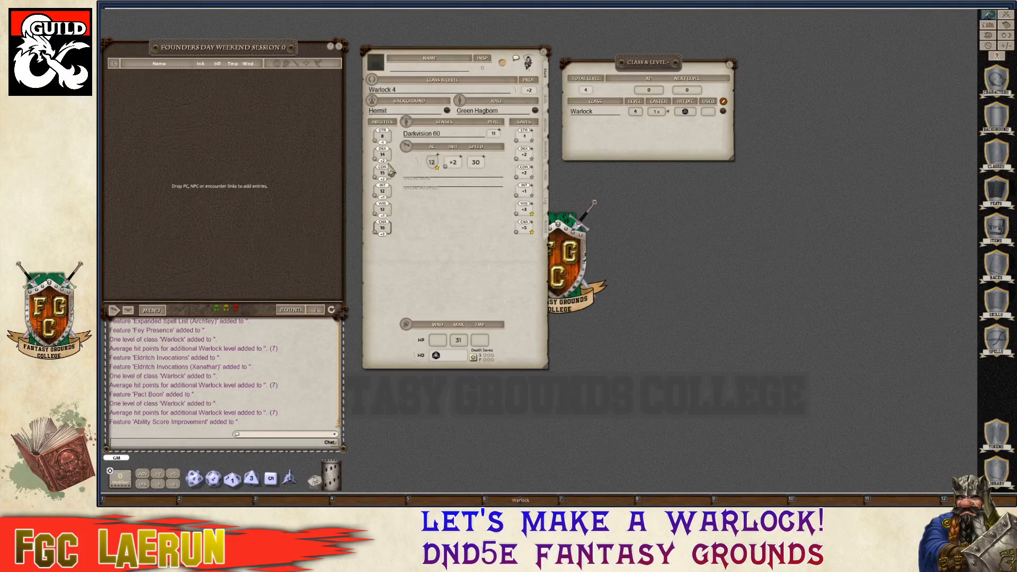
{"action": "key", "text": "ctrl"}
{"action": "key", "text": "ctrl"}
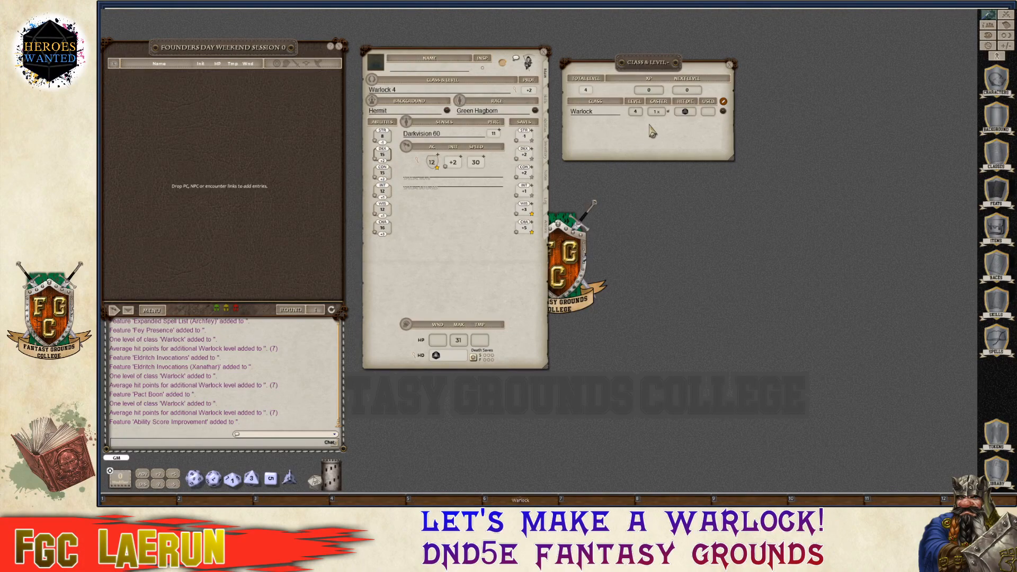
{"action": "key", "text": "ctrl"}
Rename the Ability Score Improvement feature as "Ability Score Improvement (Cha, Dex)" on the features and traits page.
{"action": "left_click", "coordinate": [546, 104]}
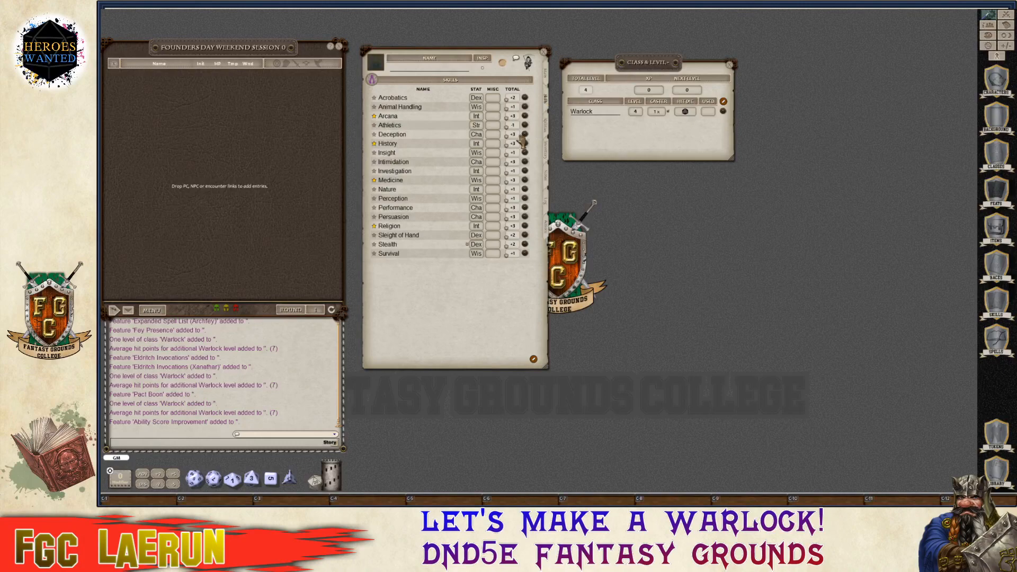
{"action": "left_click", "coordinate": [547, 126]}
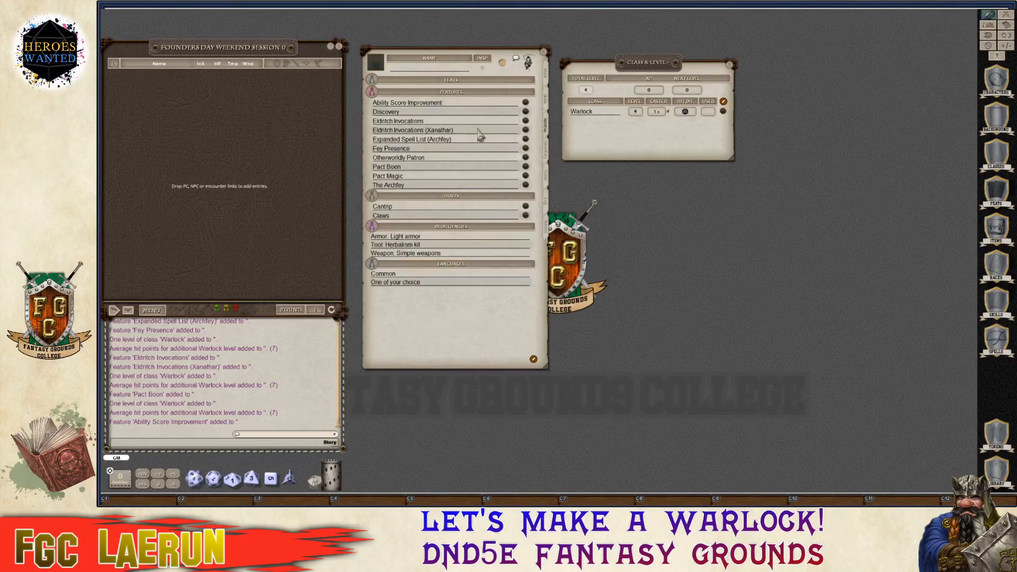
{"action": "left_click", "coordinate": [461, 106]}
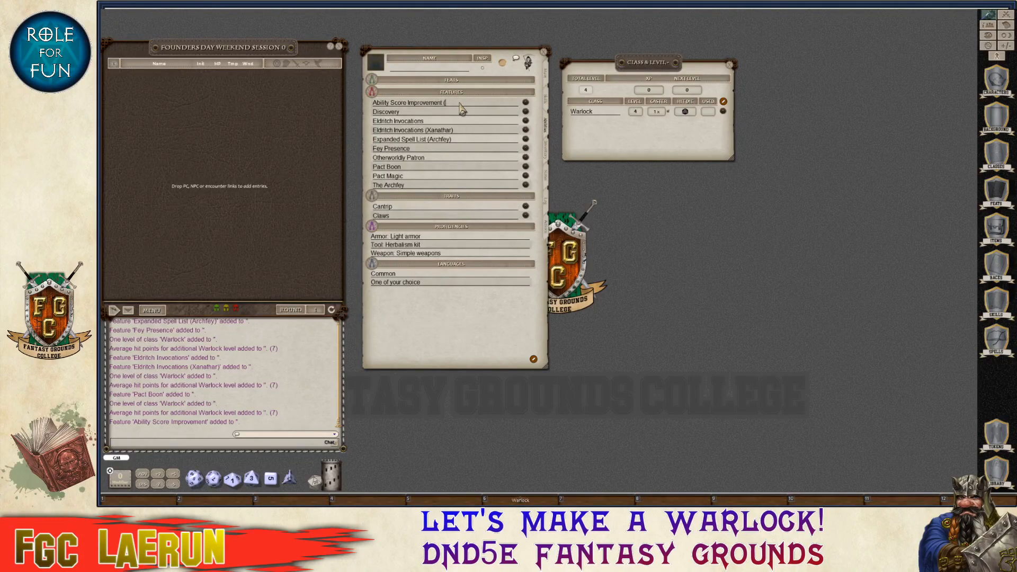
{"action": "type", "text": "(CHA,"}
{"action": "key", "text": "ctrl"}
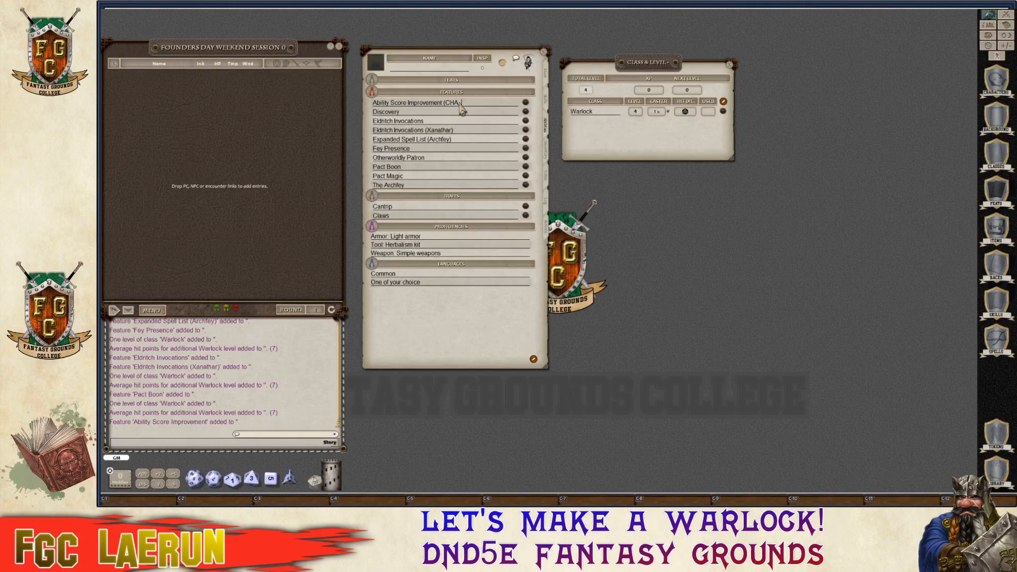
{"action": "type", "text": "HA, Dex"}
{"action": "key", "text": "ctrl"}
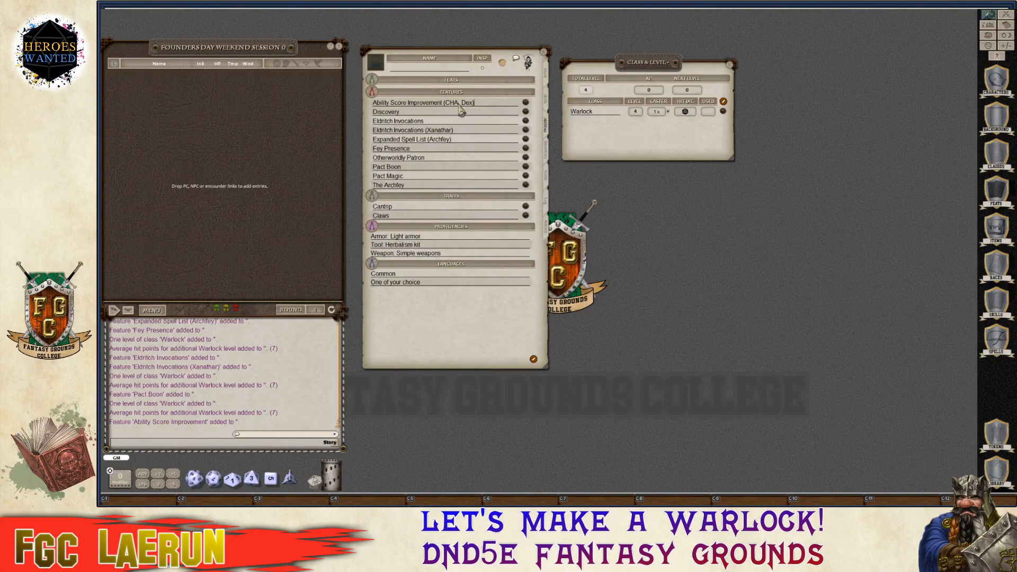
{"action": "left_click", "coordinate": [459, 105]}
{"action": "key", "text": "ctrl"}
{"action": "key", "text": "ctrl"}
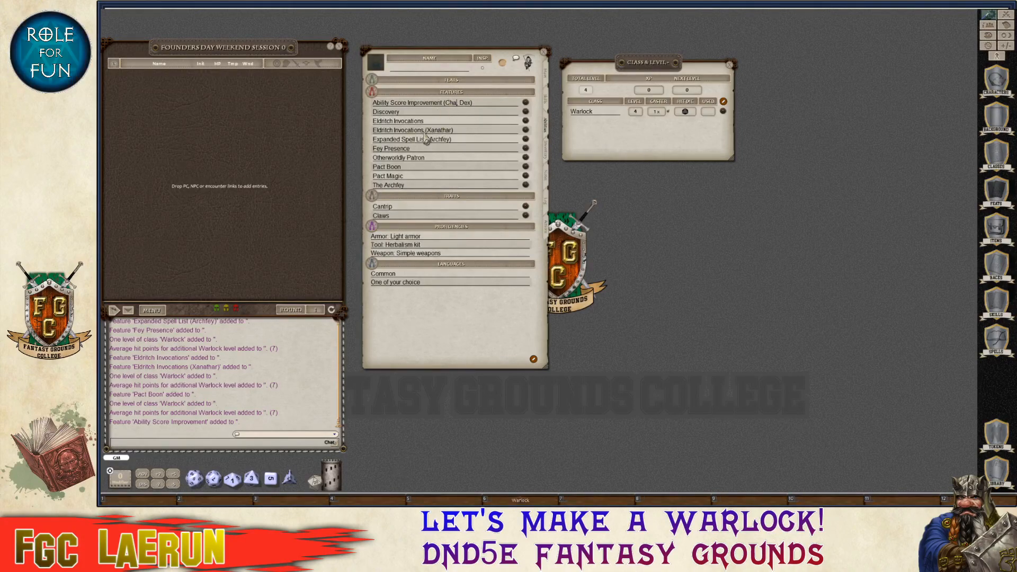
Raise the Warlock class to level 5 and read the description of the Cantrip racial trait.
{"action": "left_click", "coordinate": [546, 77]}
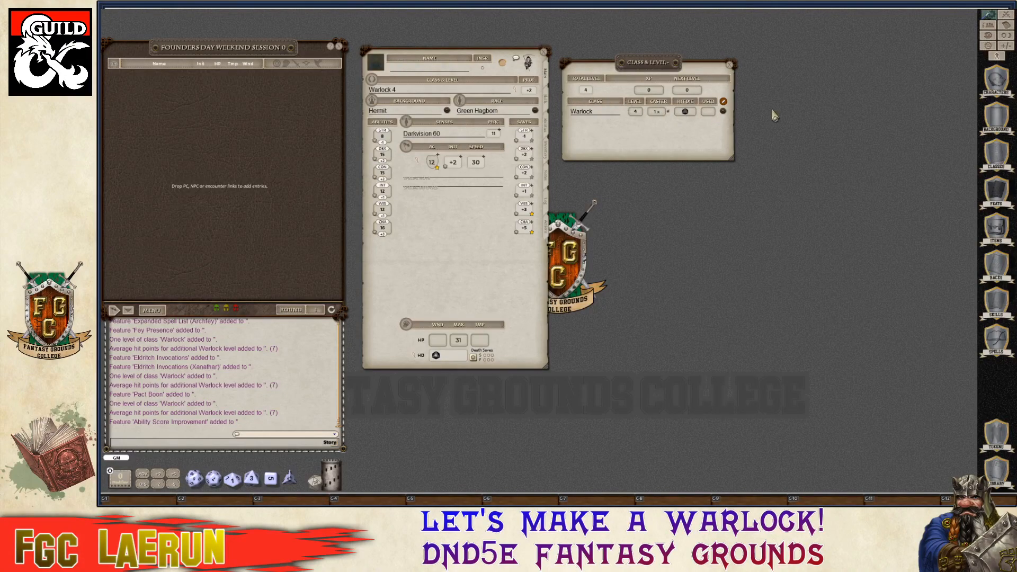
{"action": "mouse_move", "coordinate": [726, 114]}
{"action": "left_mouse_down"}
{"action": "mouse_move", "coordinate": [784, 141]}
{"action": "mouse_move", "coordinate": [652, 136]}
{"action": "left_mouse_up"}
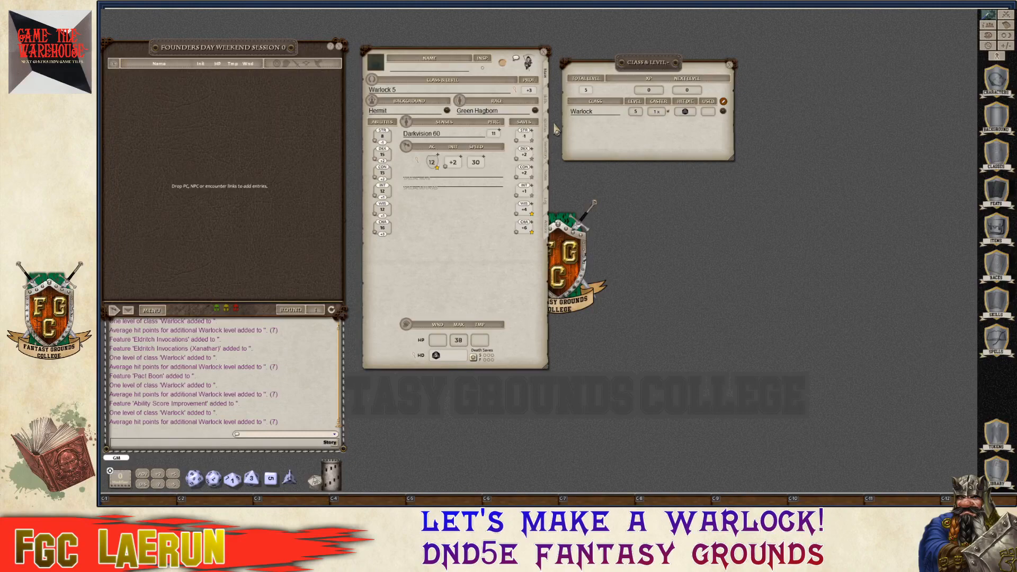
{"action": "left_click", "coordinate": [546, 100]}
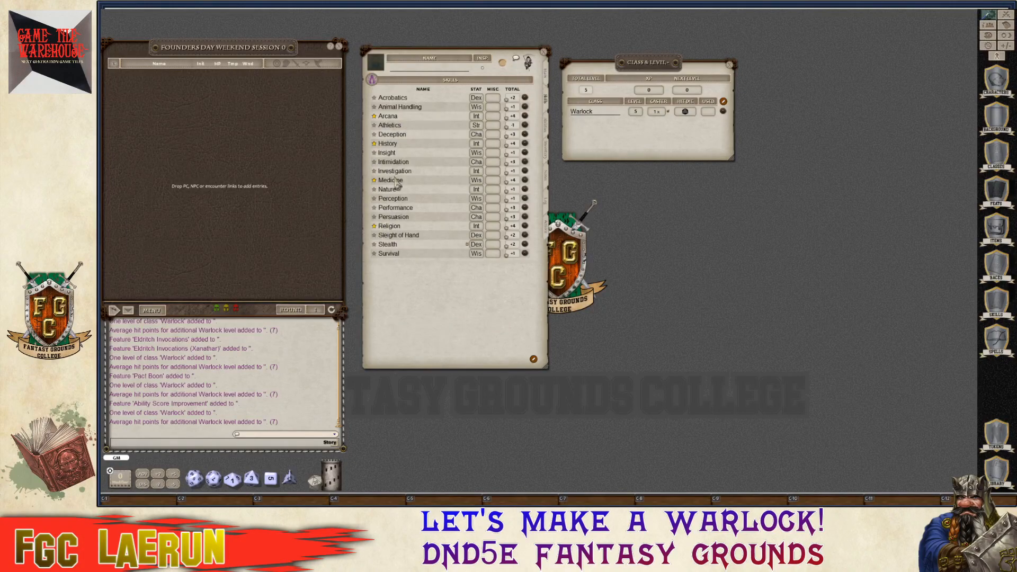
{"action": "left_click", "coordinate": [546, 127]}
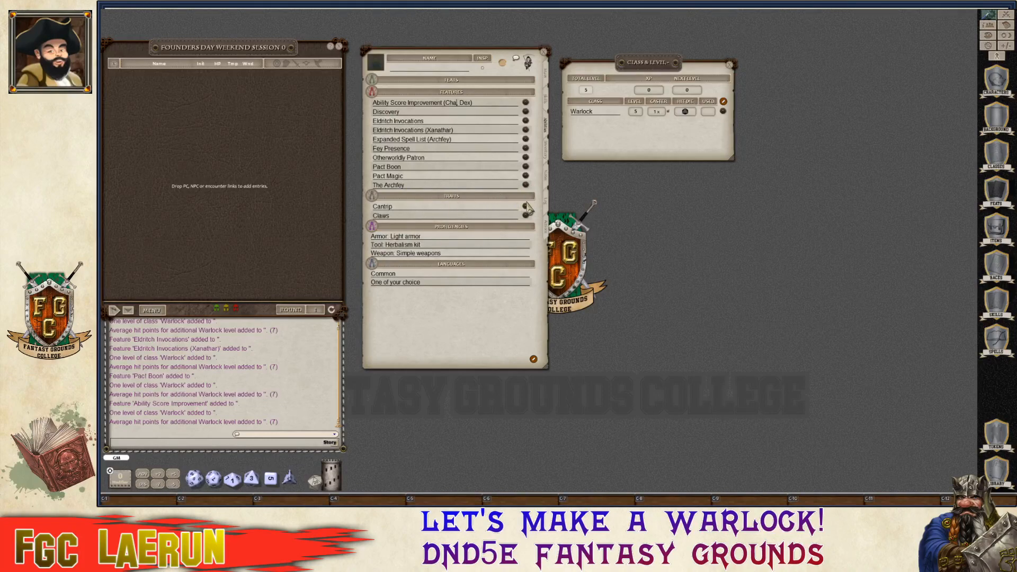
{"action": "left_click", "coordinate": [527, 210]}
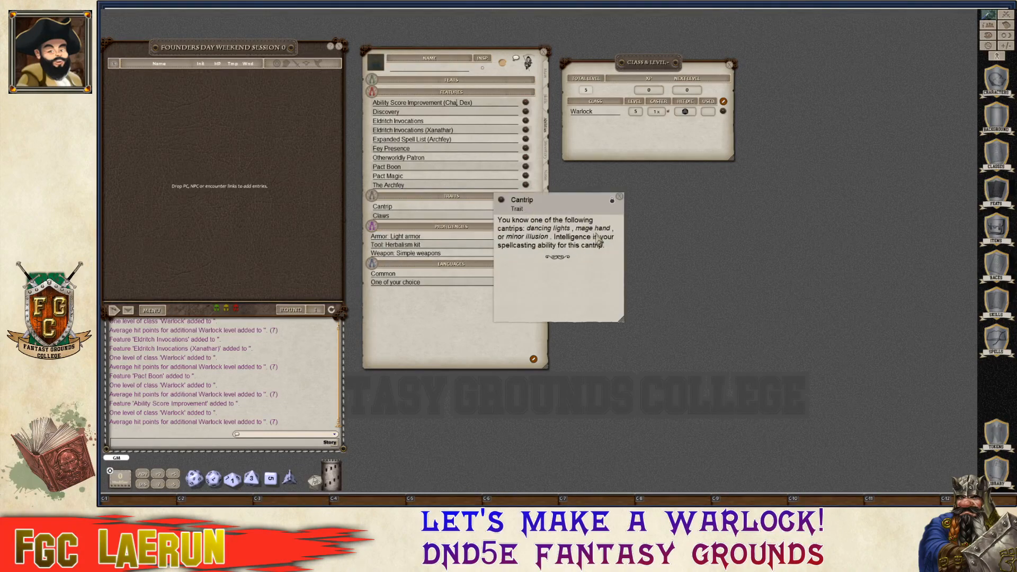
{"action": "left_click", "coordinate": [620, 196]}
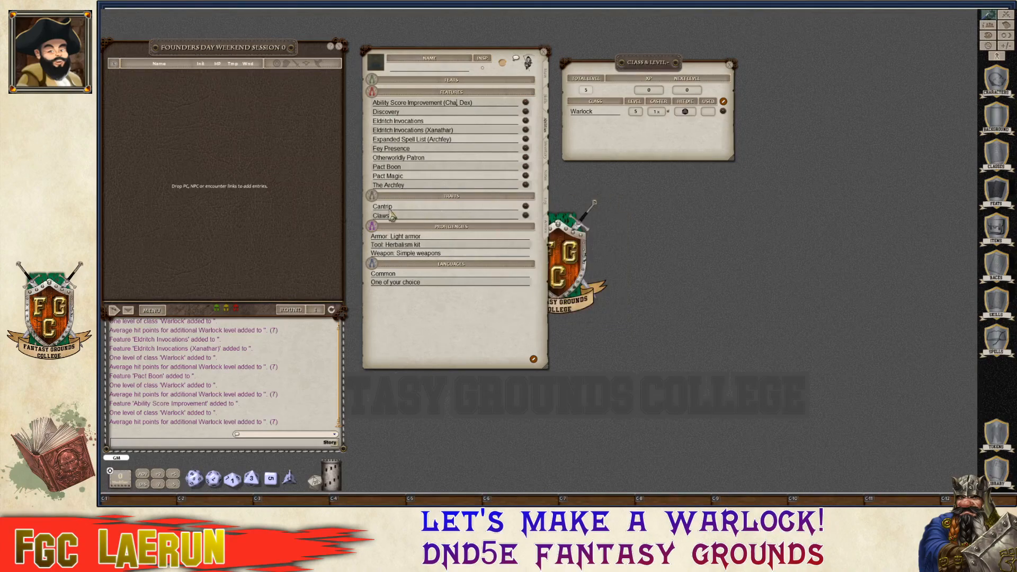
Add the Claws (Hagborn) weapon linked in the Claws trait to the character's inventory and set its weight to 0.001.
{"action": "left_click", "coordinate": [526, 216]}
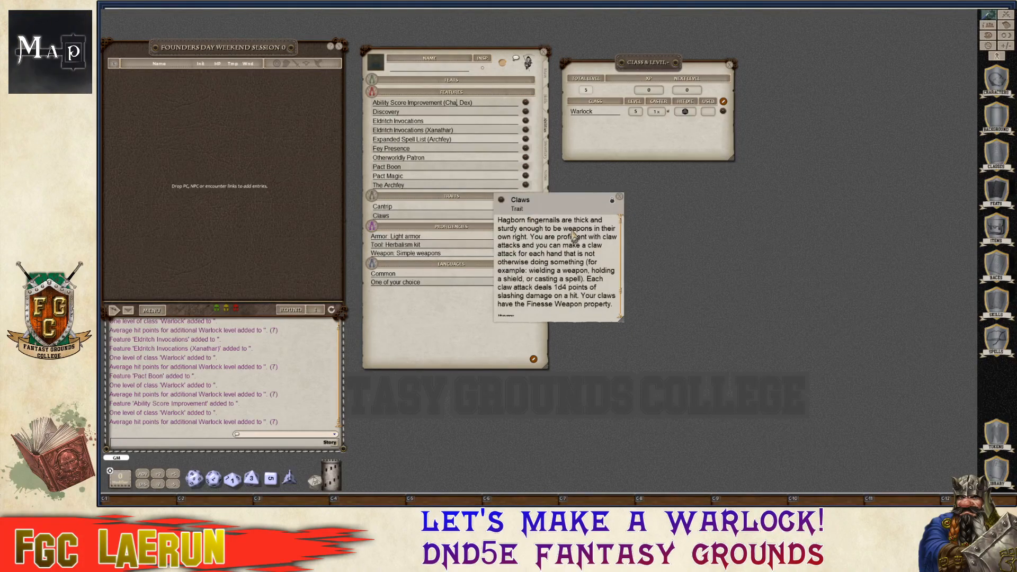
{"action": "scroll", "coordinate": [575, 238], "scroll_direction": "down", "scroll_amount": 2}
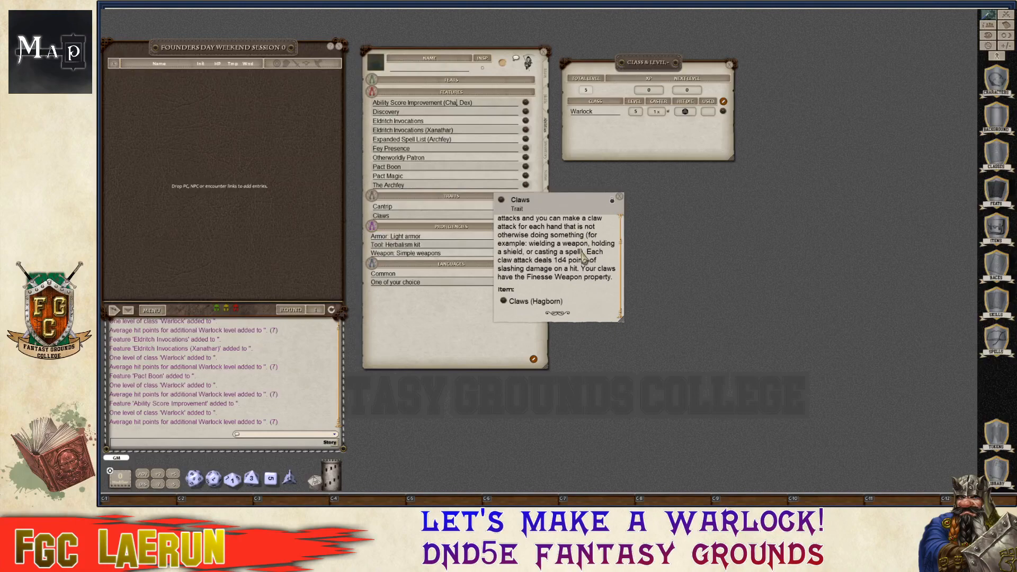
{"action": "left_click", "coordinate": [503, 302]}
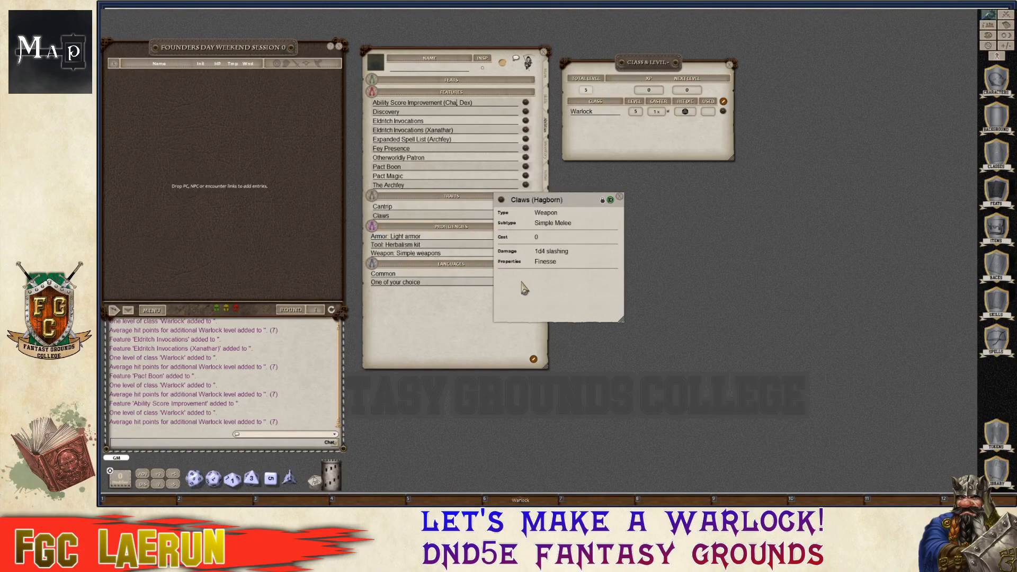
{"action": "key", "text": "ctrl"}
{"action": "left_click_drag", "start_coordinate": [579, 201], "coordinate": [796, 205]}
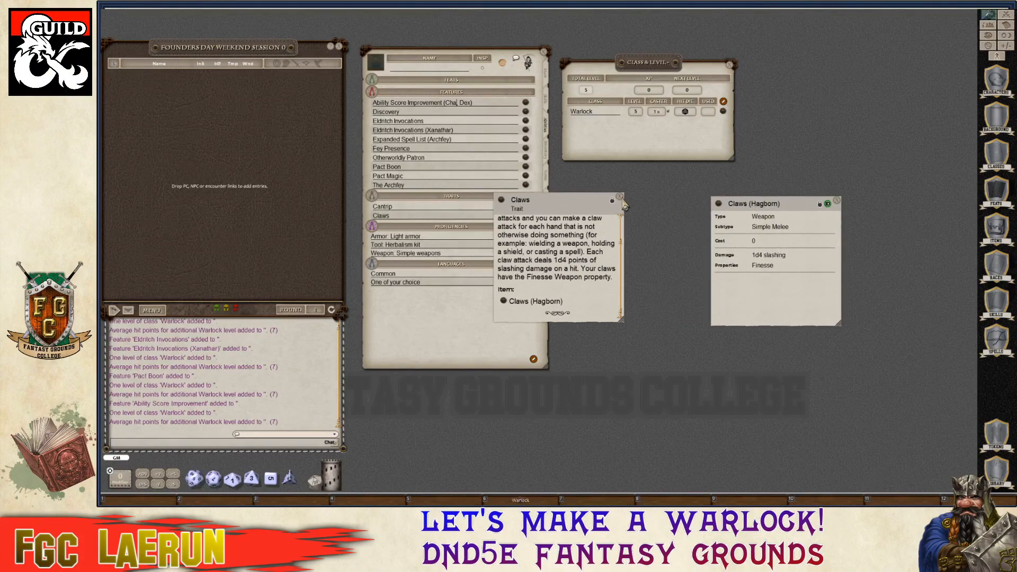
{"action": "left_click", "coordinate": [621, 198]}
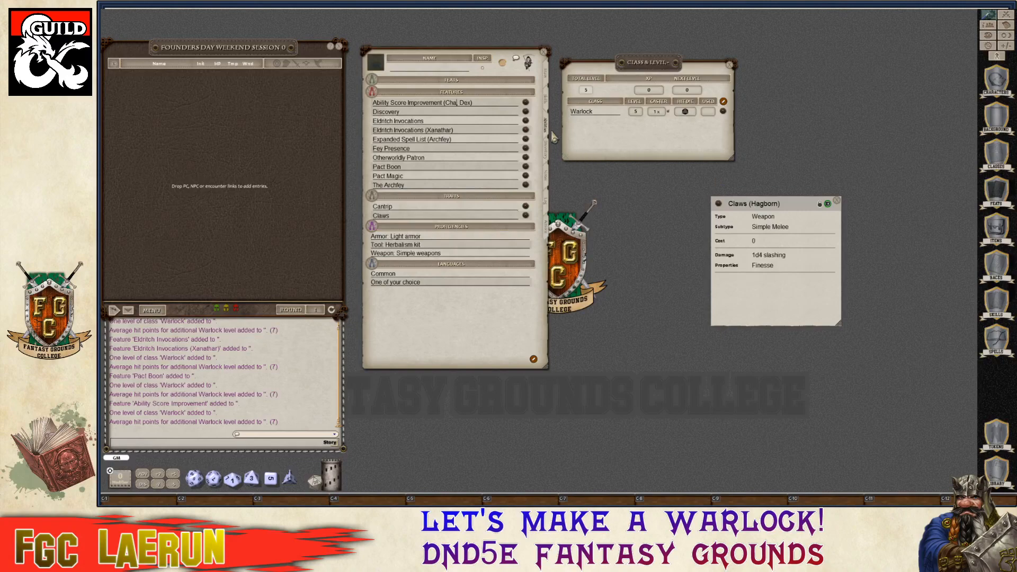
{"action": "left_click", "coordinate": [548, 158]}
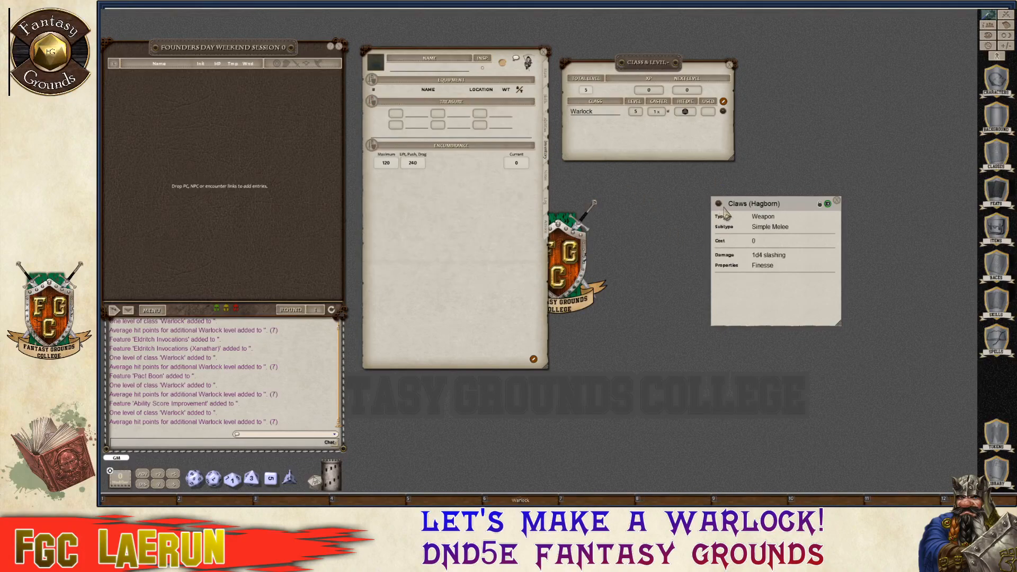
{"action": "left_click_drag", "start_coordinate": [717, 206], "coordinate": [419, 111]}
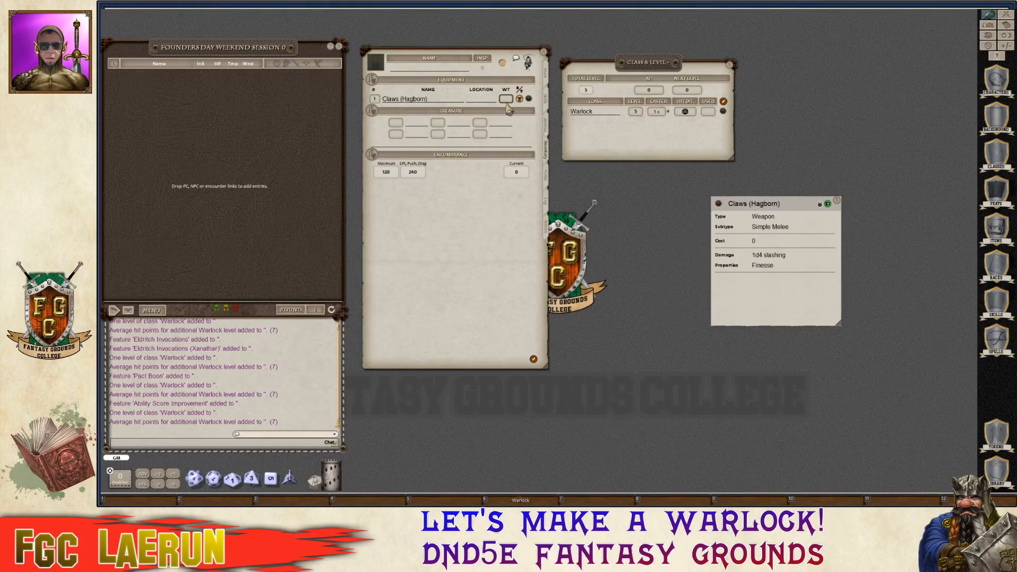
{"action": "type", "text": "0.001"}
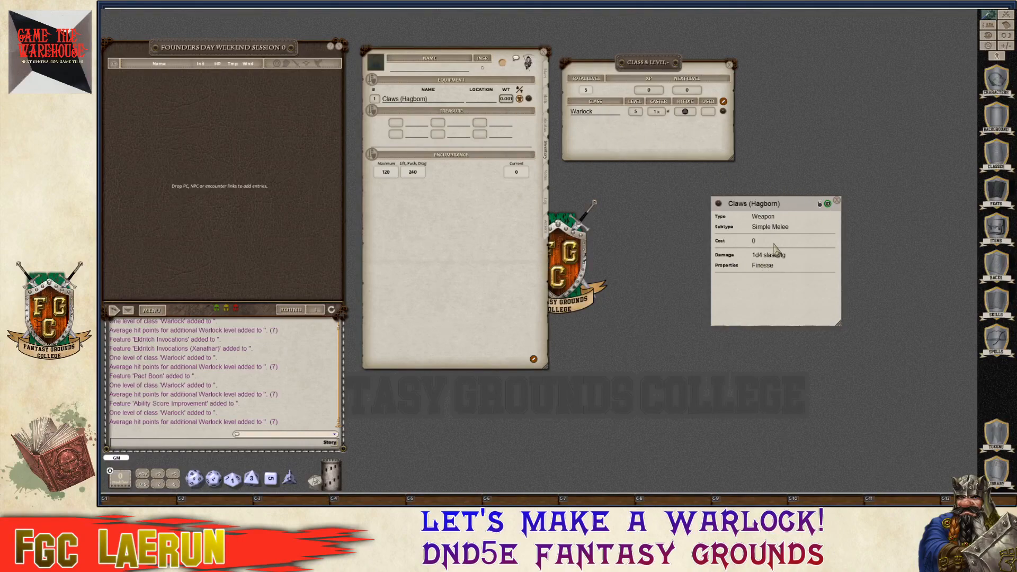
{"action": "left_click", "coordinate": [836, 201]}
Add a custom skill named Herbalism Kit to the skills page, marked as proficient and based on Wisdom.
{"action": "left_click", "coordinate": [546, 105]}
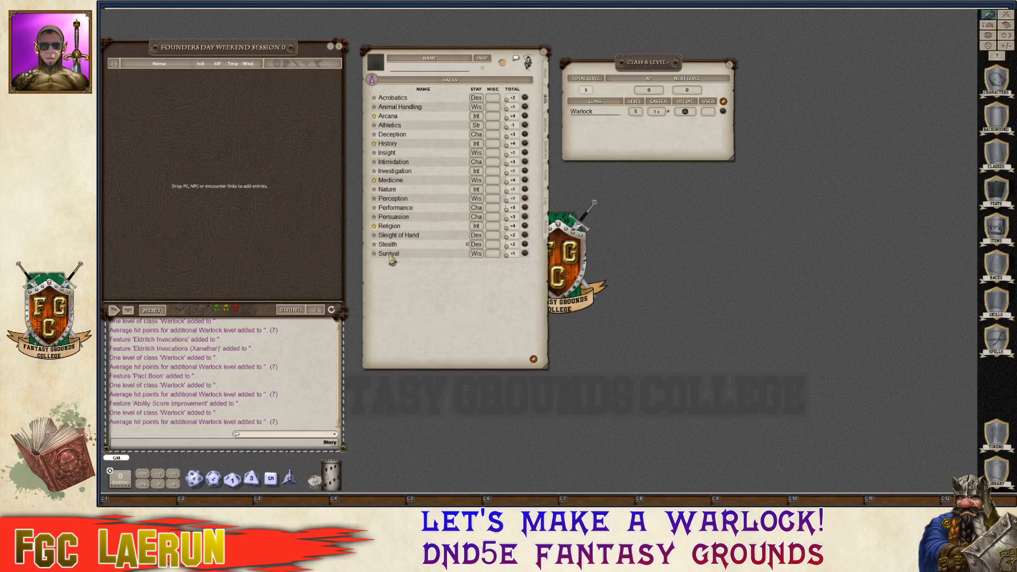
{"action": "left_click", "coordinate": [546, 127]}
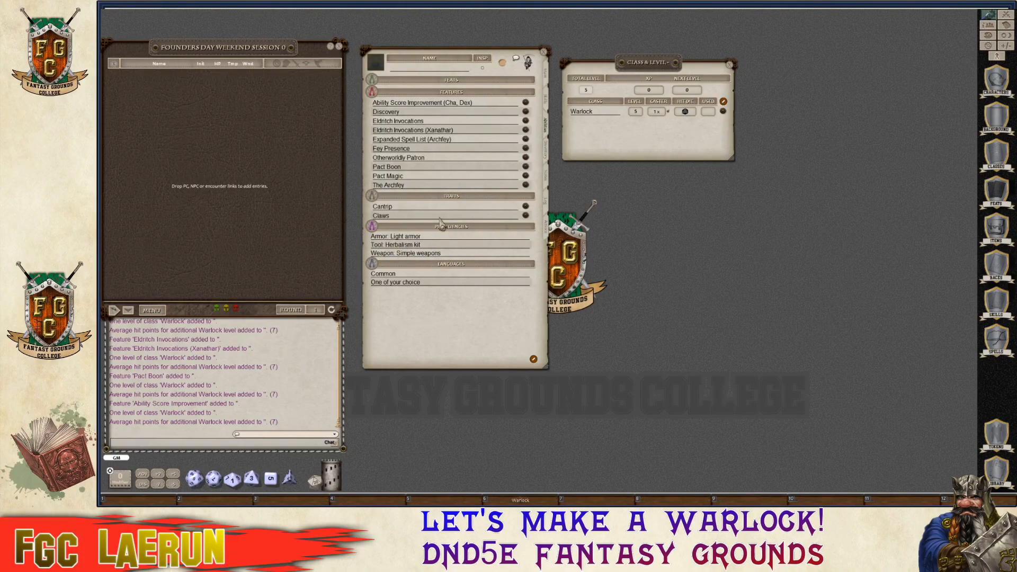
{"action": "left_click", "coordinate": [547, 102]}
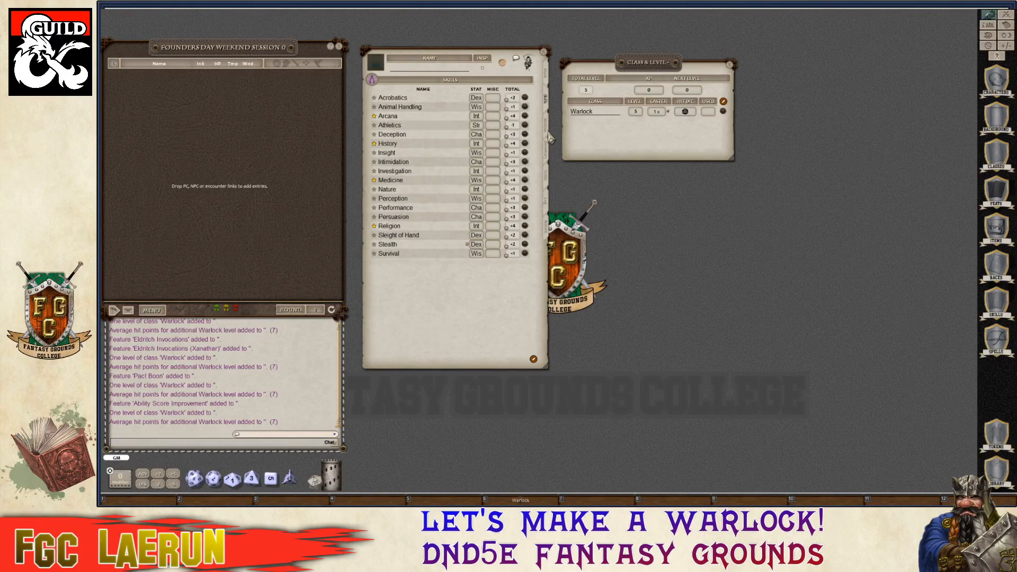
{"action": "key", "text": "ctrl"}
{"action": "left_click", "coordinate": [534, 360]}
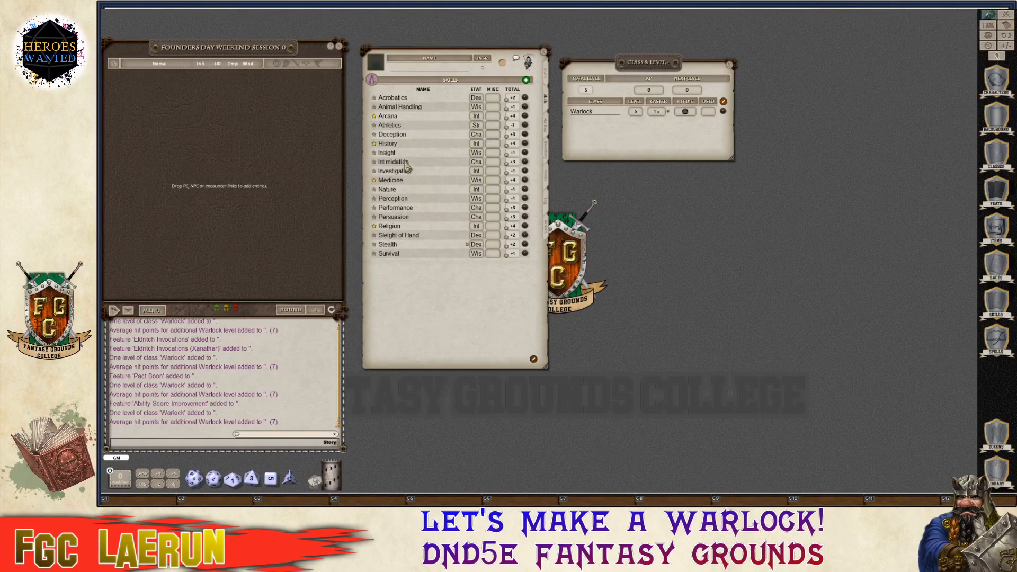
{"action": "left_click", "coordinate": [526, 81]}
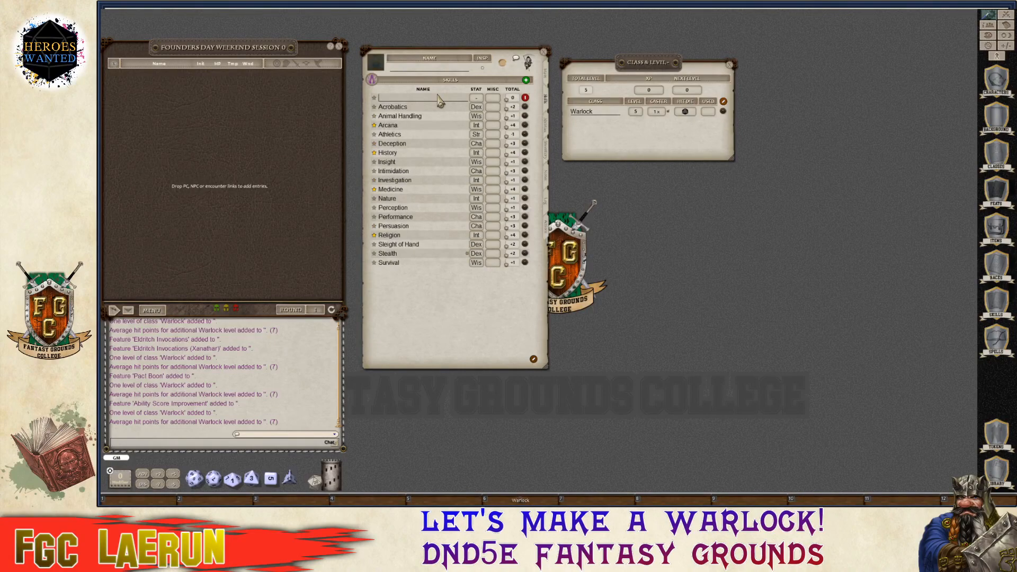
{"action": "type", "text": "Herbalism Kit"}
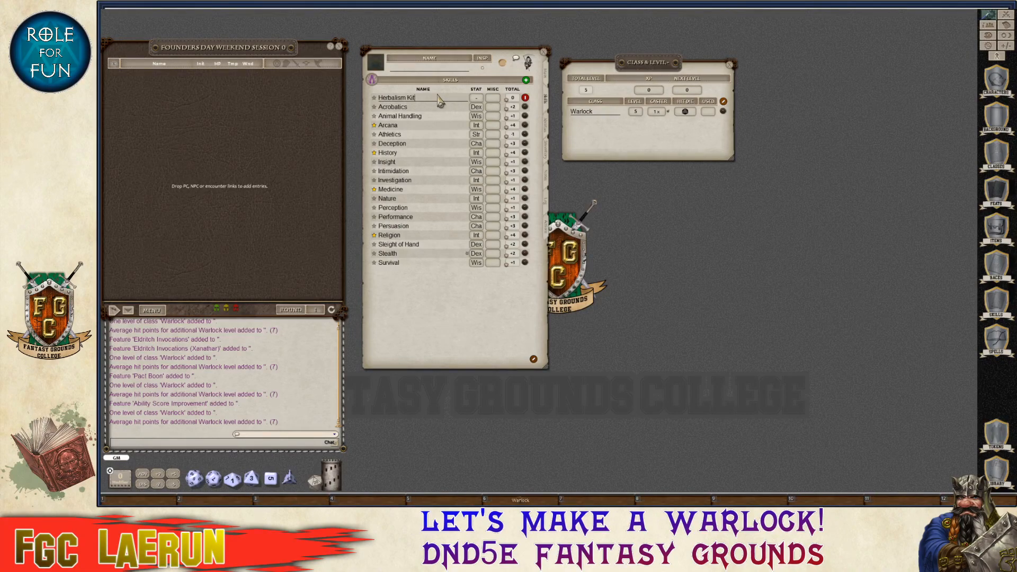
{"action": "left_click", "coordinate": [374, 98]}
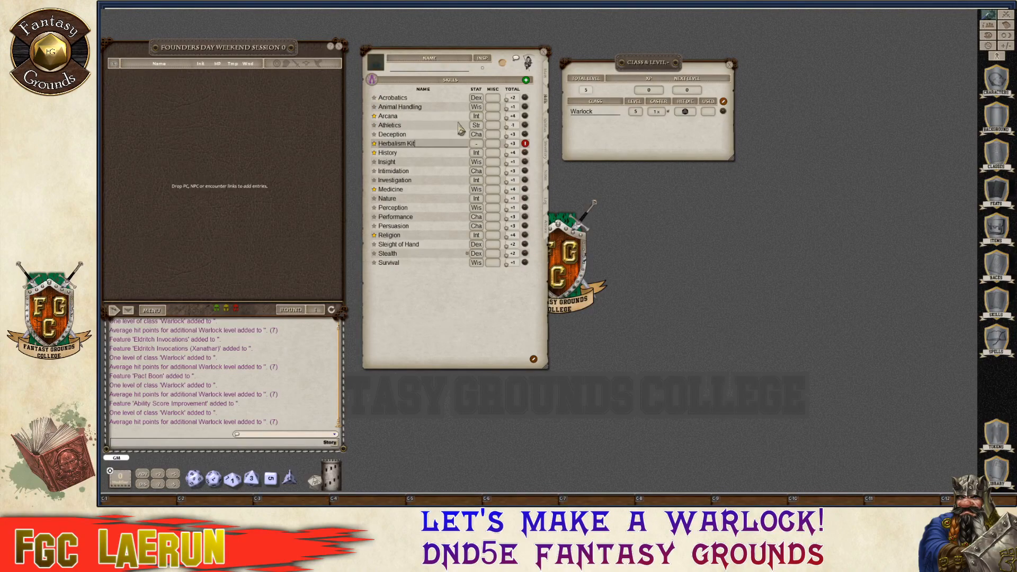
{"action": "key", "text": "ctrl"}
{"action": "left_click", "coordinate": [480, 147]}
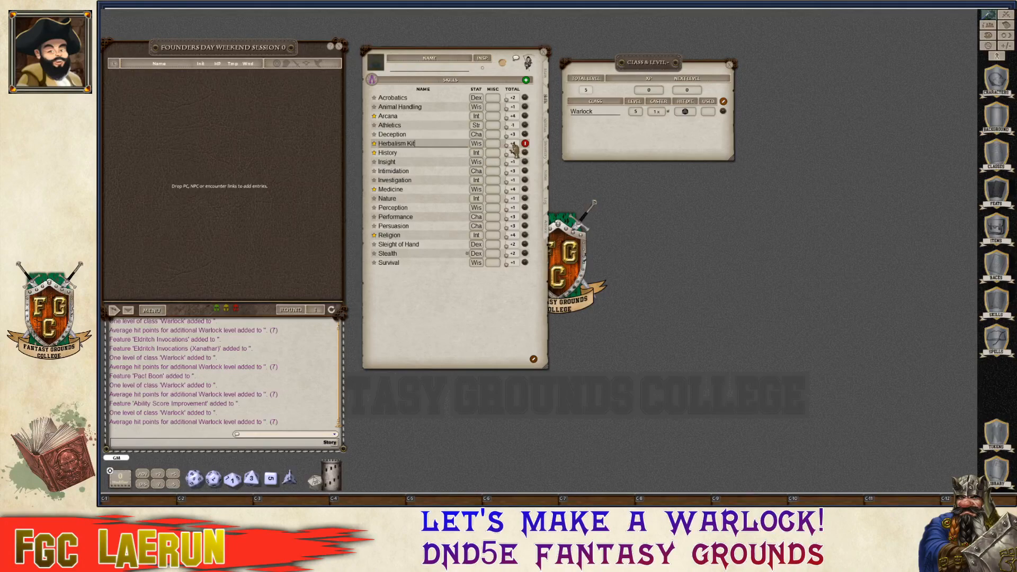
Show the character's actions page with its weapons and spell groups.
{"action": "left_click", "coordinate": [545, 72]}
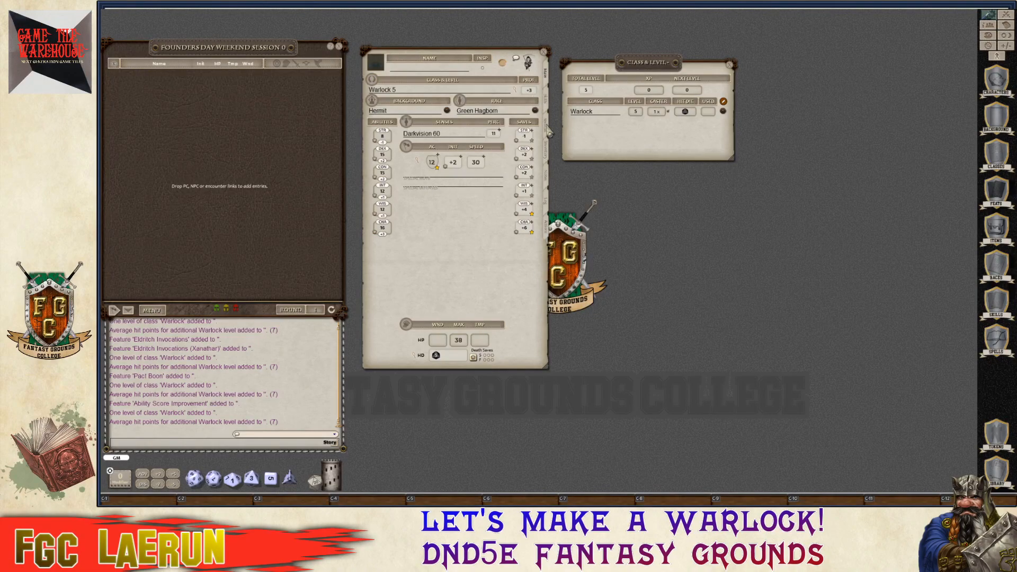
{"action": "left_click", "coordinate": [546, 227]}
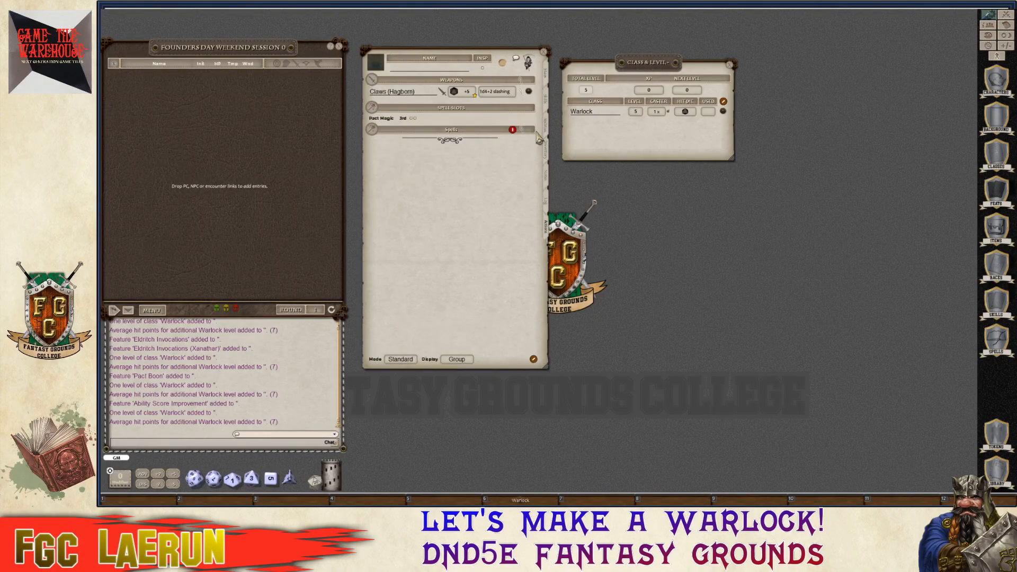
Close the class and level window and review the character's skills, features and proficiencies, and main statistics pages.
{"action": "left_click", "coordinate": [546, 103]}
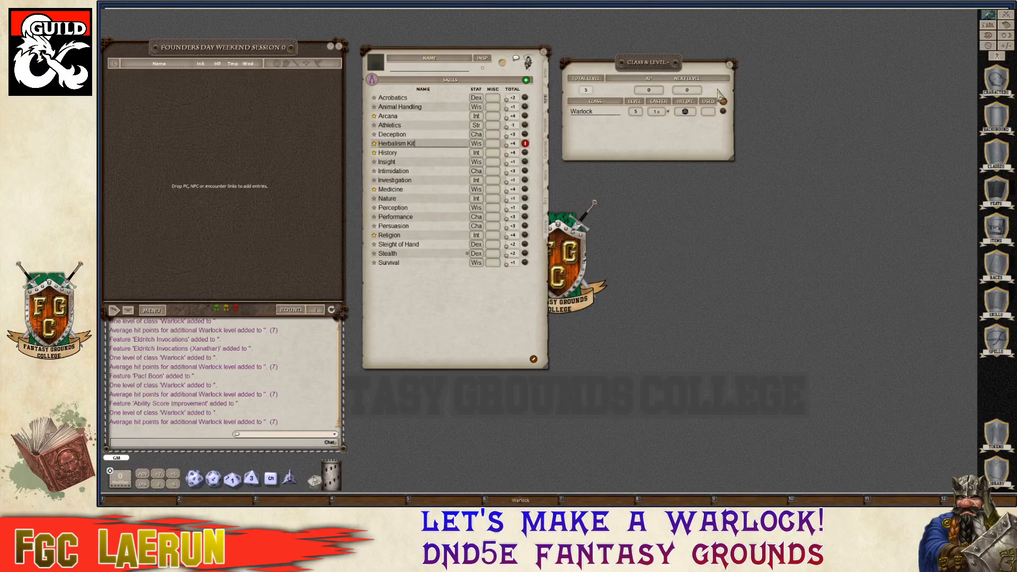
{"action": "left_click", "coordinate": [730, 65]}
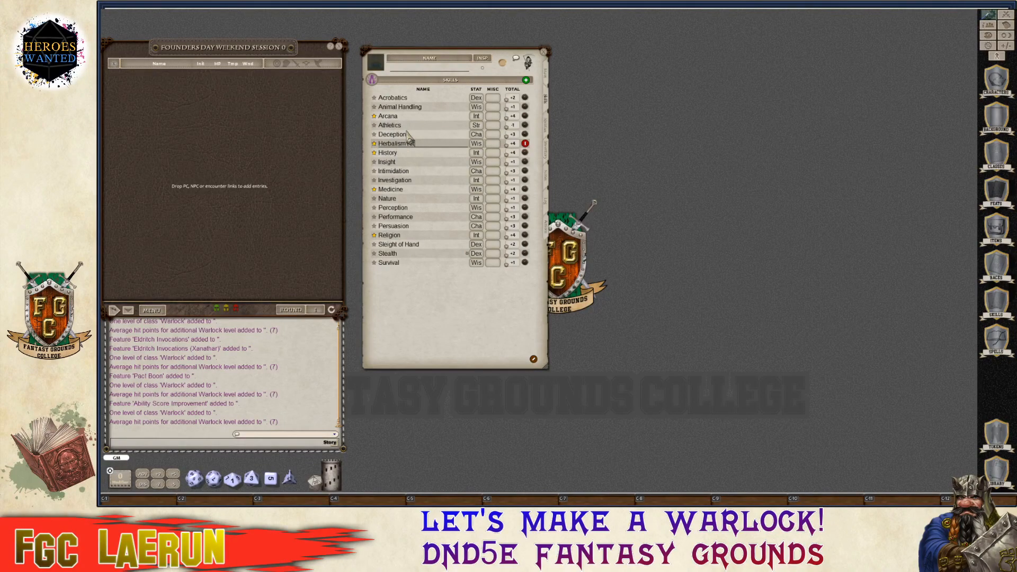
{"action": "left_click", "coordinate": [548, 123]}
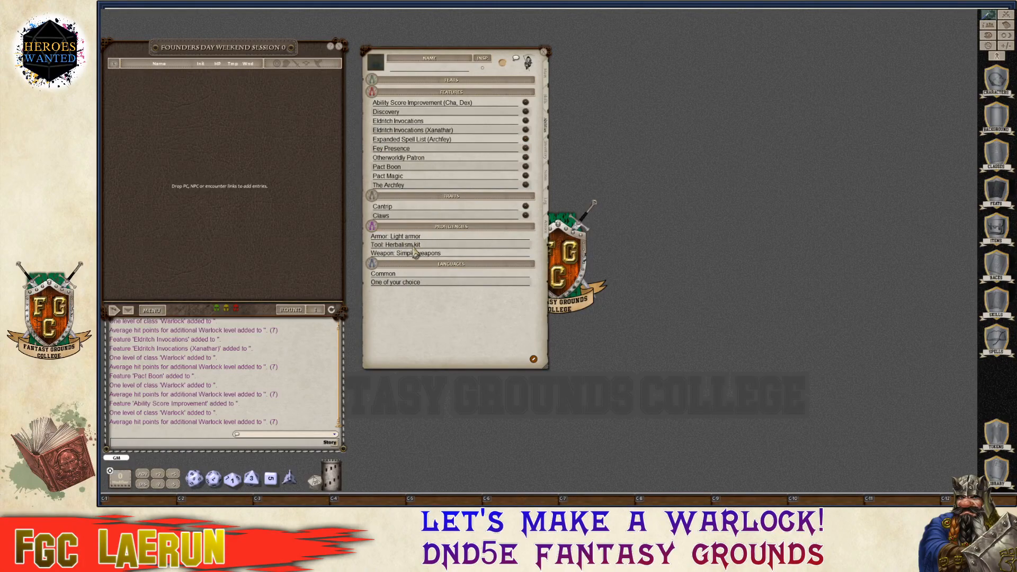
{"action": "key", "text": "ctrl"}
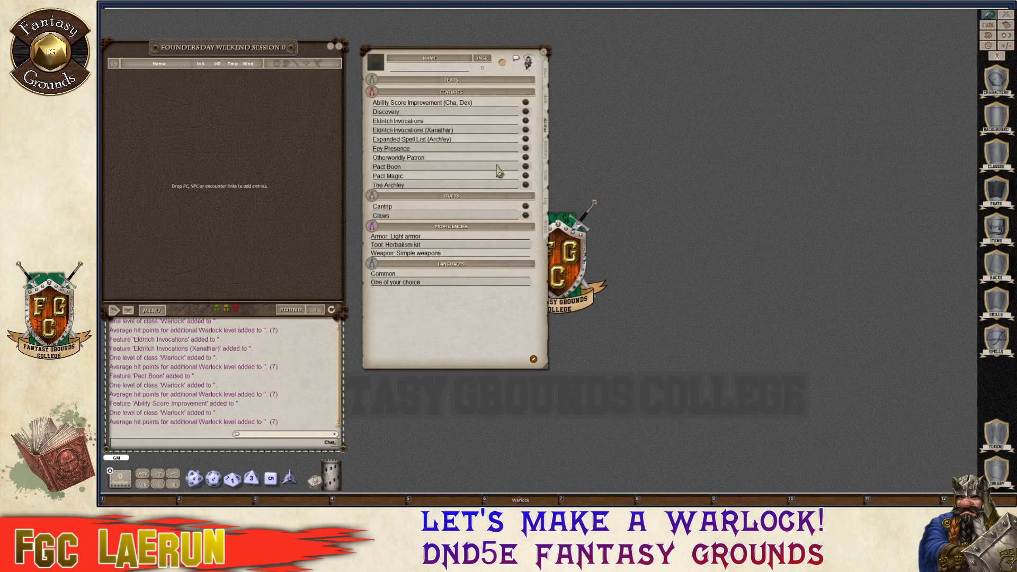
{"action": "key", "text": "ctrl"}
{"action": "left_click", "coordinate": [547, 77]}
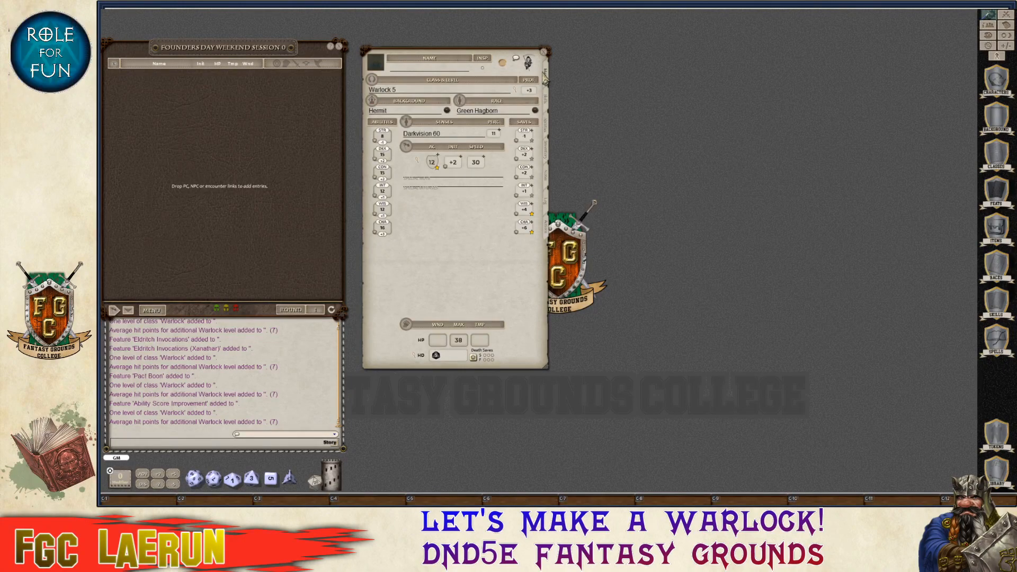
{"action": "key", "text": "ctrl"}
{"action": "left_click_drag", "start_coordinate": [434, 172], "coordinate": [517, 499]}
{"action": "key", "text": "ctrl"}
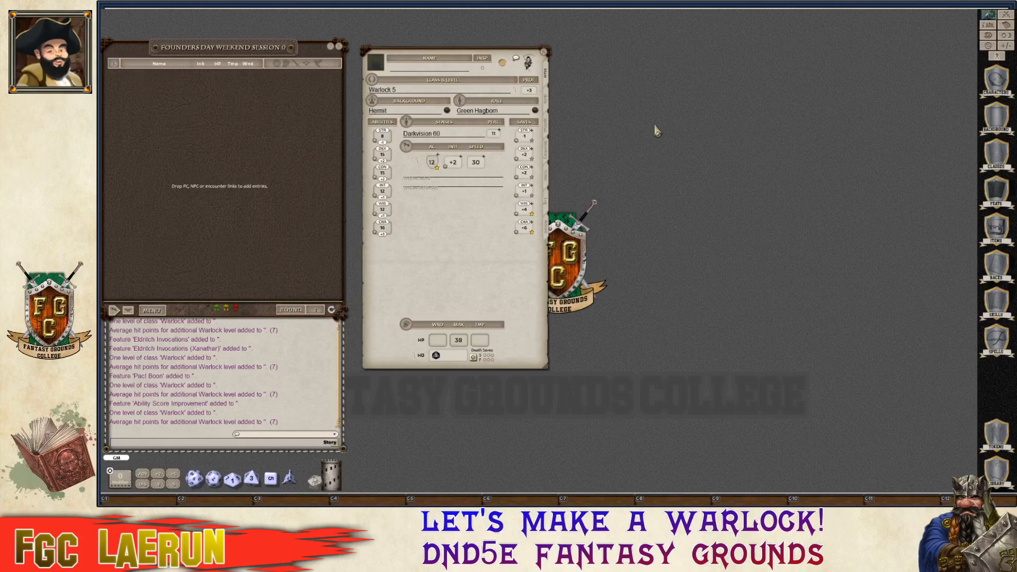
Show the character's inventory page and search the item library for leather, placing the item list beside the character sheet.
{"action": "left_click", "coordinate": [550, 152]}
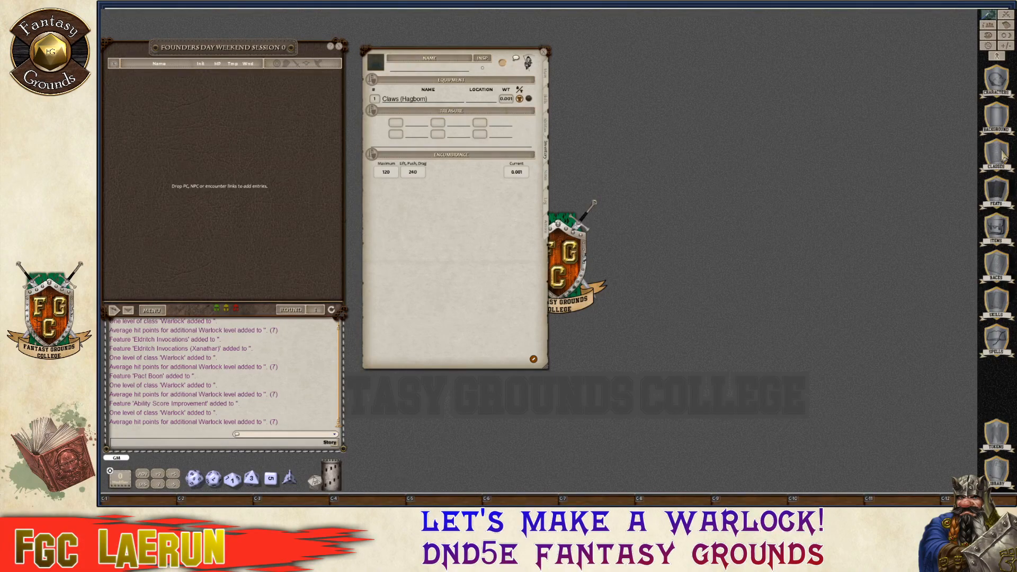
{"action": "key", "text": "ctrl"}
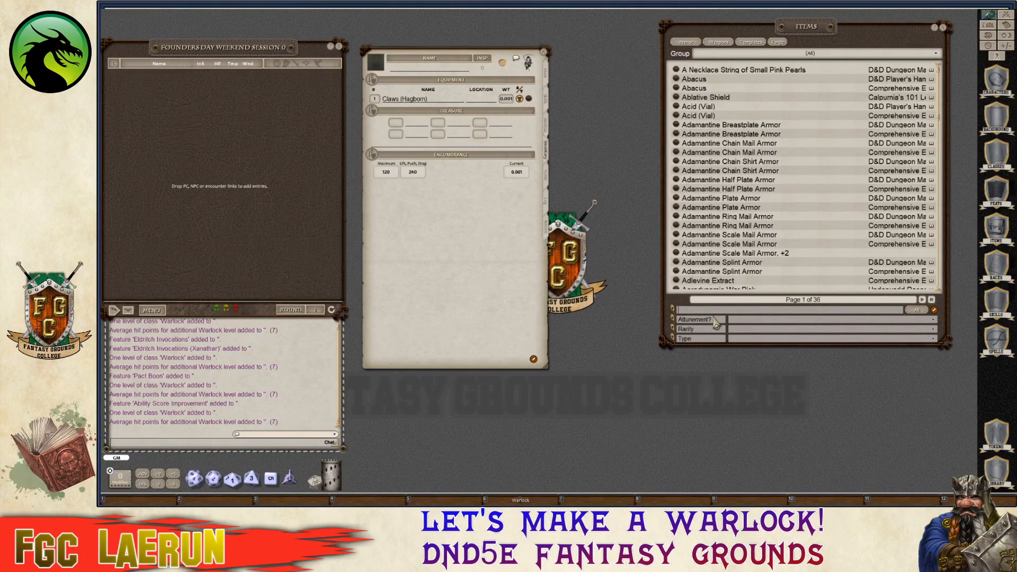
{"action": "type", "text": "leather"}
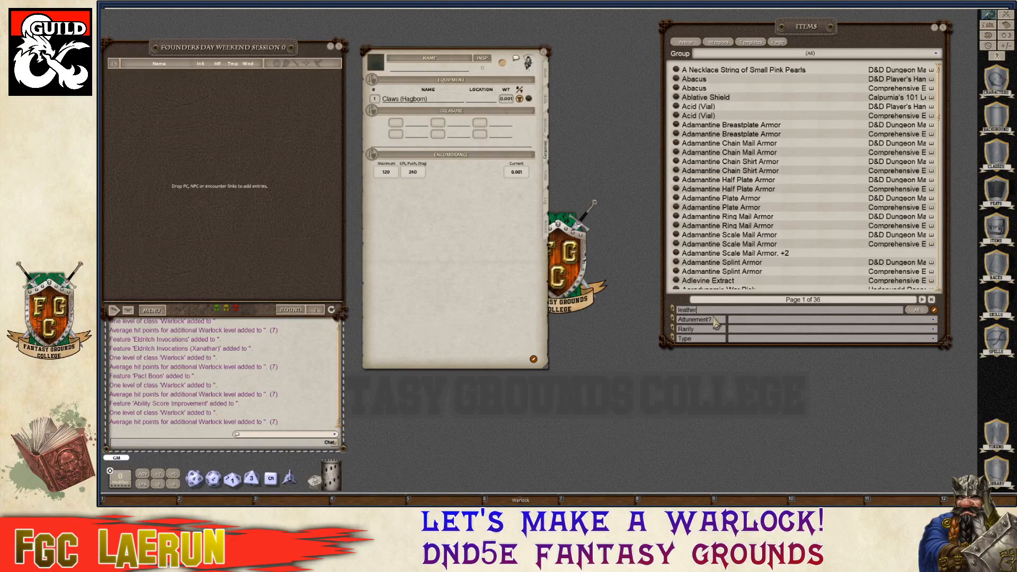
{"action": "key", "text": "Return"}
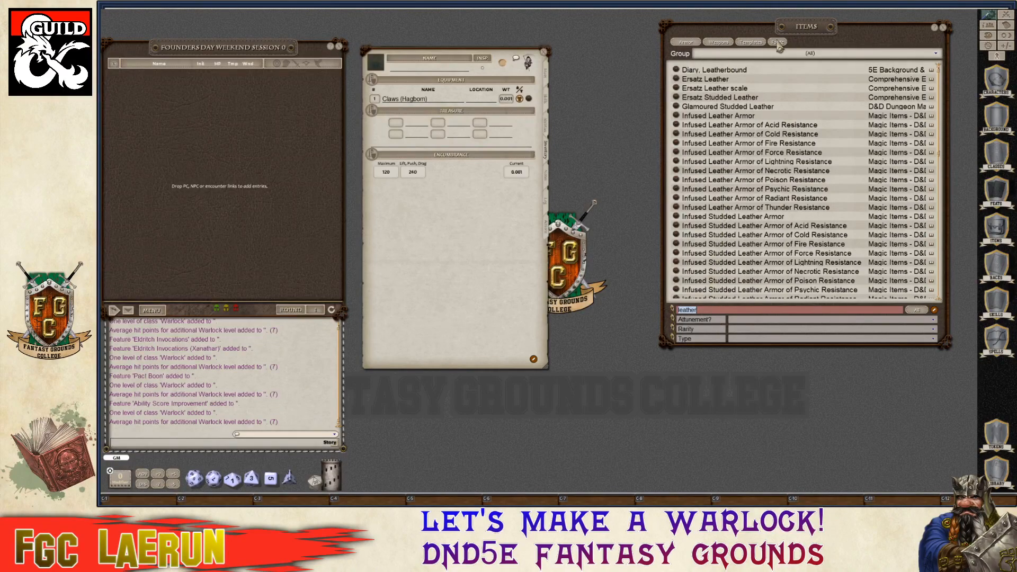
{"action": "left_click_drag", "start_coordinate": [821, 41], "coordinate": [742, 51]}
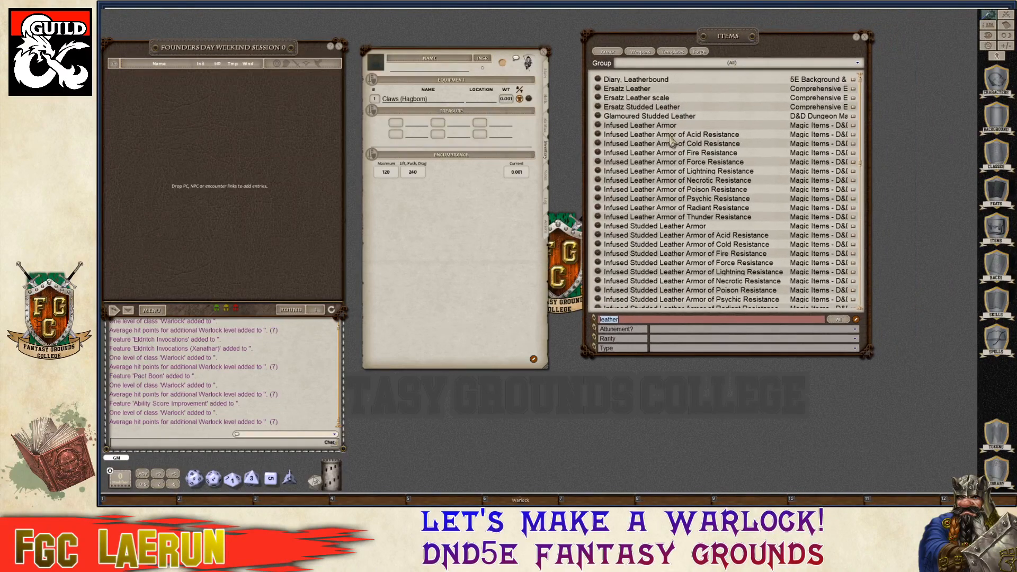
Add the Leather light armor from the D&D Player's Handbook to the character's inventory and close its description.
{"action": "scroll", "coordinate": [710, 199], "scroll_direction": "down", "scroll_amount": 5}
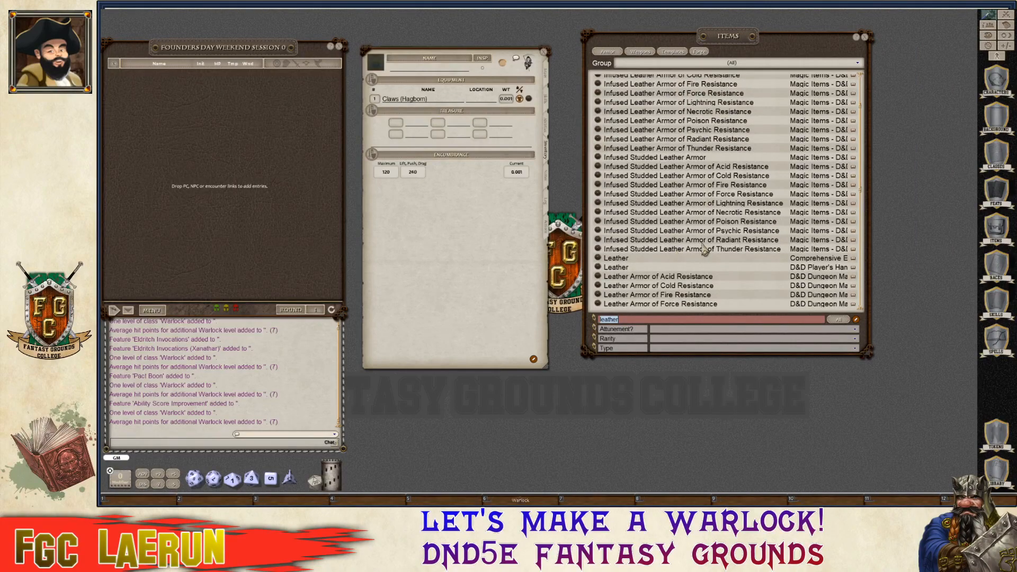
{"action": "scroll", "coordinate": [665, 252], "scroll_direction": "down", "scroll_amount": 4}
{"action": "scroll", "coordinate": [659, 258], "scroll_direction": "down", "scroll_amount": 2}
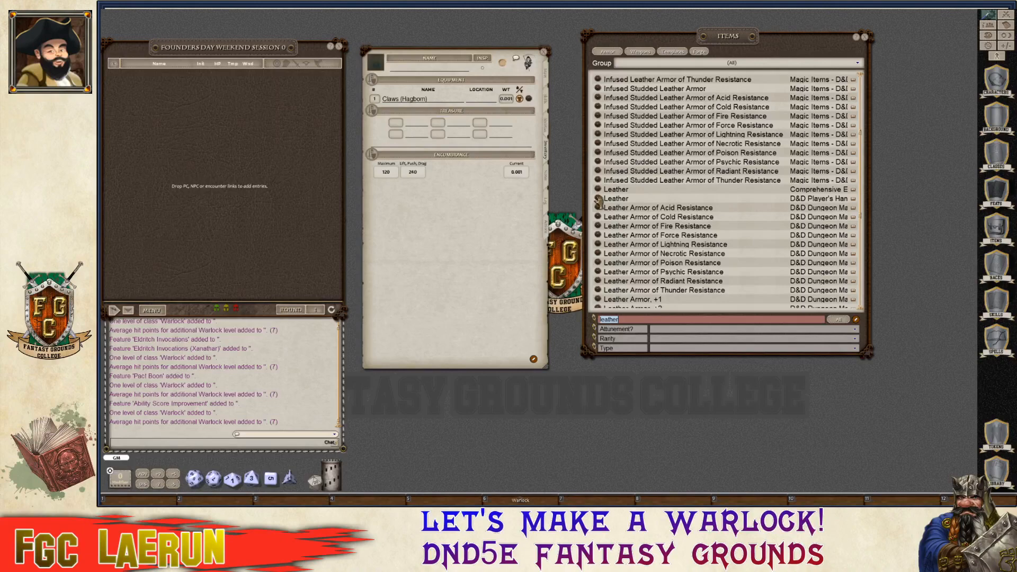
{"action": "left_click", "coordinate": [598, 200]}
{"action": "scroll", "coordinate": [581, 262], "scroll_direction": "down", "scroll_amount": 5}
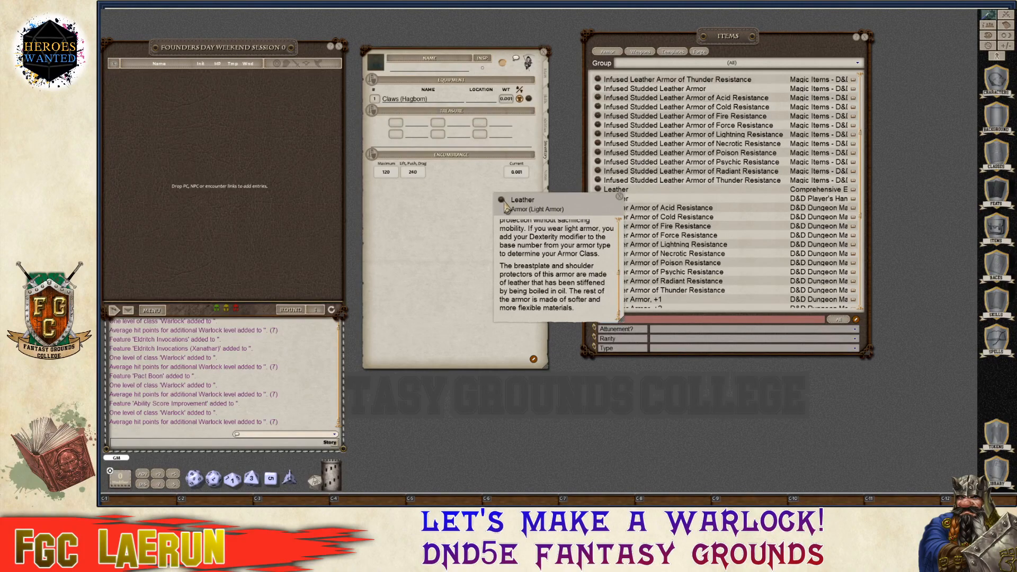
{"action": "left_click_drag", "start_coordinate": [502, 204], "coordinate": [437, 106]}
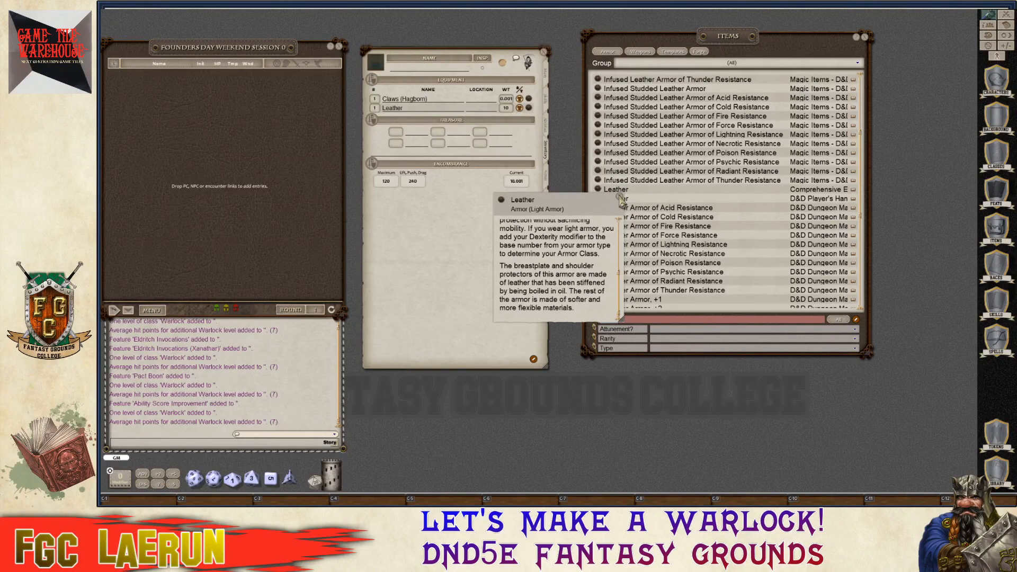
{"action": "left_click", "coordinate": [622, 197]}
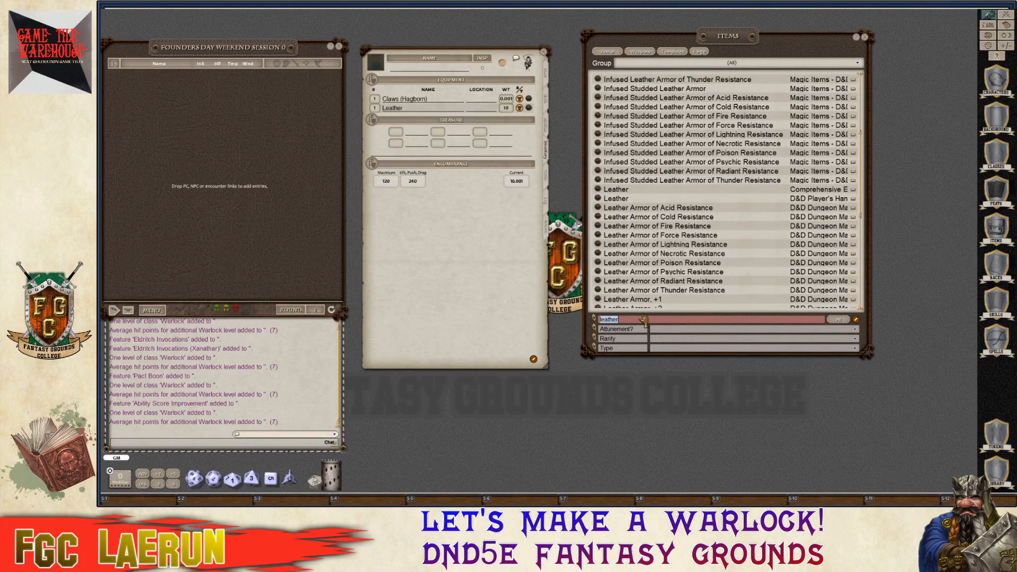
Search the item library for Robes and add Robes, fine or silk to the character's inventory.
{"action": "type", "text": "lbs"}
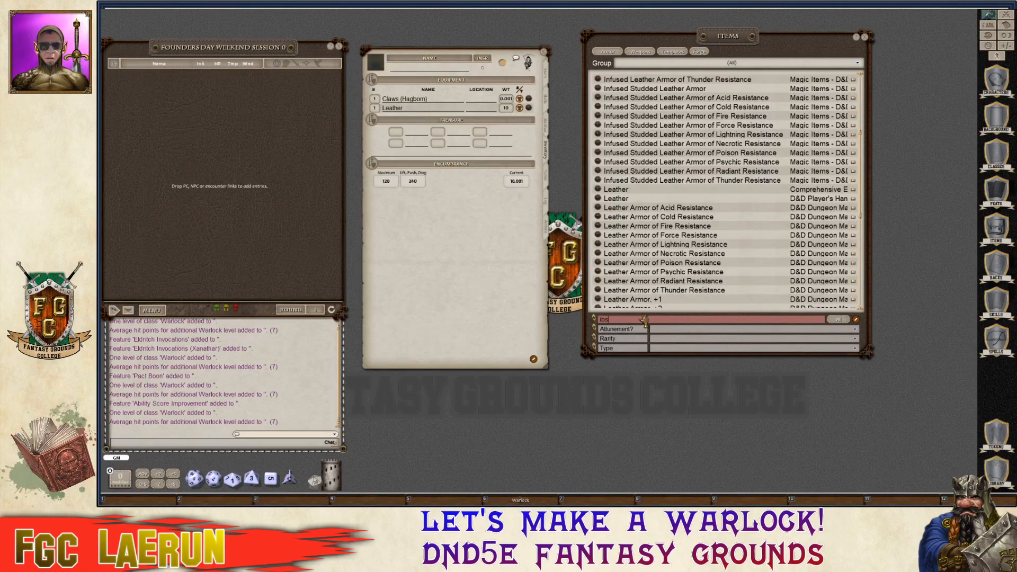
{"action": "key", "text": "BackSpace"}
{"action": "key", "text": "ctrl"}
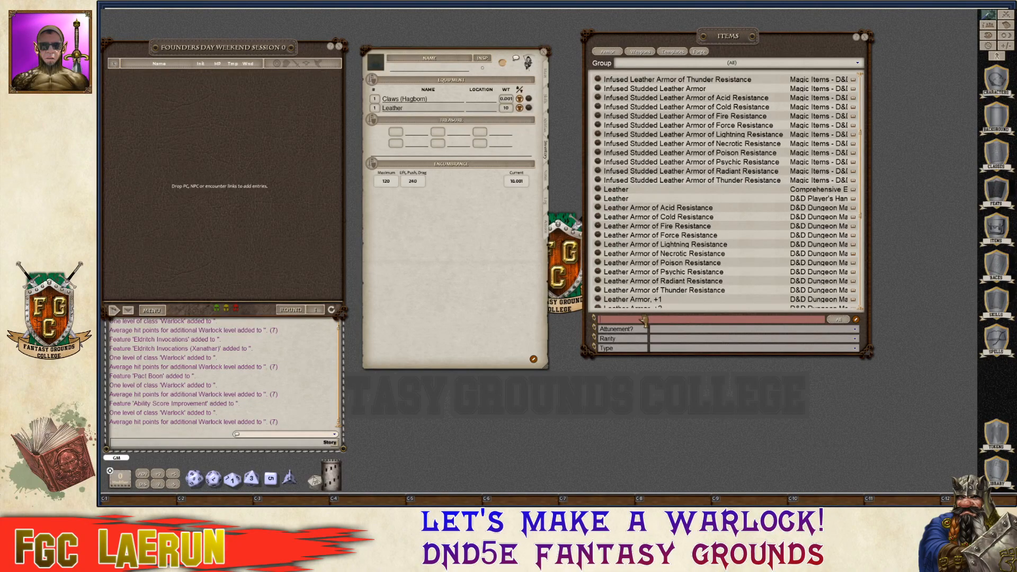
{"action": "type", "text": "o"}
{"action": "type", "text": "R"}
{"action": "double_click", "coordinate": [644, 319]}
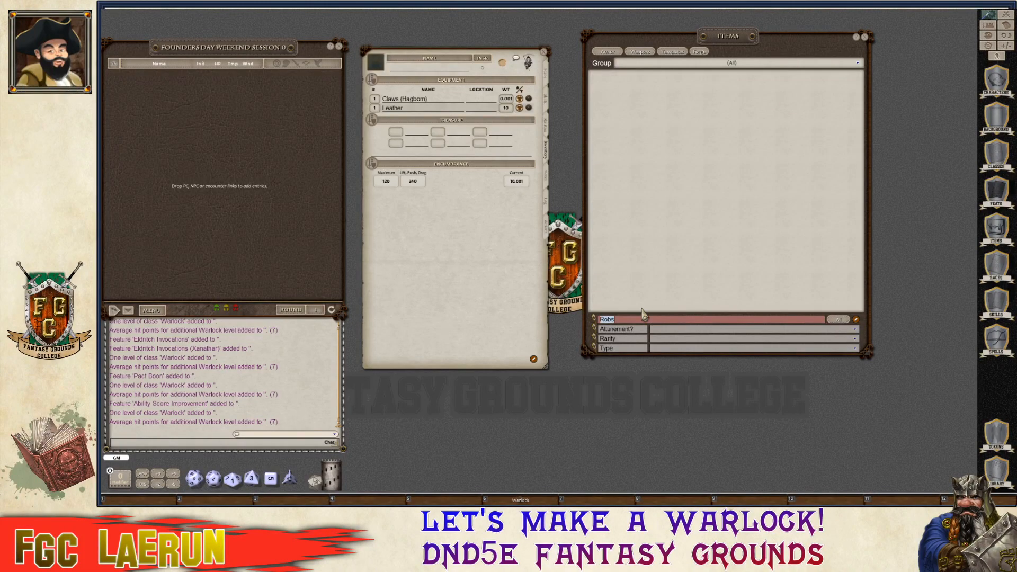
{"action": "left_click", "coordinate": [609, 321]}
{"action": "type", "text": "e"}
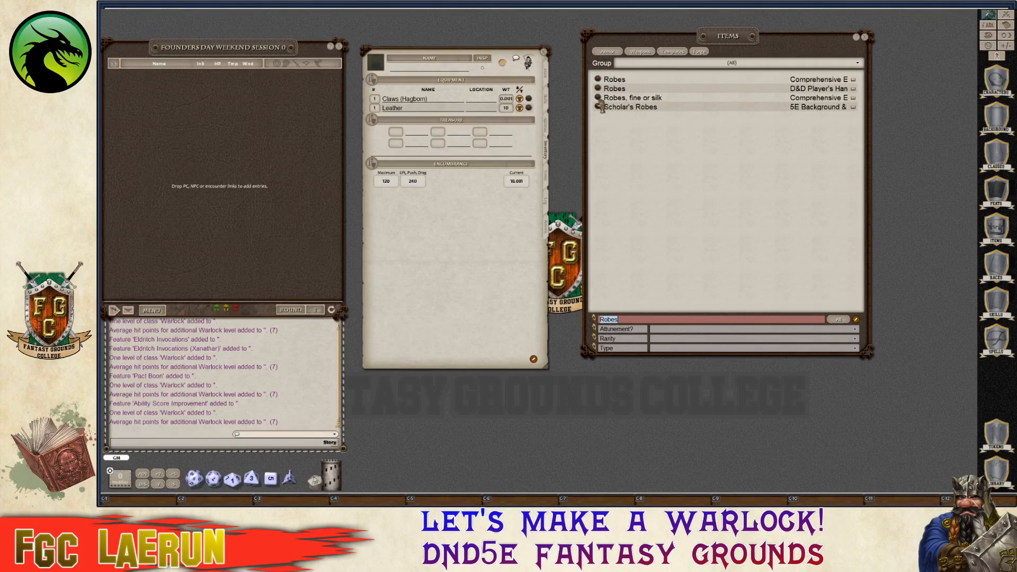
{"action": "left_click_drag", "start_coordinate": [603, 106], "coordinate": [446, 107]}
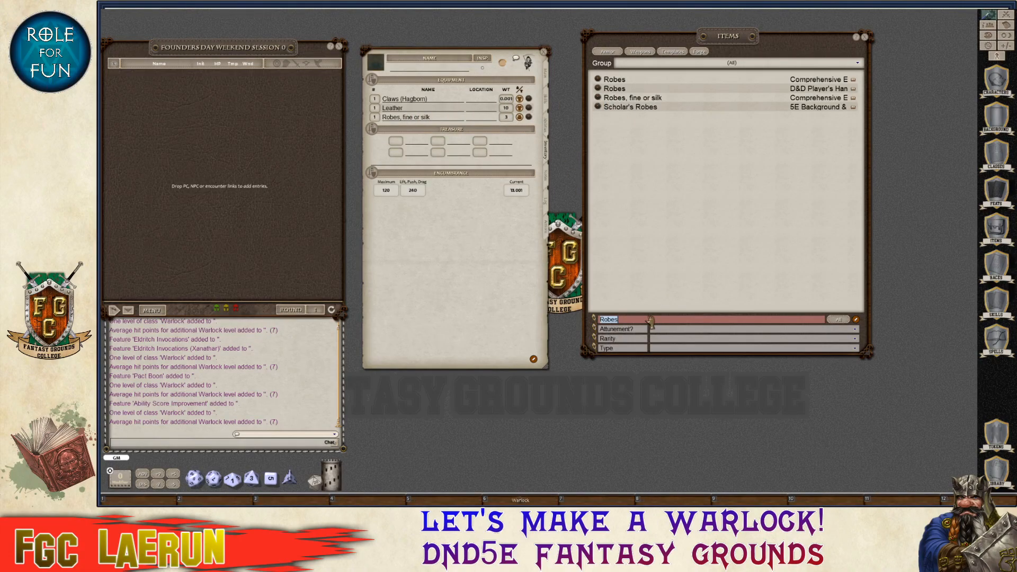
Search the items for Hooded and Clothes, add Clothes, Common (Dark with Hood) to the inventory, and close the item library.
{"action": "type", "text": "Hooded"}
{"action": "key", "text": "Return"}
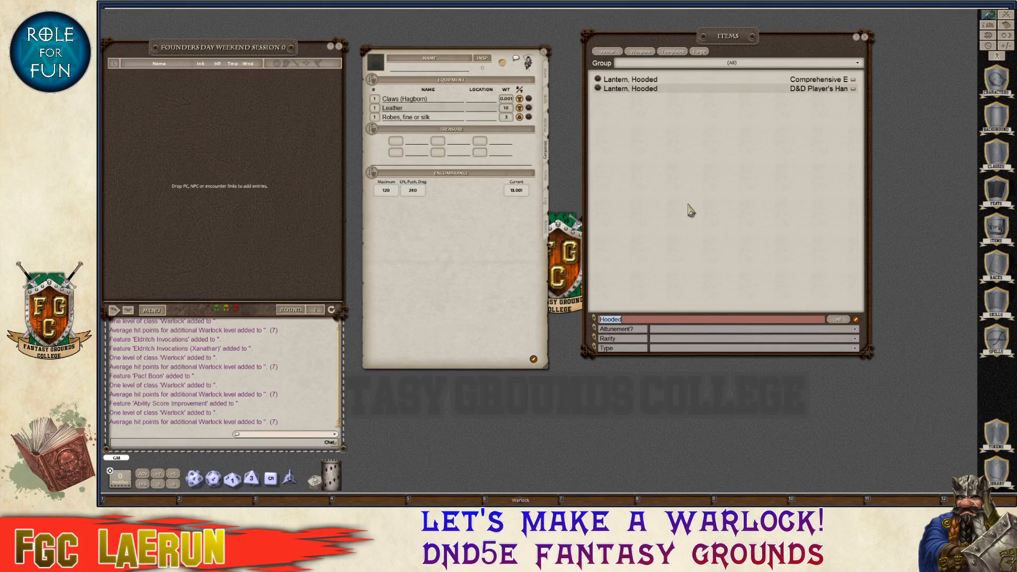
{"action": "type", "text": "C"}
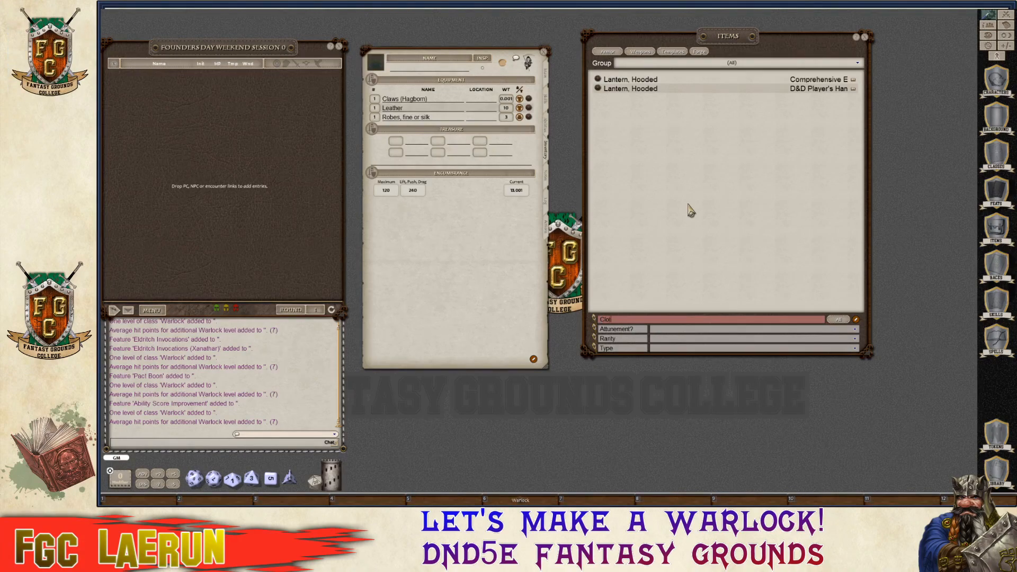
{"action": "type", "text": "lothes"}
{"action": "key", "text": "Return"}
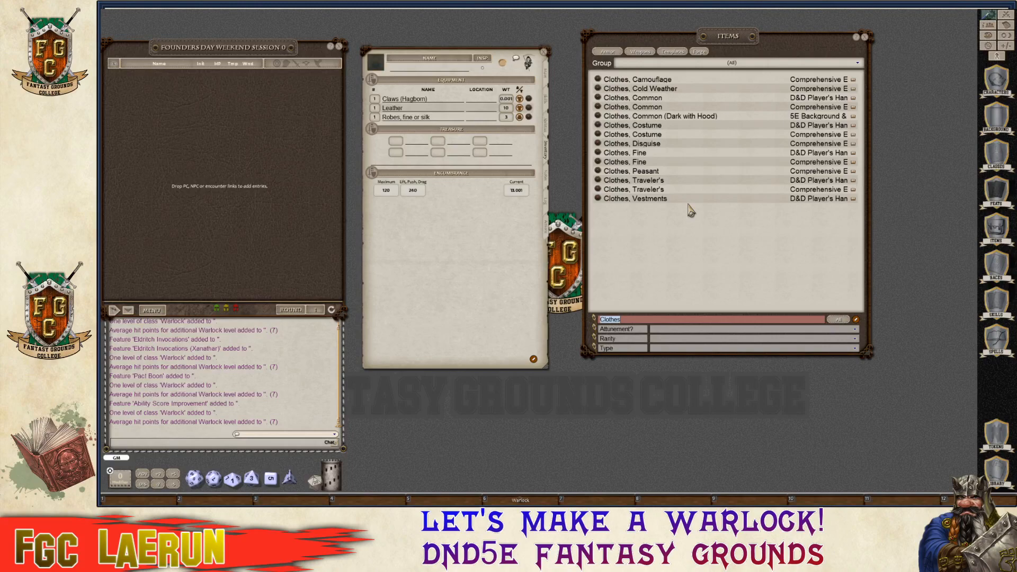
{"action": "key", "text": "ctrl"}
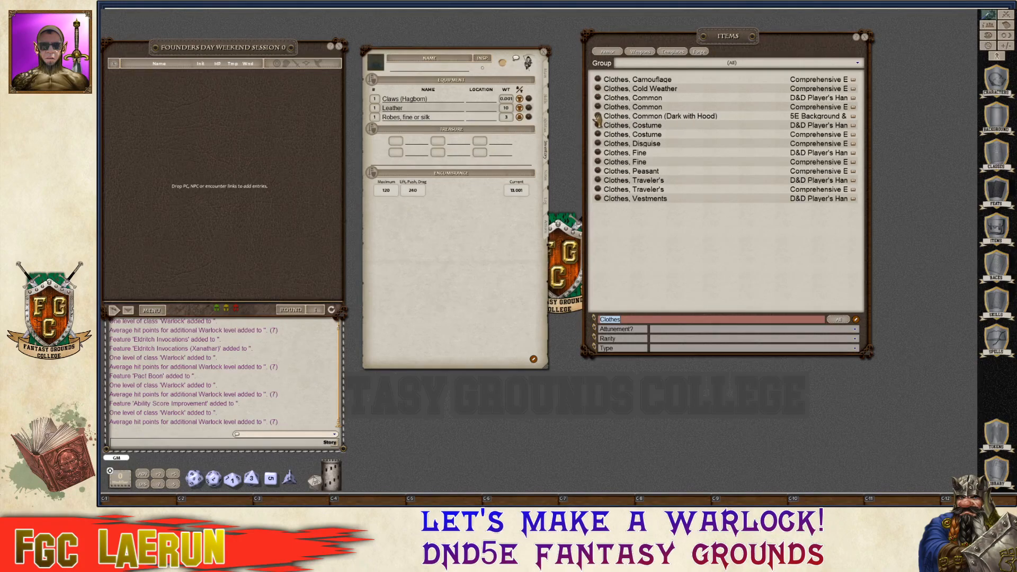
{"action": "left_click_drag", "start_coordinate": [424, 112], "coordinate": [427, 112]}
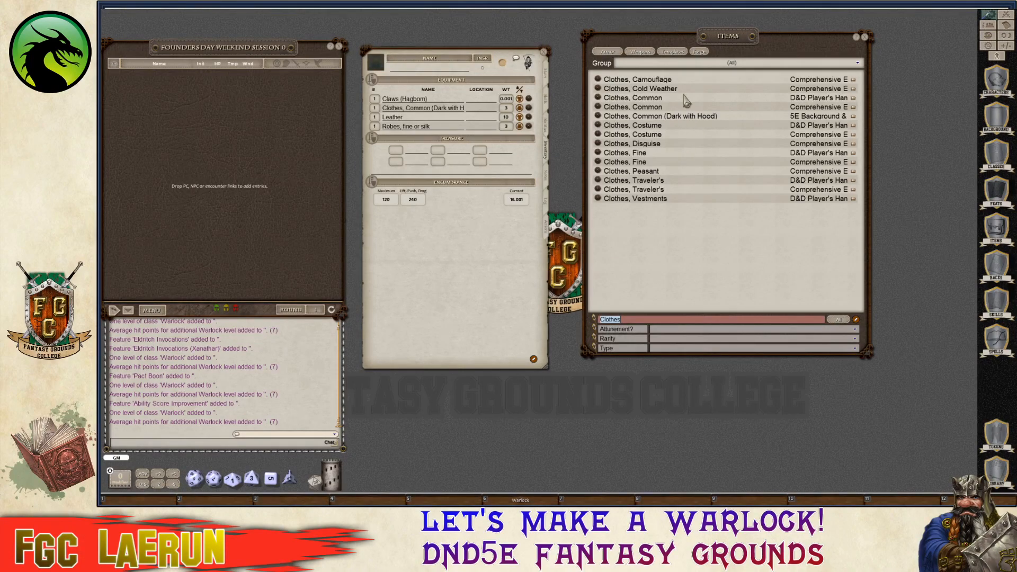
{"action": "left_click", "coordinate": [866, 39]}
Review the character's skills, features, languages, main statistics and inventory pages.
{"action": "left_click", "coordinate": [546, 98]}
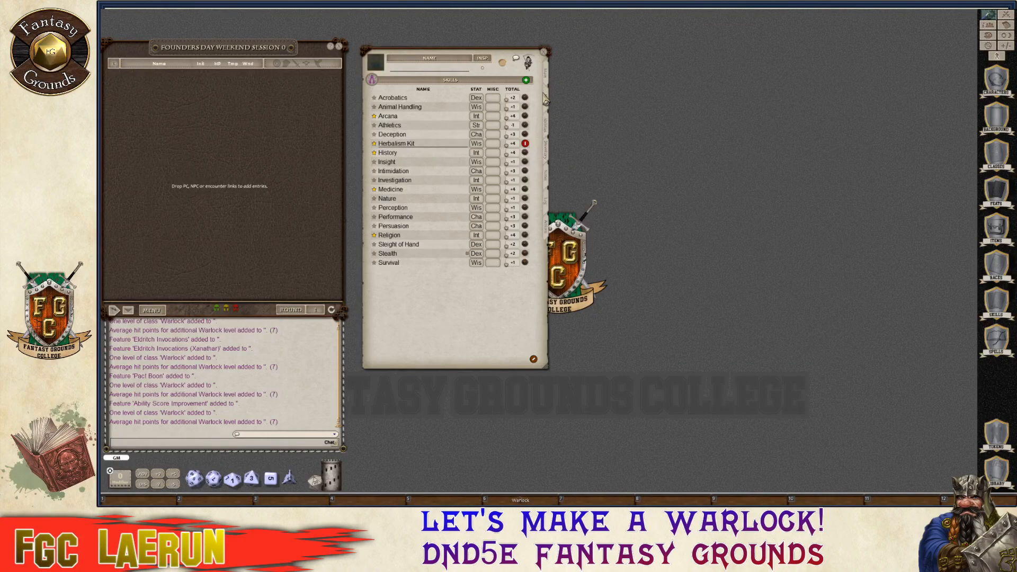
{"action": "key", "text": "ctrl"}
{"action": "left_click", "coordinate": [547, 161]}
{"action": "left_click", "coordinate": [545, 125]}
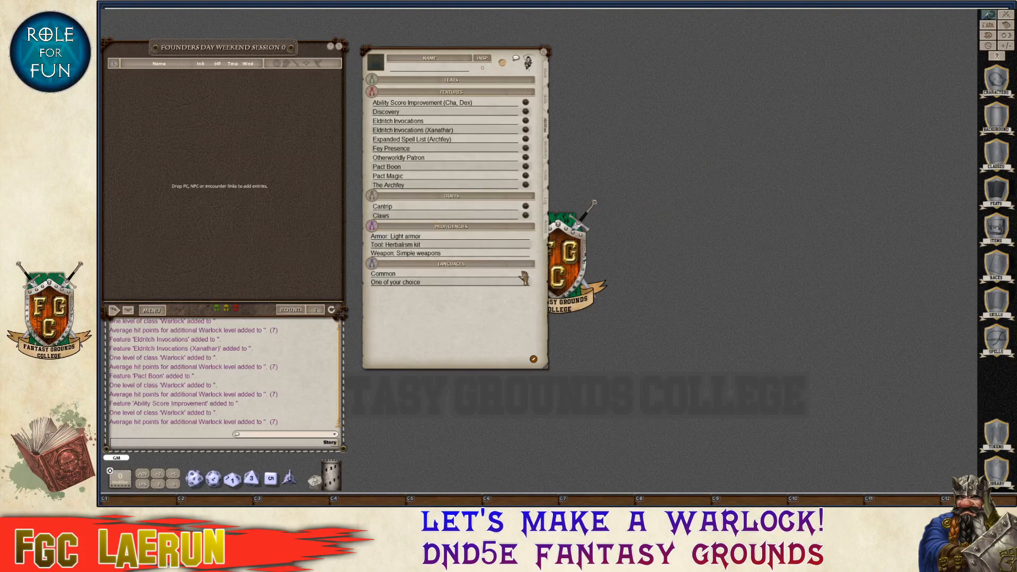
{"action": "key", "text": "ctrl"}
{"action": "left_click", "coordinate": [545, 74]}
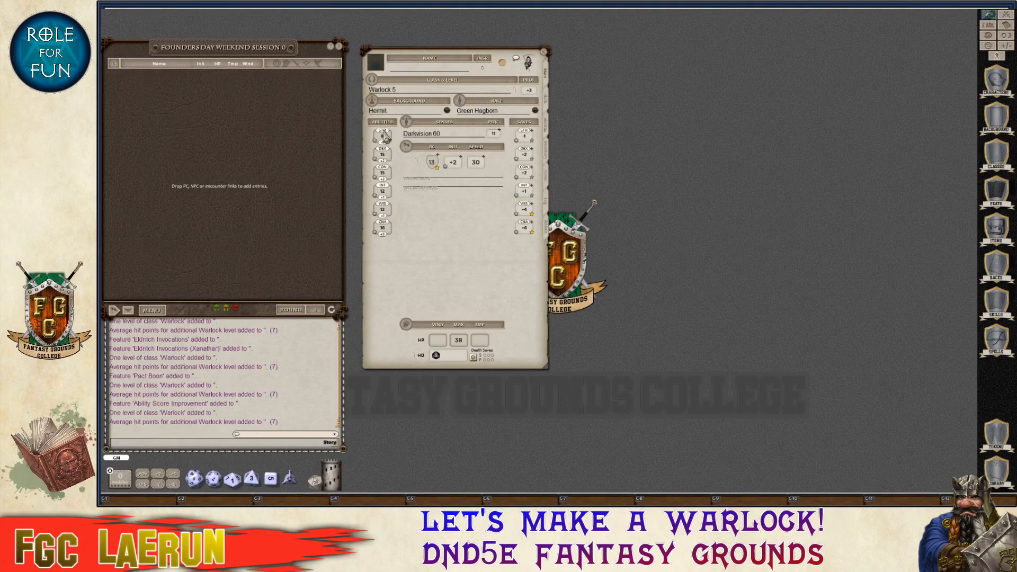
{"action": "left_click", "coordinate": [547, 110]}
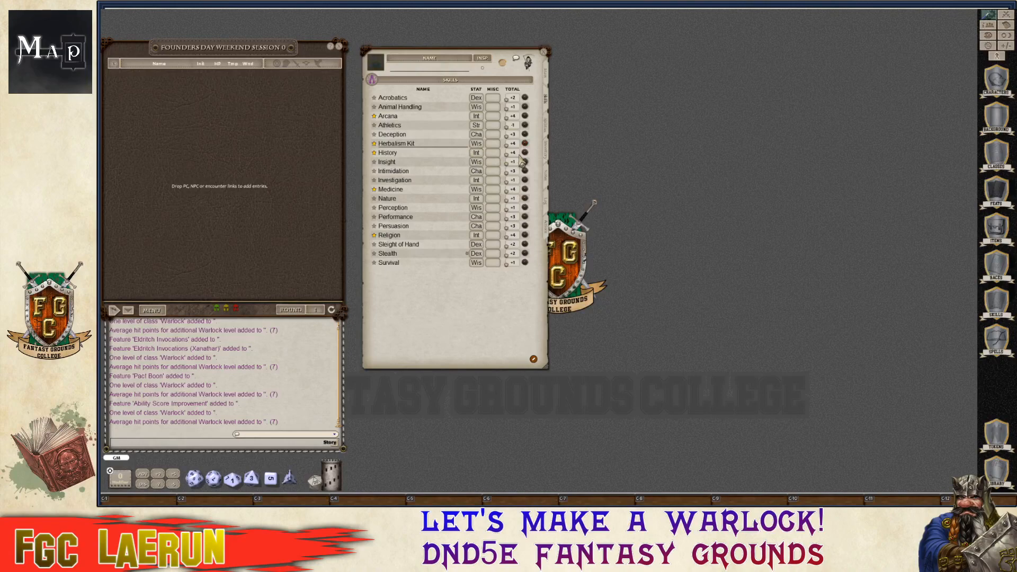
{"action": "left_click", "coordinate": [547, 151]}
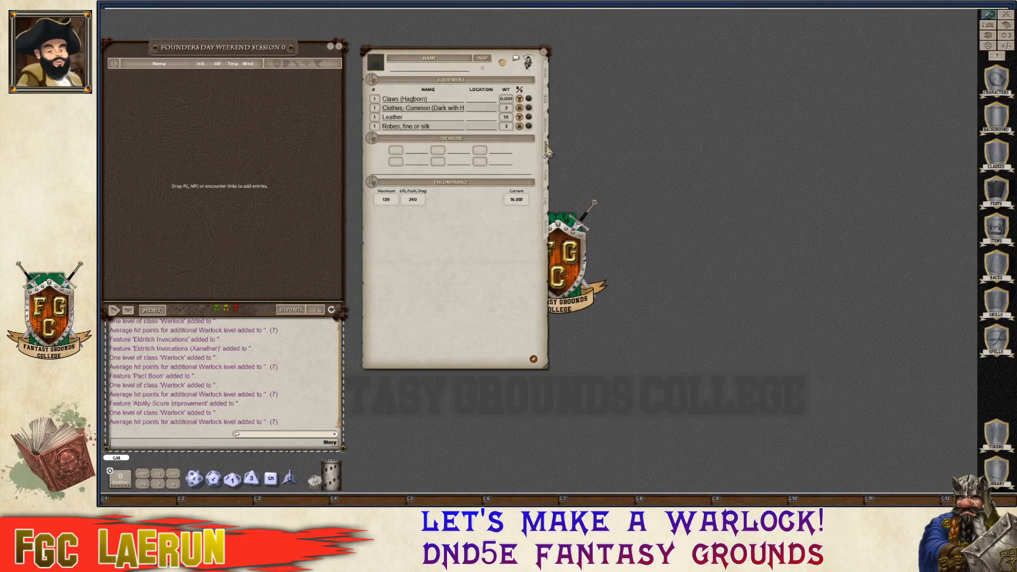
Open the Discovery feature from the abilities page and enlarge its window to read the full description.
{"action": "left_click", "coordinate": [546, 127]}
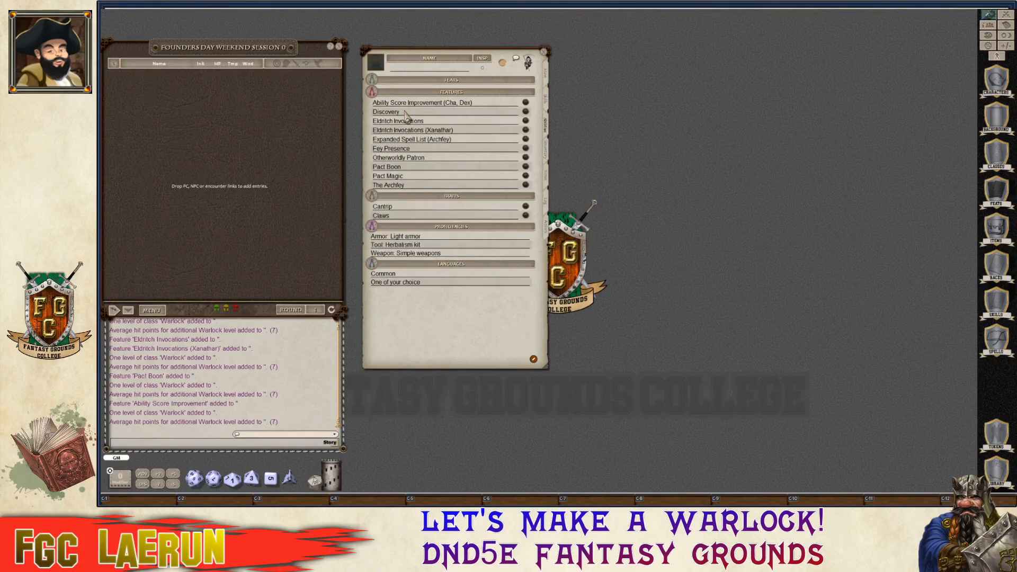
{"action": "left_click", "coordinate": [526, 112]}
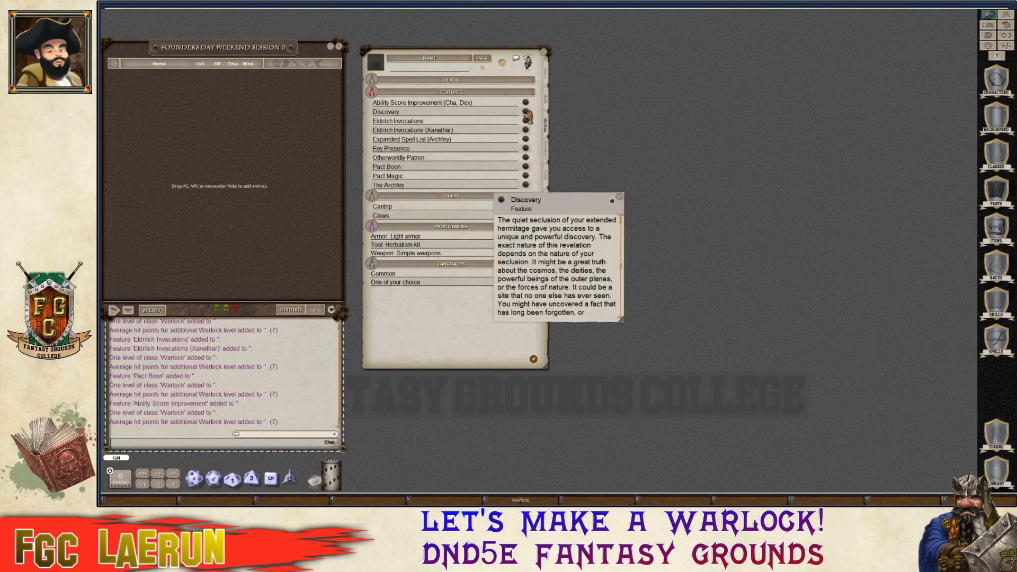
{"action": "left_click_drag", "start_coordinate": [583, 216], "coordinate": [695, 200]}
{"action": "scroll", "coordinate": [699, 300], "scroll_direction": "down", "scroll_amount": 2}
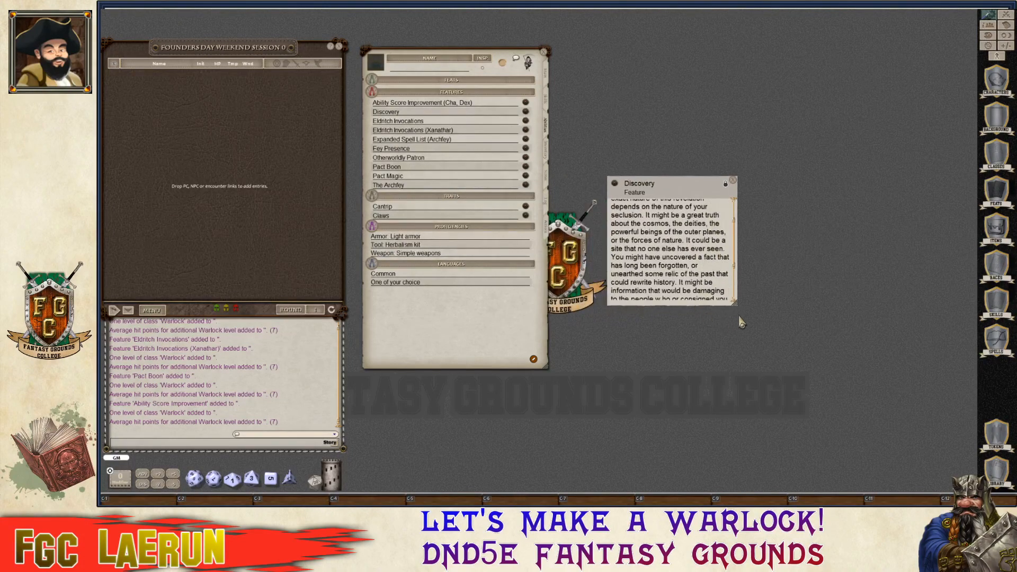
{"action": "left_click_drag", "start_coordinate": [740, 316], "coordinate": [854, 395]}
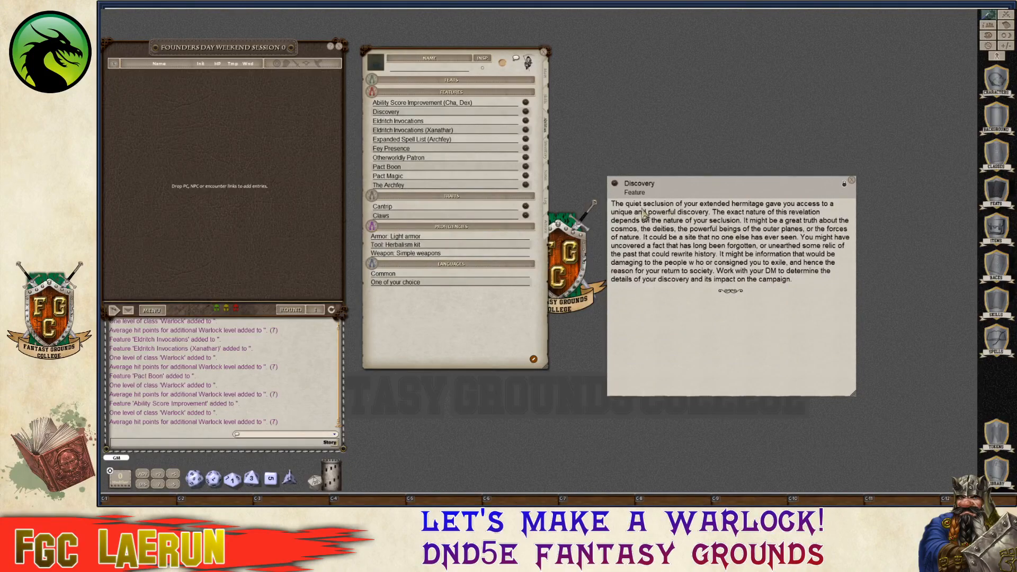
Narrow the Discovery feature window and move it clear of the character sheet to read its description.
{"action": "key", "text": "ctrl"}
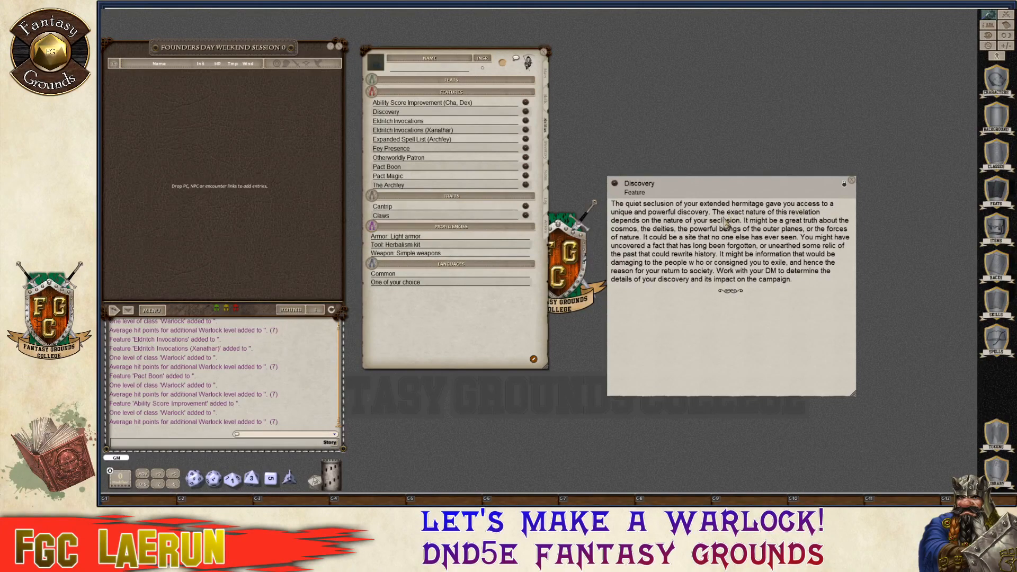
{"action": "key", "text": "ctrl"}
{"action": "key", "text": "ctrl"}
{"action": "left_click_drag", "start_coordinate": [852, 395], "coordinate": [769, 393]}
{"action": "left_click_drag", "start_coordinate": [676, 210], "coordinate": [853, 76]}
{"action": "key", "text": "ctrl"}
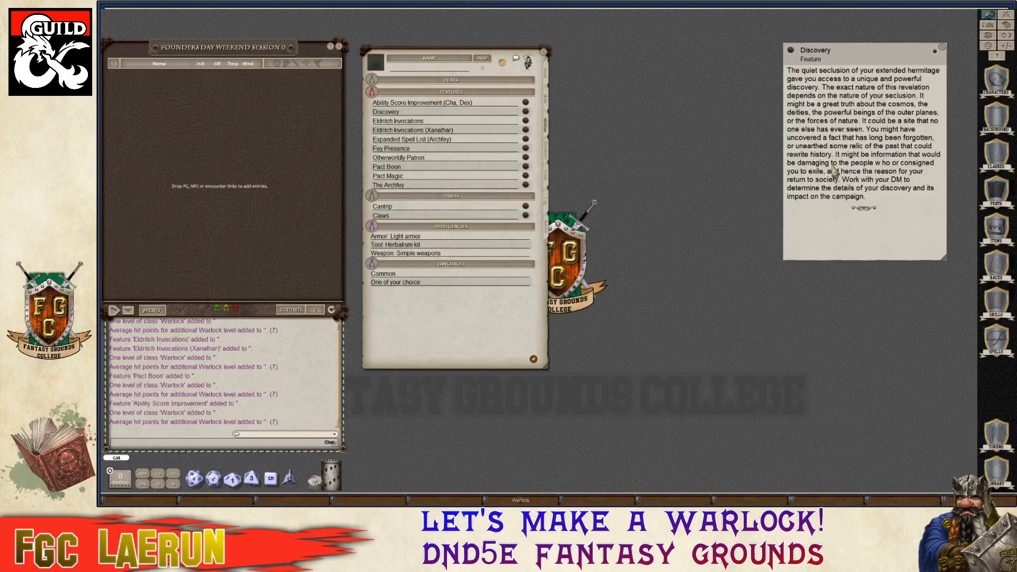
{"action": "key", "text": "ctrl"}
{"action": "key", "text": "ctrl"}
{"action": "key", "text": "ctrl"}
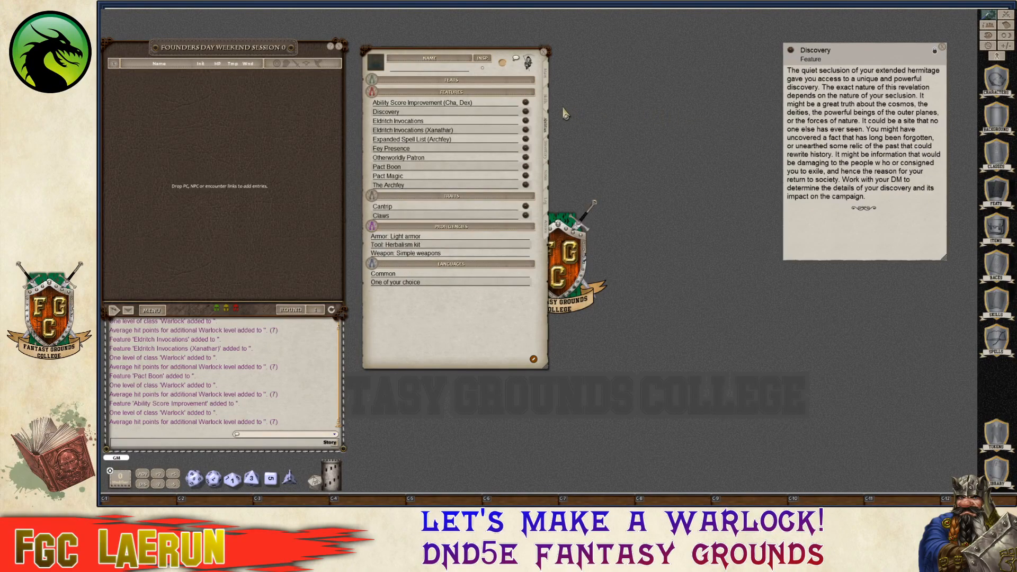
Open the Hermit background from the character's main page and bring up its Hermit Life of Seclusion table near the Discovery window.
{"action": "left_click", "coordinate": [547, 85], "text": "ctrl"}
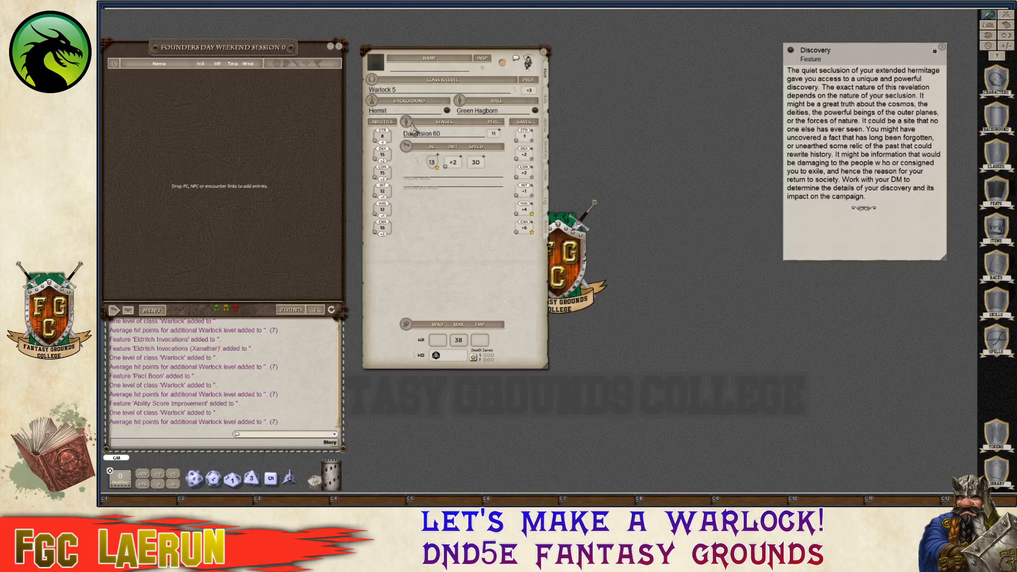
{"action": "left_click", "coordinate": [448, 112]}
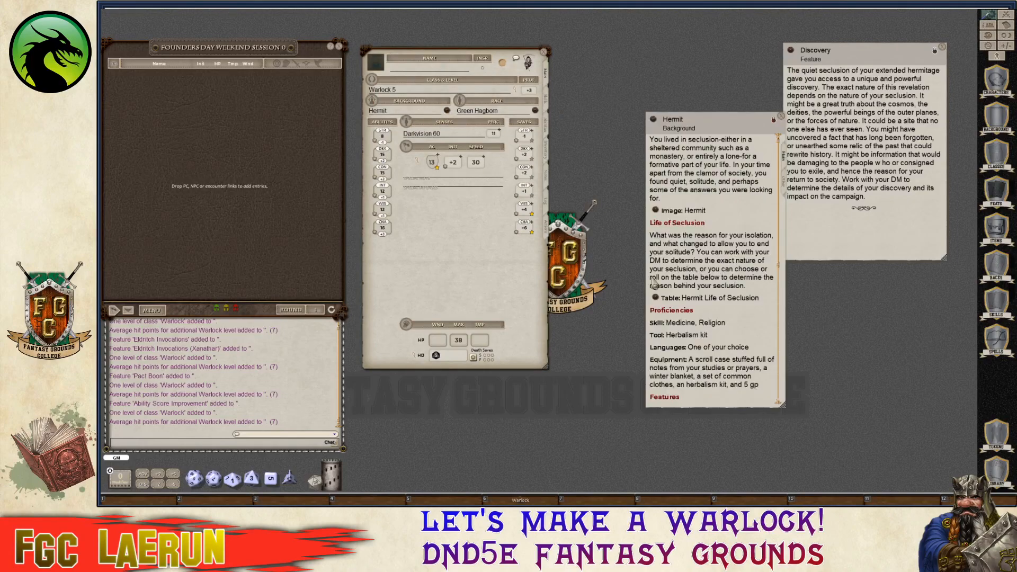
{"action": "scroll", "coordinate": [657, 283], "scroll_direction": "down", "scroll_amount": 1}
{"action": "key", "text": "ctrl"}
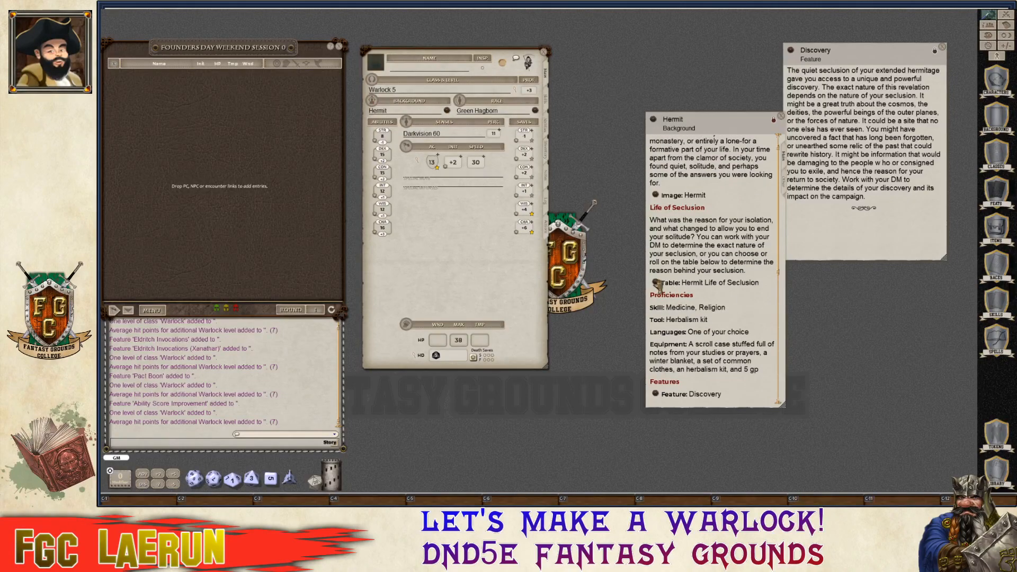
{"action": "left_click", "coordinate": [657, 283]}
{"action": "left_click_drag", "start_coordinate": [579, 201], "coordinate": [889, 245]}
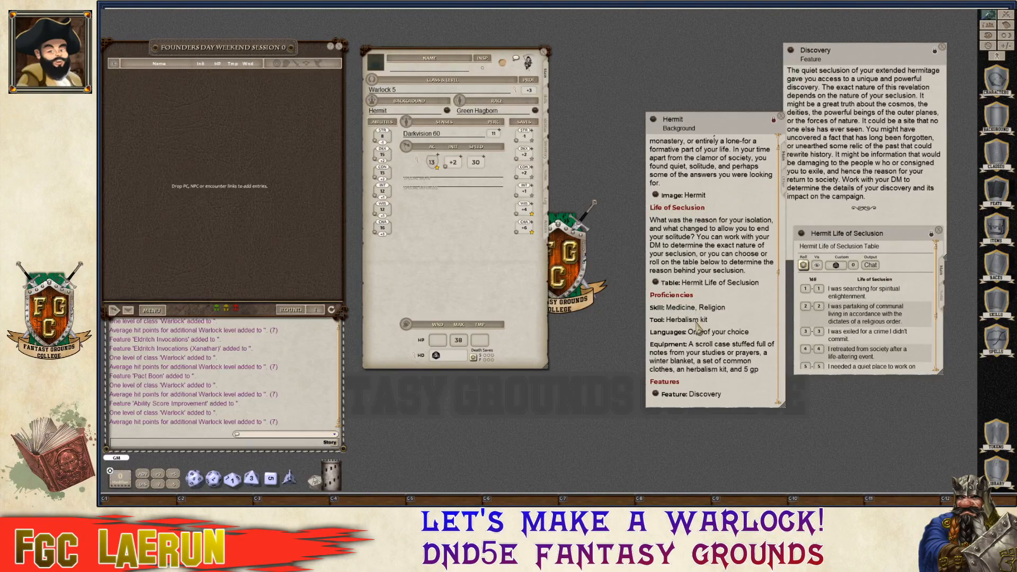
Skim the Hermit background and the Hermit Life of Seclusion entries, and close the background window.
{"action": "scroll", "coordinate": [699, 334], "scroll_direction": "down", "scroll_amount": 1}
{"action": "key", "text": "ctrl"}
{"action": "scroll", "coordinate": [704, 323], "scroll_direction": "down", "scroll_amount": 1}
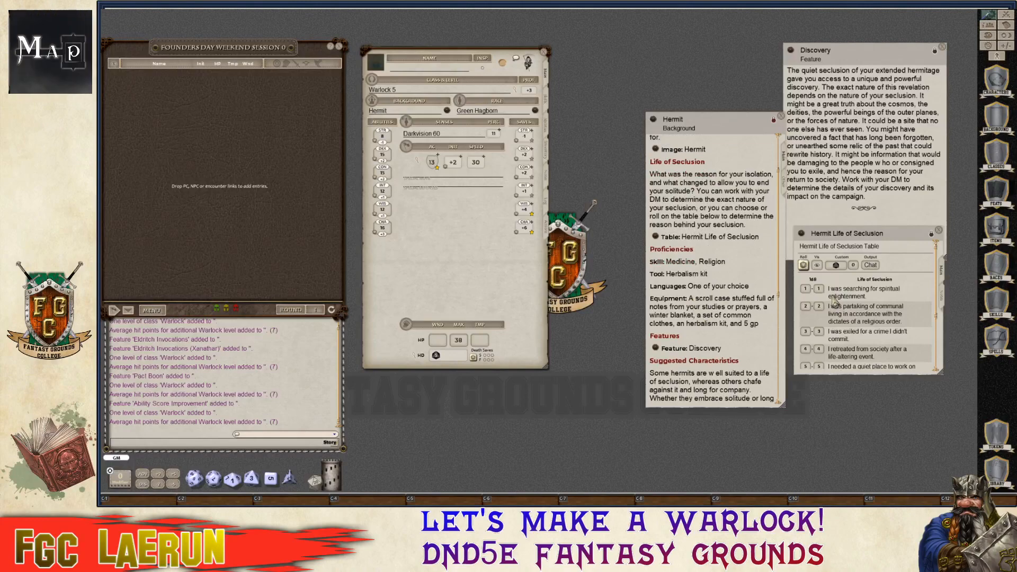
{"action": "scroll", "coordinate": [840, 312], "scroll_direction": "down", "scroll_amount": 2}
{"action": "scroll", "coordinate": [840, 313], "scroll_direction": "down", "scroll_amount": 2}
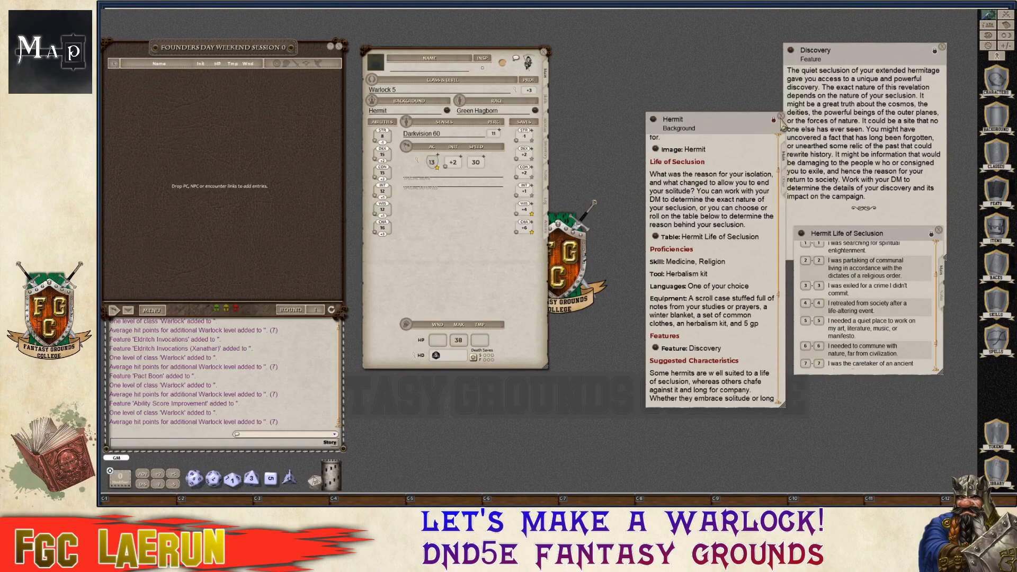
{"action": "left_click", "coordinate": [781, 117]}
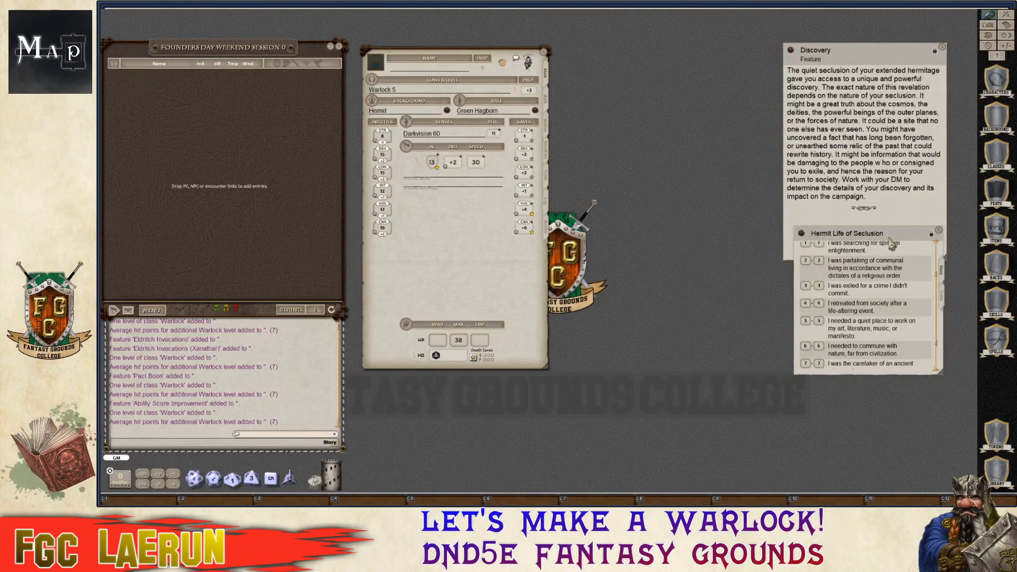
Place the Hermit Life of Seclusion table over the Discovery window and review its listed reasons for isolation.
{"action": "left_click_drag", "start_coordinate": [900, 242], "coordinate": [899, 87]}
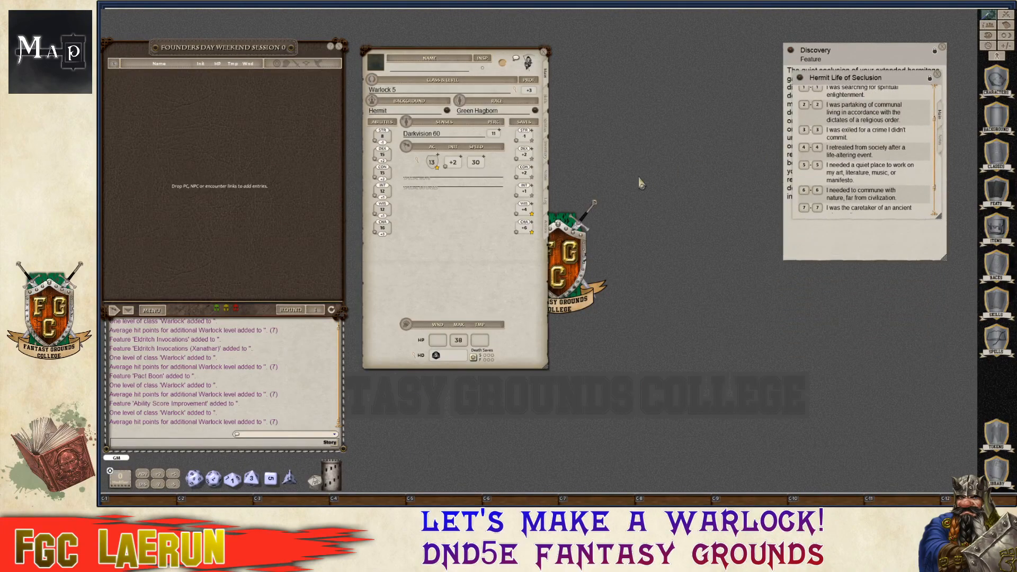
{"action": "scroll", "coordinate": [866, 196], "scroll_direction": "down", "scroll_amount": 2}
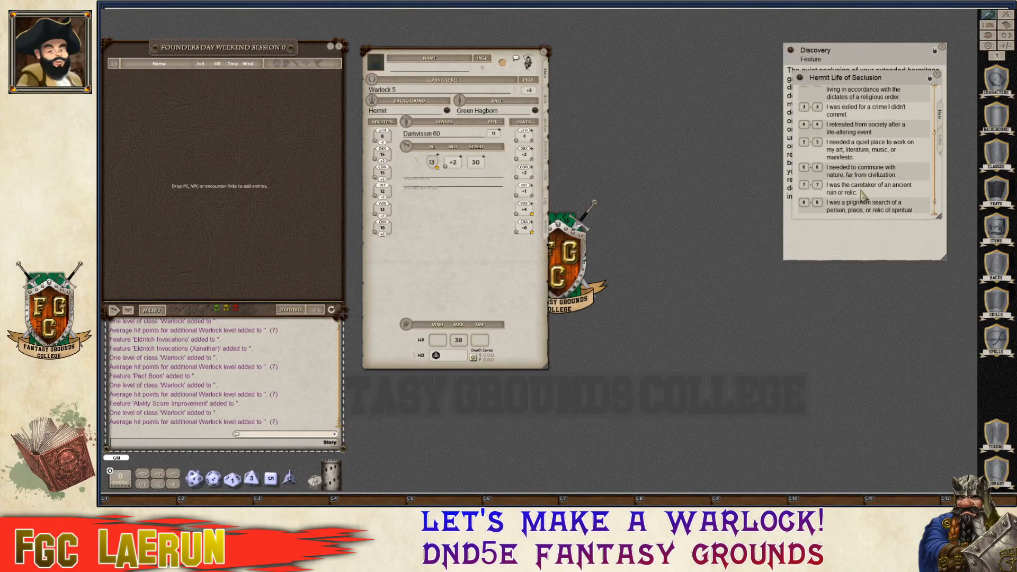
{"action": "scroll", "coordinate": [864, 196], "scroll_direction": "down", "scroll_amount": 1}
{"action": "scroll", "coordinate": [857, 200], "scroll_direction": "up", "scroll_amount": 7}
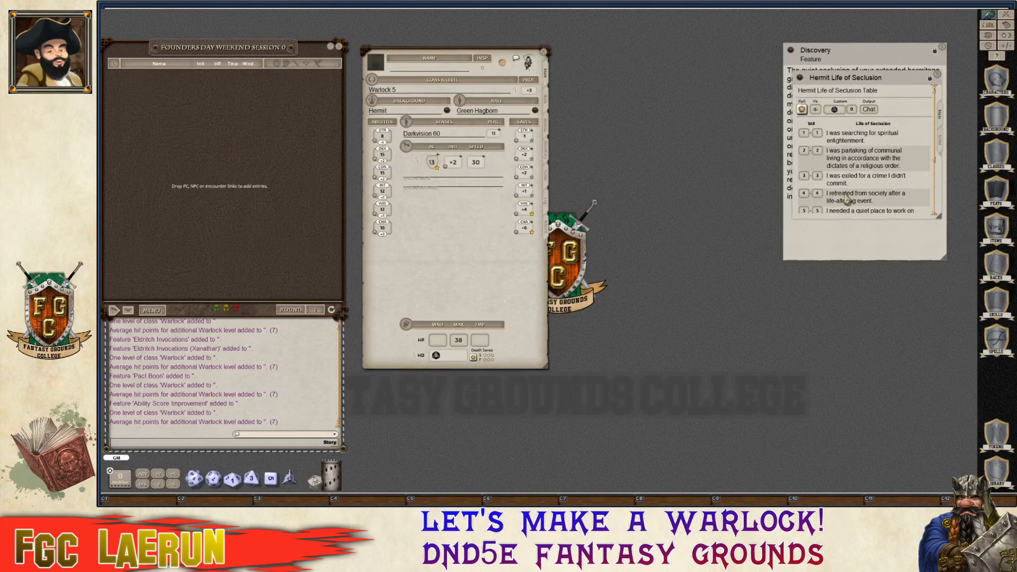
{"action": "key", "text": "ctrl"}
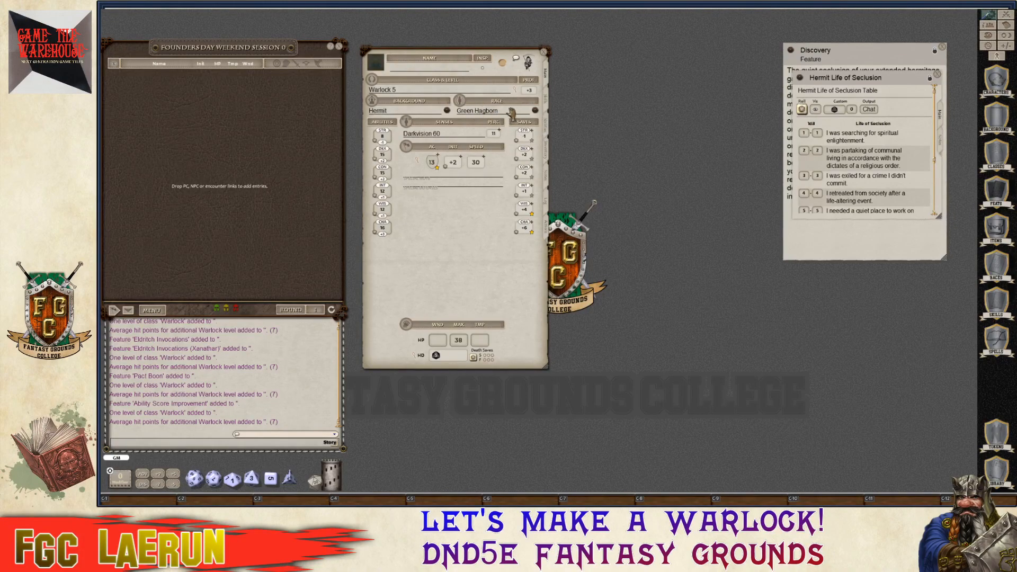
{"action": "key", "text": "ctrl"}
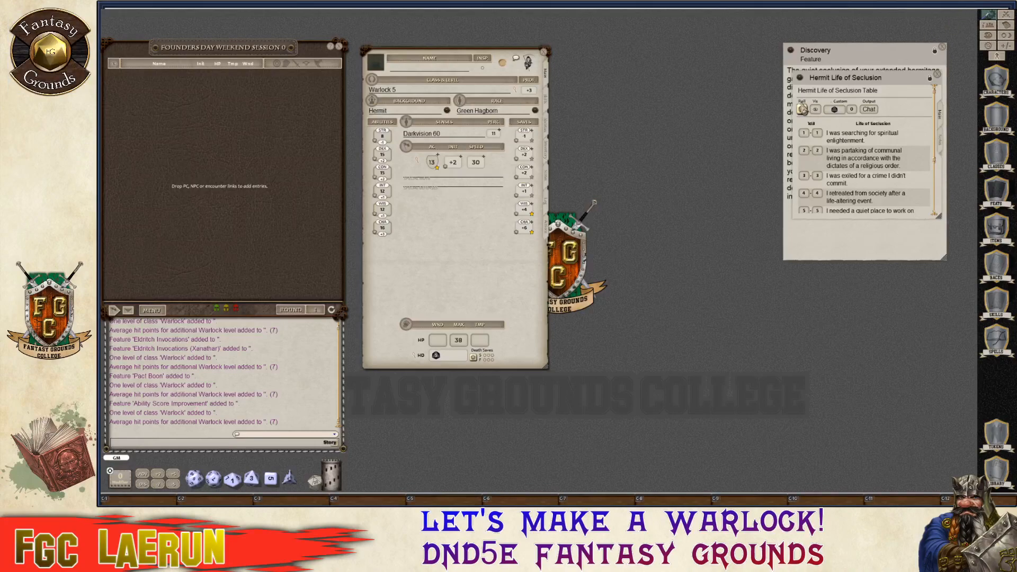
{"action": "key", "text": "ctrl"}
{"action": "key", "text": "ctrl"}
{"action": "key", "text": "ctrl"}
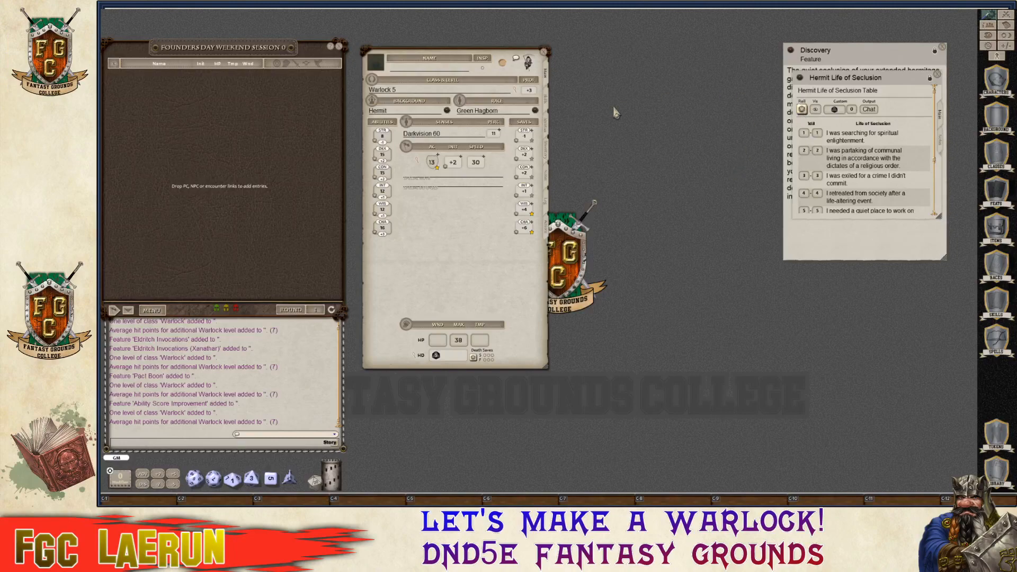
Open the Eldritch Invocations feature from the character's abilities page and enlarge its window beside the sheet.
{"action": "left_click", "coordinate": [547, 130]}
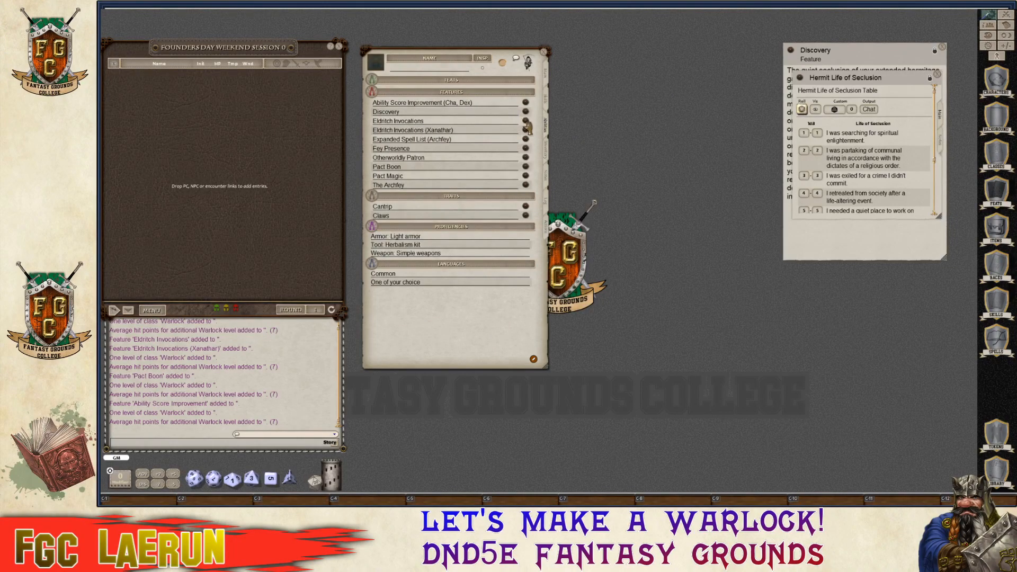
{"action": "key", "text": "ctrl"}
{"action": "left_click", "coordinate": [527, 123]}
{"action": "left_click_drag", "start_coordinate": [551, 197], "coordinate": [635, 141]}
{"action": "scroll", "coordinate": [679, 209], "scroll_direction": "down", "scroll_amount": 5}
{"action": "scroll", "coordinate": [680, 209], "scroll_direction": "down", "scroll_amount": 5}
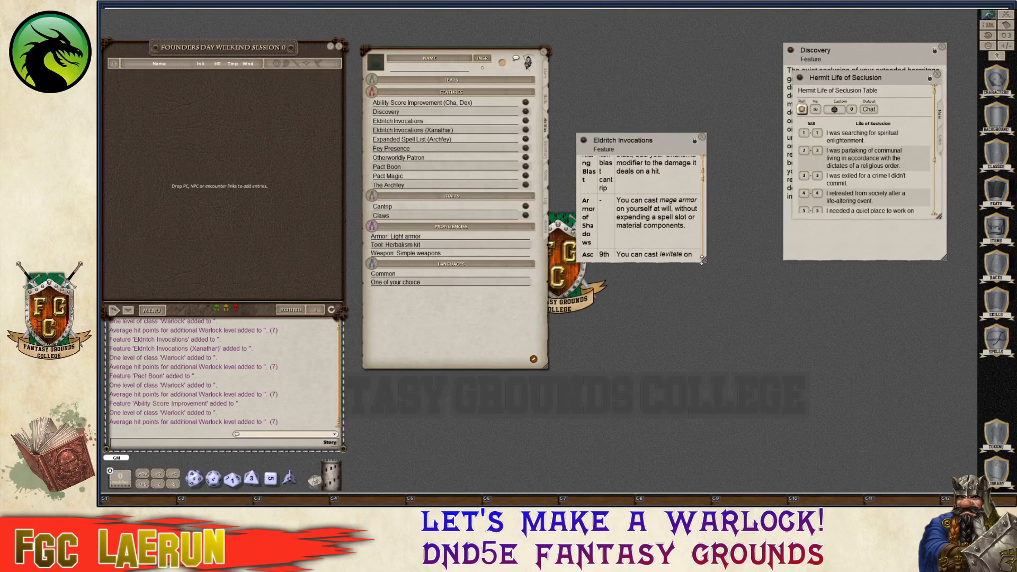
{"action": "left_click_drag", "start_coordinate": [705, 261], "coordinate": [830, 394]}
Examine the Eldritch Invocations table for the available invocations, their prerequisites and descriptions.
{"action": "scroll", "coordinate": [686, 317], "scroll_direction": "down", "scroll_amount": 10}
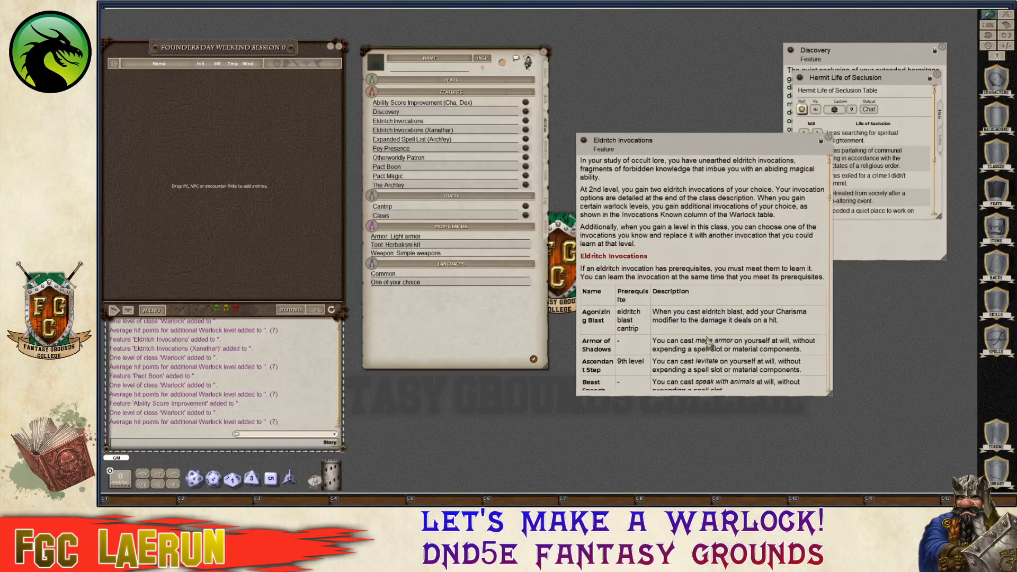
{"action": "scroll", "coordinate": [686, 317], "scroll_direction": "down", "scroll_amount": 10}
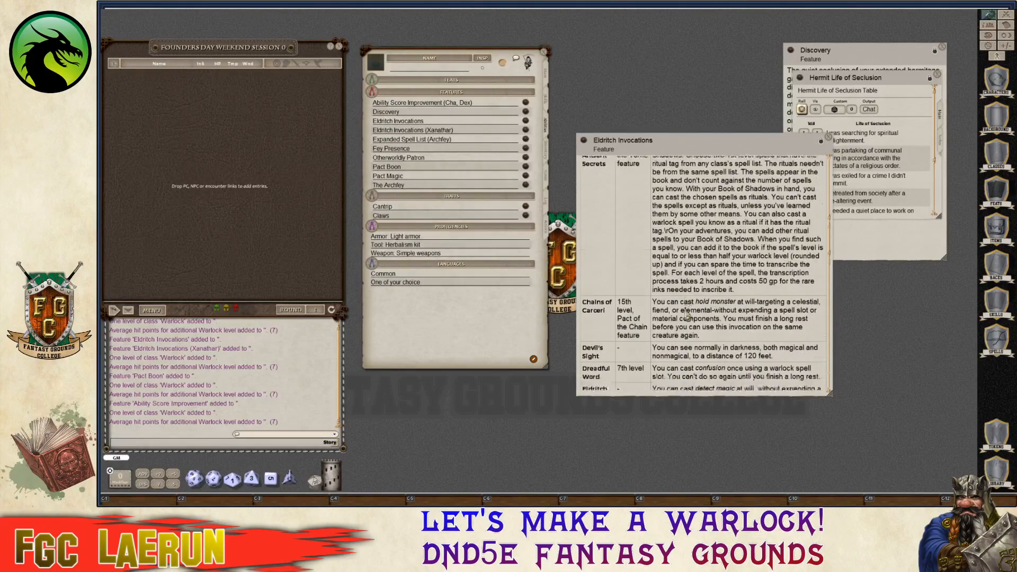
{"action": "scroll", "coordinate": [689, 312], "scroll_direction": "down", "scroll_amount": 5}
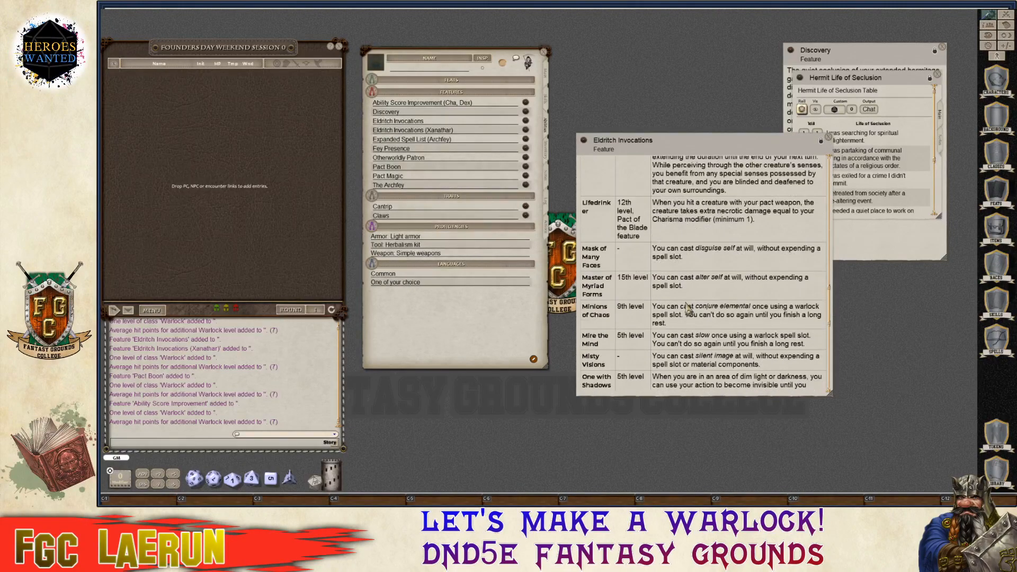
{"action": "scroll", "coordinate": [689, 305], "scroll_direction": "up", "scroll_amount": 5}
{"action": "scroll", "coordinate": [688, 301], "scroll_direction": "up", "scroll_amount": 15}
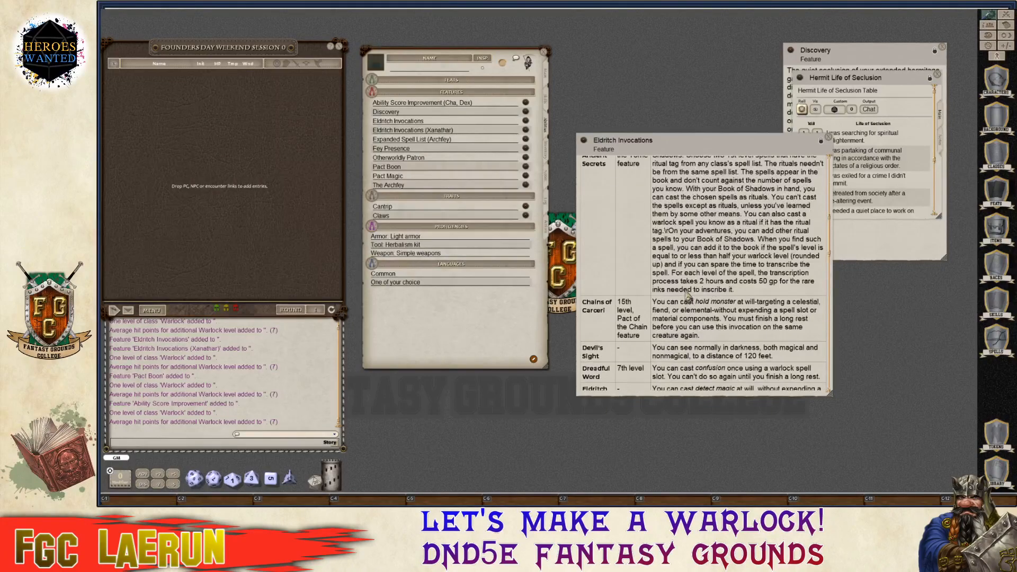
{"action": "scroll", "coordinate": [687, 291], "scroll_direction": "up", "scroll_amount": 5}
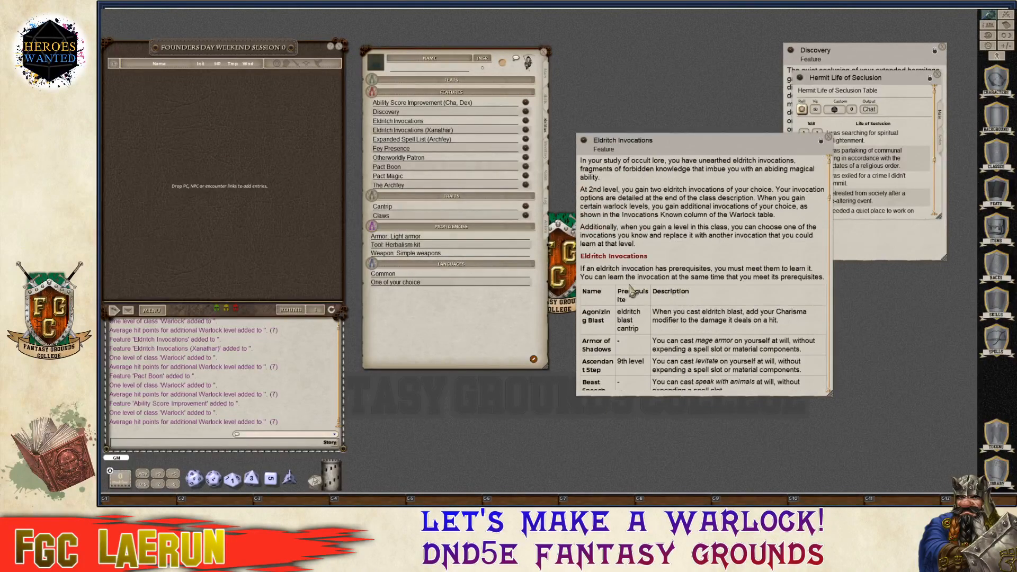
{"action": "scroll", "coordinate": [651, 321], "scroll_direction": "down", "scroll_amount": 3}
{"action": "scroll", "coordinate": [650, 320], "scroll_direction": "down", "scroll_amount": 3}
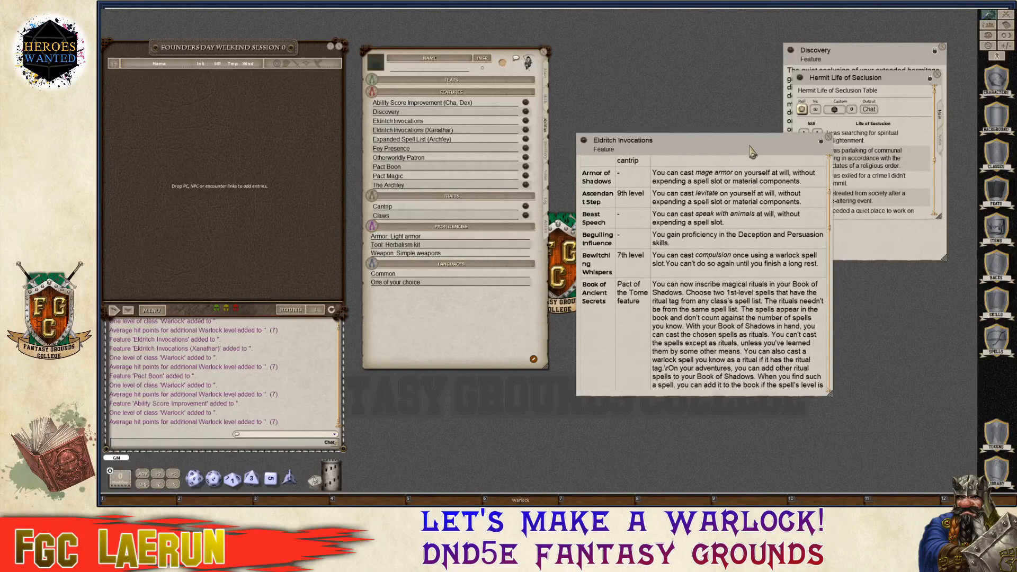
Move Eldritch Invocations off the character sheet and open Eldritch Invocations (Xanathar) to compare the two descriptions.
{"action": "left_click_drag", "start_coordinate": [755, 149], "coordinate": [273, 90]}
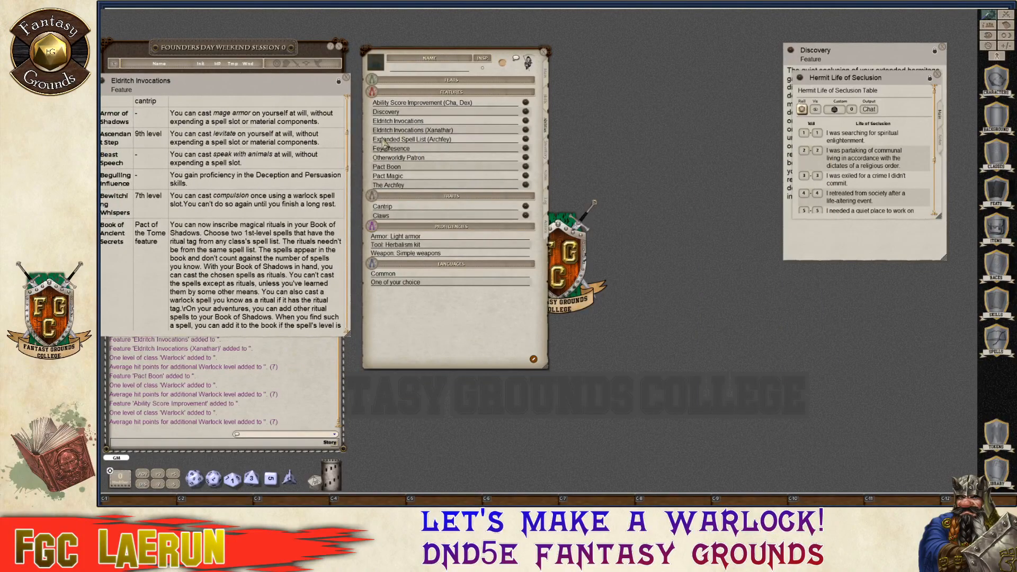
{"action": "left_click", "coordinate": [525, 130]}
{"action": "scroll", "coordinate": [592, 260], "scroll_direction": "down", "scroll_amount": 2}
{"action": "scroll", "coordinate": [592, 264], "scroll_direction": "down", "scroll_amount": 4}
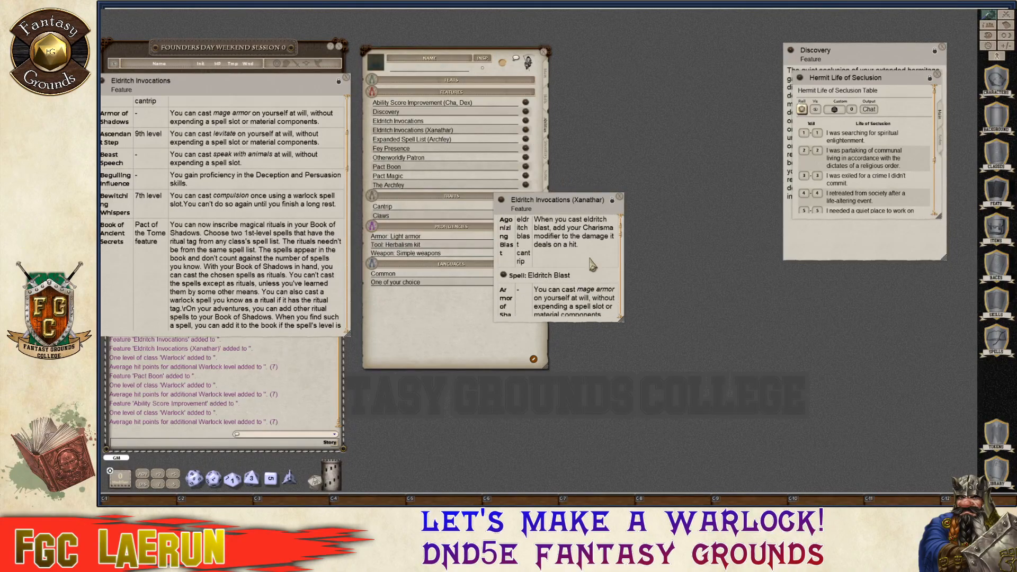
{"action": "scroll", "coordinate": [591, 265], "scroll_direction": "up", "scroll_amount": 8}
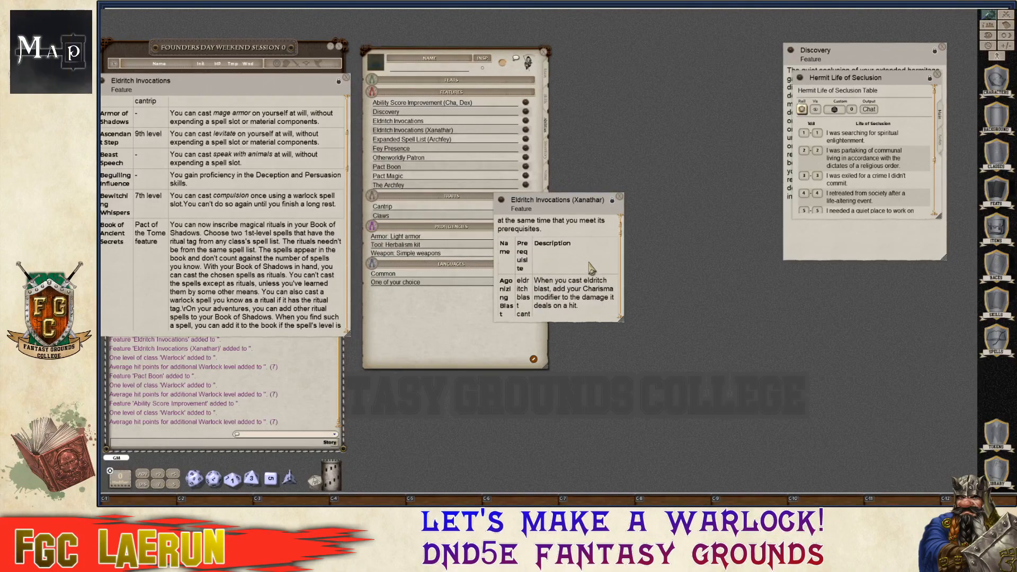
{"action": "scroll", "coordinate": [590, 266], "scroll_direction": "up", "scroll_amount": 6}
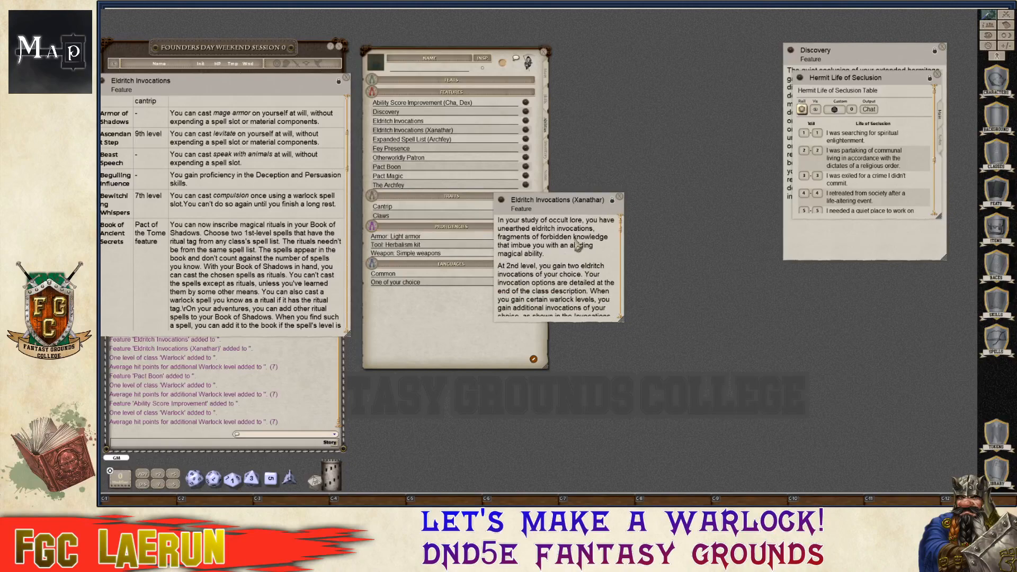
{"action": "scroll", "coordinate": [265, 150], "scroll_direction": "up", "scroll_amount": 5}
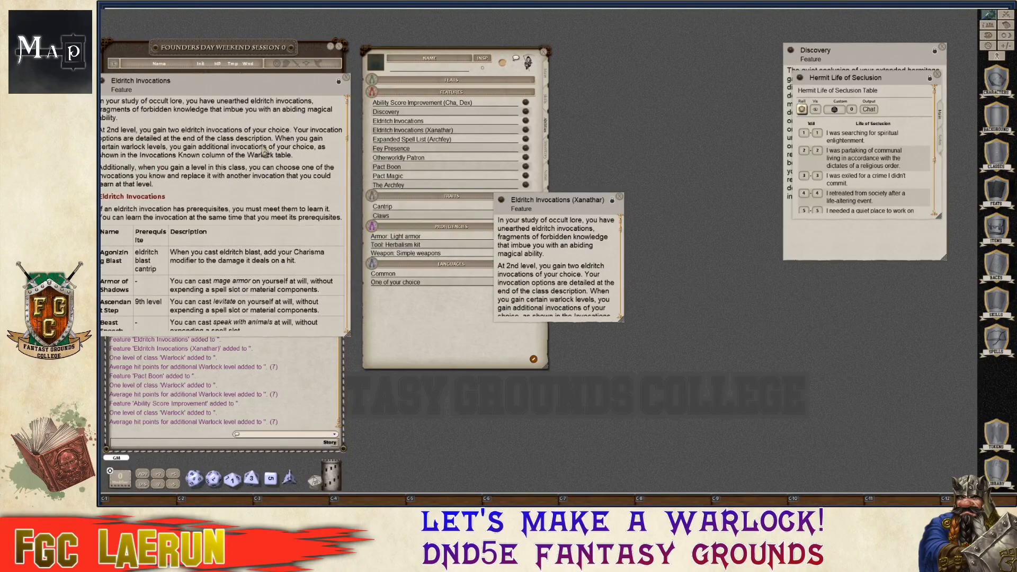
Close the standard Eldritch Invocations window, then enlarge the Xanathar version and place it over the empty combat tracker.
{"action": "left_click_drag", "start_coordinate": [243, 80], "coordinate": [400, 133]}
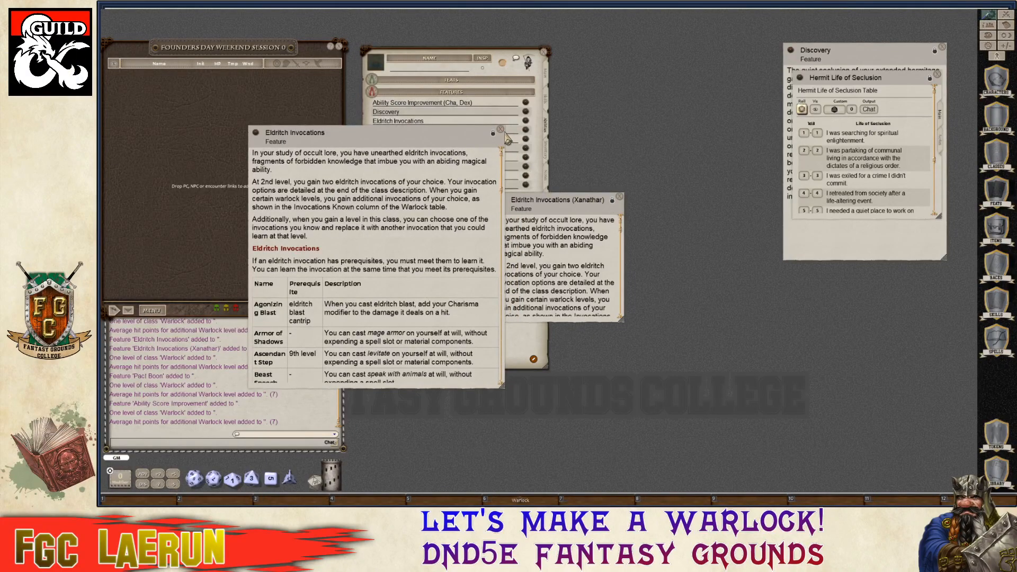
{"action": "left_click", "coordinate": [505, 129]}
{"action": "key", "text": "ctrl"}
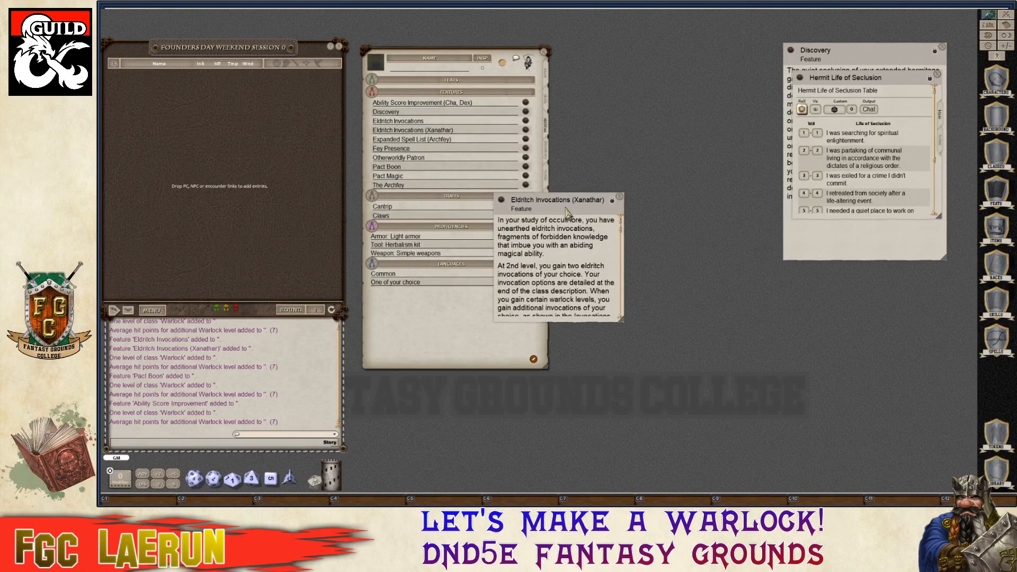
{"action": "left_click_drag", "start_coordinate": [566, 208], "coordinate": [609, 310]}
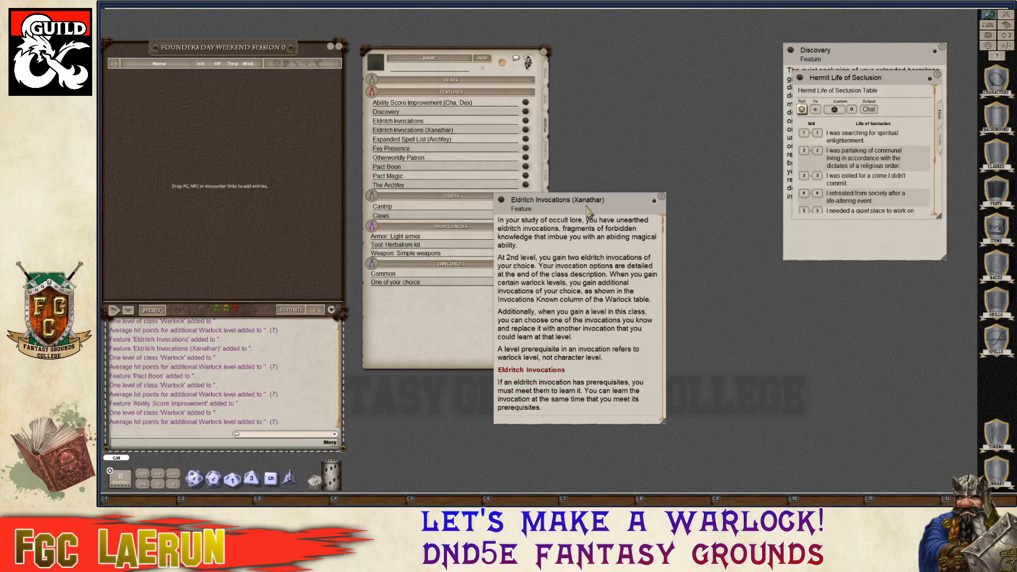
{"action": "left_click_drag", "start_coordinate": [587, 211], "coordinate": [240, 97]}
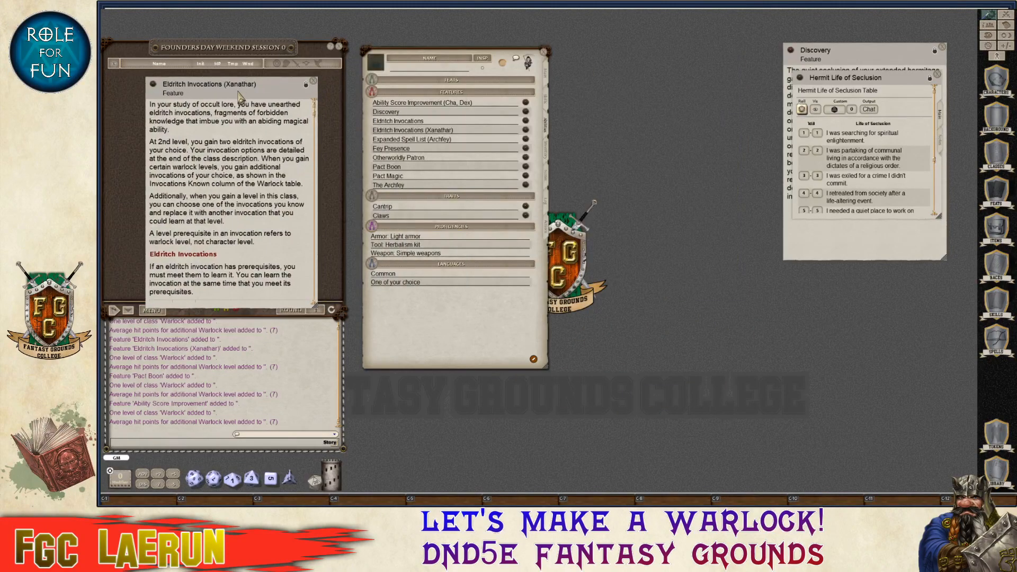
Open the Expanded Spell List (Archfey) feature, enlarge its window to show all spells, and stack it over the Eldritch Invocations (Xanathar) window.
{"action": "key", "text": "ctrl"}
{"action": "left_click", "coordinate": [527, 140]}
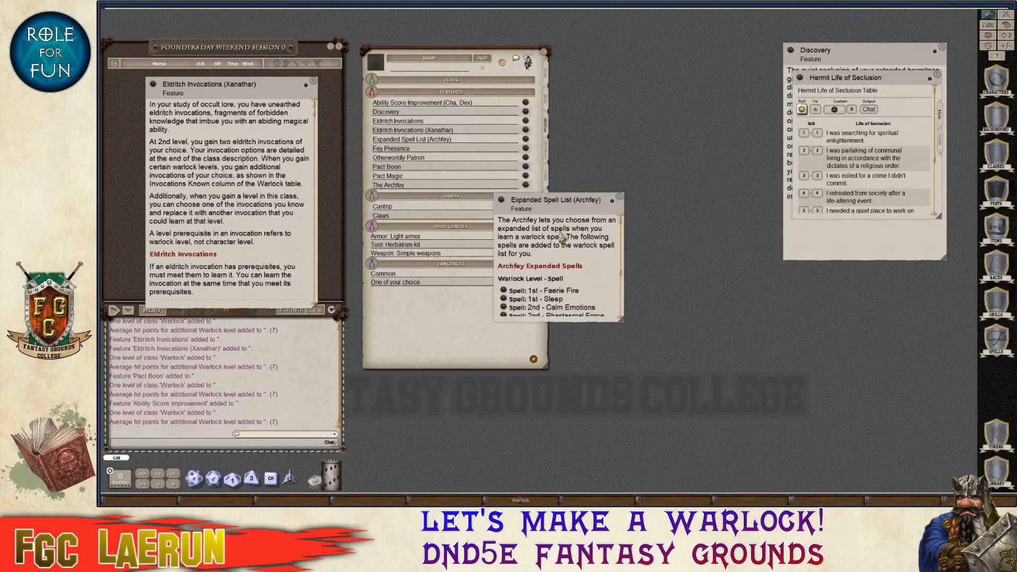
{"action": "left_click_drag", "start_coordinate": [588, 213], "coordinate": [670, 94]}
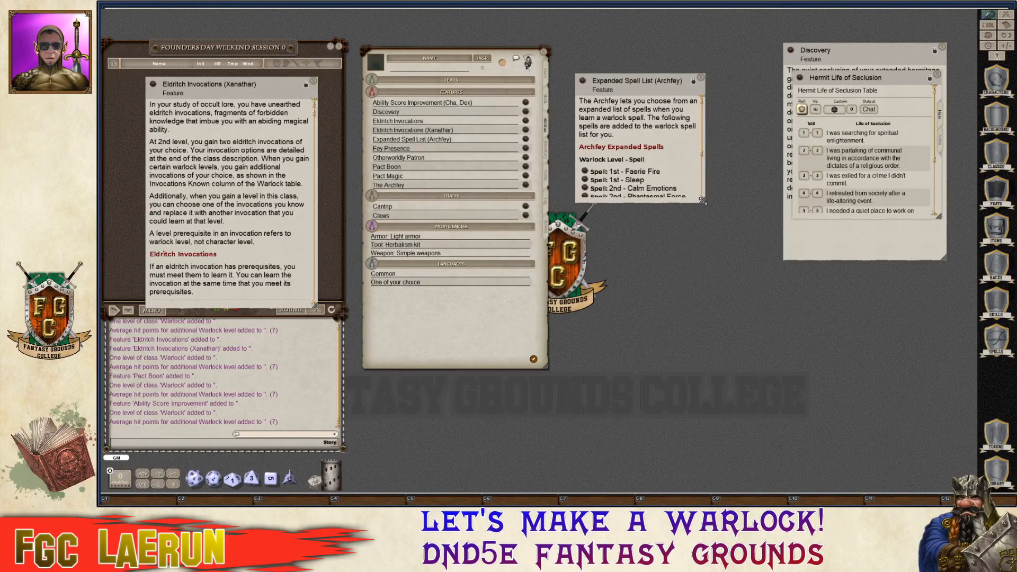
{"action": "left_click_drag", "start_coordinate": [704, 201], "coordinate": [753, 308]}
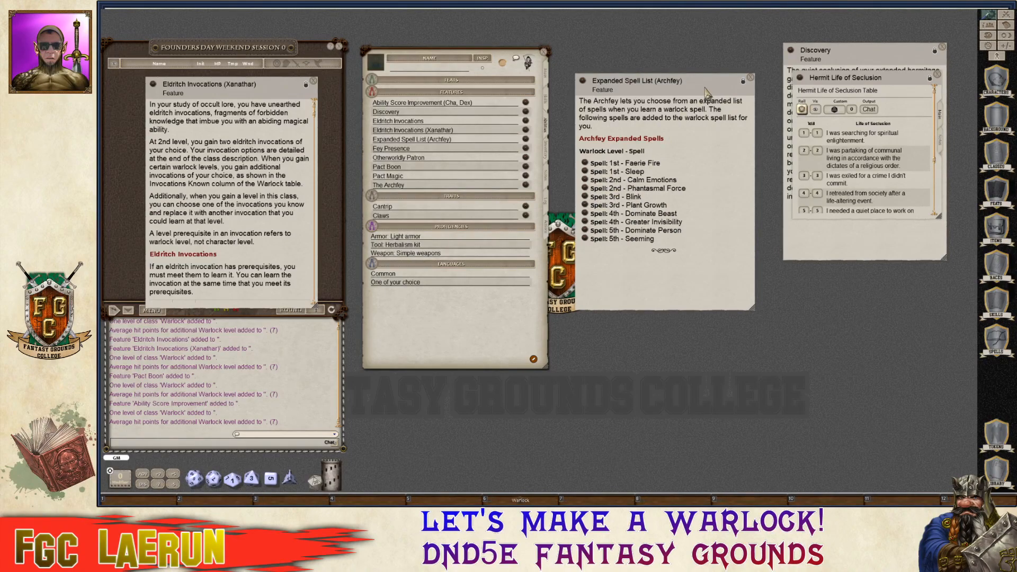
{"action": "left_click_drag", "start_coordinate": [706, 88], "coordinate": [273, 116]}
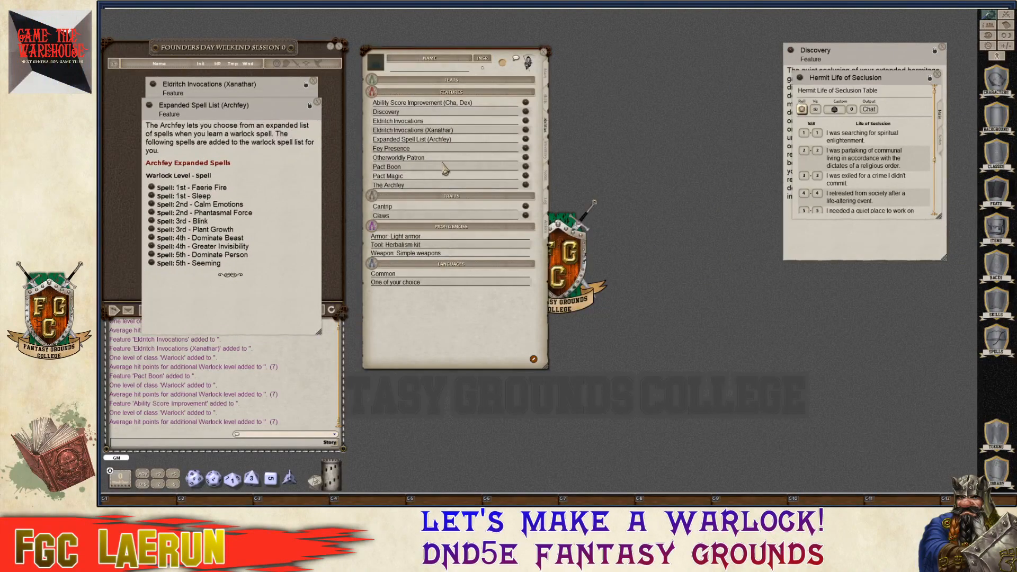
Open the Fey Presence feature, enlarge its window to fit the whole description, and stack it over the Expanded Spell List.
{"action": "left_click", "coordinate": [526, 149]}
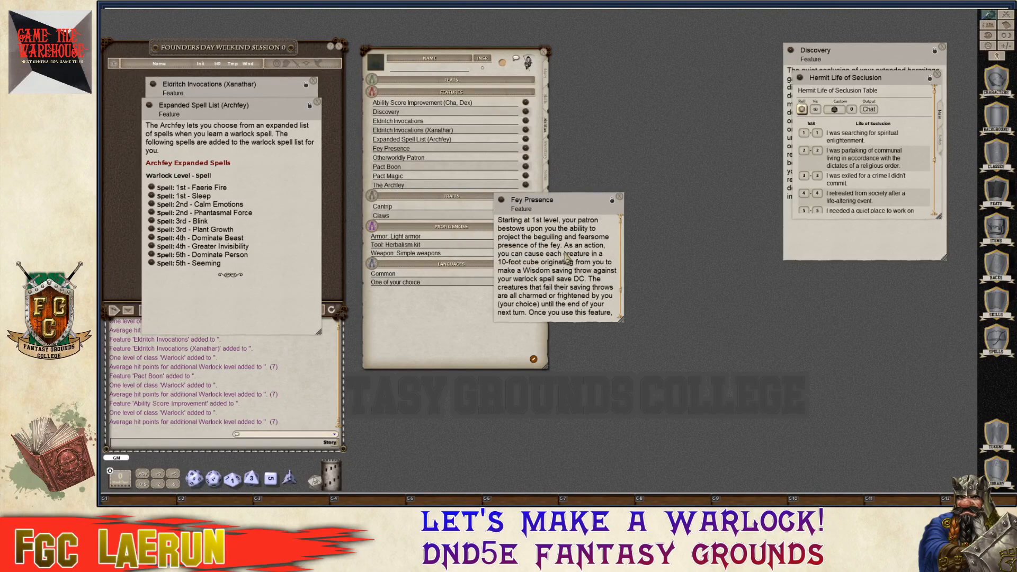
{"action": "key", "text": "ctrl"}
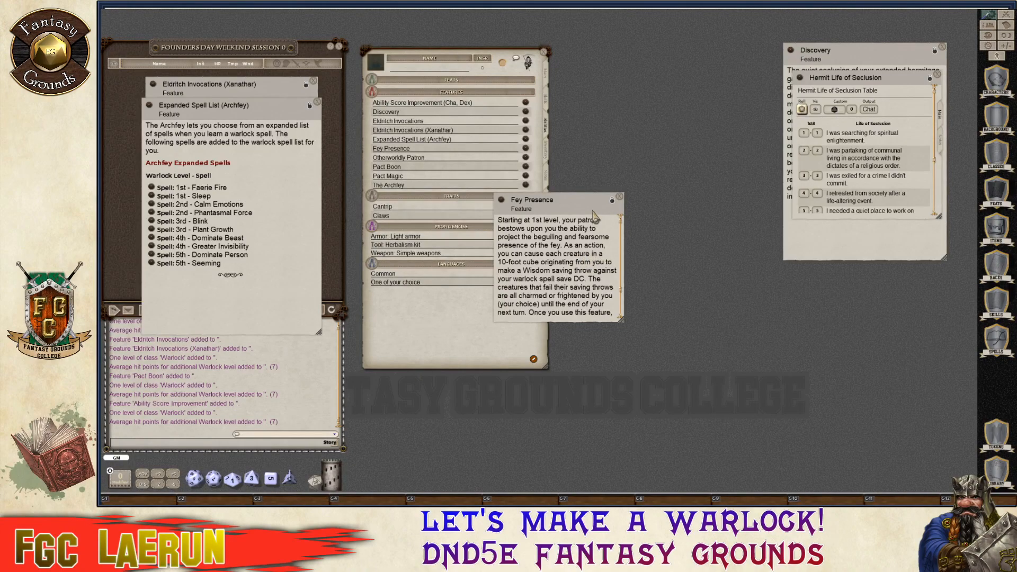
{"action": "left_click_drag", "start_coordinate": [598, 212], "coordinate": [696, 188]}
{"action": "scroll", "coordinate": [698, 257], "scroll_direction": "down", "scroll_amount": 3}
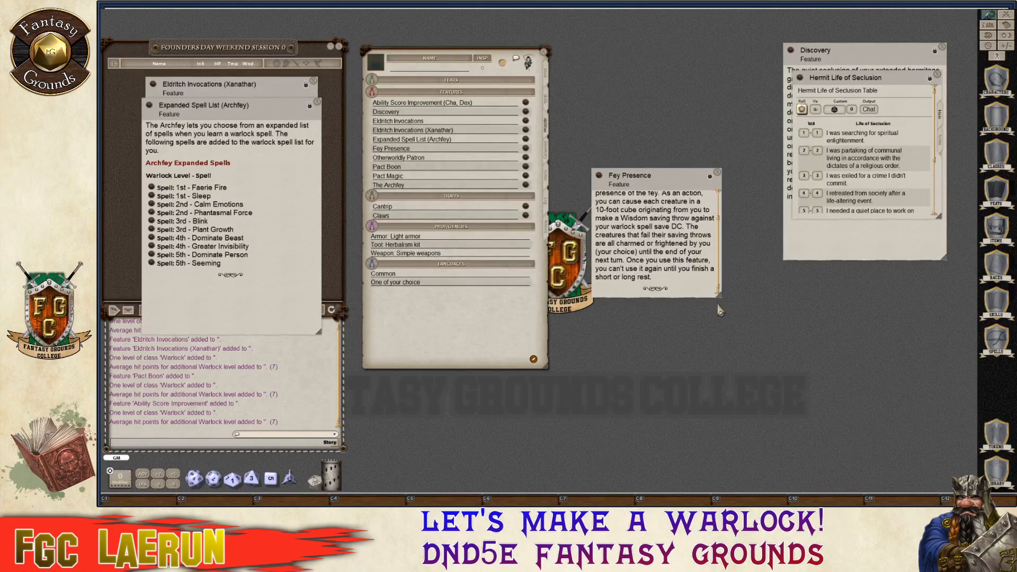
{"action": "left_click_drag", "start_coordinate": [719, 297], "coordinate": [735, 373]}
{"action": "left_click_drag", "start_coordinate": [708, 200], "coordinate": [260, 152]}
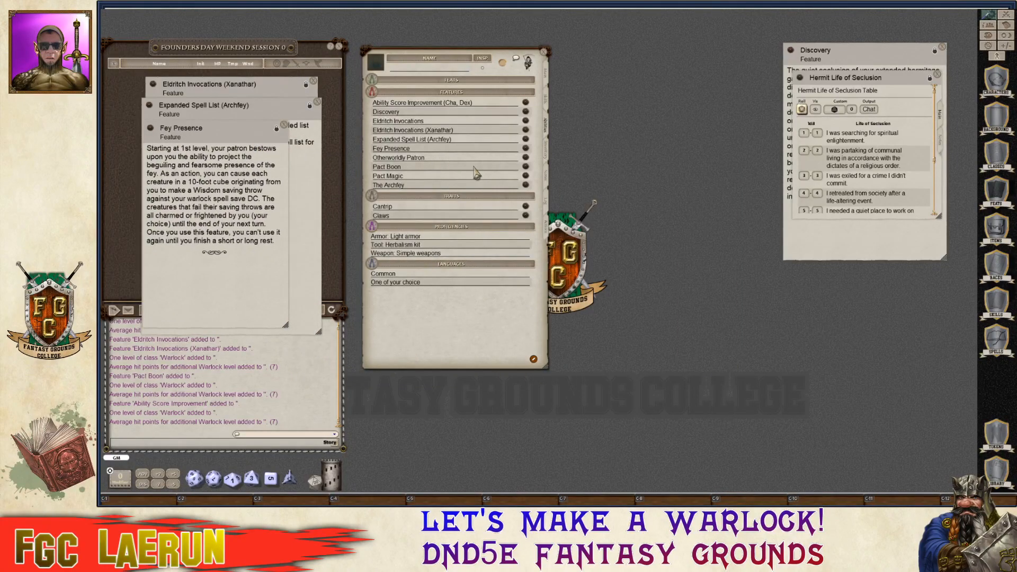
Open the Otherworldly Patron feature and place its window over the Hermit Life of Seclusion table.
{"action": "left_click", "coordinate": [525, 158]}
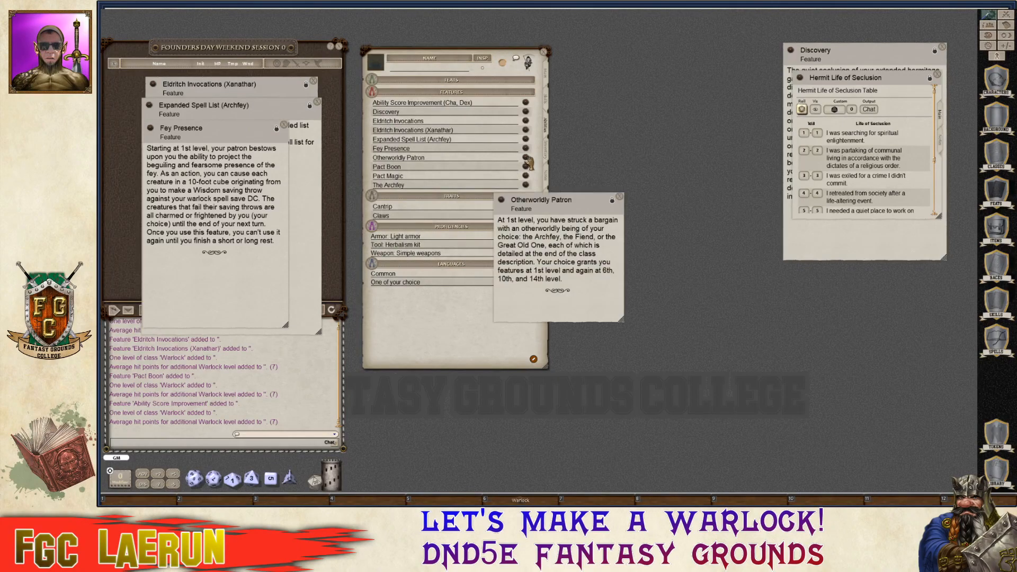
{"action": "left_click_drag", "start_coordinate": [600, 202], "coordinate": [678, 218]}
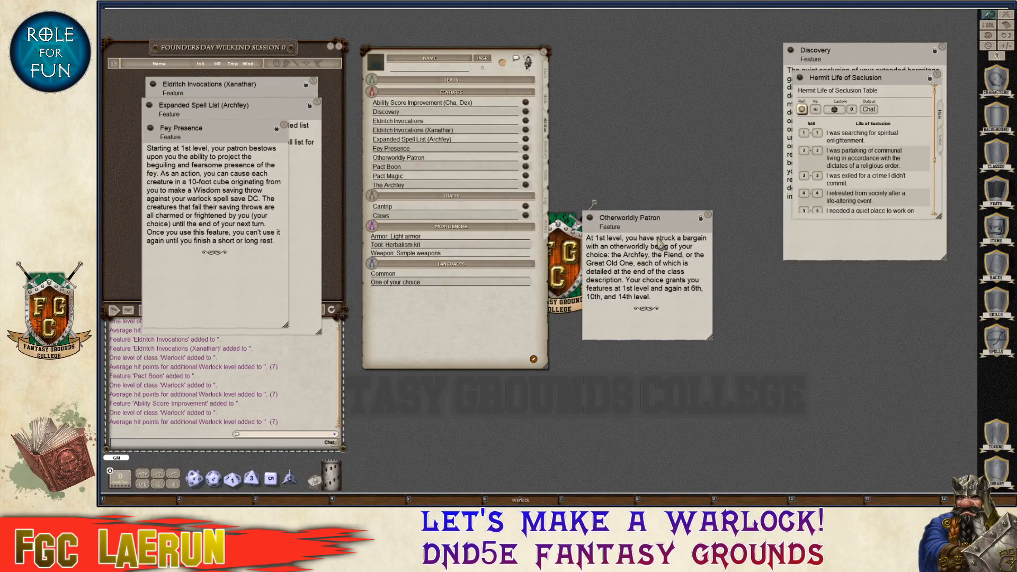
{"action": "left_click_drag", "start_coordinate": [672, 234], "coordinate": [894, 125]}
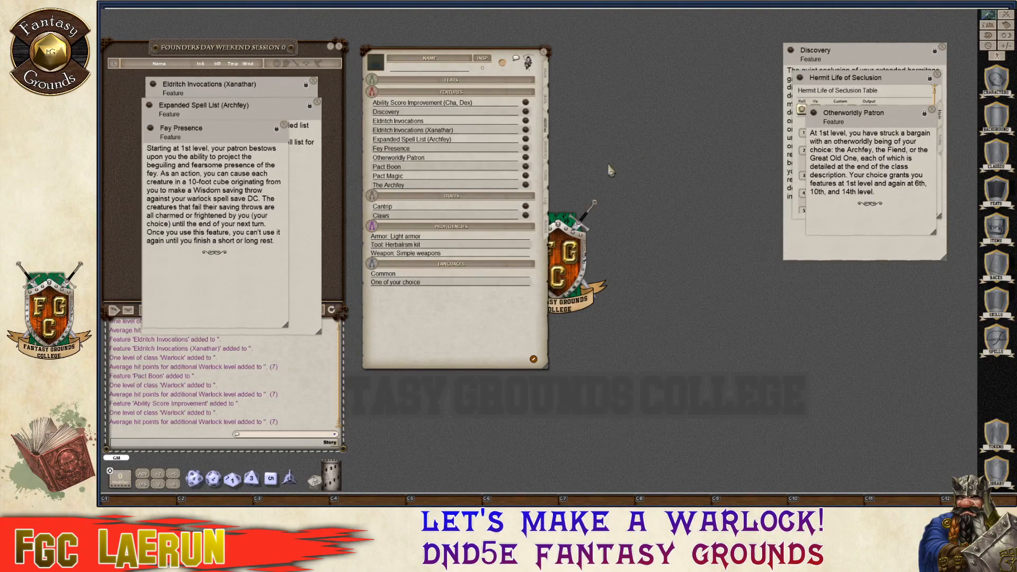
Open the Pact Boon feature and examine the Pact of the Chain, Pact of the Blade and Pact of the Tome options.
{"action": "key", "text": "ctrl"}
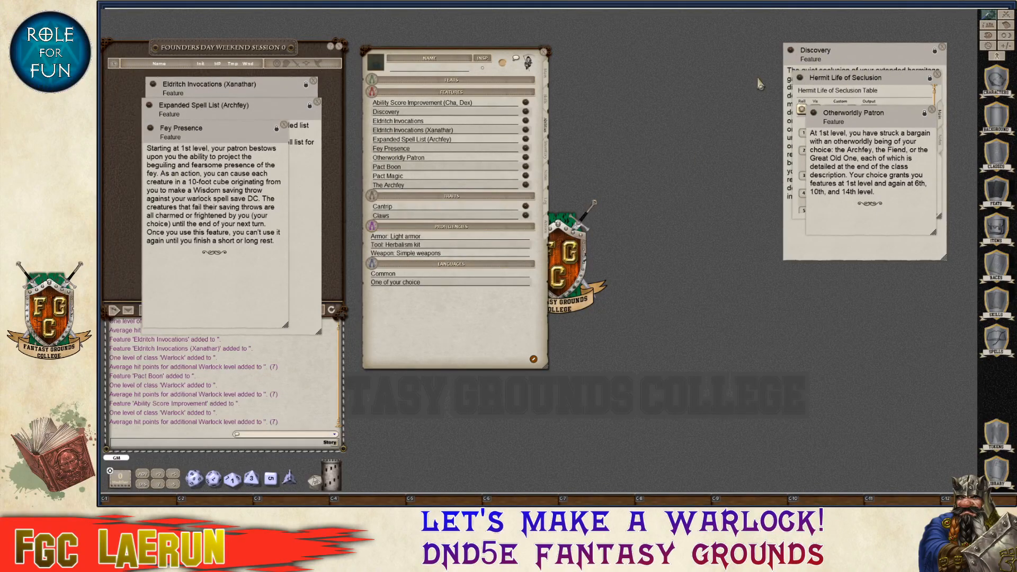
{"action": "left_click", "coordinate": [526, 166]}
{"action": "scroll", "coordinate": [601, 253], "scroll_direction": "down", "scroll_amount": 5}
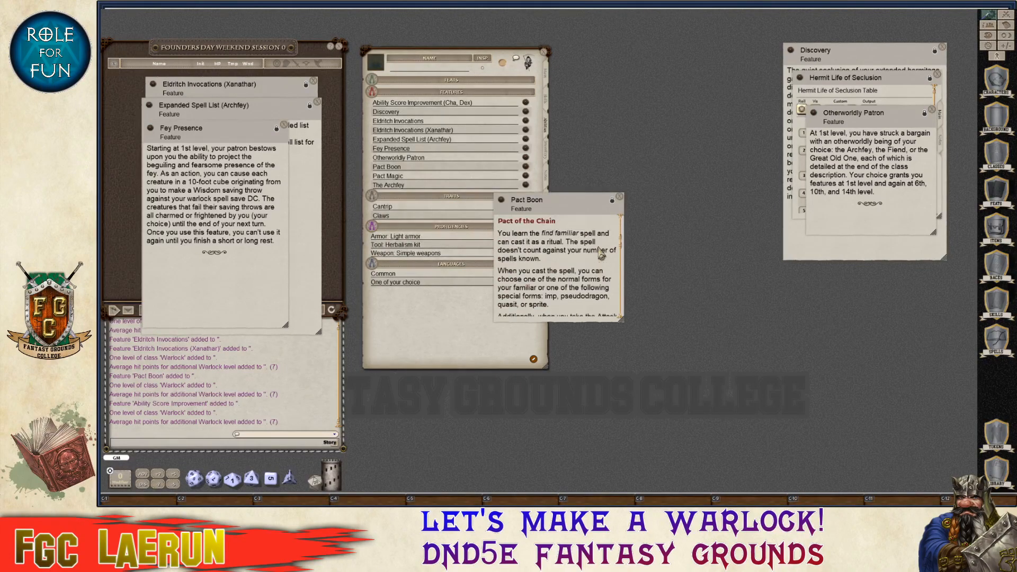
{"action": "scroll", "coordinate": [601, 254], "scroll_direction": "down", "scroll_amount": 10}
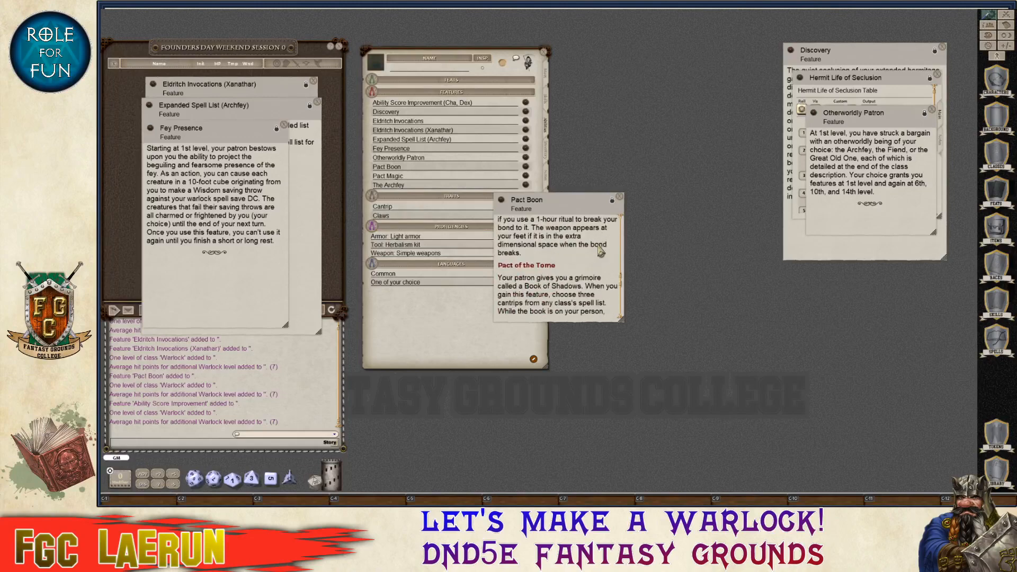
{"action": "scroll", "coordinate": [601, 251], "scroll_direction": "down", "scroll_amount": 10}
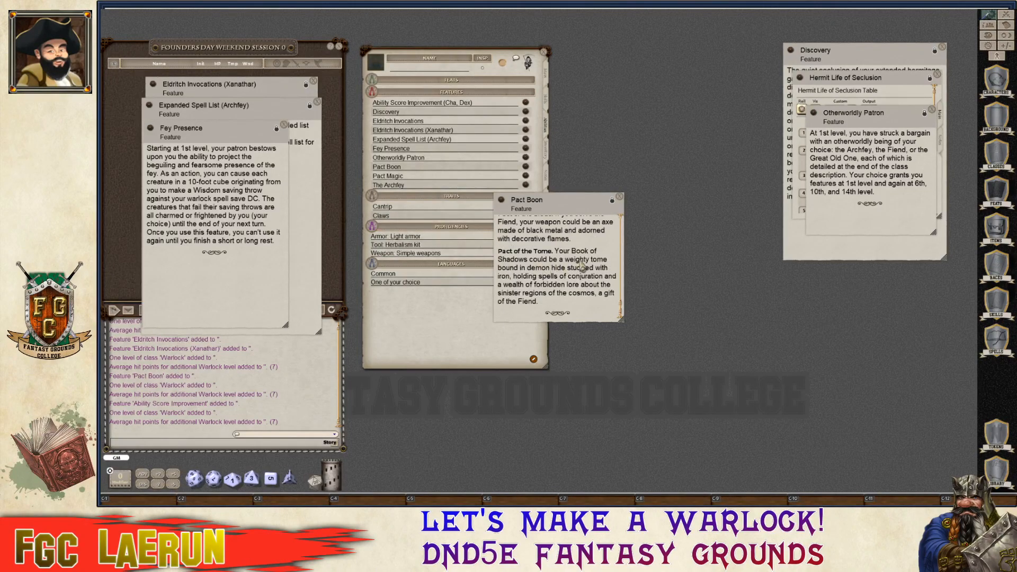
{"action": "scroll", "coordinate": [554, 287], "scroll_direction": "down", "scroll_amount": 5}
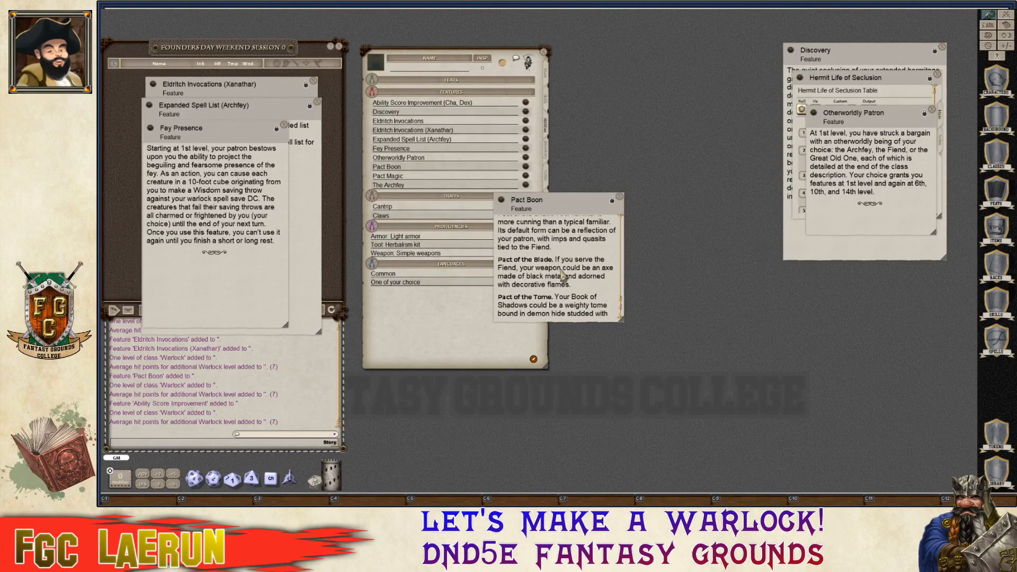
{"action": "scroll", "coordinate": [574, 275], "scroll_direction": "up", "scroll_amount": 8}
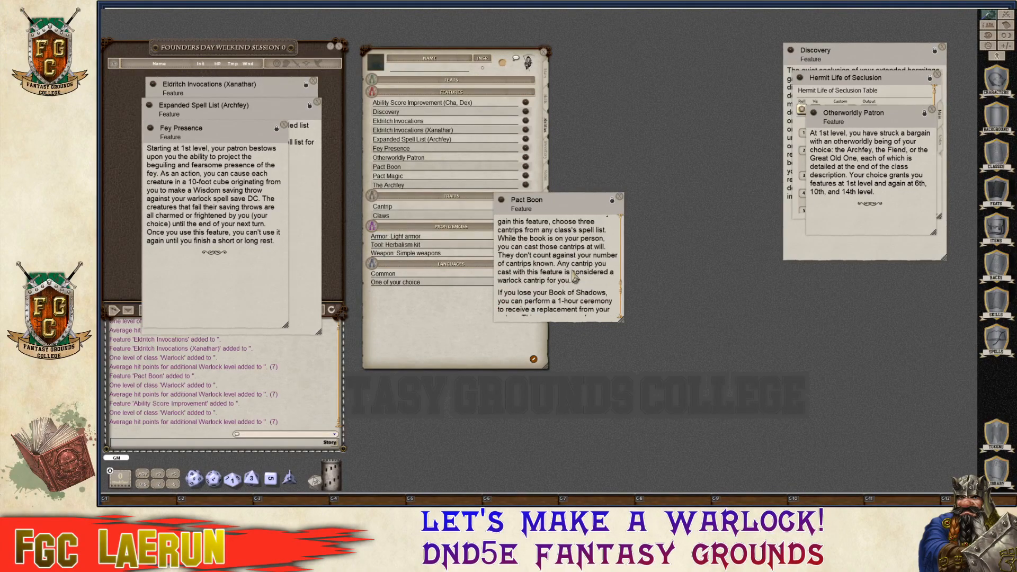
{"action": "scroll", "coordinate": [573, 275], "scroll_direction": "up", "scroll_amount": 6}
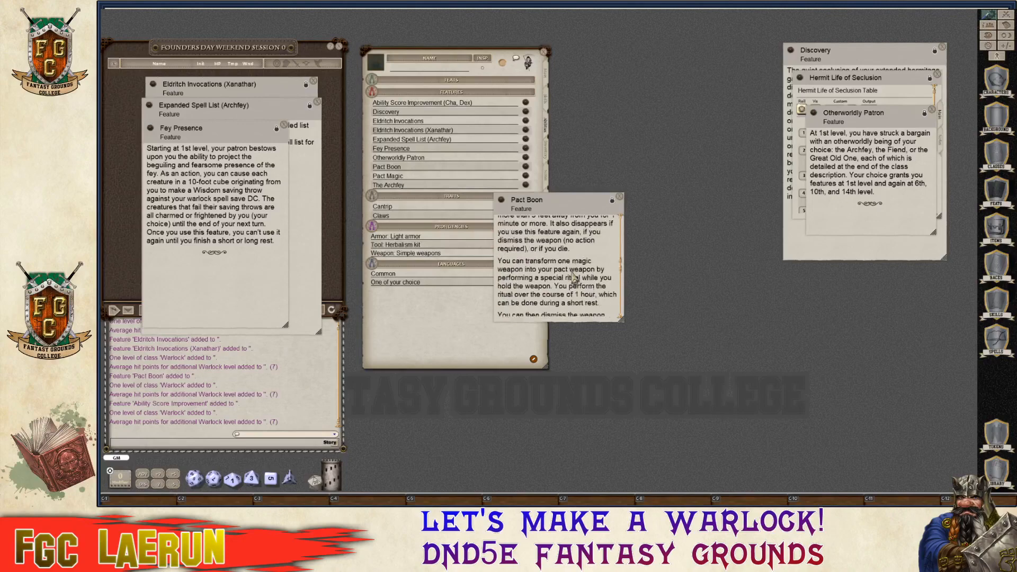
{"action": "scroll", "coordinate": [571, 279], "scroll_direction": "up", "scroll_amount": 10}
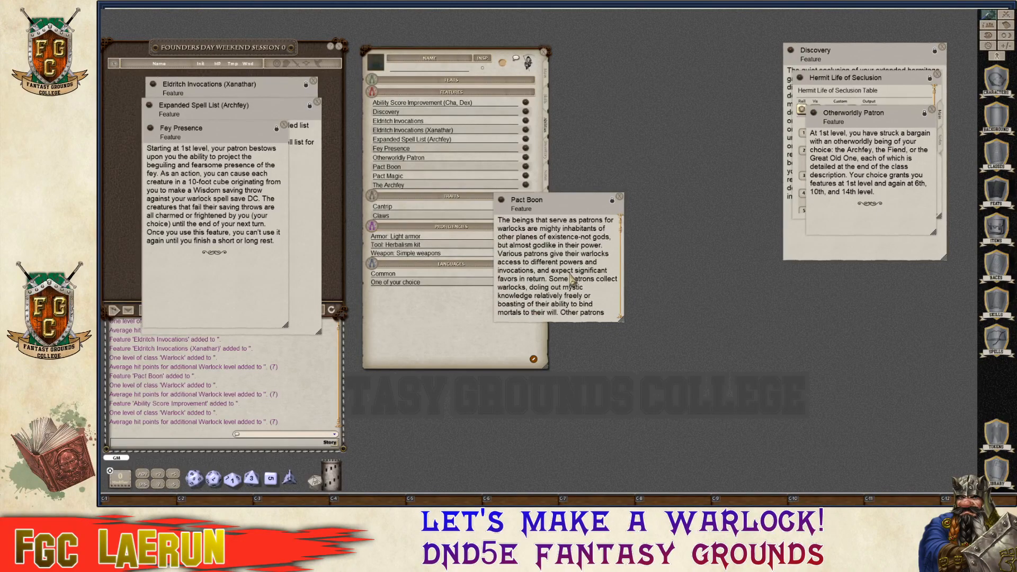
{"action": "scroll", "coordinate": [571, 279], "scroll_direction": "down", "scroll_amount": 10}
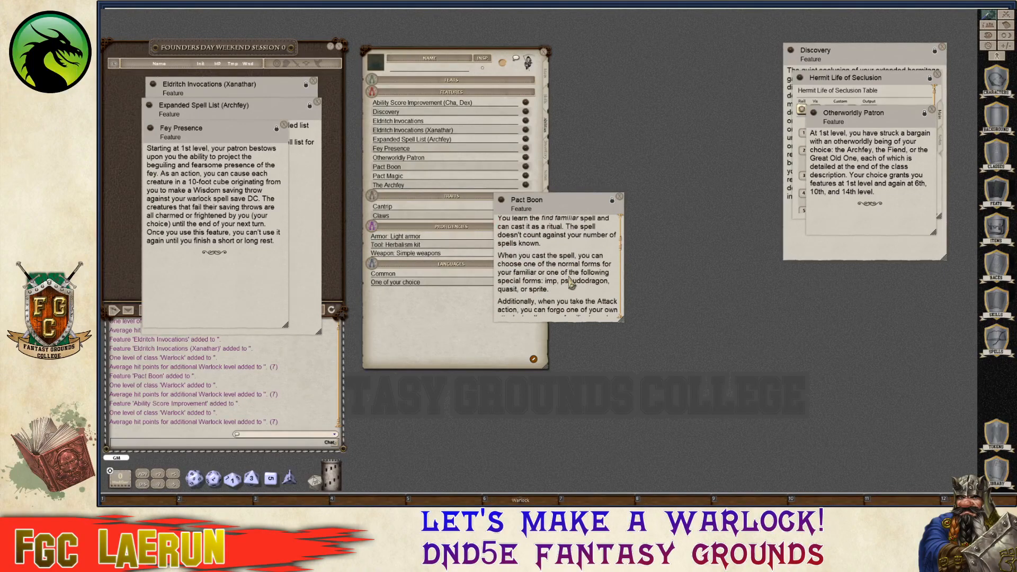
{"action": "scroll", "coordinate": [571, 279], "scroll_direction": "up", "scroll_amount": 1}
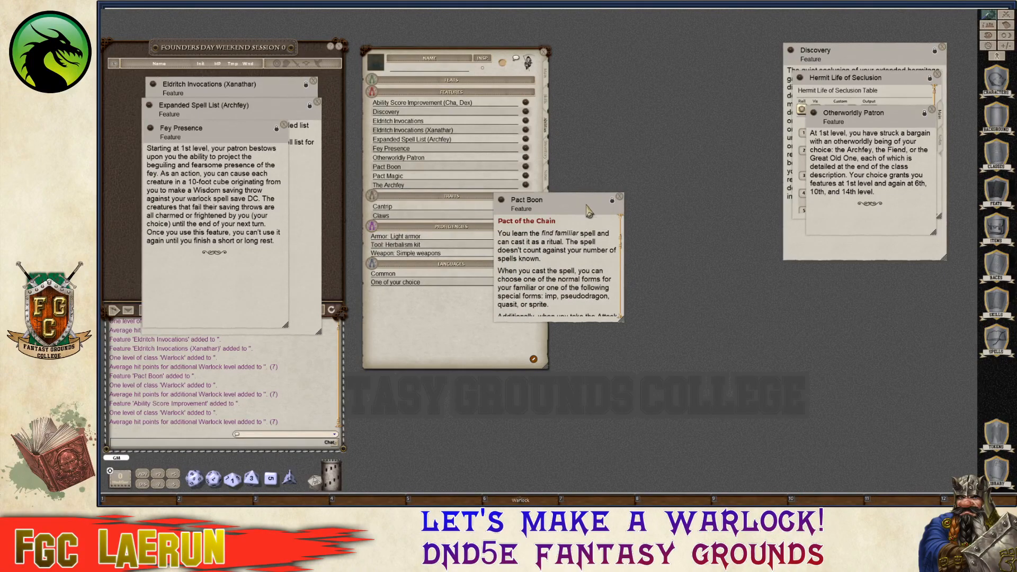
Stack the Pact Boon window below the Fey Presence title and enlarge it to show more of the description.
{"action": "left_click_drag", "start_coordinate": [586, 207], "coordinate": [233, 157]}
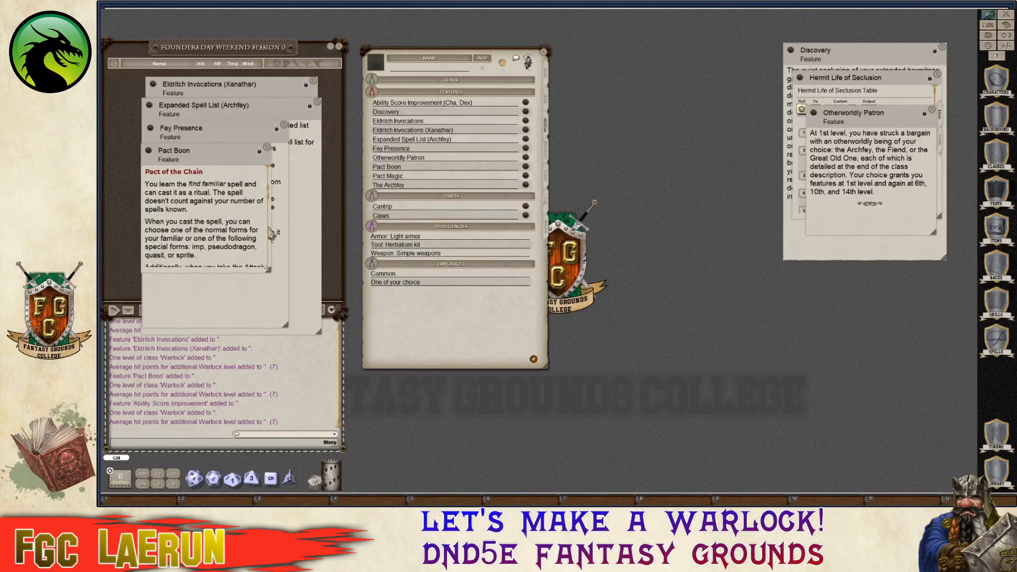
{"action": "left_click_drag", "start_coordinate": [278, 280], "coordinate": [301, 318]}
{"action": "key", "text": "ctrl"}
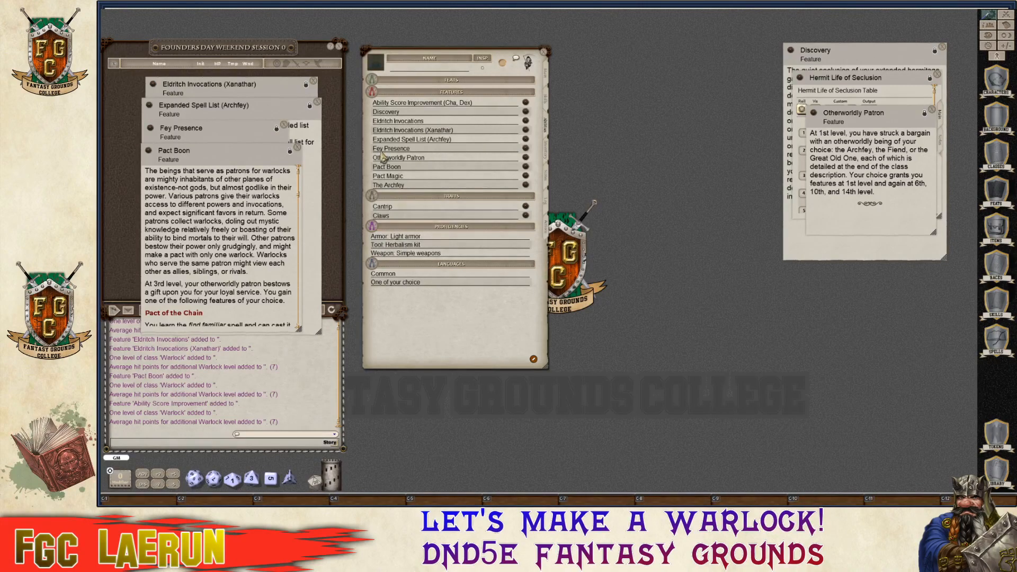
{"action": "key", "text": "ctrl"}
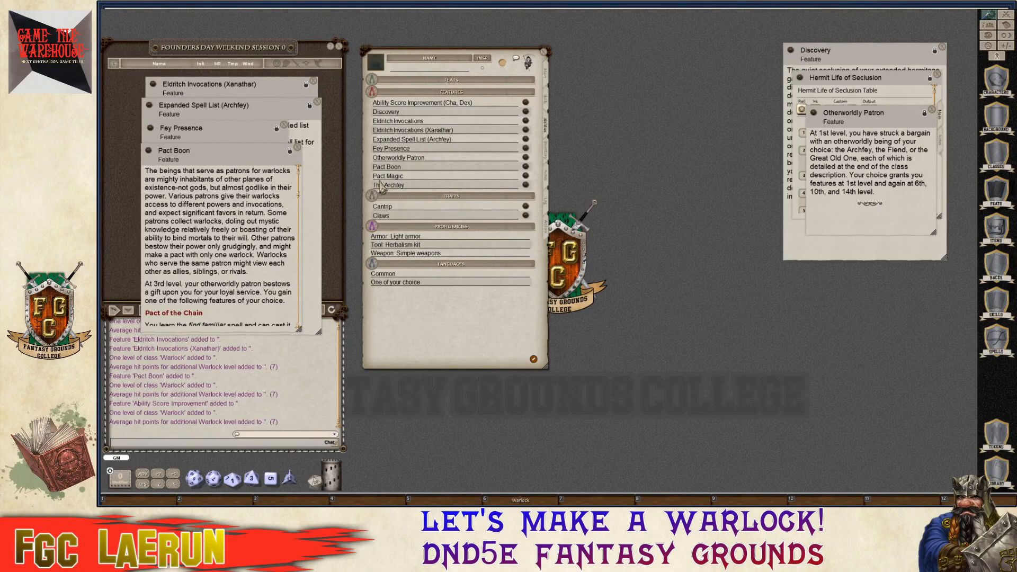
Open the Pact Magic feature, review its spell slot, spells known and spellcasting ability rules, and close it.
{"action": "key", "text": "ctrl"}
{"action": "left_click", "coordinate": [526, 176]}
{"action": "scroll", "coordinate": [582, 268], "scroll_direction": "down", "scroll_amount": 4}
{"action": "scroll", "coordinate": [582, 267], "scroll_direction": "down", "scroll_amount": 8}
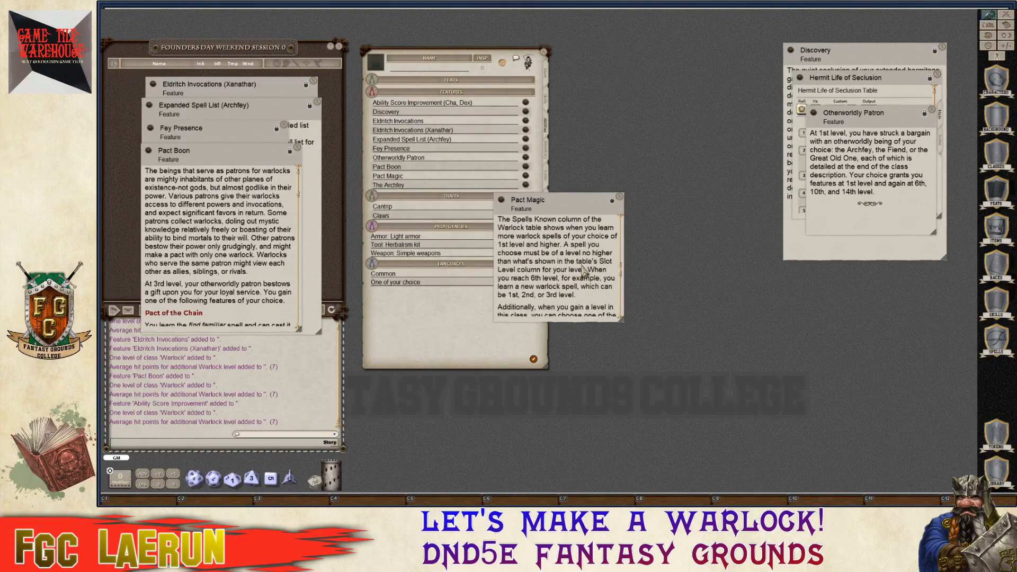
{"action": "scroll", "coordinate": [586, 273], "scroll_direction": "down", "scroll_amount": 8}
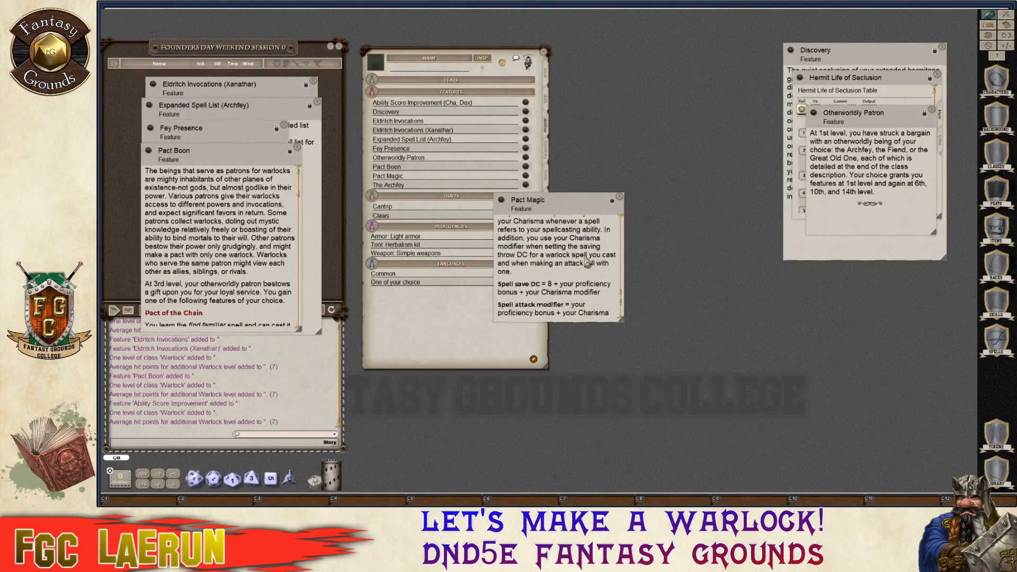
{"action": "scroll", "coordinate": [585, 260], "scroll_direction": "up", "scroll_amount": 15}
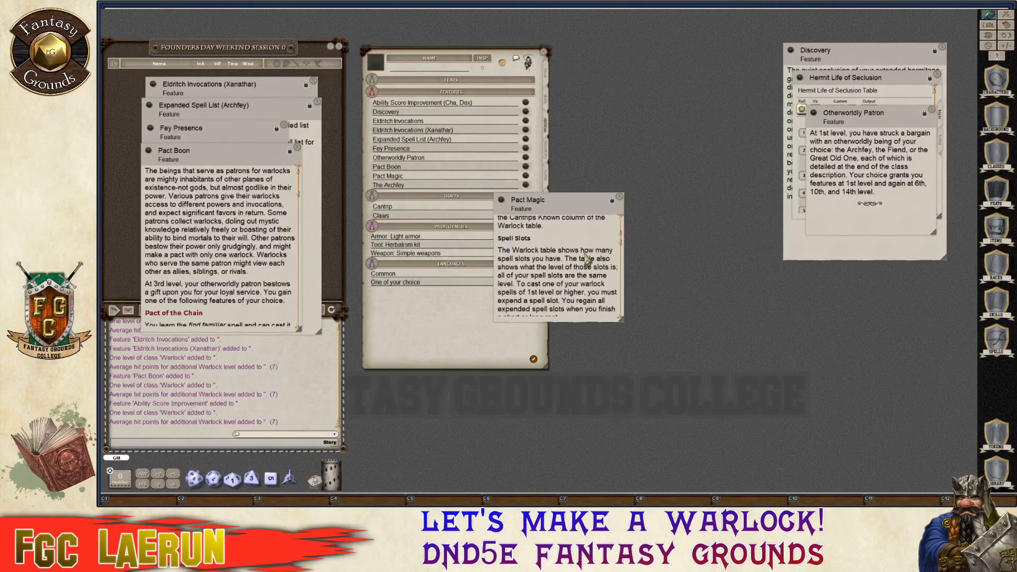
{"action": "left_click", "coordinate": [620, 196]}
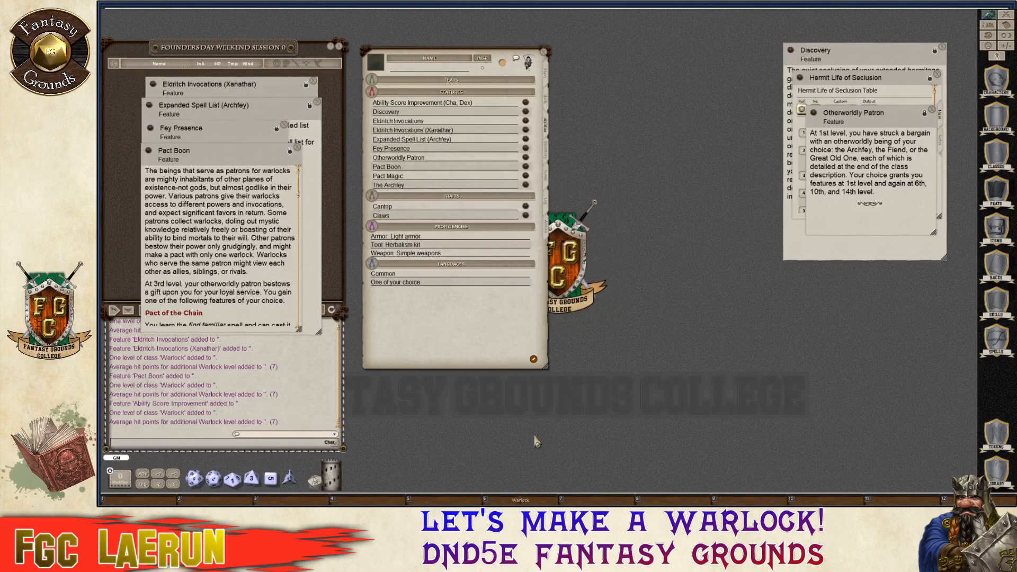
Open the Warlock class record, examine its level table for cantrips, spells, slots and invocations known, and close the record.
{"action": "left_click", "coordinate": [515, 500]}
{"action": "scroll", "coordinate": [794, 272], "scroll_direction": "down", "scroll_amount": 3}
{"action": "scroll", "coordinate": [795, 272], "scroll_direction": "down", "scroll_amount": 2}
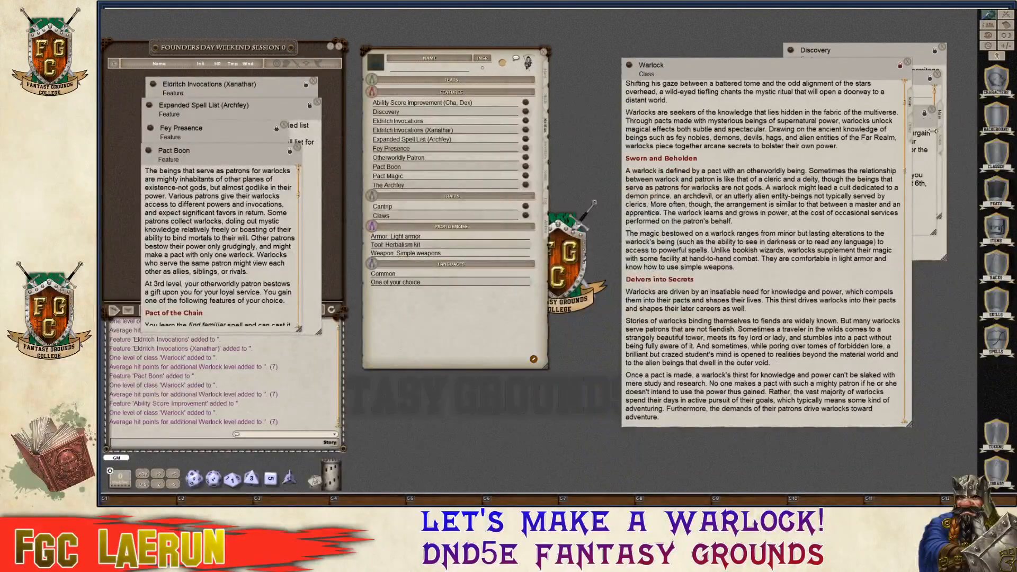
{"action": "left_click_drag", "start_coordinate": [908, 174], "coordinate": [909, 296]}
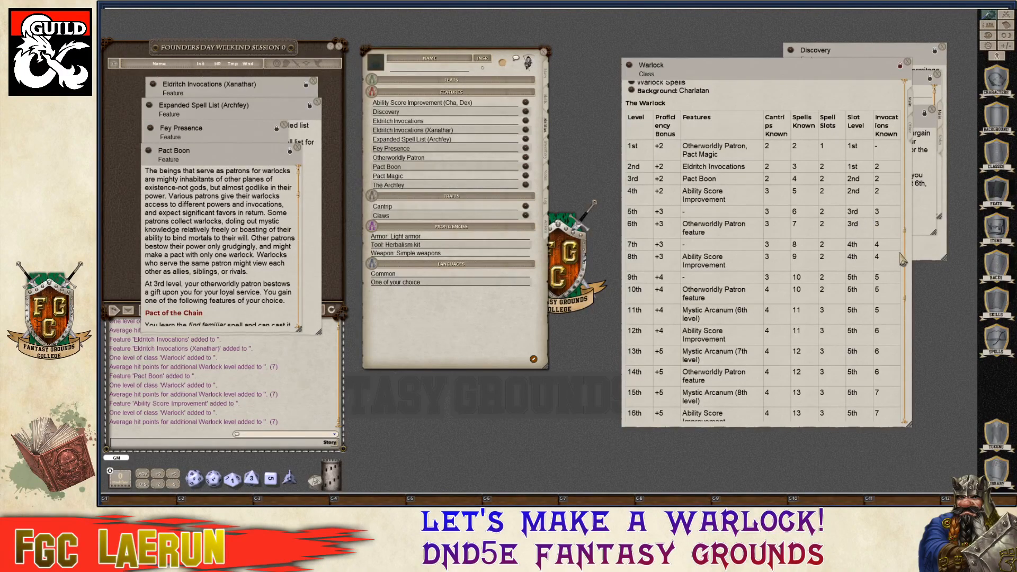
{"action": "left_click_drag", "start_coordinate": [907, 421], "coordinate": [953, 435]}
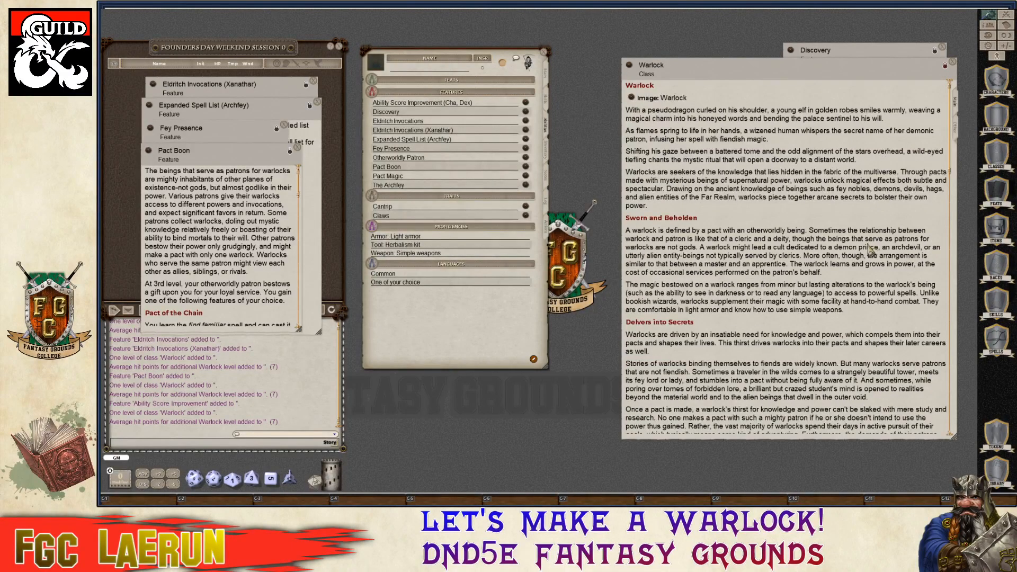
{"action": "scroll", "coordinate": [870, 248], "scroll_direction": "down", "scroll_amount": 5}
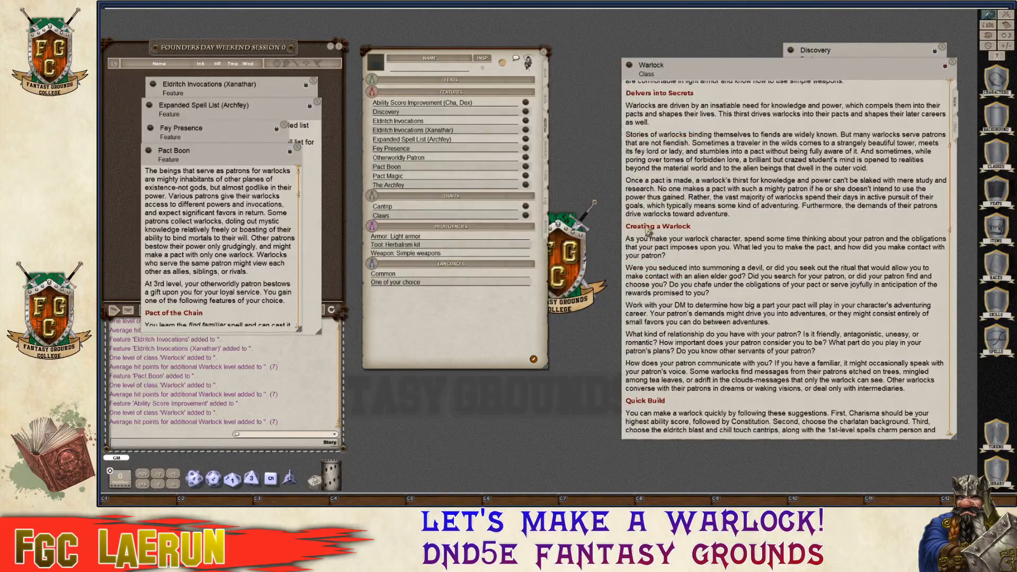
{"action": "scroll", "coordinate": [776, 315], "scroll_direction": "down", "scroll_amount": 7}
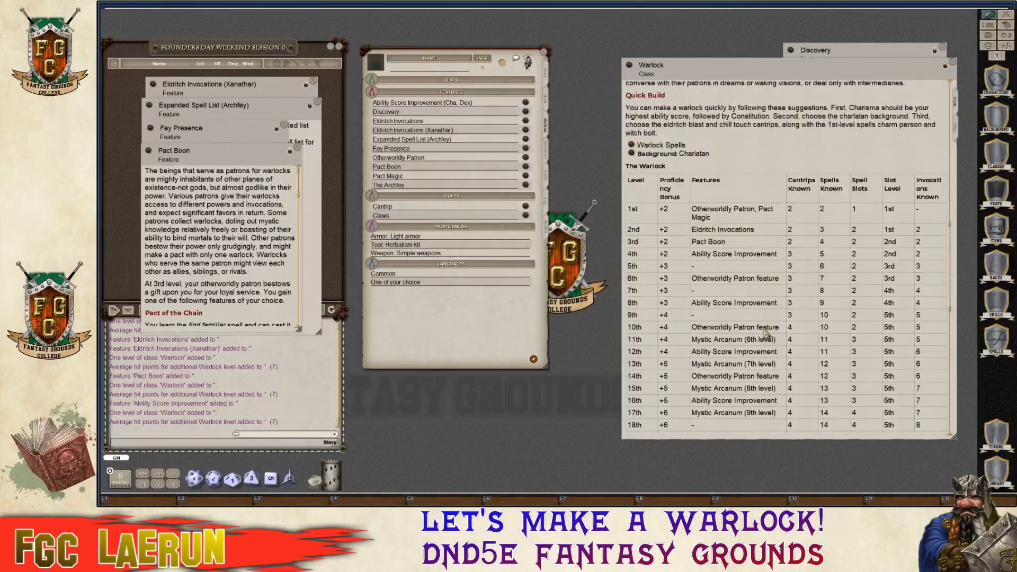
{"action": "scroll", "coordinate": [859, 228], "scroll_direction": "down", "scroll_amount": 3}
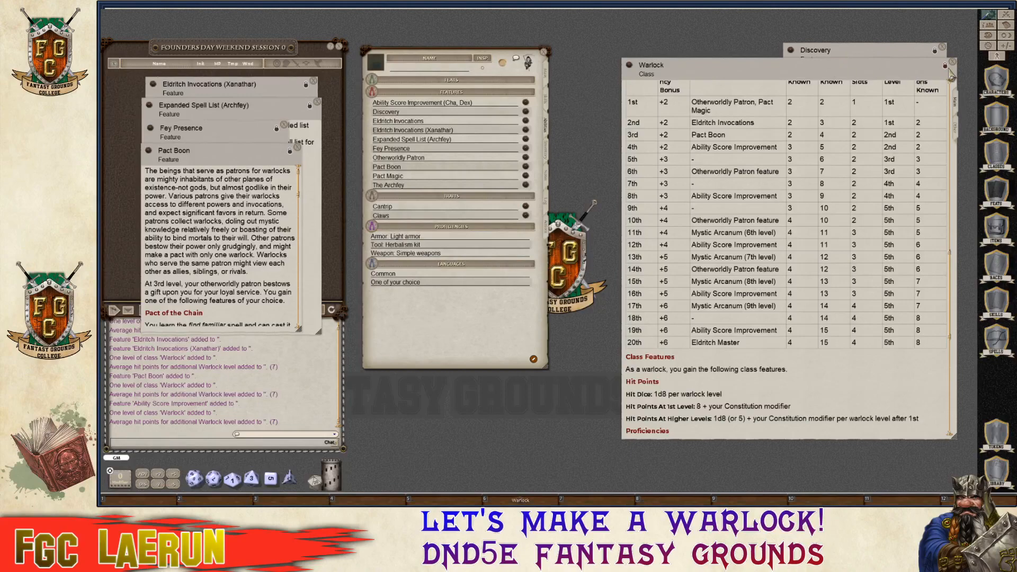
{"action": "left_click", "coordinate": [952, 62]}
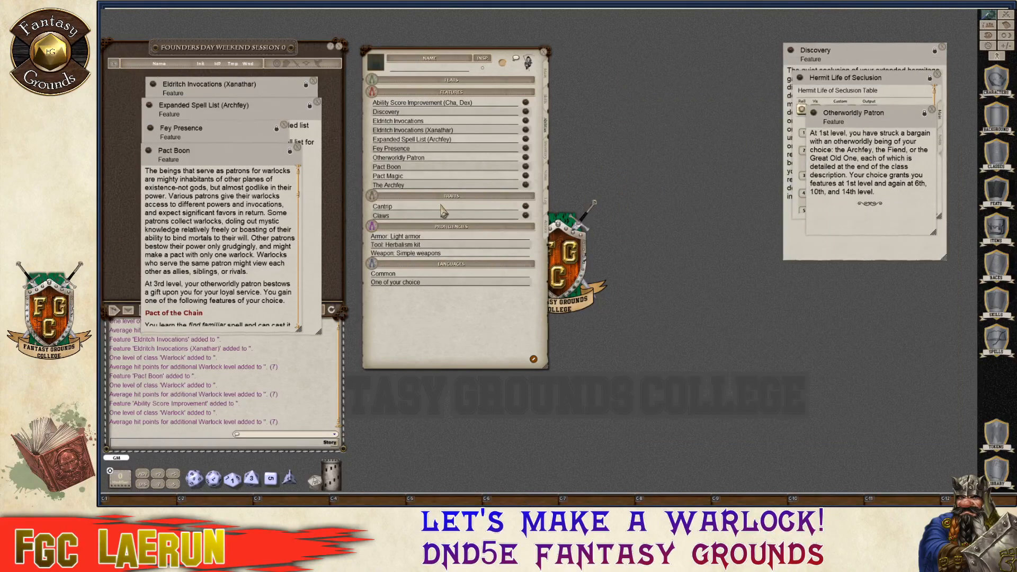
Review the Cantrip trait's spell options, close its record, and rename the trait as "Cantrip (minor illusion)".
{"action": "left_click", "coordinate": [526, 207]}
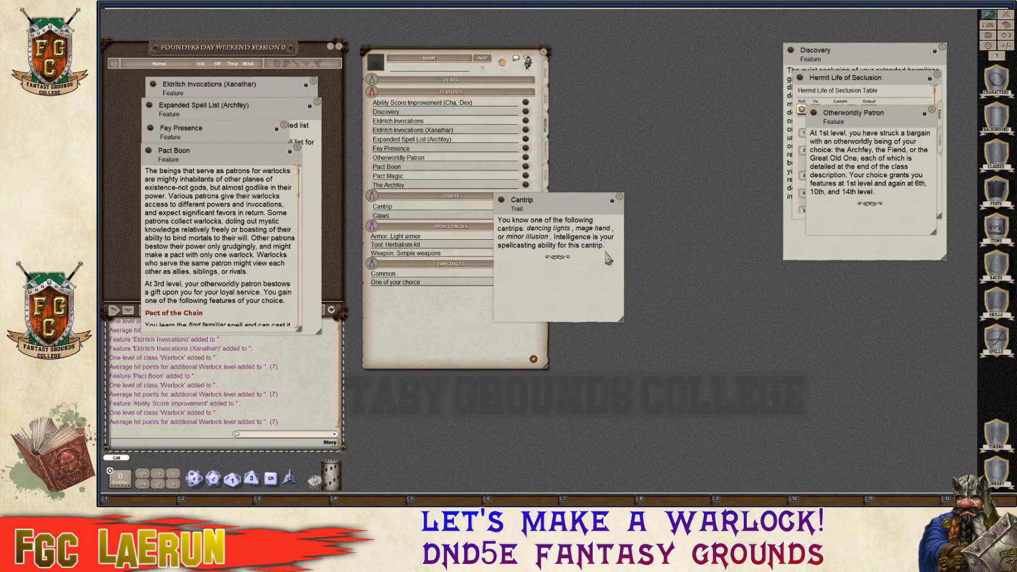
{"action": "left_click", "coordinate": [620, 199]}
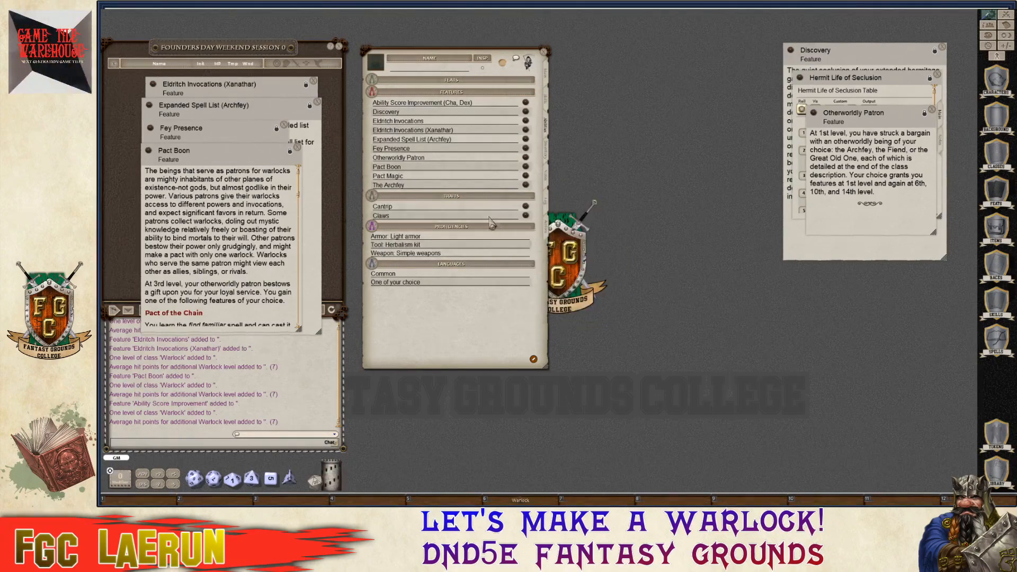
{"action": "left_click", "coordinate": [446, 209]}
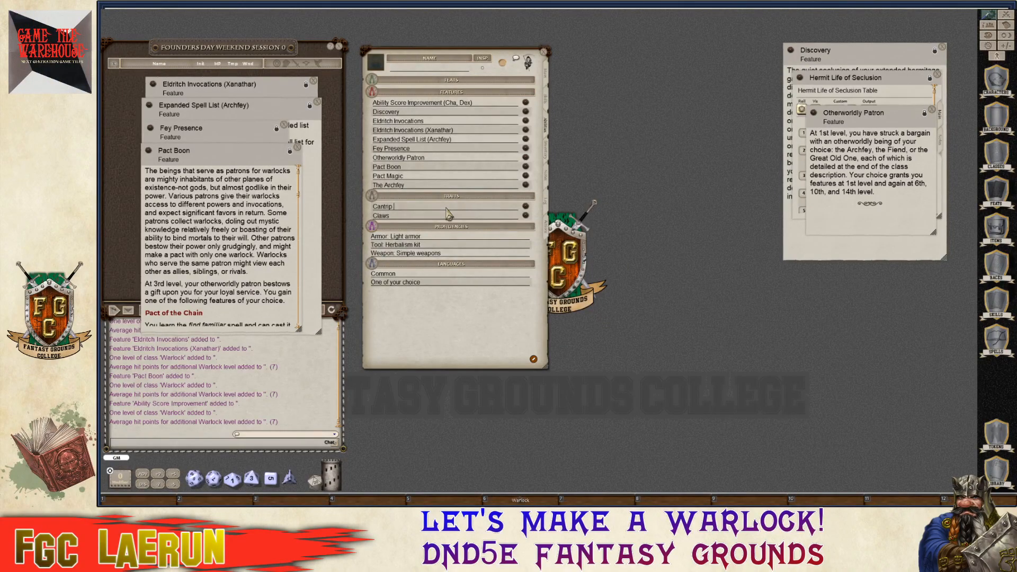
{"action": "key", "text": "shift"}
{"action": "type", "text": "(minor illu"}
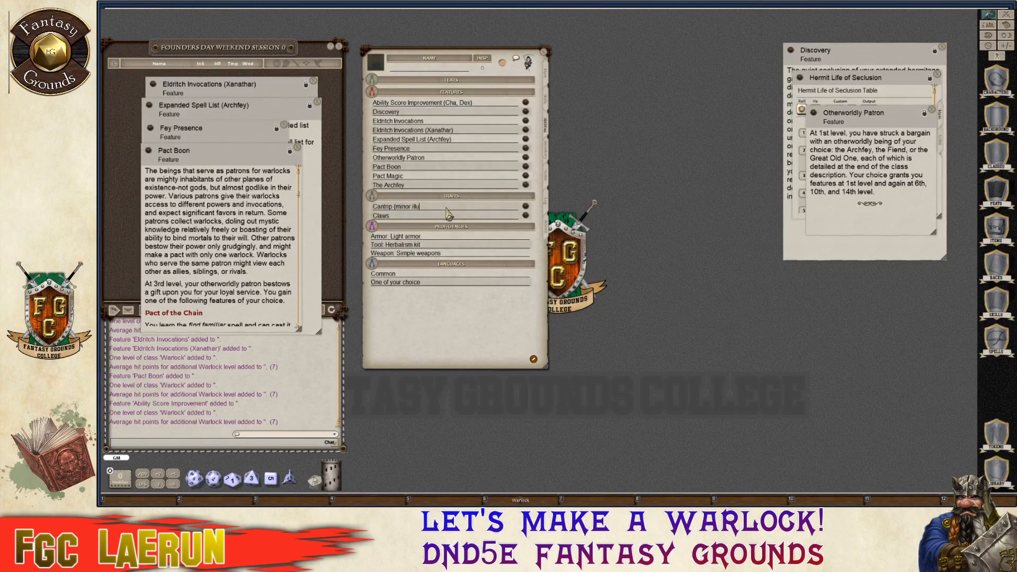
{"action": "type", "text": "sion)"}
{"action": "key", "text": "ctrl"}
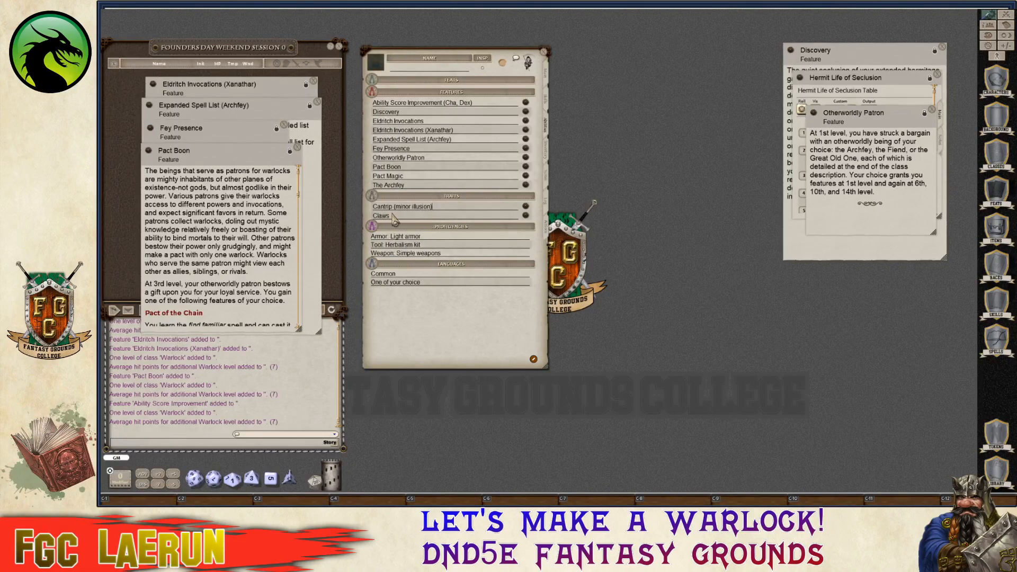
Reopen the Cantrip trait's record and stack its window below the Pact Boon title.
{"action": "key", "text": "ctrl"}
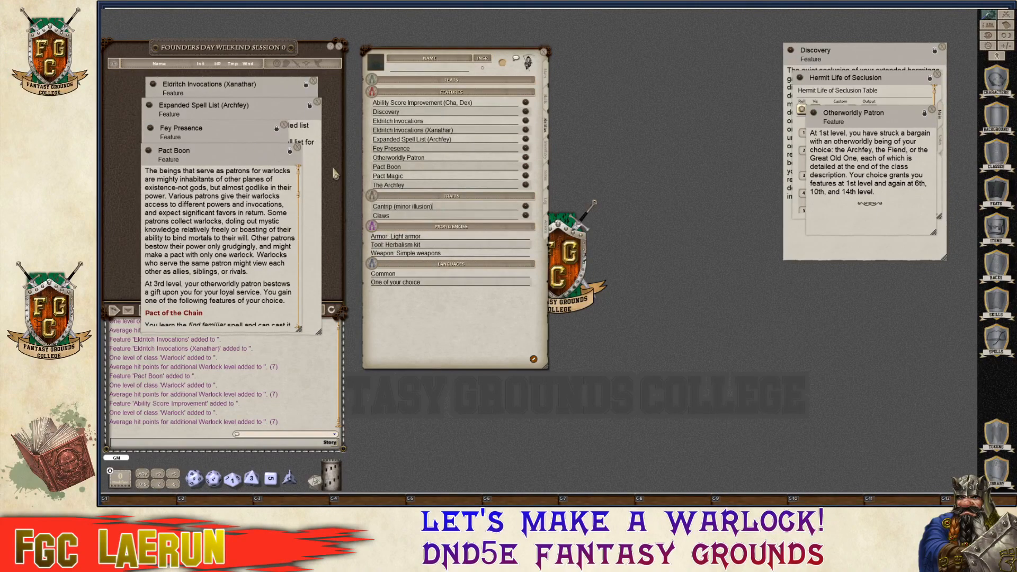
{"action": "left_click", "coordinate": [525, 212]}
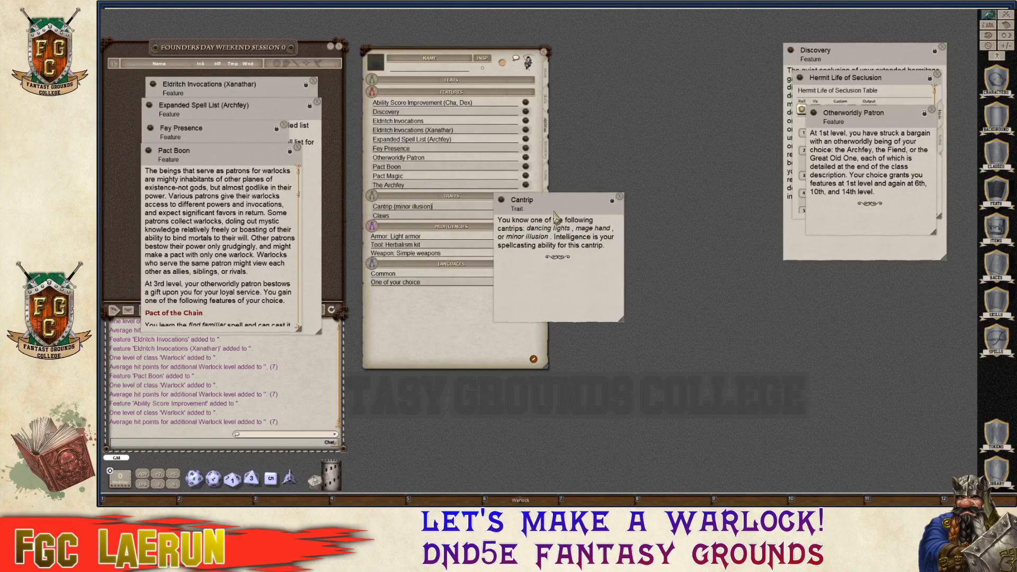
{"action": "left_click_drag", "start_coordinate": [665, 207], "coordinate": [213, 189]}
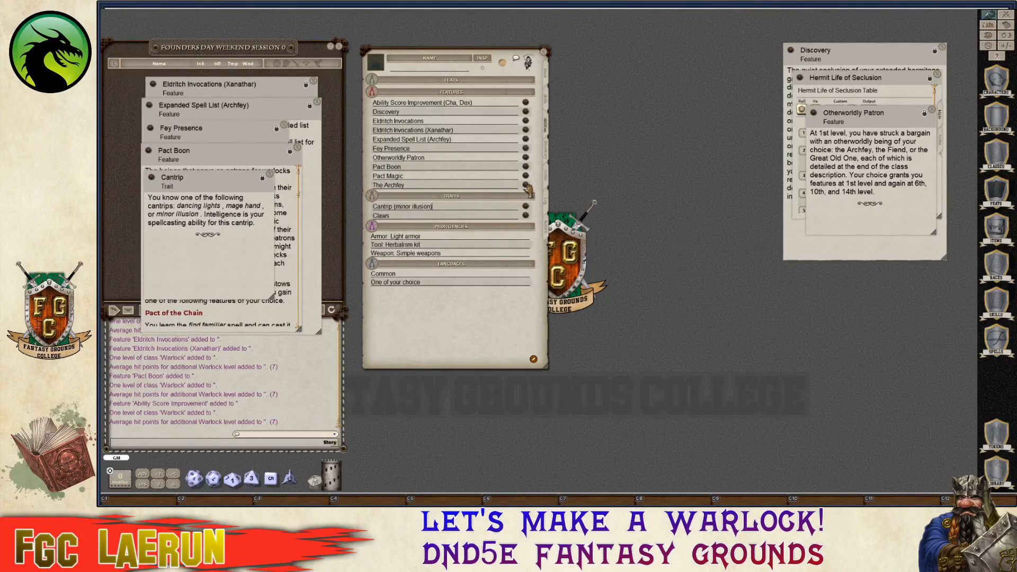
Open The Archfey feature, examine its feature list and the Misty Escape description, and close both records.
{"action": "left_click", "coordinate": [526, 186]}
{"action": "scroll", "coordinate": [595, 277], "scroll_direction": "down", "scroll_amount": 3}
{"action": "scroll", "coordinate": [595, 277], "scroll_direction": "down", "scroll_amount": 3}
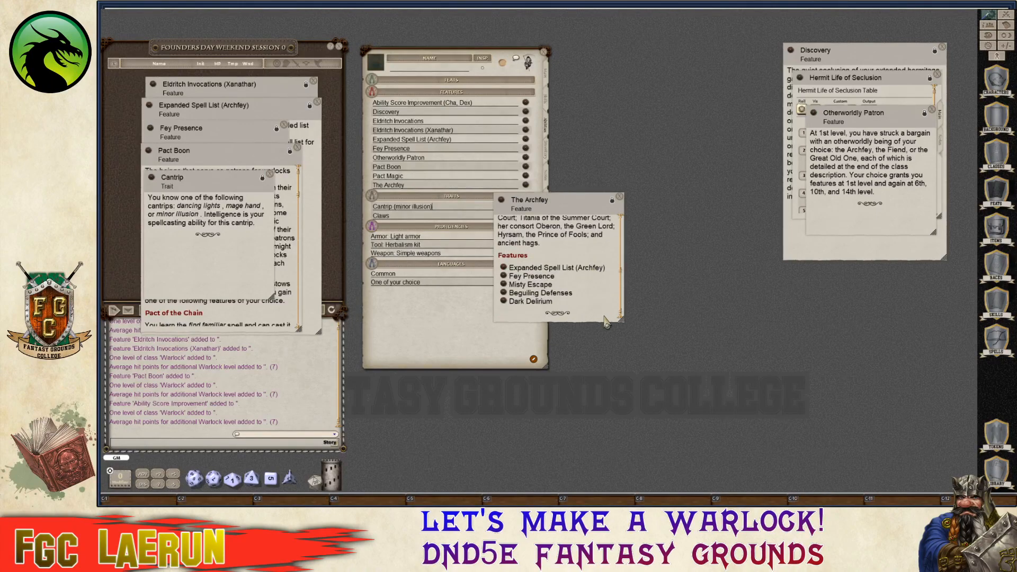
{"action": "left_click", "coordinate": [504, 285]}
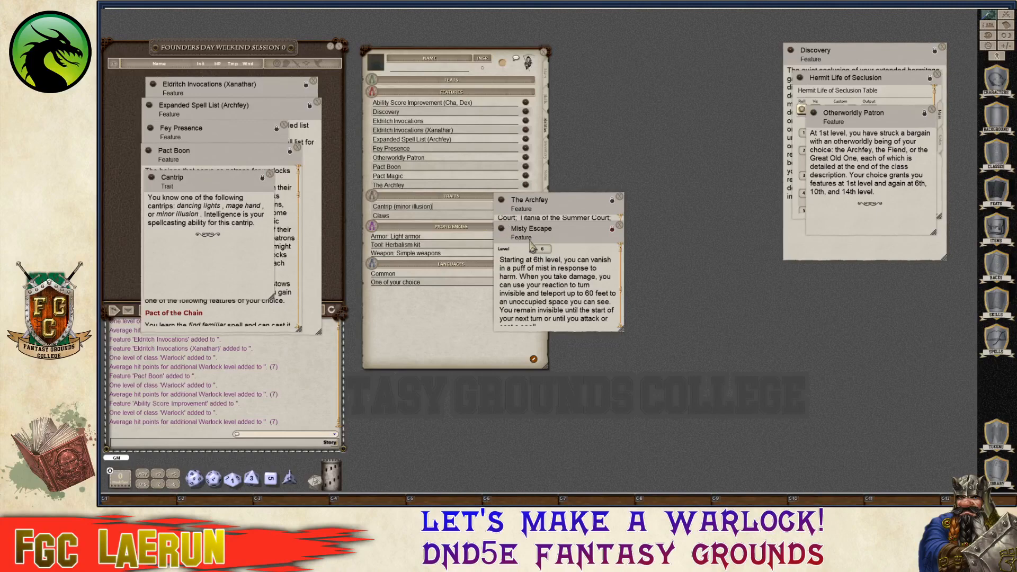
{"action": "left_click", "coordinate": [621, 227]}
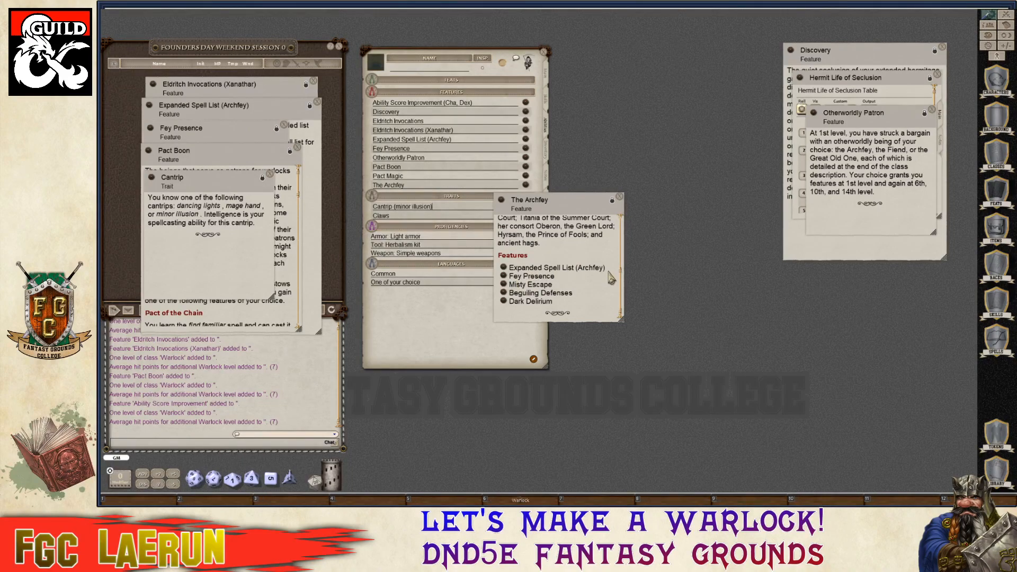
{"action": "scroll", "coordinate": [580, 271], "scroll_direction": "up", "scroll_amount": 4}
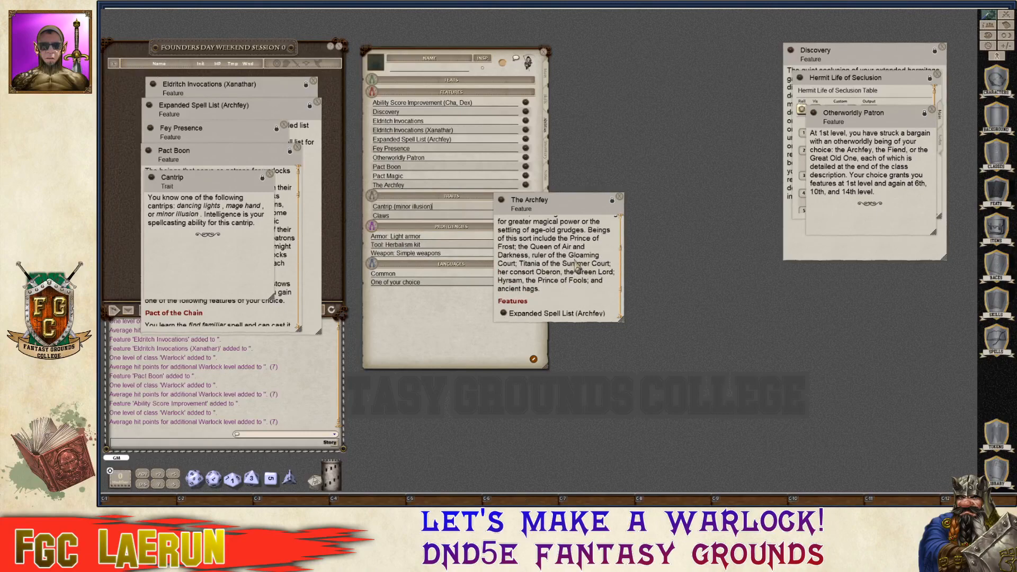
{"action": "scroll", "coordinate": [580, 272], "scroll_direction": "down", "scroll_amount": 4}
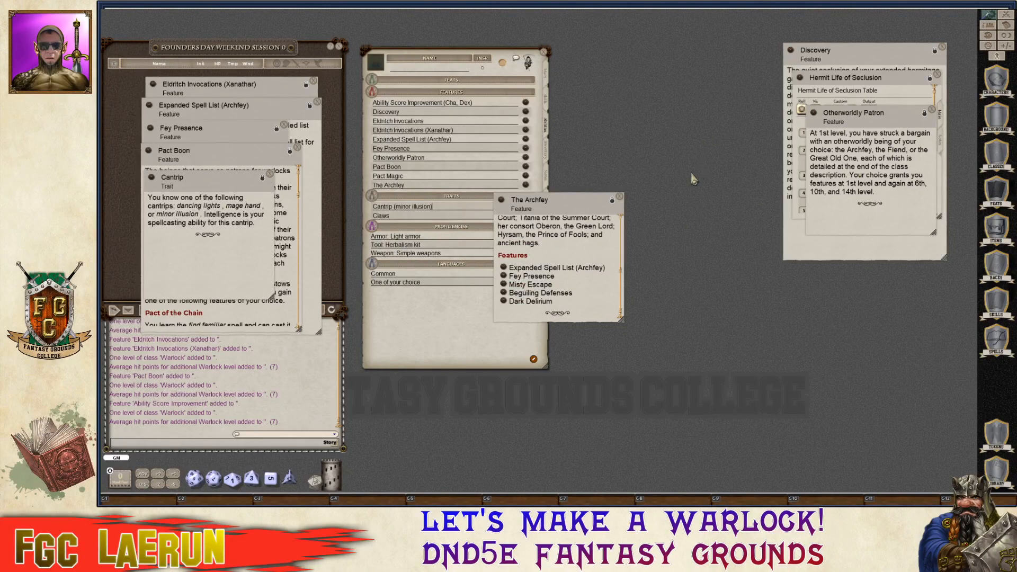
{"action": "left_click", "coordinate": [622, 200]}
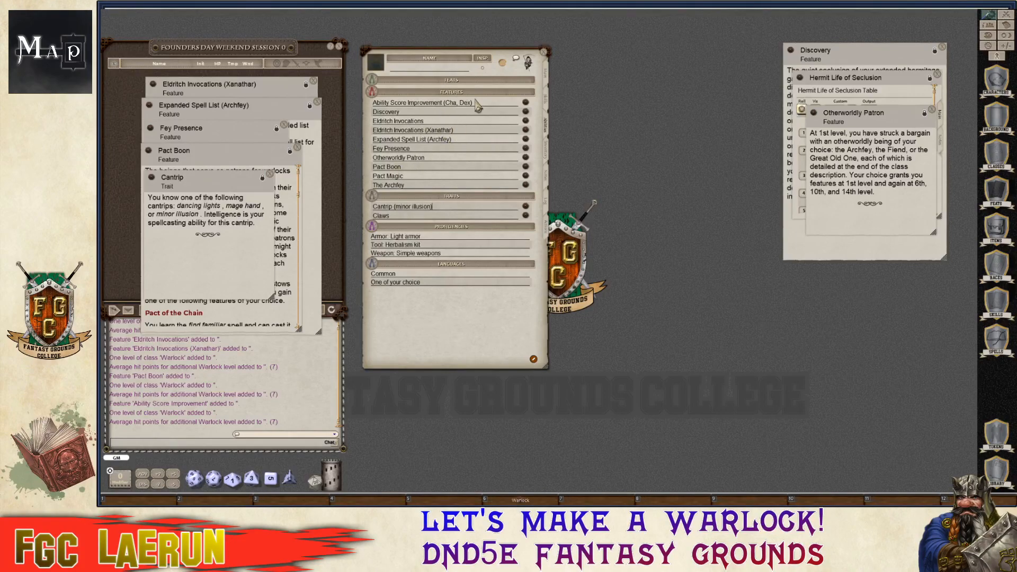
Show the character's inventory, review the Claws (Hagborn) item's weapon type, damage and properties, and close its record.
{"action": "key", "text": "ctrl"}
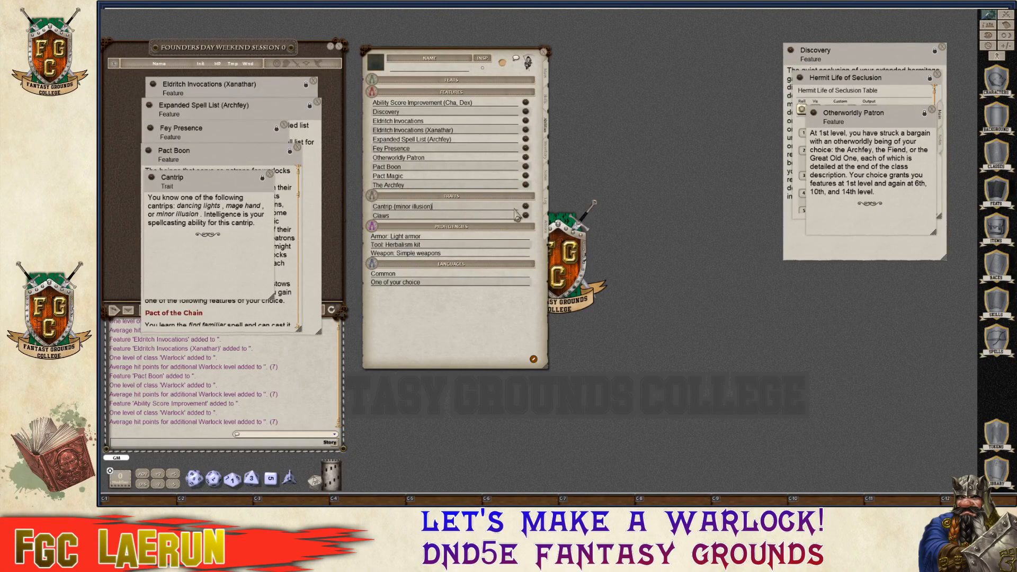
{"action": "key", "text": "ctrl"}
{"action": "left_click", "coordinate": [548, 160]}
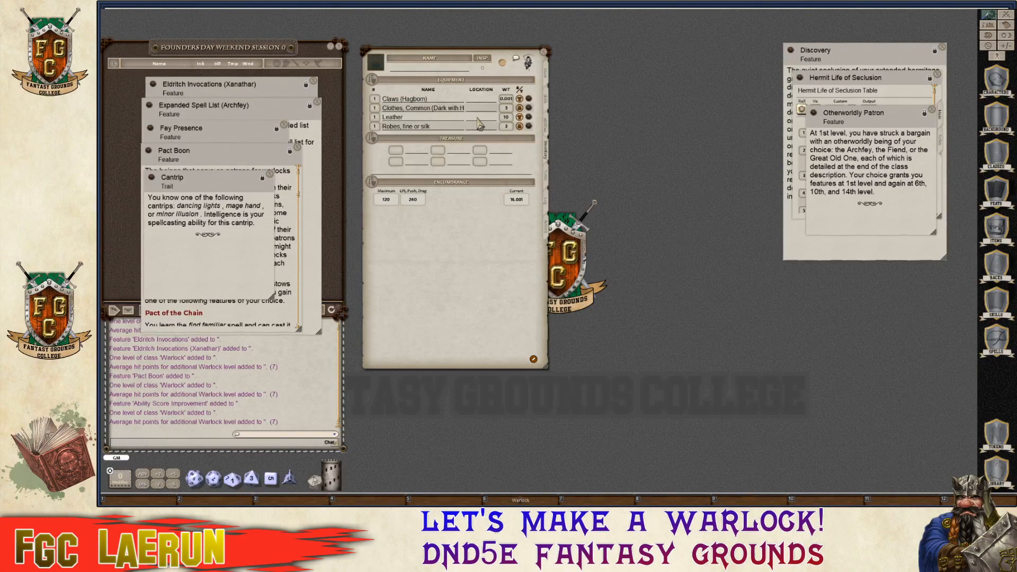
{"action": "key", "text": "ctrl"}
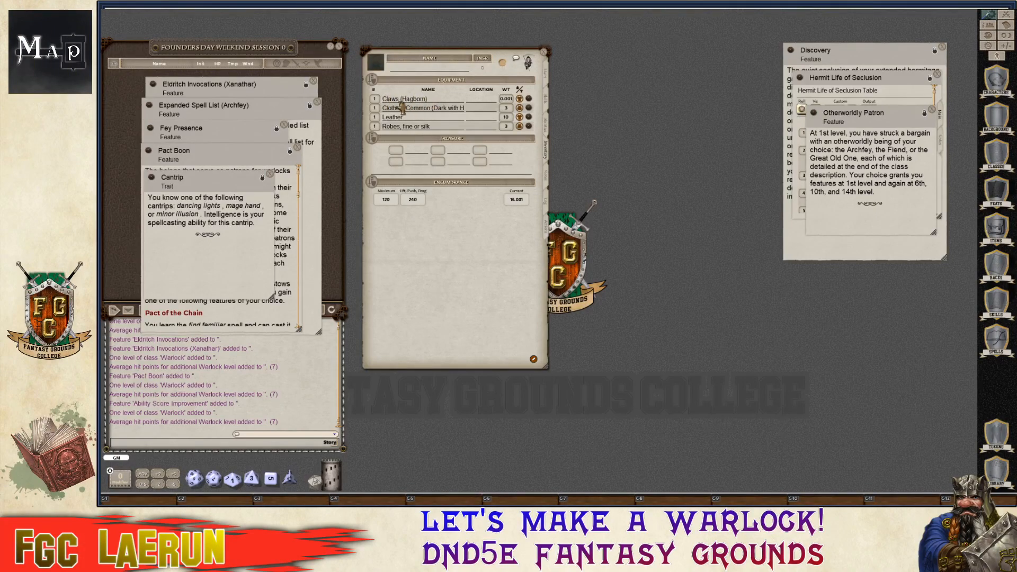
{"action": "left_click", "coordinate": [529, 99]}
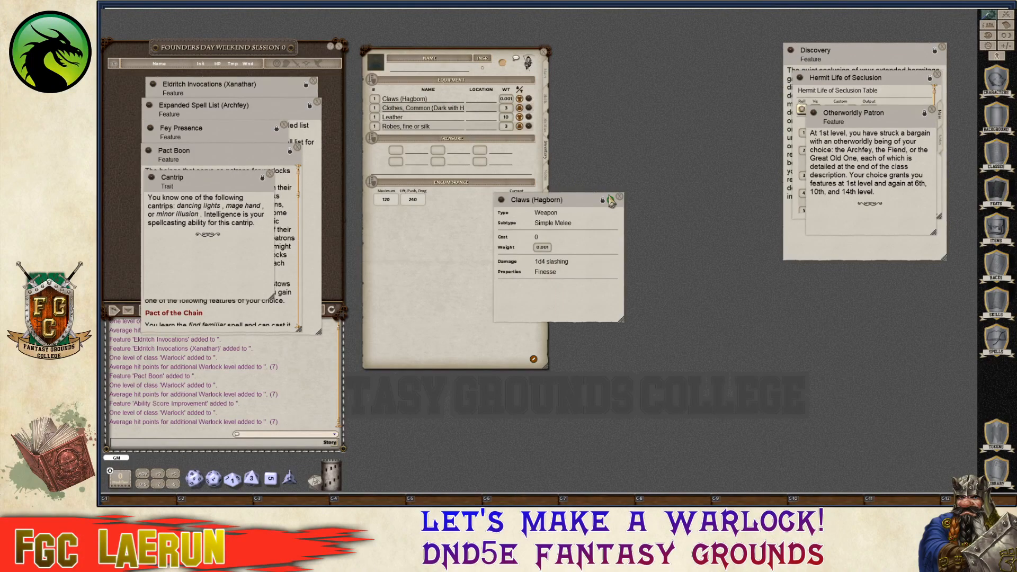
{"action": "left_click", "coordinate": [621, 197]}
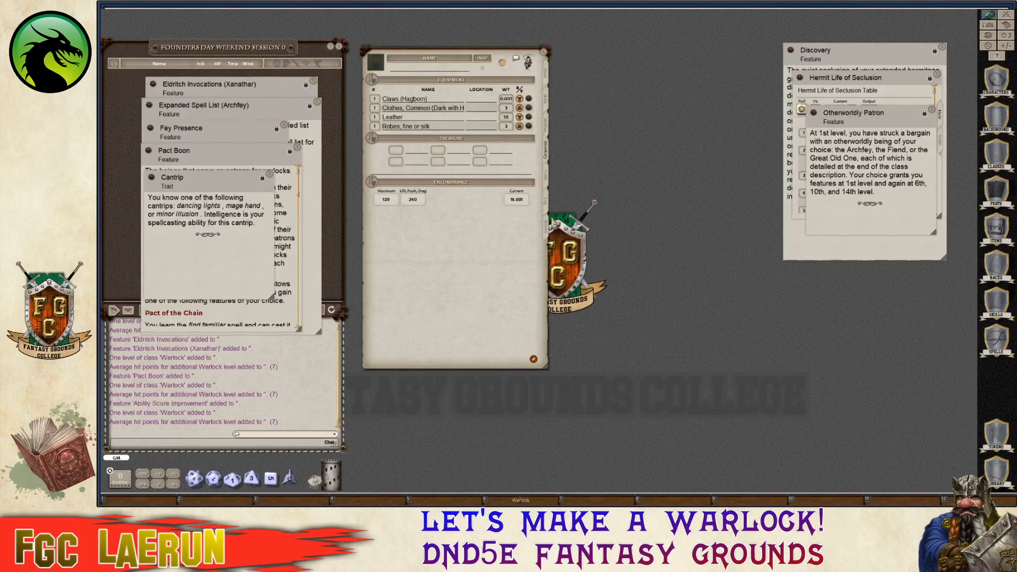
Examine the Claws (Hagborn) weapon's attack and damage settings among the character's actions and compare them with the ability scores.
{"action": "left_click", "coordinate": [546, 227]}
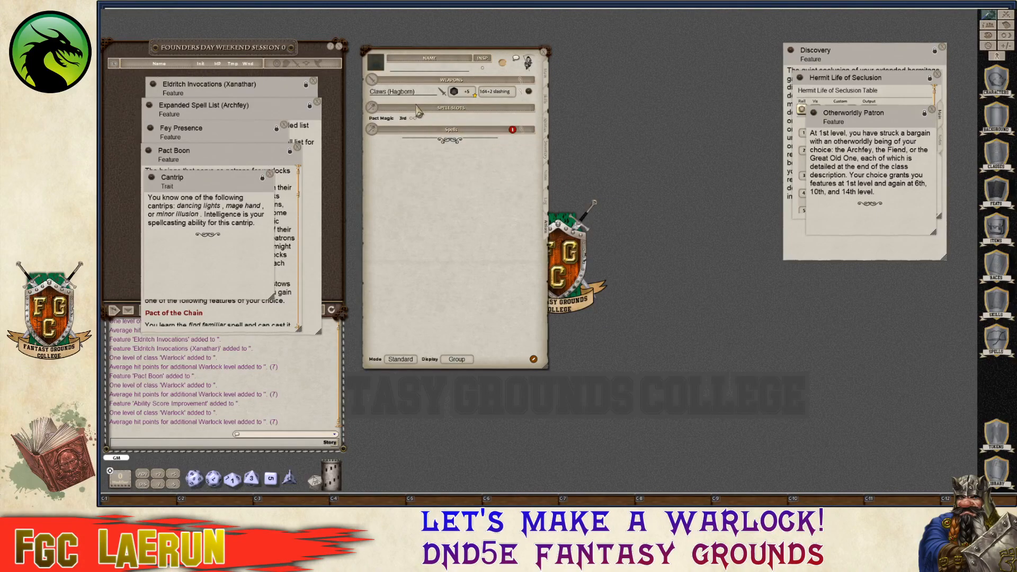
{"action": "left_click", "coordinate": [524, 95]}
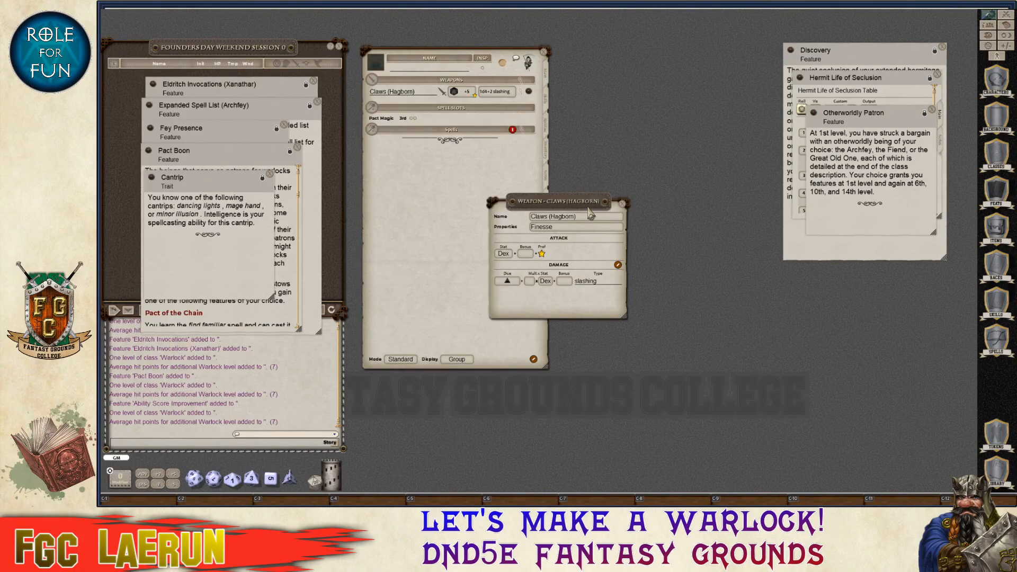
{"action": "left_click_drag", "start_coordinate": [607, 200], "coordinate": [665, 155]}
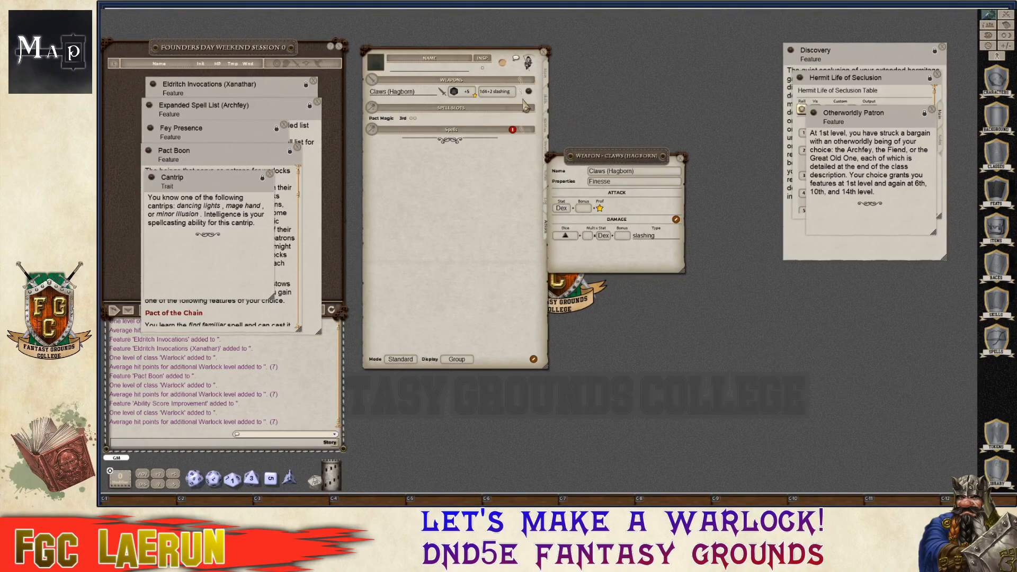
{"action": "left_click", "coordinate": [681, 158]}
{"action": "left_click", "coordinate": [545, 76]}
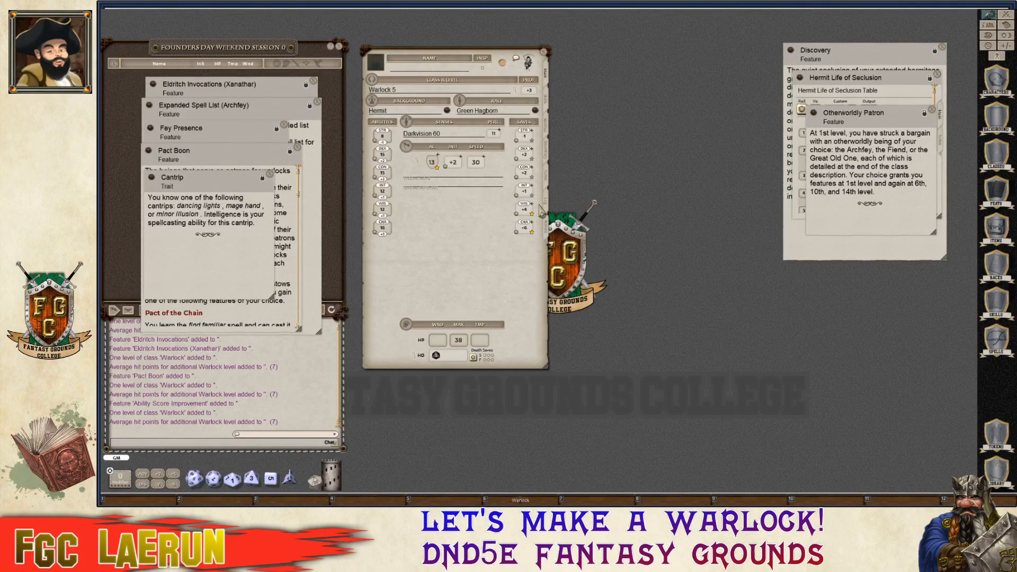
{"action": "left_click", "coordinate": [548, 228]}
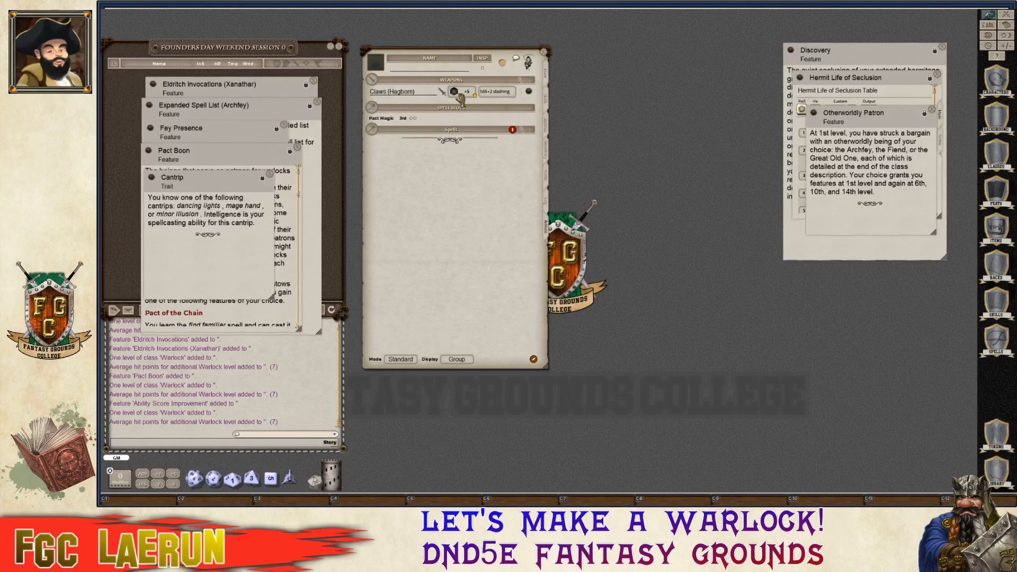
{"action": "key", "text": "ctrl"}
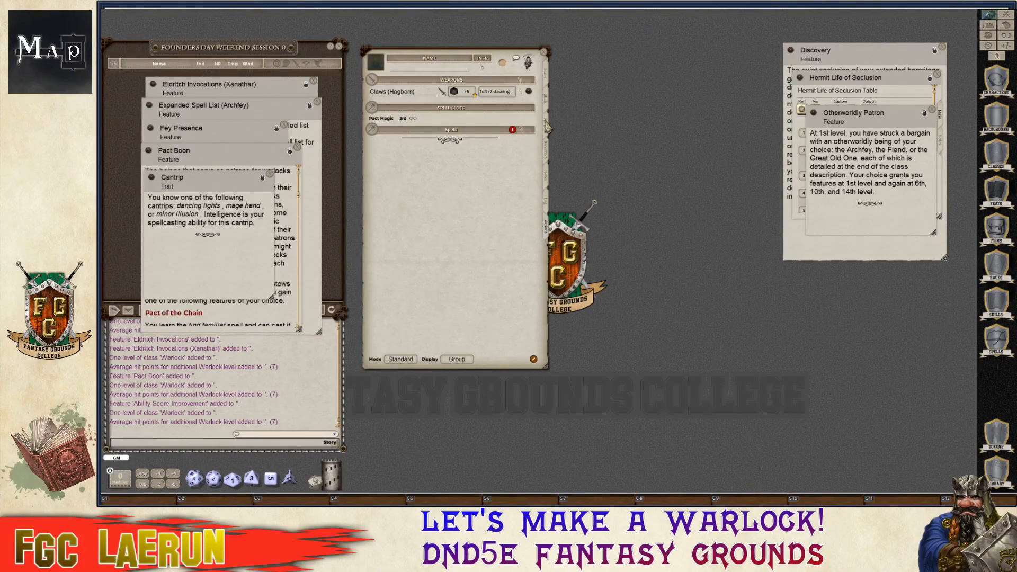
Add the Parcels record type to the sidebar through the Library, and close the Library.
{"action": "left_click", "coordinate": [547, 129]}
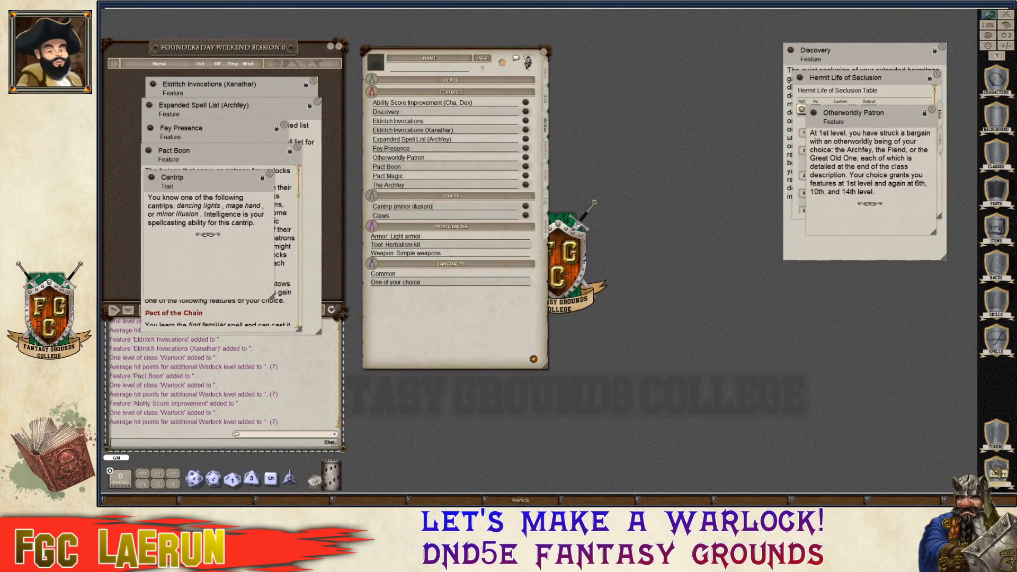
{"action": "left_click", "coordinate": [996, 471]}
{"action": "scroll", "coordinate": [509, 57], "scroll_direction": "up", "scroll_amount": 2}
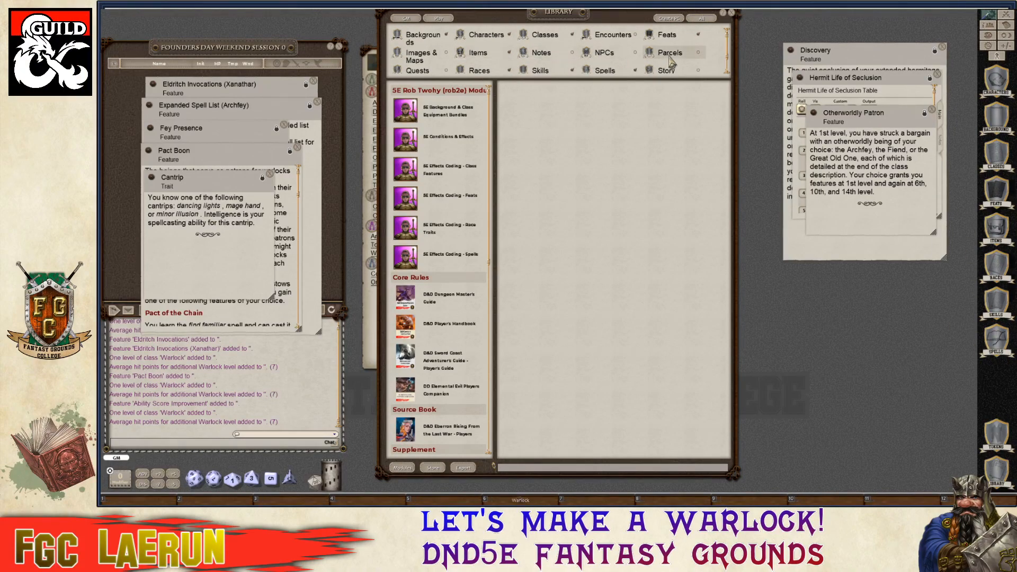
{"action": "left_click", "coordinate": [699, 52]}
{"action": "key", "text": "ctrl"}
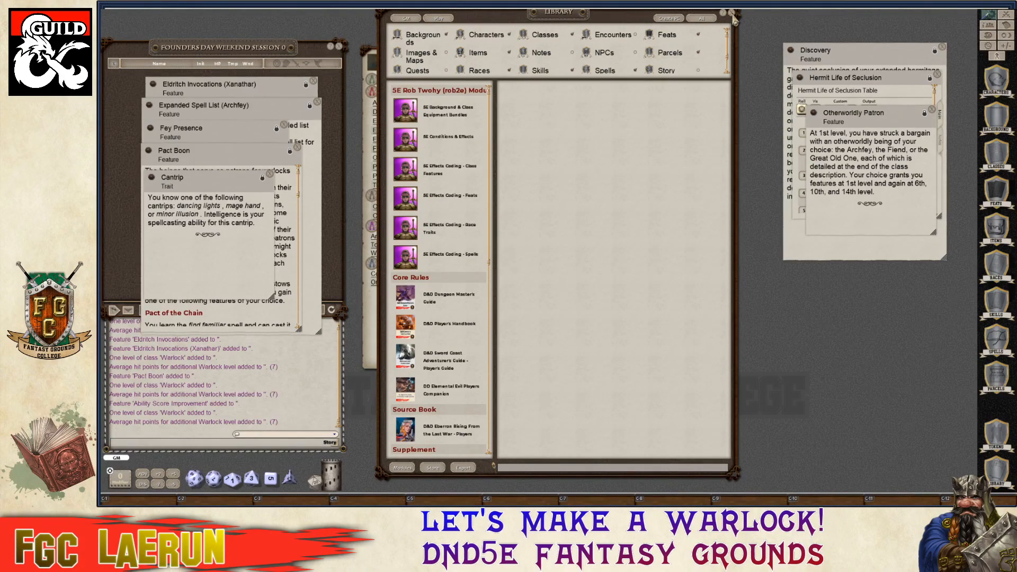
{"action": "left_click", "coordinate": [732, 13]}
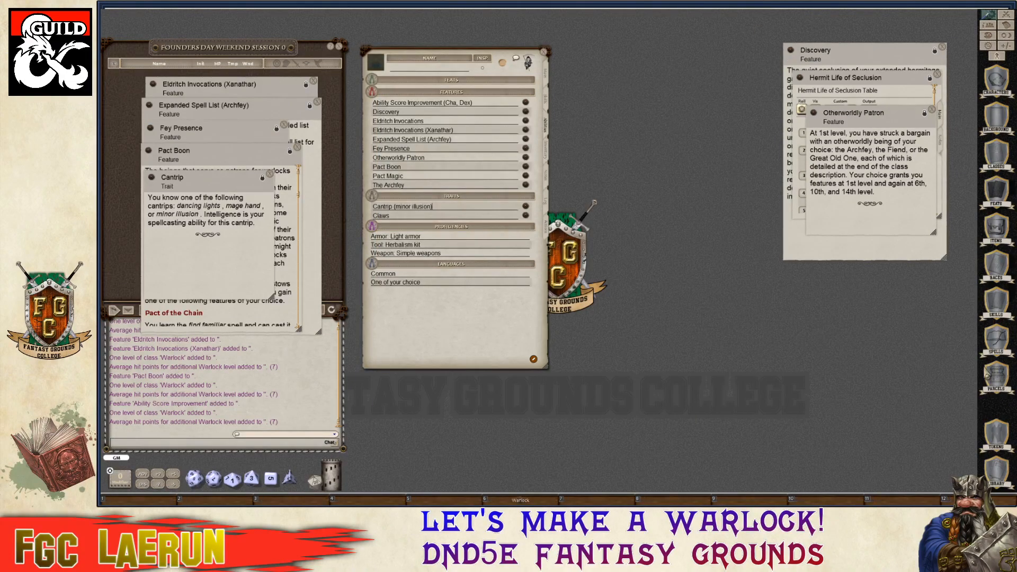
Open the Parcels list and filter it to the "5E Background & Class Equipment Bundles" group.
{"action": "left_click", "coordinate": [1003, 377]}
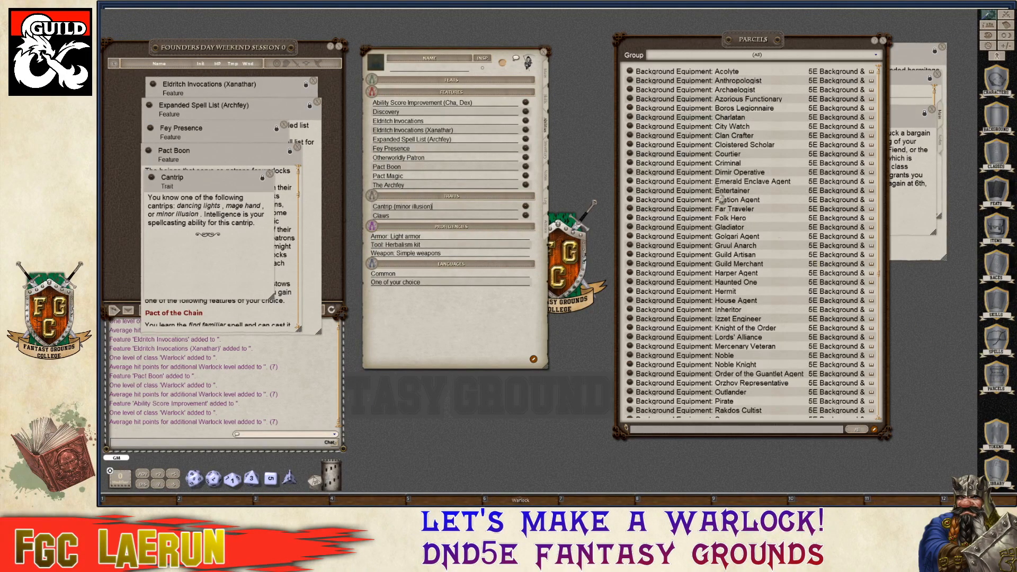
{"action": "left_click", "coordinate": [755, 56]}
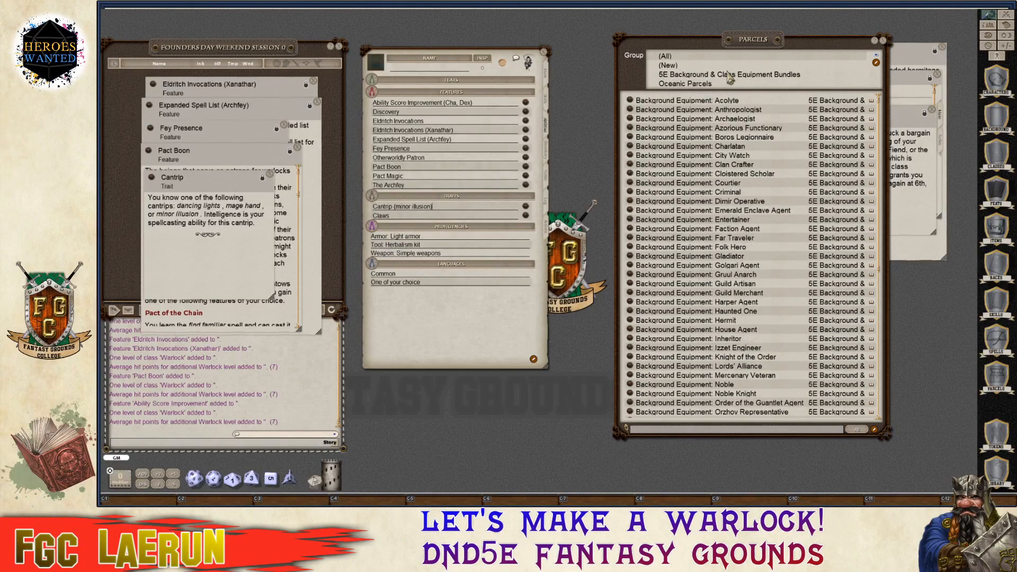
{"action": "left_click", "coordinate": [730, 75]}
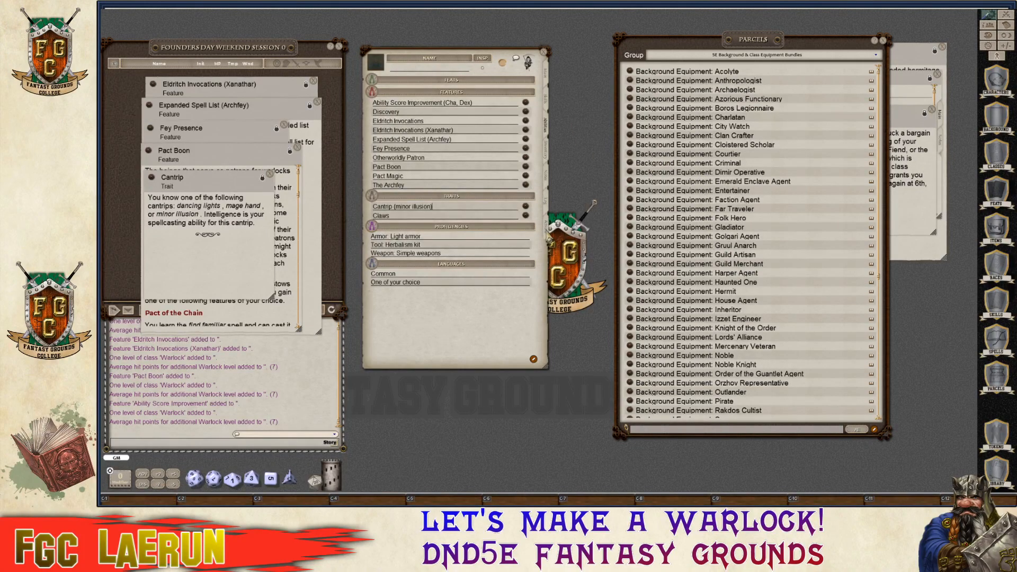
Show the character's inventory and add the "Background Equipment: Hermit" parcel to it.
{"action": "key", "text": "ctrl"}
{"action": "left_click", "coordinate": [550, 158]}
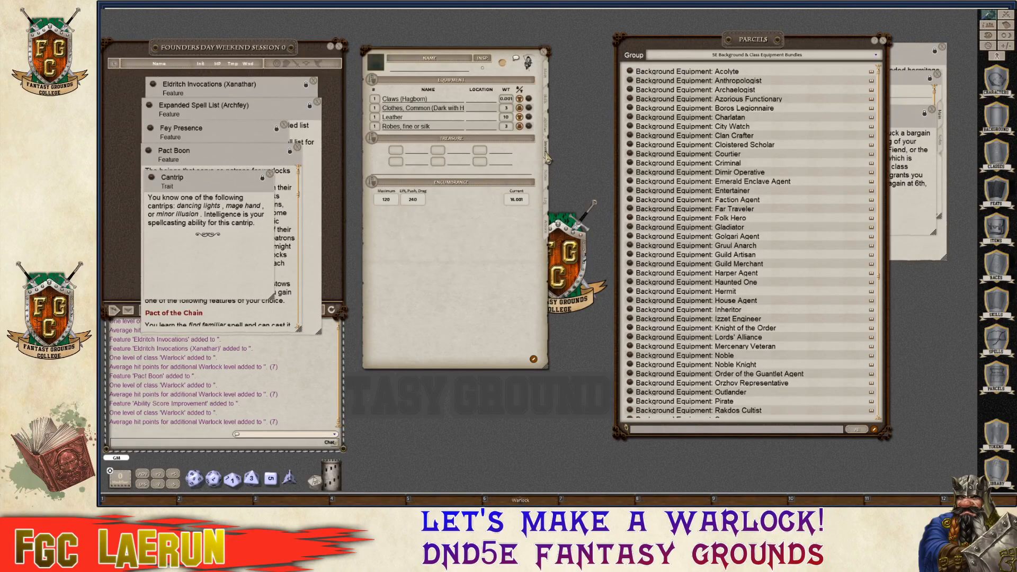
{"action": "key", "text": "ctrl"}
{"action": "scroll", "coordinate": [677, 285], "scroll_direction": "down", "scroll_amount": 5}
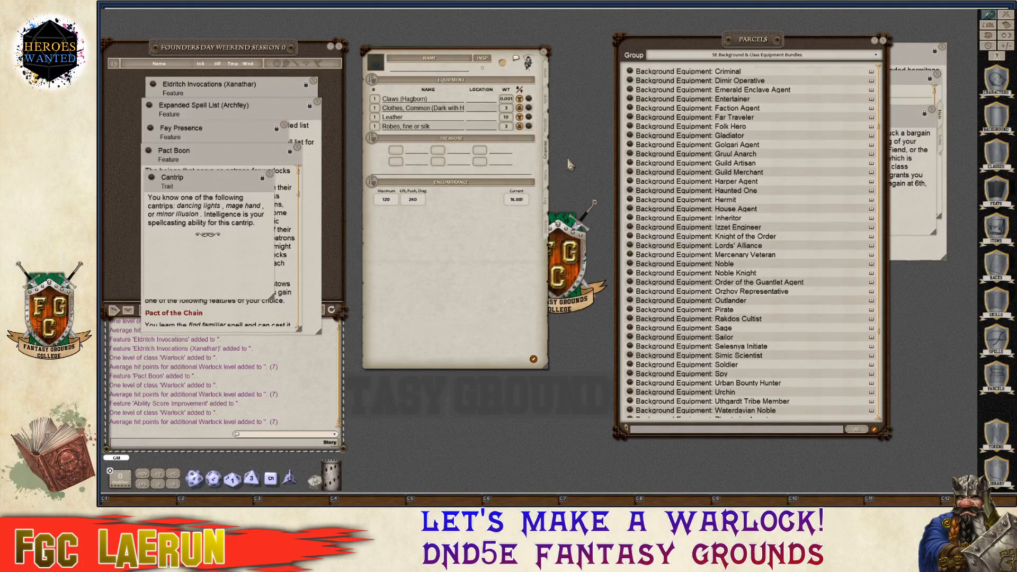
{"action": "scroll", "coordinate": [676, 188], "scroll_direction": "up", "scroll_amount": 1}
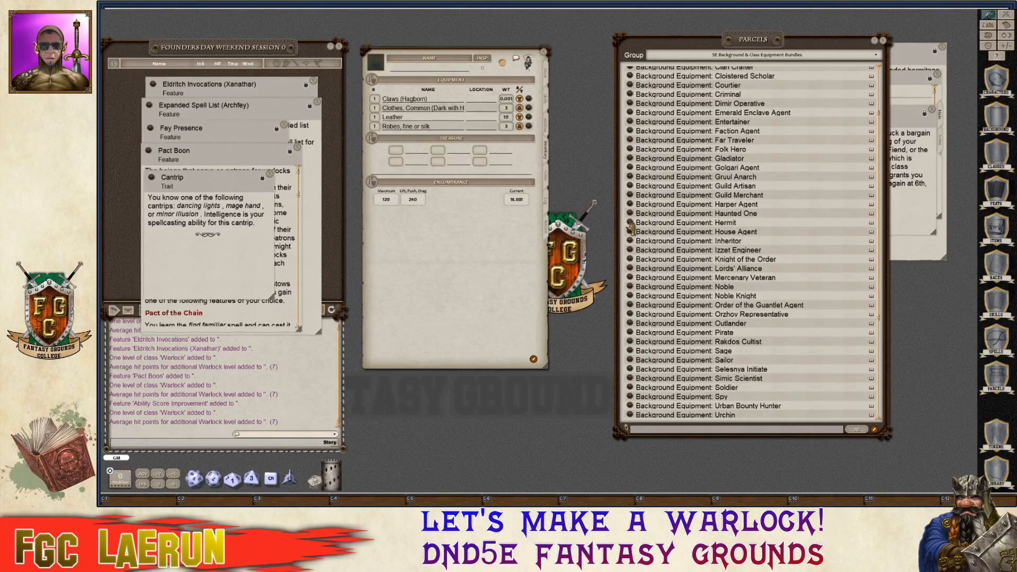
{"action": "left_click_drag", "start_coordinate": [406, 110], "coordinate": [408, 113]}
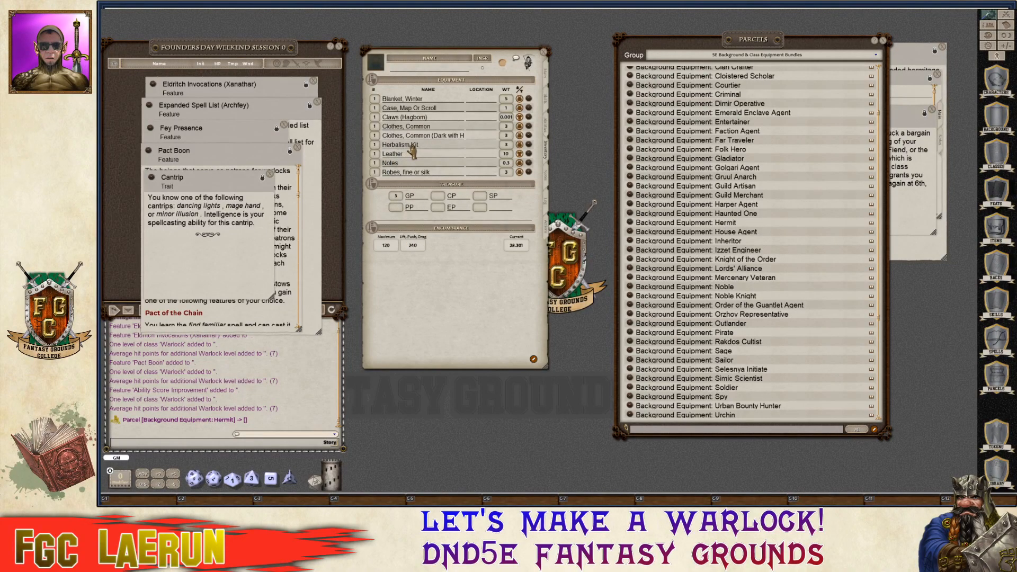
Delete the plain "Clothes, Common" item from the inventory, keeping the dark hooded set.
{"action": "right_click", "coordinate": [532, 128]}
{"action": "left_click", "coordinate": [517, 152]}
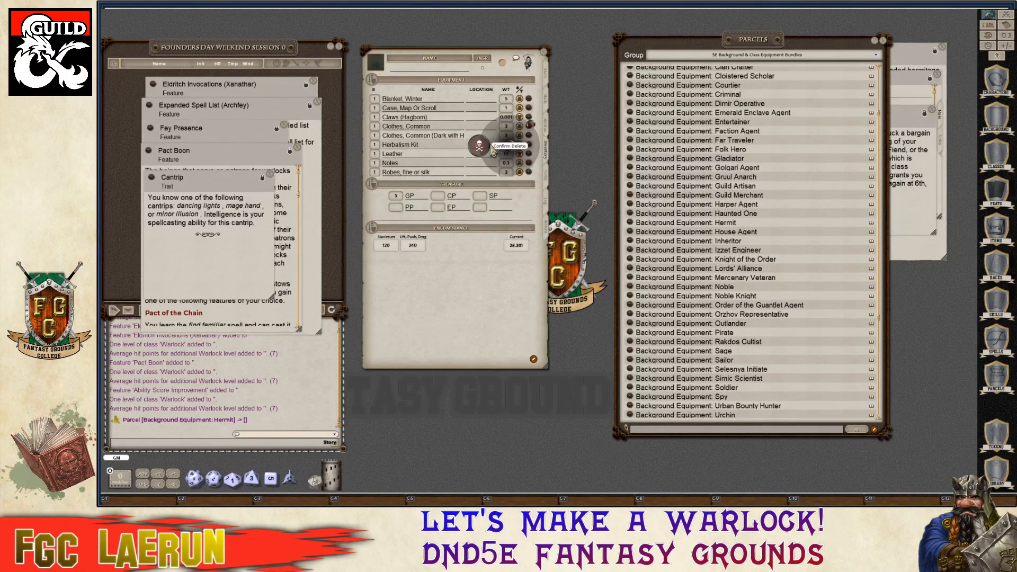
{"action": "left_click", "coordinate": [493, 152]}
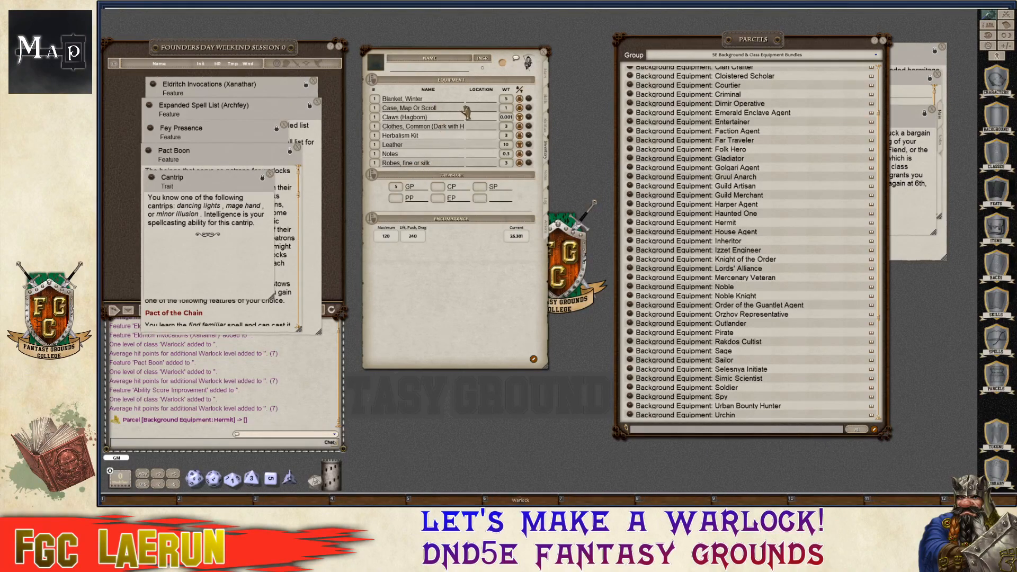
Add the "Starting Equipment: Warlock" parcel to the character's inventory and close the Parcels list.
{"action": "scroll", "coordinate": [756, 266], "scroll_direction": "down", "scroll_amount": 1}
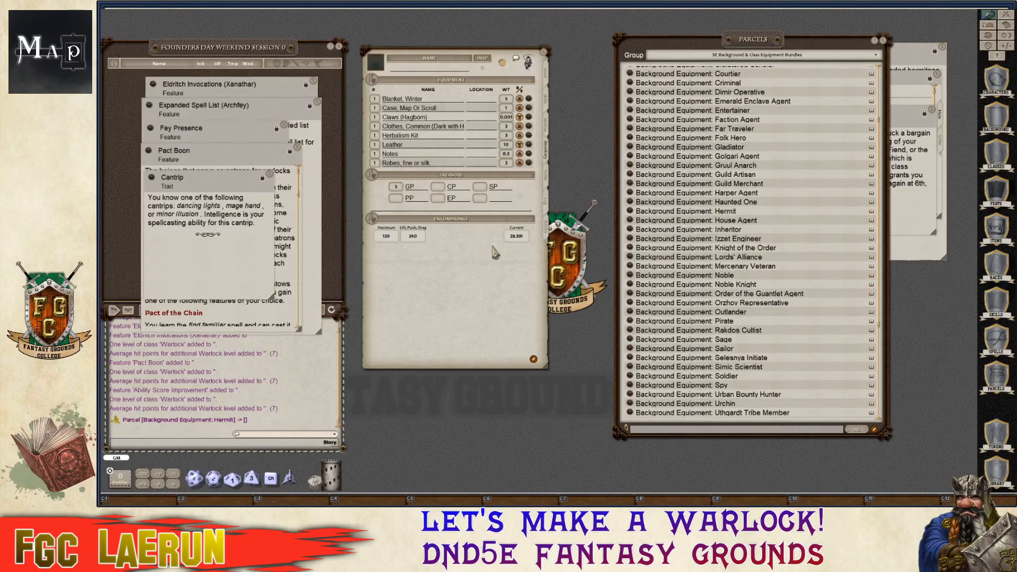
{"action": "scroll", "coordinate": [766, 329], "scroll_direction": "down", "scroll_amount": 10}
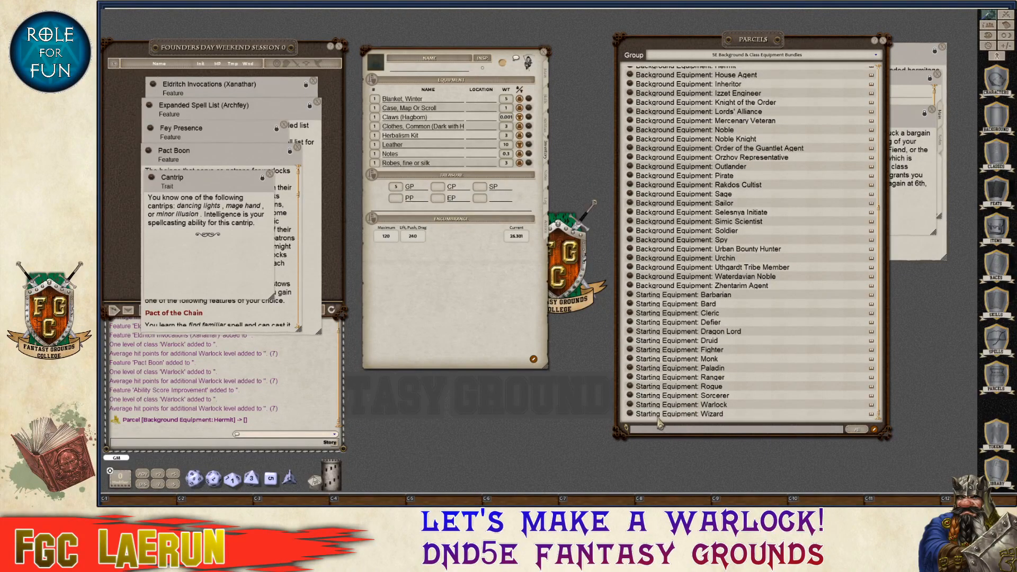
{"action": "left_click_drag", "start_coordinate": [634, 406], "coordinate": [442, 131]}
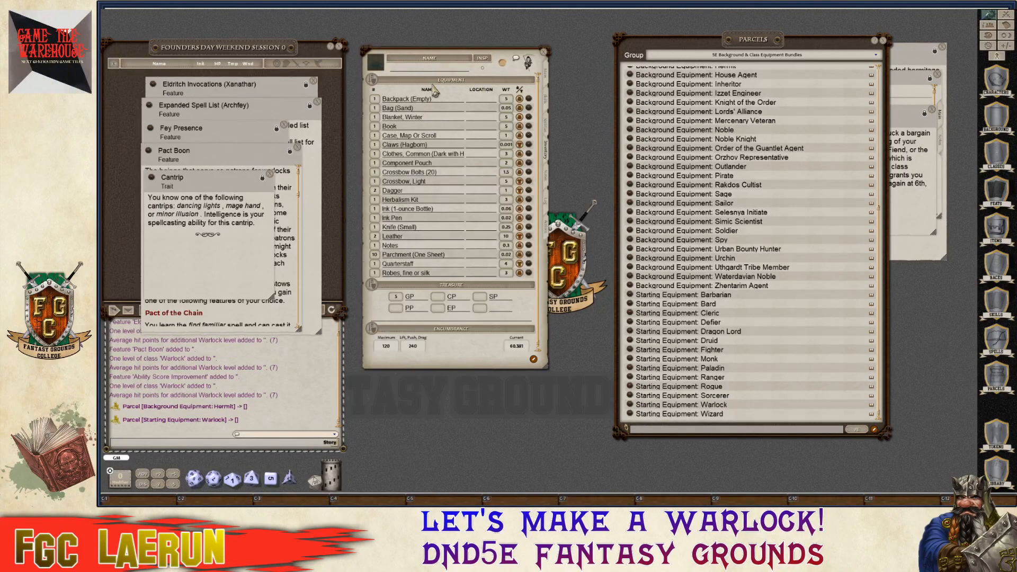
{"action": "left_click", "coordinate": [885, 42]}
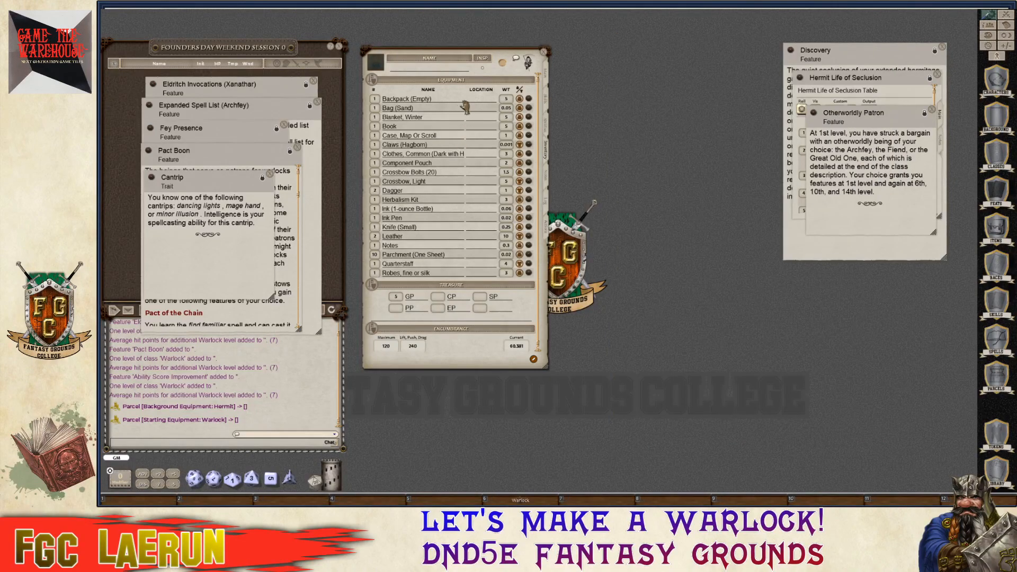
Delete the Dagger entry from the character's inventory.
{"action": "key", "text": "ctrl"}
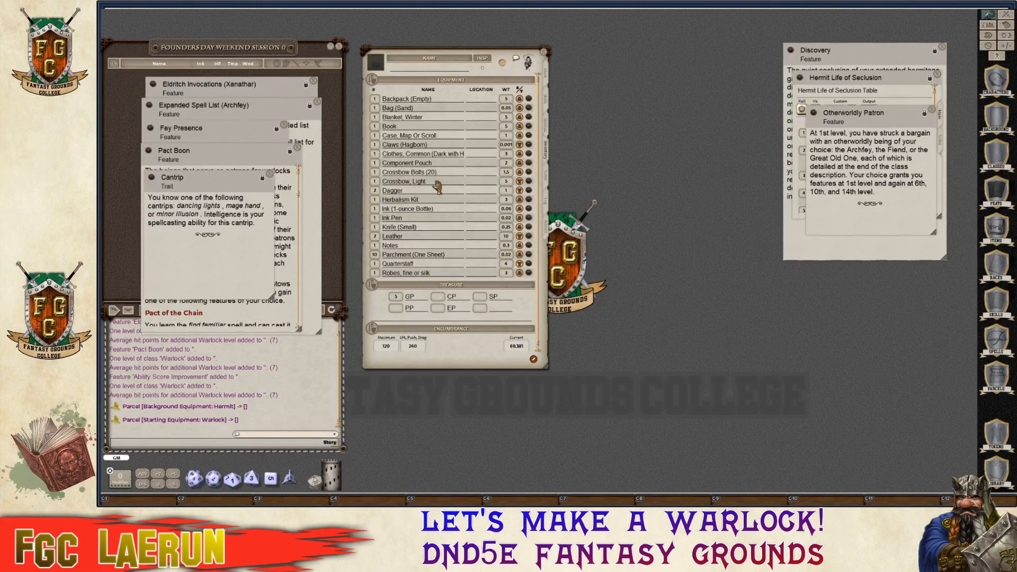
{"action": "right_click", "coordinate": [530, 192]}
{"action": "left_click", "coordinate": [488, 215]}
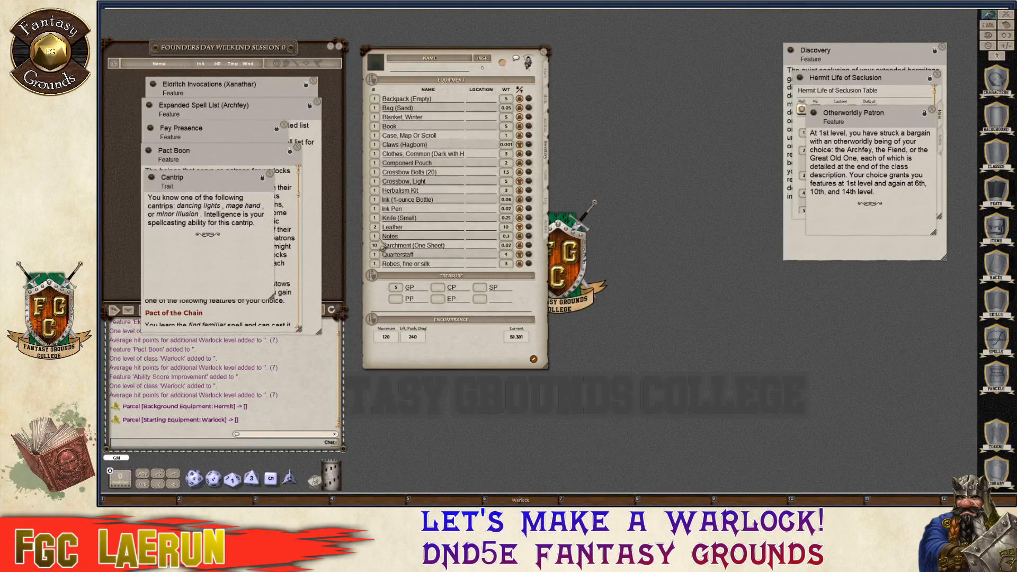
Rename the "Backpack (Empty)" inventory item to "Backpack".
{"action": "key", "text": "ctrl"}
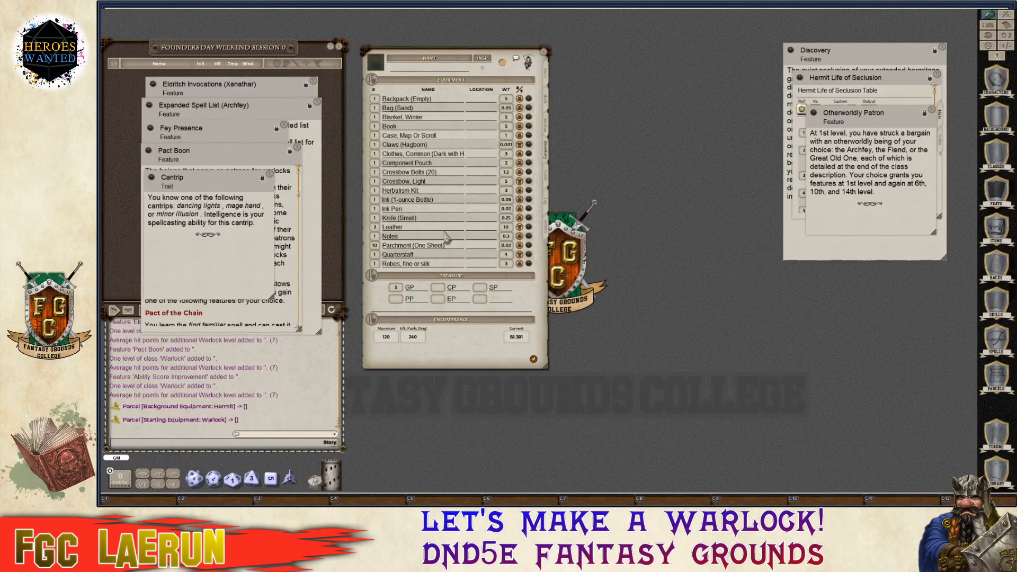
{"action": "left_click", "coordinate": [449, 101]}
{"action": "key", "text": "BackSpace"}
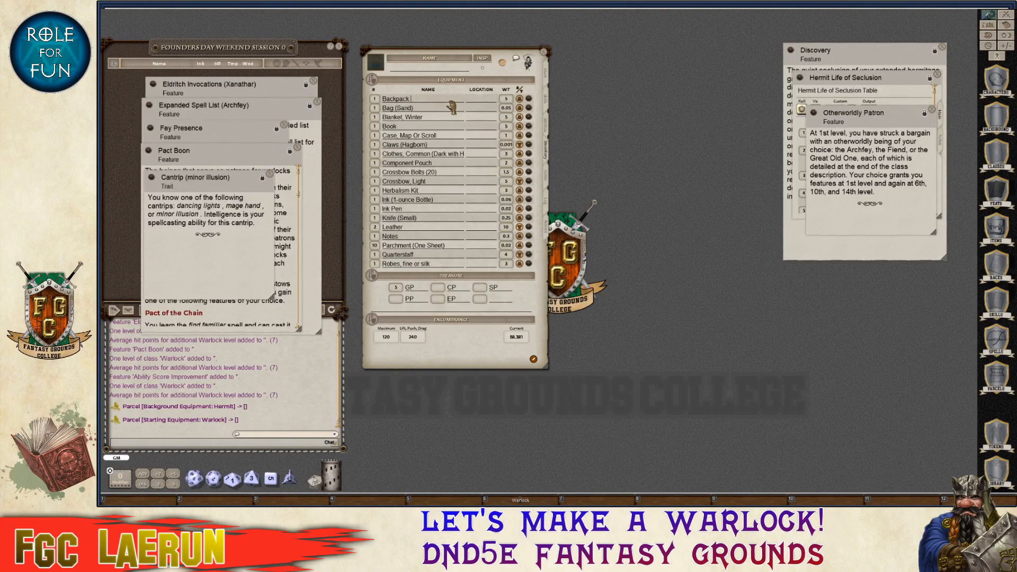
{"action": "key", "text": "ctrl"}
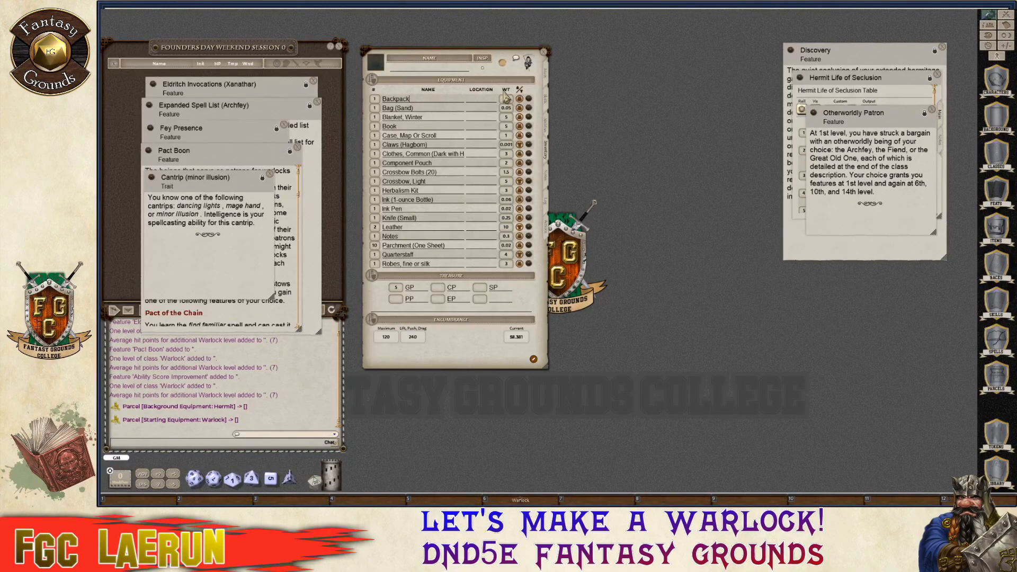
Set the location of the Bag (Sand), the Winter Blanket and the Book to "Backpack".
{"action": "key", "text": "ctrl"}
{"action": "key", "text": "ctrl"}
{"action": "left_click", "coordinate": [484, 107], "text": "ctrl"}
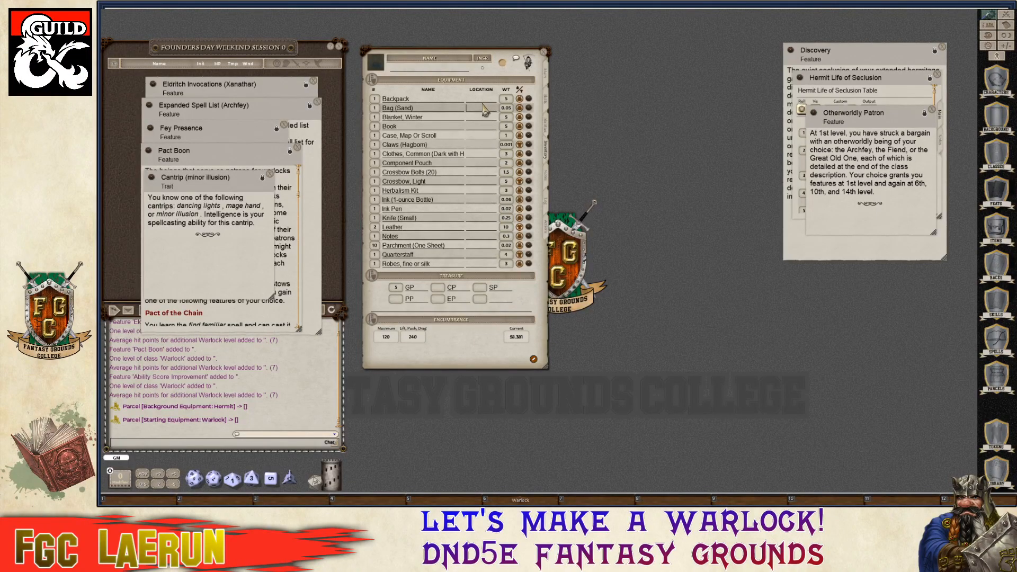
{"action": "type", "text": "Backpack"}
{"action": "left_click", "coordinate": [478, 119]}
{"action": "type", "text": "B"}
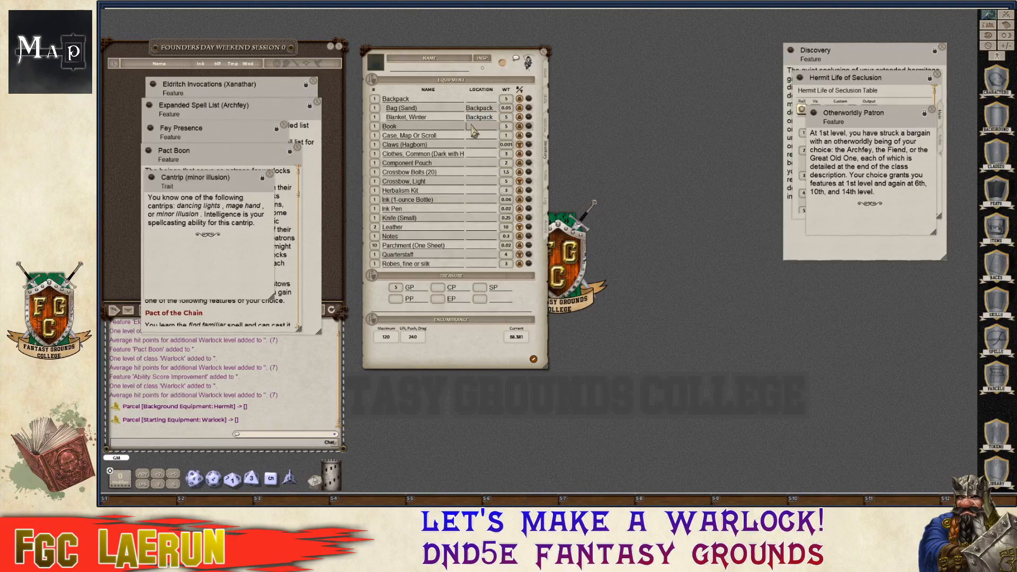
{"action": "type", "text": "Backpack"}
{"action": "key", "text": "ctrl"}
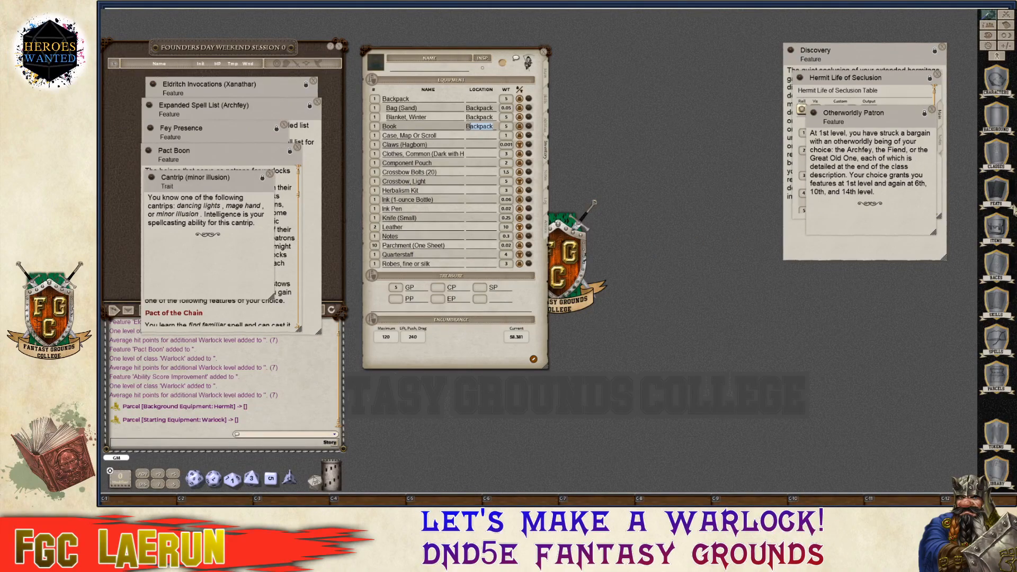
Search the Items list for "pouch" and add the Player's Handbook Pouch to the character's inventory.
{"action": "left_click", "coordinate": [1008, 233]}
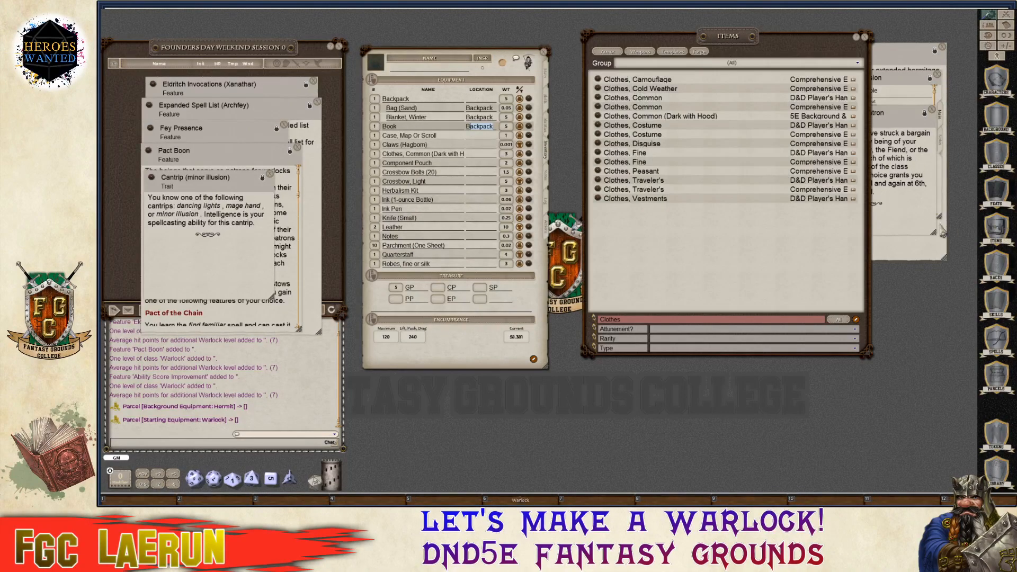
{"action": "double_click", "coordinate": [618, 320]}
{"action": "type", "text": "pouch"}
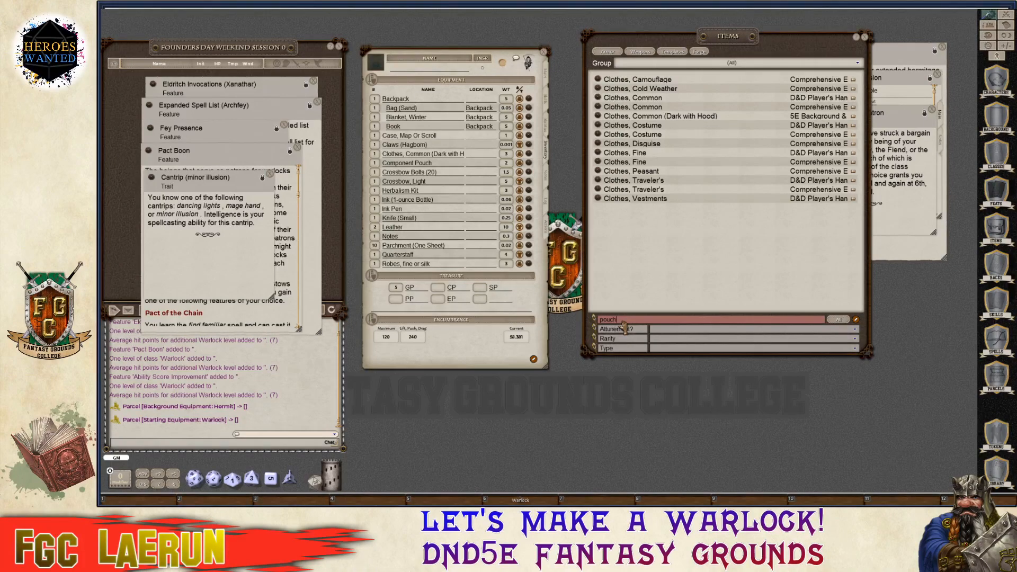
{"action": "key", "text": "Return"}
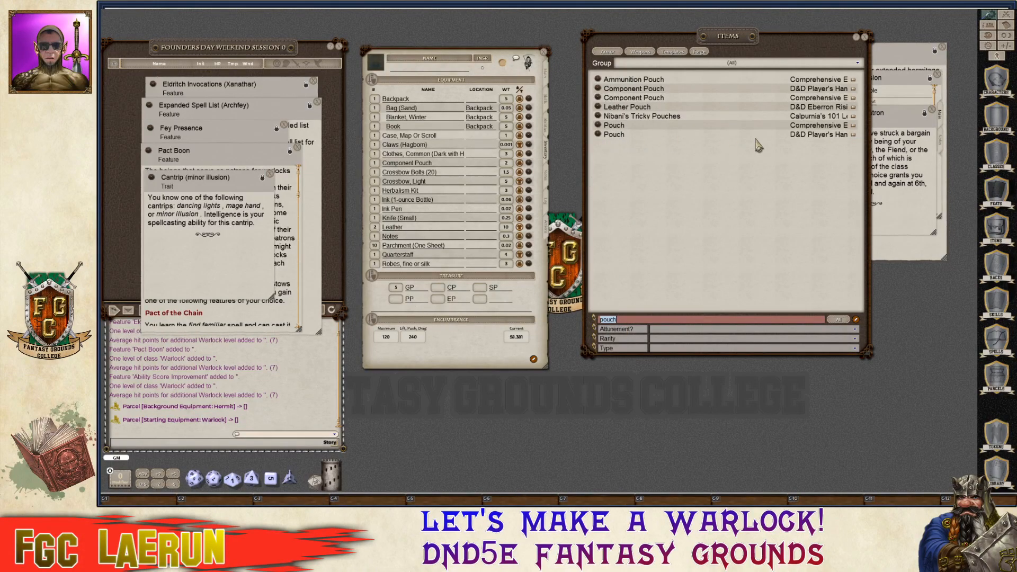
{"action": "left_click_drag", "start_coordinate": [613, 139], "coordinate": [409, 180]}
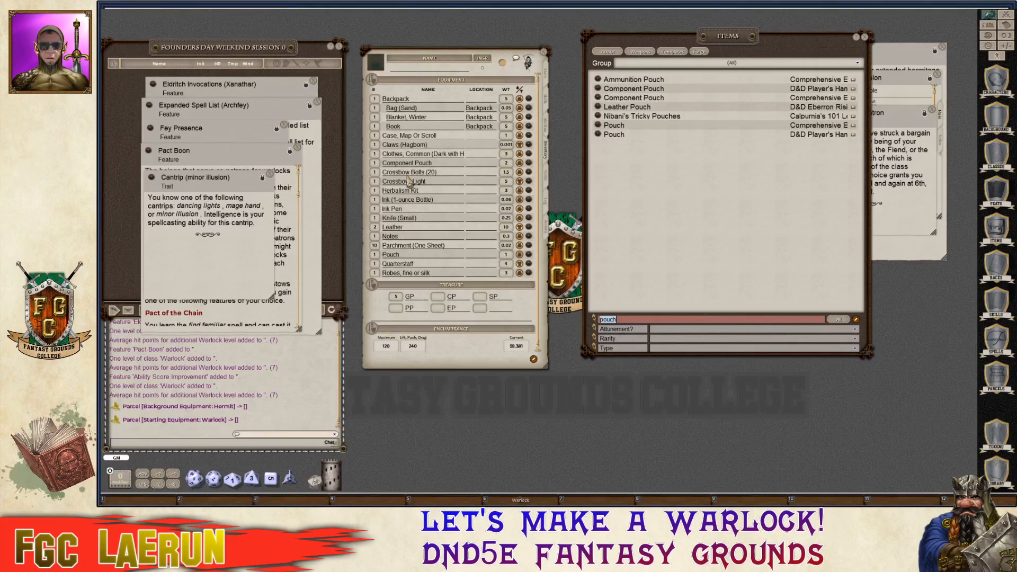
Search the Items list for "kit" and look through the available kits.
{"action": "left_click", "coordinate": [625, 320]}
{"action": "key", "text": "BackSpace"}
{"action": "key", "text": "ctrl"}
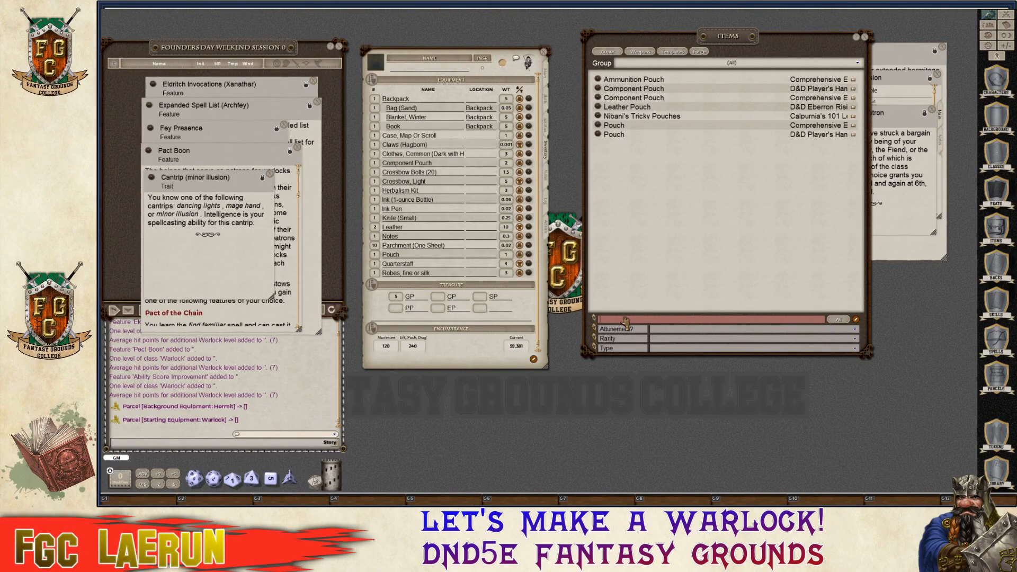
{"action": "type", "text": "kit"}
{"action": "scroll", "coordinate": [646, 227], "scroll_direction": "down", "scroll_amount": 3}
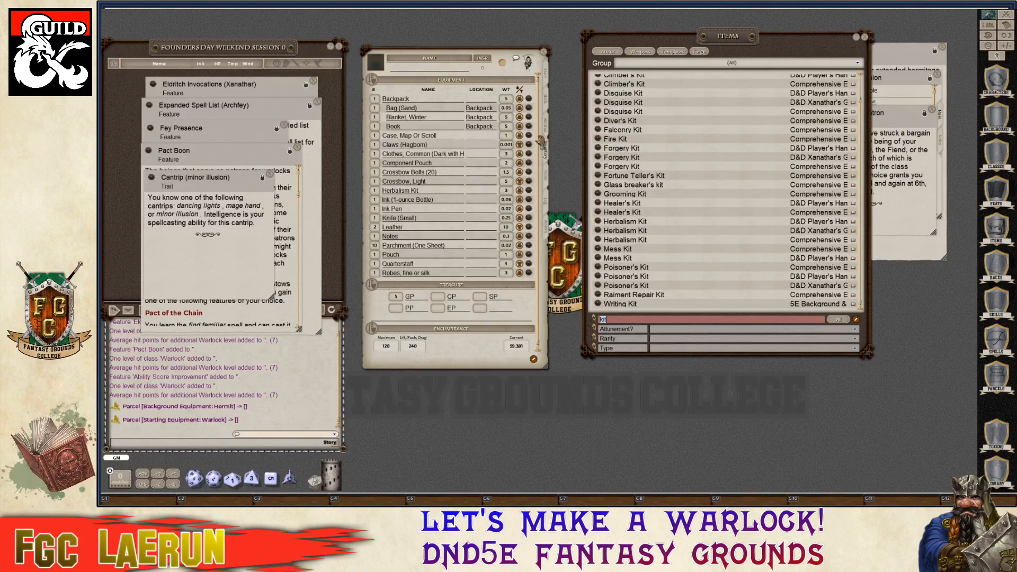
Check the character's skills and tool proficiencies against the Herbalism Kit description, return to the inventory, and close the kit record and Items list.
{"action": "key", "text": "ctrl"}
{"action": "left_click", "coordinate": [546, 100]}
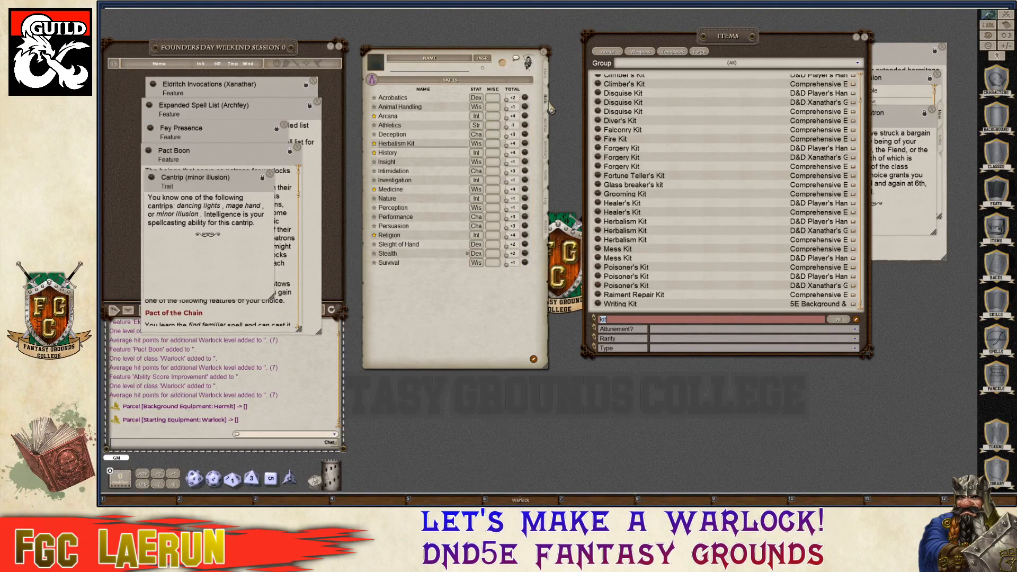
{"action": "key", "text": "ctrl"}
{"action": "left_click", "coordinate": [548, 127]}
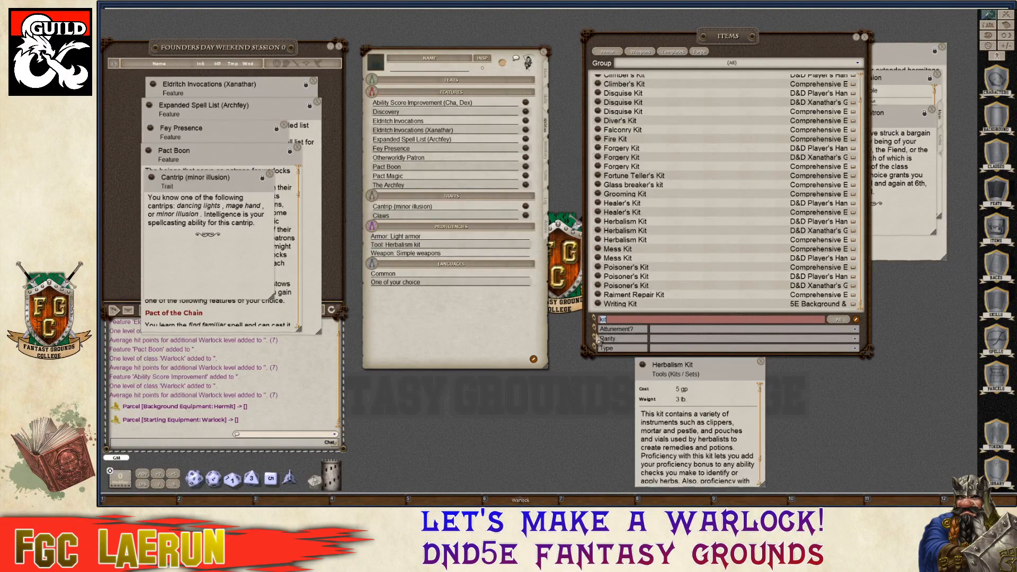
{"action": "left_click", "coordinate": [546, 153]}
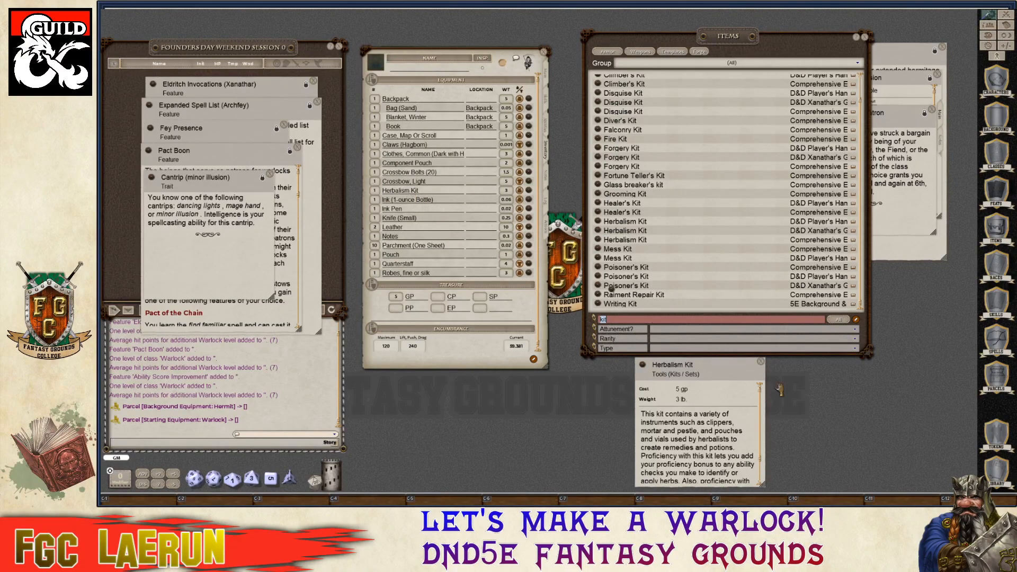
{"action": "left_click_drag", "start_coordinate": [765, 373], "coordinate": [897, 357]}
{"action": "left_click", "coordinate": [893, 347]}
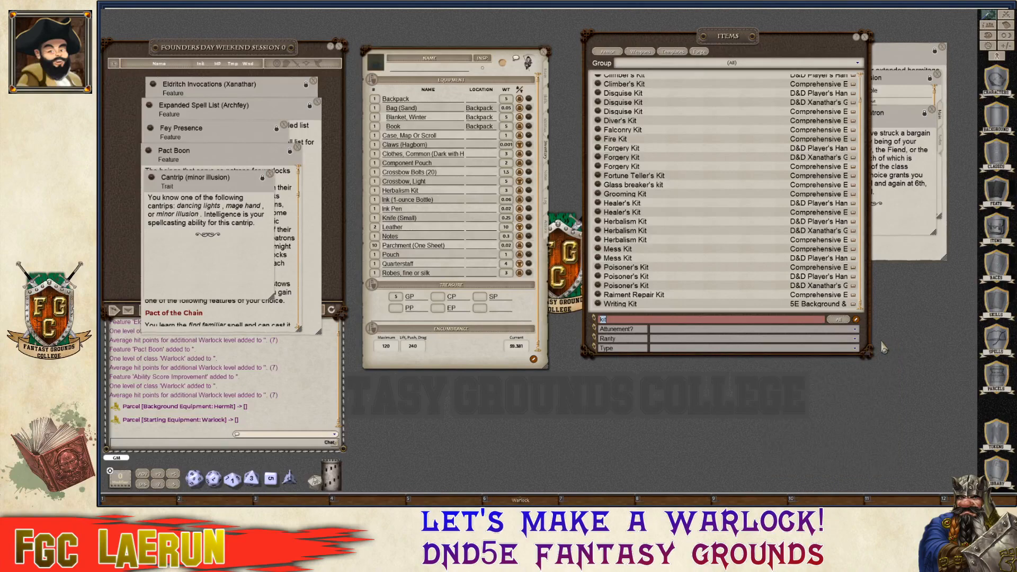
{"action": "left_click", "coordinate": [865, 38]}
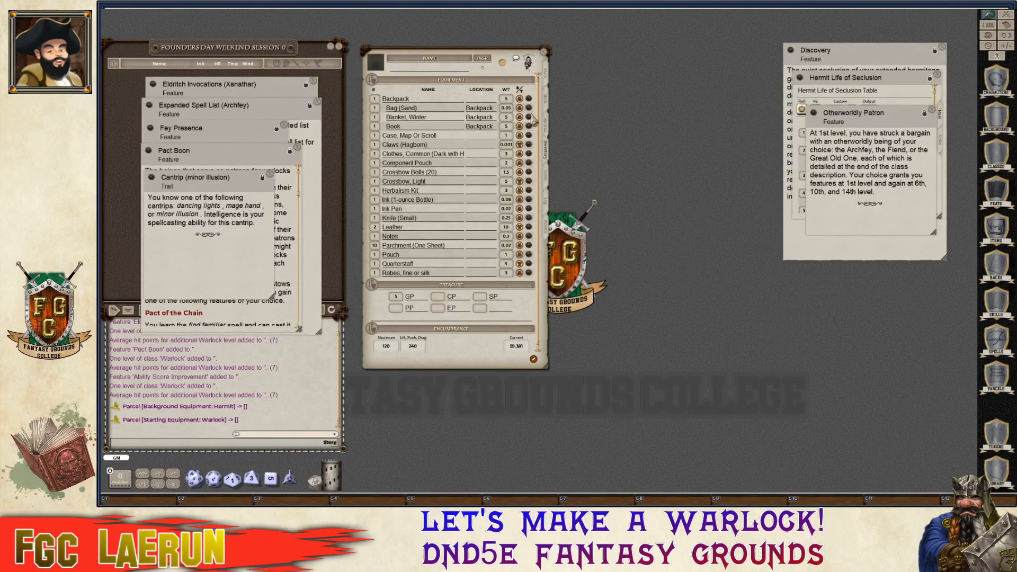
Set the Herbalism Kit's location in the inventory to "Pouch".
{"action": "left_click", "coordinate": [476, 136]}
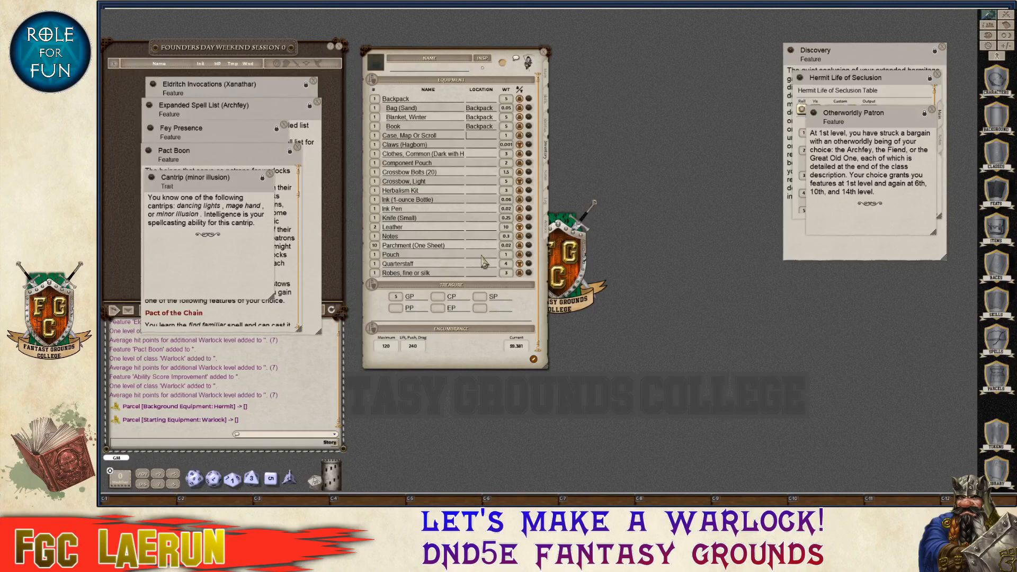
{"action": "left_click", "coordinate": [481, 255]}
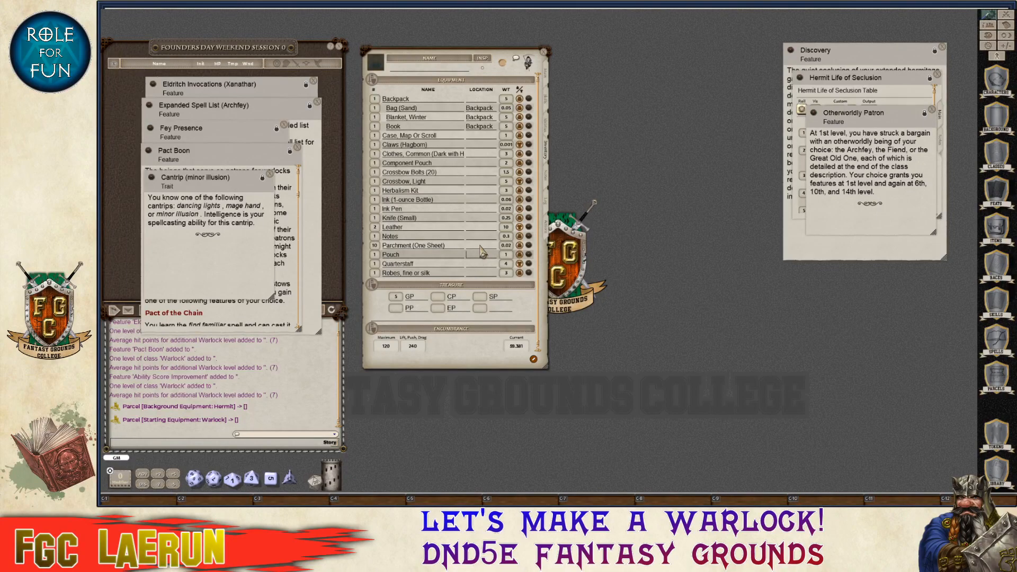
{"action": "left_click", "coordinate": [488, 191]}
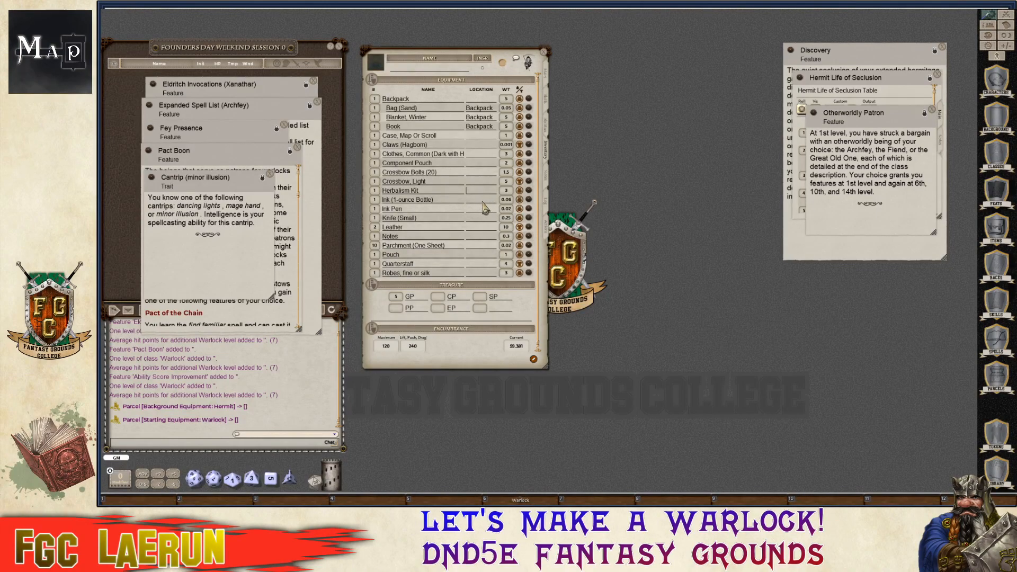
{"action": "left_click", "coordinate": [482, 201]}
{"action": "key", "text": "shift"}
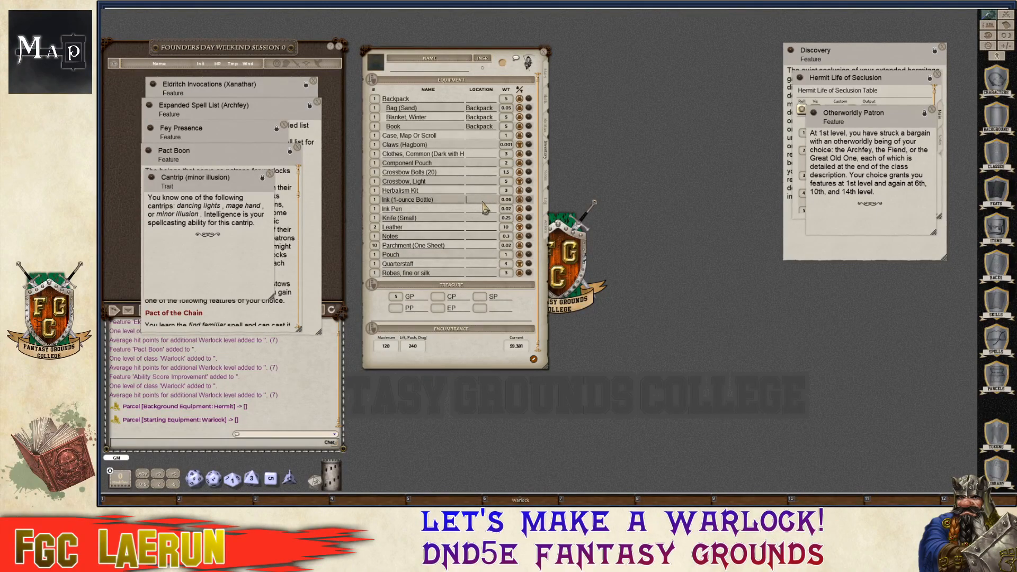
{"action": "left_click", "coordinate": [486, 192]}
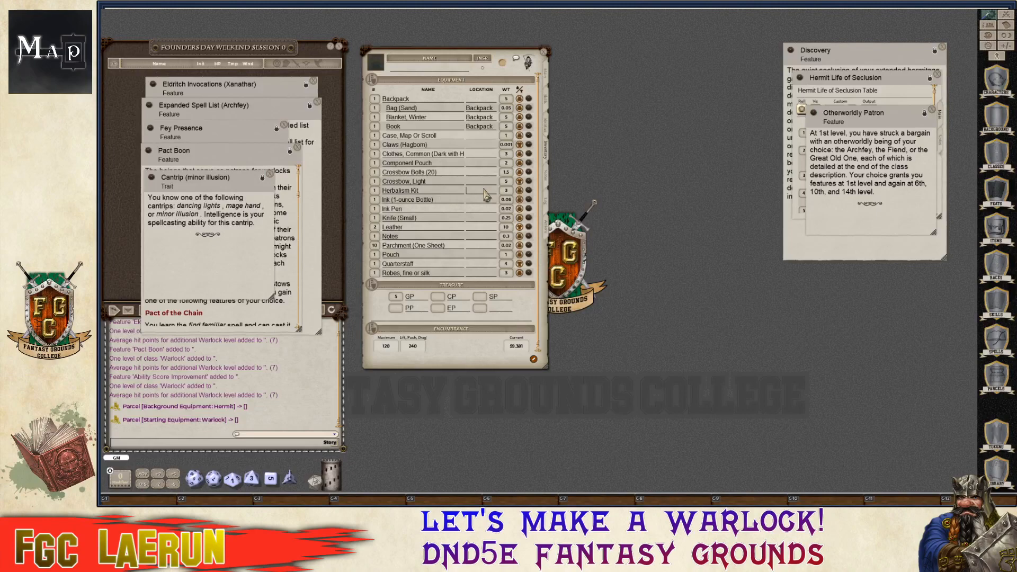
{"action": "type", "text": "Pouch"}
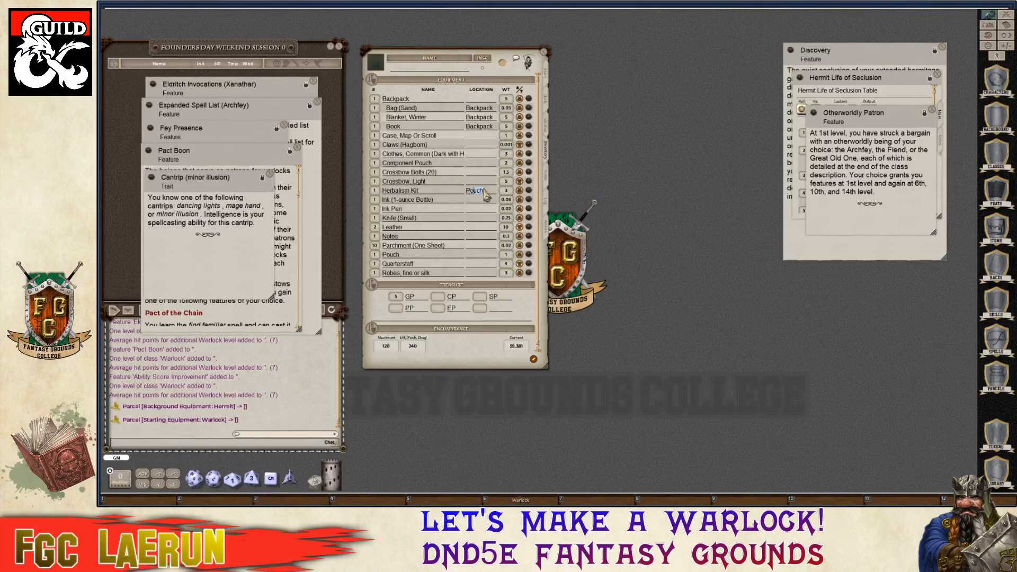
Set the Knife (Small)'s location in the inventory to "Pouch".
{"action": "left_click", "coordinate": [482, 220]}
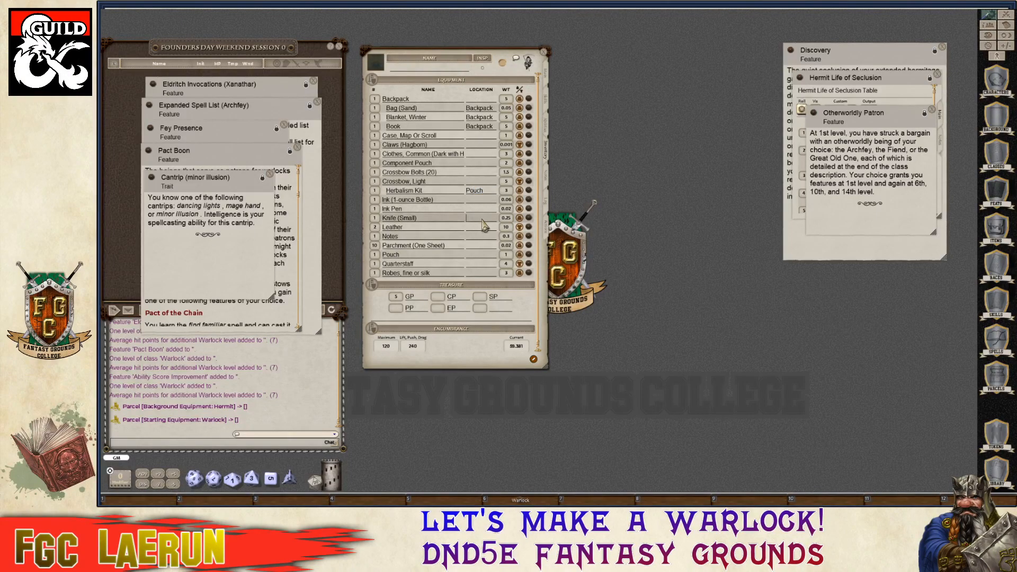
{"action": "type", "text": "Ou"}
{"action": "type", "text": "Pouch"}
{"action": "left_click", "coordinate": [426, 204]}
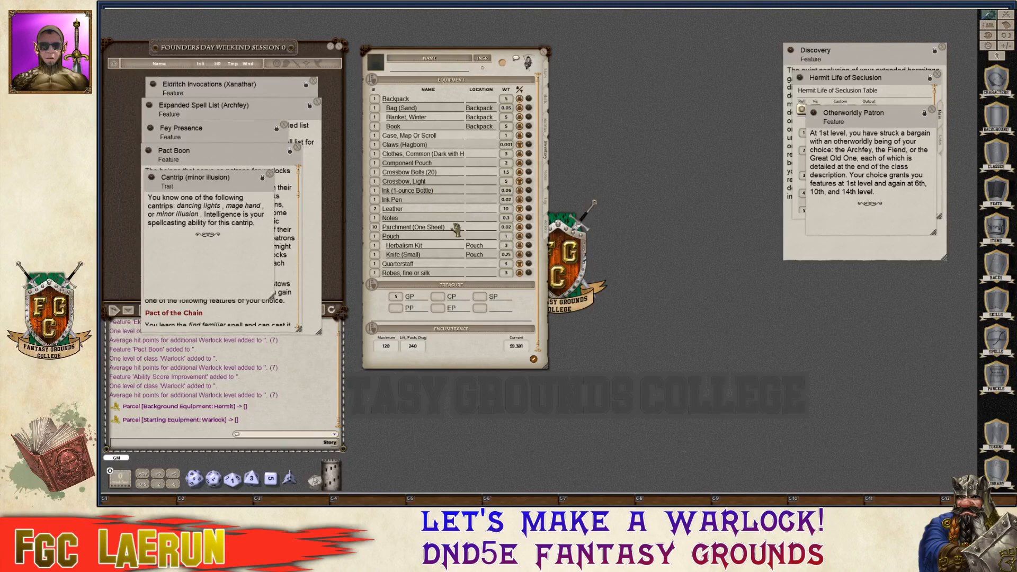
Search the Items list for "case" and add the Case, Crossbow Bolt to the character's inventory.
{"action": "key", "text": "ctrl"}
{"action": "left_click", "coordinate": [484, 173]}
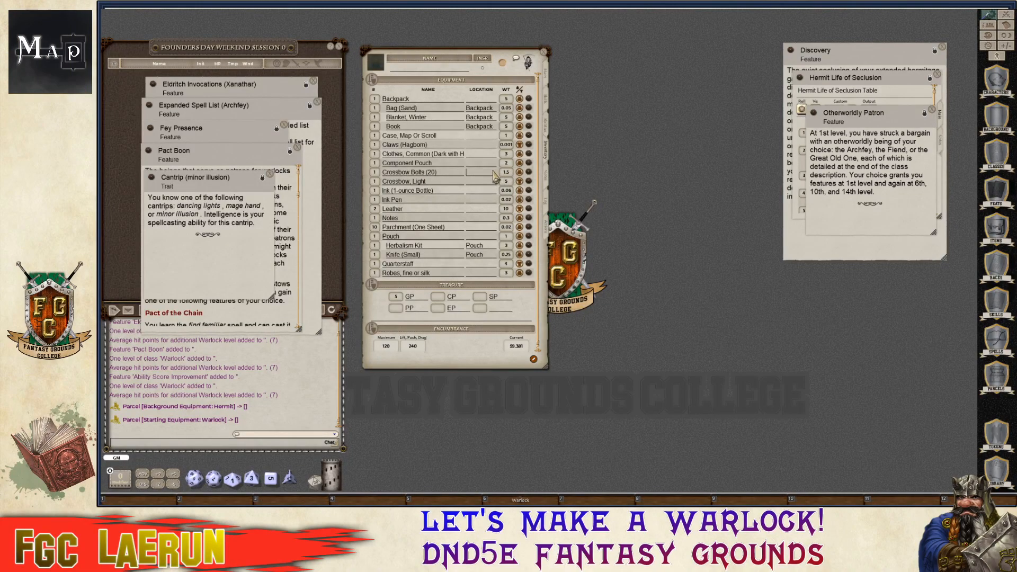
{"action": "key", "text": "ctrl"}
{"action": "left_click", "coordinate": [997, 226]}
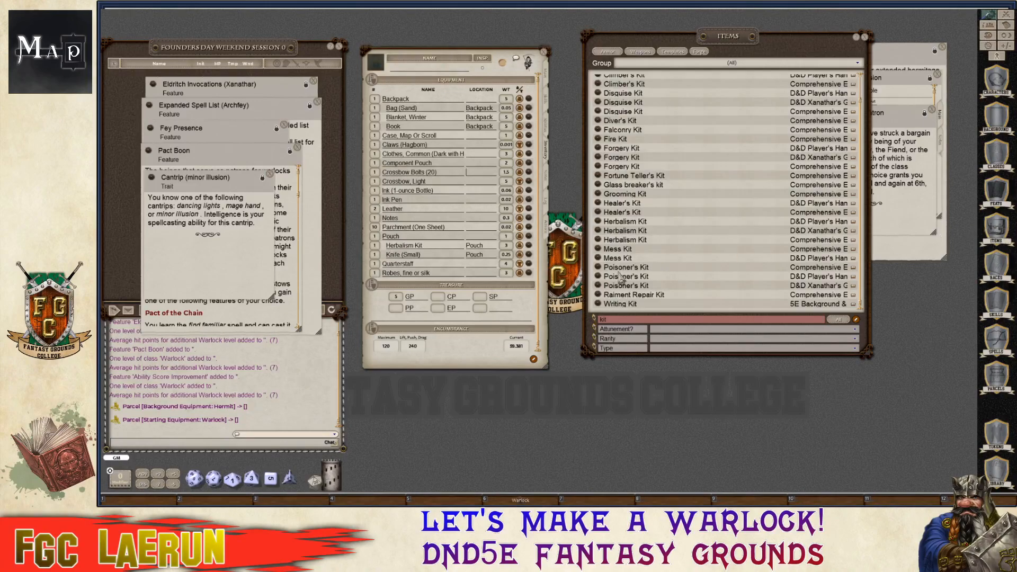
{"action": "left_click", "coordinate": [618, 319]}
{"action": "type", "text": "case"}
{"action": "key", "text": "Return"}
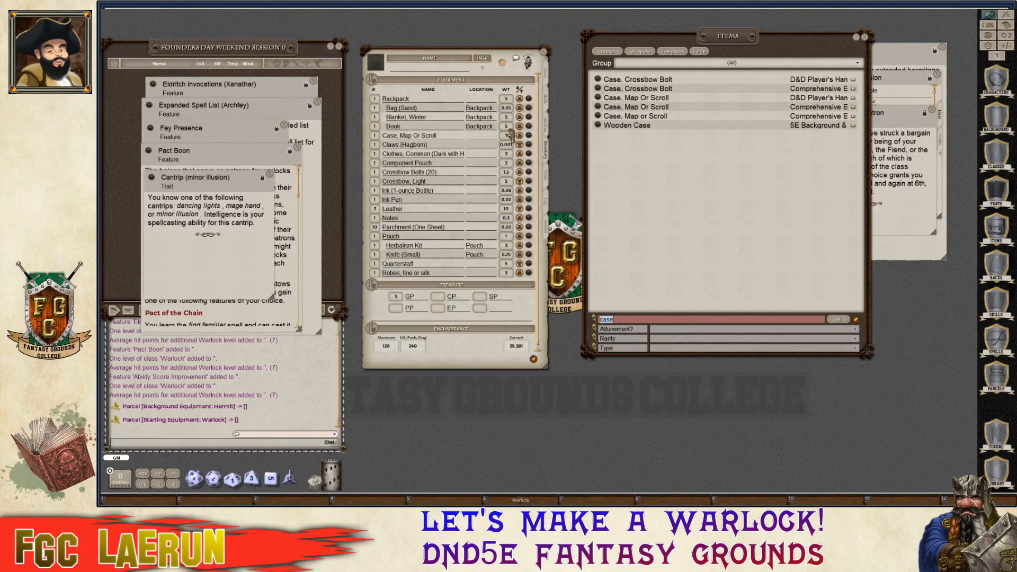
{"action": "left_click_drag", "start_coordinate": [405, 186], "coordinate": [406, 187]}
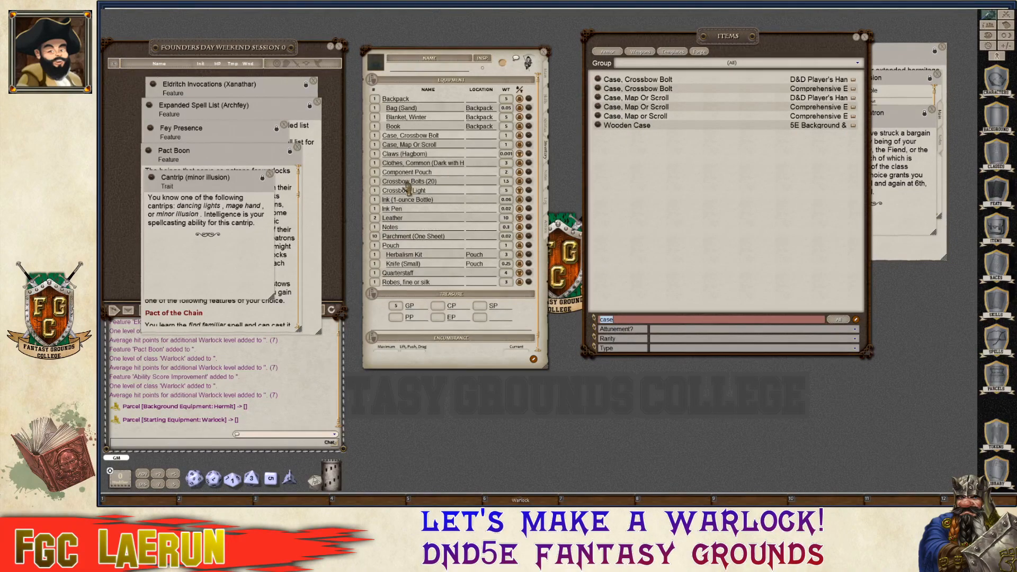
Set the location of the Crossbow Bolts (20) to the crossbow bolt case.
{"action": "left_click", "coordinate": [485, 140]}
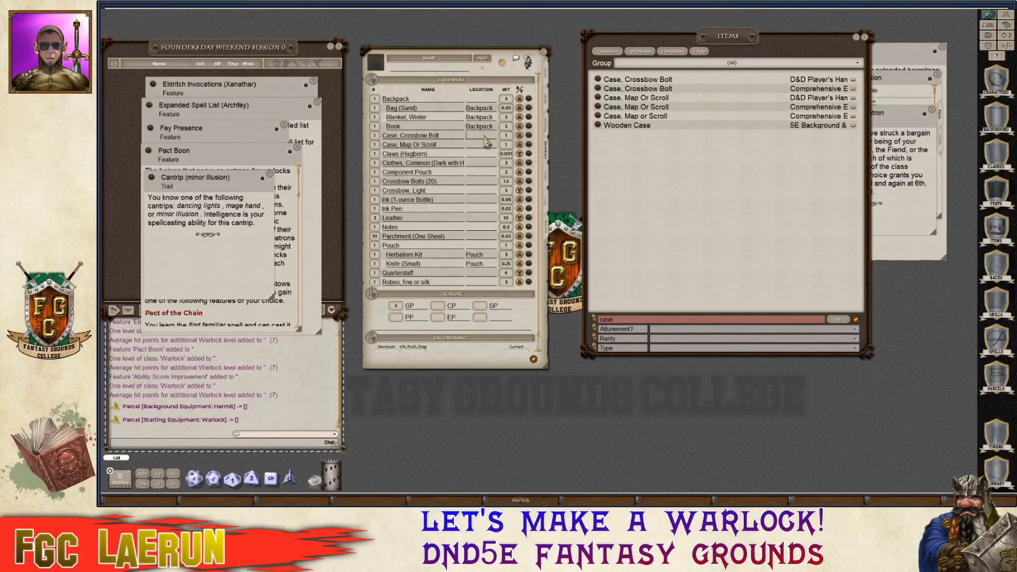
{"action": "left_click", "coordinate": [481, 181]}
{"action": "type", "text": "Case"}
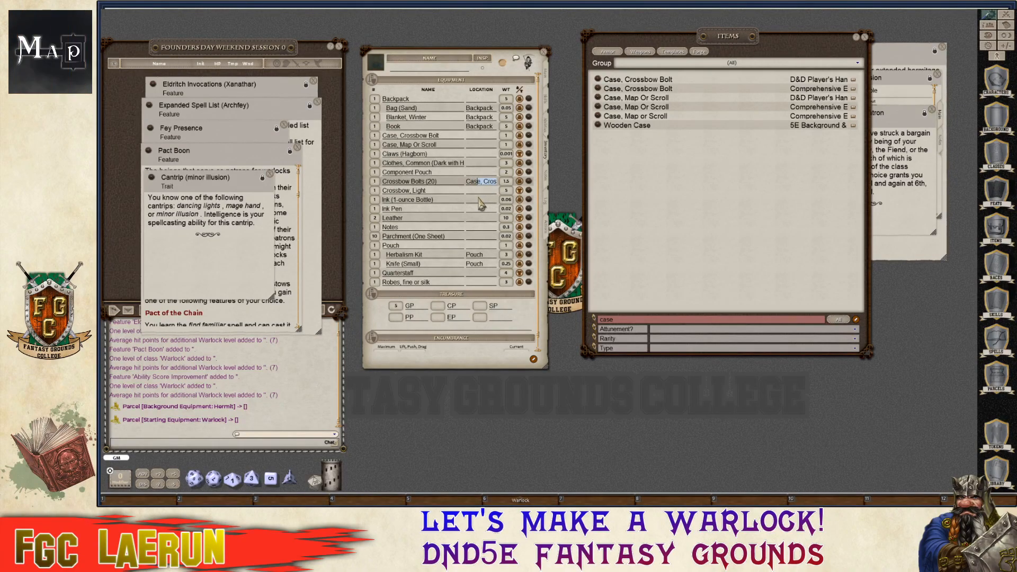
{"action": "key", "text": "Return"}
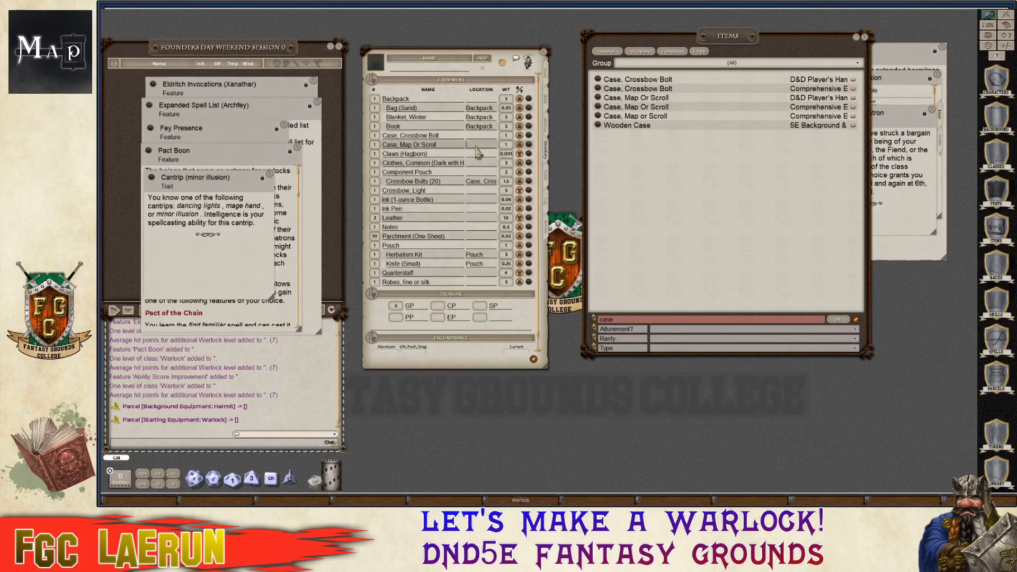
Set the location of the Case, Map Or Scroll and the common clothes to "Backpack".
{"action": "type", "text": "Backpack"}
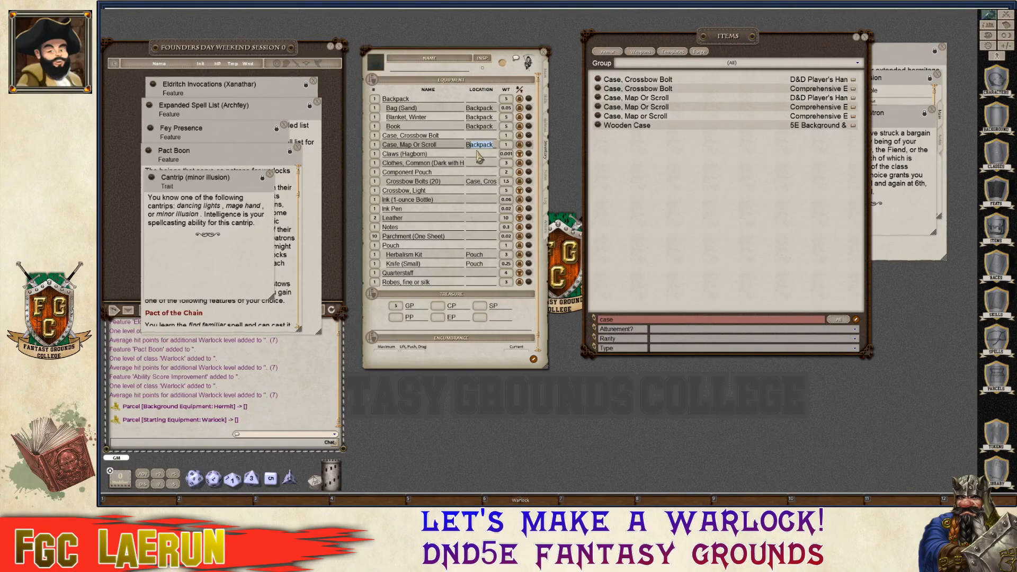
{"action": "key", "text": "Return"}
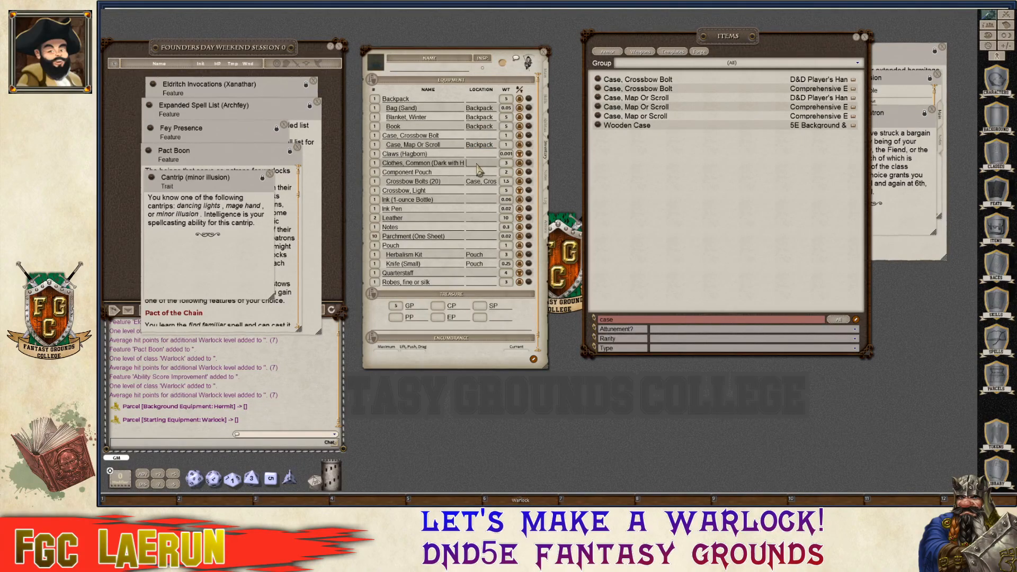
{"action": "left_click", "coordinate": [486, 138]}
{"action": "left_click", "coordinate": [427, 119]}
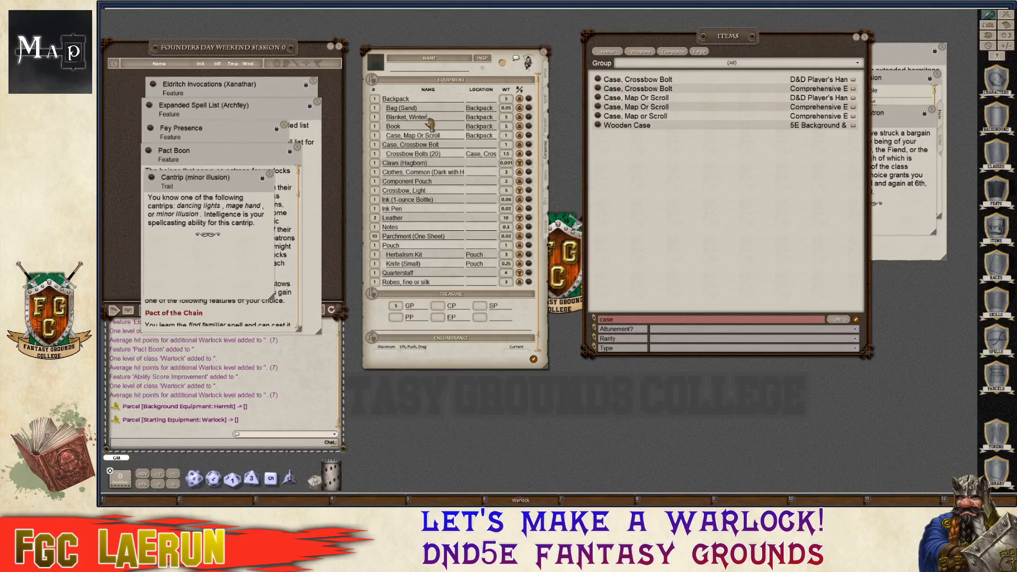
{"action": "left_click", "coordinate": [471, 162]}
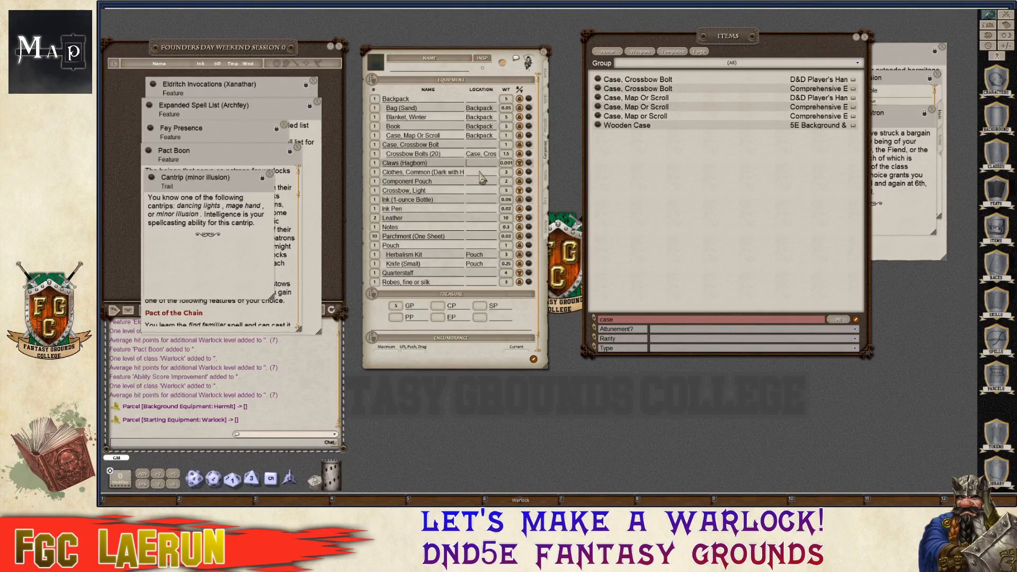
{"action": "left_click", "coordinate": [479, 173]}
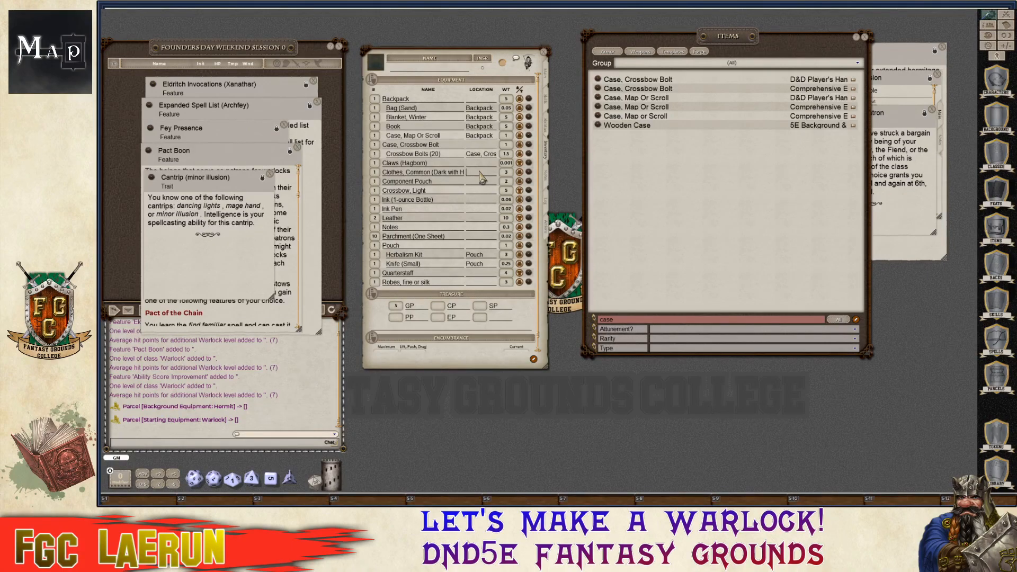
{"action": "type", "text": "Backpack"}
{"action": "key", "text": "Tab"}
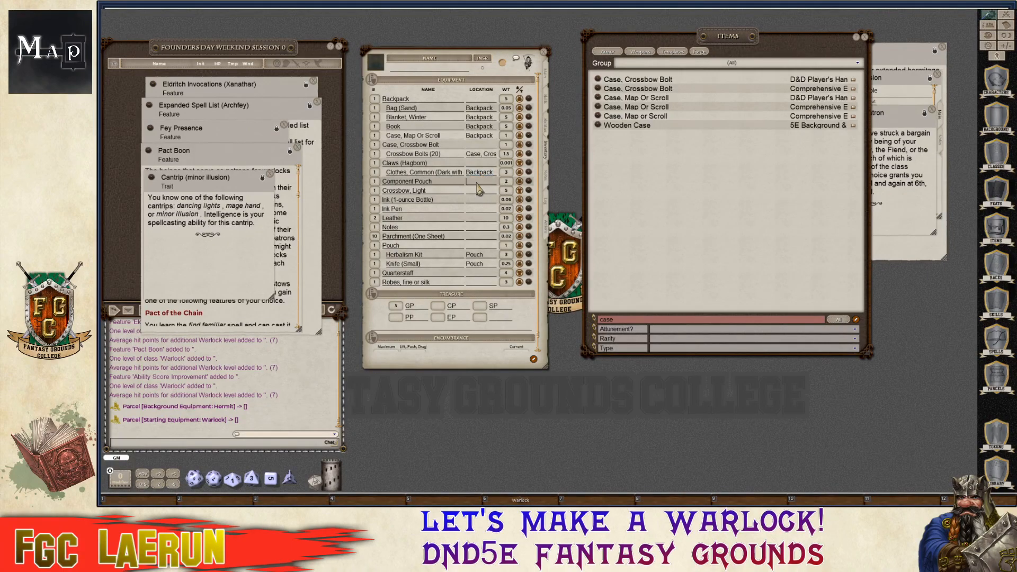
Set the Component Pouch's location in the inventory to "Pouch".
{"action": "type", "text": "O"}
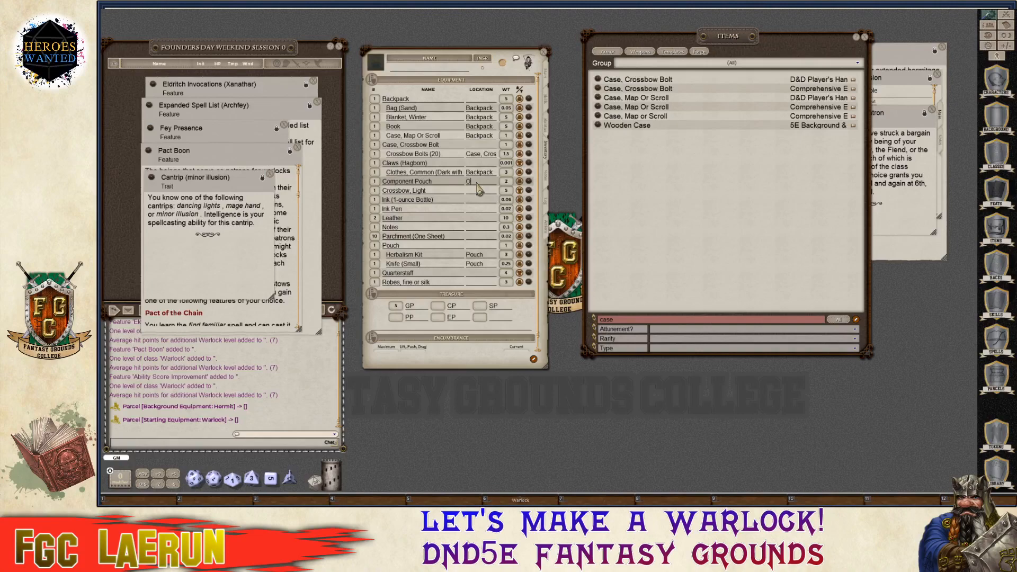
{"action": "type", "text": "Pouch"}
{"action": "key", "text": "Tab"}
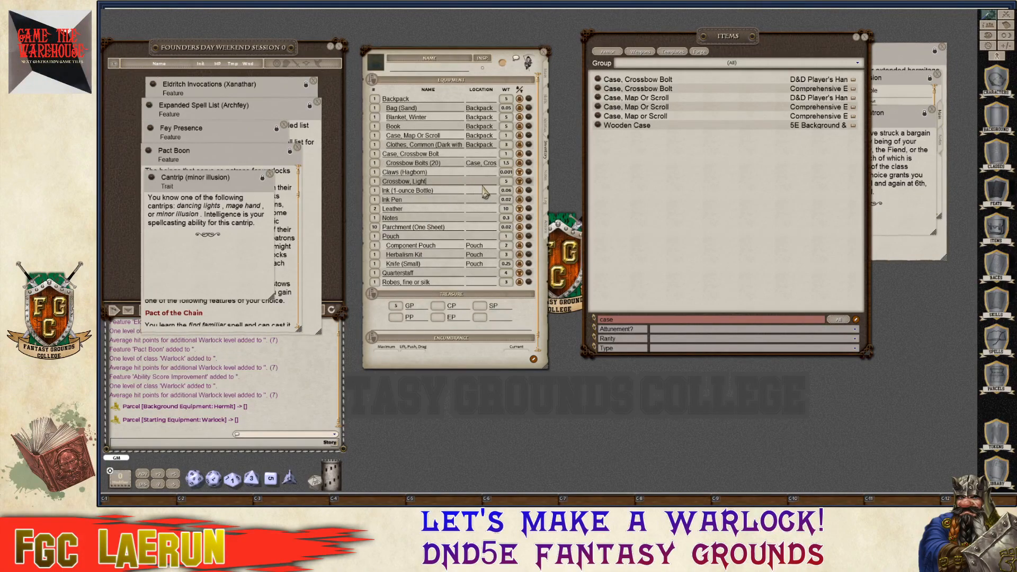
Set the location of the Ink (1-ounce Bottle), Ink Pen, Notes and Parchment (One Sheet) to "Backpack".
{"action": "left_click", "coordinate": [484, 191]}
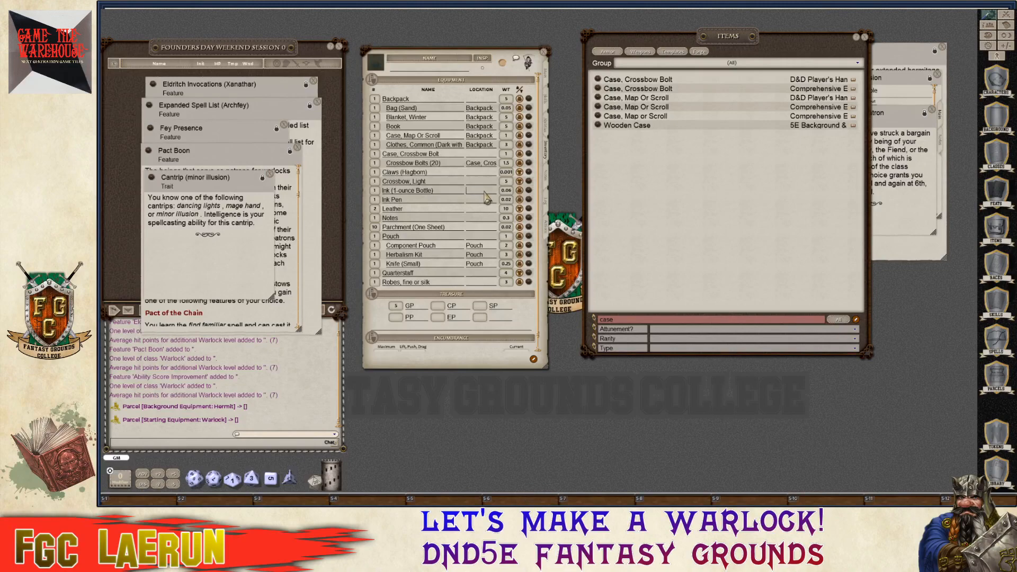
{"action": "type", "text": "B"}
{"action": "key", "text": "Tab"}
{"action": "type", "text": "B"}
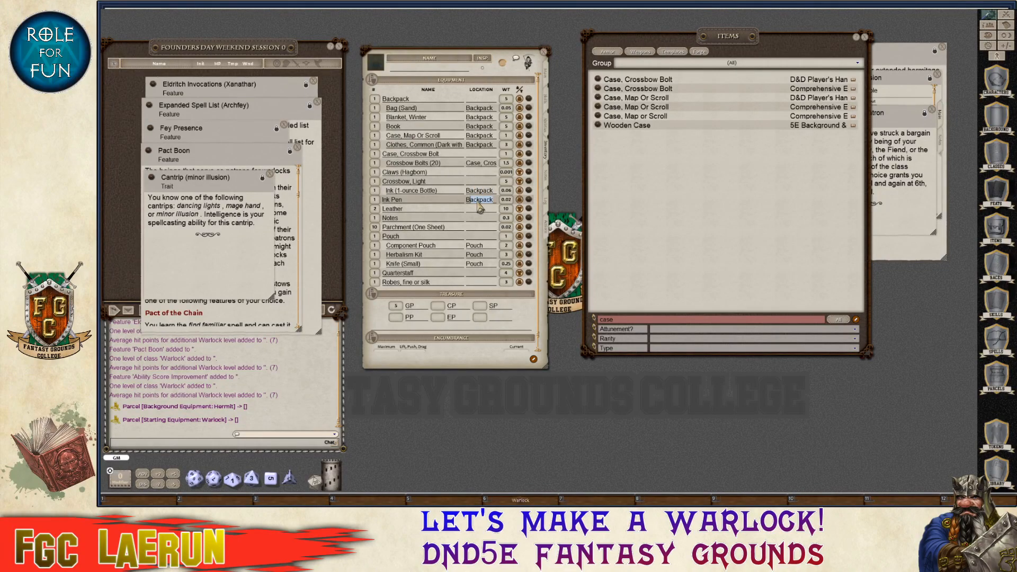
{"action": "key", "text": "Tab"}
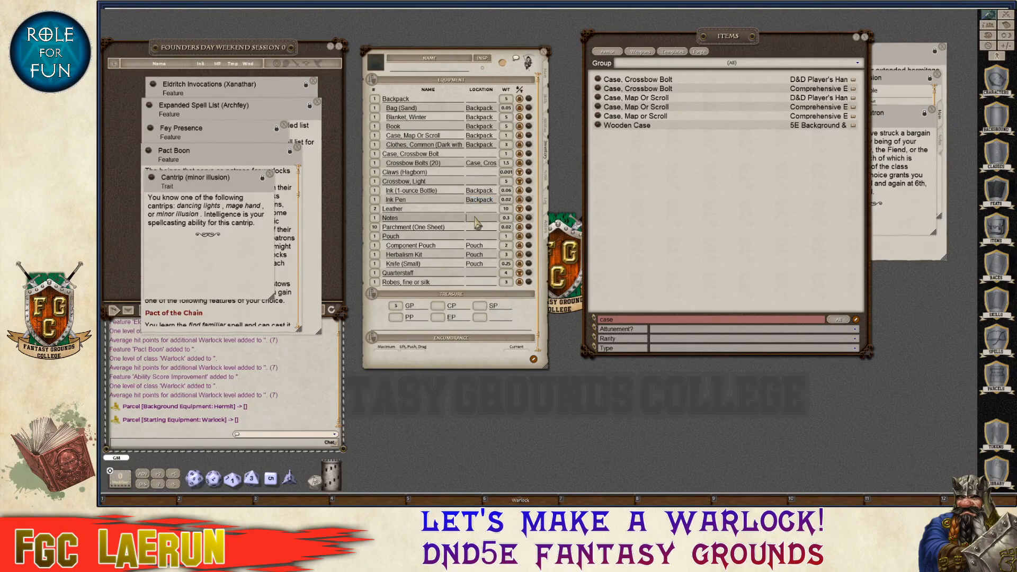
{"action": "type", "text": "Backpack"}
{"action": "key", "text": "Tab"}
{"action": "key", "text": "shift"}
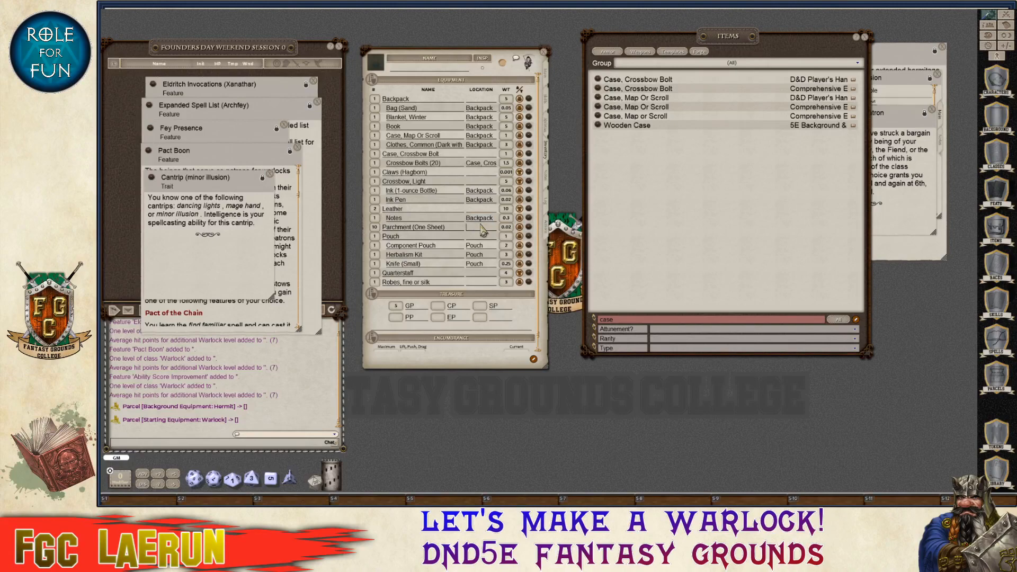
{"action": "type", "text": "Backpack"}
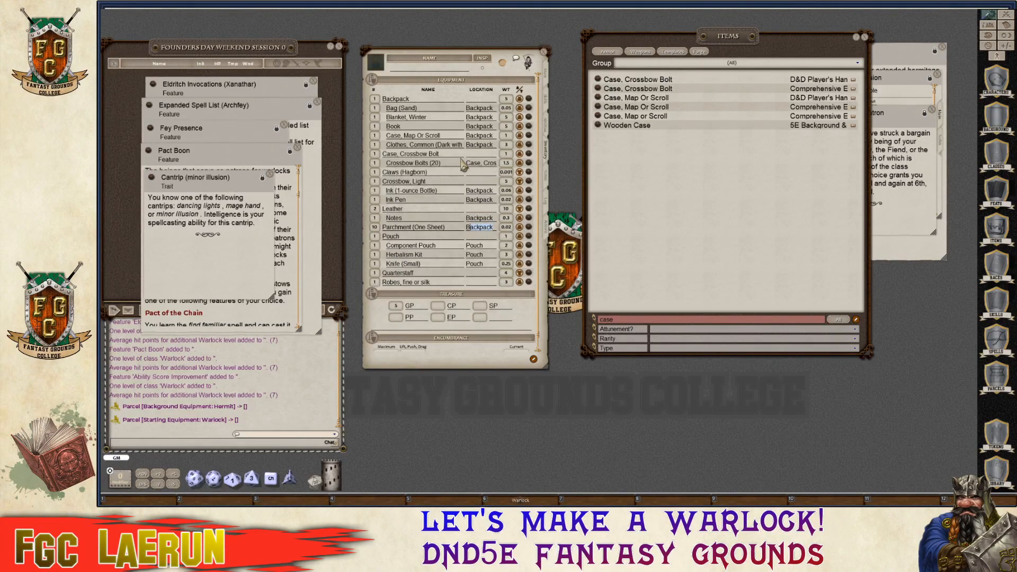
{"action": "key", "text": "Tab"}
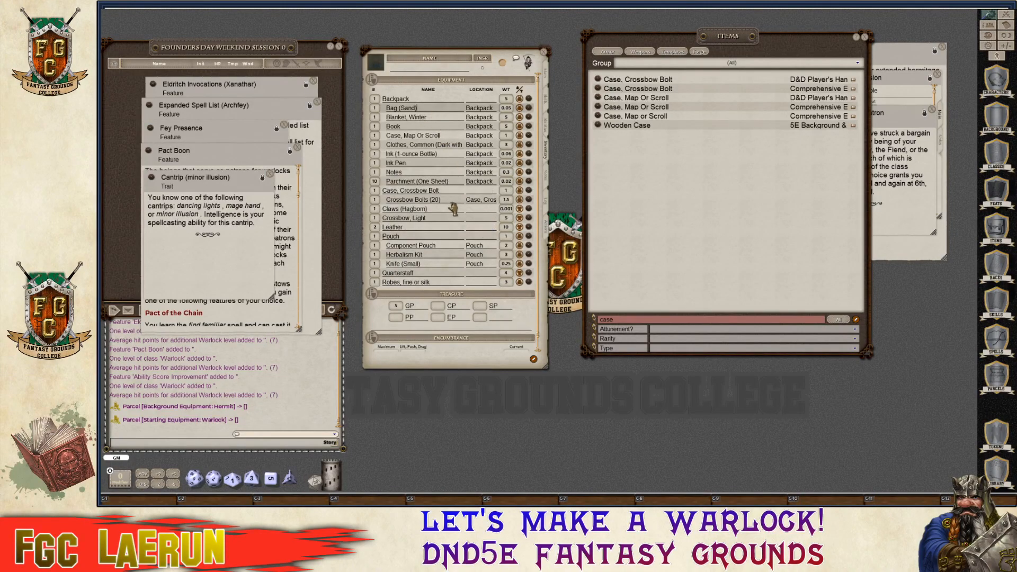
Reduce the quantity of Leather to 1 and check the sorted inventory and its encumbrance.
{"action": "key", "text": "ctrl"}
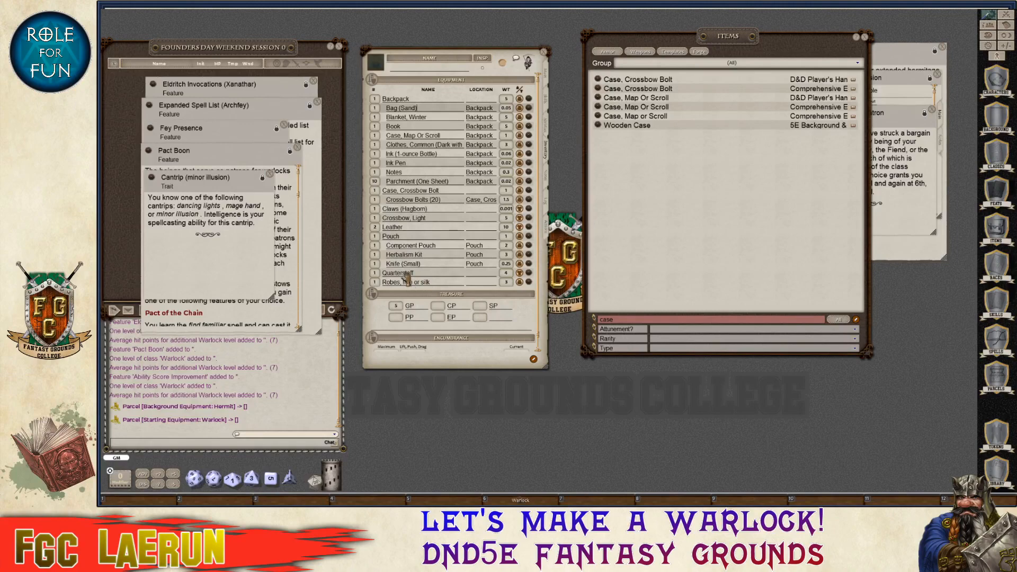
{"action": "key", "text": "ctrl"}
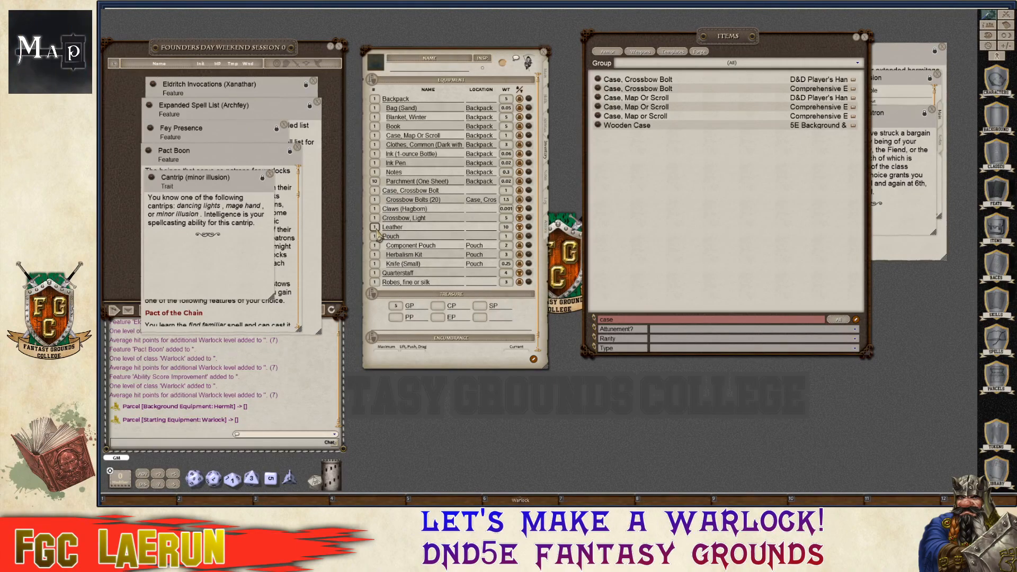
{"action": "left_click", "coordinate": [419, 218]}
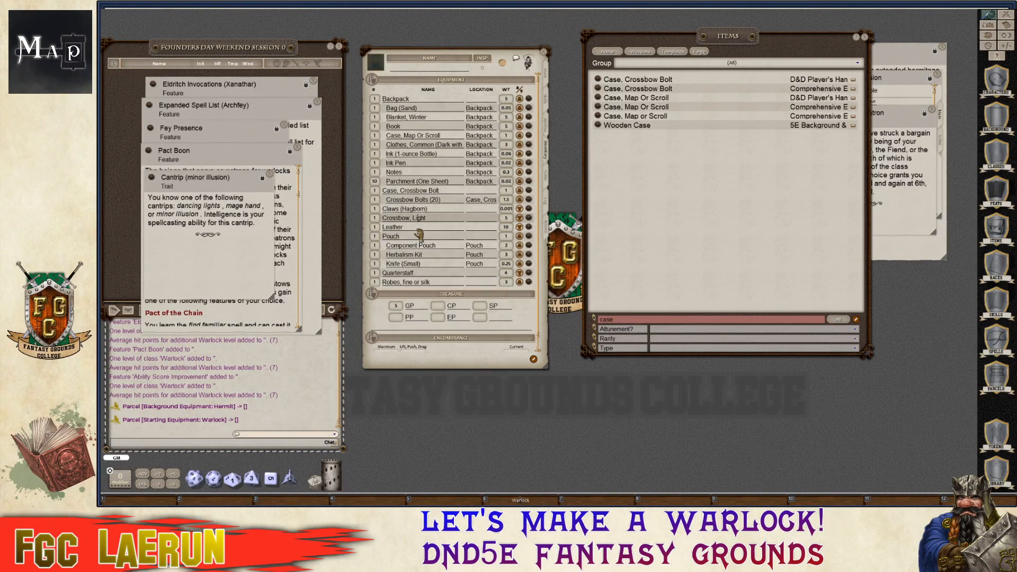
{"action": "key", "text": "ctrl"}
{"action": "key", "text": "ctrl"}
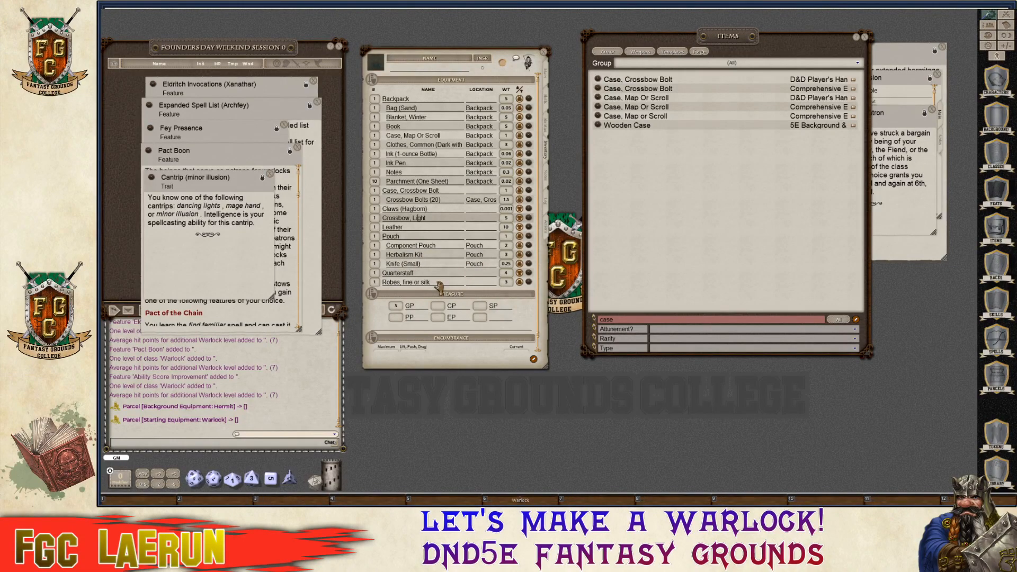
{"action": "left_click", "coordinate": [450, 145]}
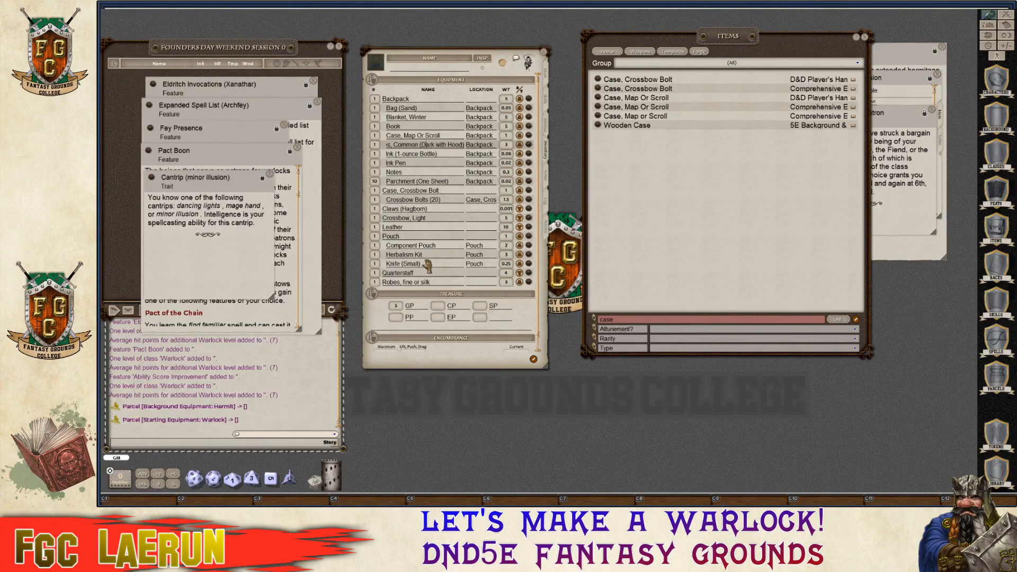
{"action": "scroll", "coordinate": [509, 313], "scroll_direction": "down", "scroll_amount": 1}
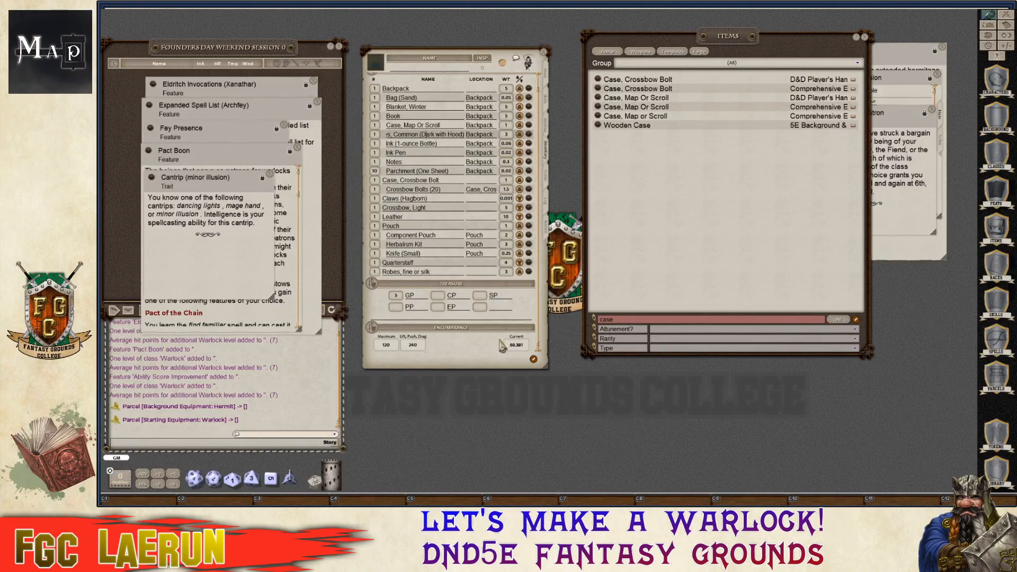
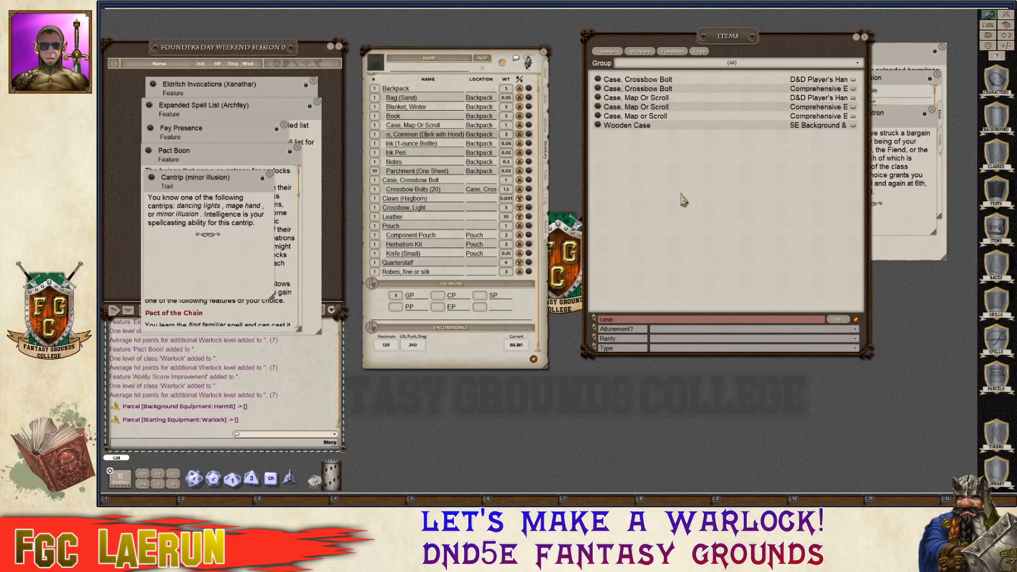
Search the Items list for "healing" and add a Potion of Healing to the character's inventory.
{"action": "left_click", "coordinate": [633, 320]}
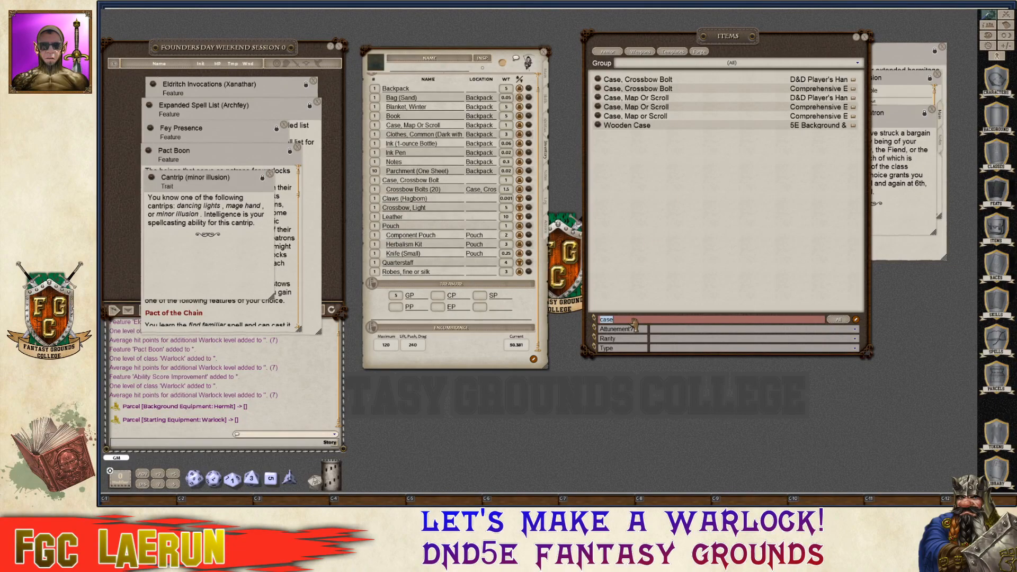
{"action": "type", "text": "healing"}
{"action": "key", "text": "Return"}
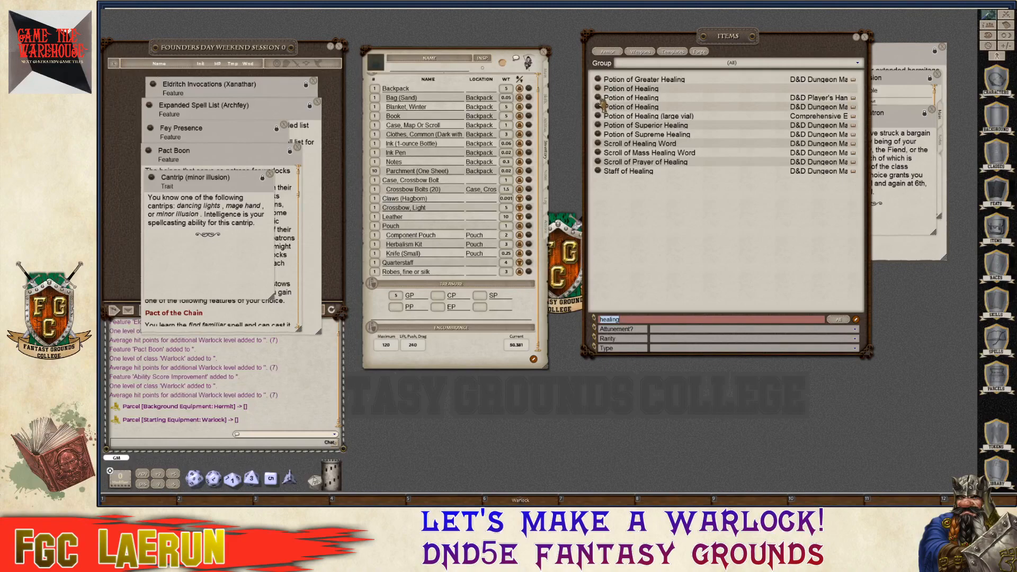
{"action": "mouse_move", "coordinate": [602, 102]}
{"action": "left_mouse_down"}
{"action": "mouse_move", "coordinate": [389, 188]}
{"action": "mouse_move", "coordinate": [397, 198]}
{"action": "left_mouse_up"}
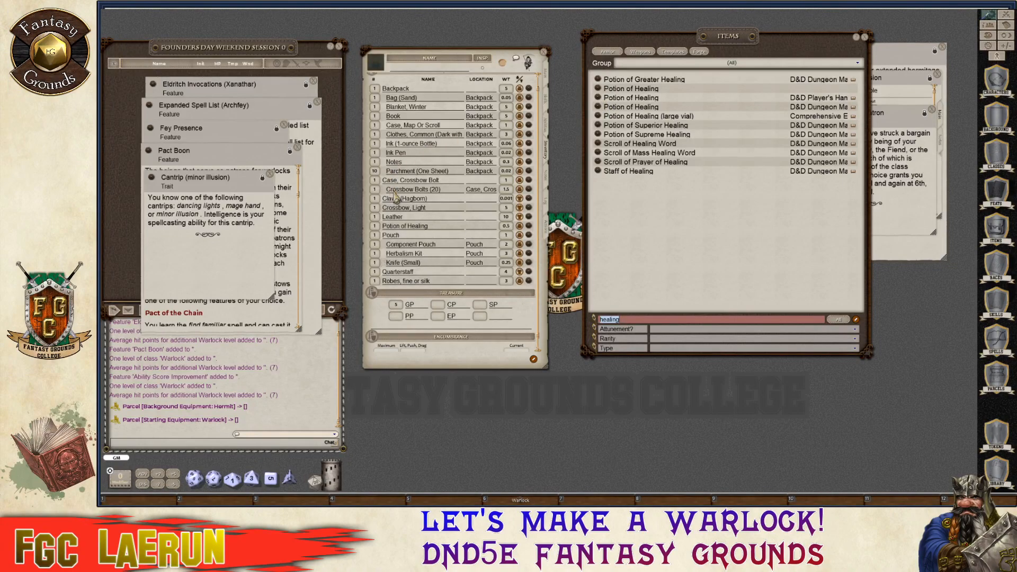
Set the Potion of Healing's location in the inventory to "Pouch".
{"action": "left_click", "coordinate": [488, 232]}
{"action": "type", "text": "Pouch"}
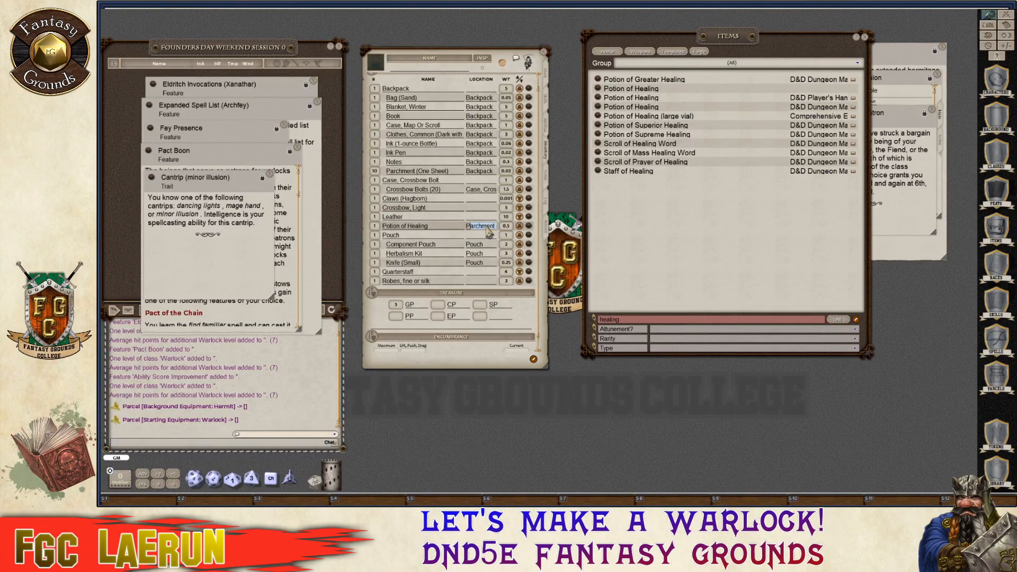
{"action": "left_click", "coordinate": [420, 220]}
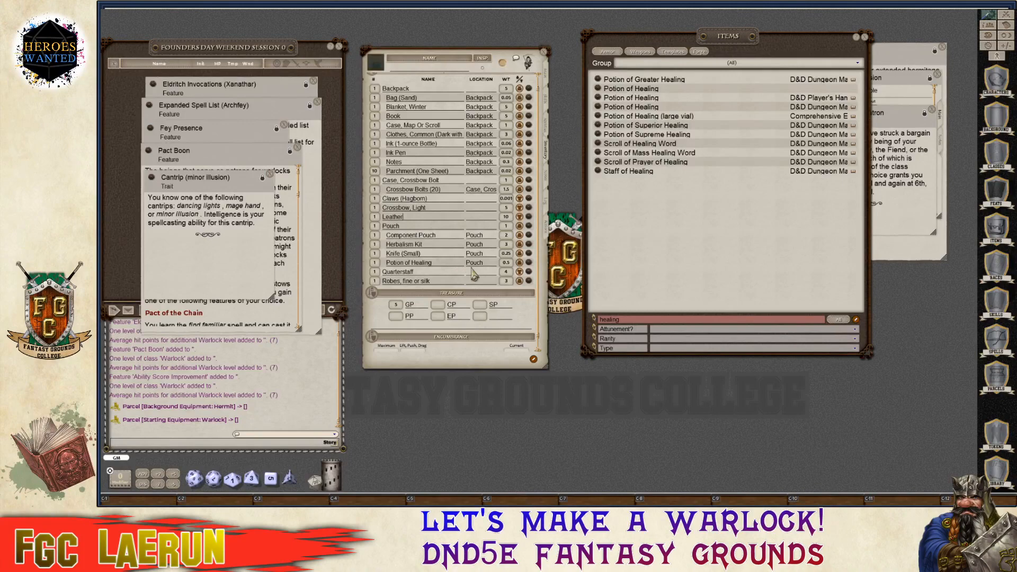
Check the encumbrance section below the character's inventory and close the Items list.
{"action": "key", "text": "ctrl"}
{"action": "scroll", "coordinate": [465, 243], "scroll_direction": "down", "scroll_amount": 1}
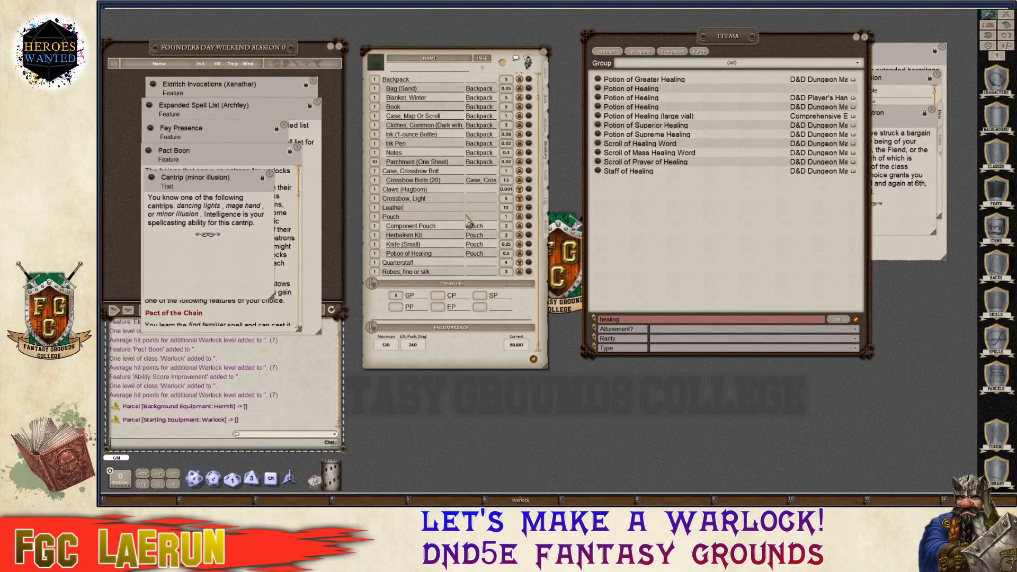
{"action": "scroll", "coordinate": [462, 216], "scroll_direction": "up", "scroll_amount": 1}
{"action": "key", "text": "ctrl"}
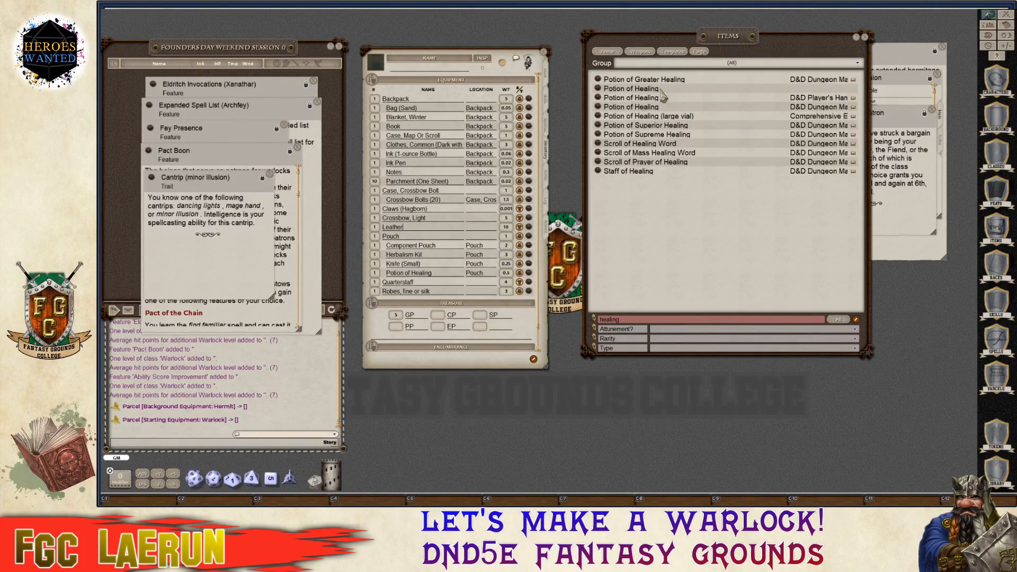
{"action": "left_click", "coordinate": [865, 37]}
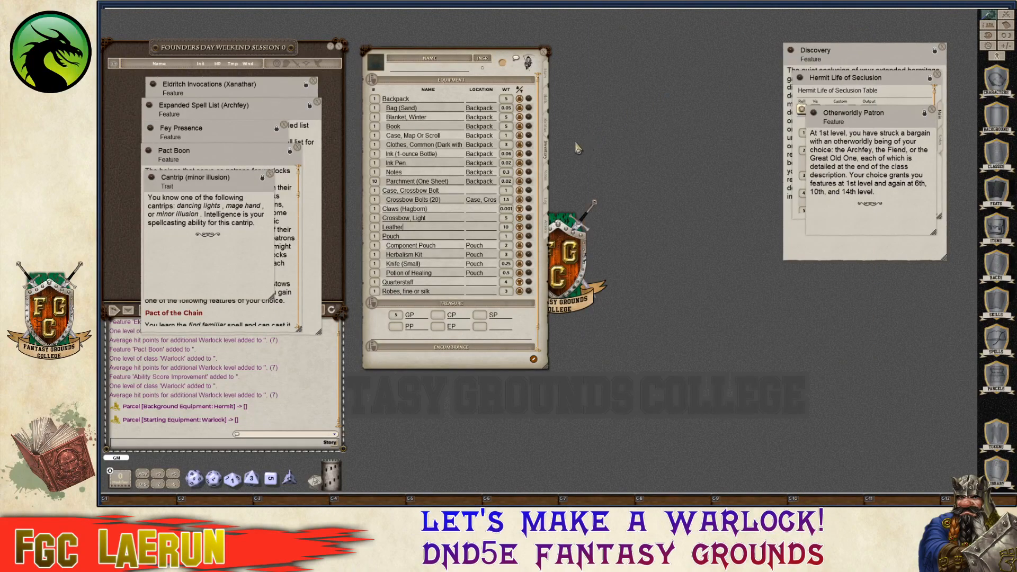
Set the character's gender to "Female" and alignment to "Neutral Evil" in the character notes.
{"action": "left_click", "coordinate": [543, 180]}
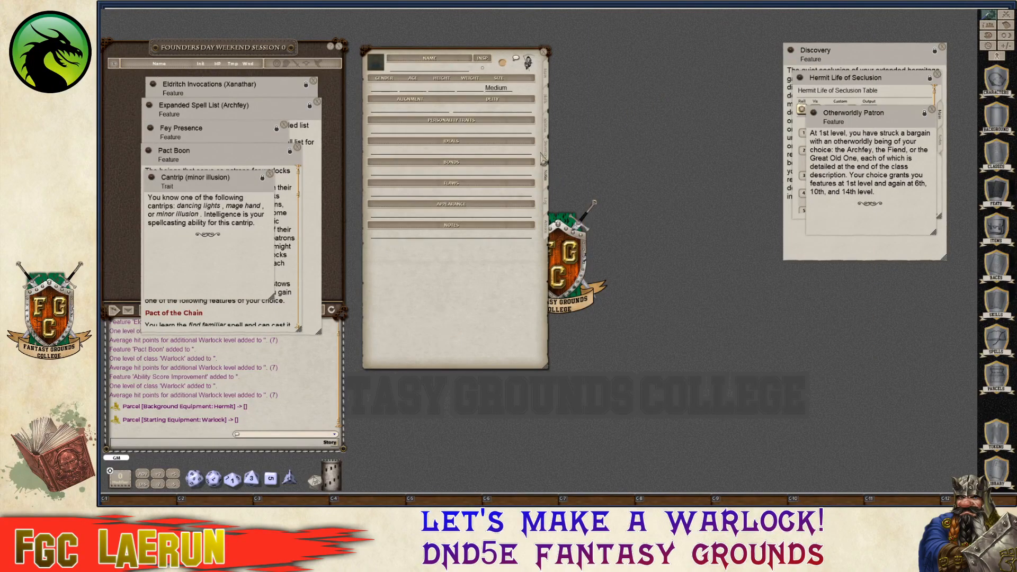
{"action": "left_click", "coordinate": [392, 91]}
{"action": "key", "text": "shift"}
{"action": "type", "text": "Femal"}
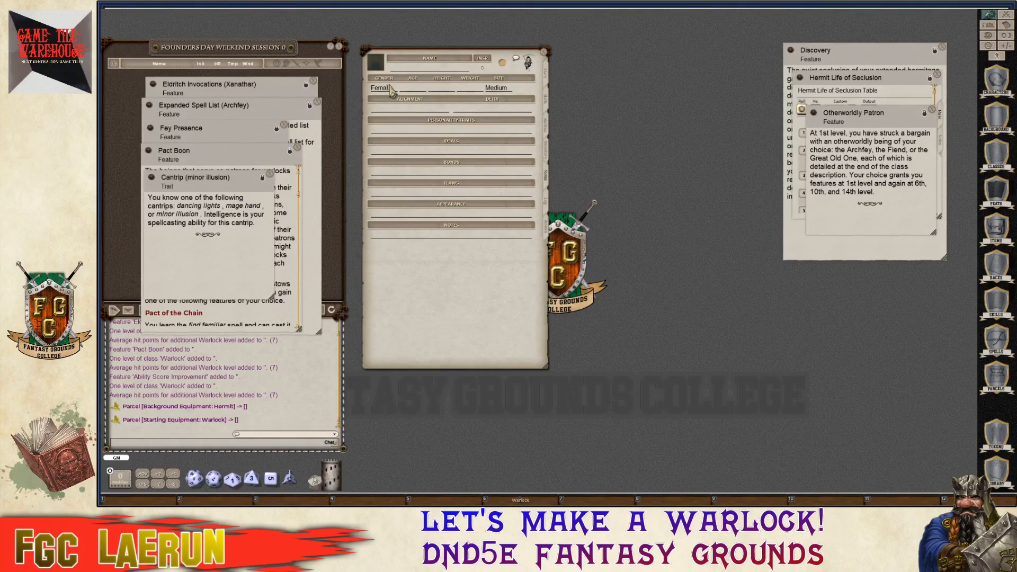
{"action": "type", "text": "e"}
{"action": "type", "text": "N"}
{"action": "type", "text": "eutral Evil"}
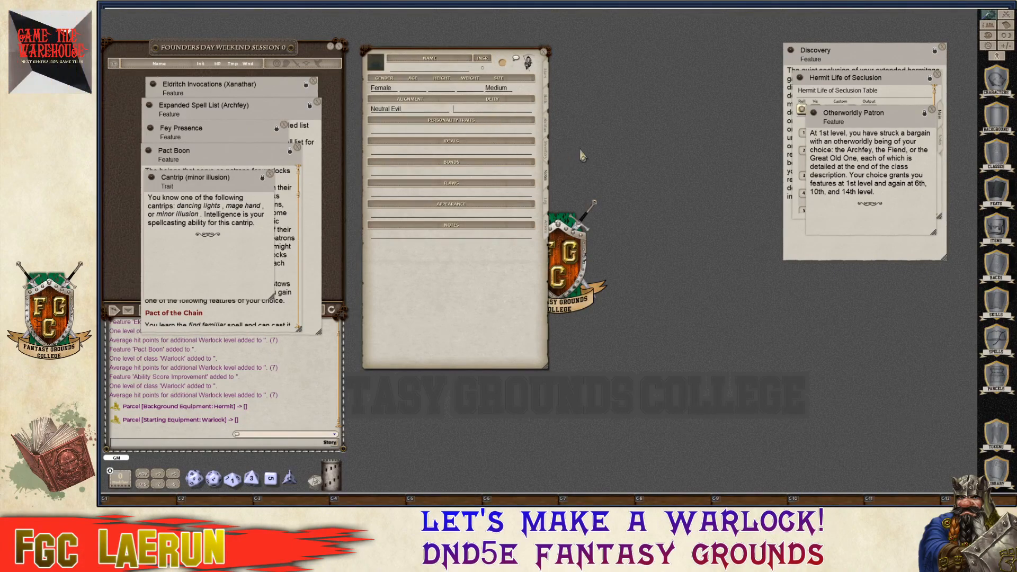
Open the Hermit background record at its characteristics tables beside the character notes, moving the Otherworldly Patron window down.
{"action": "left_click_drag", "start_coordinate": [903, 128], "coordinate": [906, 157]}
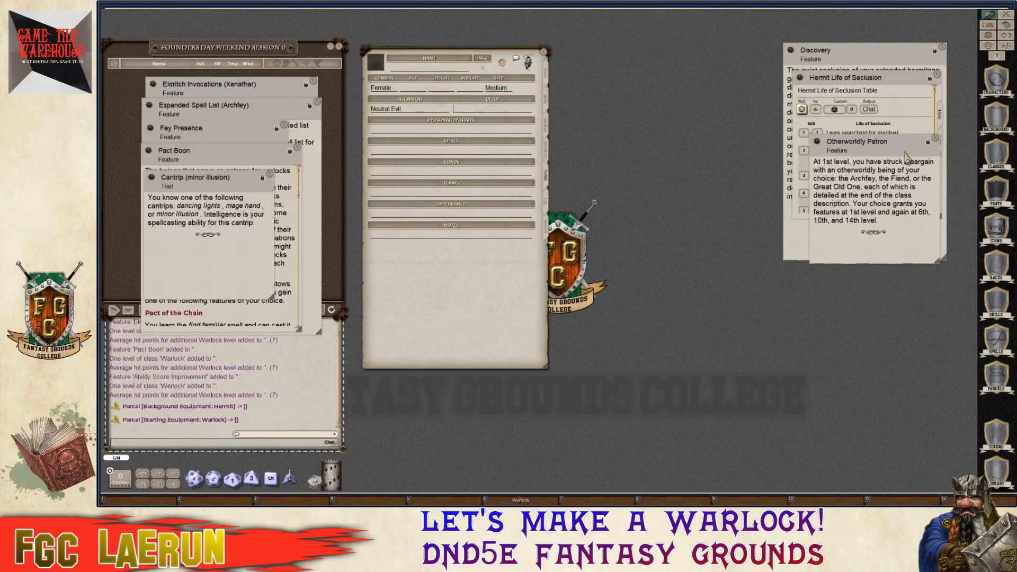
{"action": "key", "text": "ctrl"}
{"action": "left_click", "coordinate": [548, 75]}
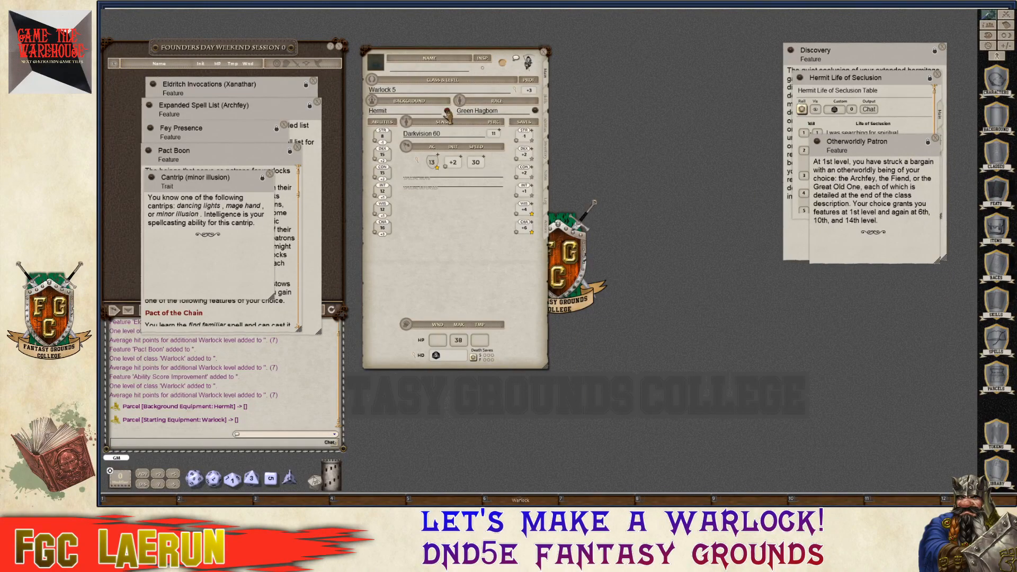
{"action": "left_click", "coordinate": [447, 111]}
{"action": "left_click_drag", "start_coordinate": [722, 146], "coordinate": [690, 65]}
{"action": "scroll", "coordinate": [697, 187], "scroll_direction": "down", "scroll_amount": 10}
{"action": "key", "text": "ctrl"}
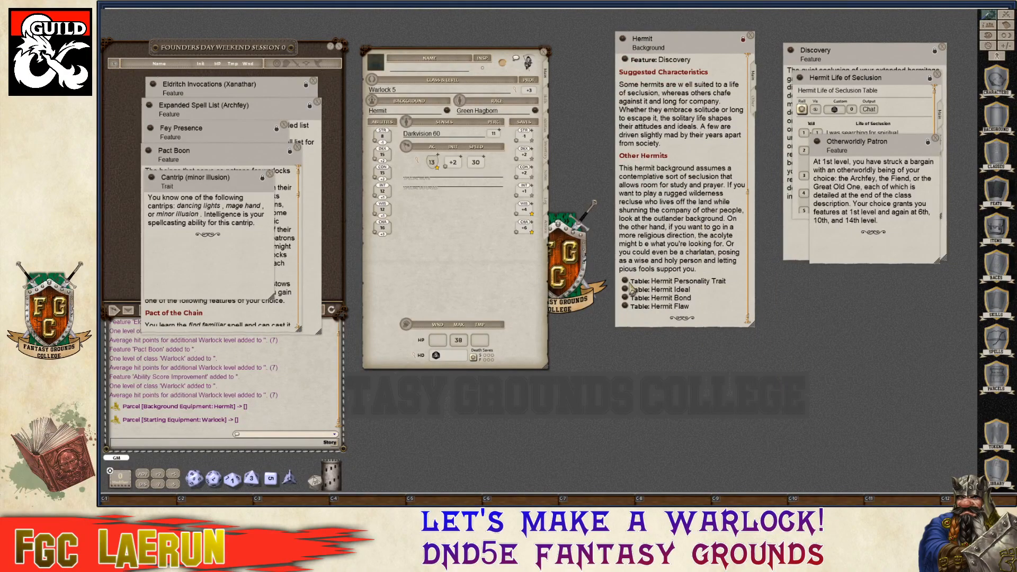
{"action": "left_click", "coordinate": [545, 180]}
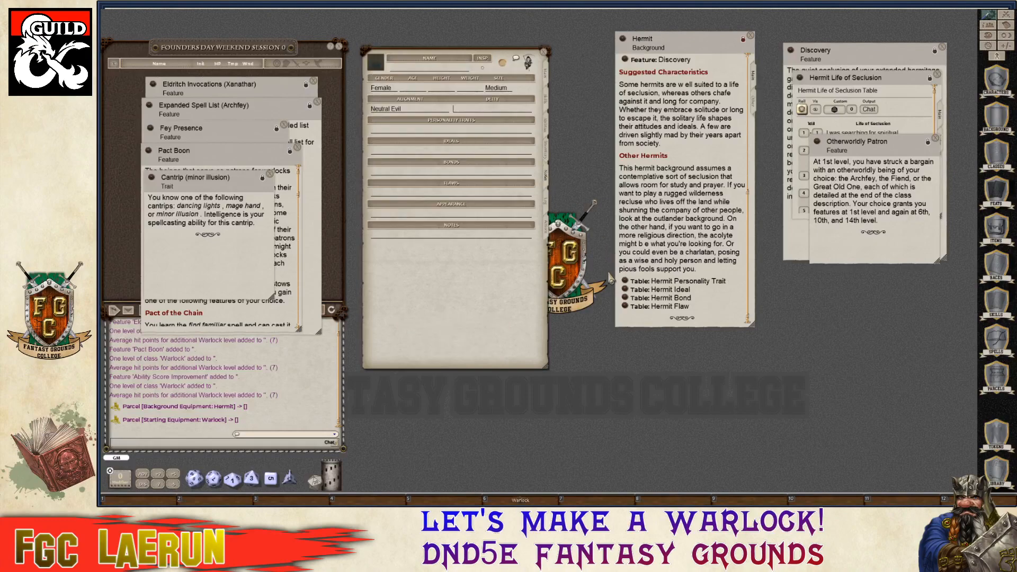
Add "I connect everything that happens to me to a grand, cosmic plan" from the Hermit Personality Trait table as the personality trait and close the table.
{"action": "left_click", "coordinate": [625, 282]}
{"action": "left_click_drag", "start_coordinate": [436, 206], "coordinate": [748, 183]}
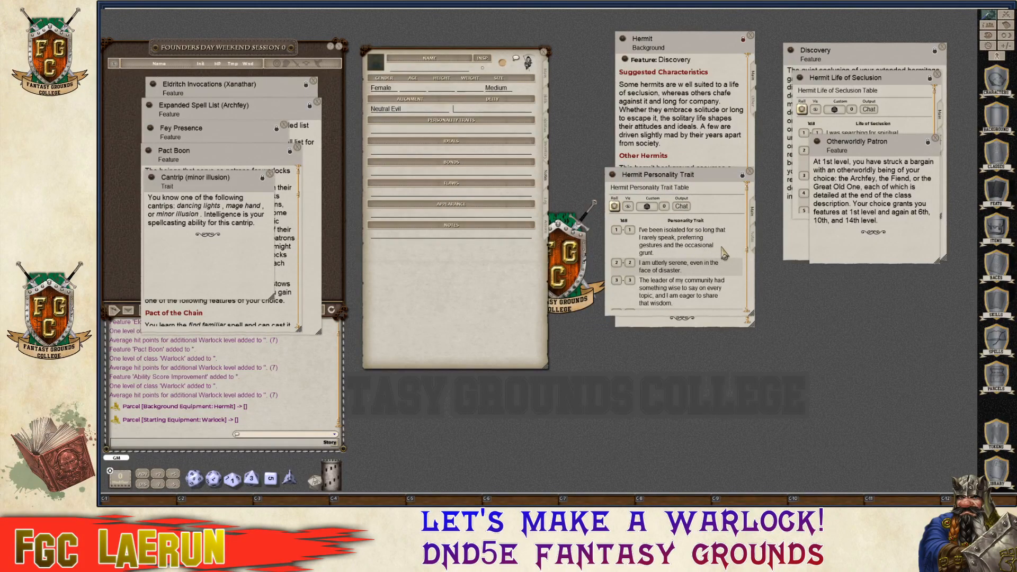
{"action": "scroll", "coordinate": [724, 252], "scroll_direction": "down", "scroll_amount": 1}
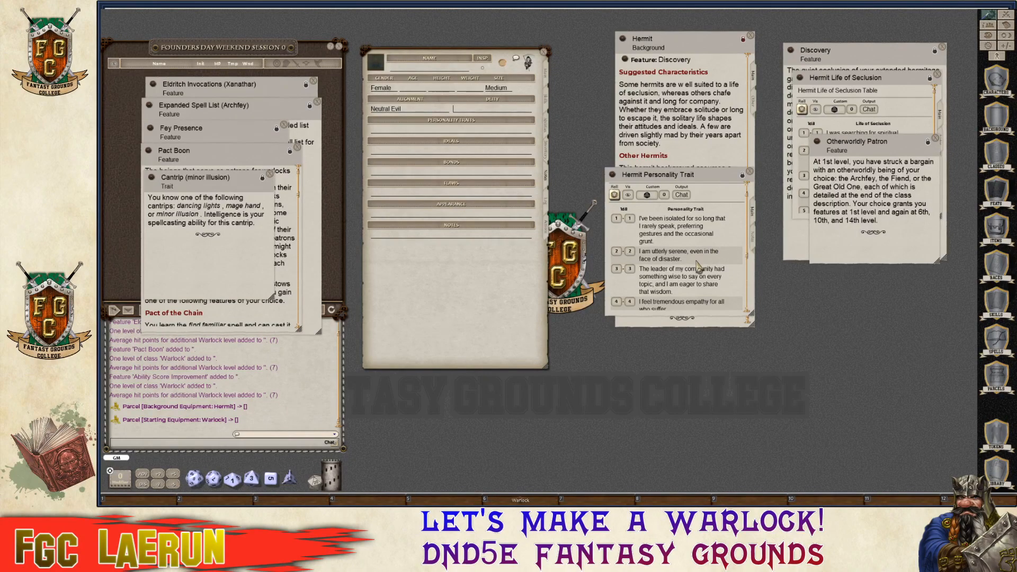
{"action": "key", "text": "ctrl"}
{"action": "scroll", "coordinate": [698, 263], "scroll_direction": "down", "scroll_amount": 1}
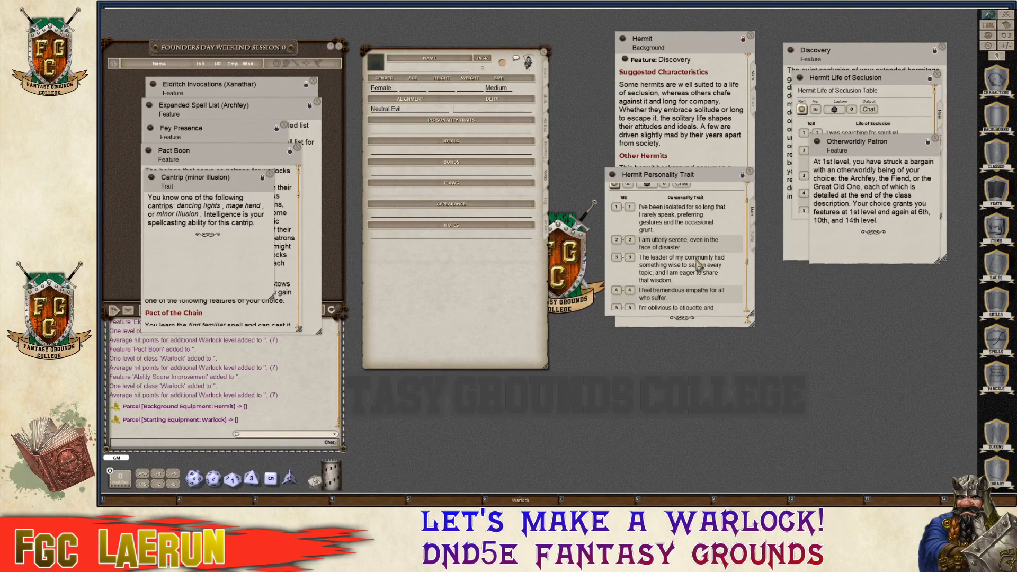
{"action": "key", "text": "ctrl"}
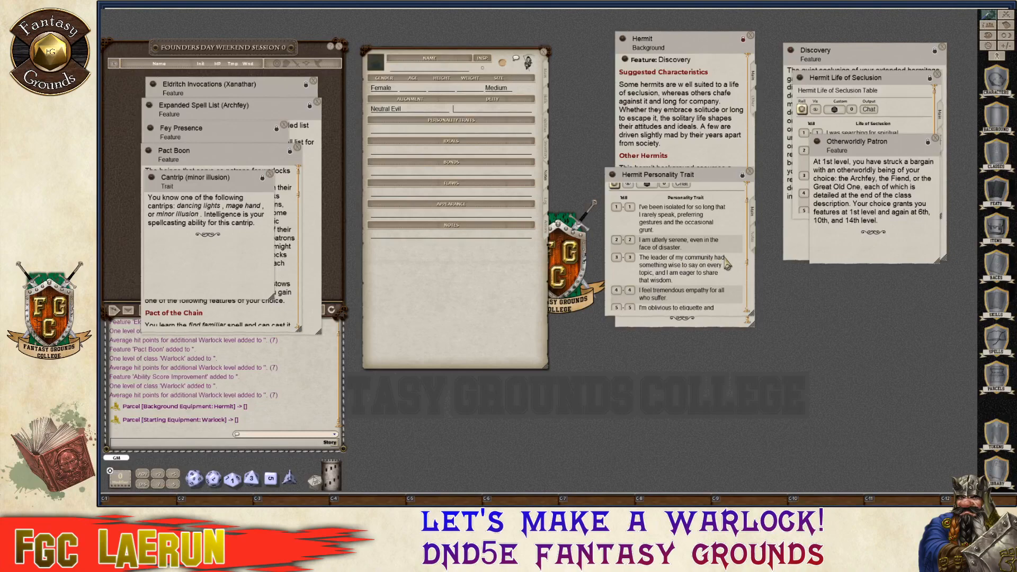
{"action": "scroll", "coordinate": [715, 265], "scroll_direction": "down", "scroll_amount": 2}
{"action": "key", "text": "ctrl"}
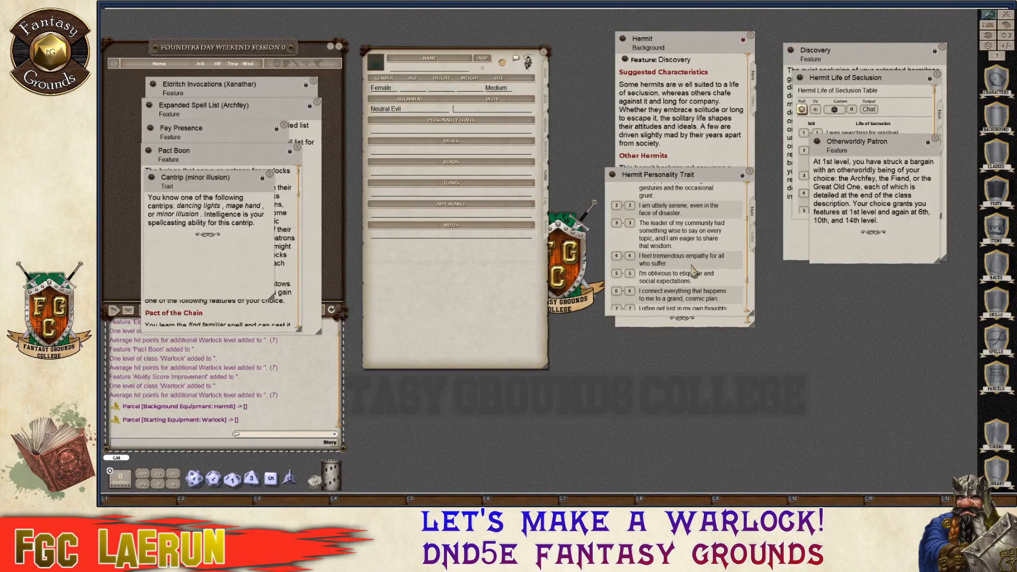
{"action": "scroll", "coordinate": [694, 270], "scroll_direction": "down", "scroll_amount": 1}
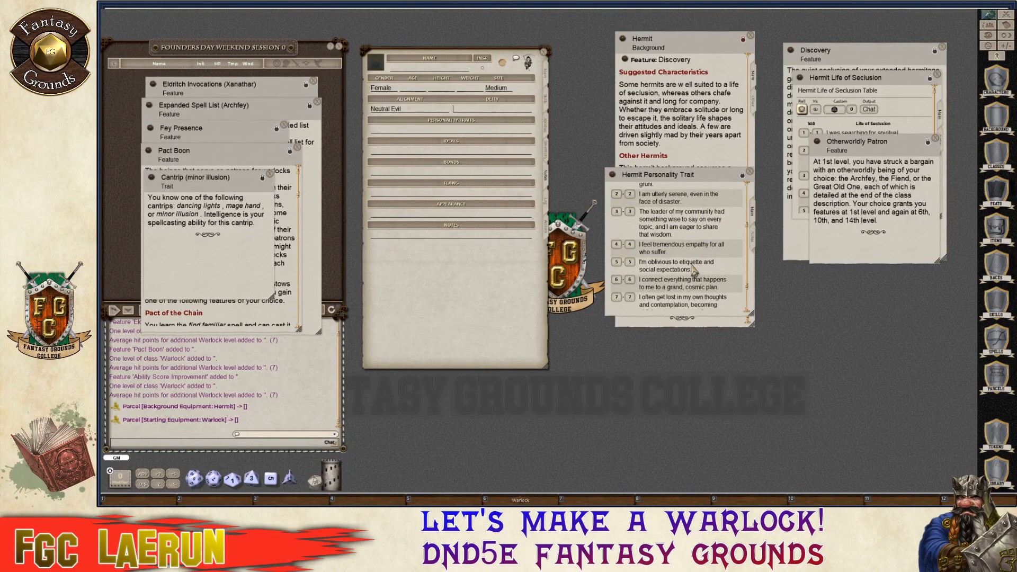
{"action": "key", "text": "ctrl"}
{"action": "scroll", "coordinate": [711, 292], "scroll_direction": "down", "scroll_amount": 1}
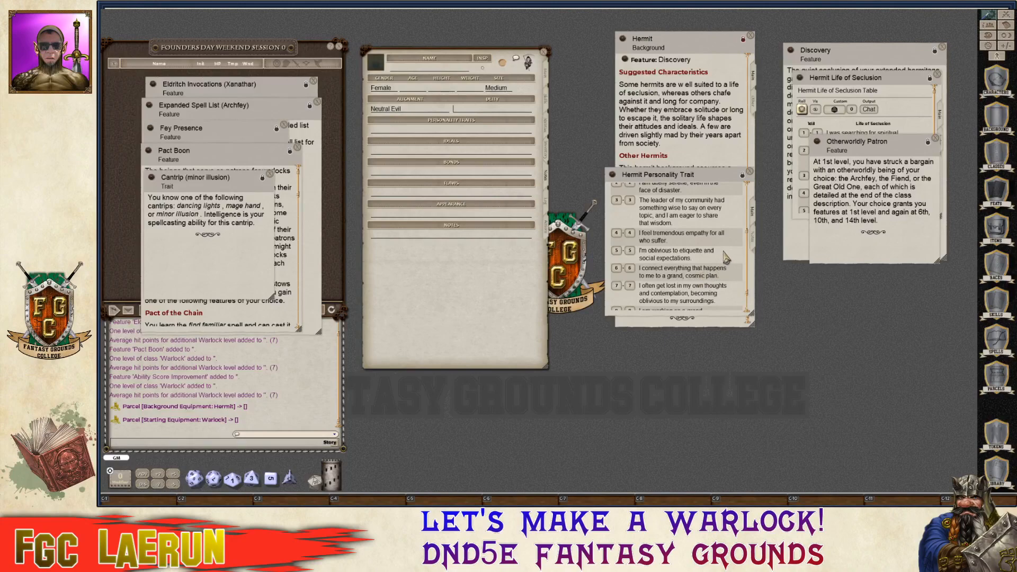
{"action": "scroll", "coordinate": [726, 258], "scroll_direction": "down", "scroll_amount": 2}
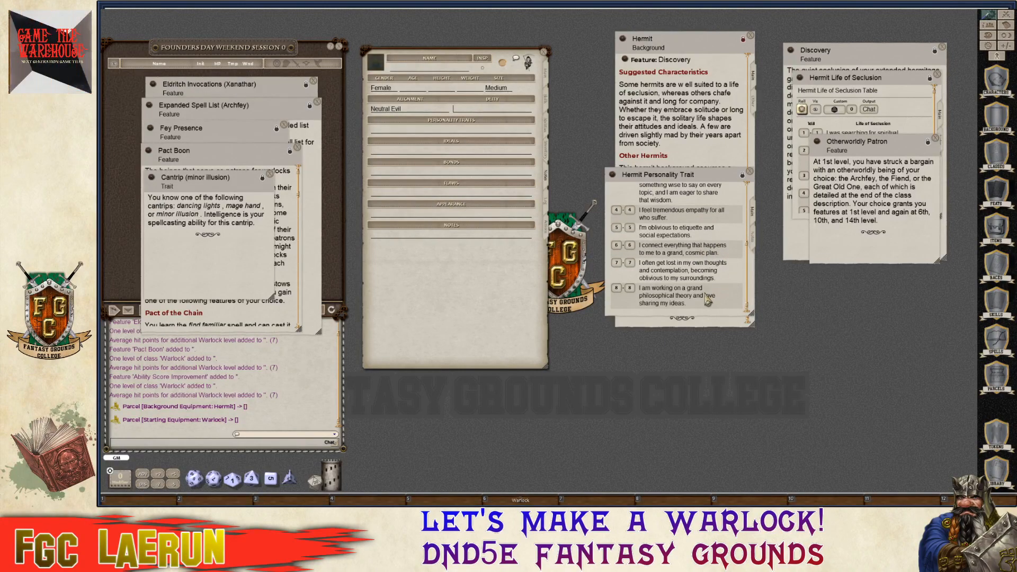
{"action": "key", "text": "ctrl"}
{"action": "left_click_drag", "start_coordinate": [664, 255], "coordinate": [409, 136]}
{"action": "key", "text": "ctrl"}
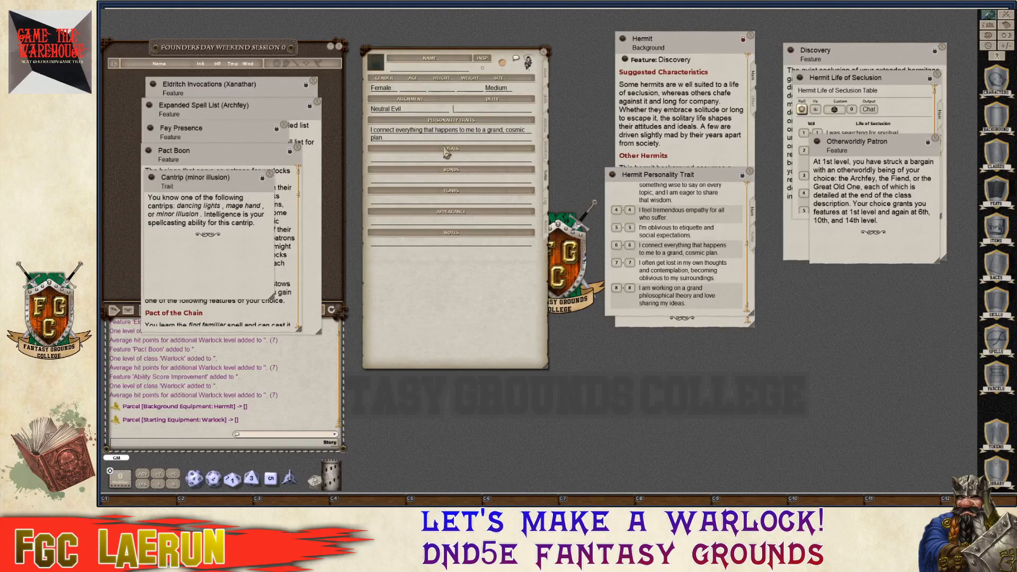
{"action": "left_click", "coordinate": [750, 172]}
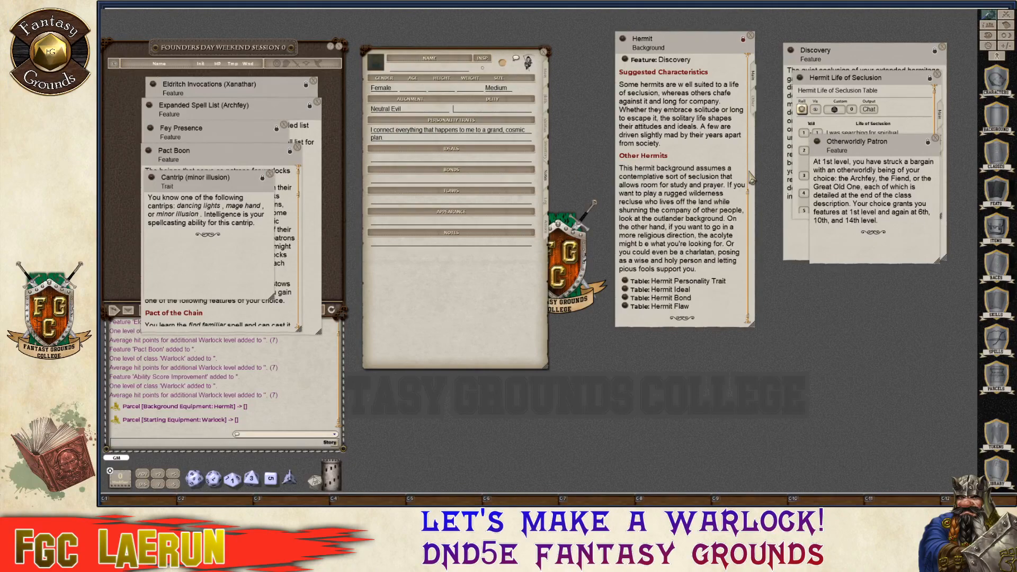
Add "Power. Solitude and contemplation are paths toward mystical or magical power. (Evil)" from the Hermit Ideal table as the ideal and close the table.
{"action": "left_click", "coordinate": [625, 289]}
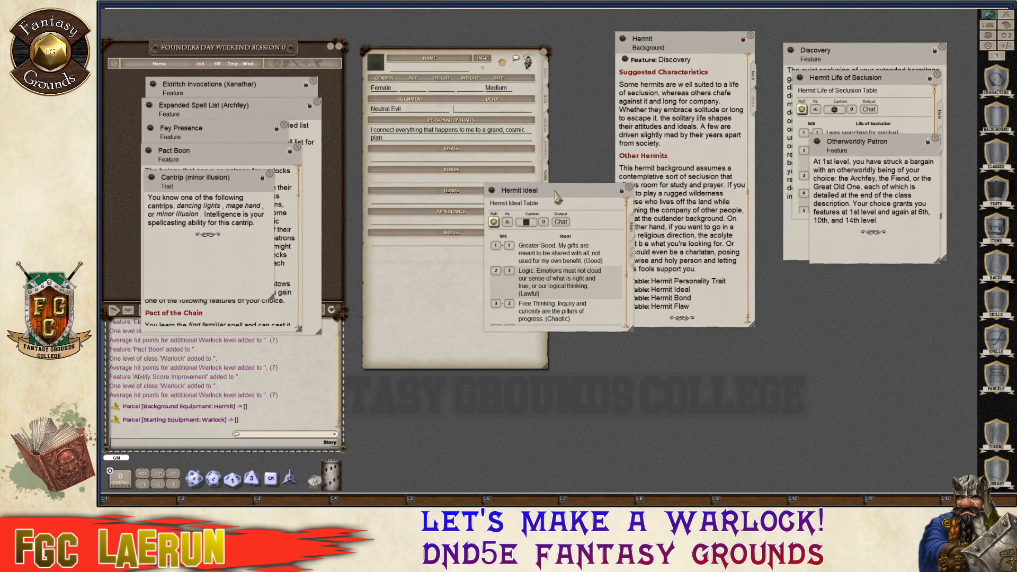
{"action": "left_click_drag", "start_coordinate": [568, 197], "coordinate": [653, 137]}
{"action": "scroll", "coordinate": [648, 167], "scroll_direction": "down", "scroll_amount": 1}
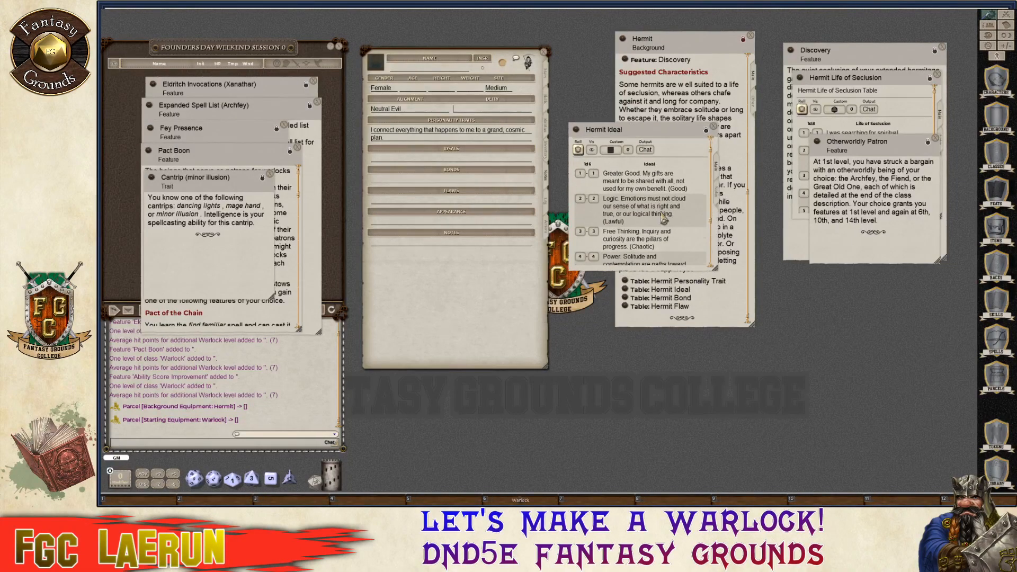
{"action": "scroll", "coordinate": [673, 228], "scroll_direction": "down", "scroll_amount": 1}
{"action": "scroll", "coordinate": [676, 231], "scroll_direction": "down", "scroll_amount": 2}
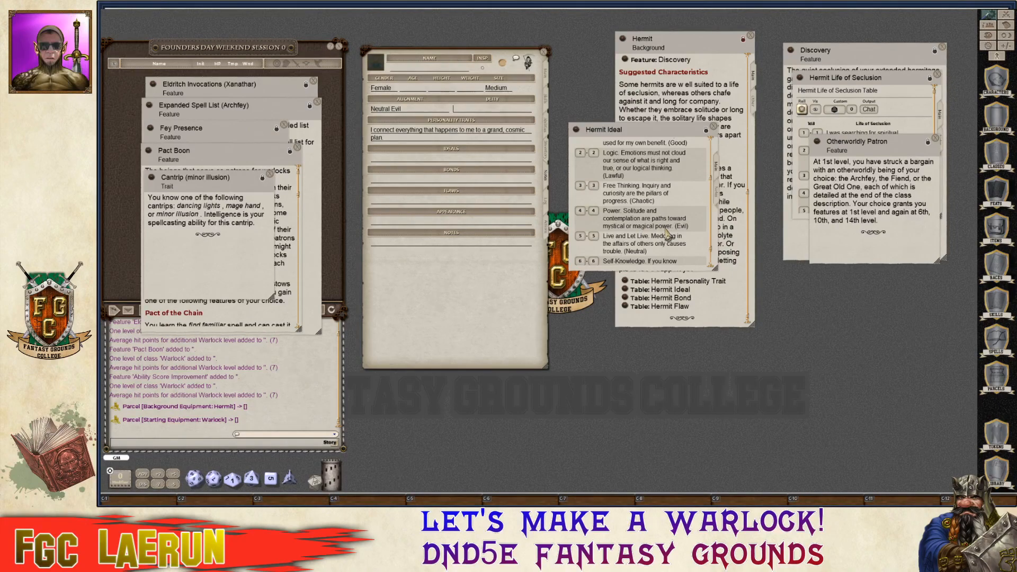
{"action": "scroll", "coordinate": [669, 235], "scroll_direction": "down", "scroll_amount": 1}
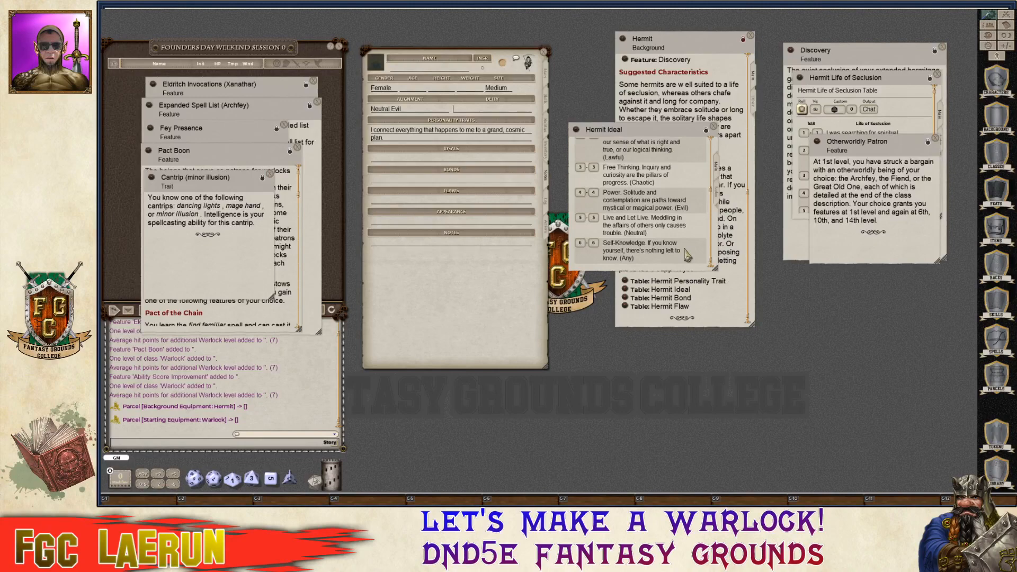
{"action": "scroll", "coordinate": [687, 256], "scroll_direction": "up", "scroll_amount": 1}
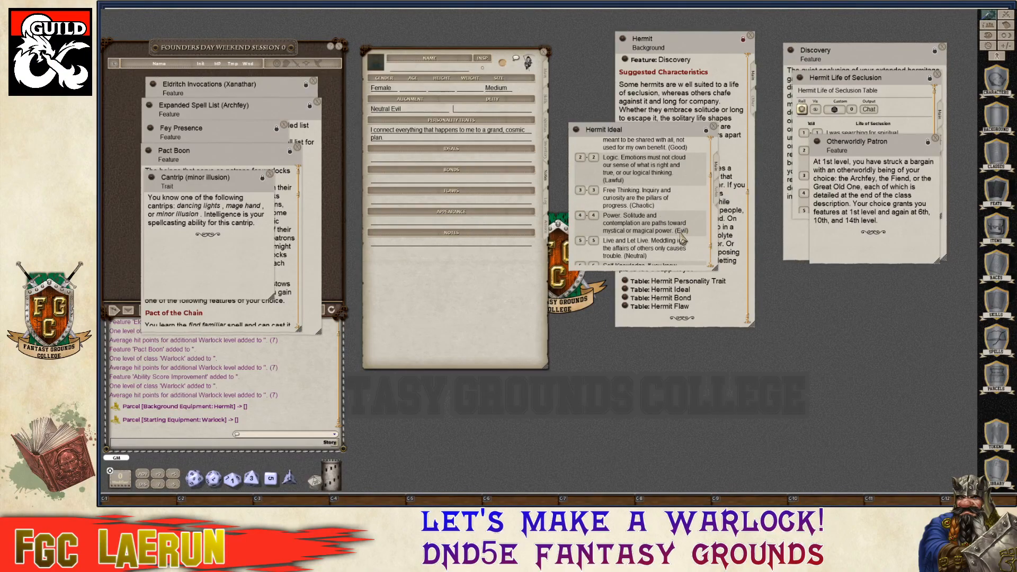
{"action": "key", "text": "ctrl"}
{"action": "left_click_drag", "start_coordinate": [664, 231], "coordinate": [408, 166]}
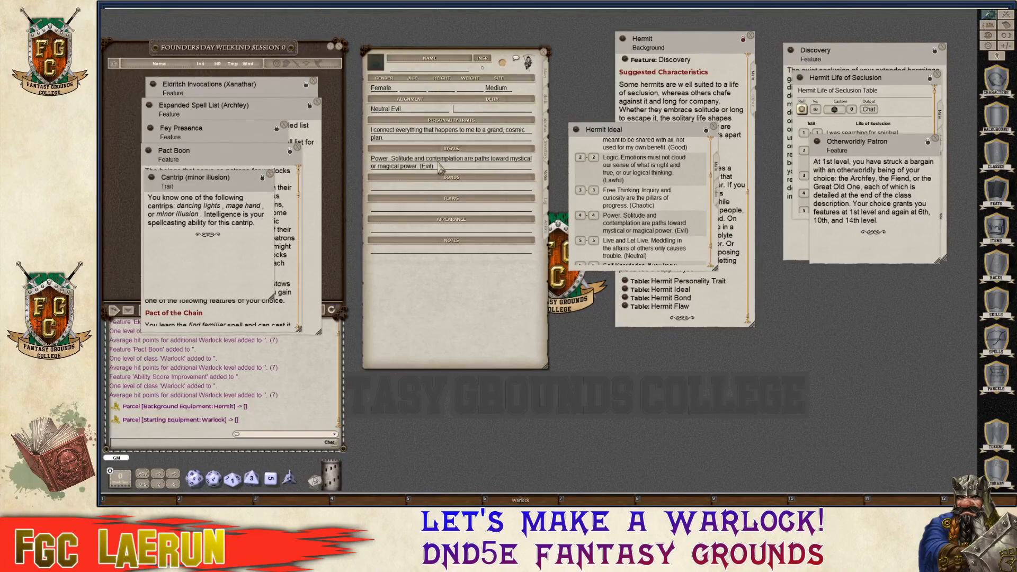
{"action": "left_click", "coordinate": [714, 127]}
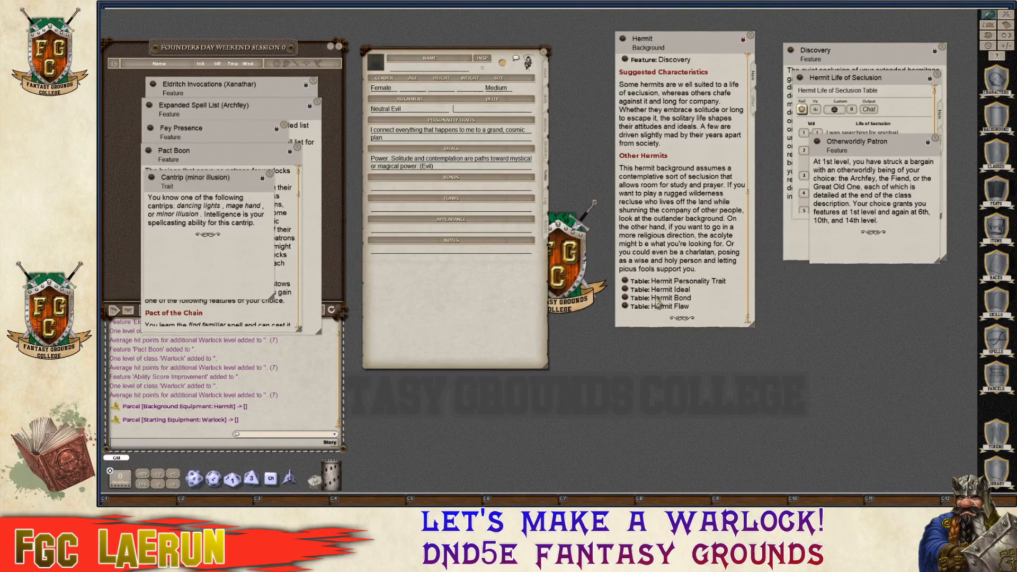
Add "My isolation gave me great insight into a great evil that only I can destroy." from the Hermit Bond table as the bond and close it.
{"action": "key", "text": "ctrl"}
{"action": "left_click", "coordinate": [629, 299]}
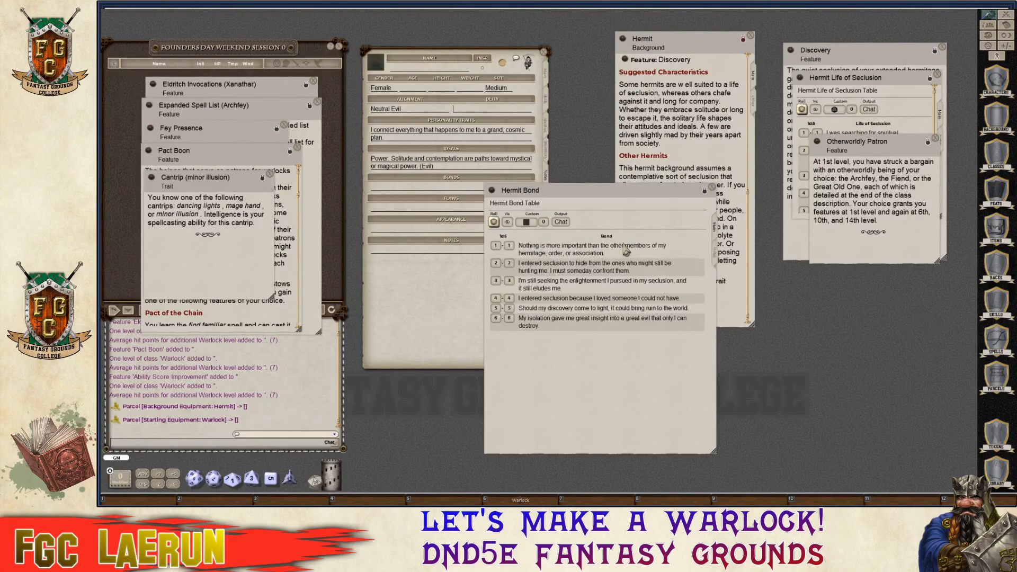
{"action": "left_click_drag", "start_coordinate": [641, 193], "coordinate": [706, 162]}
{"action": "key", "text": "ctrl"}
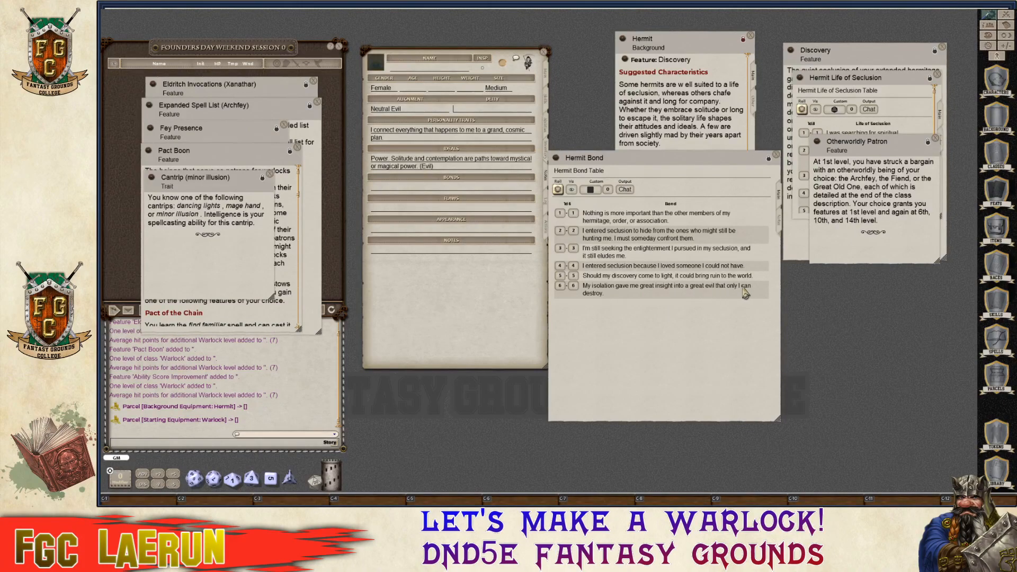
{"action": "left_click_drag", "start_coordinate": [622, 292], "coordinate": [419, 194]}
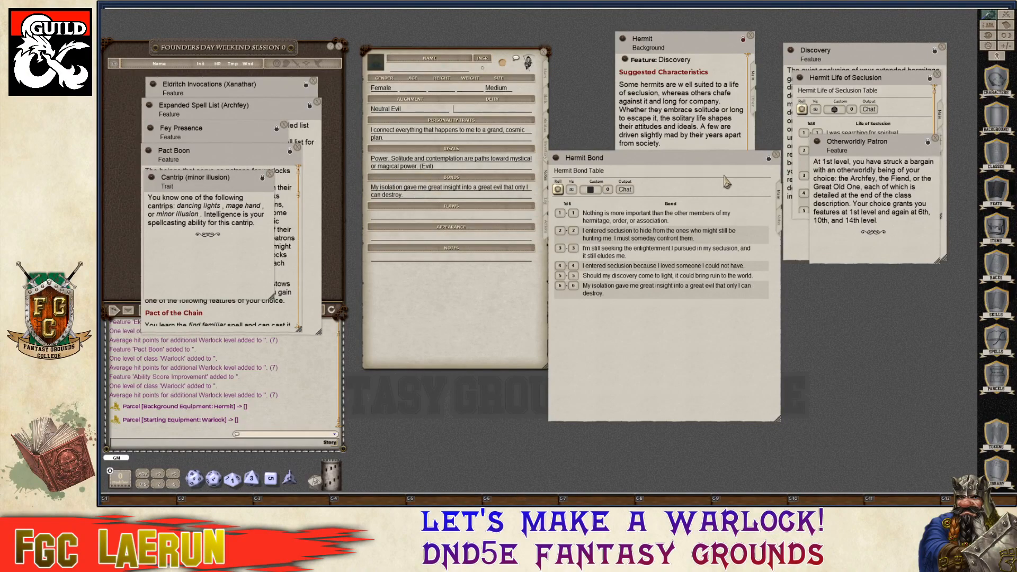
{"action": "left_click", "coordinate": [777, 155]}
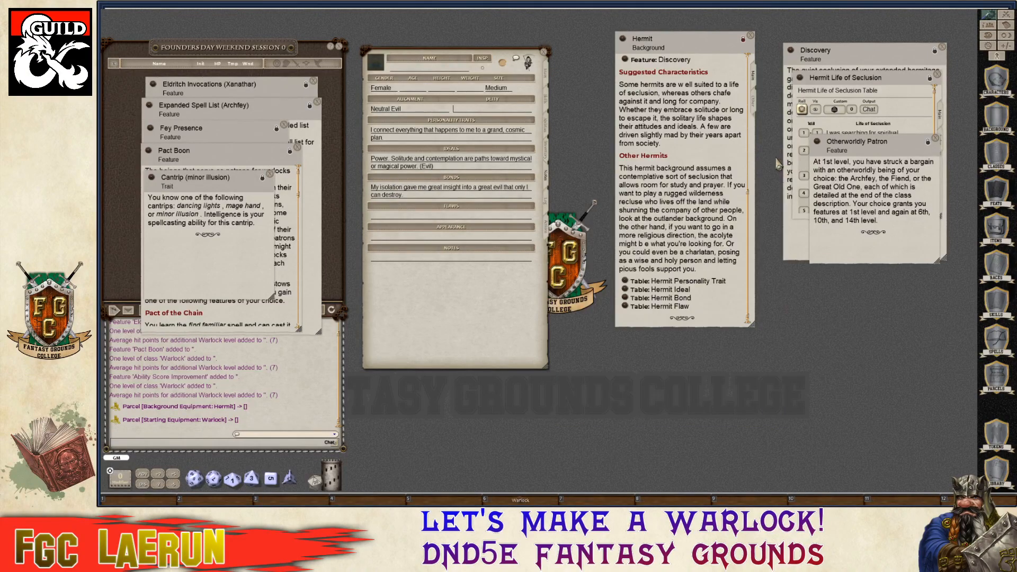
Add "I'd risk too much to uncover a lost bit of knowledge." from the Hermit Flaw table as the flaw and close the table.
{"action": "left_click", "coordinate": [625, 306]}
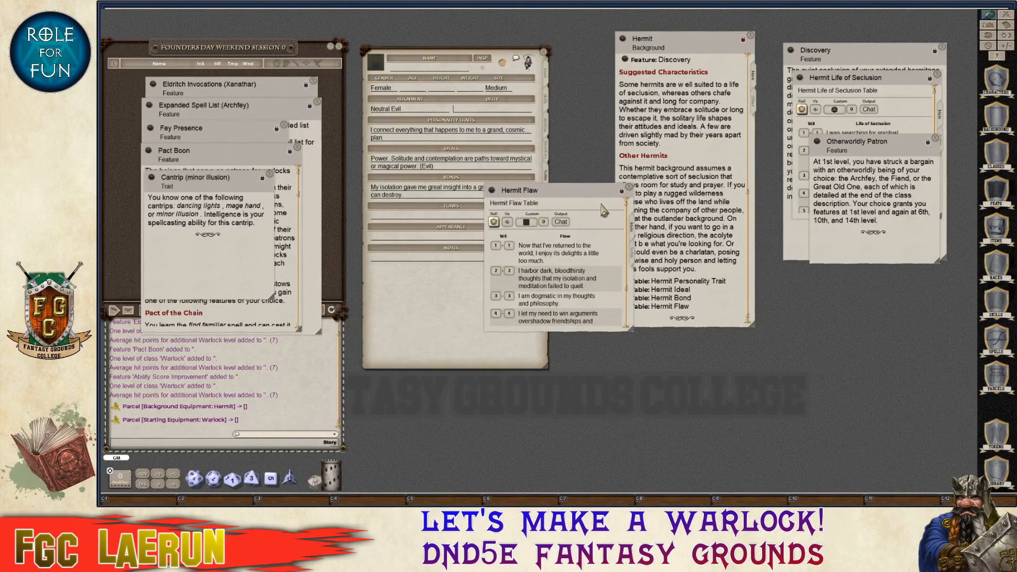
{"action": "left_click_drag", "start_coordinate": [603, 208], "coordinate": [744, 176]}
{"action": "scroll", "coordinate": [712, 225], "scroll_direction": "down", "scroll_amount": 1}
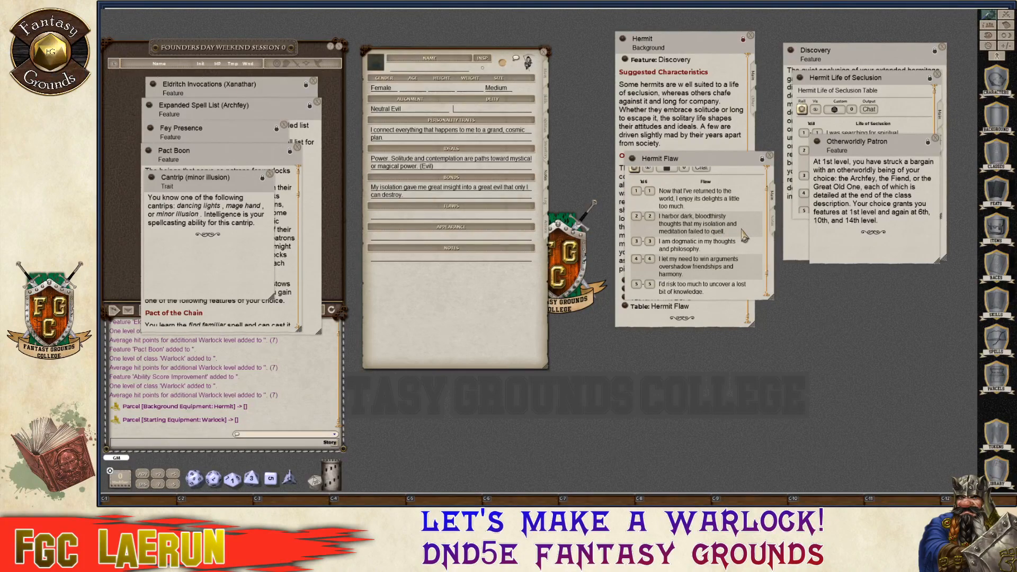
{"action": "scroll", "coordinate": [743, 237], "scroll_direction": "down", "scroll_amount": 1}
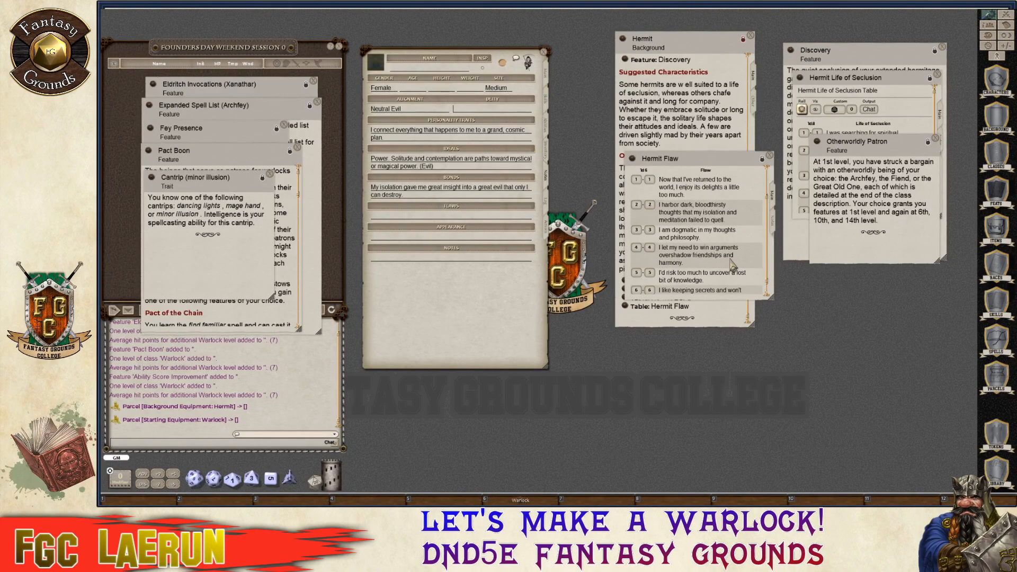
{"action": "scroll", "coordinate": [729, 271], "scroll_direction": "down", "scroll_amount": 1}
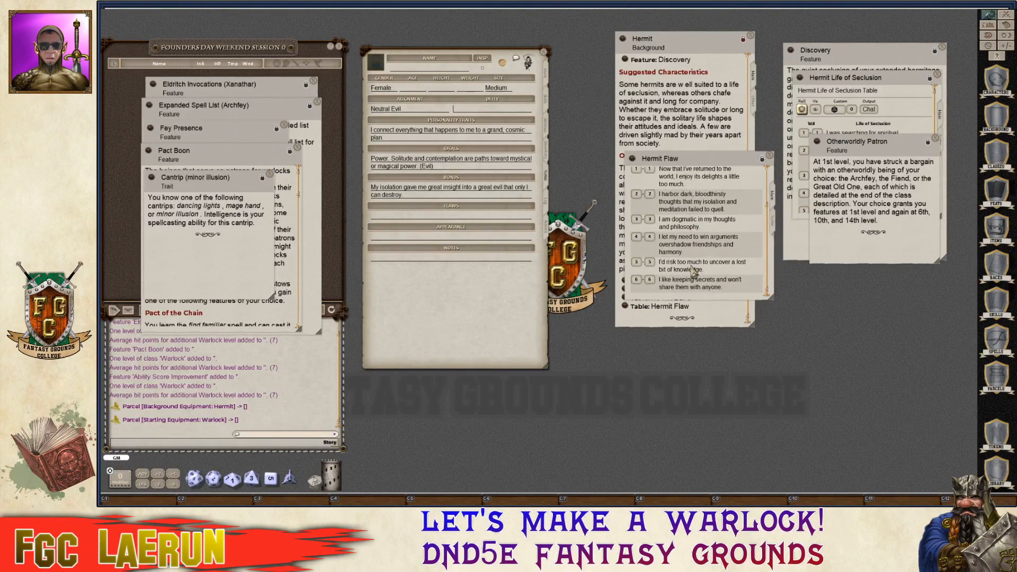
{"action": "left_click_drag", "start_coordinate": [693, 272], "coordinate": [425, 215]}
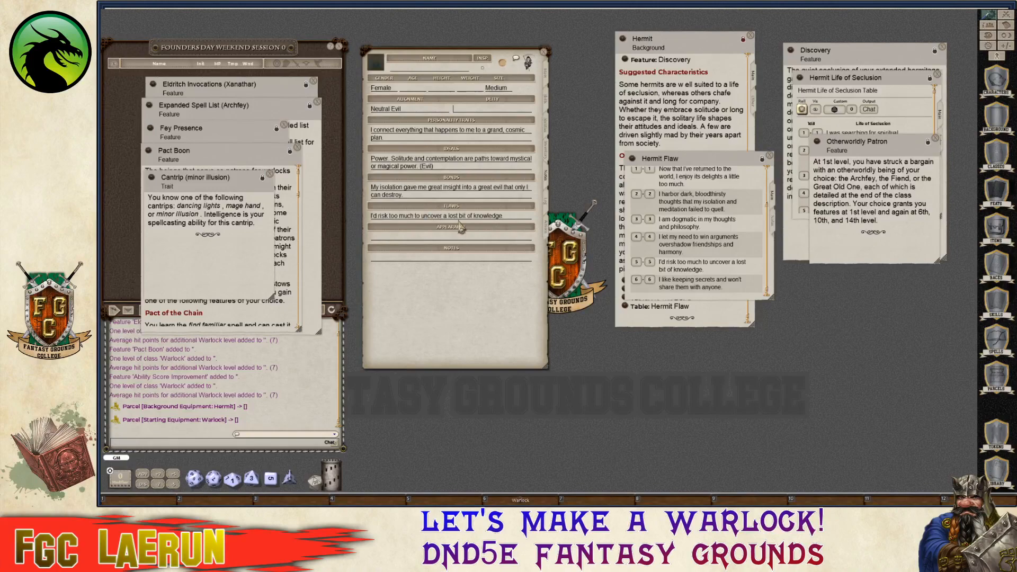
{"action": "left_click", "coordinate": [769, 156]}
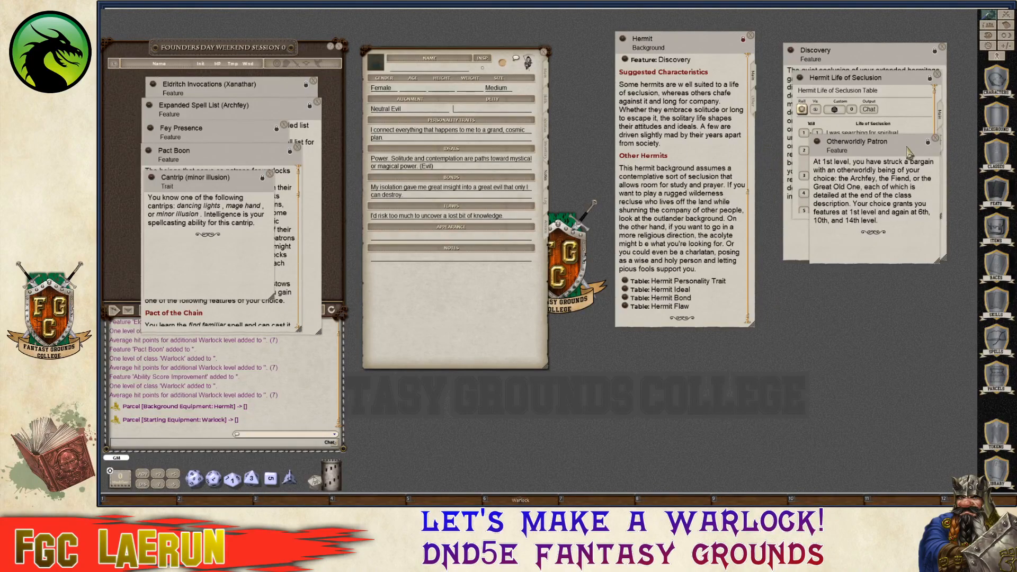
Close the Hermit background record, bring the Hermit Life of Seclusion table beside the character notes, and roll on it.
{"action": "left_click_drag", "start_coordinate": [908, 153], "coordinate": [917, 243]}
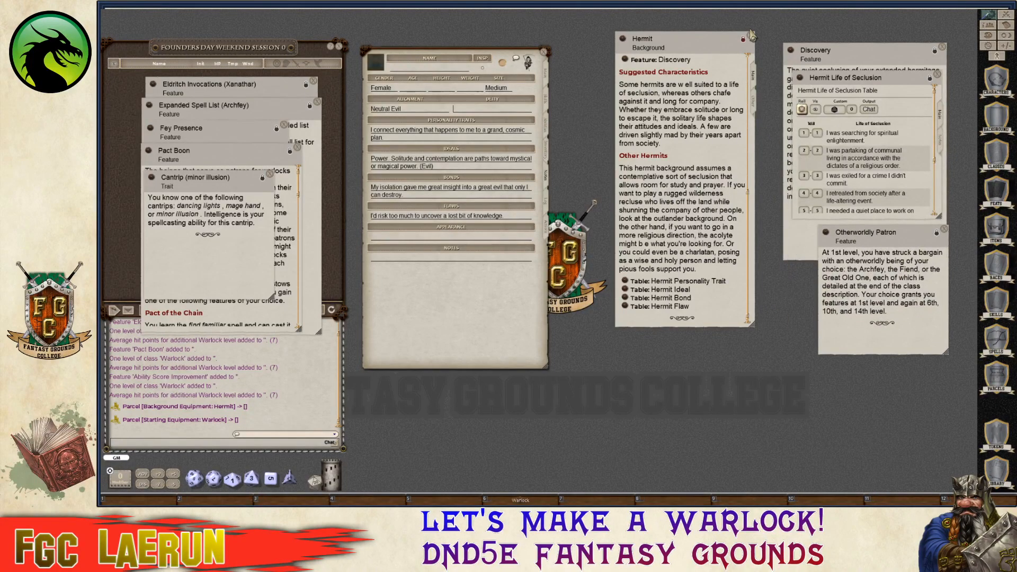
{"action": "left_click", "coordinate": [751, 37]}
{"action": "left_click_drag", "start_coordinate": [864, 101], "coordinate": [679, 112]}
{"action": "left_click", "coordinate": [608, 119]}
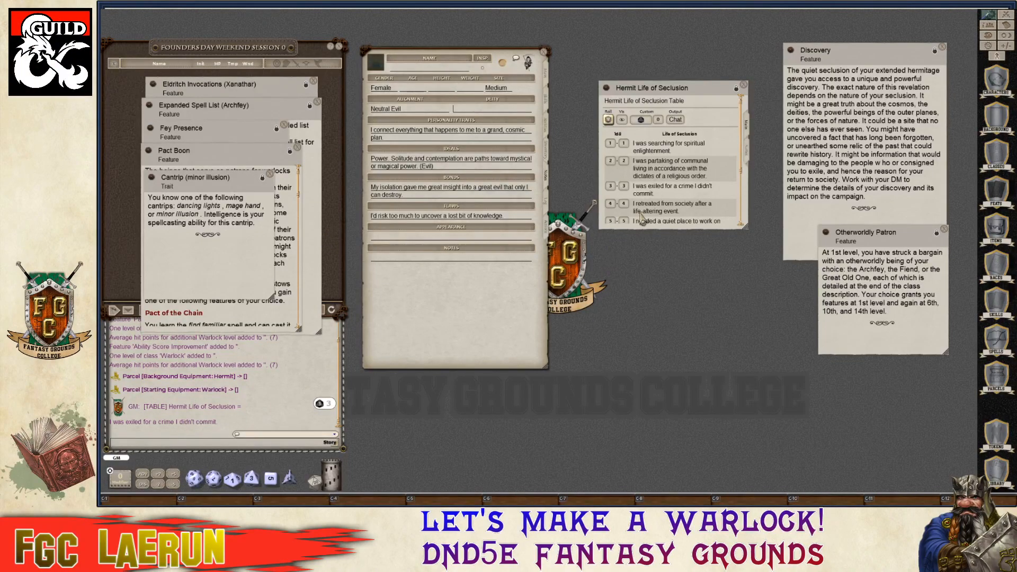
Append "I was the caretaker of an ancient ruin or relic" from the Hermit Life of Seclusion table to the personality traits and close the table.
{"action": "scroll", "coordinate": [687, 192], "scroll_direction": "down", "scroll_amount": 1}
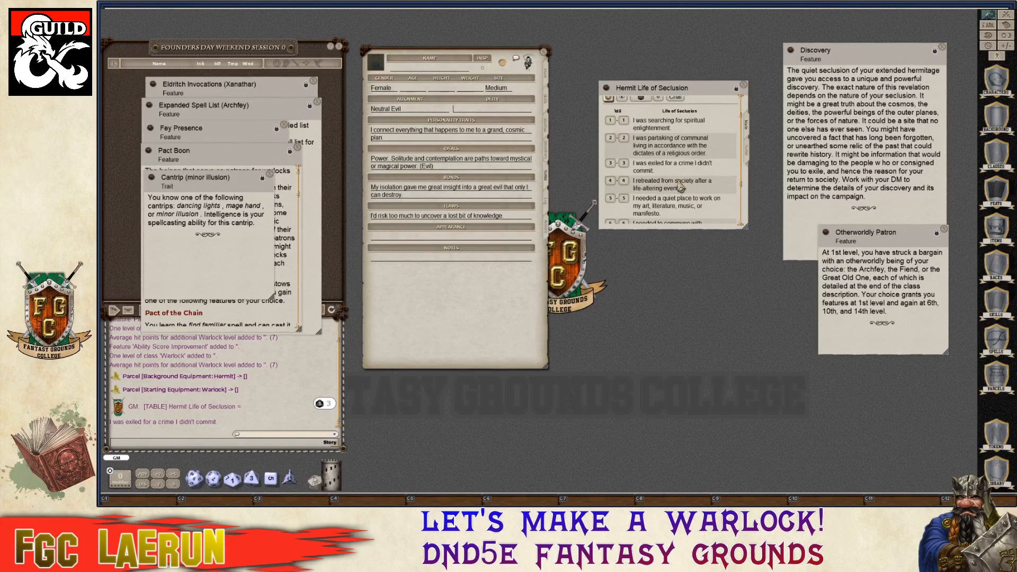
{"action": "scroll", "coordinate": [705, 195], "scroll_direction": "down", "scroll_amount": 2}
{"action": "scroll", "coordinate": [704, 195], "scroll_direction": "down", "scroll_amount": 1}
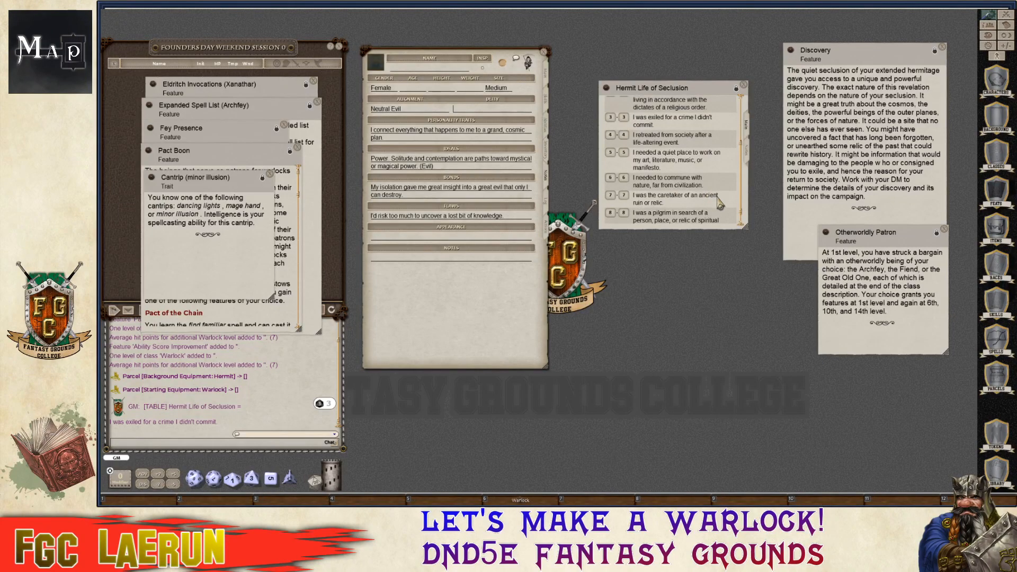
{"action": "scroll", "coordinate": [719, 203], "scroll_direction": "up", "scroll_amount": 2}
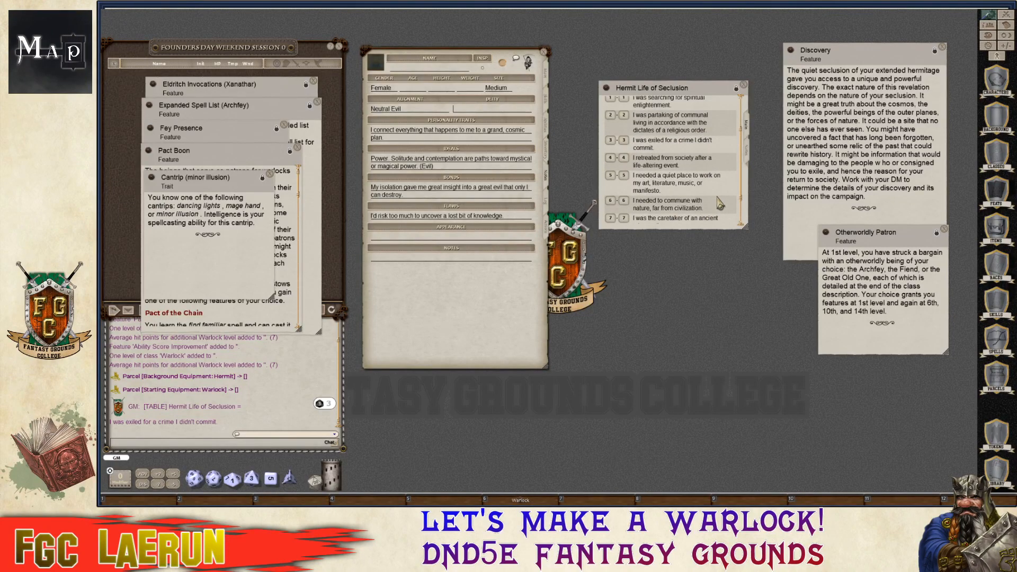
{"action": "scroll", "coordinate": [719, 203], "scroll_direction": "down", "scroll_amount": 2}
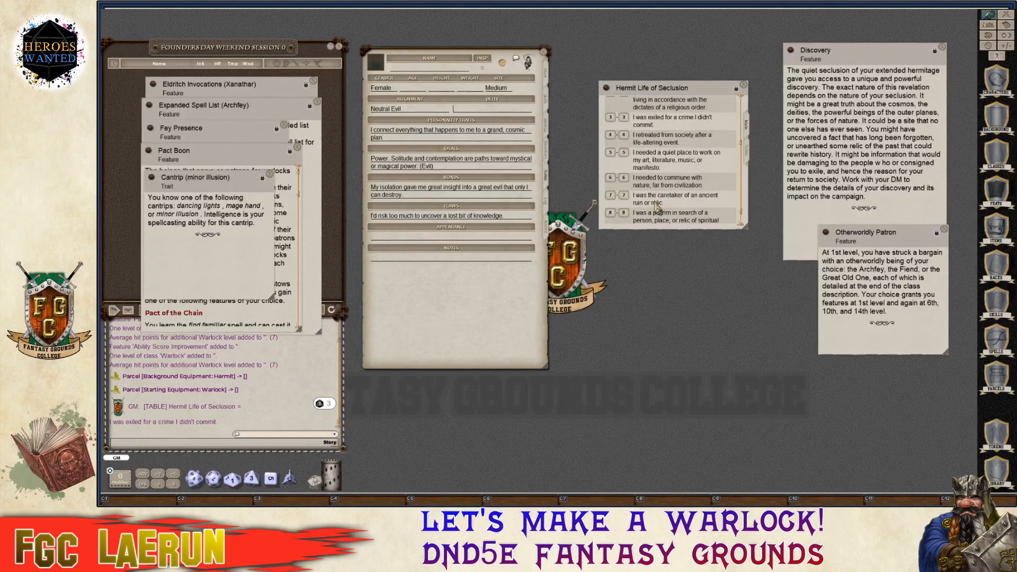
{"action": "left_click_drag", "start_coordinate": [657, 206], "coordinate": [424, 143]}
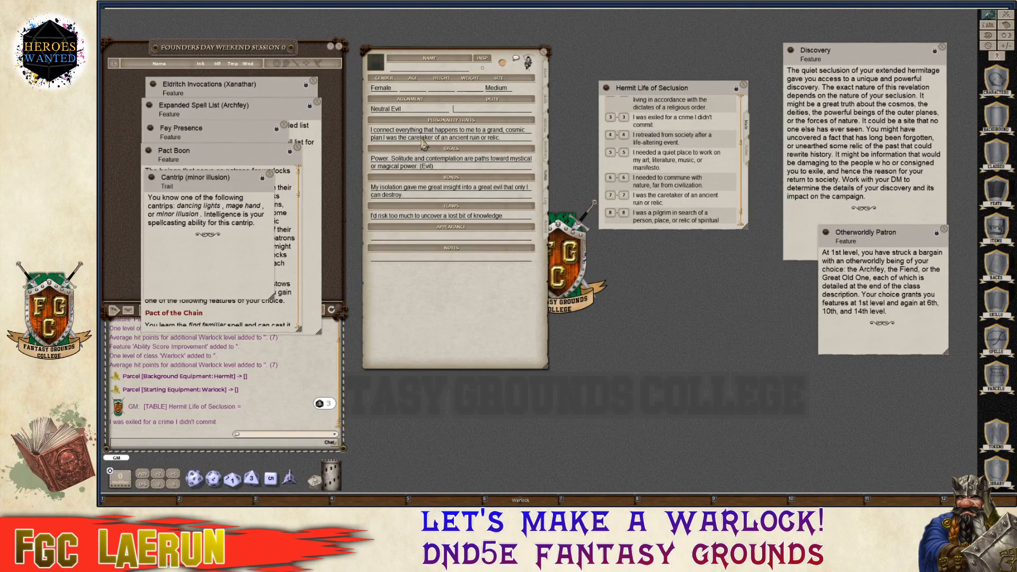
{"action": "left_click", "coordinate": [385, 140]}
{"action": "scroll", "coordinate": [676, 201], "scroll_direction": "down", "scroll_amount": 1}
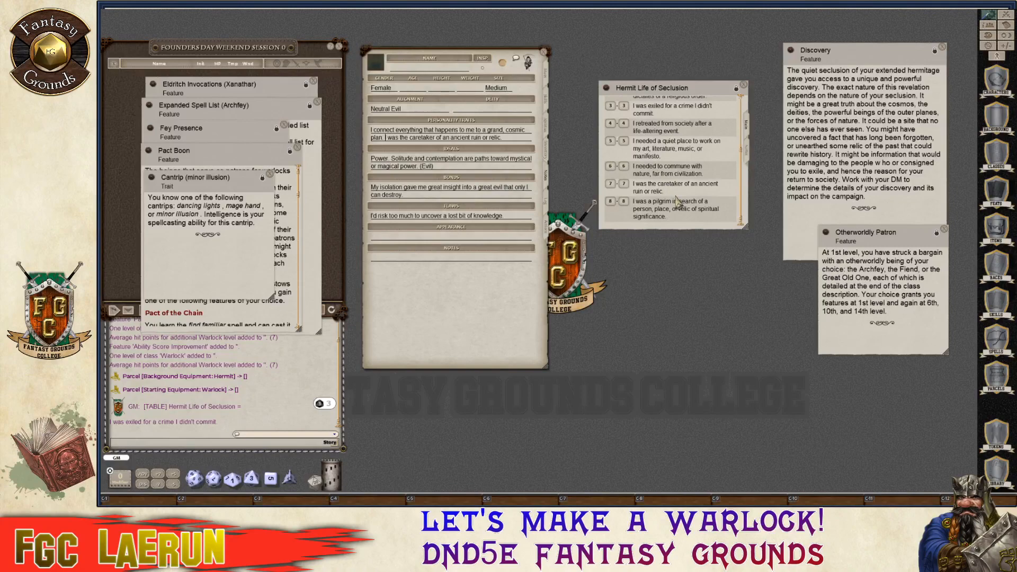
{"action": "left_click", "coordinate": [744, 88]}
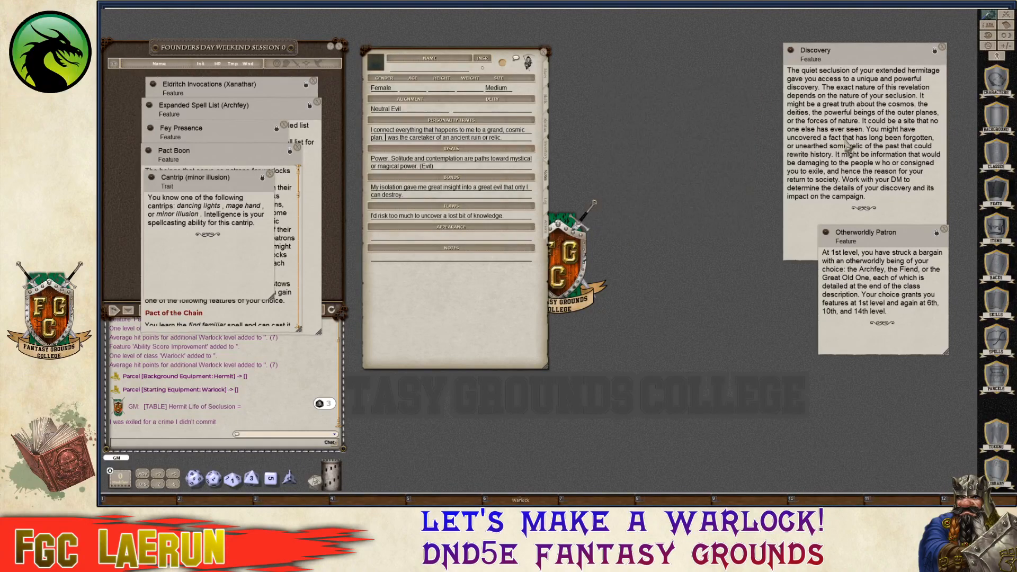
Move the Otherworldly Patron window beside the Discovery feature, unlock Discovery and select its full description.
{"action": "left_click_drag", "start_coordinate": [920, 235], "coordinate": [739, 59]}
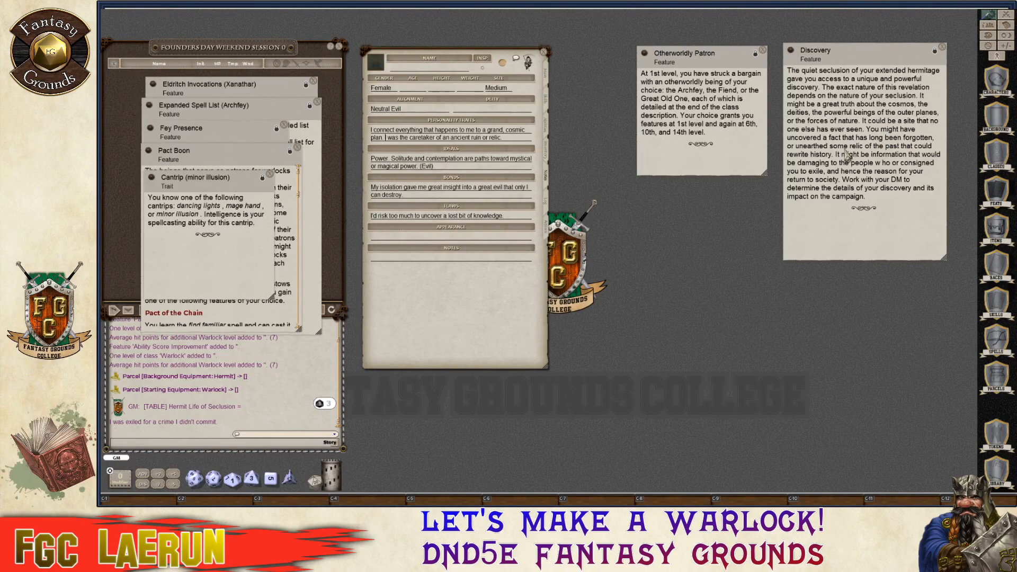
{"action": "left_click", "coordinate": [935, 51]}
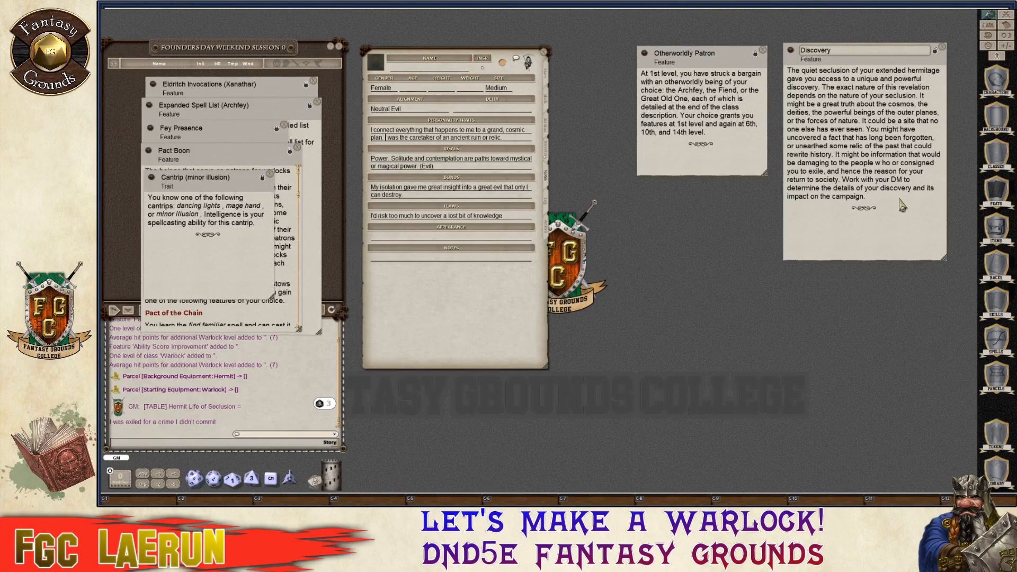
{"action": "left_click_drag", "start_coordinate": [903, 206], "coordinate": [787, 77]}
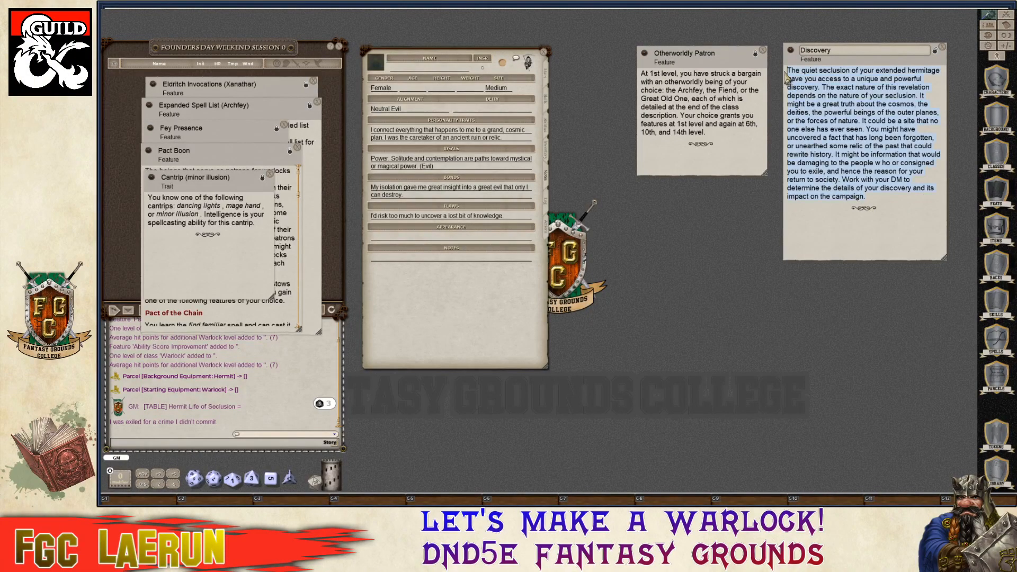
Try to paste the Discovery description into the character's Notes, clearing the unrelated web link.
{"action": "left_click", "coordinate": [395, 260]}
{"action": "type", "text": "https://www.youtube.com/fantasygroundscollege"}
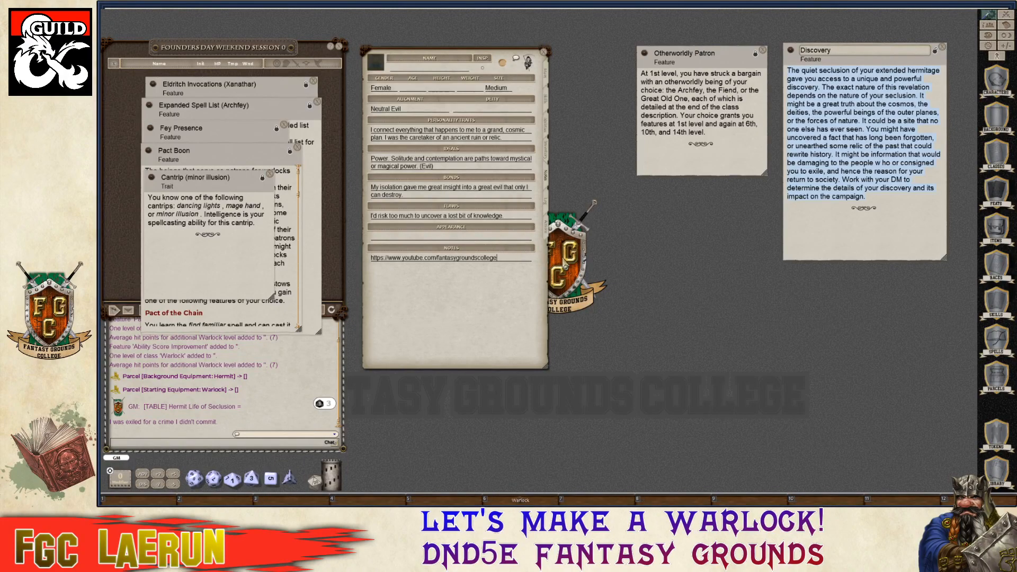
{"action": "left_click_drag", "start_coordinate": [500, 264], "coordinate": [377, 267]}
{"action": "key", "text": "ctrl+c"}
{"action": "key", "text": "BackSpace"}
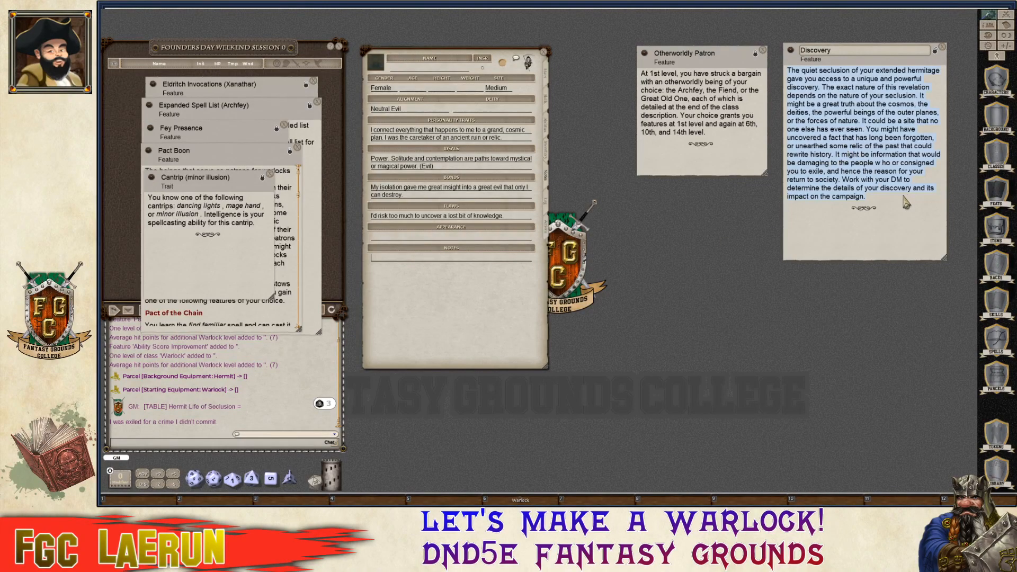
{"action": "key", "text": "ctrl"}
{"action": "key", "text": "ctrl+v"}
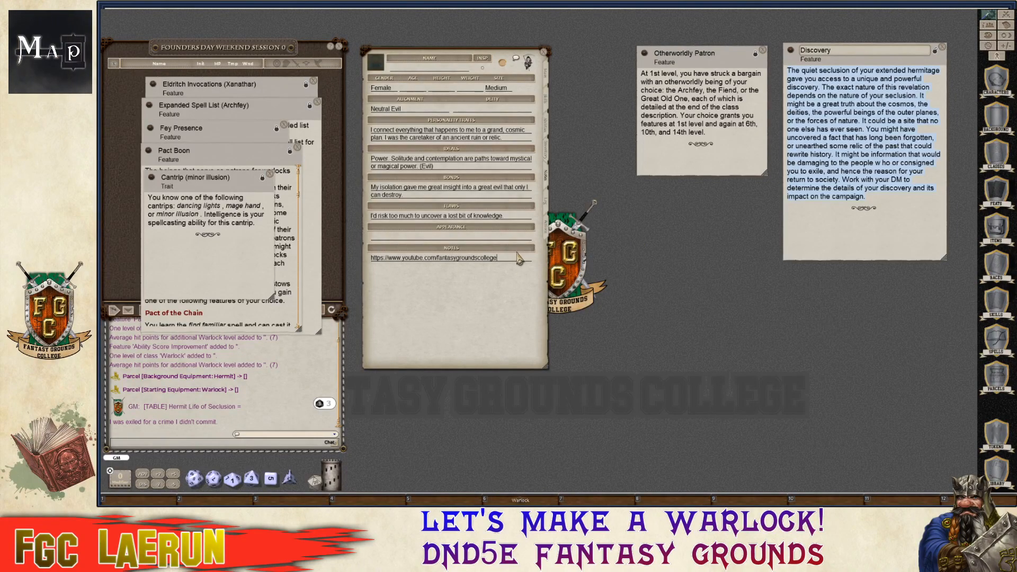
{"action": "left_click_drag", "start_coordinate": [509, 259], "coordinate": [368, 260]}
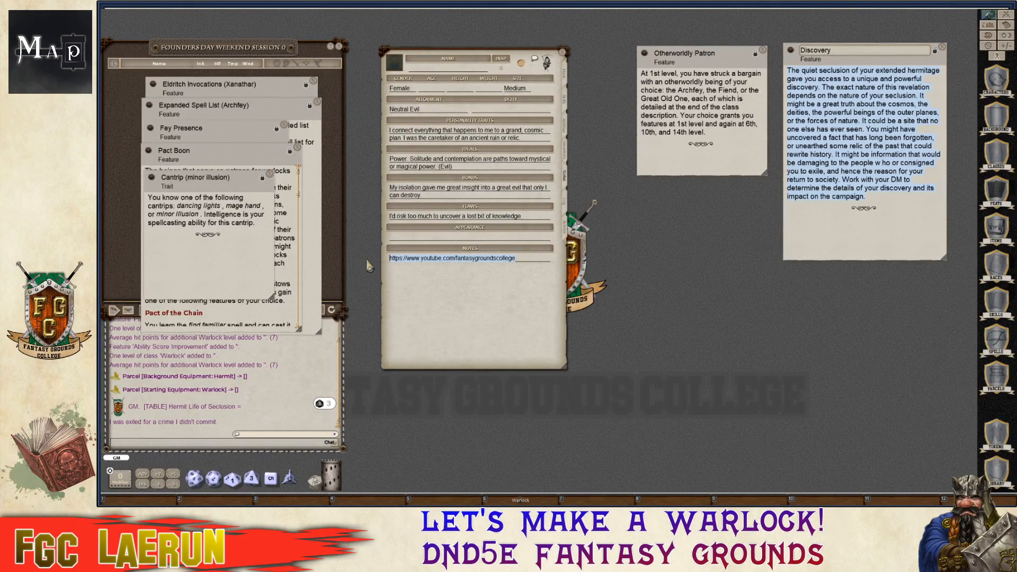
{"action": "key", "text": "Delete"}
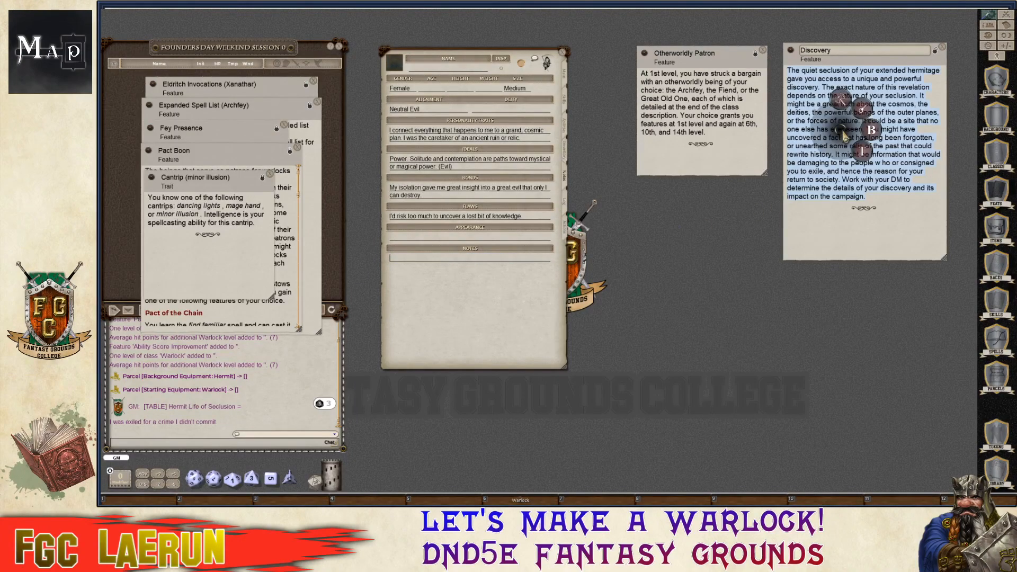
Copy the full Discovery description into the character's Notes, then relock and close the Discovery feature.
{"action": "left_click_drag", "start_coordinate": [881, 211], "coordinate": [786, 75]}
{"action": "key", "text": "ctrl+c"}
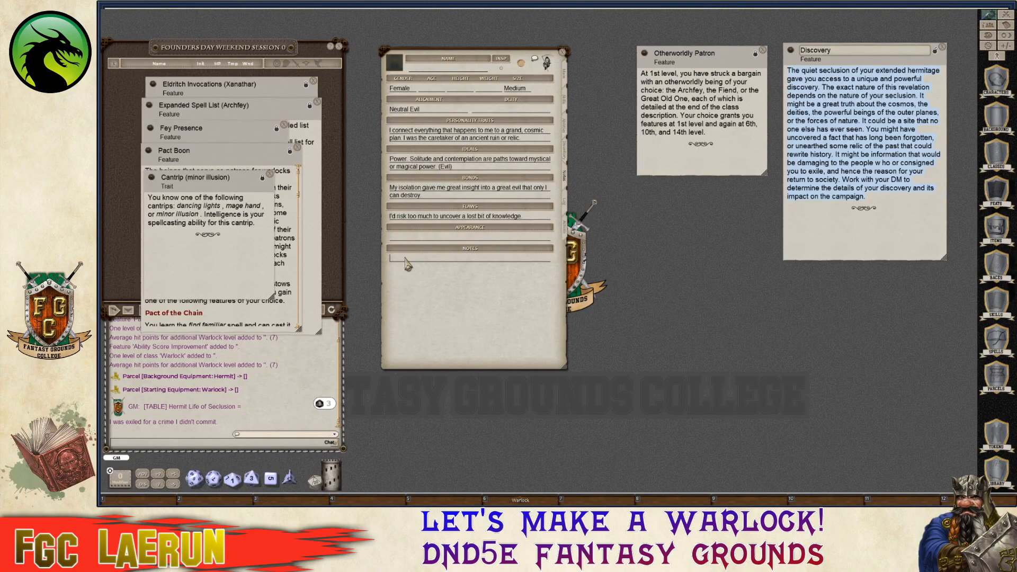
{"action": "key", "text": "ctrl"}
{"action": "key", "text": "ctrl+v"}
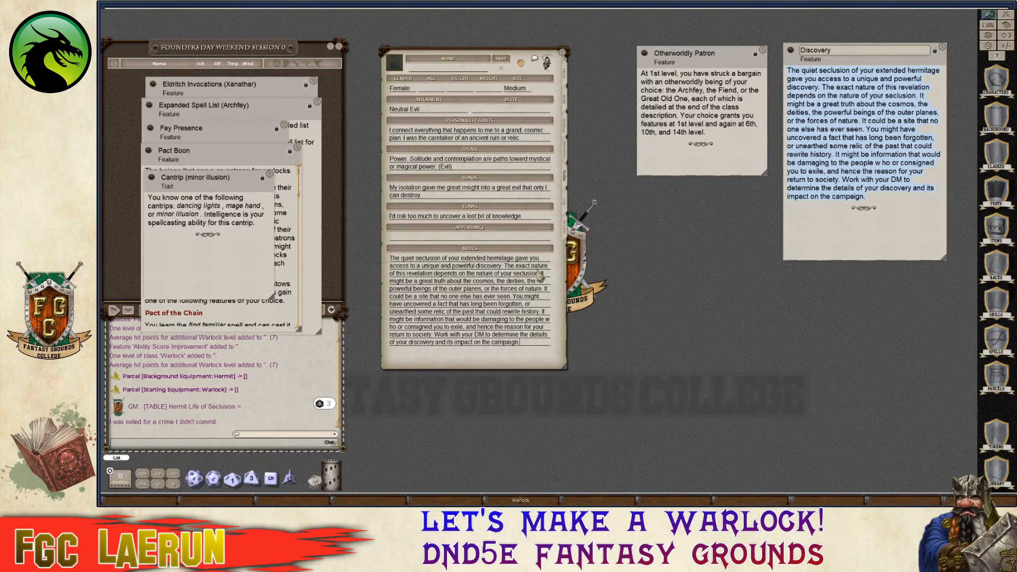
{"action": "key", "text": "ctrl"}
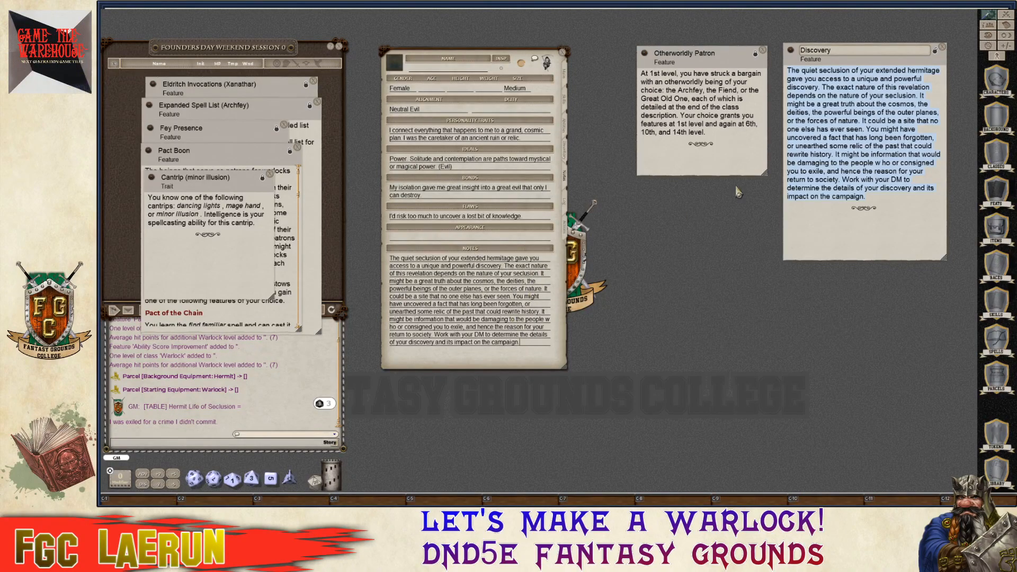
{"action": "left_click", "coordinate": [935, 51]}
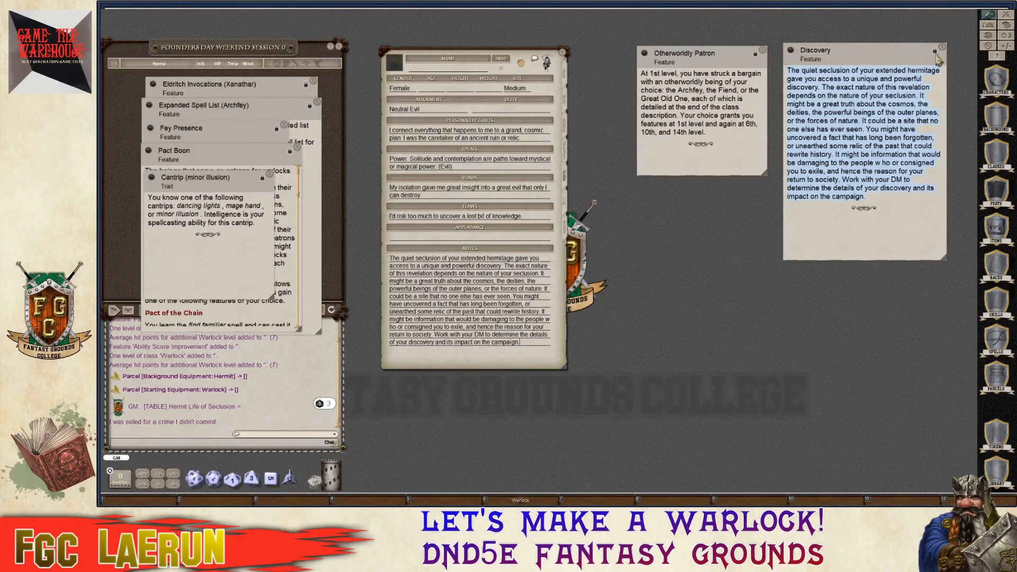
{"action": "left_click", "coordinate": [942, 47]}
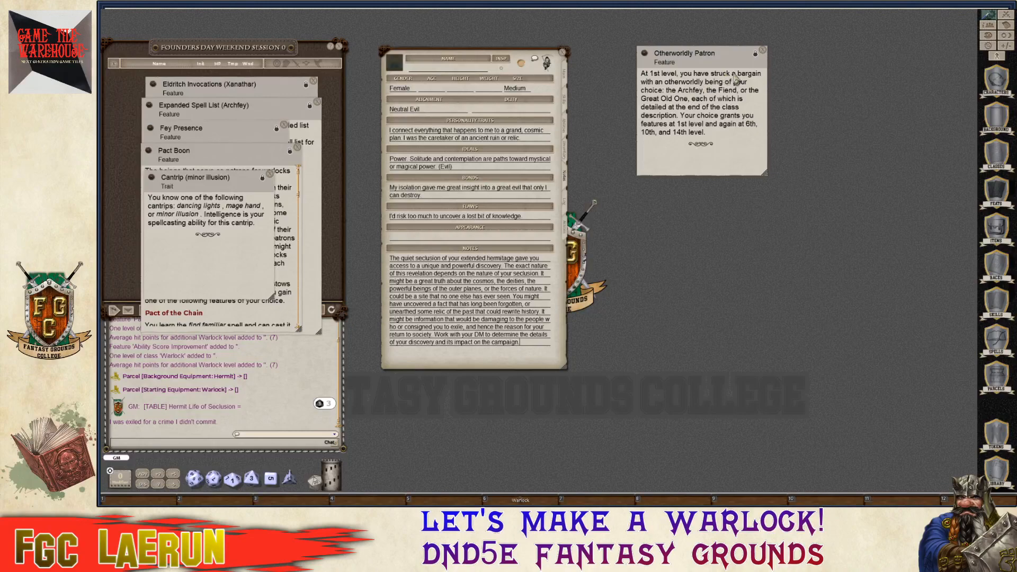
Move the Otherworldly Patron window farther from the character notes and shift the notes sheet away from the combat tracker.
{"action": "left_click_drag", "start_coordinate": [736, 78], "coordinate": [925, 58]}
{"action": "key", "text": "ctrl"}
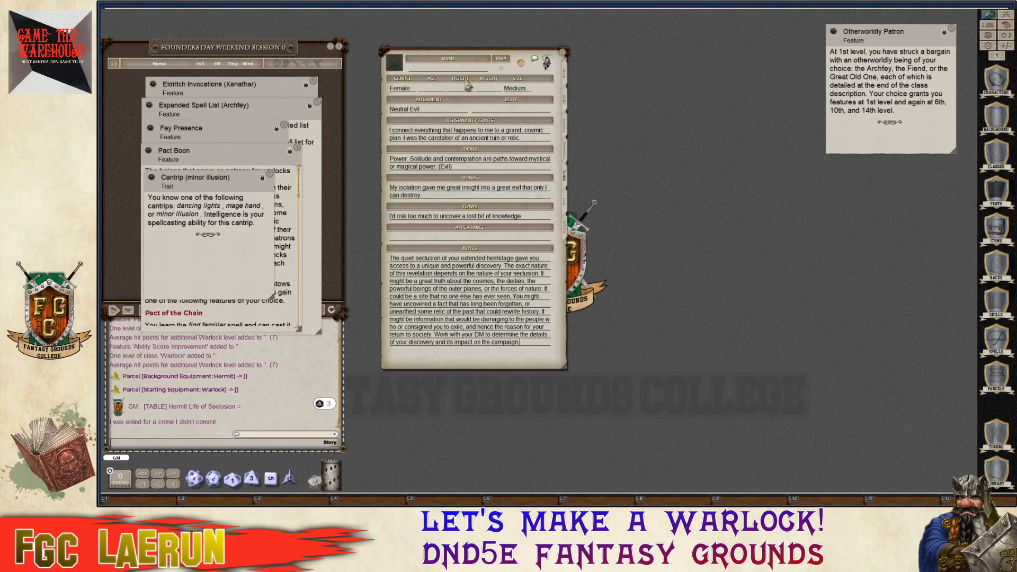
{"action": "left_click_drag", "start_coordinate": [478, 54], "coordinate": [531, 51]}
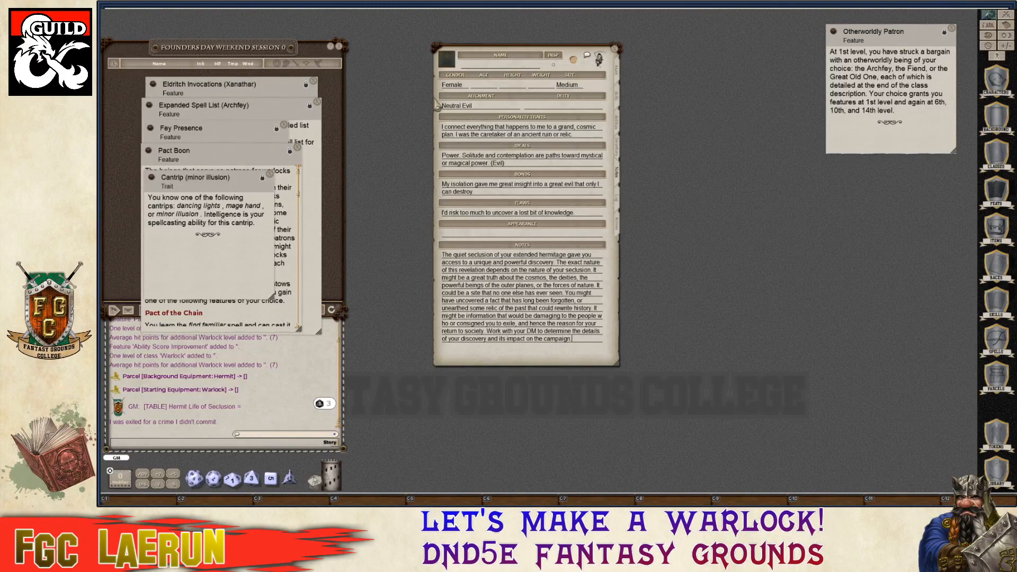
Set the character's age to 28, height to "7" and weight to 133 lb.
{"action": "key", "text": "ctrl"}
{"action": "left_click", "coordinate": [484, 86]}
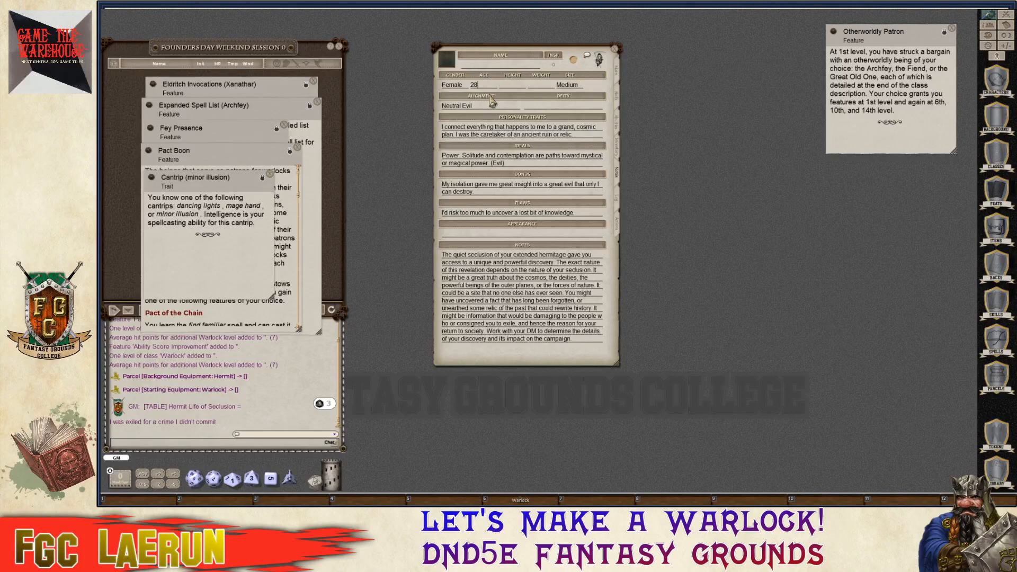
{"action": "key", "text": "ctrl"}
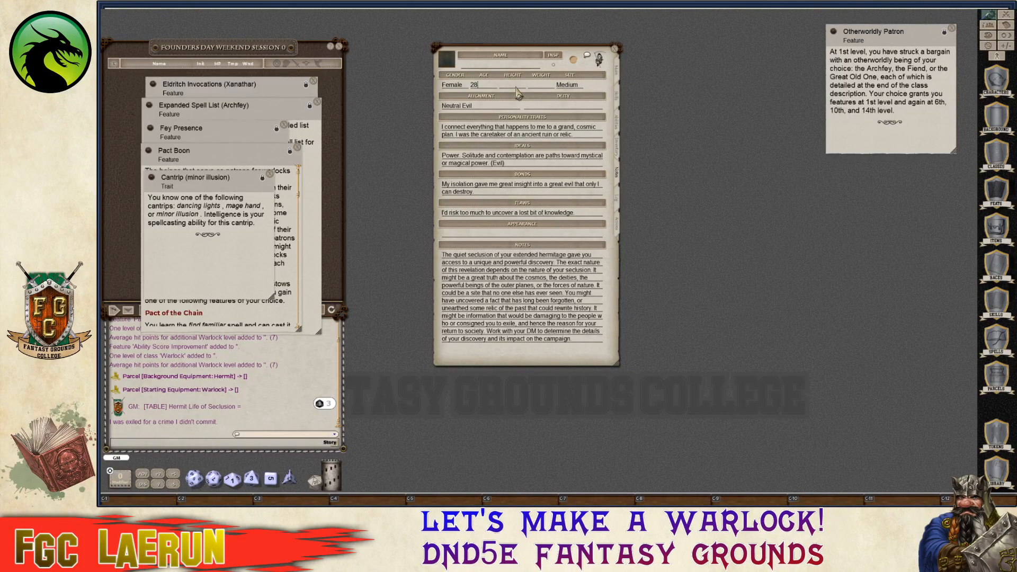
{"action": "left_click", "coordinate": [516, 87]}
{"action": "type", "text": "'7\""}
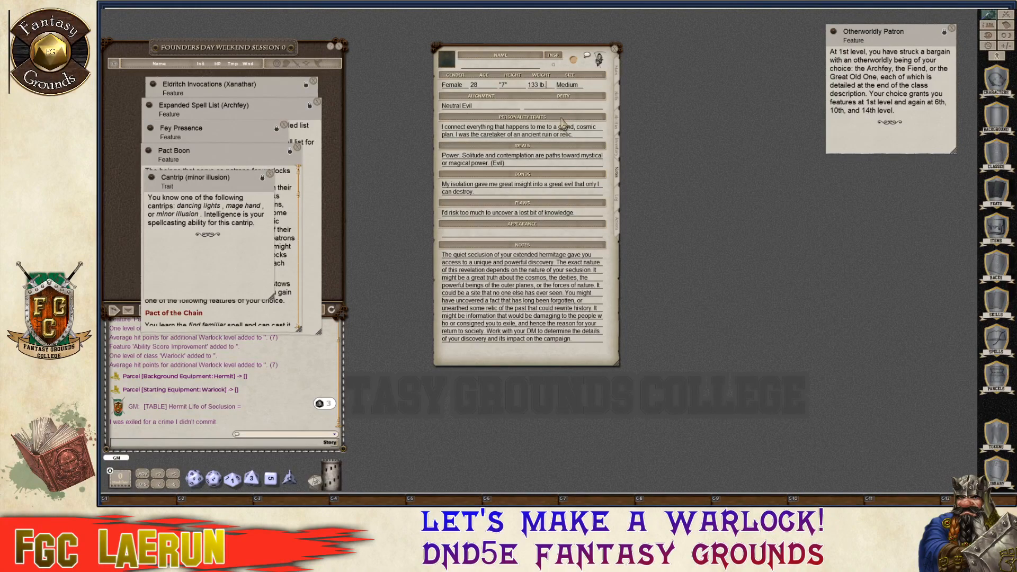
Activate the character's Appearance field and move the Otherworldly Patron window closer to the notes sheet.
{"action": "key", "text": "ctrl"}
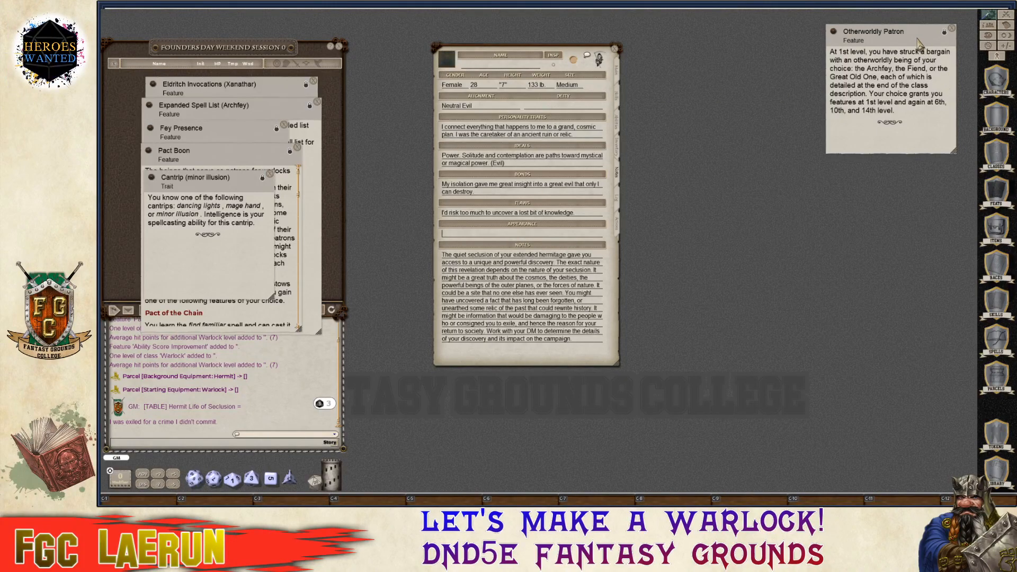
{"action": "left_click_drag", "start_coordinate": [910, 46], "coordinate": [826, 111]}
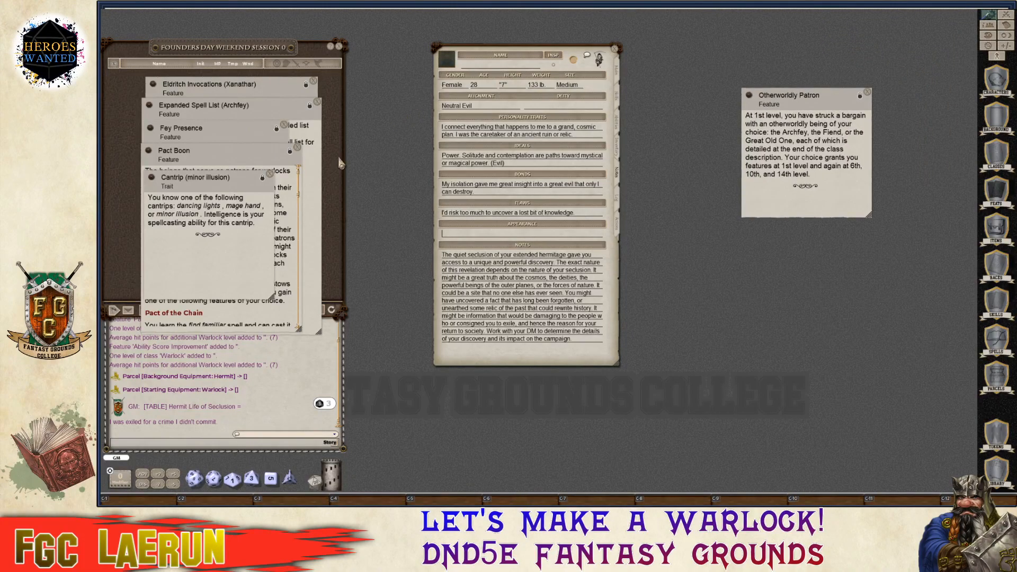
Move the Cantrip trait window clear of the Pact Boon text and set the light crossbow's ammo to 20 in the character's actions.
{"action": "left_click_drag", "start_coordinate": [251, 186], "coordinate": [278, 217]}
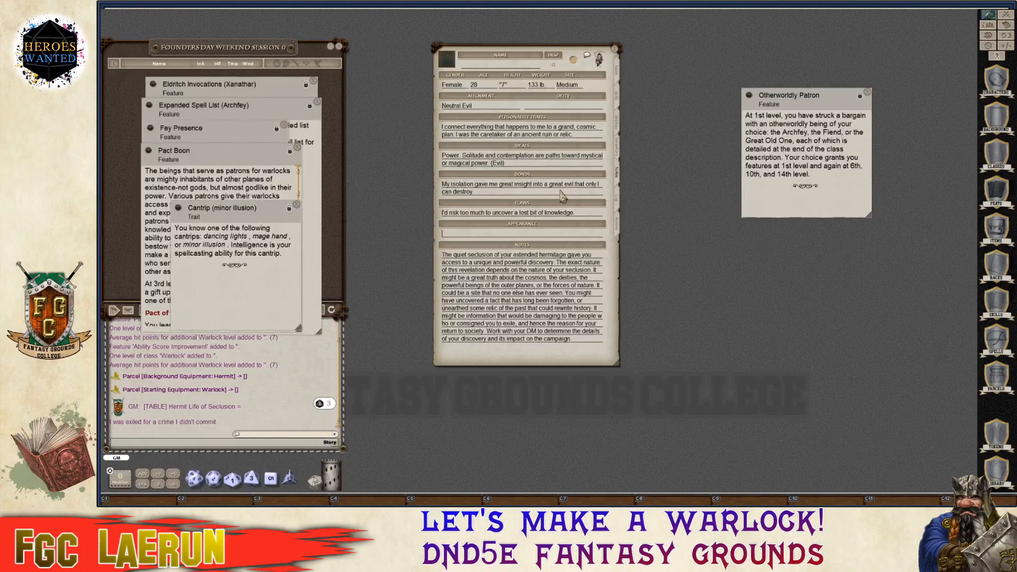
{"action": "left_click", "coordinate": [618, 227]}
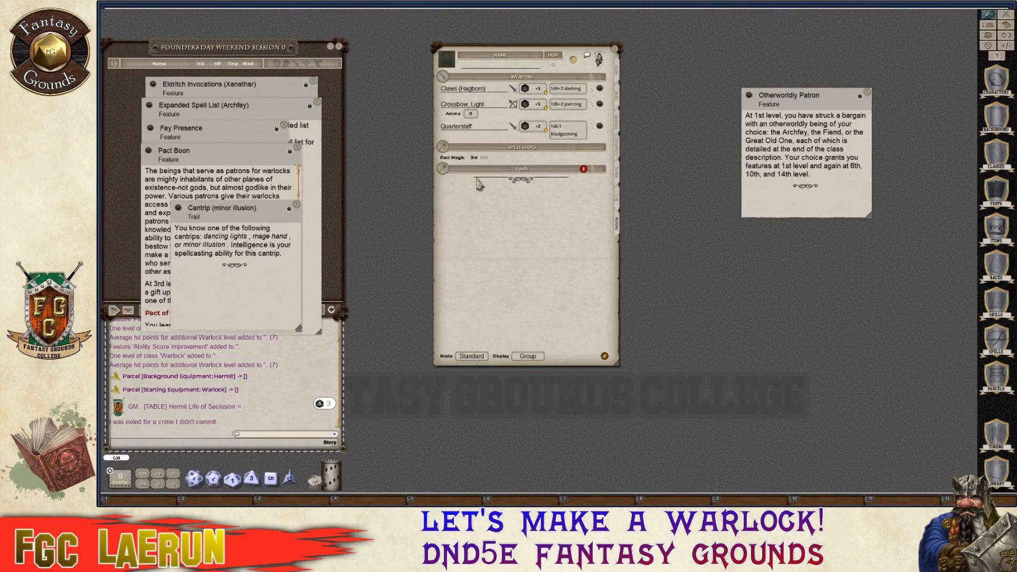
{"action": "key", "text": "ctrl"}
{"action": "key", "text": "ctrl"}
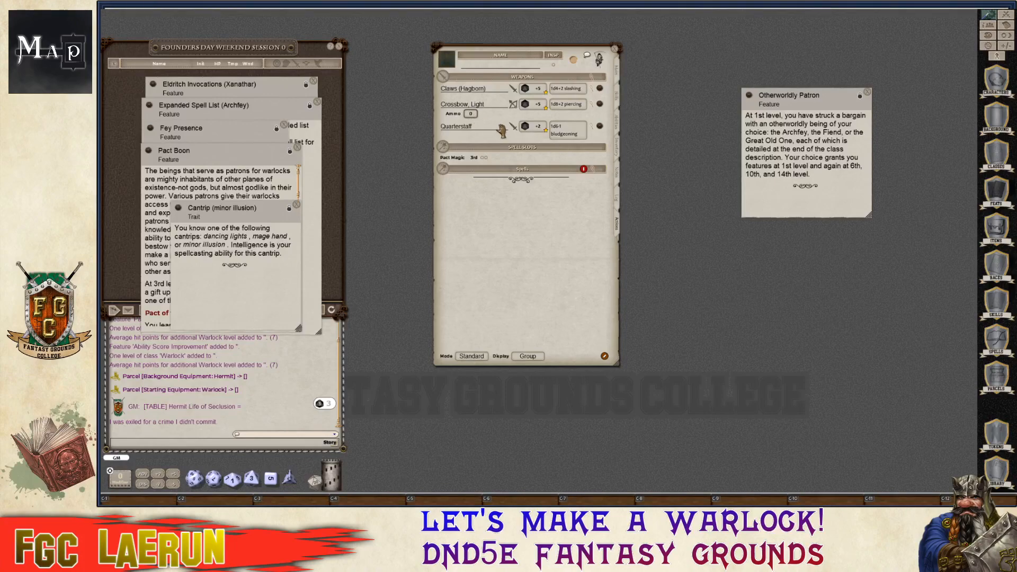
{"action": "type", "text": "0"}
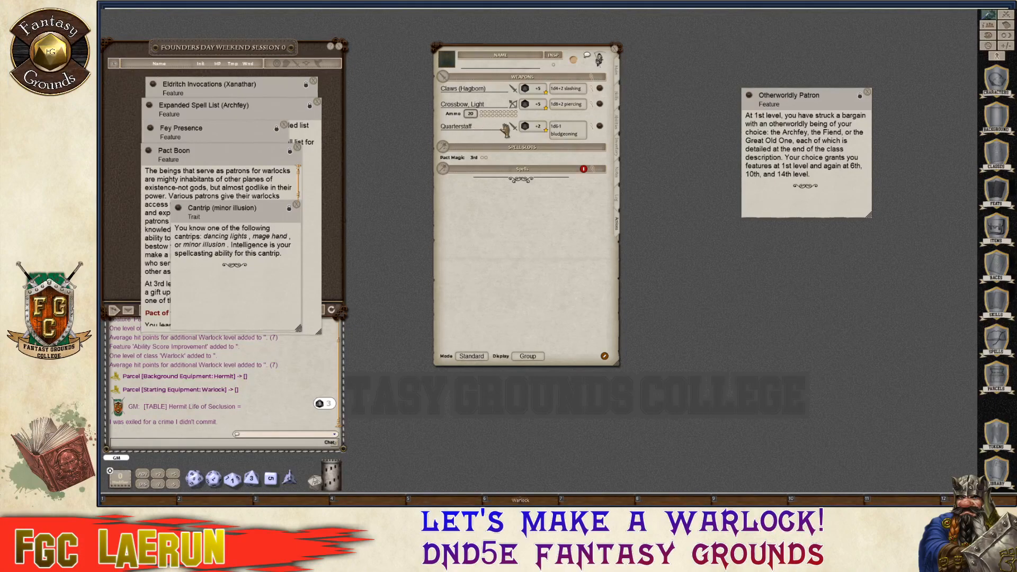
{"action": "key", "text": "ctrl"}
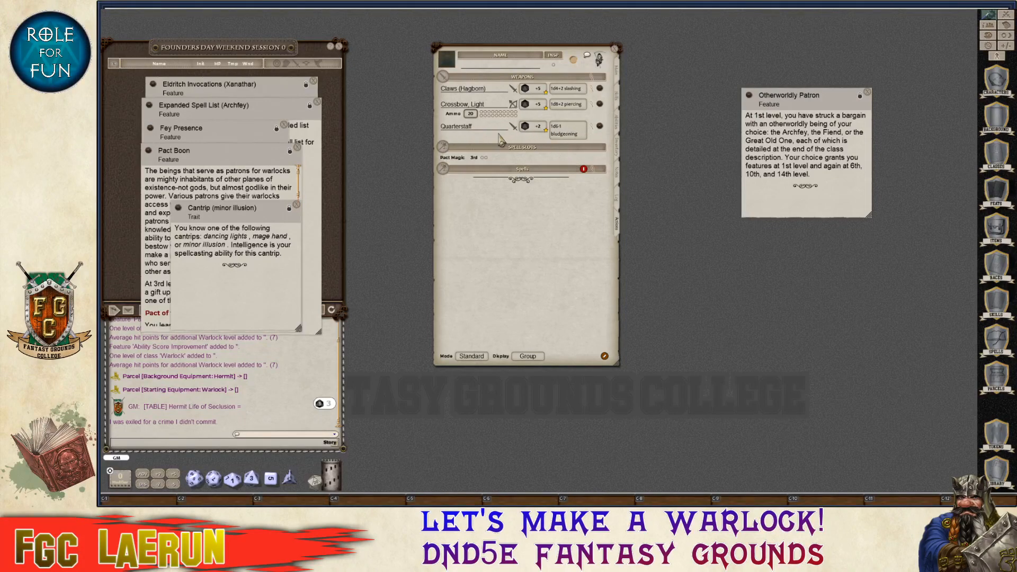
Add a blank weapon to the character's actions and open its details beside the existing quarterstaff's details.
{"action": "left_click", "coordinate": [605, 358]}
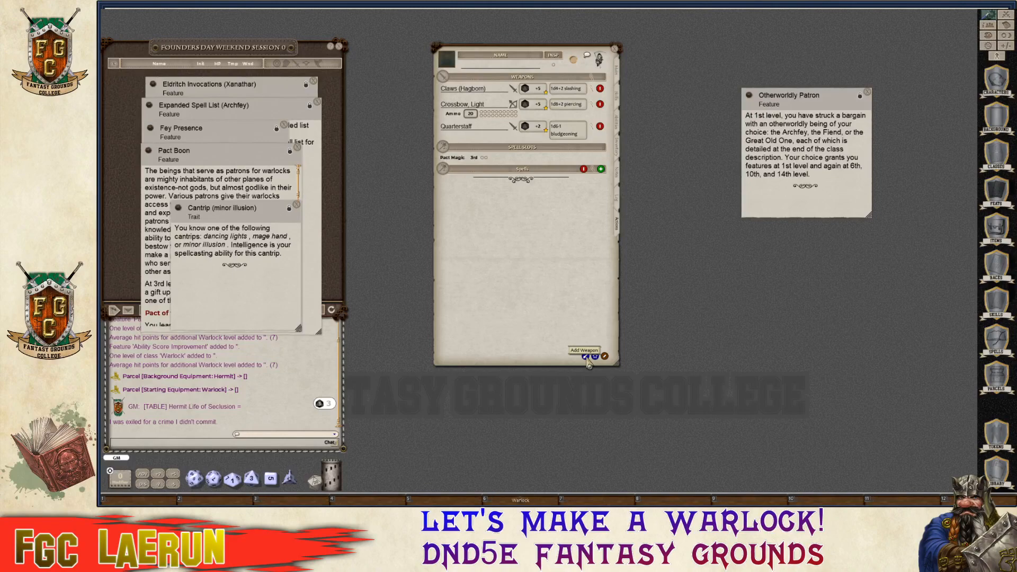
{"action": "left_click", "coordinate": [585, 357]}
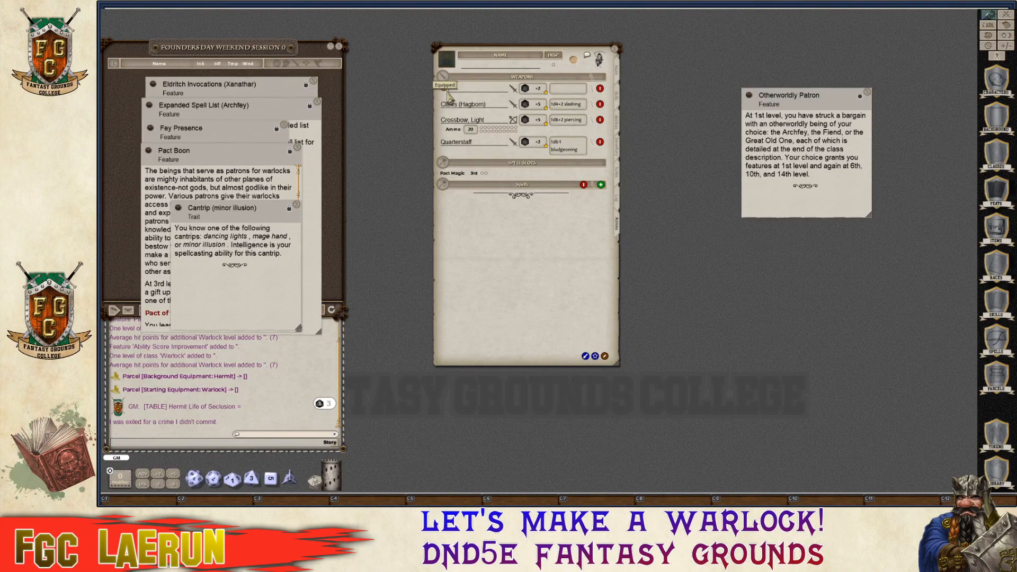
{"action": "left_click", "coordinate": [593, 149]}
{"action": "left_click_drag", "start_coordinate": [593, 209], "coordinate": [759, 74]}
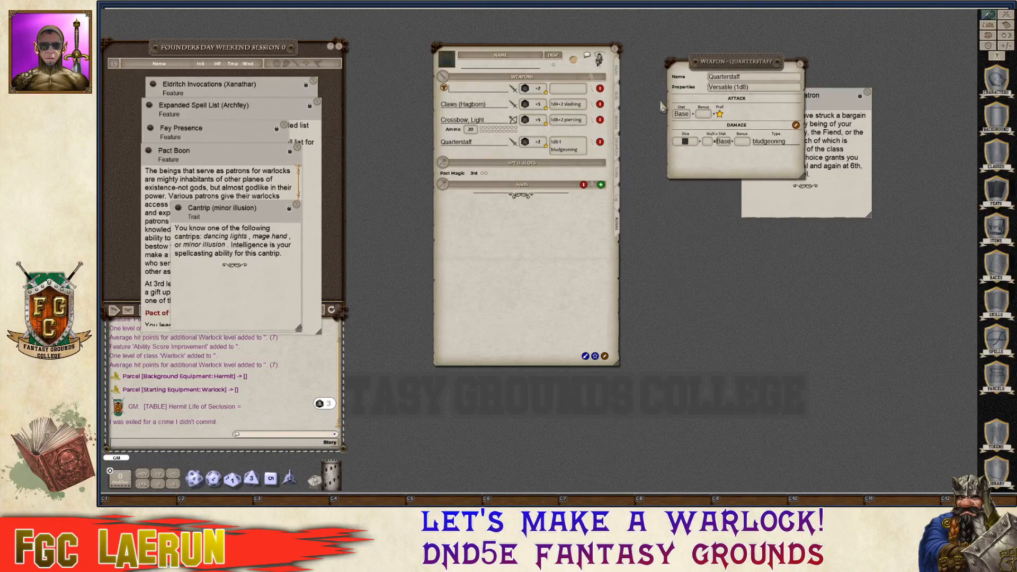
{"action": "left_click", "coordinate": [593, 89]}
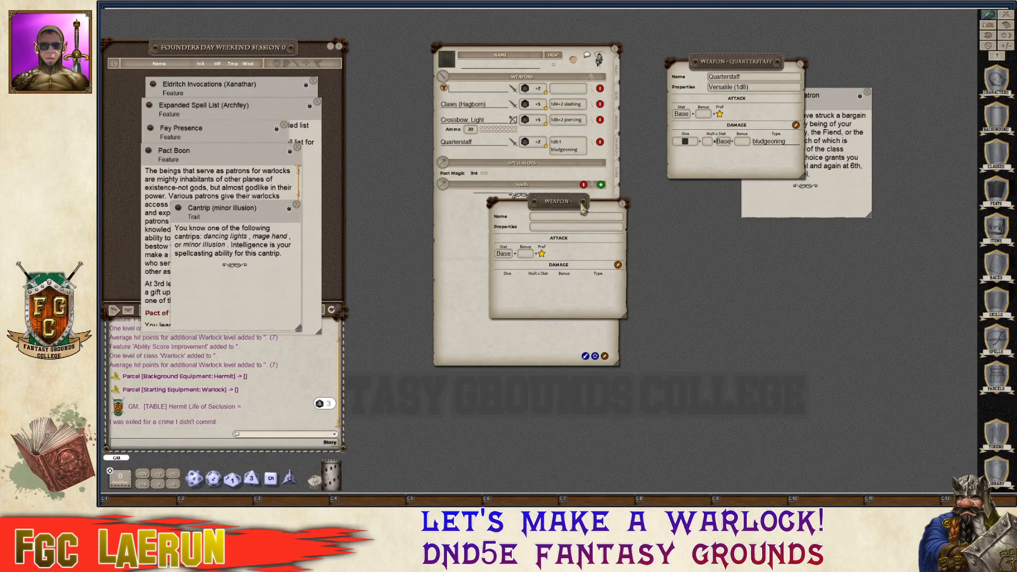
{"action": "left_click_drag", "start_coordinate": [578, 210], "coordinate": [594, 83]}
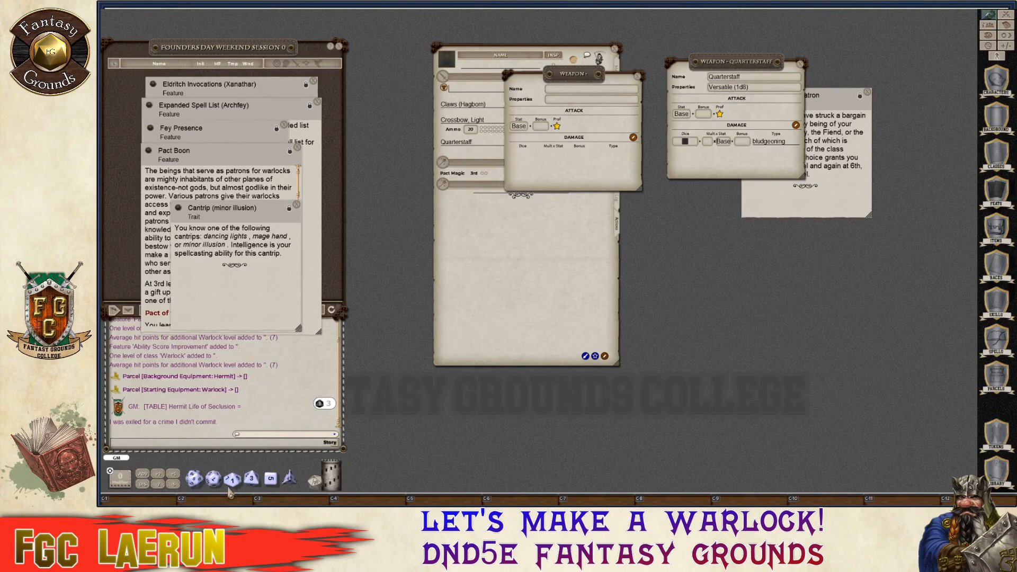
Give the new weapon one d8 of bludgeoning damage and name it Quarterstaff, copying the type and name from the existing quarterstaff.
{"action": "left_click_drag", "start_coordinate": [252, 478], "coordinate": [530, 159]}
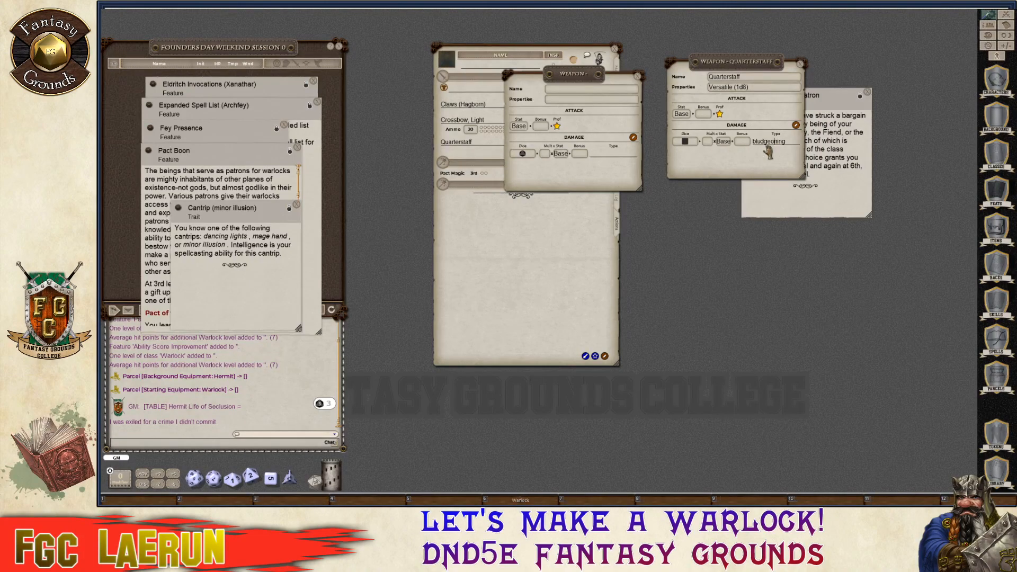
{"action": "left_click_drag", "start_coordinate": [768, 153], "coordinate": [617, 159]}
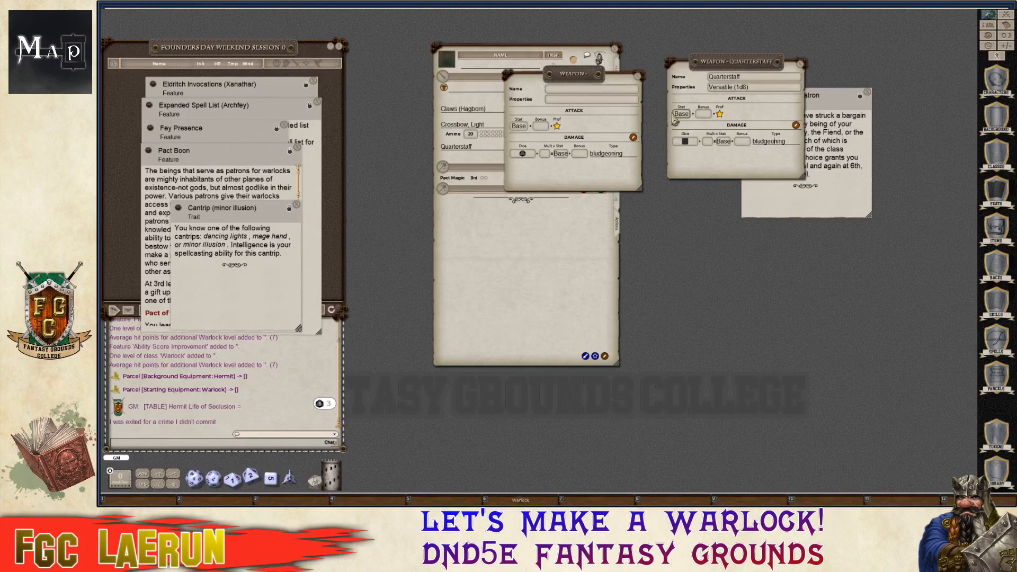
{"action": "left_click_drag", "start_coordinate": [752, 79], "coordinate": [682, 80]}
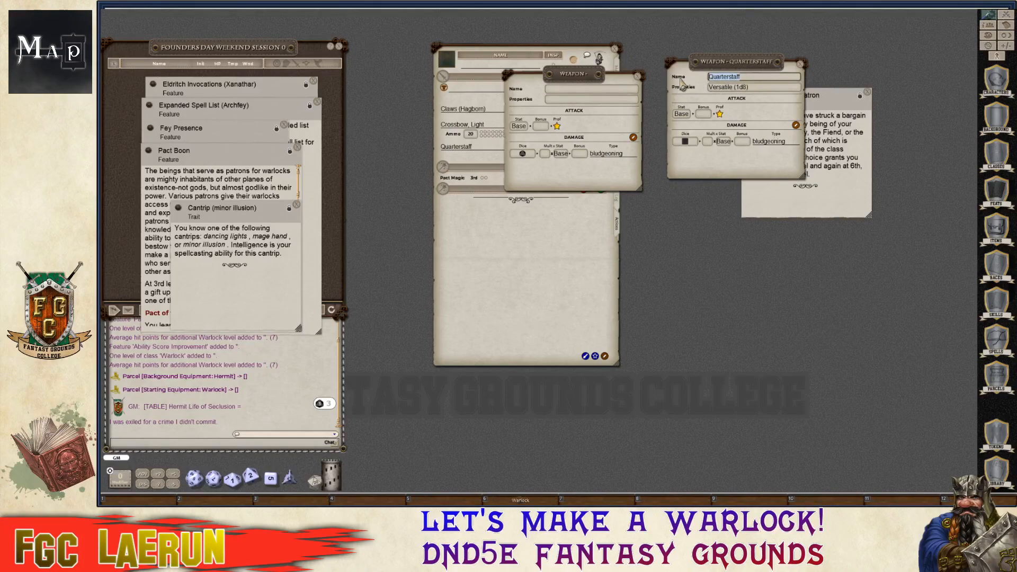
{"action": "key", "text": "ctrl+c"}
{"action": "left_click", "coordinate": [568, 89]}
{"action": "key", "text": "ctrl+v"}
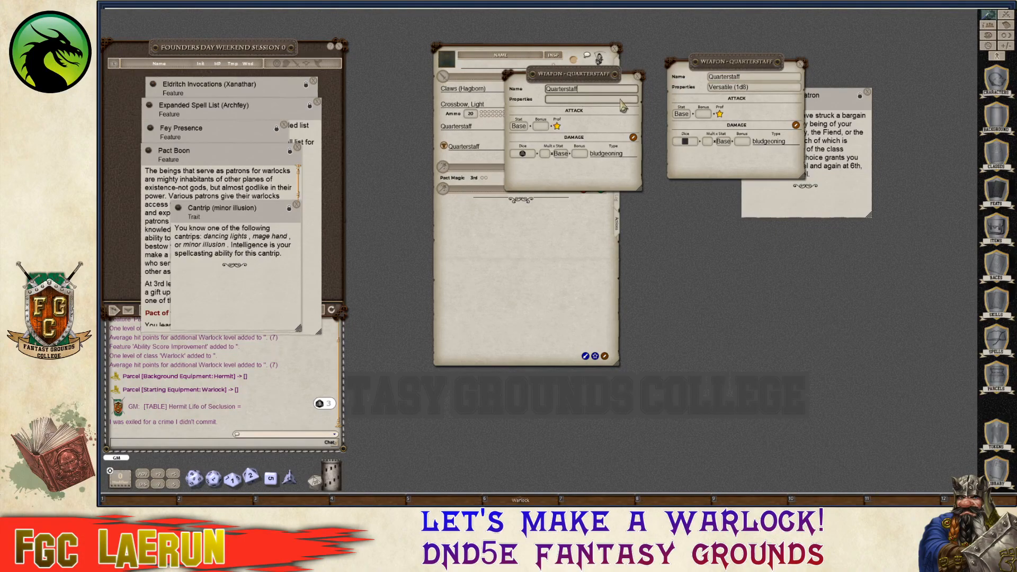
Rename the duplicate quarterstaff weapon entry as Quarterstaff (2-Handed).
{"action": "type", "text": "(S"}
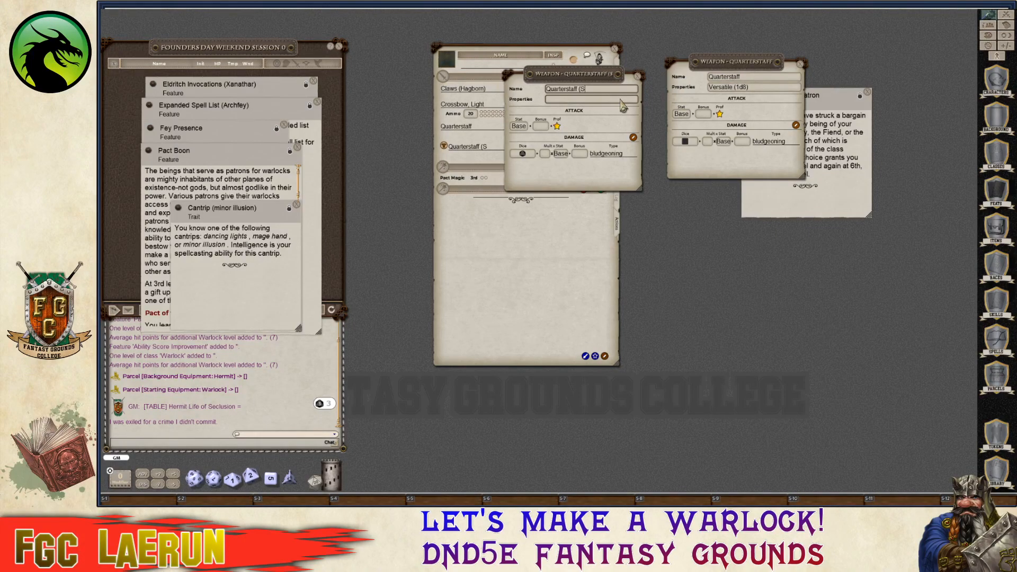
{"action": "type", "text": "-Handed)"}
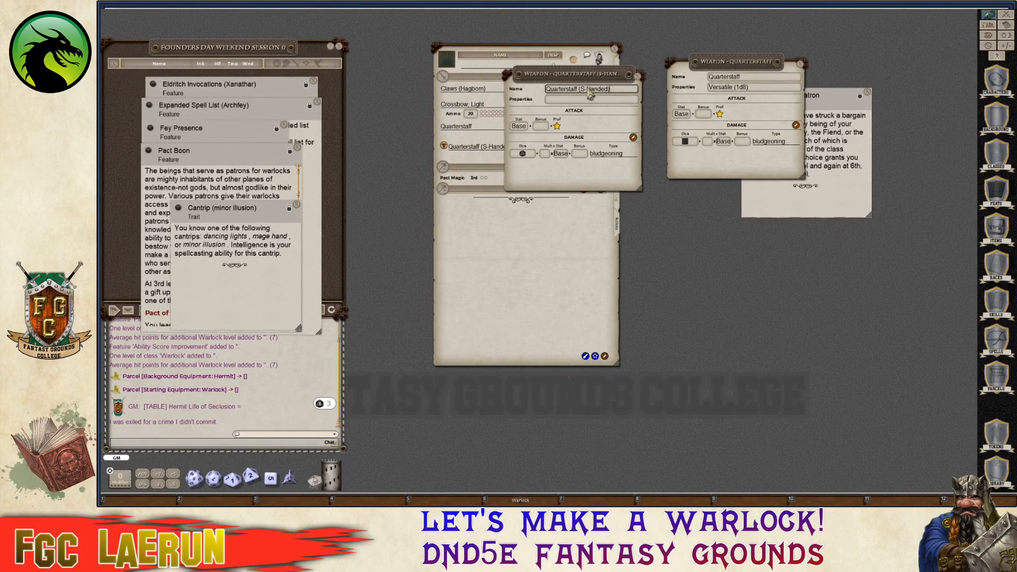
{"action": "key", "text": "BackSpace"}
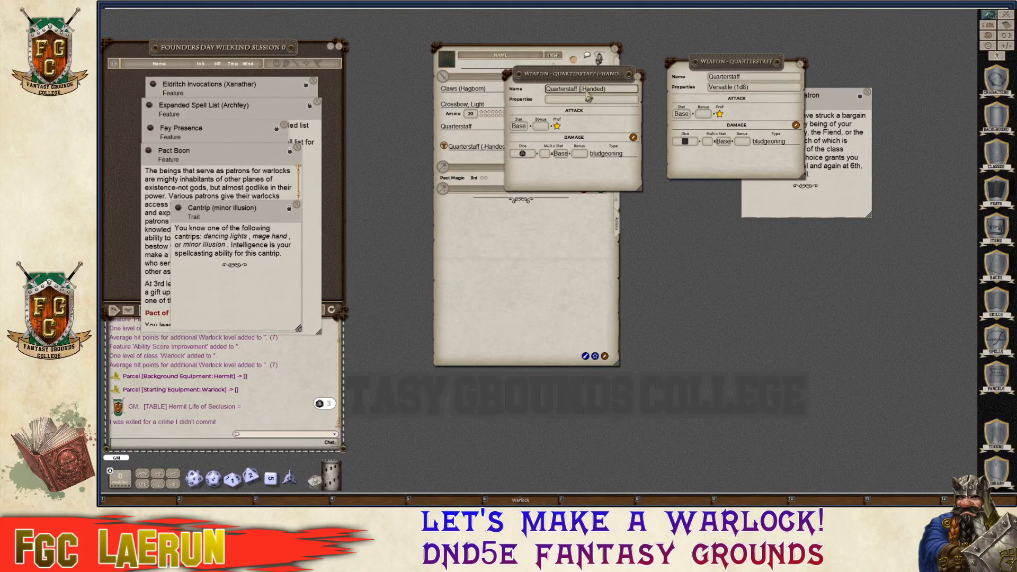
{"action": "type", "text": "2"}
{"action": "key", "text": "Tab"}
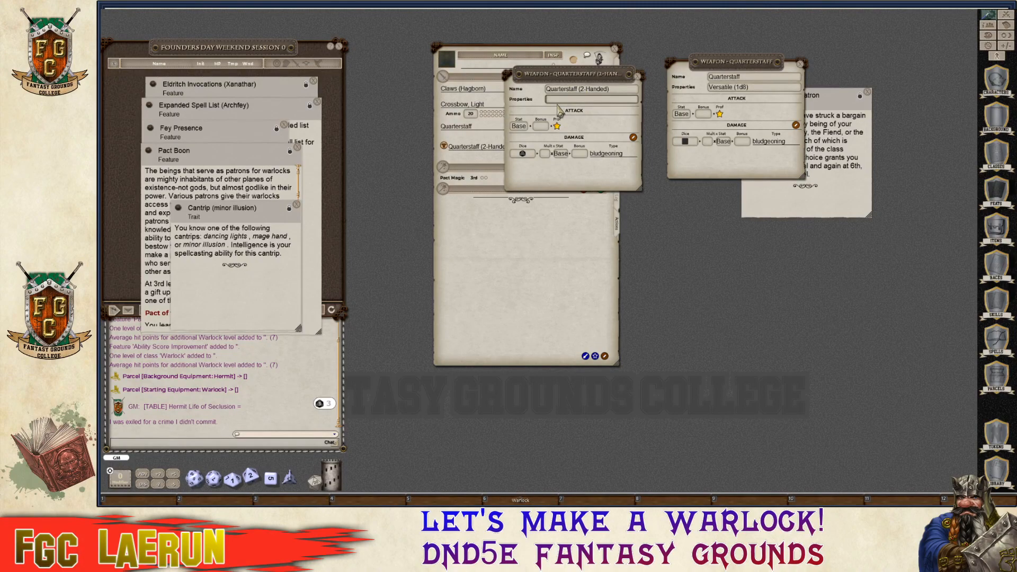
Copy the properties text Versatile (1d8) from the original quarterstaff into the two-handed entry and close both weapon windows.
{"action": "left_click_drag", "start_coordinate": [755, 89], "coordinate": [697, 93]}
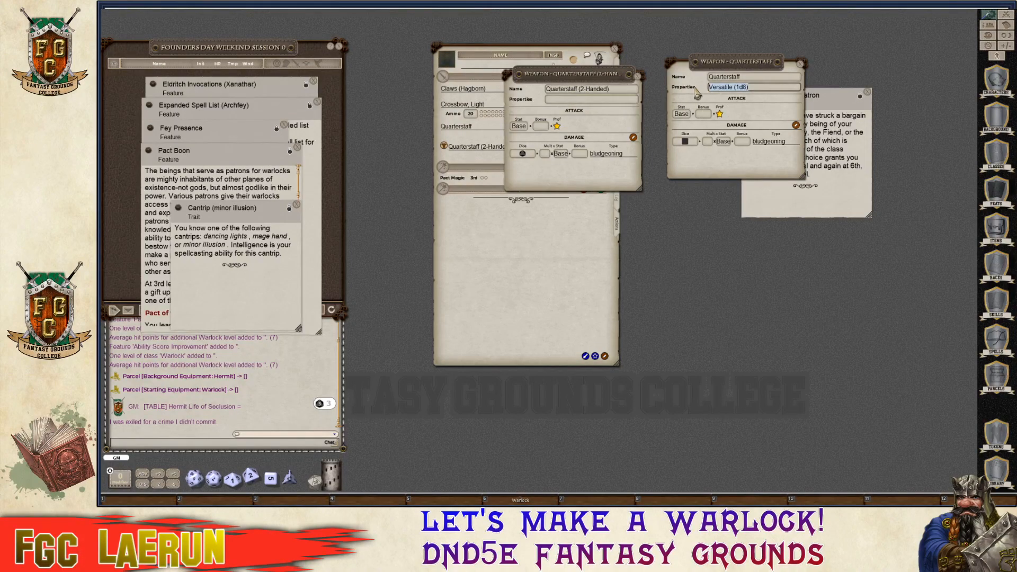
{"action": "key", "text": "ctrl"}
{"action": "left_click", "coordinate": [565, 101]}
{"action": "key", "text": "ctrl+v"}
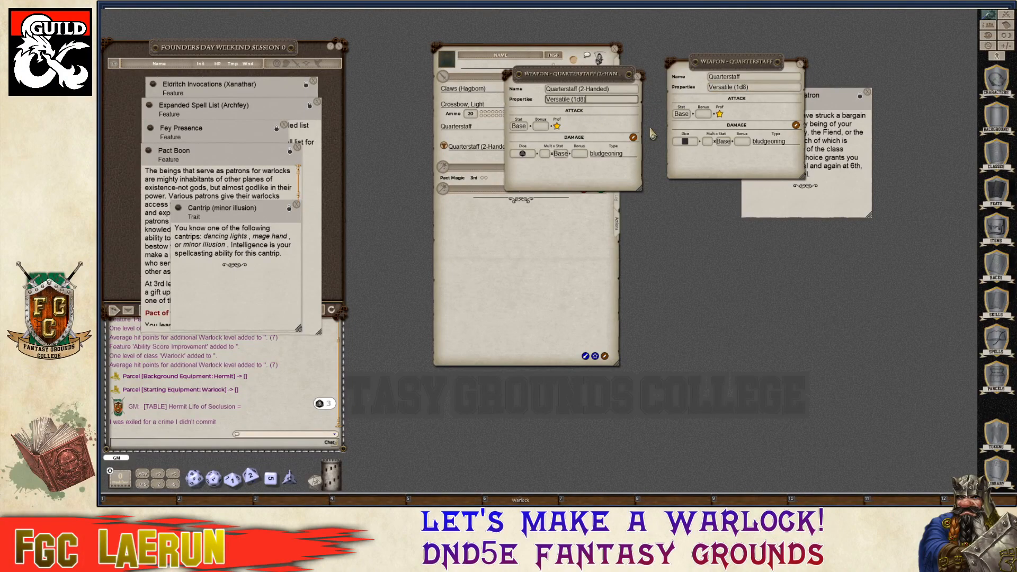
{"action": "left_click", "coordinate": [638, 76]}
{"action": "left_click", "coordinate": [801, 64]}
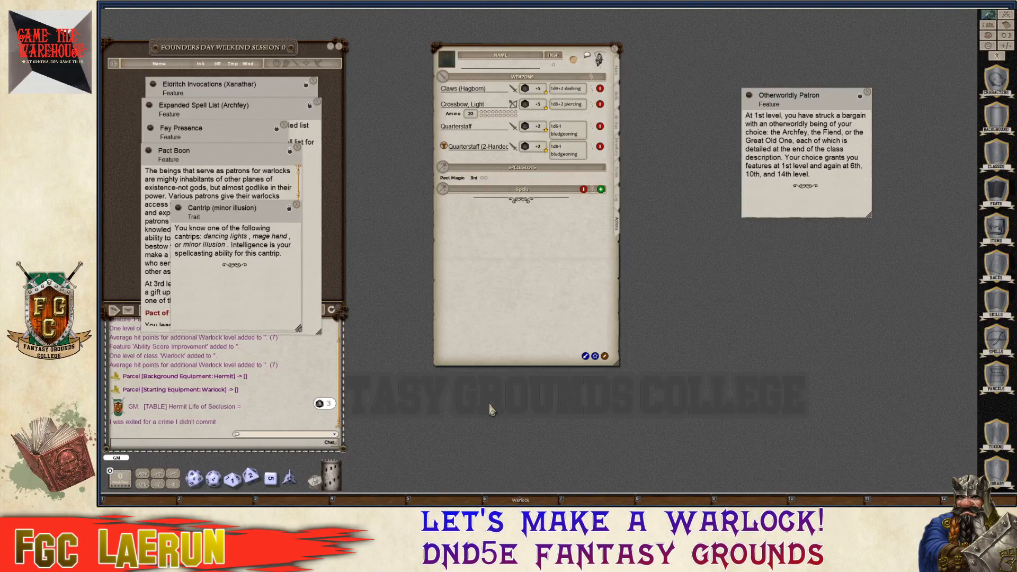
Reposition and lengthen the character sheet, close the Otherworldly Patron window and shift the minor illusion cantrip window.
{"action": "key", "text": "ctrl"}
{"action": "left_click_drag", "start_coordinate": [533, 57], "coordinate": [462, 27]}
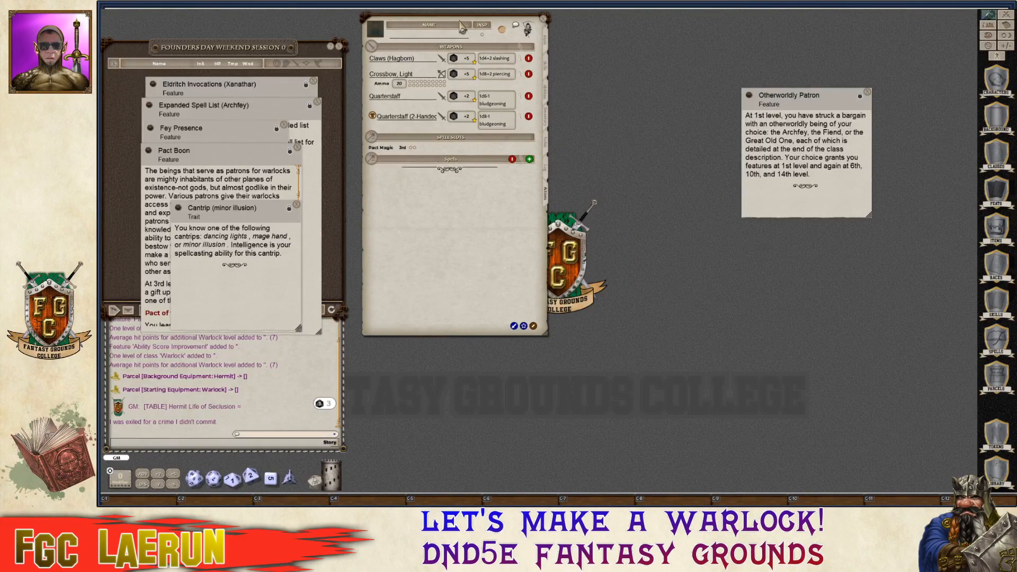
{"action": "left_click_drag", "start_coordinate": [548, 339], "coordinate": [540, 495]}
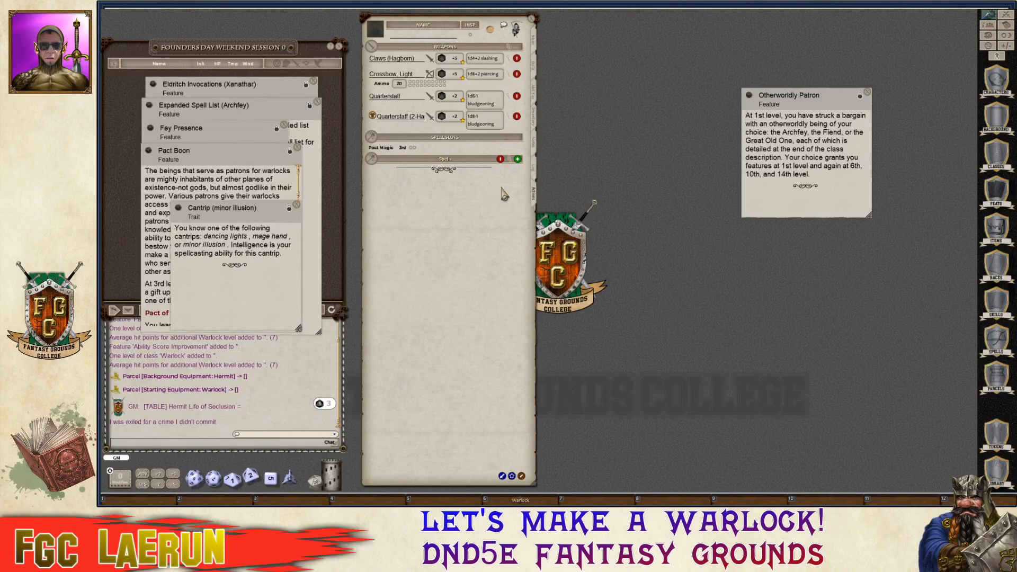
{"action": "key", "text": "ctrl"}
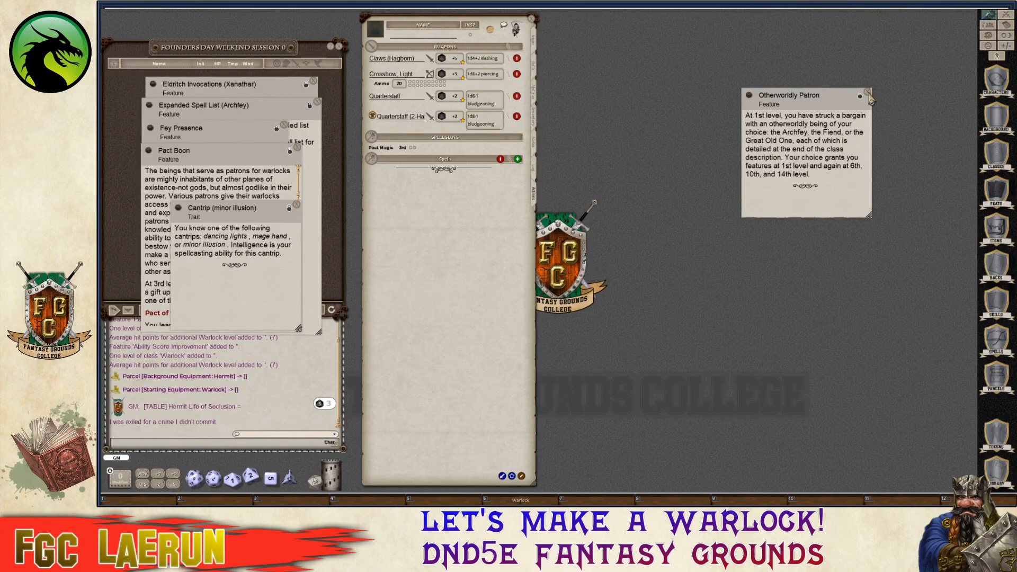
{"action": "left_click", "coordinate": [868, 93]}
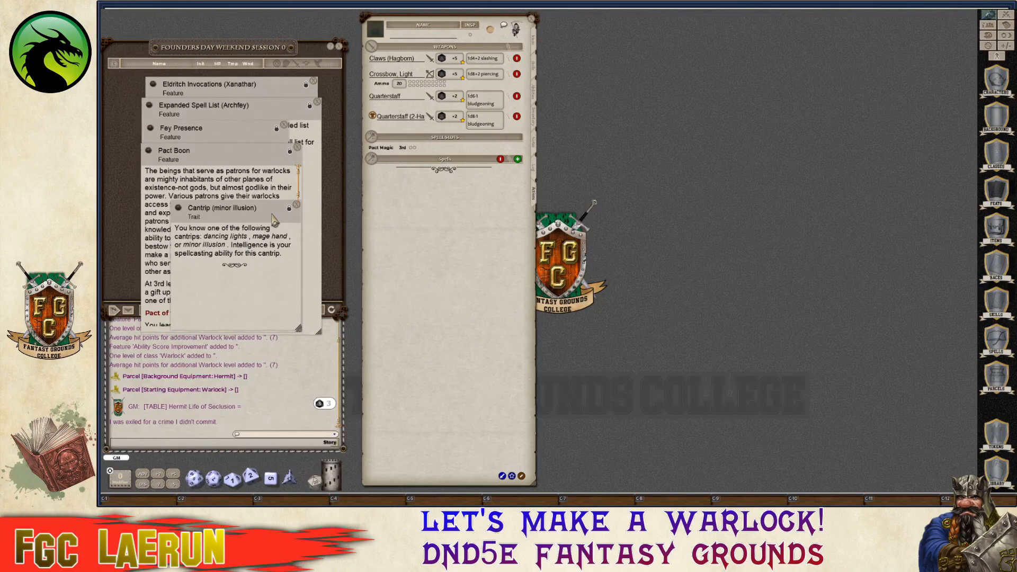
{"action": "left_click_drag", "start_coordinate": [274, 220], "coordinate": [252, 198]}
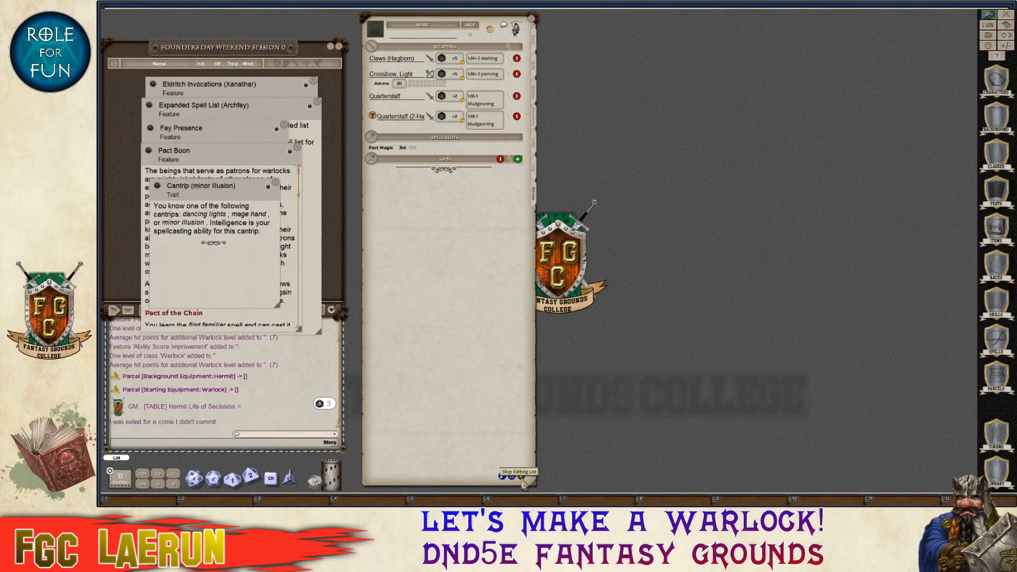
Add a new ability entry to the character's actions under a group named Supplies and delete the empty Spells group.
{"action": "left_click", "coordinate": [522, 477]}
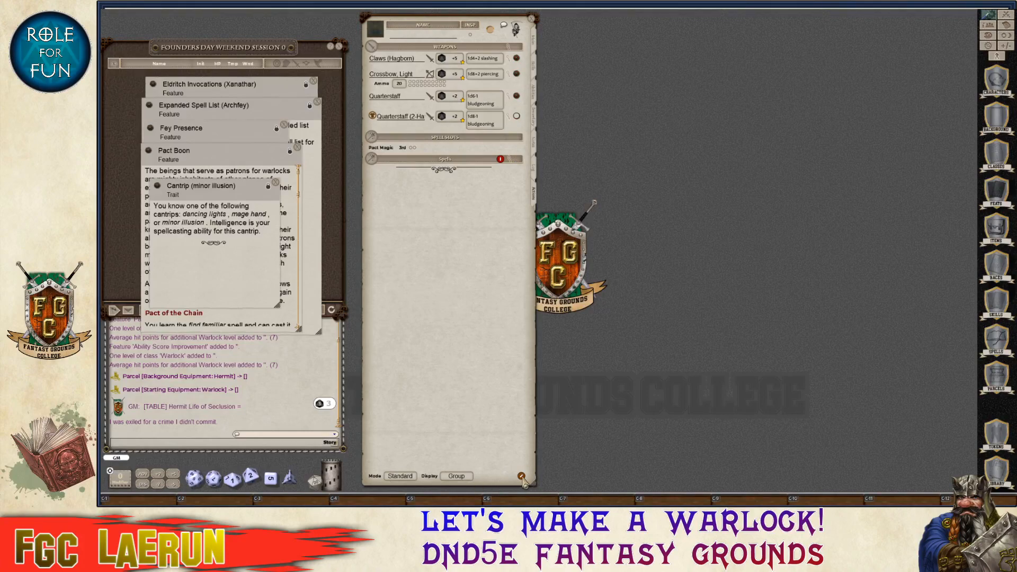
{"action": "left_click", "coordinate": [522, 477]}
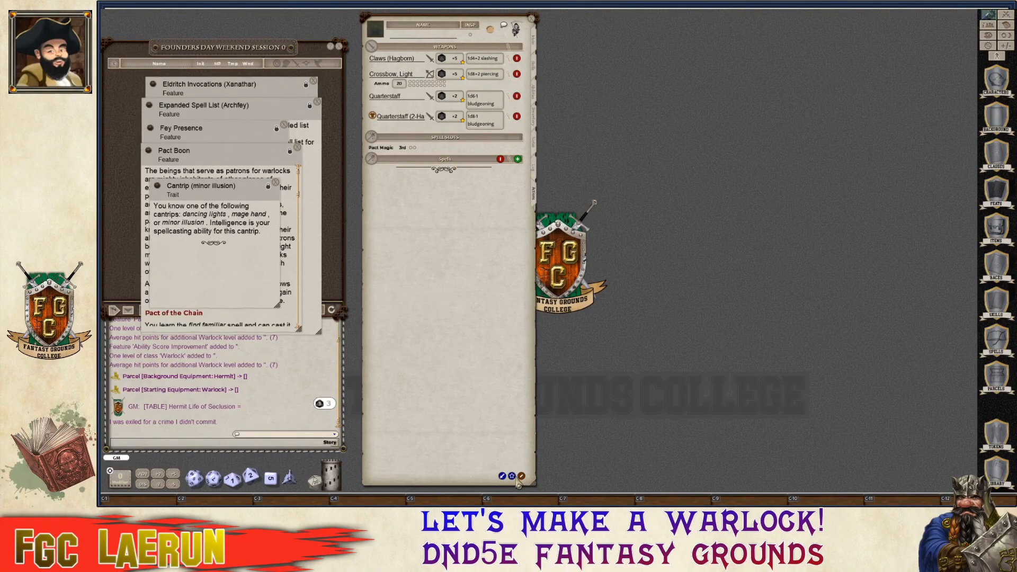
{"action": "left_click", "coordinate": [518, 159]}
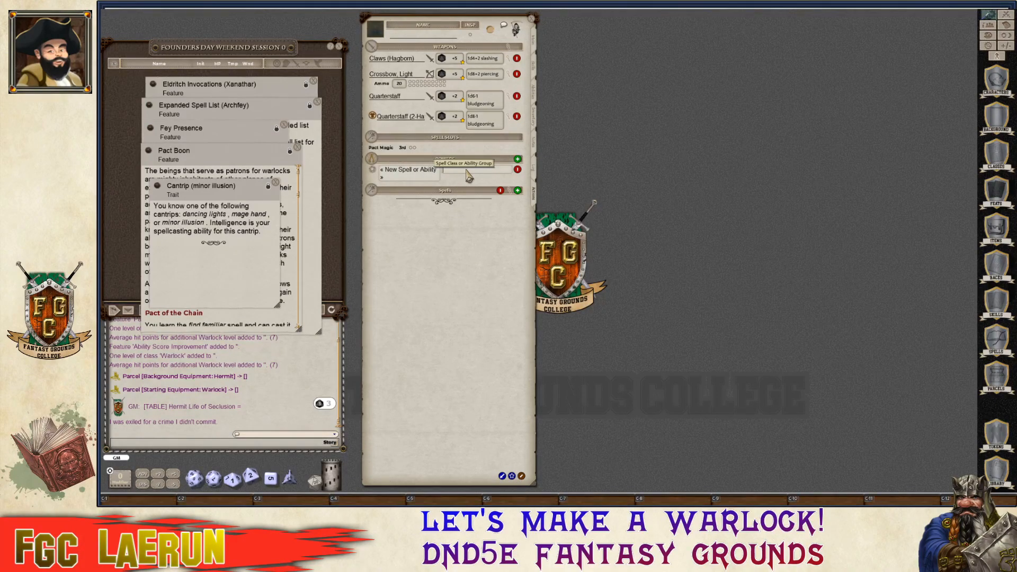
{"action": "type", "text": "Supplies"}
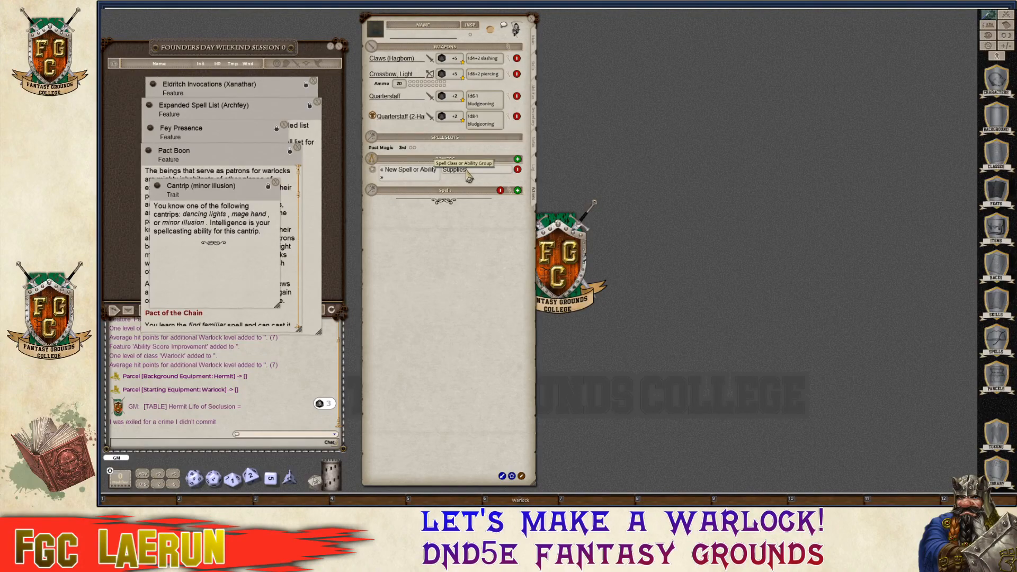
{"action": "key", "text": "Return"}
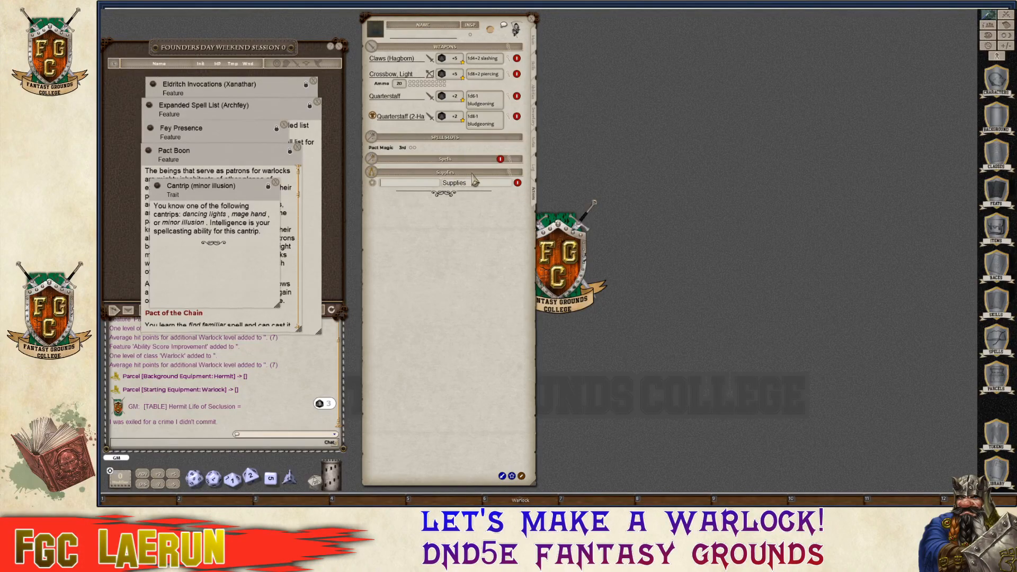
{"action": "left_click", "coordinate": [501, 159]}
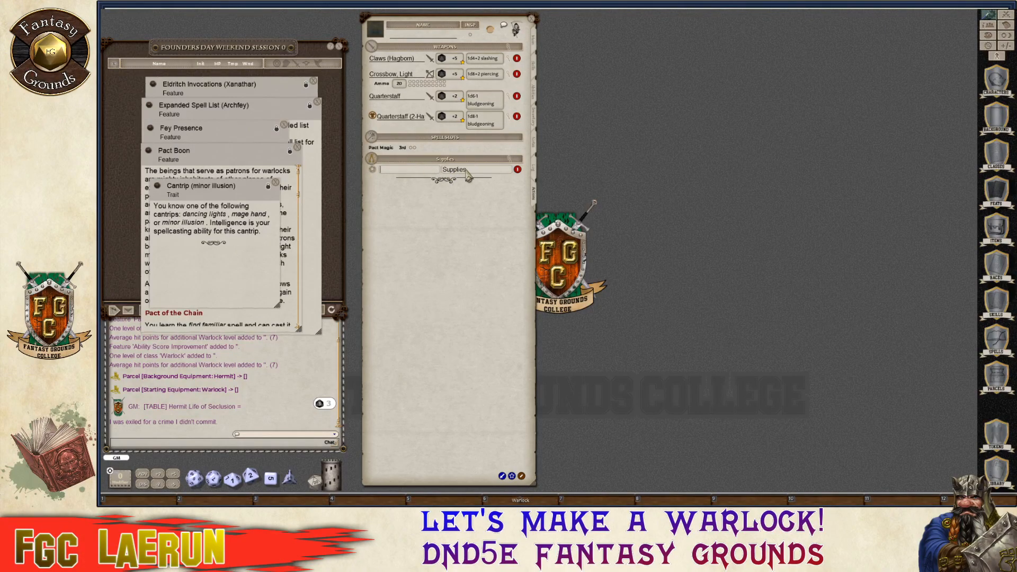
Check the character's inventory, name the new Supplies entry Healing Potion and add a Heal action to it.
{"action": "left_click", "coordinate": [535, 121]}
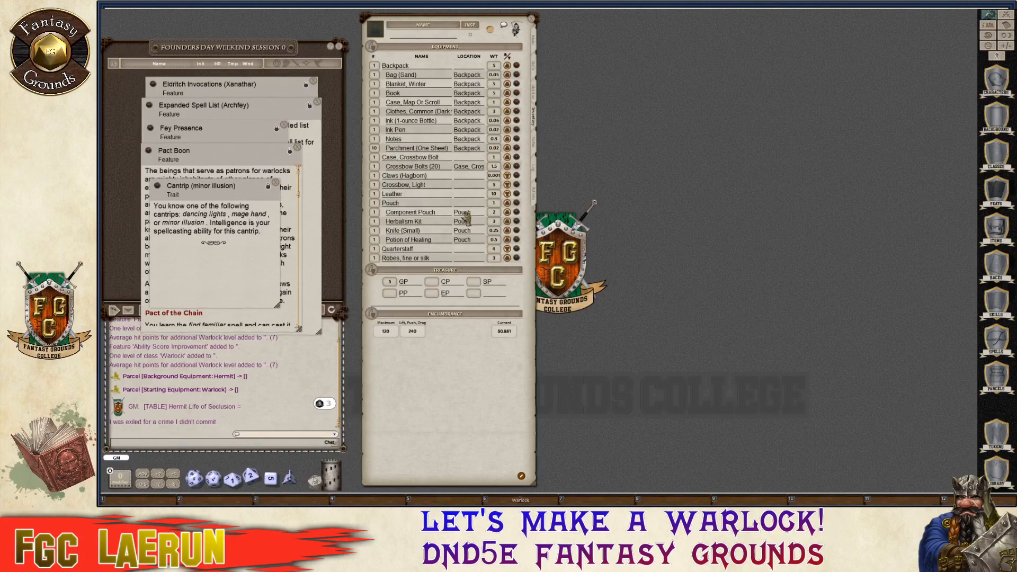
{"action": "key", "text": "ctrl"}
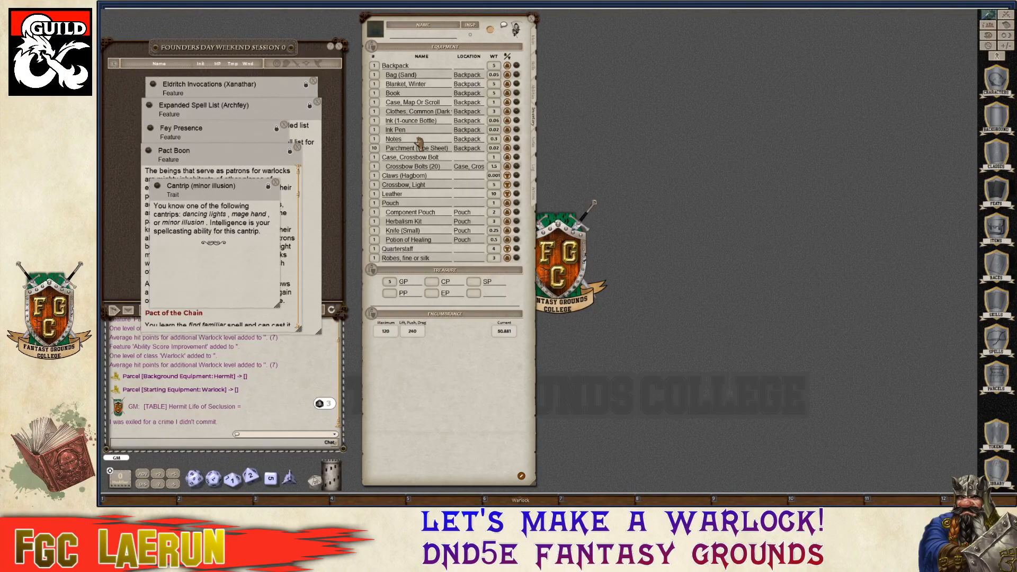
{"action": "key", "text": "ctrl"}
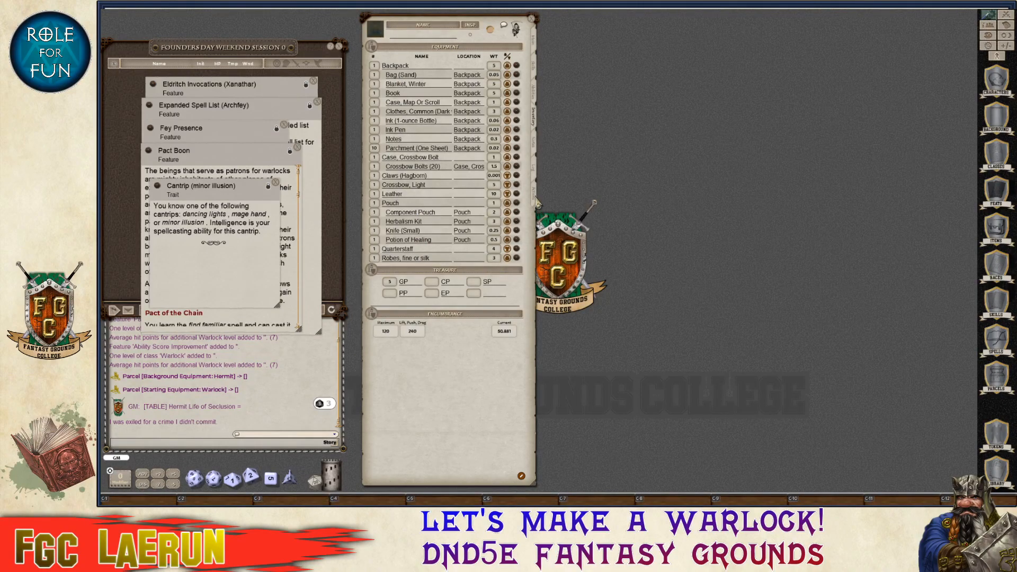
{"action": "left_click", "coordinate": [534, 197]}
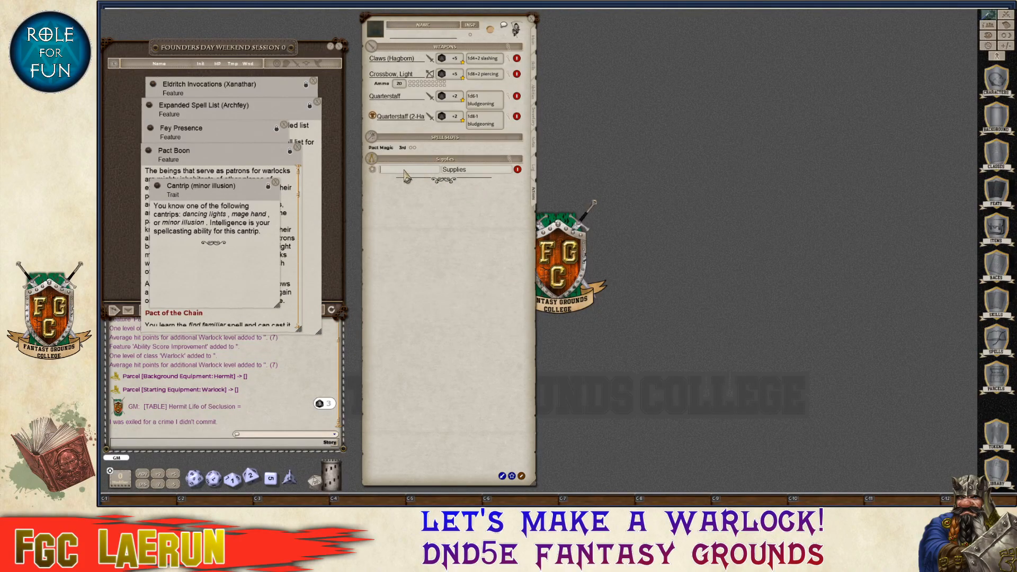
{"action": "type", "text": "Healin"}
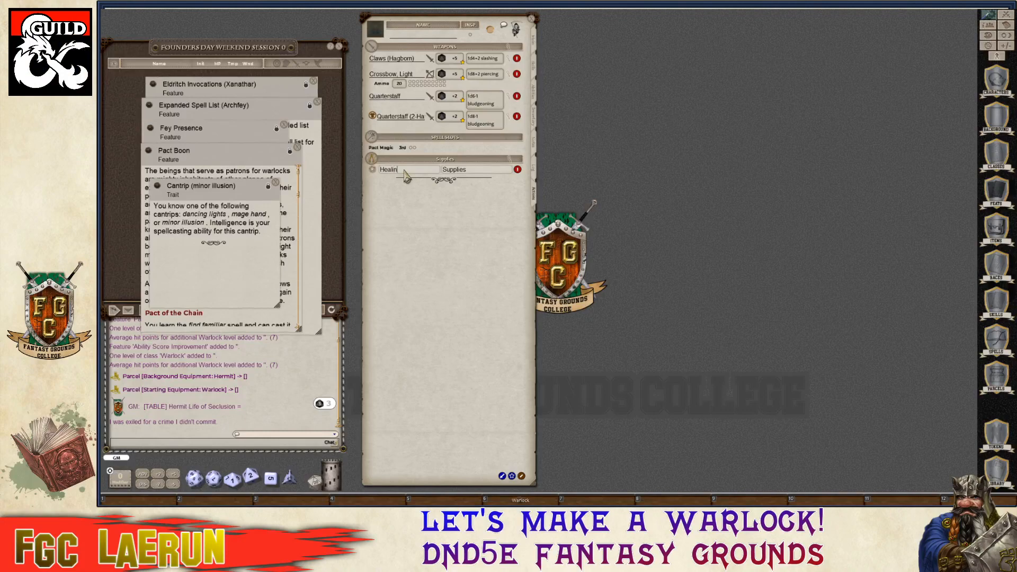
{"action": "type", "text": "g Rol"}
{"action": "right_click", "coordinate": [404, 178]}
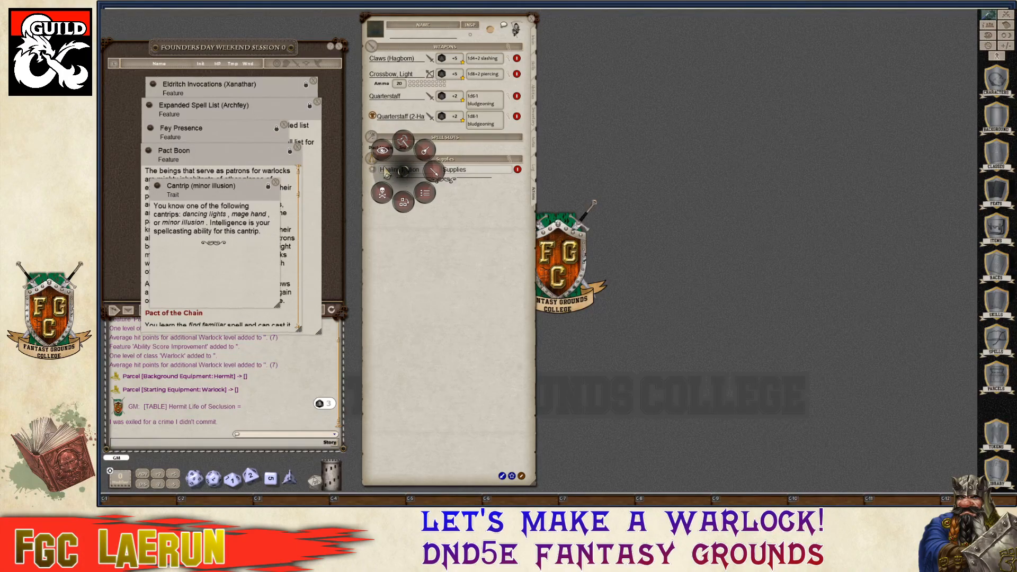
{"action": "left_click", "coordinate": [435, 173]}
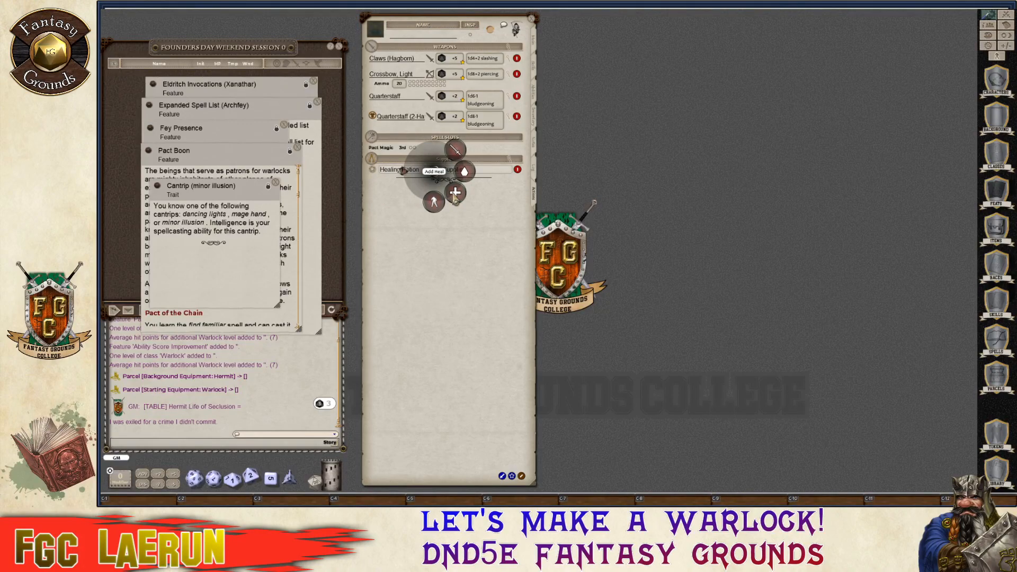
{"action": "left_click", "coordinate": [455, 193]}
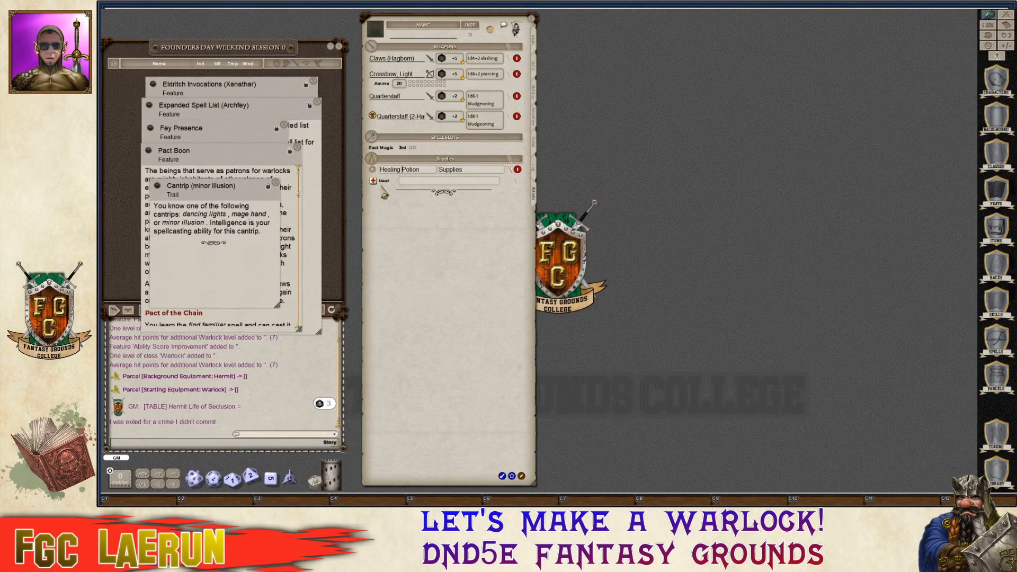
Set the Healing Potion's heal amount to 2d4 with a bonus of 2, close its window and collapse the entry.
{"action": "left_click", "coordinate": [516, 184]}
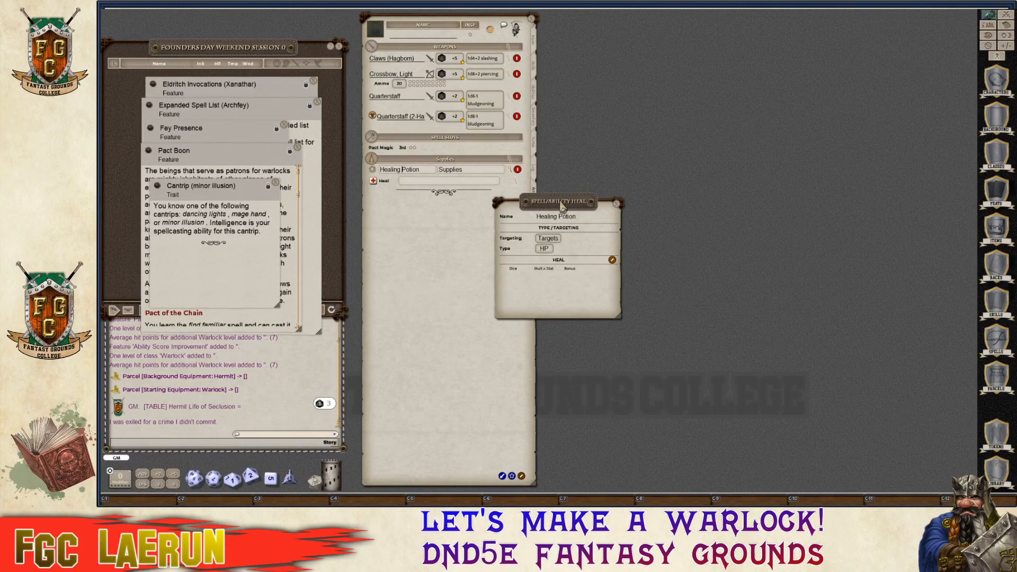
{"action": "left_click_drag", "start_coordinate": [563, 201], "coordinate": [636, 136]}
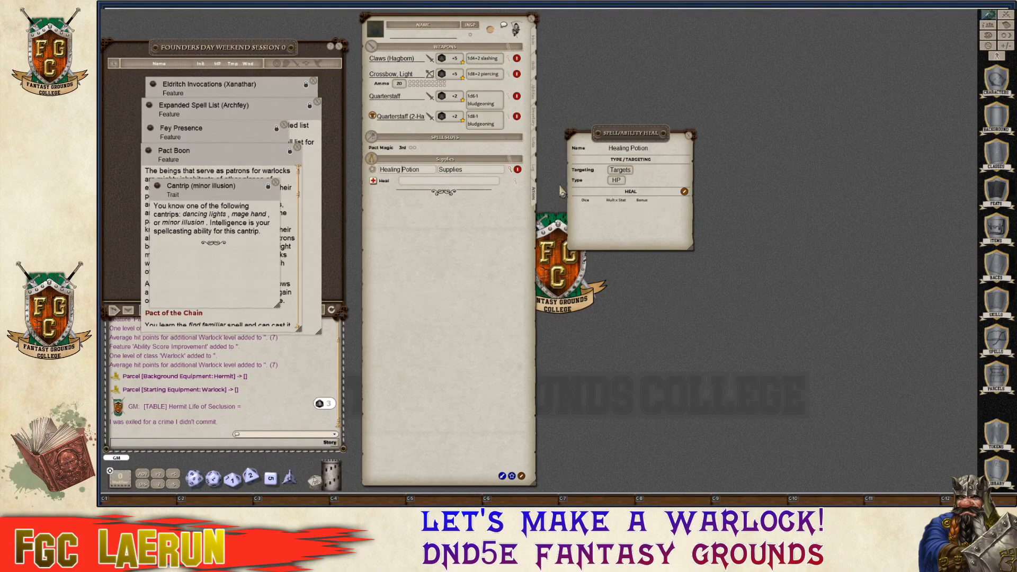
{"action": "right_click", "coordinate": [289, 474]}
{"action": "left_click", "coordinate": [290, 439]}
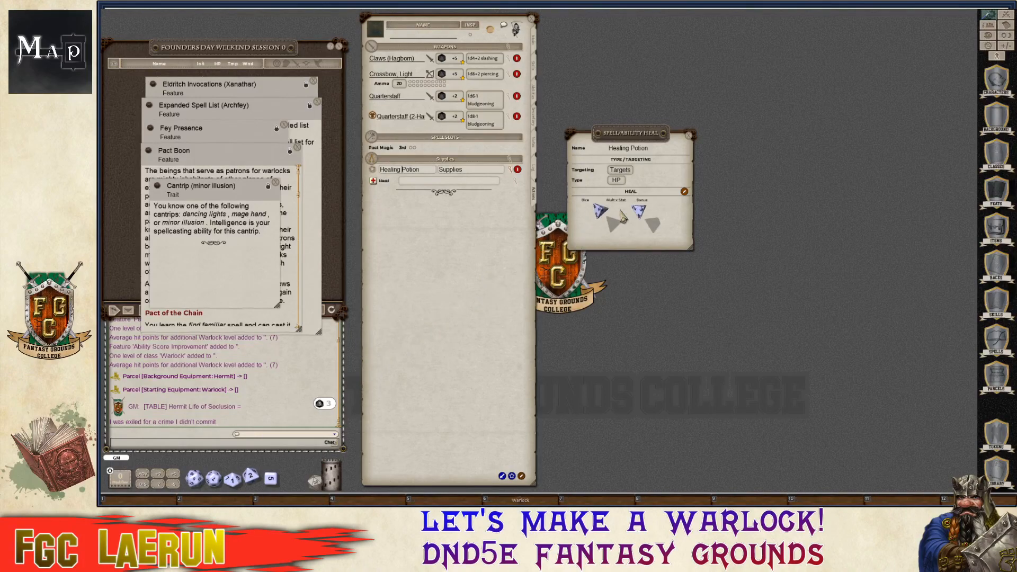
{"action": "left_click", "coordinate": [620, 213]}
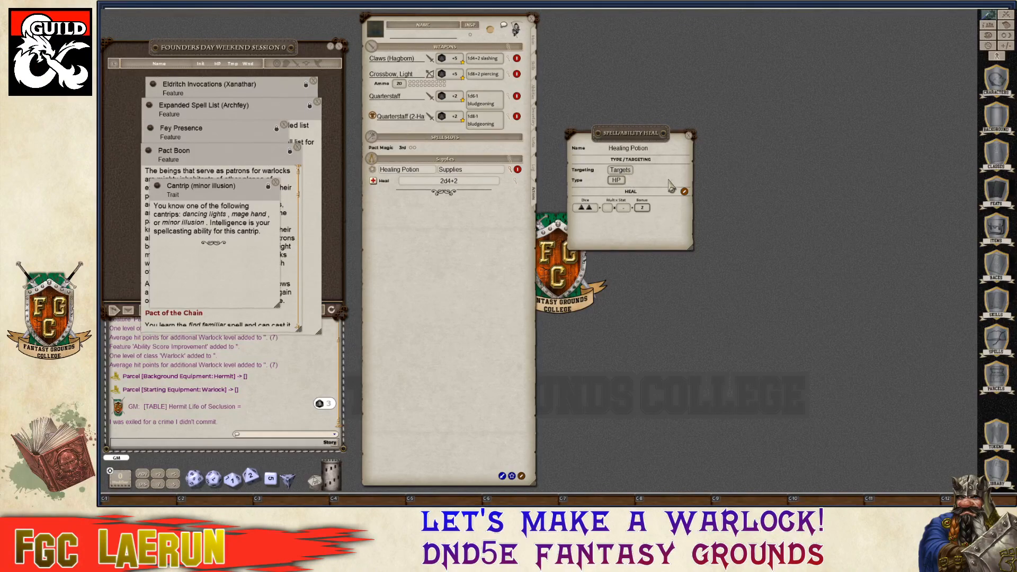
{"action": "key", "text": "ctrl"}
{"action": "left_click", "coordinate": [689, 137]}
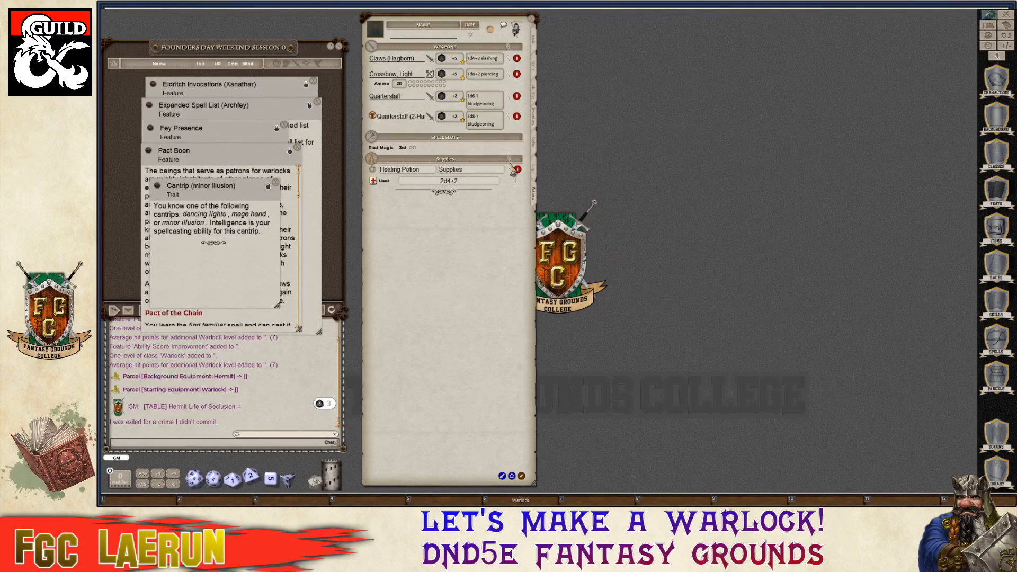
{"action": "left_click", "coordinate": [514, 180]}
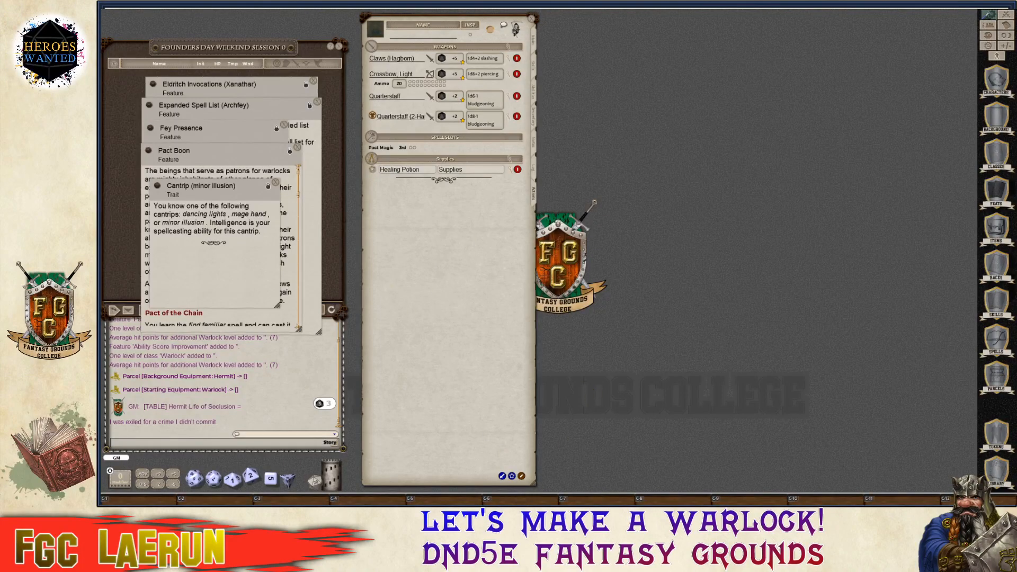
Open the module library.
{"action": "key", "text": "ctrl"}
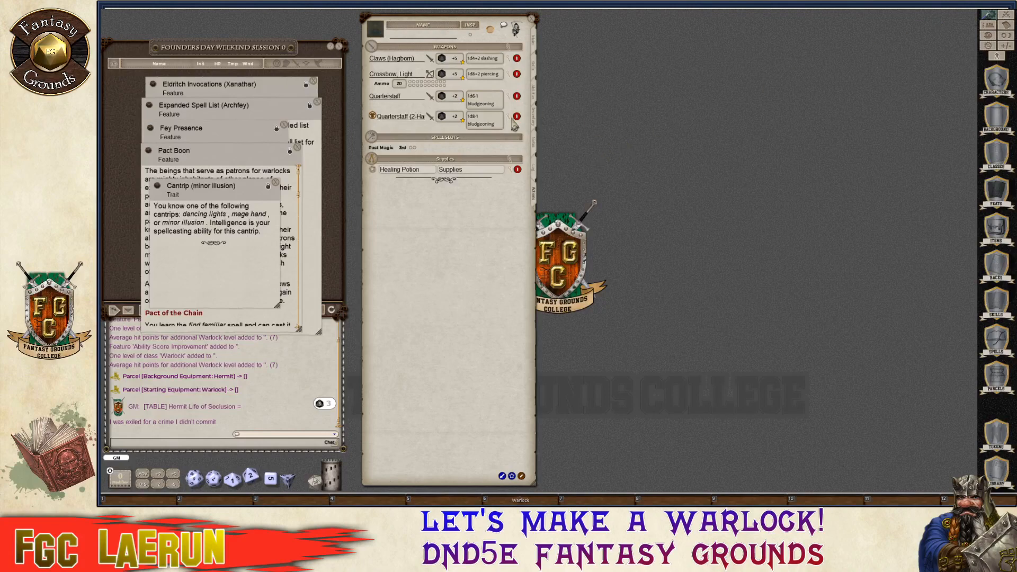
{"action": "key", "text": "ctrl"}
{"action": "key", "text": "ctrl"}
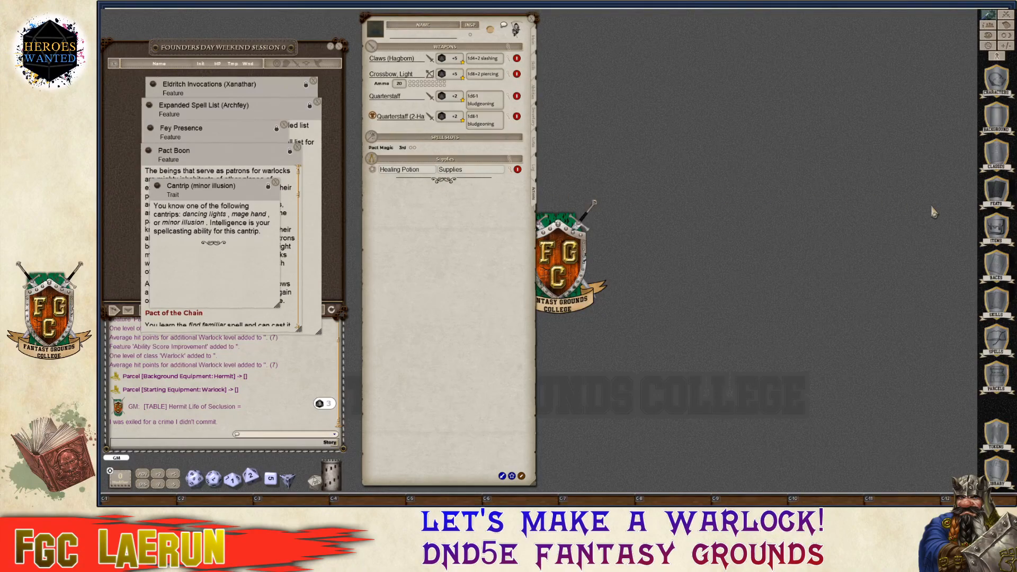
{"action": "left_click", "coordinate": [996, 472]}
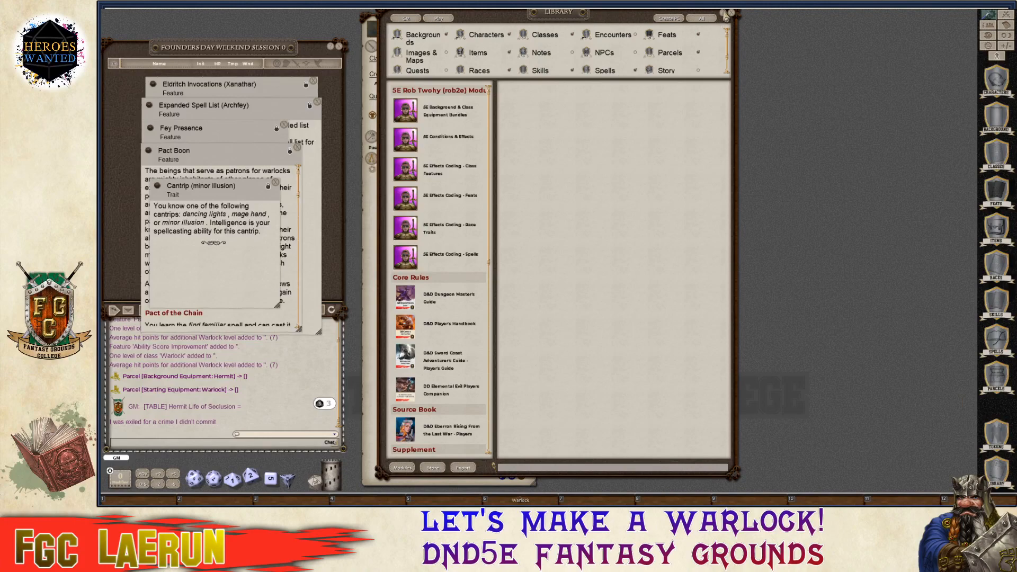
Close the module library, open the spells list and filter it to the 5E Effects Coding - Class Features group.
{"action": "left_click", "coordinate": [731, 13]}
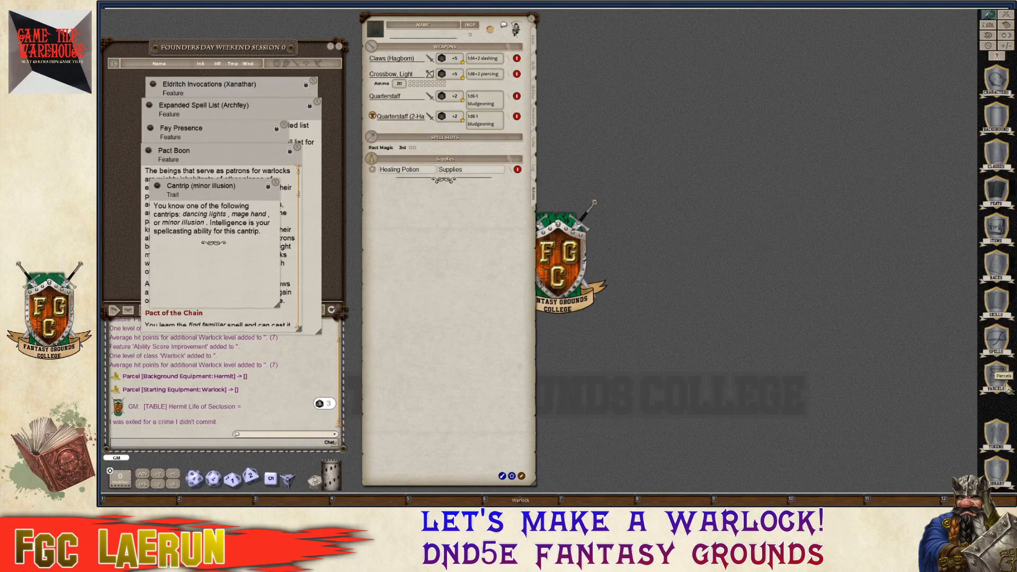
{"action": "left_click", "coordinate": [1003, 345]}
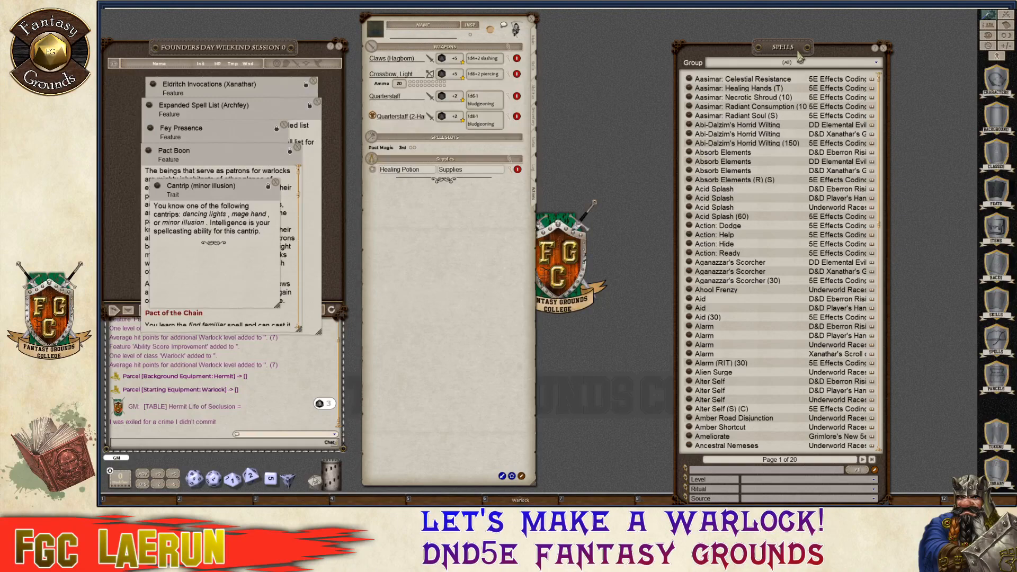
{"action": "left_click", "coordinate": [800, 61]}
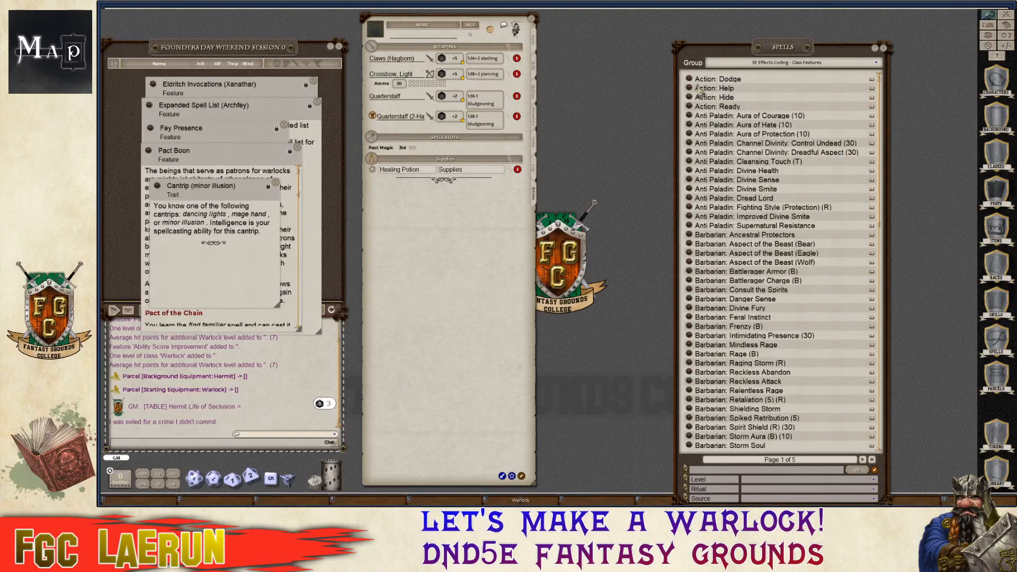
{"action": "key", "text": "ctrl"}
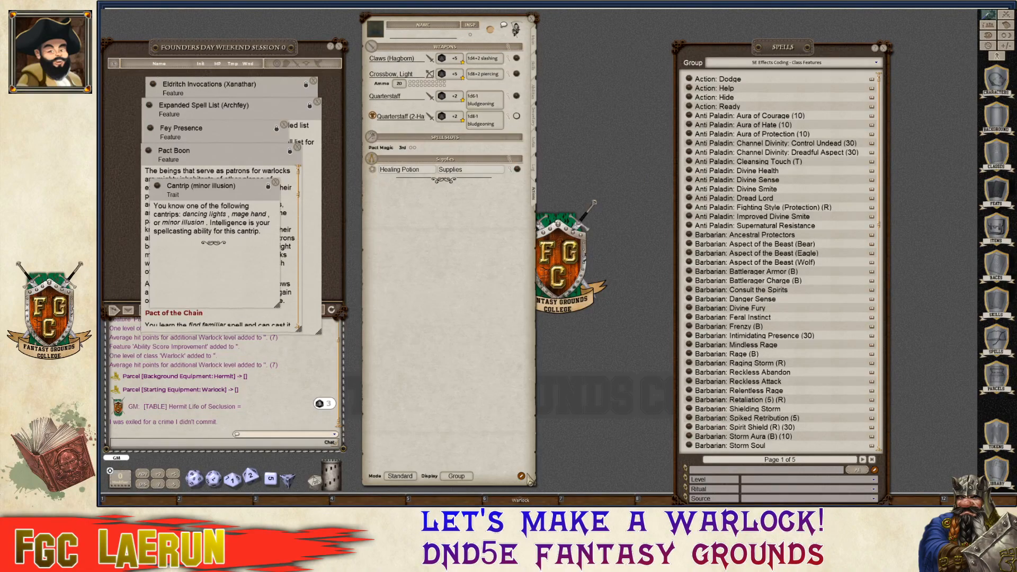
Enable editing of the actions page, add a new ability entry under a group named Standard Actions, clear its name and widen the sheet.
{"action": "left_click", "coordinate": [522, 476]}
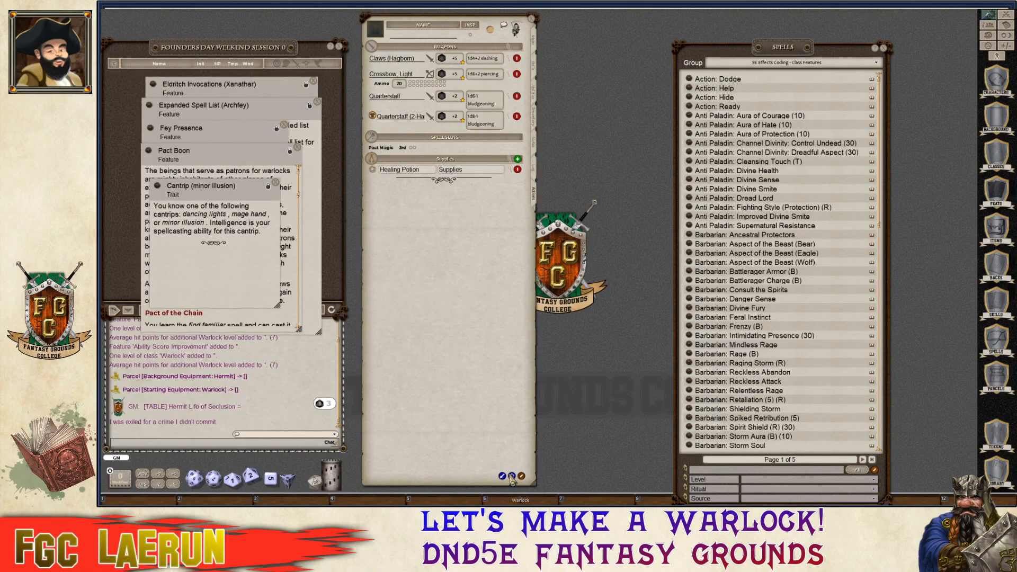
{"action": "left_click", "coordinate": [512, 475]}
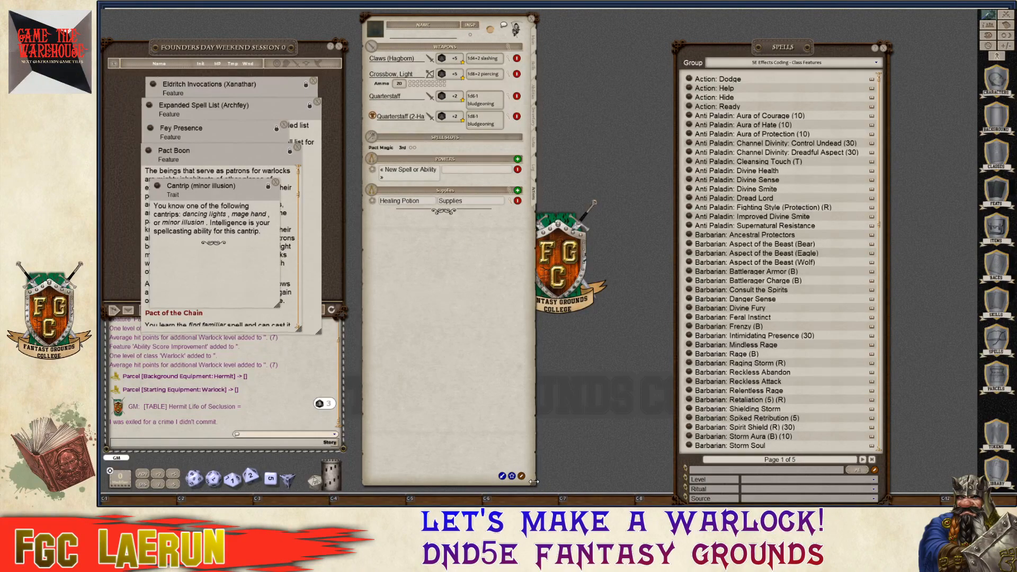
{"action": "left_click_drag", "start_coordinate": [538, 486], "coordinate": [564, 492]}
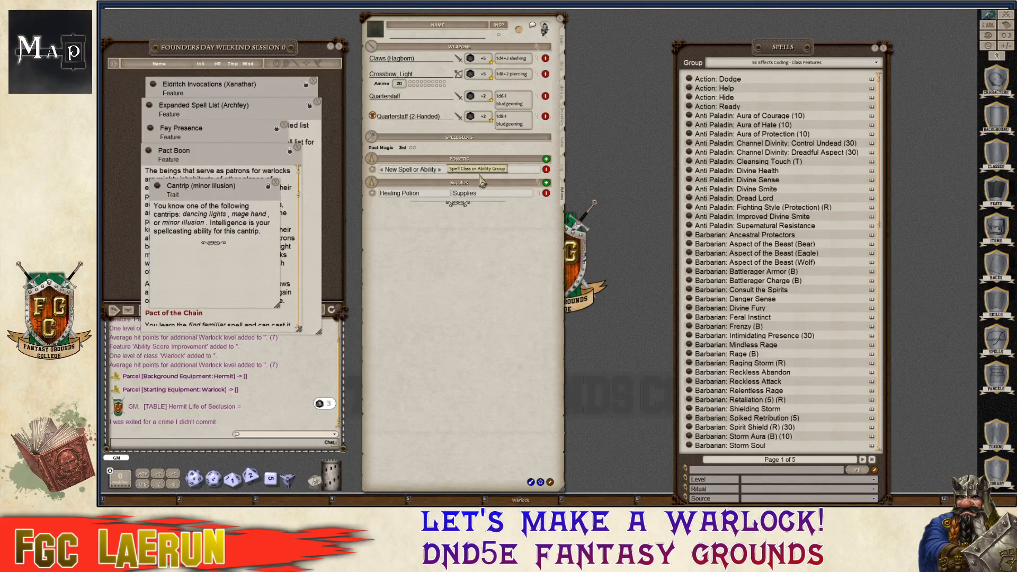
{"action": "key", "text": "Return"}
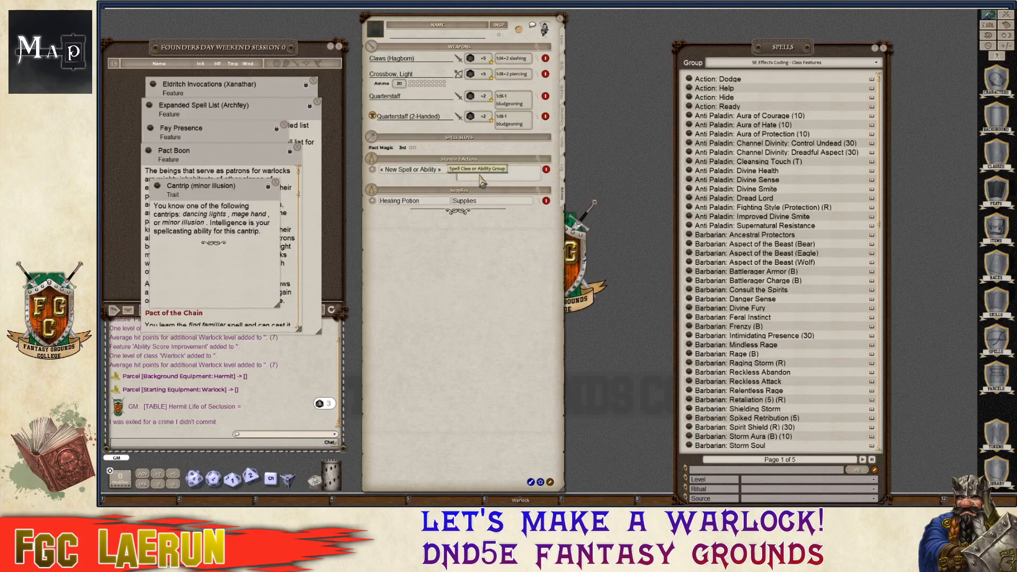
{"action": "left_click", "coordinate": [440, 170]}
{"action": "key", "text": "ctrl"}
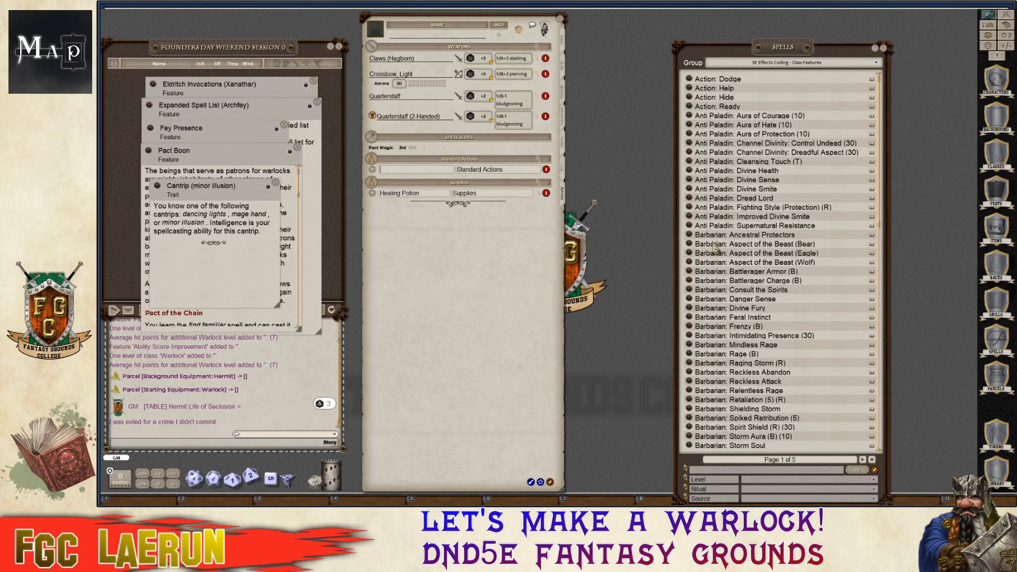
Add Action: Dodge, Action: Help, Action: Hide and Action: Ready from the spells list to the Standard Actions group.
{"action": "mouse_move", "coordinate": [688, 88]}
{"action": "left_mouse_down"}
{"action": "mouse_move", "coordinate": [419, 182]}
{"action": "mouse_move", "coordinate": [409, 175]}
{"action": "left_mouse_up"}
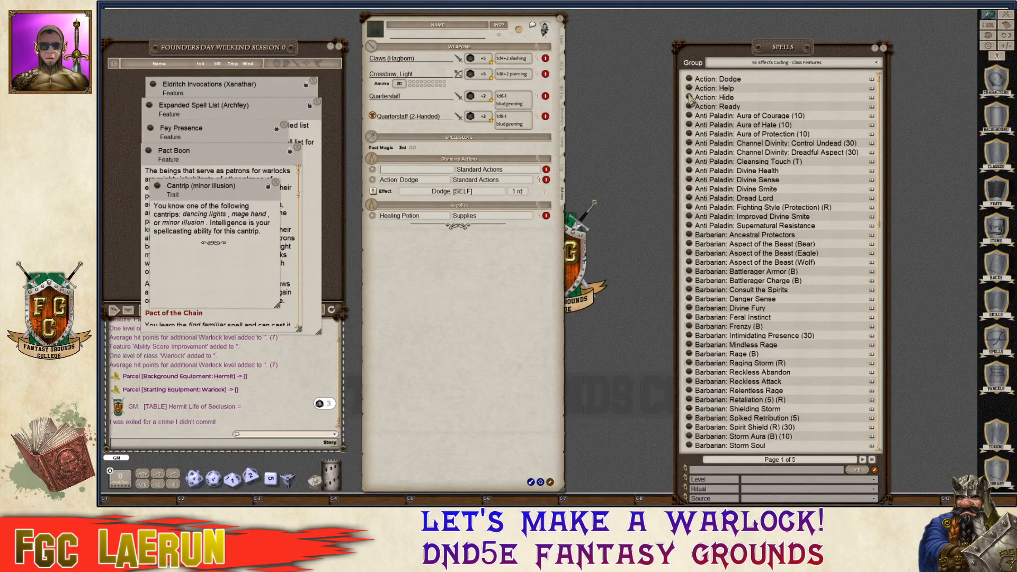
{"action": "key", "text": "ctrl"}
{"action": "left_click_drag", "start_coordinate": [689, 90], "coordinate": [416, 178]}
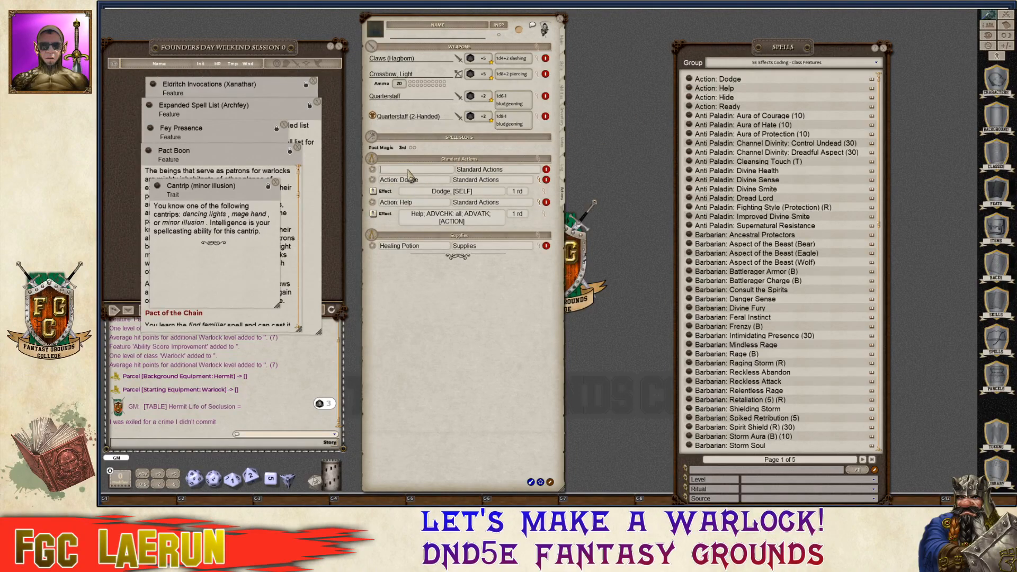
{"action": "left_click_drag", "start_coordinate": [691, 102], "coordinate": [412, 182]}
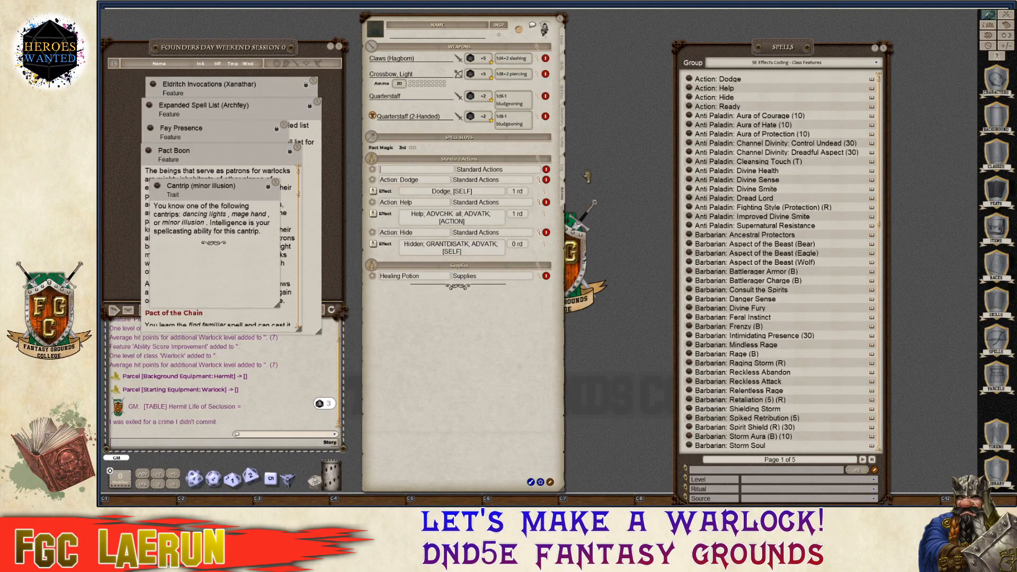
{"action": "left_click_drag", "start_coordinate": [690, 108], "coordinate": [419, 176]}
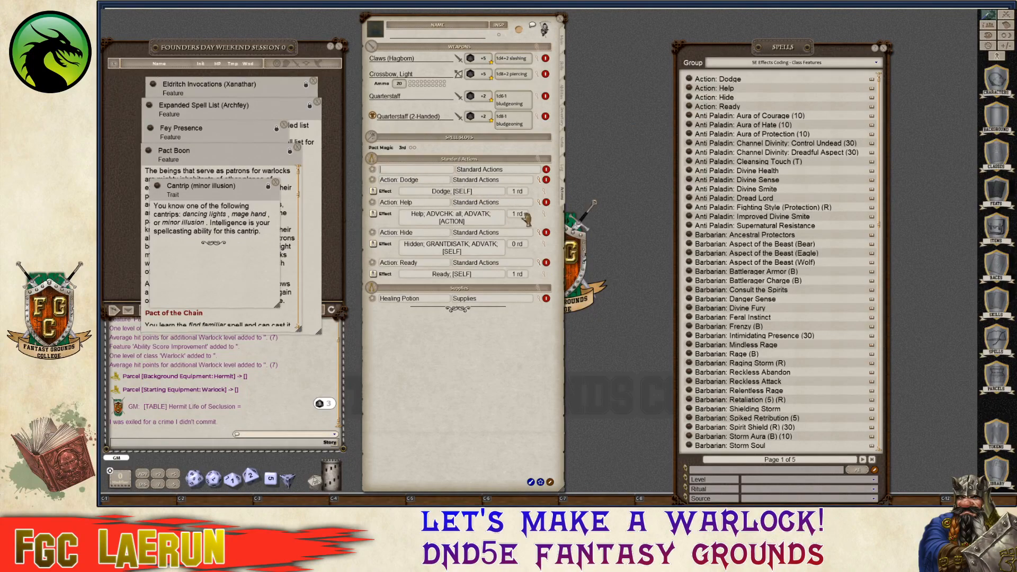
Delete the blank entry from Standard Actions and collapse the details of the four remaining actions.
{"action": "left_click", "coordinate": [546, 170]}
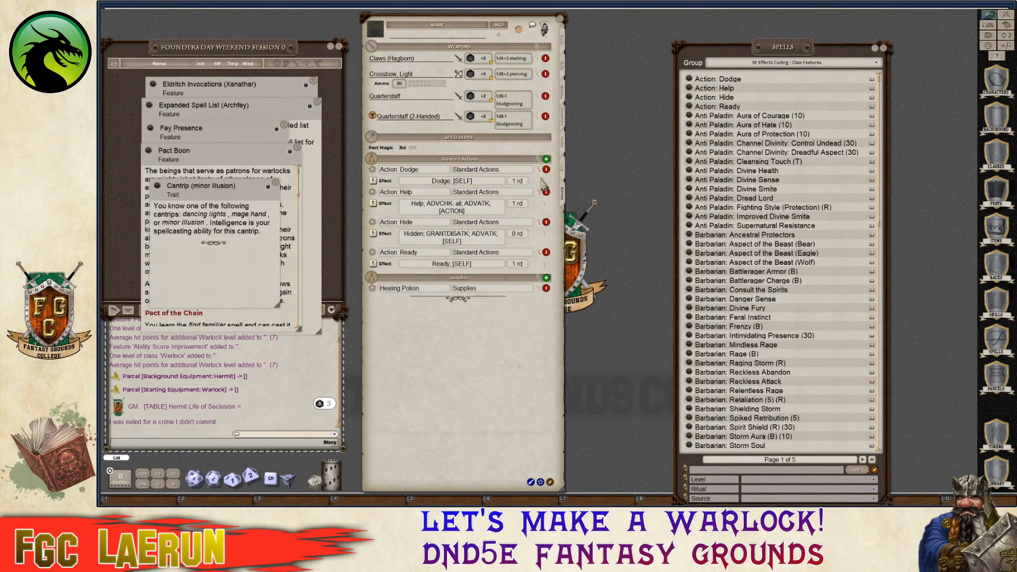
{"action": "left_click", "coordinate": [541, 181]}
{"action": "left_click", "coordinate": [541, 184]}
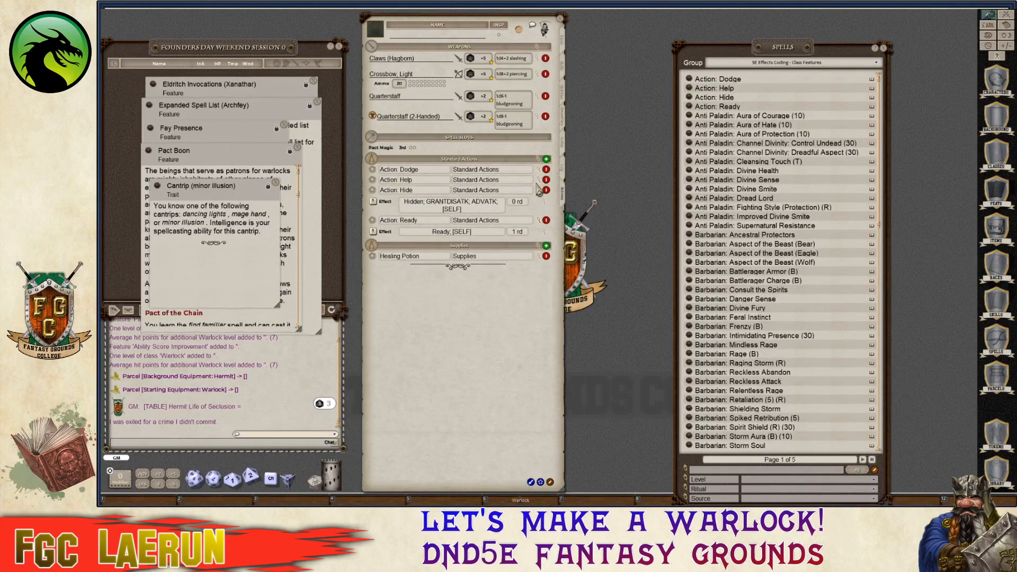
{"action": "left_click", "coordinate": [541, 195]}
{"action": "left_click", "coordinate": [541, 204]}
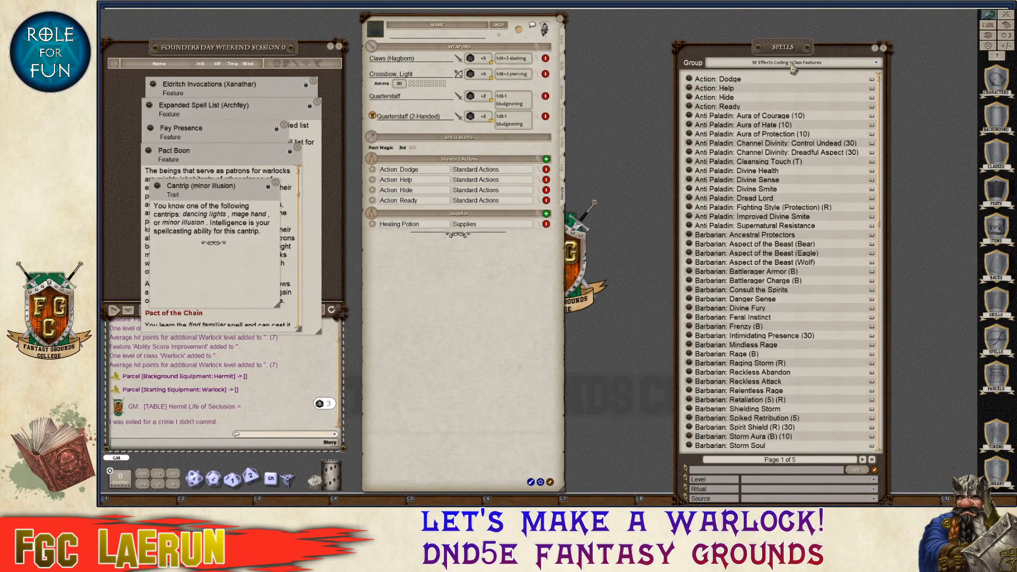
Place the spells window beside the character sheet and go to the last page, which holds the Warlock features.
{"action": "left_click_drag", "start_coordinate": [797, 55], "coordinate": [700, 23]}
{"action": "scroll", "coordinate": [697, 313], "scroll_direction": "down", "scroll_amount": 2}
{"action": "scroll", "coordinate": [696, 333], "scroll_direction": "down", "scroll_amount": 10}
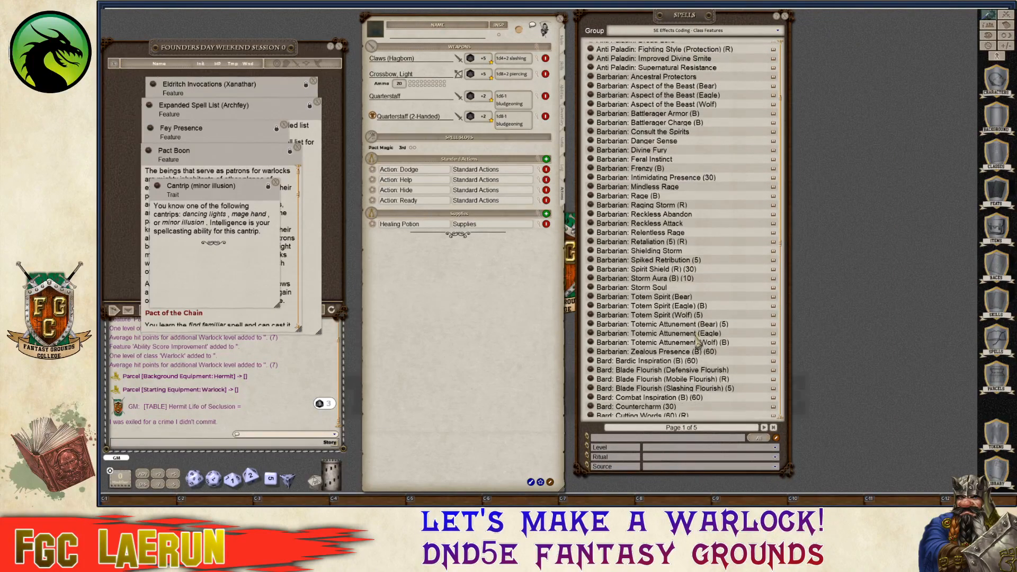
{"action": "left_click", "coordinate": [764, 427]}
{"action": "left_click", "coordinate": [764, 428]}
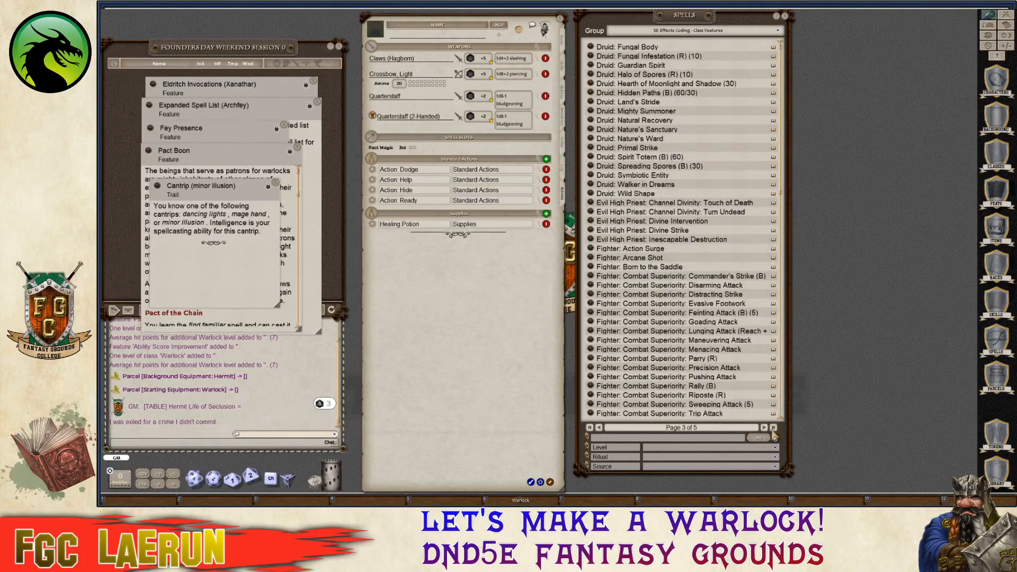
{"action": "left_click", "coordinate": [774, 428]}
{"action": "scroll", "coordinate": [709, 363], "scroll_direction": "down", "scroll_amount": 2}
{"action": "scroll", "coordinate": [705, 352], "scroll_direction": "up", "scroll_amount": 2}
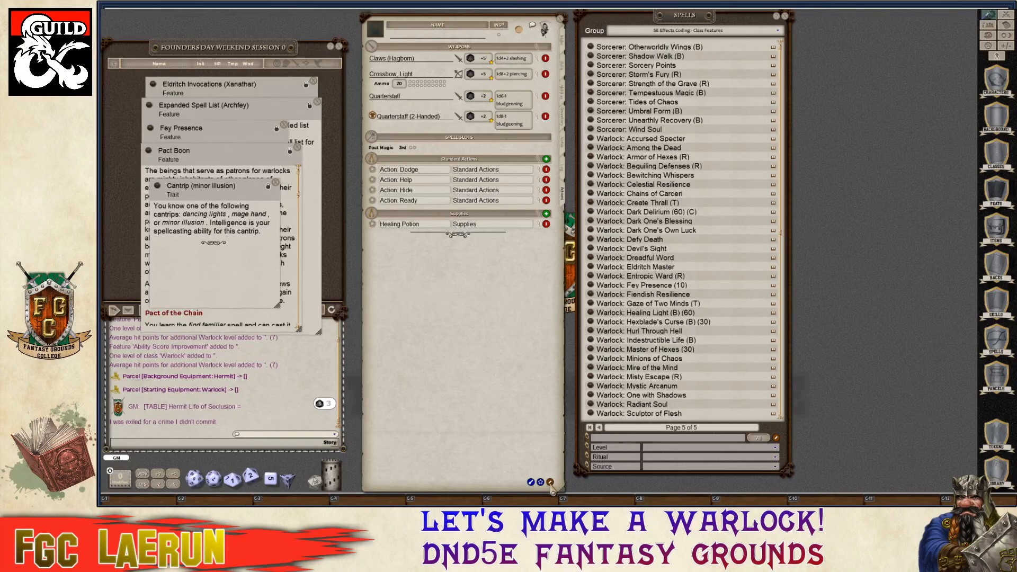
{"action": "left_click", "coordinate": [551, 483]}
{"action": "key", "text": "ctrl"}
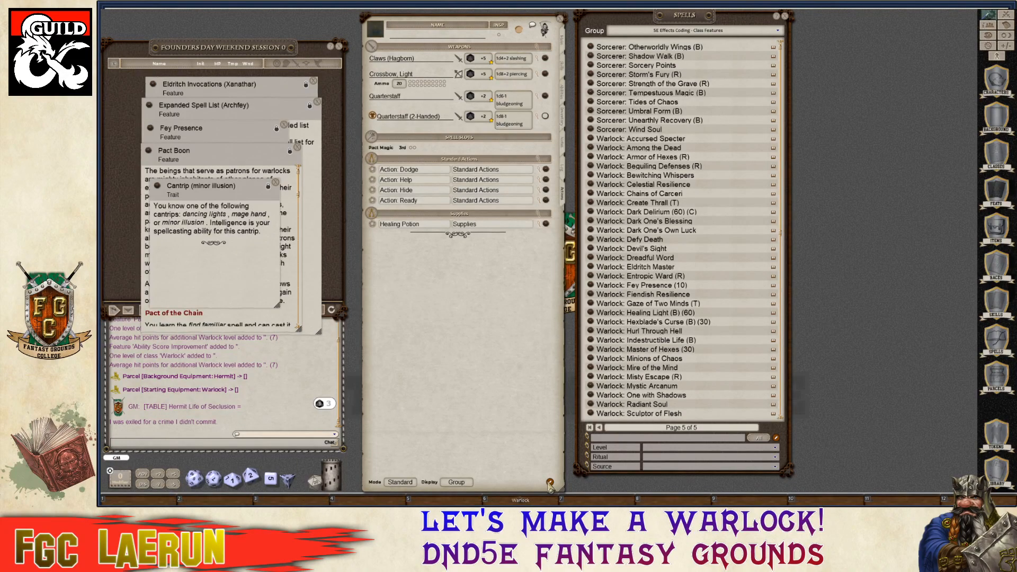
{"action": "key", "text": "ctrl"}
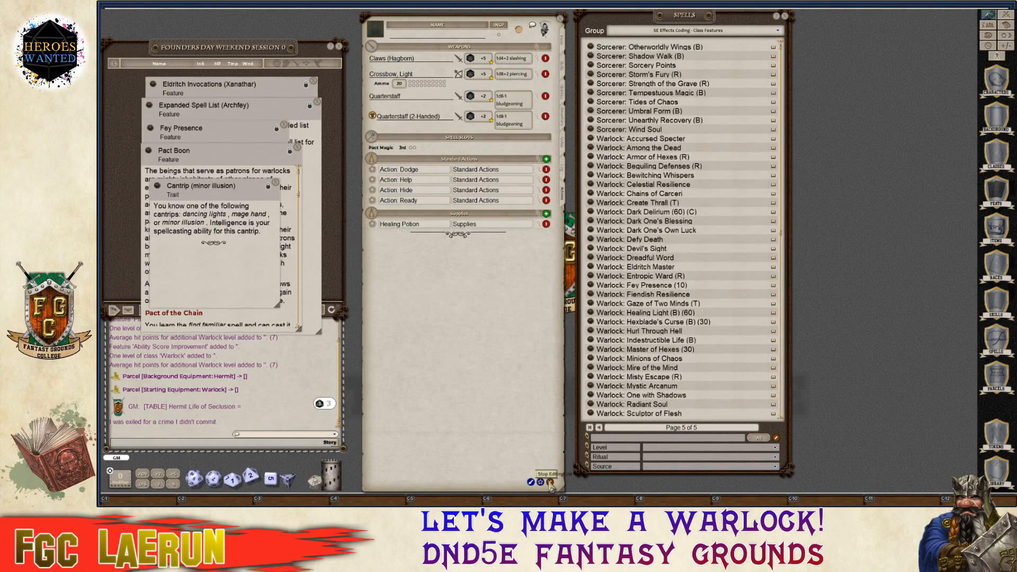
{"action": "left_click", "coordinate": [551, 483]}
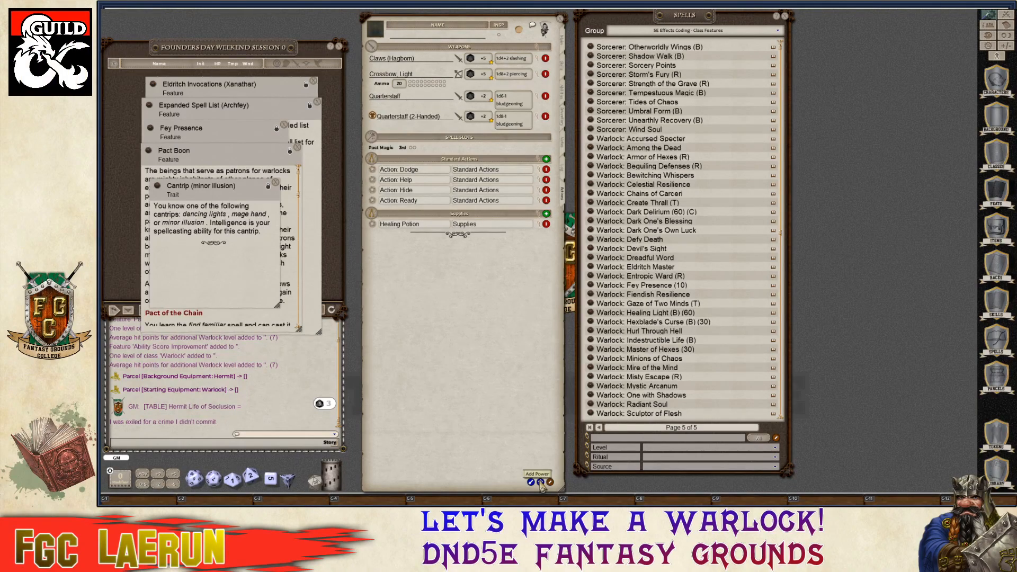
Add a new ability entry to the actions page and enter Cleass Features: Warlock as its group.
{"action": "left_click", "coordinate": [541, 482]}
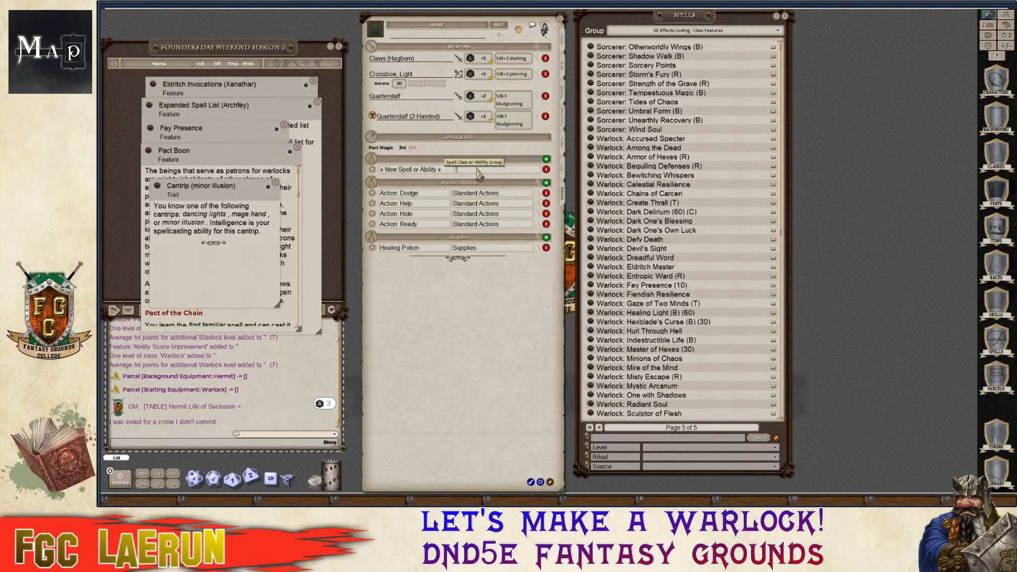
{"action": "left_click", "coordinate": [477, 170]}
{"action": "type", "text": "Cleass Features: War"}
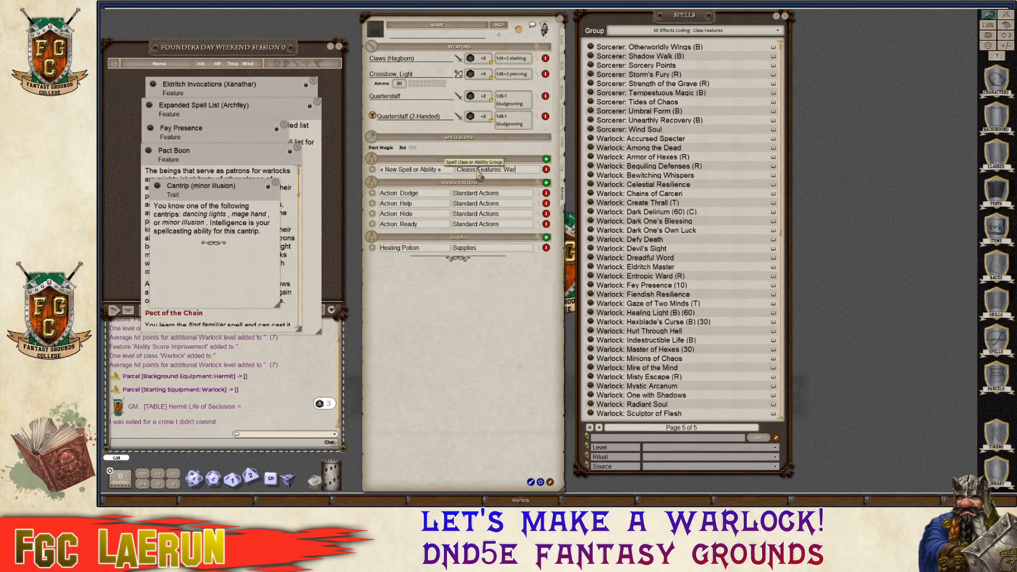
{"action": "type", "text": "lock"}
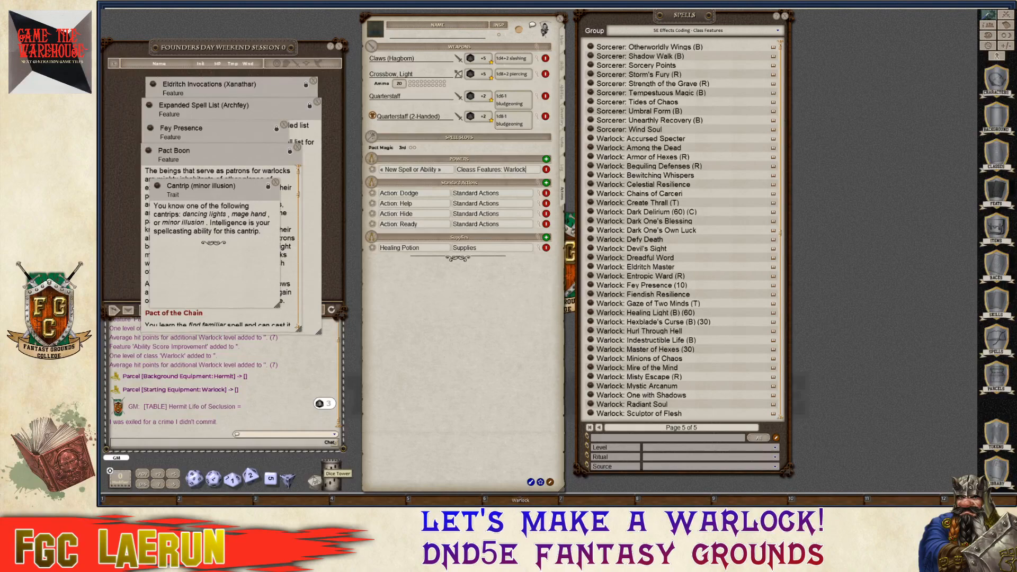
Add Warlock: Fey Presence (10) from the spells list to the character's actions page.
{"action": "key", "text": "ctrl"}
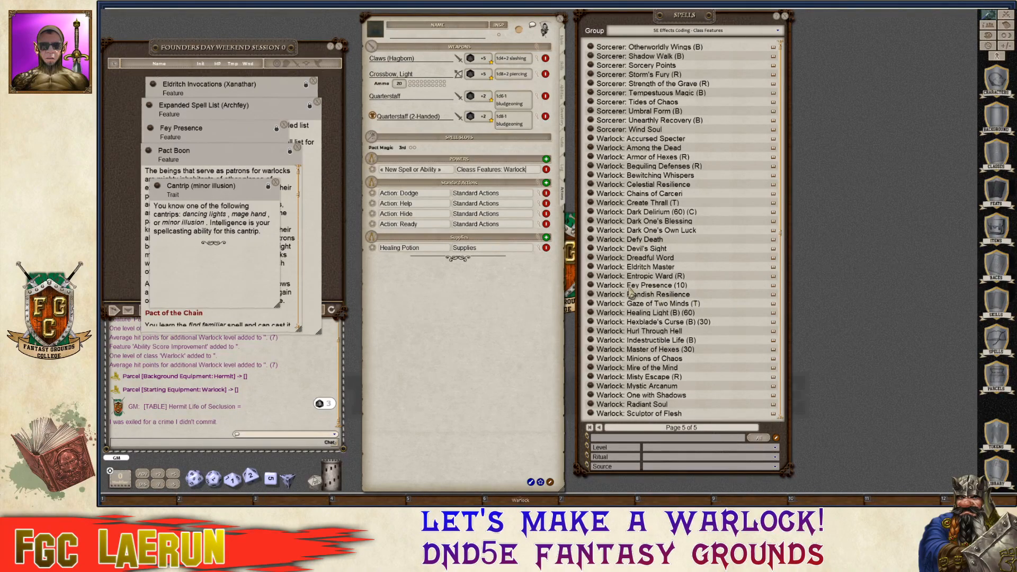
{"action": "key", "text": "ctrl"}
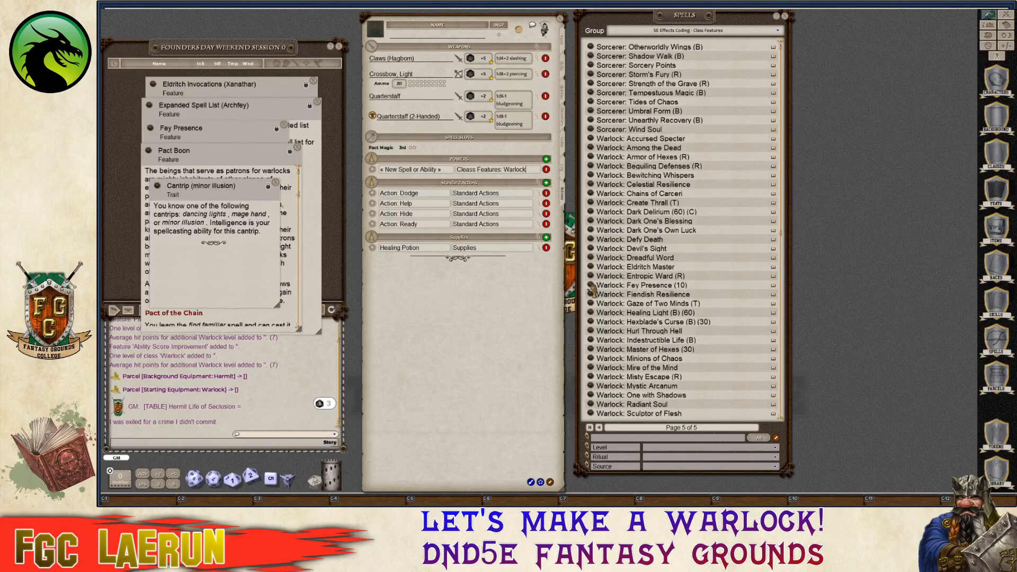
{"action": "left_click_drag", "start_coordinate": [593, 289], "coordinate": [425, 175]}
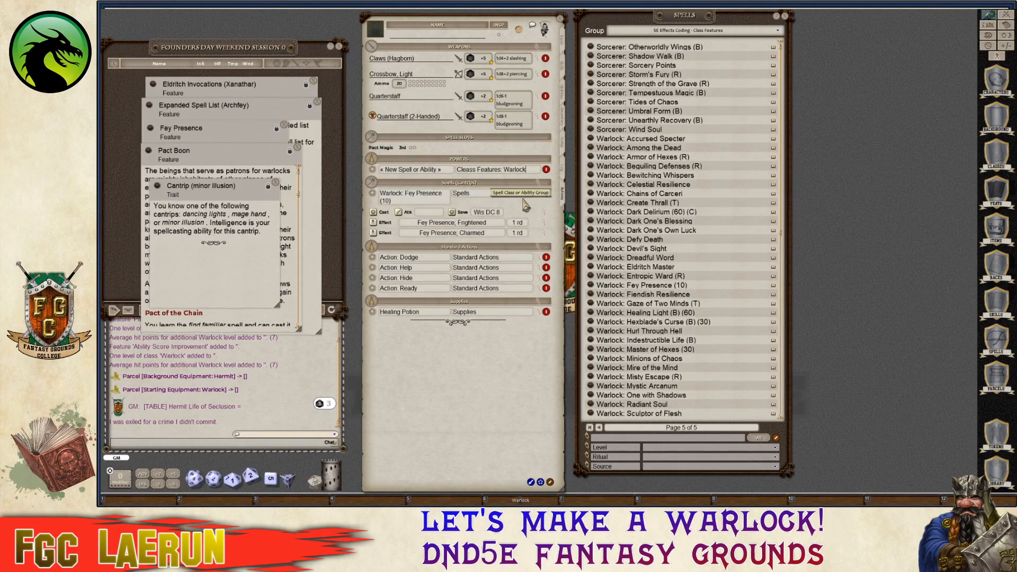
{"action": "key", "text": "ctrl"}
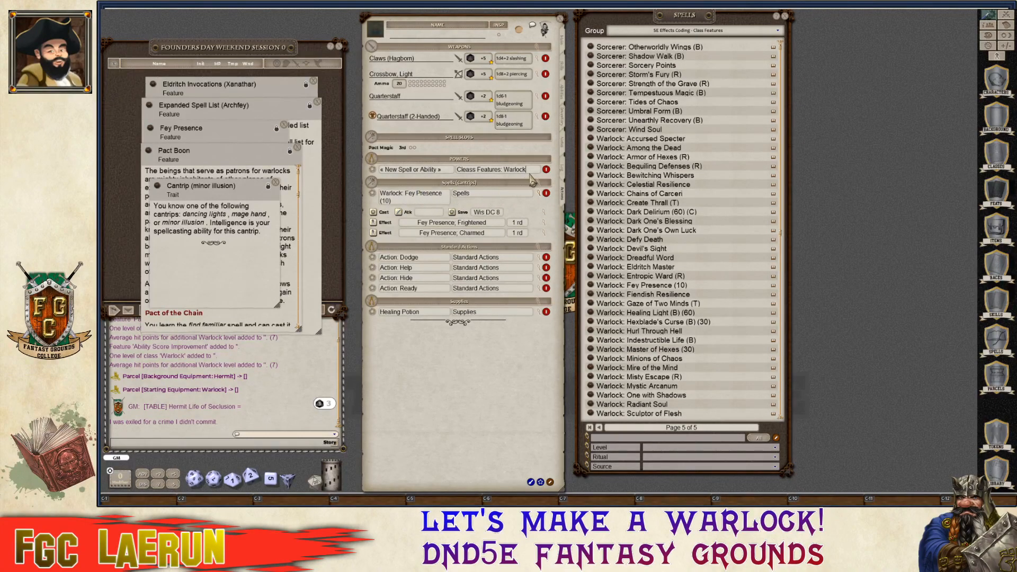
Correct the new ability entry's group name to Class Features: Warlock.
{"action": "left_click_drag", "start_coordinate": [531, 174], "coordinate": [458, 173]}
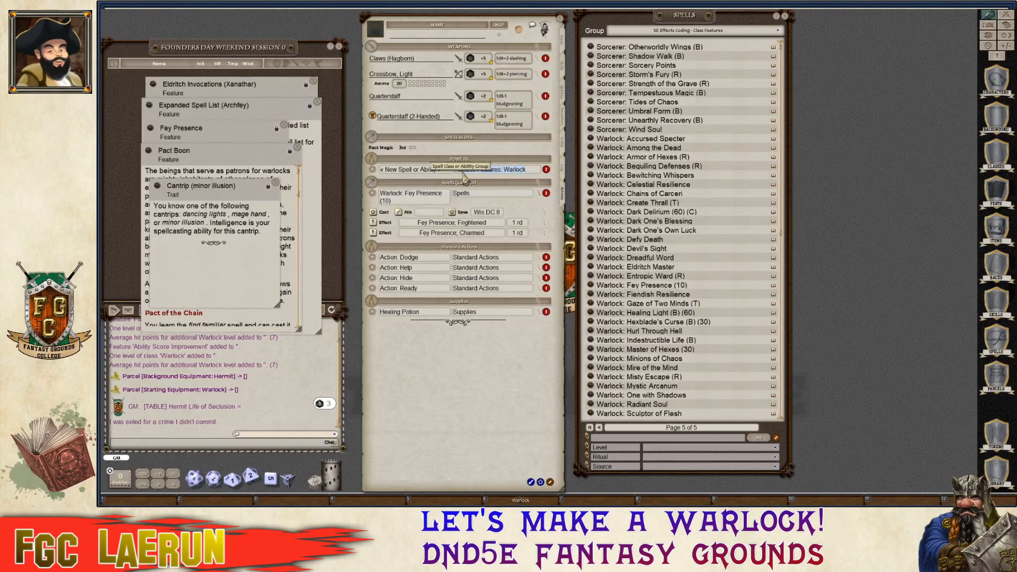
{"action": "key", "text": "Tab"}
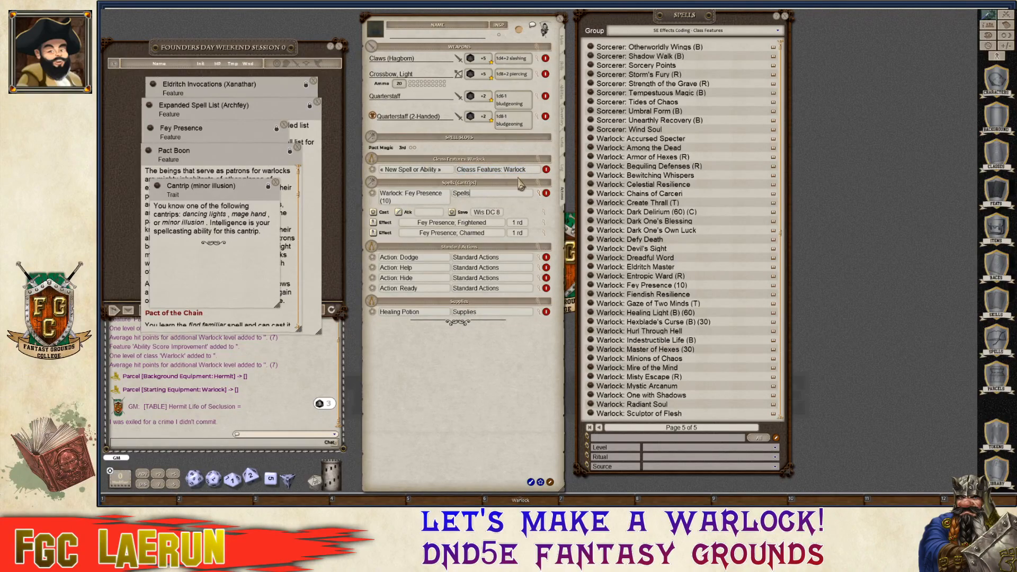
{"action": "left_click_drag", "start_coordinate": [534, 175], "coordinate": [457, 172]}
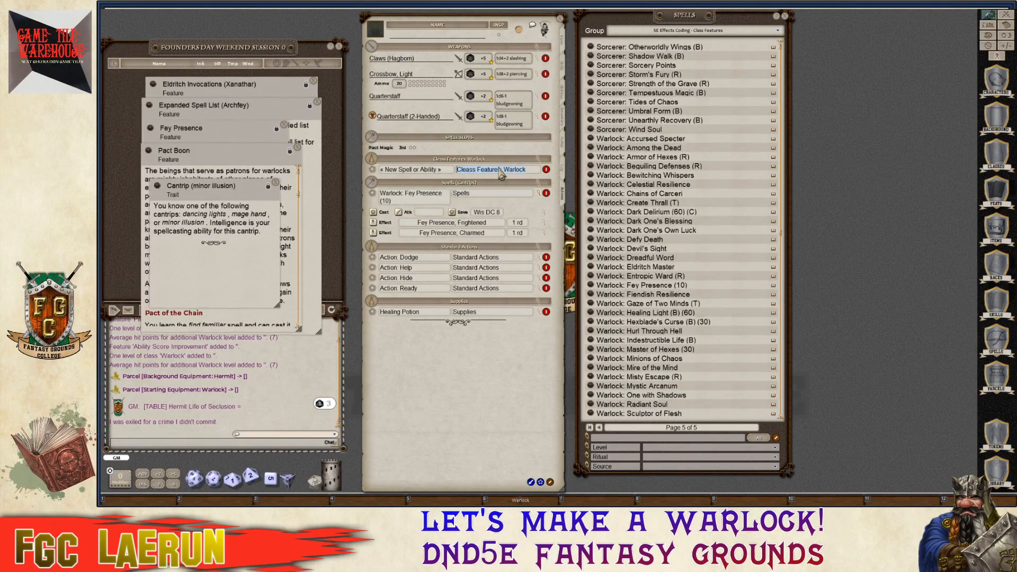
{"action": "left_click", "coordinate": [469, 170]}
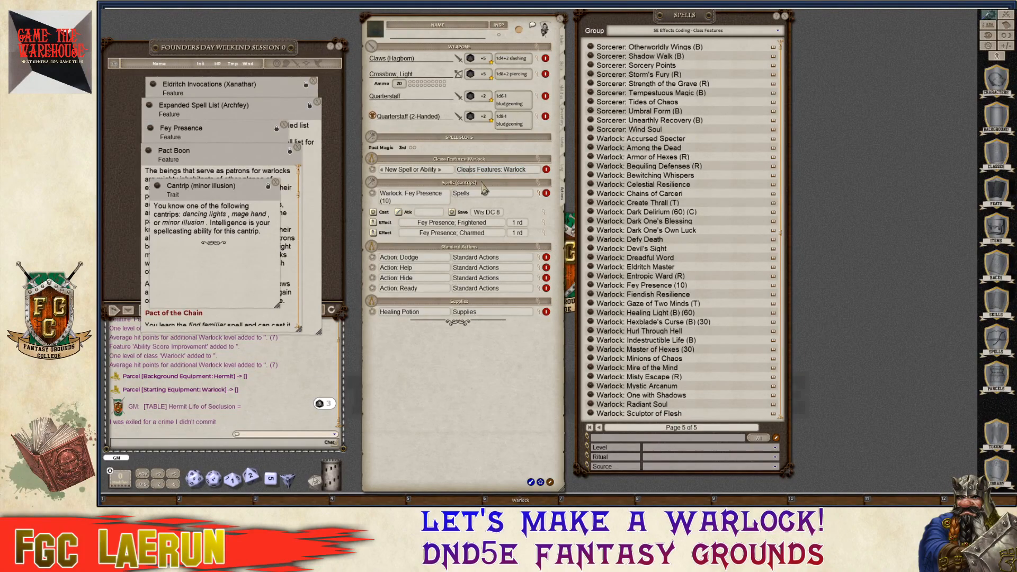
{"action": "key", "text": "BackSpace"}
{"action": "key", "text": "BackSpace"}
{"action": "type", "text": "a"}
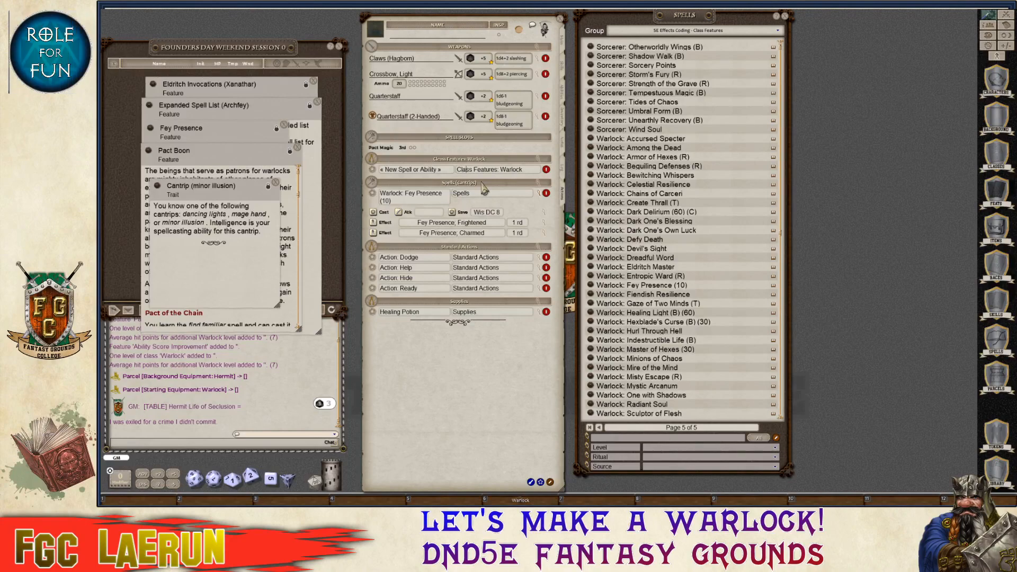
Move Warlock: Fey Presence (10) into the Class Features: Warlock group and collapse its details.
{"action": "left_click_drag", "start_coordinate": [533, 171], "coordinate": [448, 173]}
{"action": "key", "text": "ctrl+c"}
{"action": "left_click", "coordinate": [479, 195]}
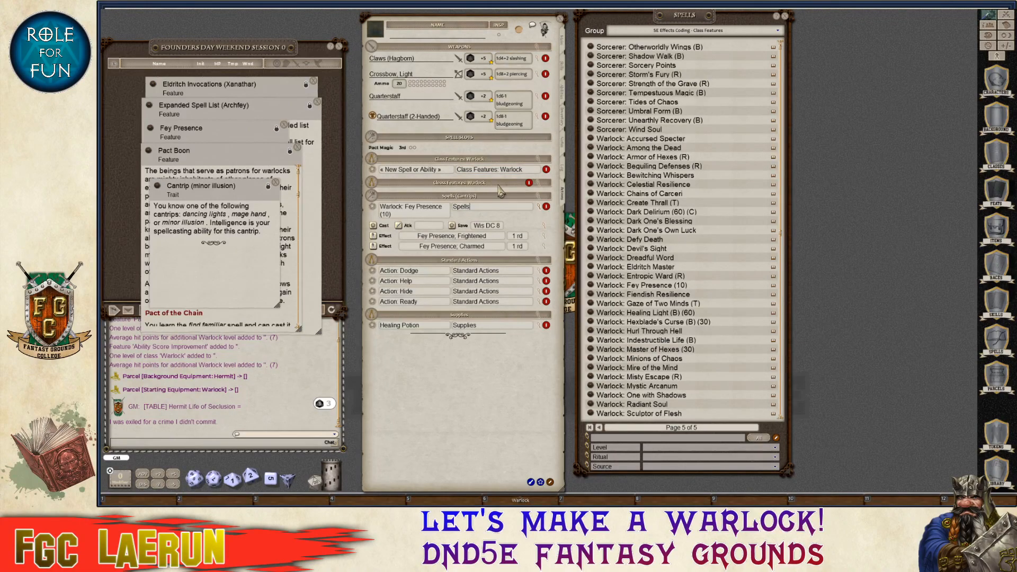
{"action": "left_click", "coordinate": [529, 183]}
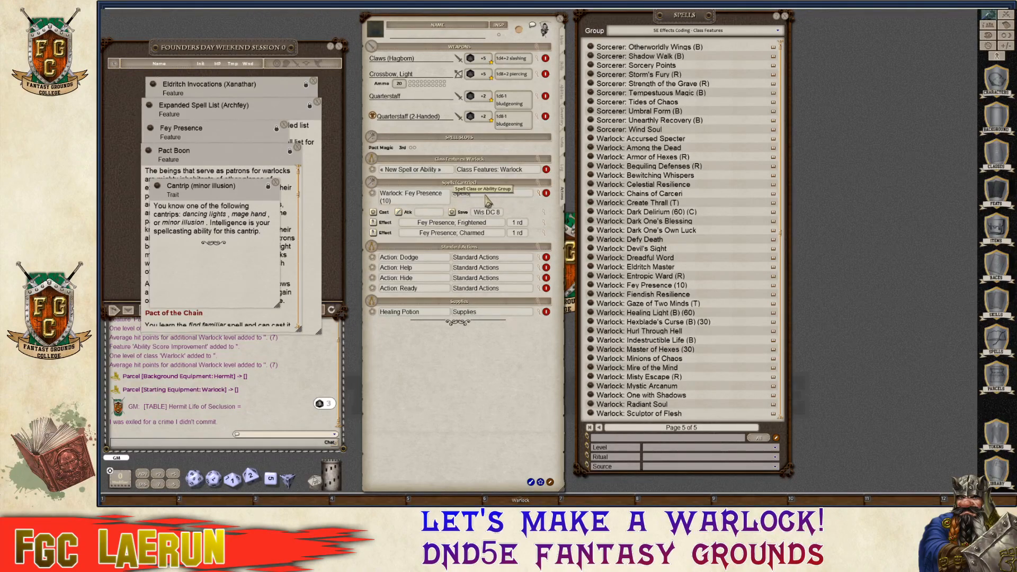
{"action": "left_click_drag", "start_coordinate": [481, 195], "coordinate": [448, 197]}
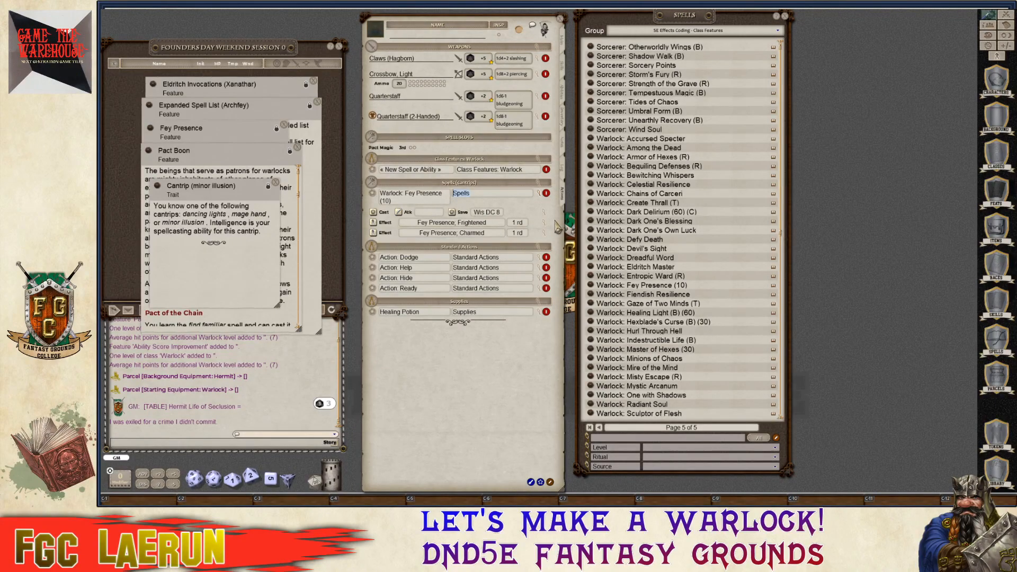
{"action": "key", "text": "ctrl+v"}
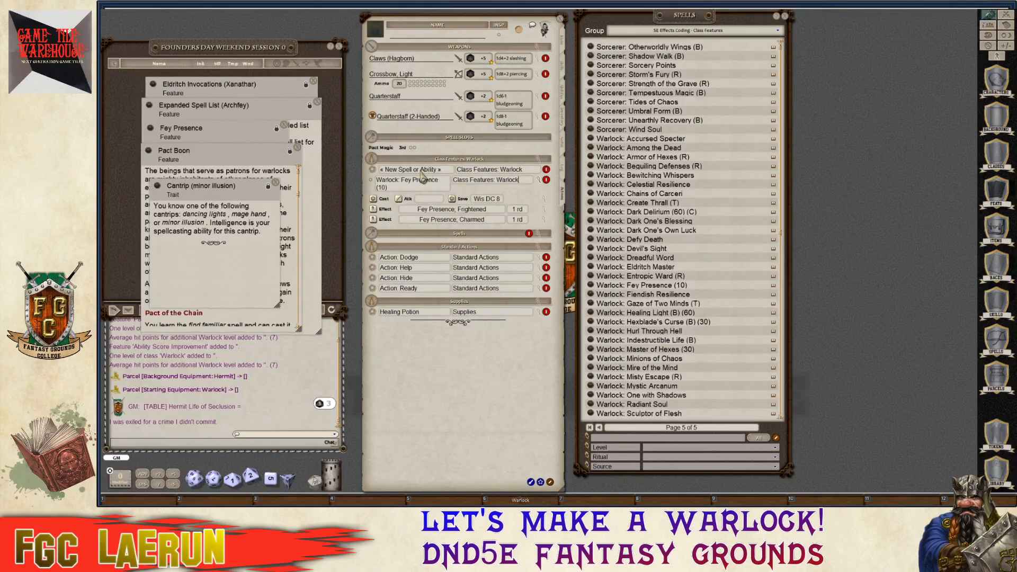
{"action": "left_click", "coordinate": [539, 181]}
{"action": "key", "text": "ctrl"}
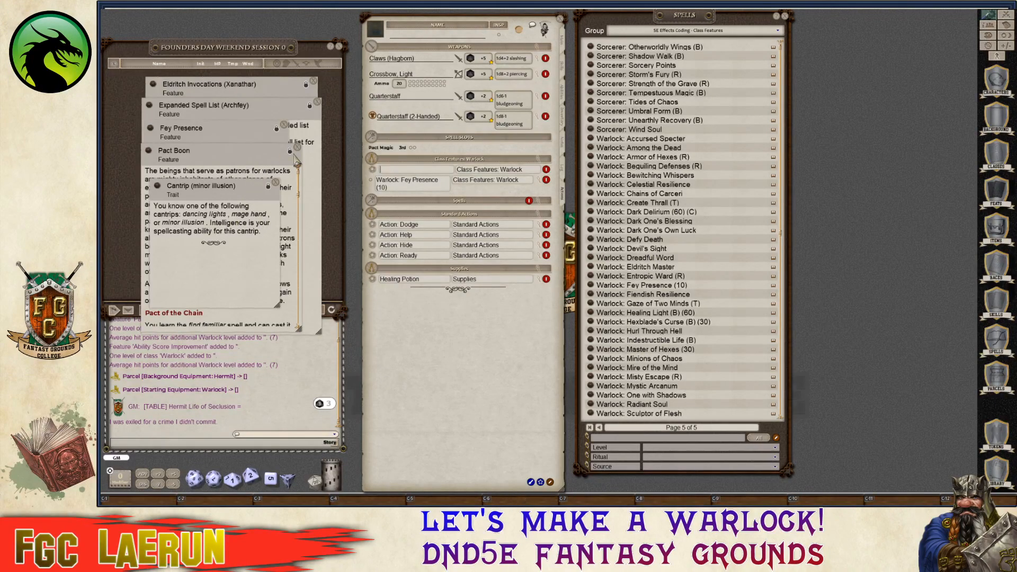
Examine the remaining Warlock features in the spells list, the Expanded Spell List (Archfey) feature, and Fey Presence's coded actions.
{"action": "scroll", "coordinate": [629, 200], "scroll_direction": "down", "scroll_amount": 12}
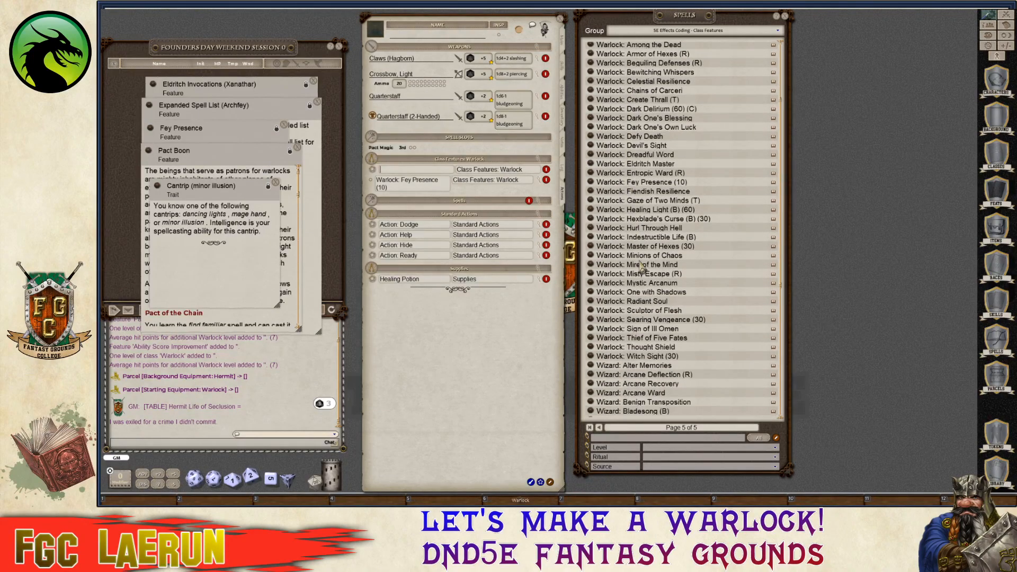
{"action": "scroll", "coordinate": [642, 273], "scroll_direction": "down", "scroll_amount": 5}
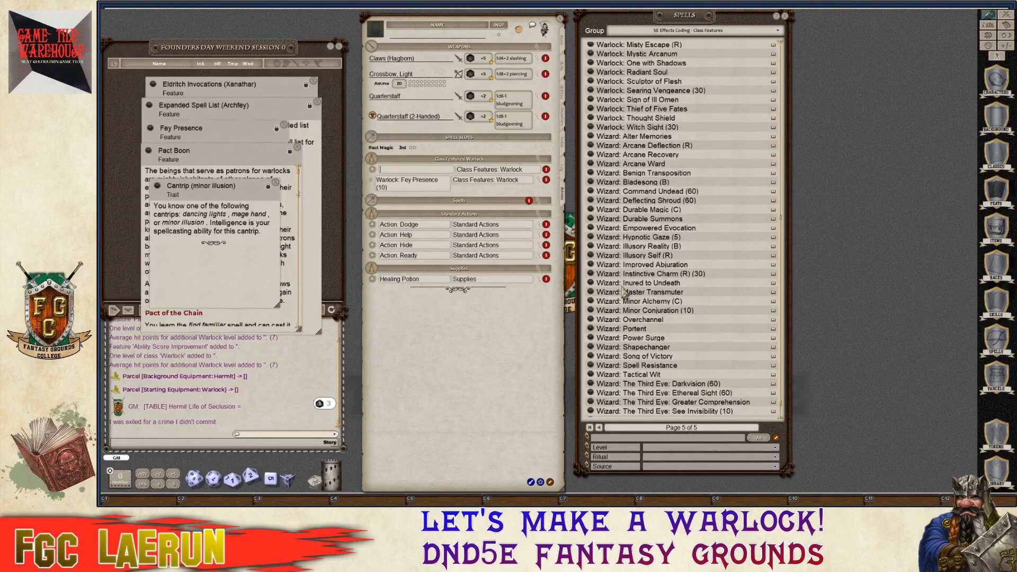
{"action": "scroll", "coordinate": [622, 277], "scroll_direction": "up", "scroll_amount": 7}
{"action": "scroll", "coordinate": [623, 276], "scroll_direction": "up", "scroll_amount": 1}
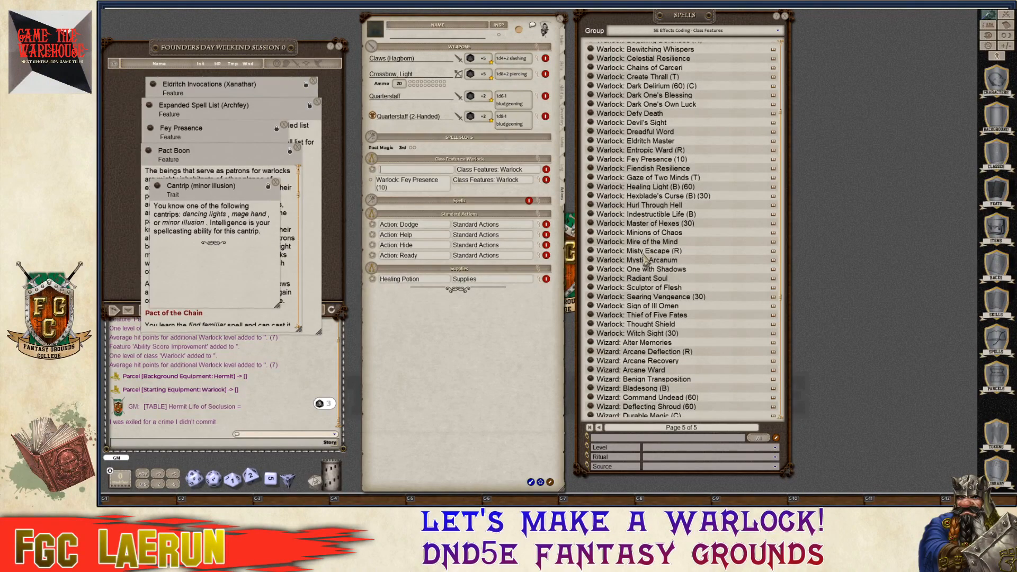
{"action": "scroll", "coordinate": [647, 260], "scroll_direction": "up", "scroll_amount": 2}
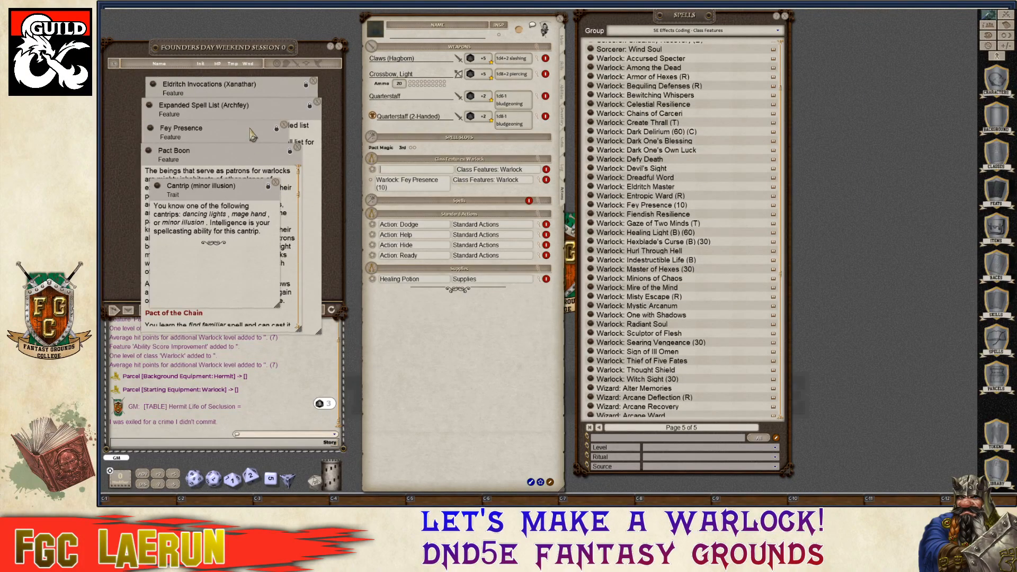
{"action": "left_click", "coordinate": [254, 110]}
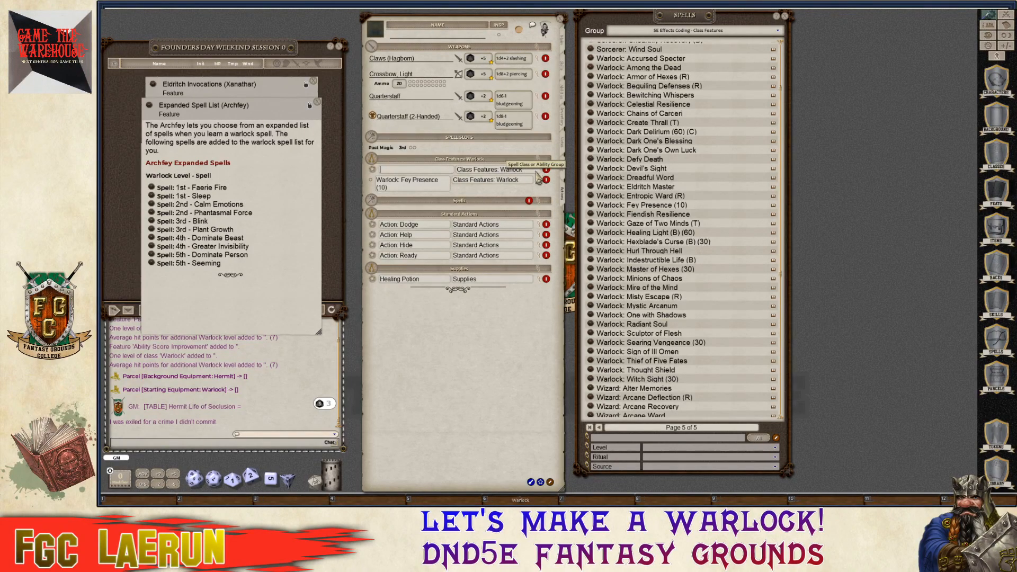
{"action": "left_click", "coordinate": [543, 186]}
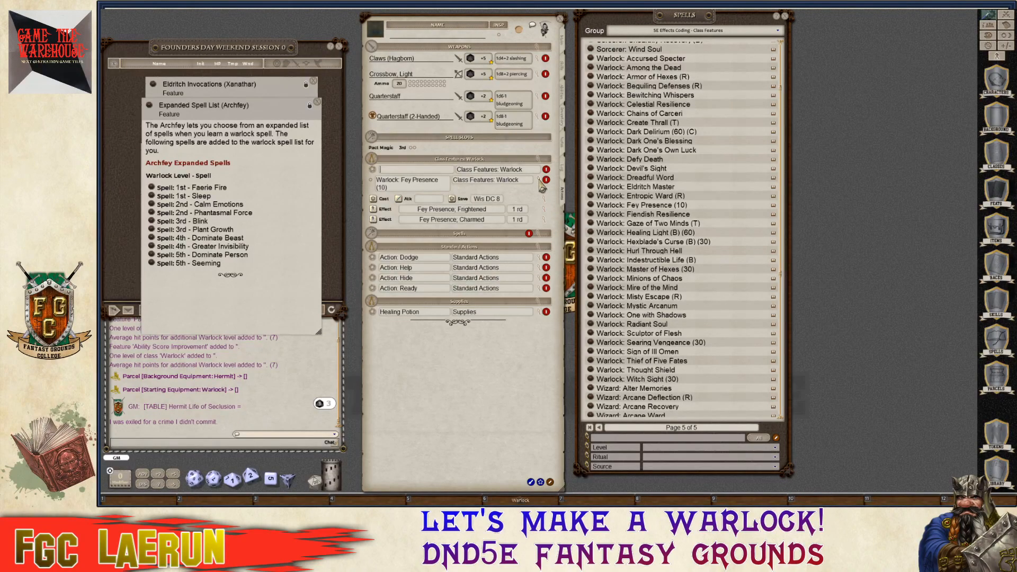
{"action": "key", "text": "ctrl"}
{"action": "left_click", "coordinate": [541, 185], "text": "ctrl"}
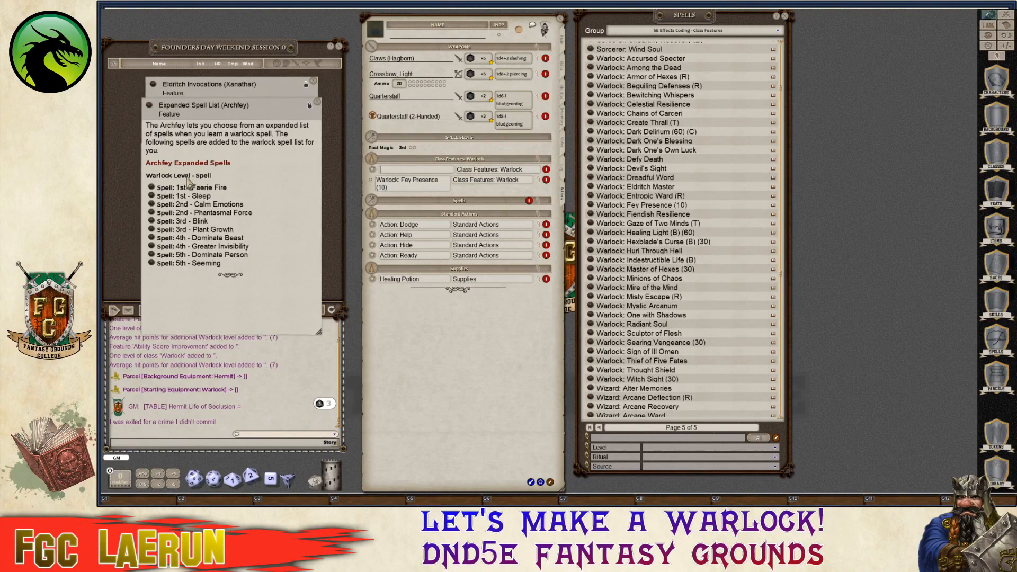
{"action": "key", "text": "ctrl"}
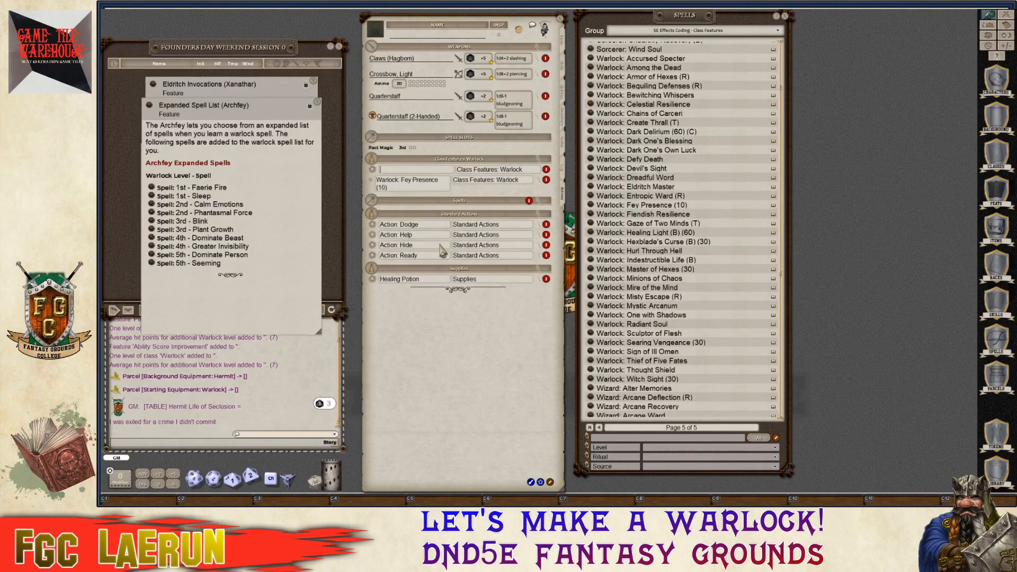
{"action": "key", "text": "ctrl"}
Add a new ability entry to the actions page and enter Racial Abilities: Hagborn as its group.
{"action": "left_click", "coordinate": [550, 482]}
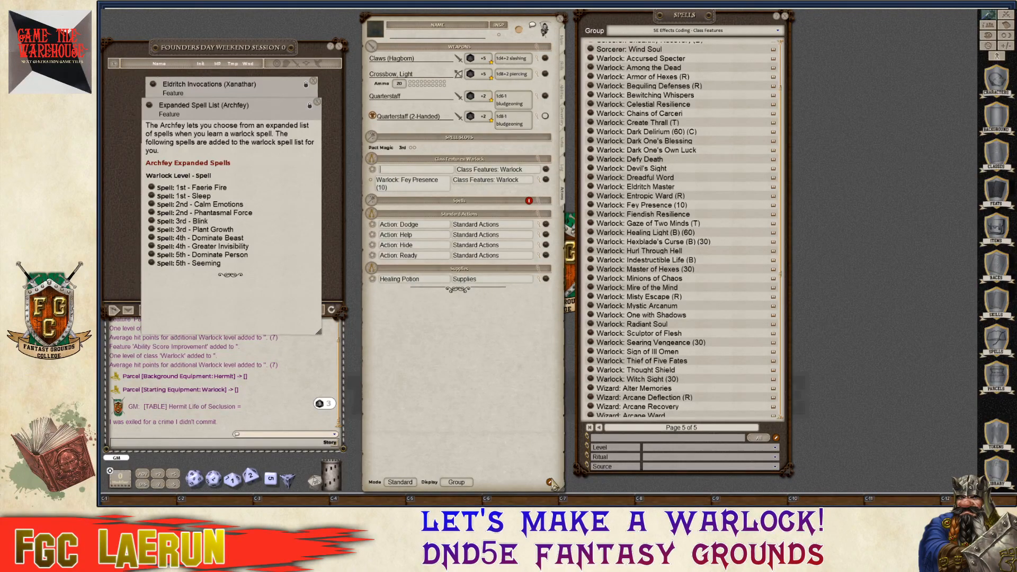
{"action": "left_click", "coordinate": [550, 482]}
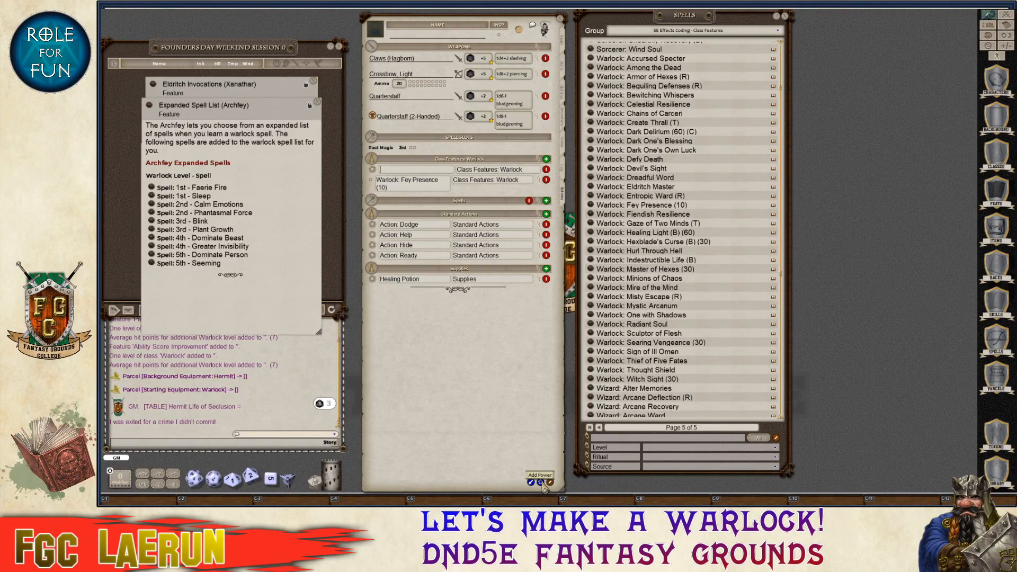
{"action": "left_click", "coordinate": [541, 482]}
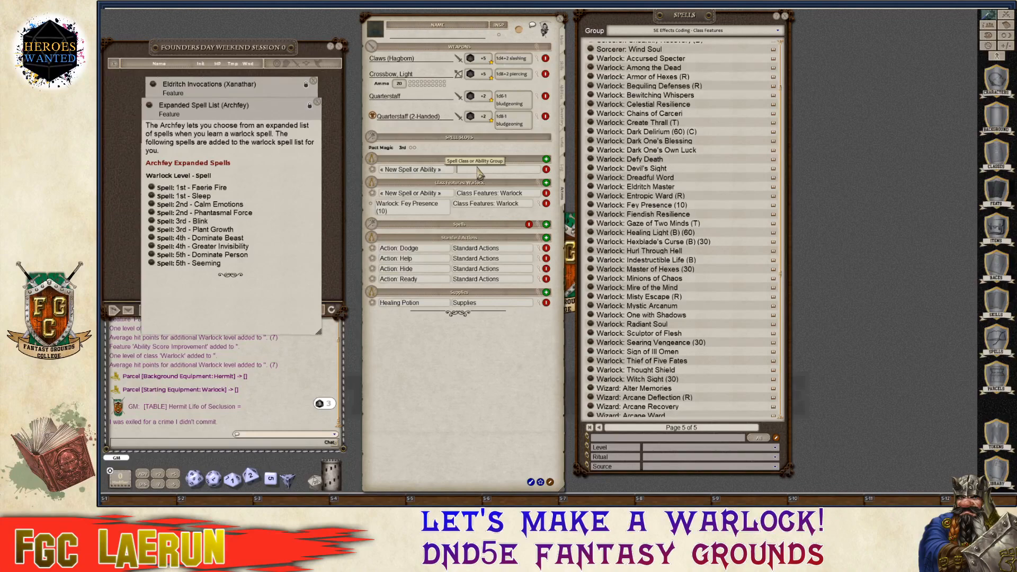
{"action": "type", "text": "Racial Abilities: ha"}
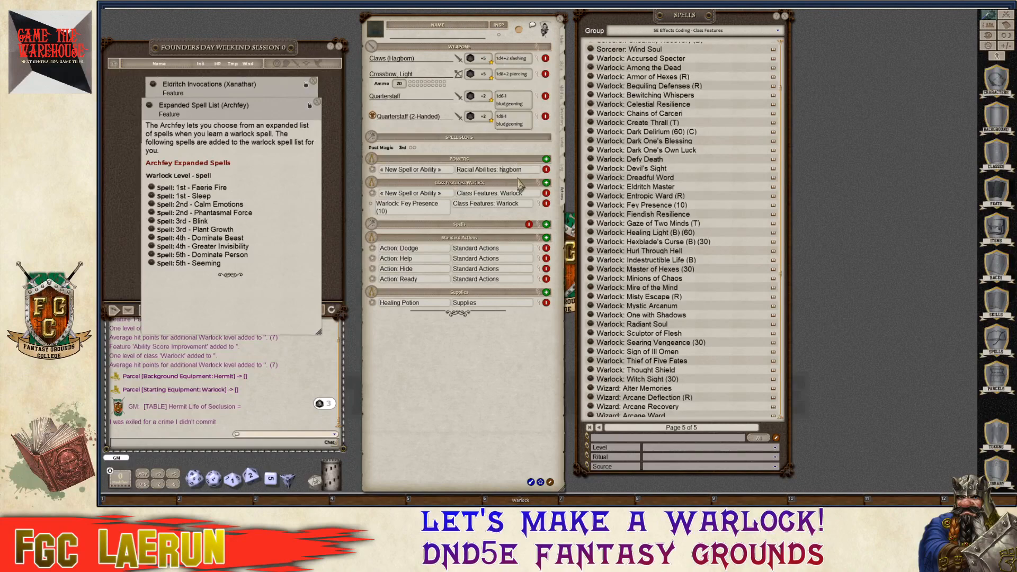
{"action": "left_click", "coordinate": [439, 171]}
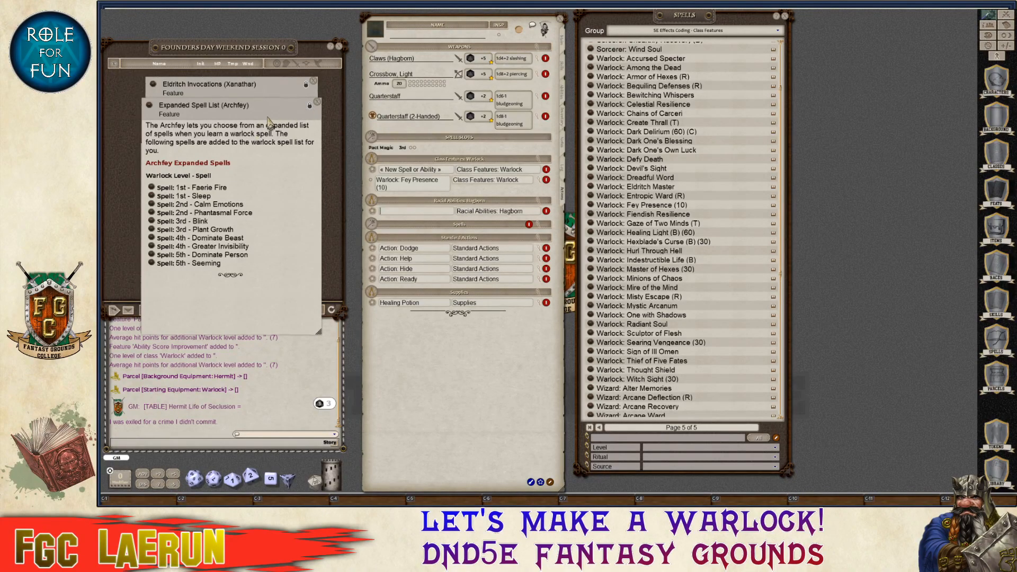
Place the Cantrip (minor illusion) trait window beside the spells list and delete the empty Spells group from the actions page.
{"action": "left_click_drag", "start_coordinate": [266, 122], "coordinate": [413, 111]}
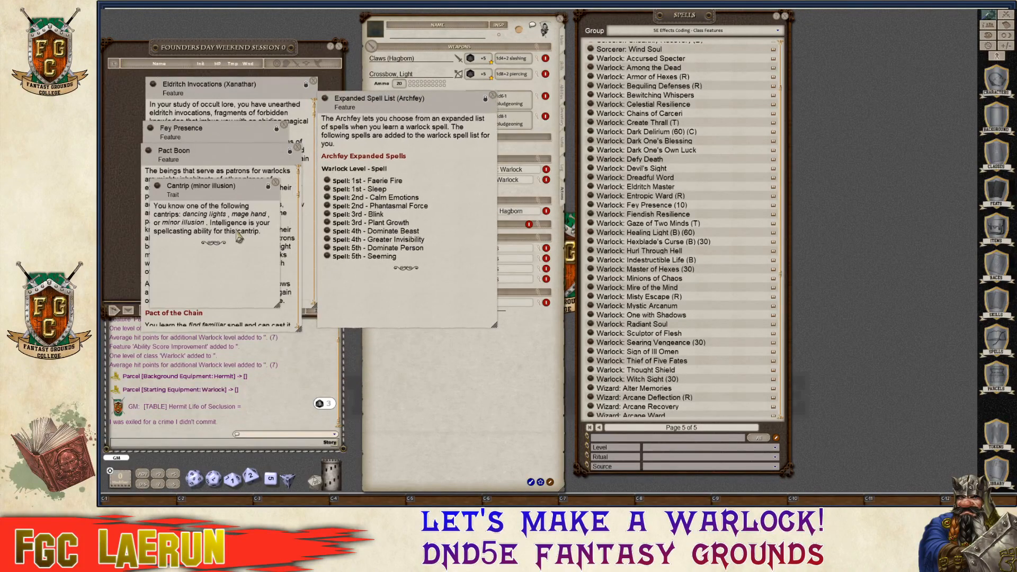
{"action": "left_click_drag", "start_coordinate": [253, 196], "coordinate": [871, 169]}
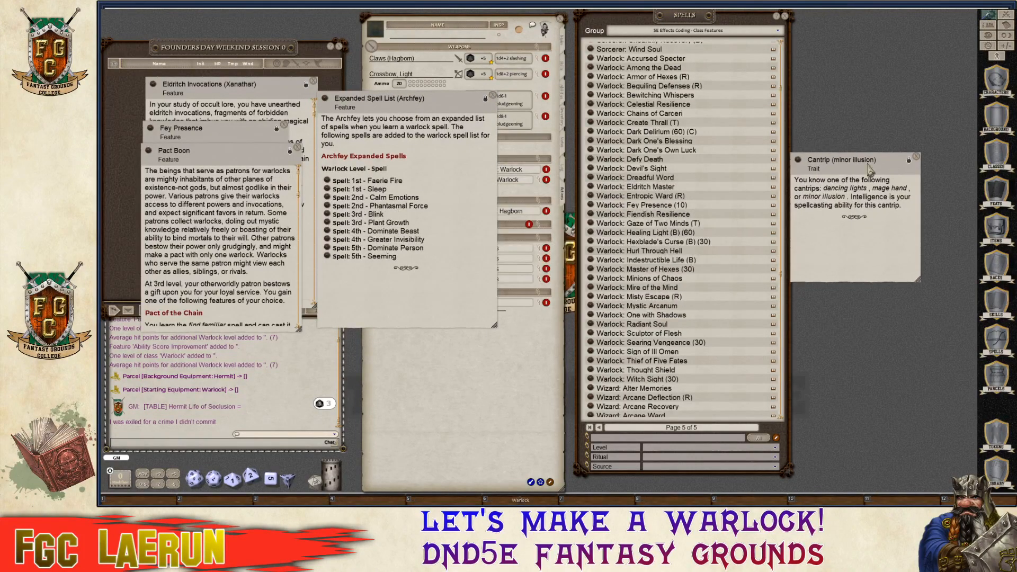
{"action": "left_click_drag", "start_coordinate": [465, 109], "coordinate": [290, 195]}
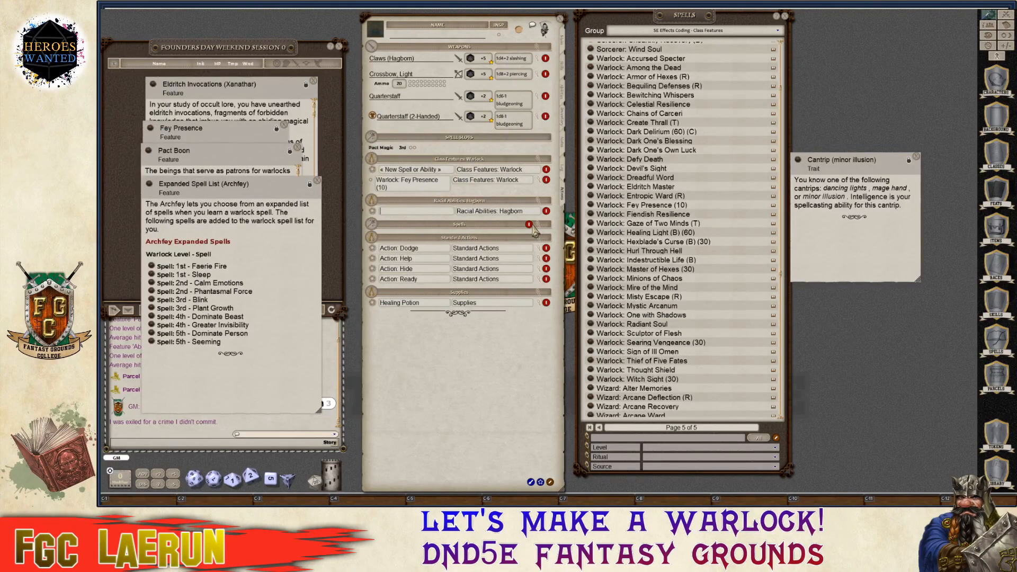
{"action": "left_click", "coordinate": [530, 224]}
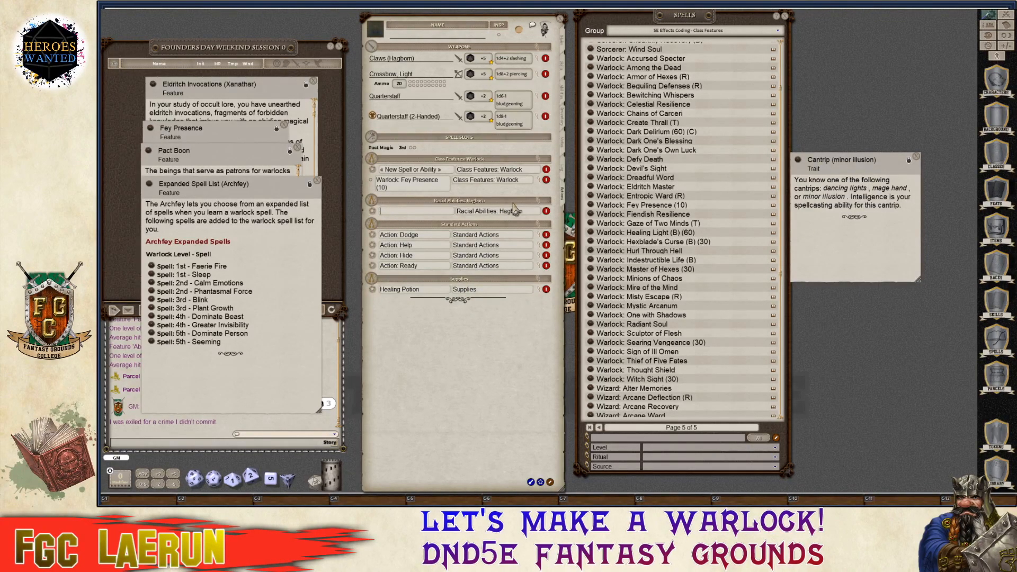
Switch the spells list to the 5E Effects Coding - Spells group.
{"action": "scroll", "coordinate": [667, 133], "scroll_direction": "up", "scroll_amount": 5}
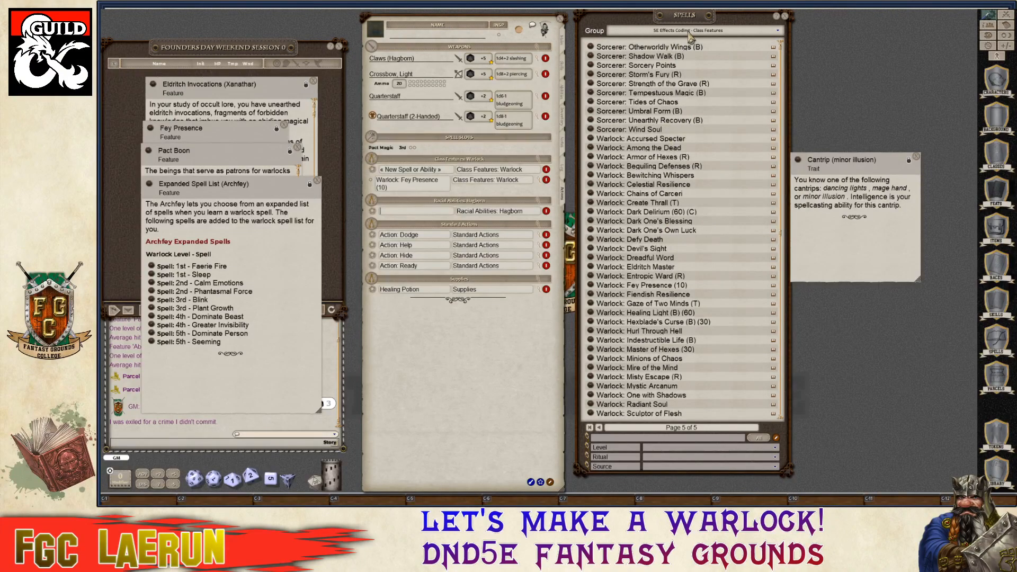
{"action": "left_click", "coordinate": [690, 33]}
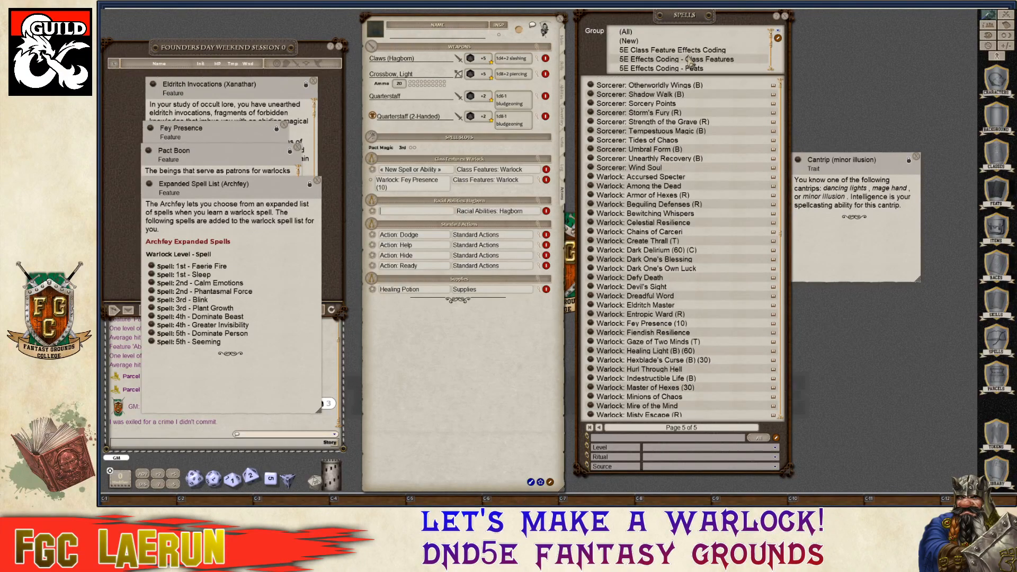
{"action": "scroll", "coordinate": [694, 60], "scroll_direction": "down", "scroll_amount": 3}
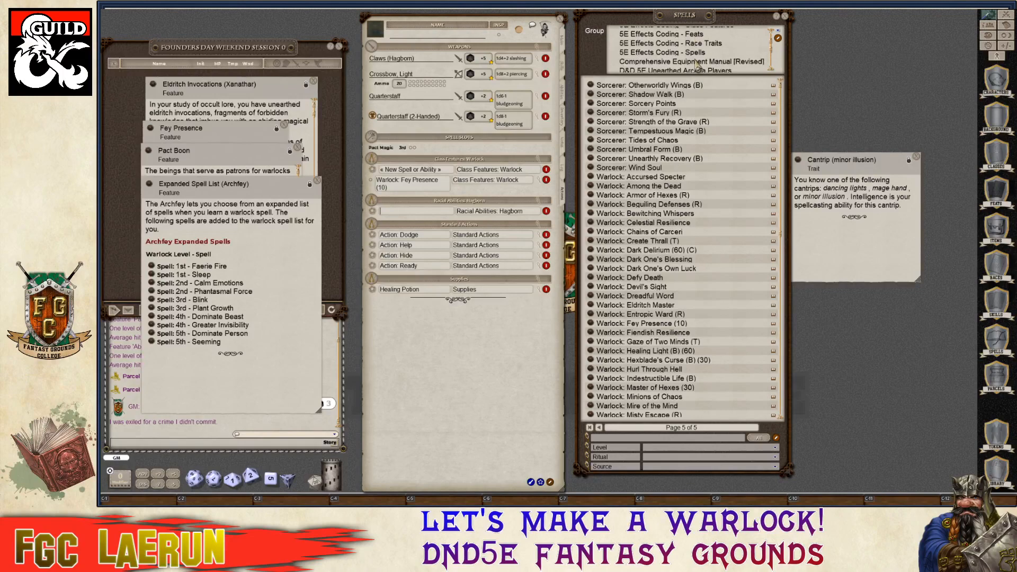
{"action": "left_click", "coordinate": [694, 42]}
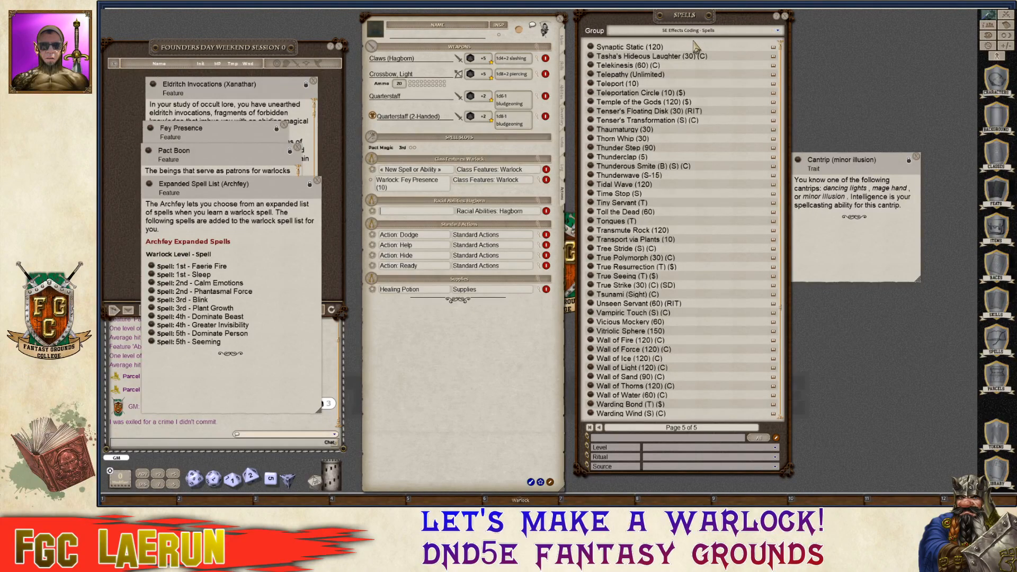
Search the spells list for minor and add Minor Illusion (30) to the Racial Abilities: Hagborn group in place of the blank entry.
{"action": "left_click", "coordinate": [612, 440]}
{"action": "type", "text": "mino"}
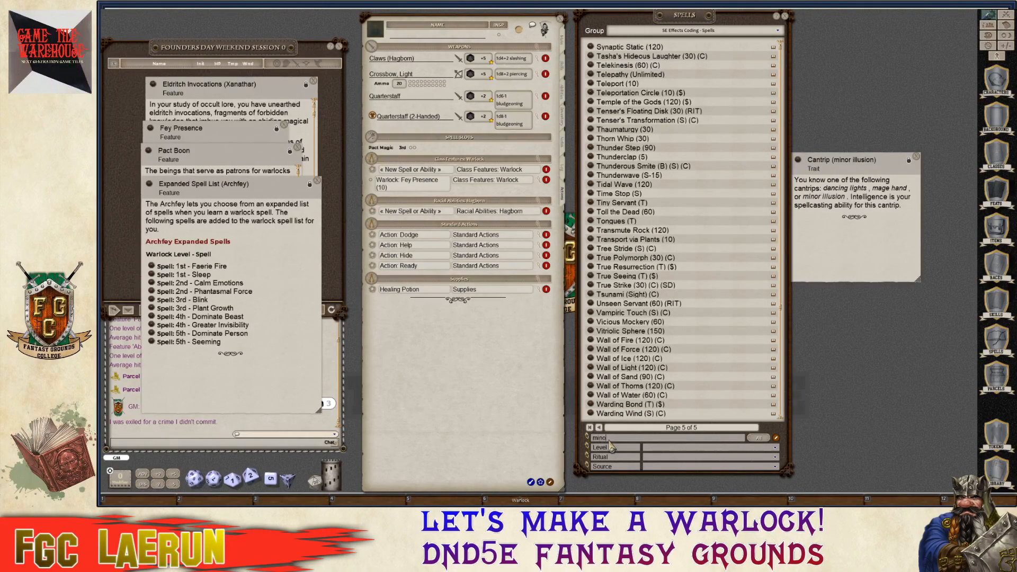
{"action": "type", "text": "r"}
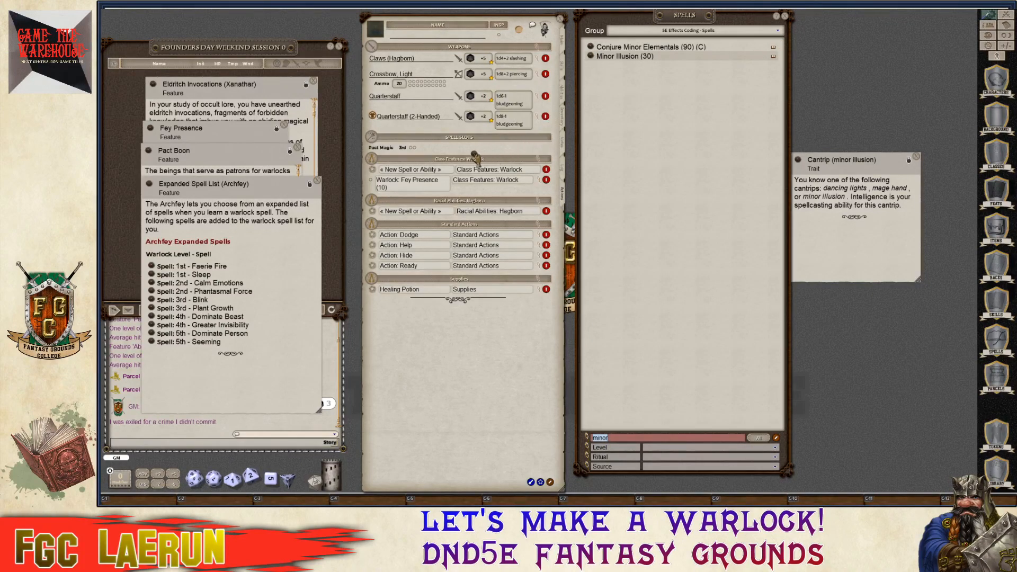
{"action": "left_click_drag", "start_coordinate": [453, 164], "coordinate": [421, 217]}
{"action": "left_click", "coordinate": [547, 211]}
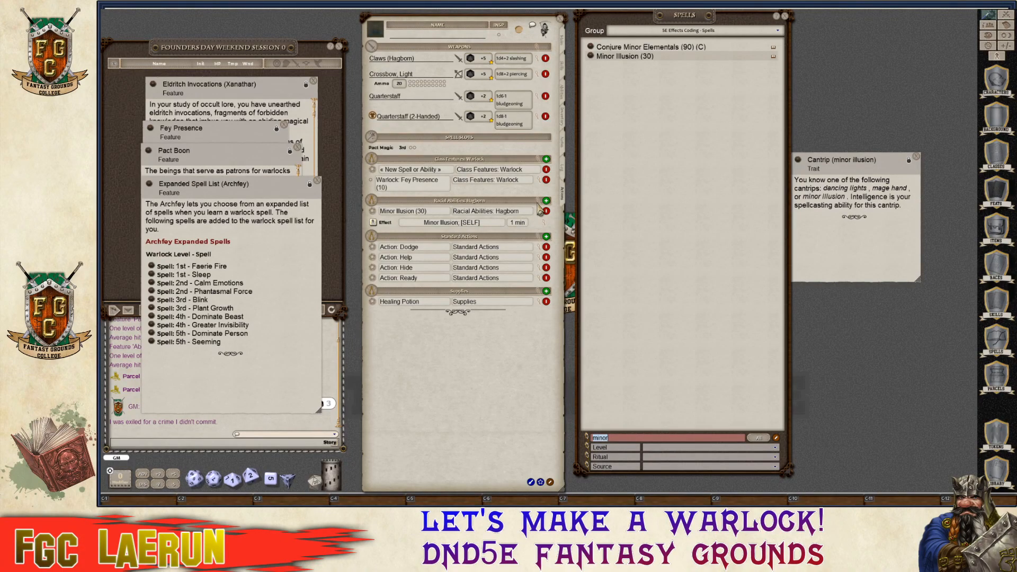
Set the Racial Abilities: Hagborn group's ability to Int and collapse the Minor Illusion details.
{"action": "left_click", "coordinate": [538, 205], "text": "ctrl"}
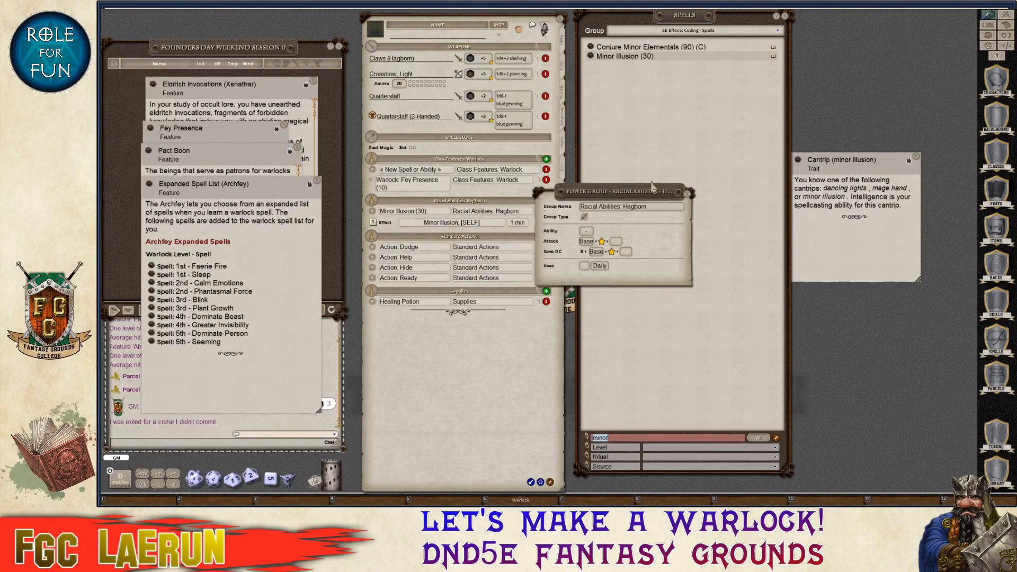
{"action": "left_click_drag", "start_coordinate": [652, 185], "coordinate": [751, 152]}
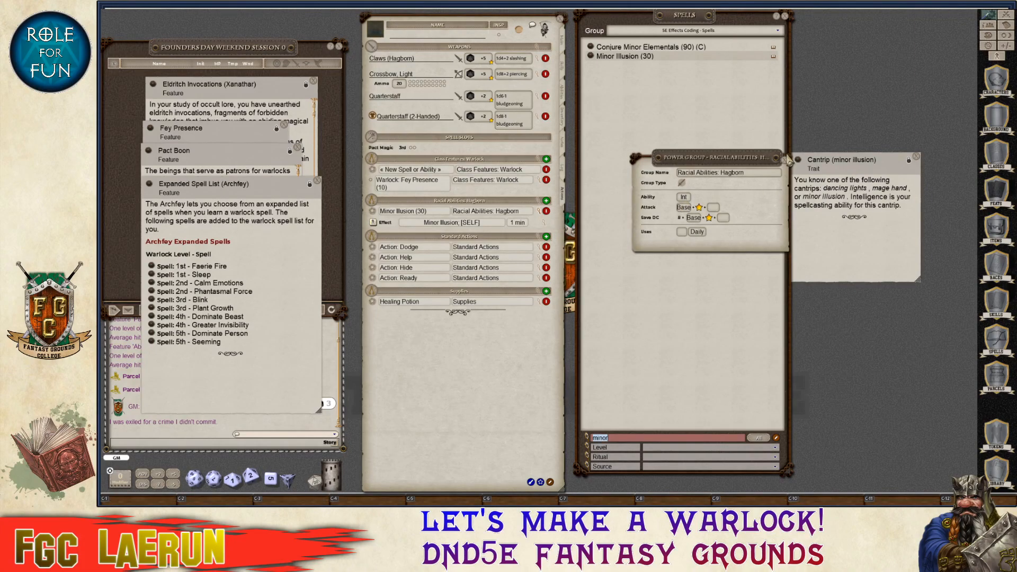
{"action": "left_click", "coordinate": [776, 158]}
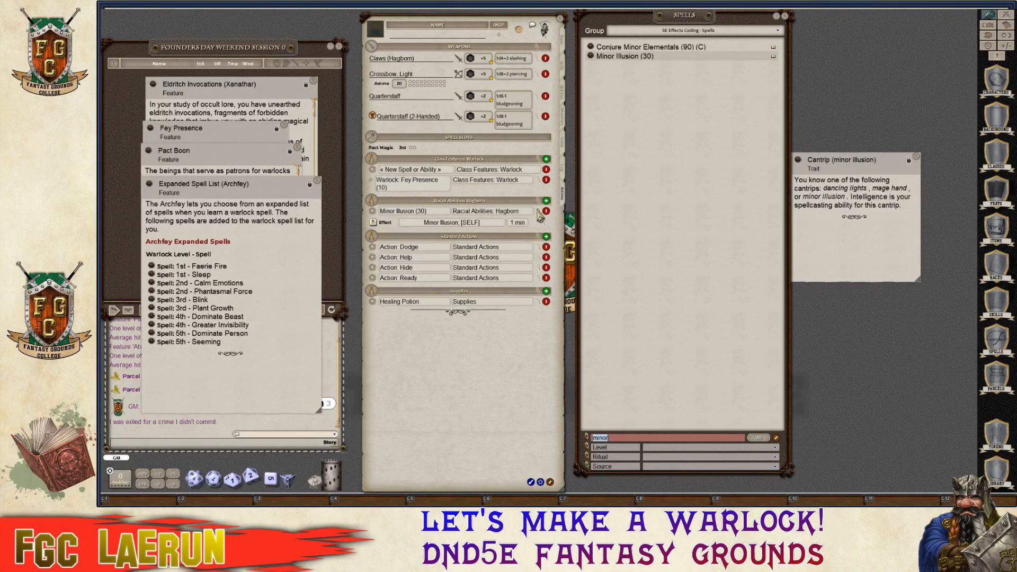
{"action": "left_click", "coordinate": [538, 211]}
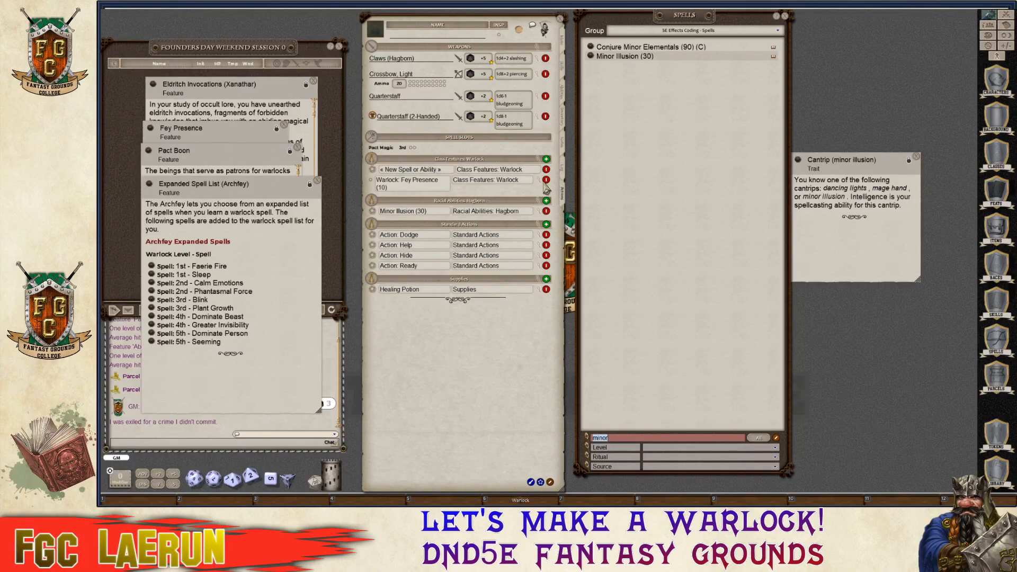
{"action": "left_click", "coordinate": [542, 184]}
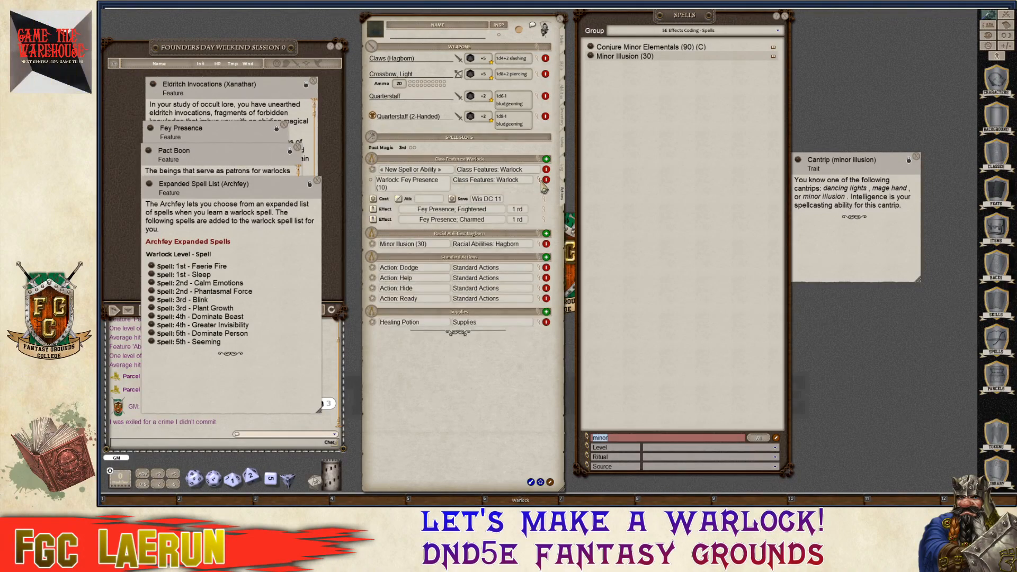
{"action": "left_click", "coordinate": [542, 184]}
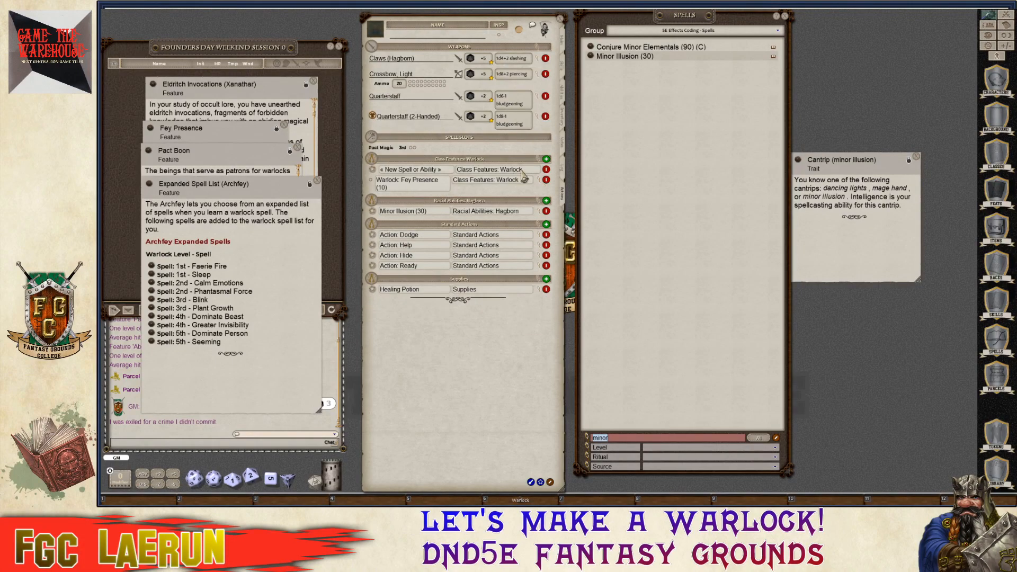
Set the spellcasting ability of the Class Features: Warlock group and turn off editing on the actions page.
{"action": "left_click", "coordinate": [539, 161]}
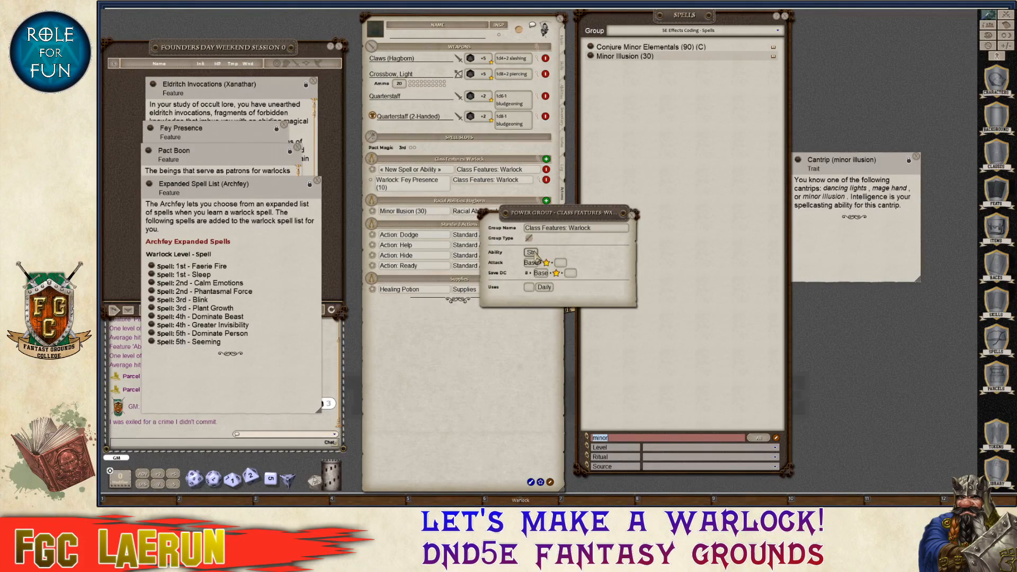
{"action": "left_click", "coordinate": [531, 253]}
{"action": "left_click", "coordinate": [632, 220]}
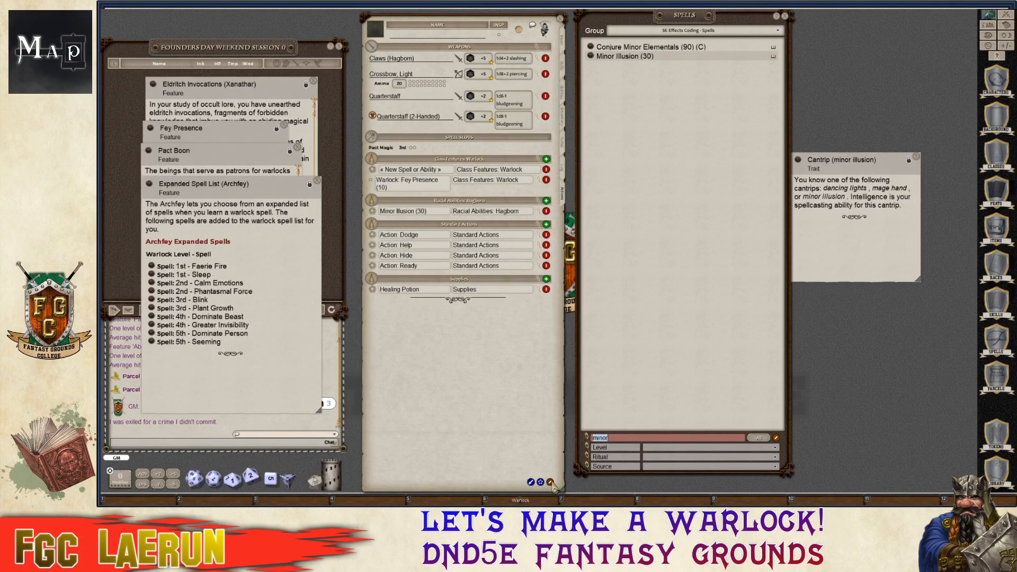
{"action": "left_click", "coordinate": [549, 482]}
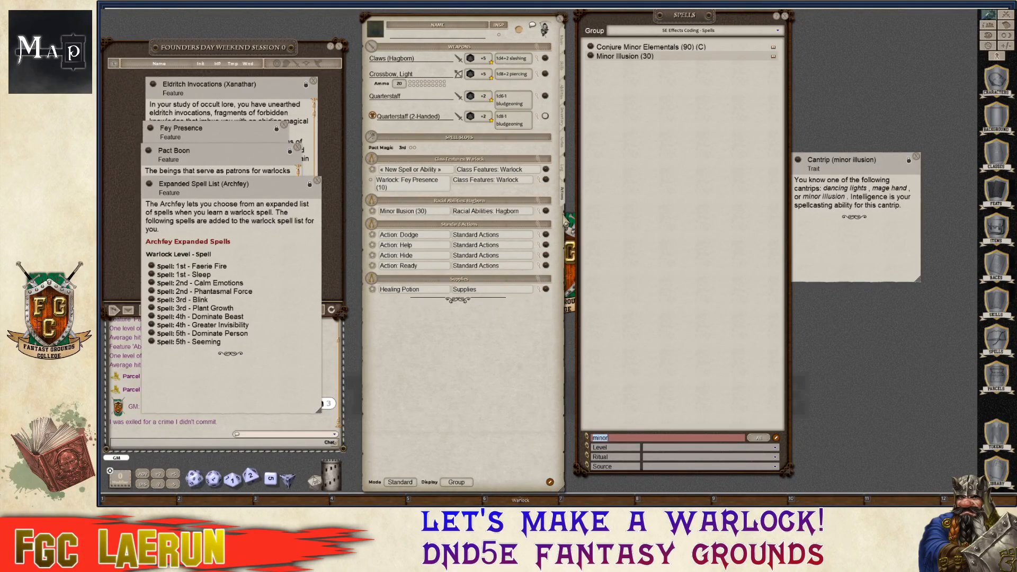
Open the Warlock: Fey Presence (10) description beside the character sheet and read when the feature can be used again.
{"action": "left_click", "coordinate": [546, 180]}
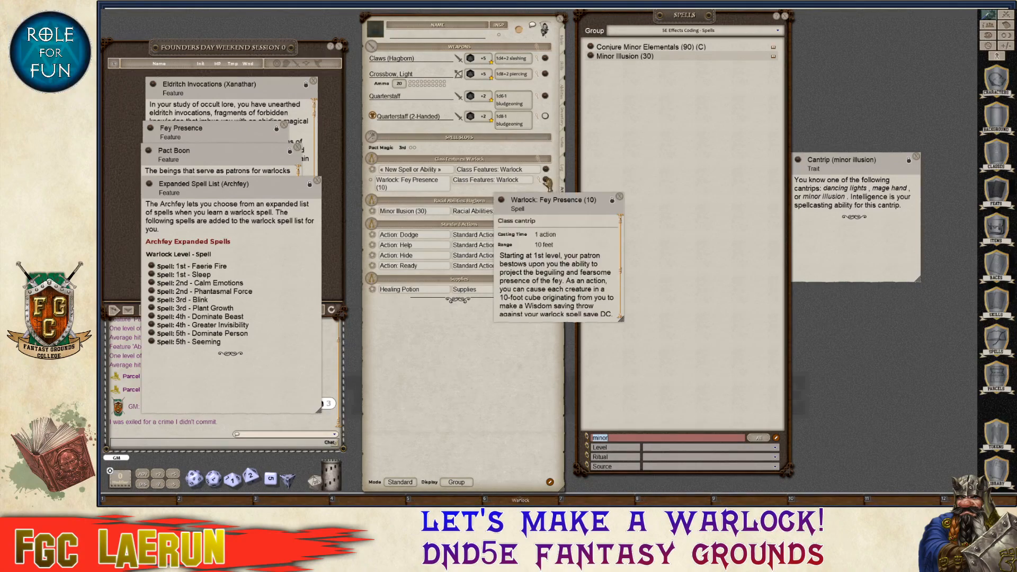
{"action": "left_click_drag", "start_coordinate": [589, 203], "coordinate": [673, 181]}
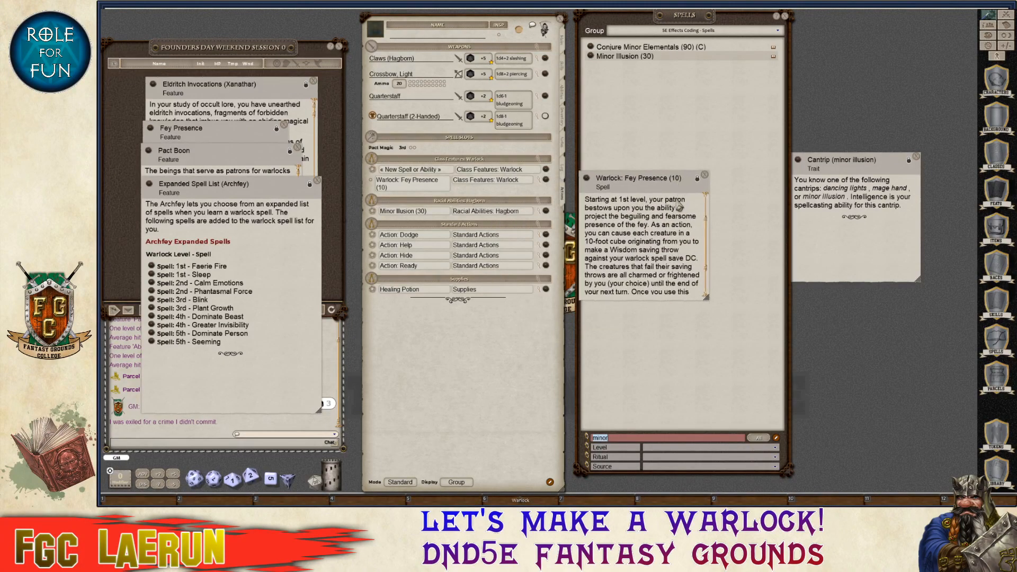
{"action": "scroll", "coordinate": [692, 289], "scroll_direction": "down", "scroll_amount": 2}
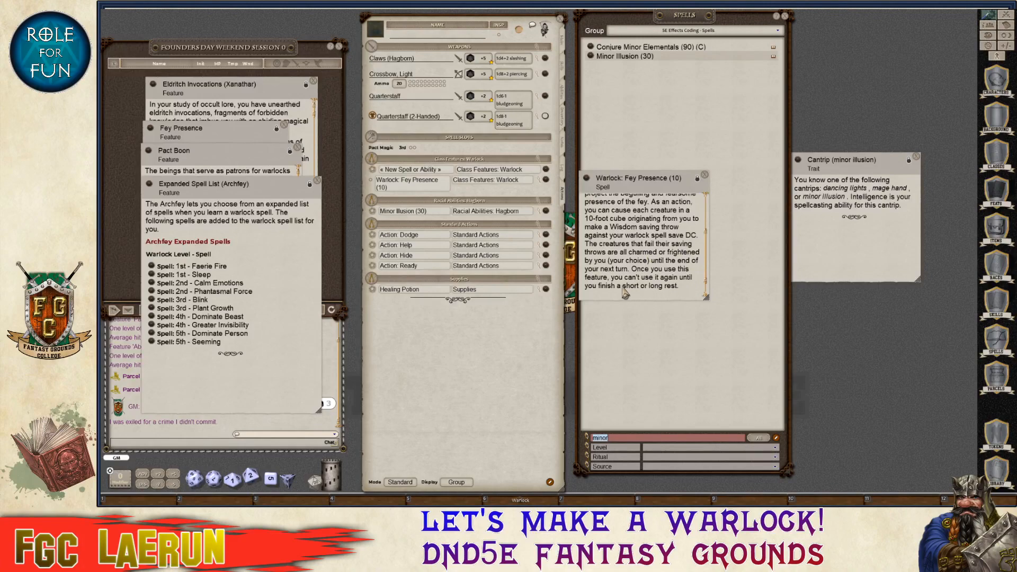
{"action": "key", "text": "ctrl"}
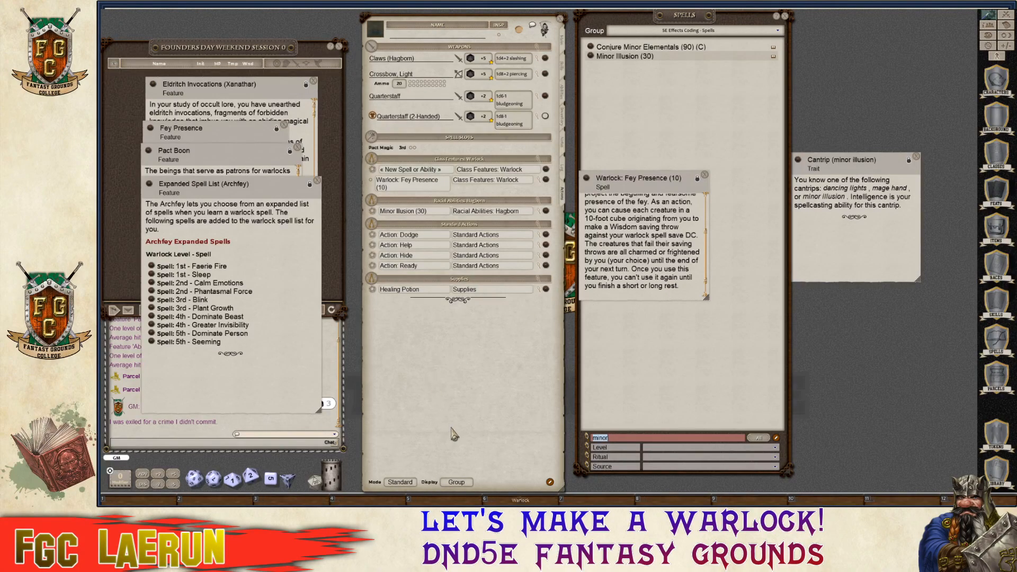
Switch the actions page to Preparation mode with the Summary display and delete the blank entry from the Class Features: Warlock group.
{"action": "left_click", "coordinate": [396, 483]}
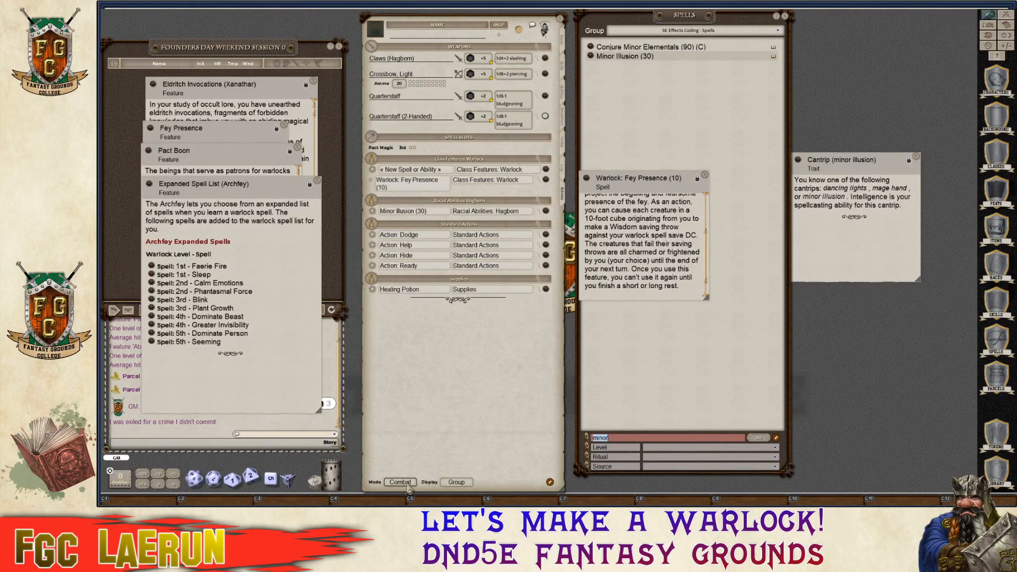
{"action": "left_click", "coordinate": [409, 486]}
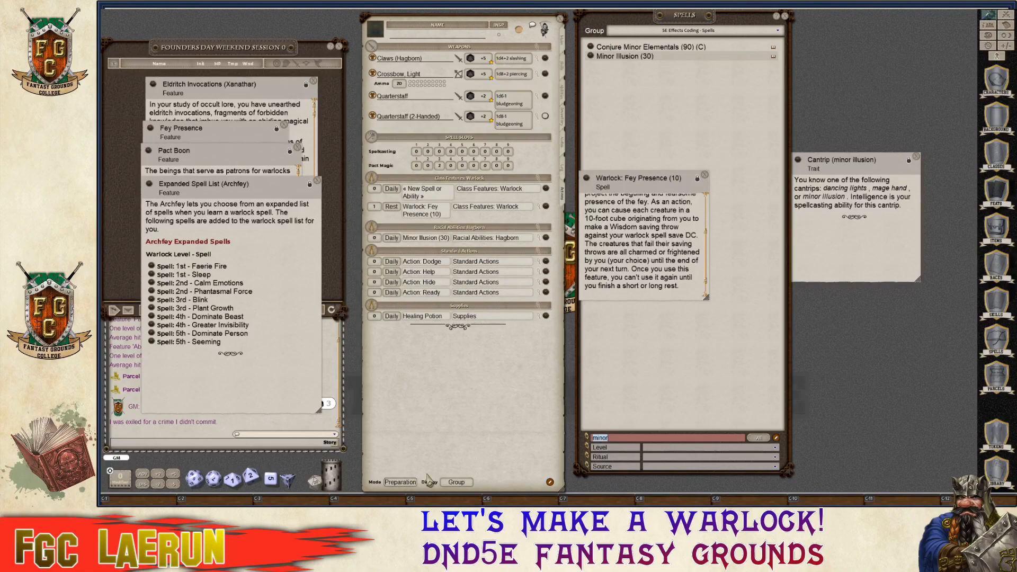
{"action": "left_click", "coordinate": [457, 483]}
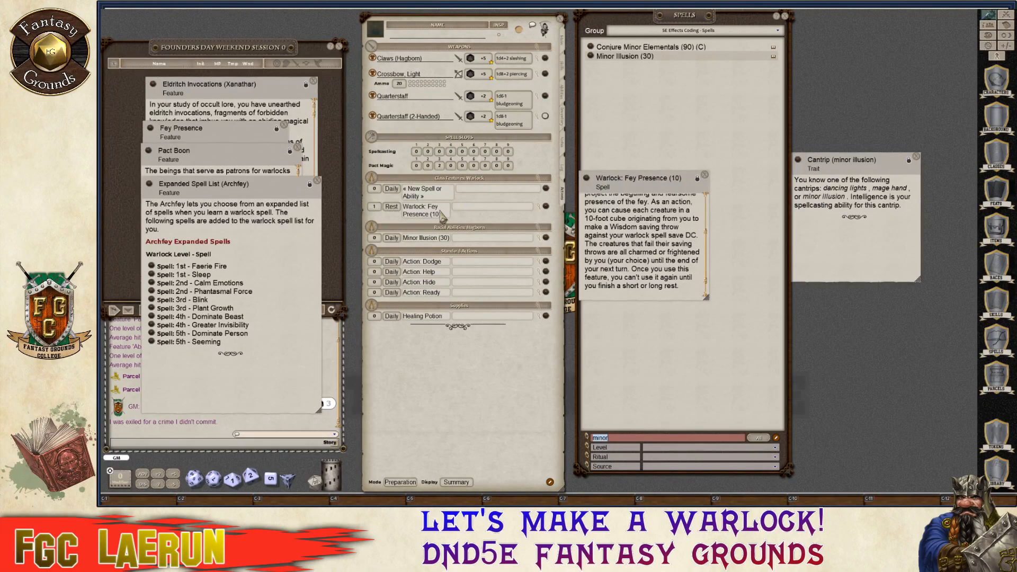
{"action": "right_click", "coordinate": [546, 187]}
{"action": "left_click", "coordinate": [522, 213]}
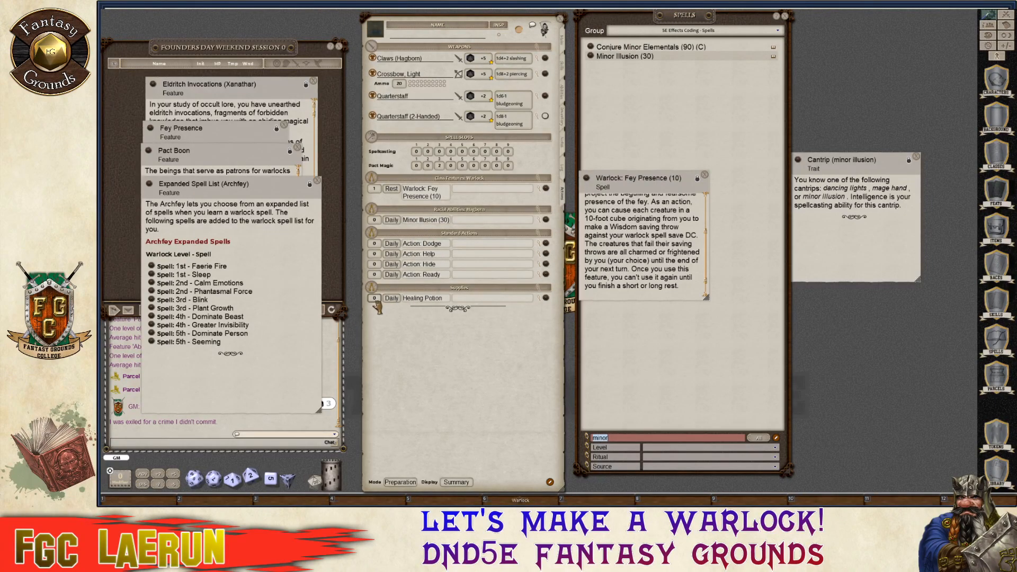
Set the Healing Potion's uses to 1 and its usage period to Once.
{"action": "scroll", "coordinate": [377, 300], "scroll_direction": "up", "scroll_amount": 1}
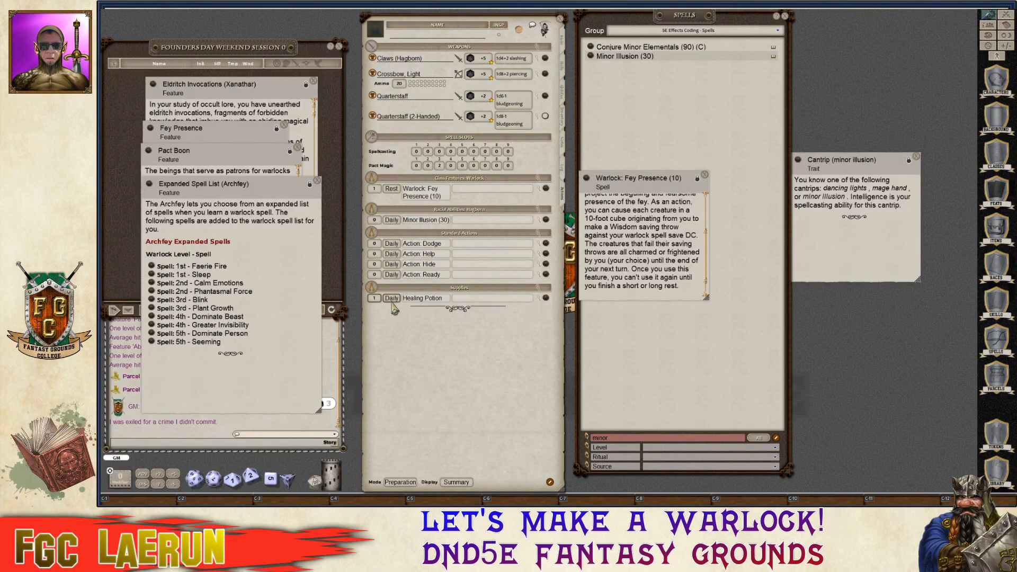
{"action": "left_click", "coordinate": [392, 298]}
{"action": "key", "text": "ctrl"}
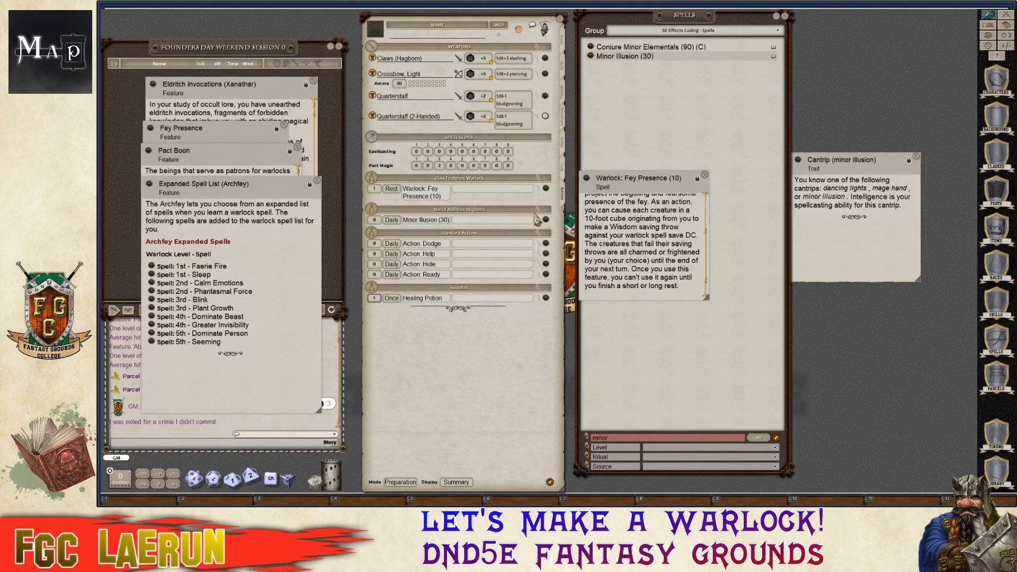
Check the Racial Abilities: Hagborn group settings, then close them and the Fey Presence description.
{"action": "left_click", "coordinate": [539, 212]}
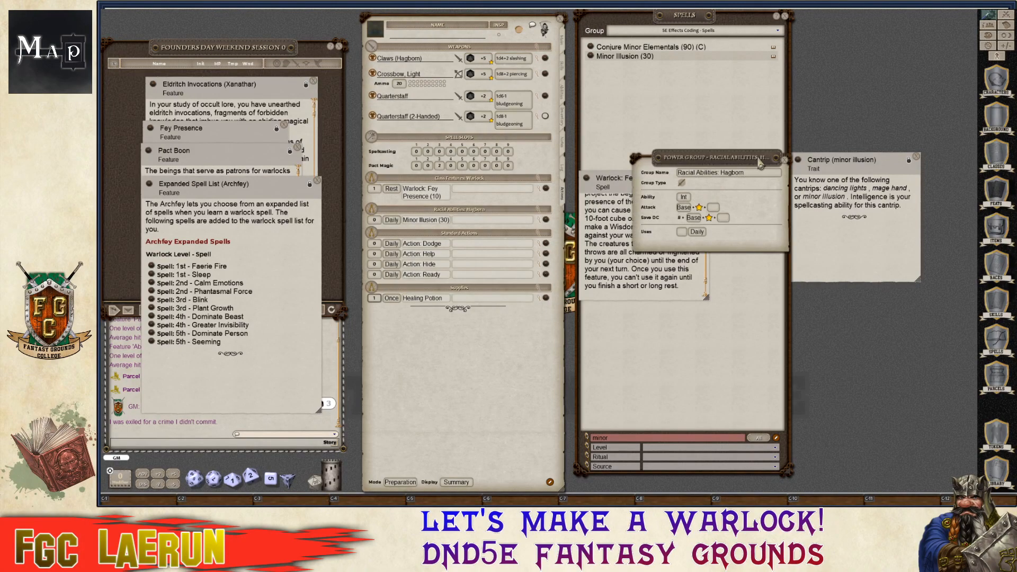
{"action": "left_click", "coordinate": [785, 161]}
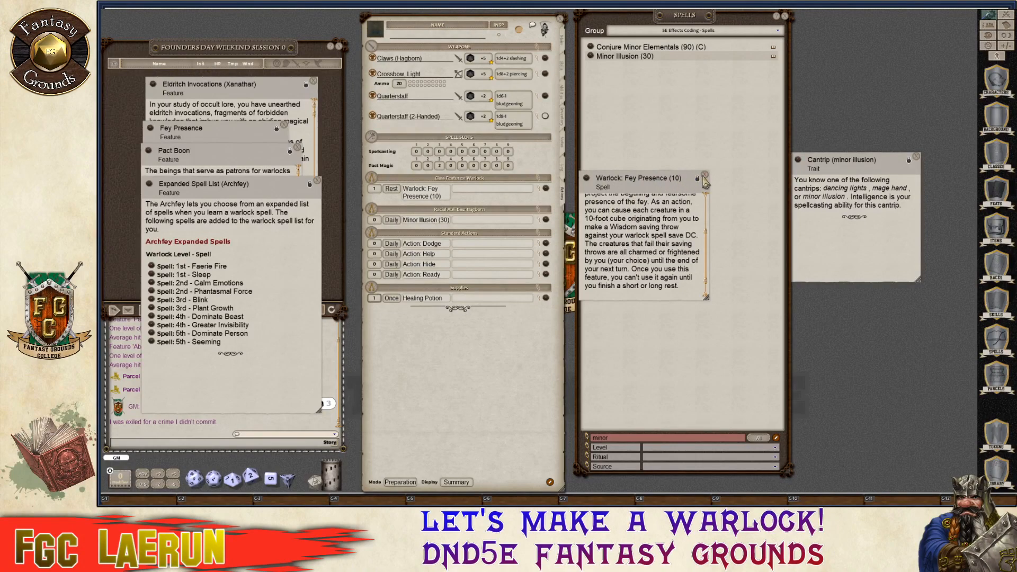
{"action": "left_click", "coordinate": [705, 176]}
Switch the actions page to Combat mode with the Actions display.
{"action": "left_click", "coordinate": [402, 482]}
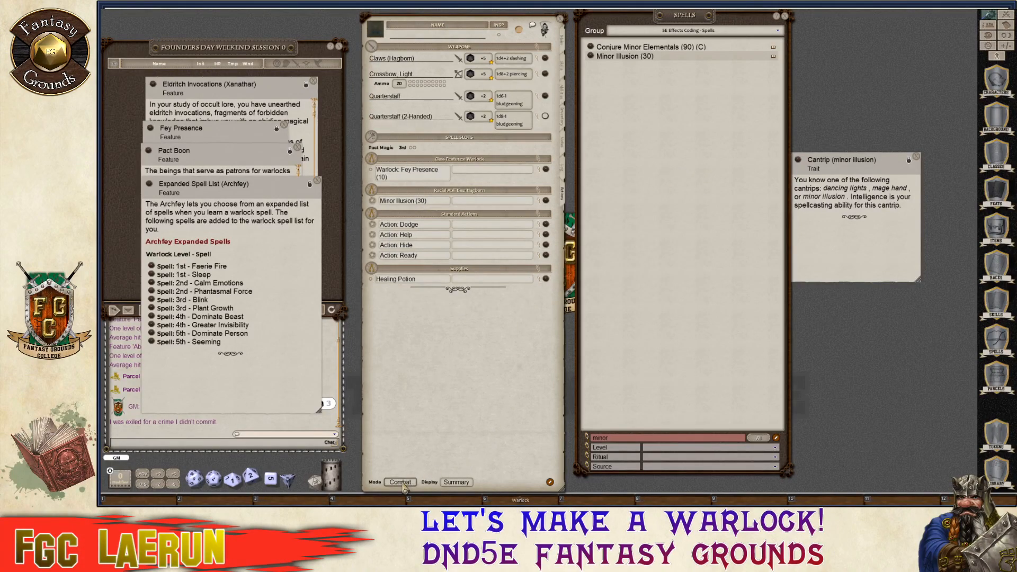
{"action": "key", "text": "ctrl"}
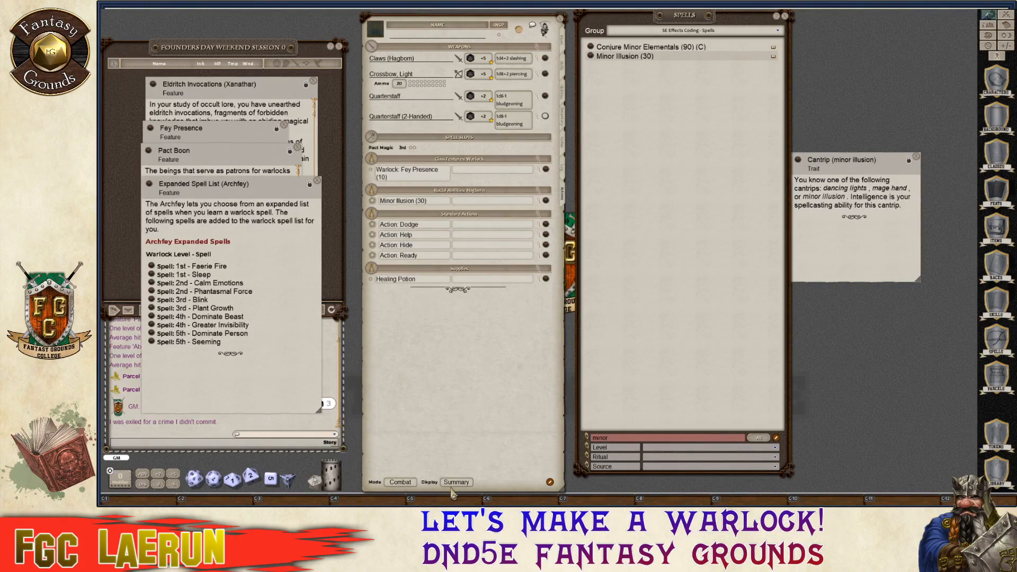
{"action": "left_click", "coordinate": [456, 482]}
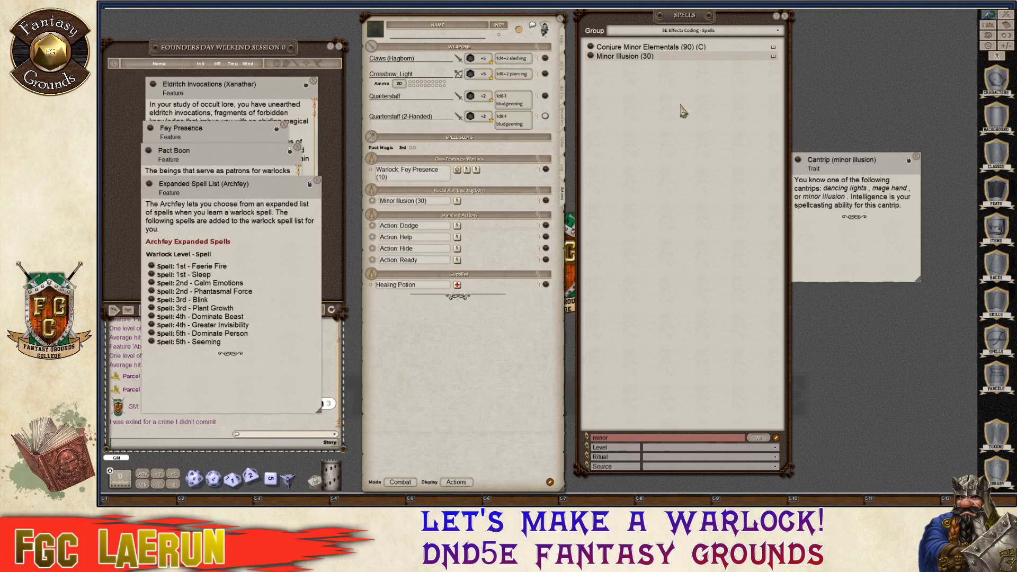
Place the Expanded Spell List (Archfey) window beside the spells list, then search for faerie and add Faerie Fire (60) (C) to the actions page.
{"action": "left_click_drag", "start_coordinate": [287, 201], "coordinate": [939, 231]}
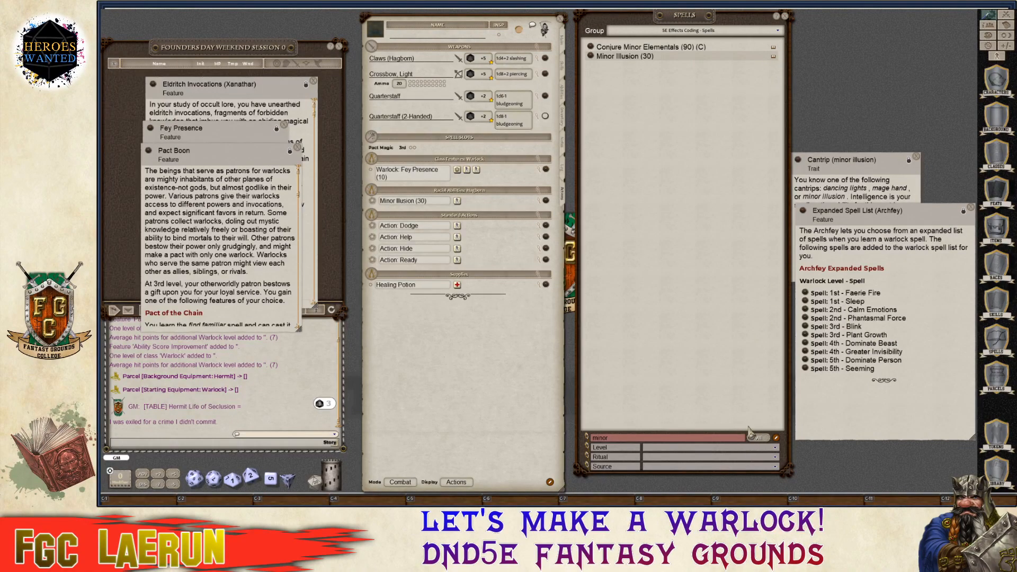
{"action": "key", "text": "ctrl+a"}
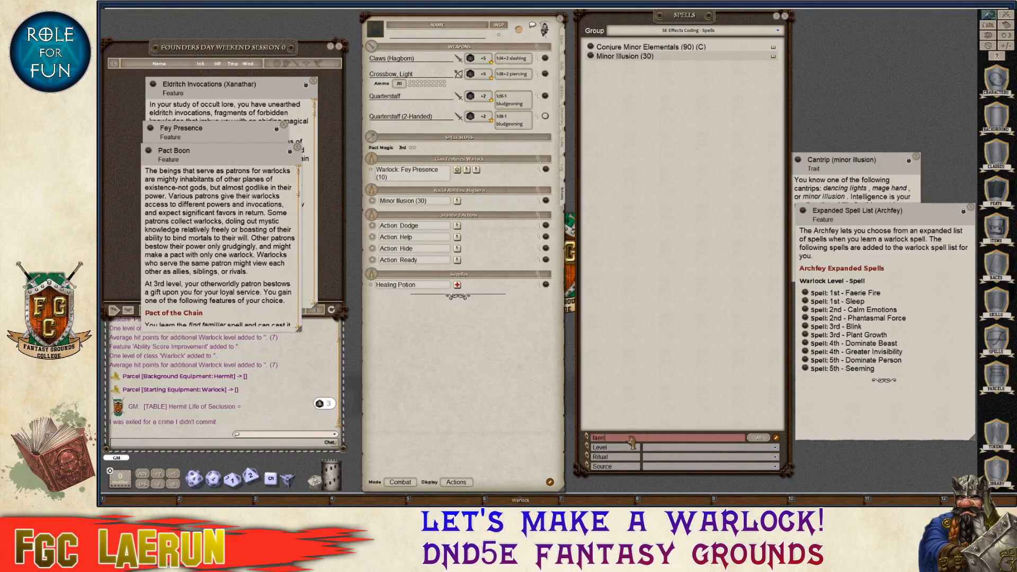
{"action": "type", "text": "faerie"}
{"action": "key", "text": "Return"}
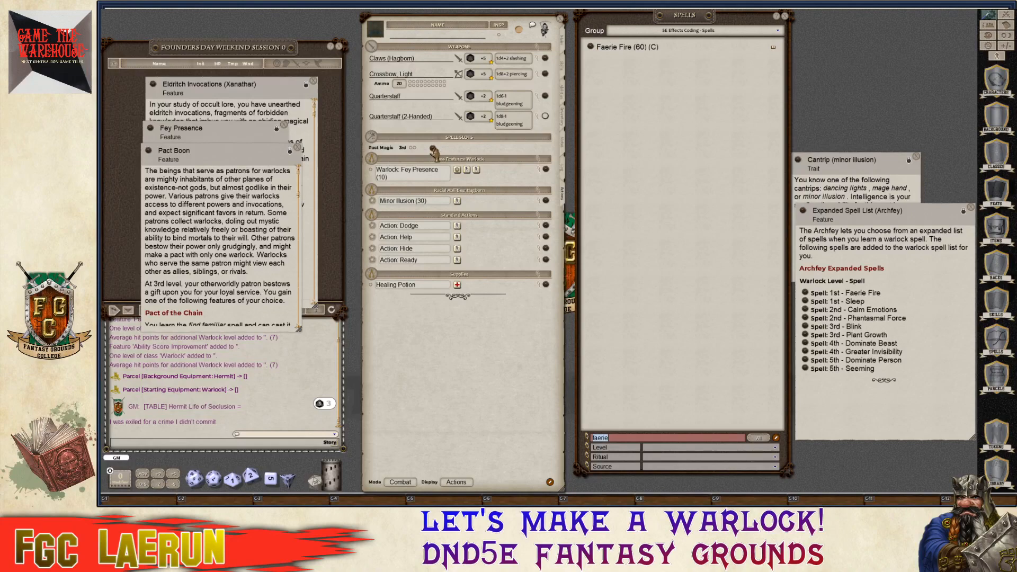
{"action": "left_click_drag", "start_coordinate": [433, 152], "coordinate": [434, 153]}
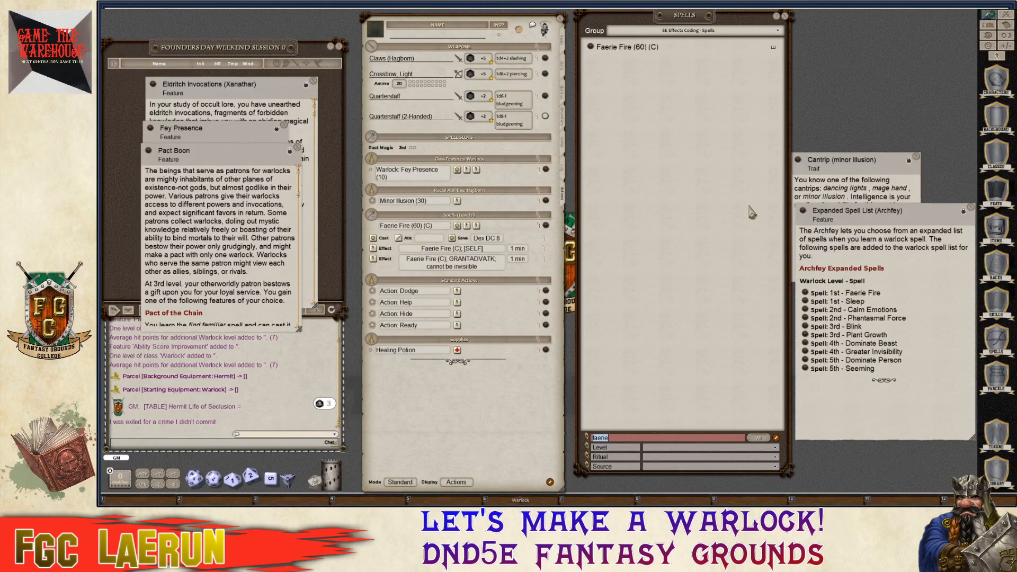
Set the spellcasting ability of the Spells group and collapse the Faerie Fire details.
{"action": "left_click", "coordinate": [539, 216]}
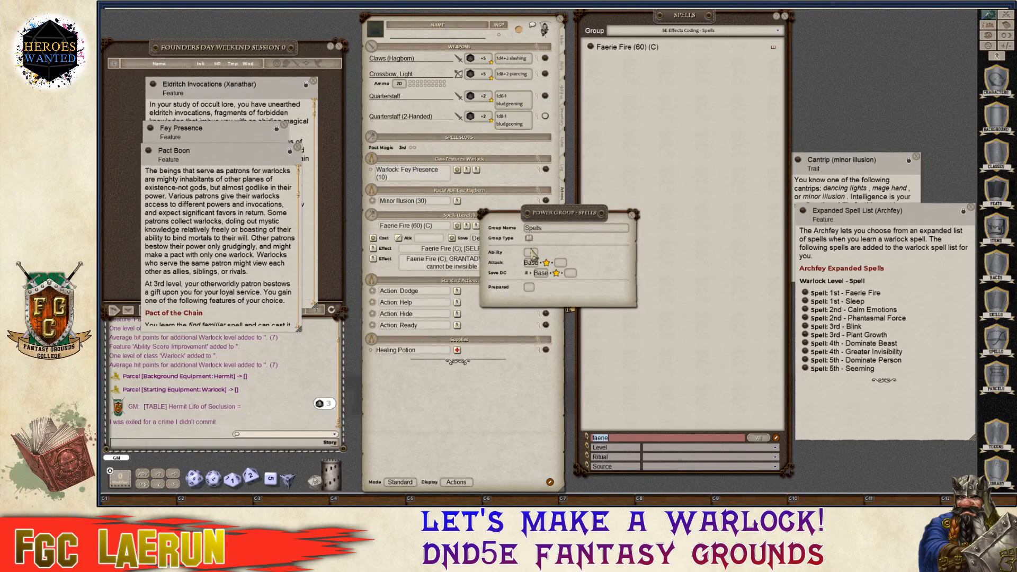
{"action": "left_click", "coordinate": [632, 216]}
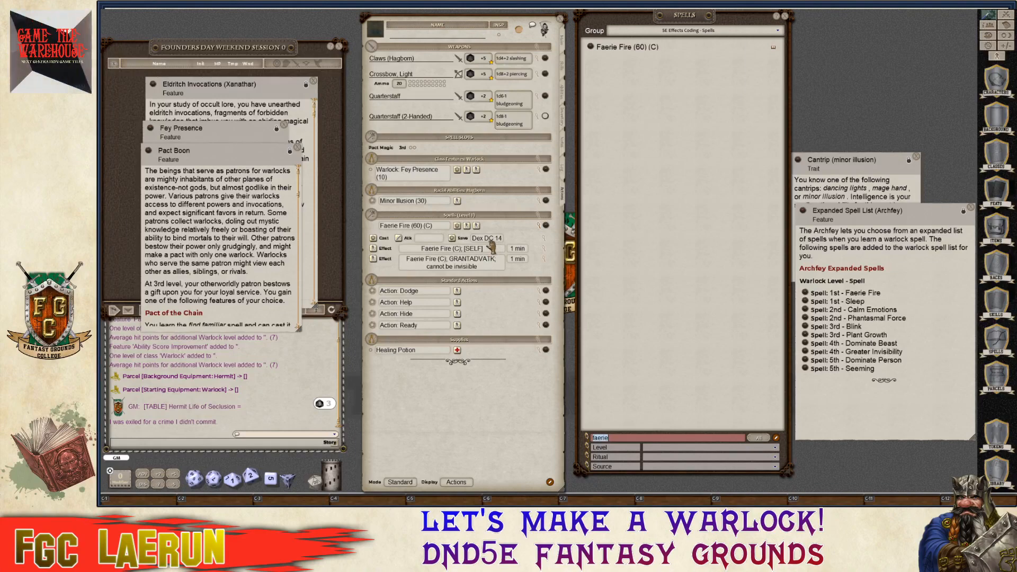
{"action": "left_click", "coordinate": [544, 232]}
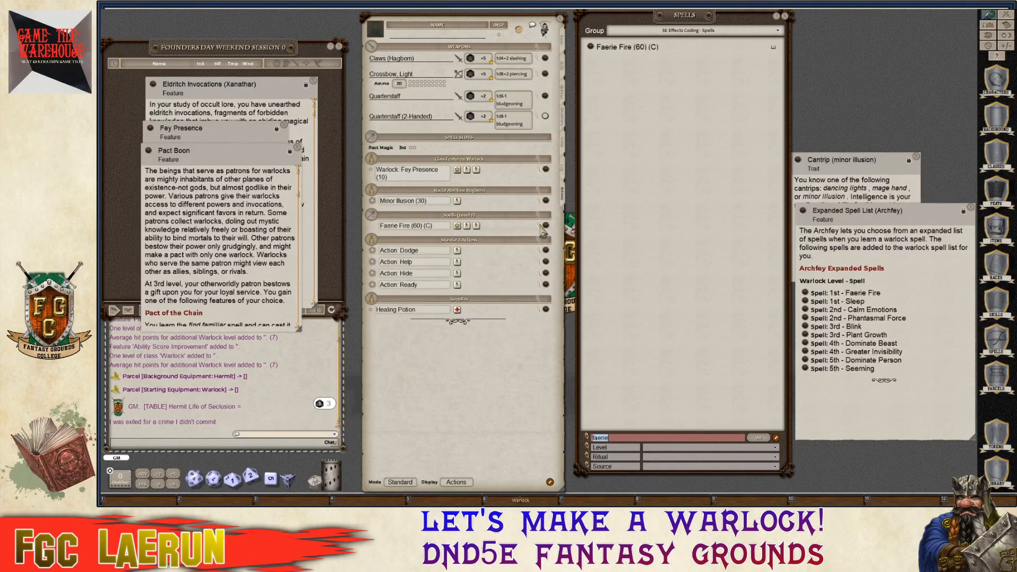
{"action": "left_click", "coordinate": [544, 231]}
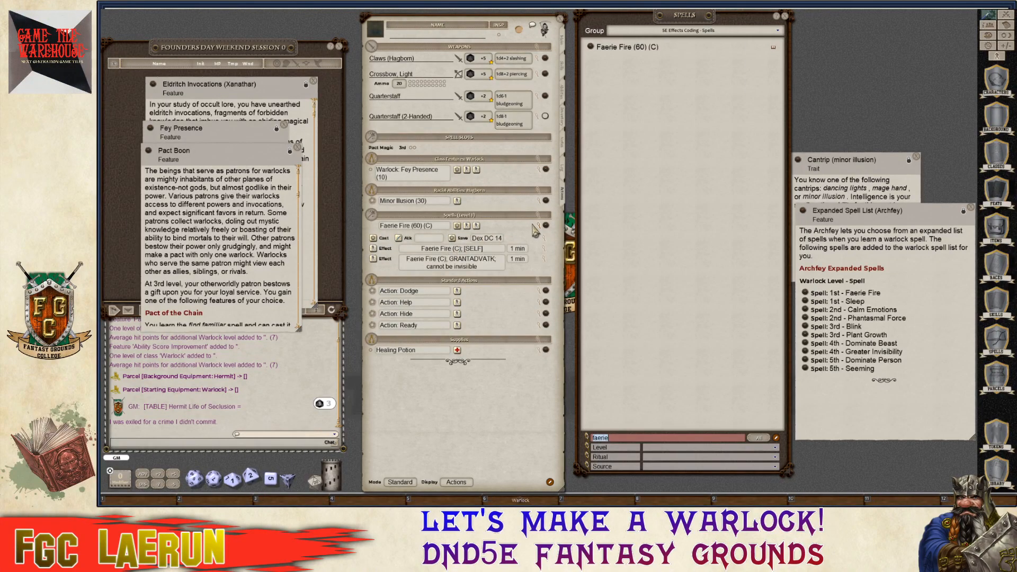
{"action": "left_click", "coordinate": [544, 231]}
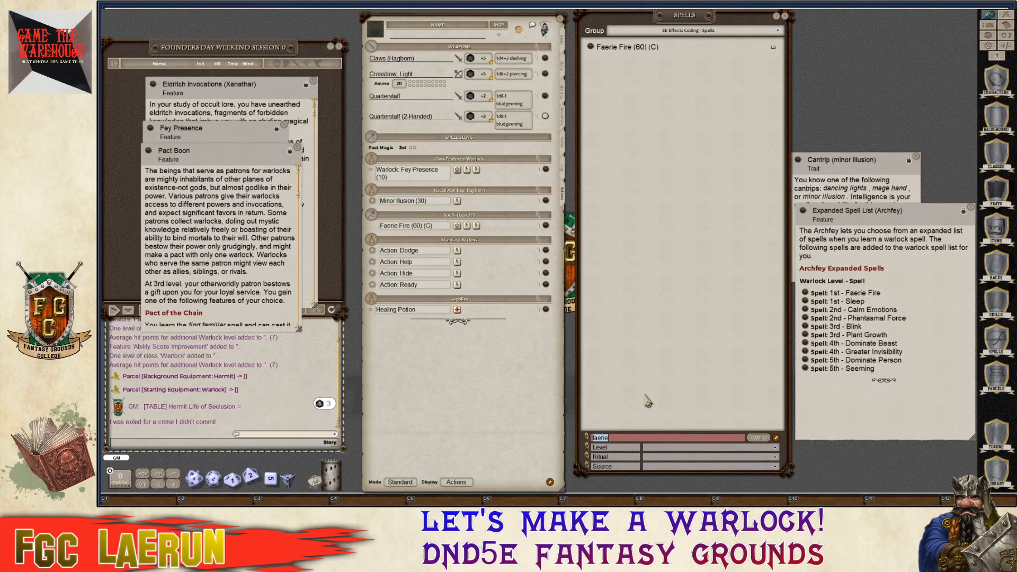
Search the spells list for Sleep, add Sleep (90) to the level 1 spells, and collapse its details.
{"action": "type", "text": "Skeep"}
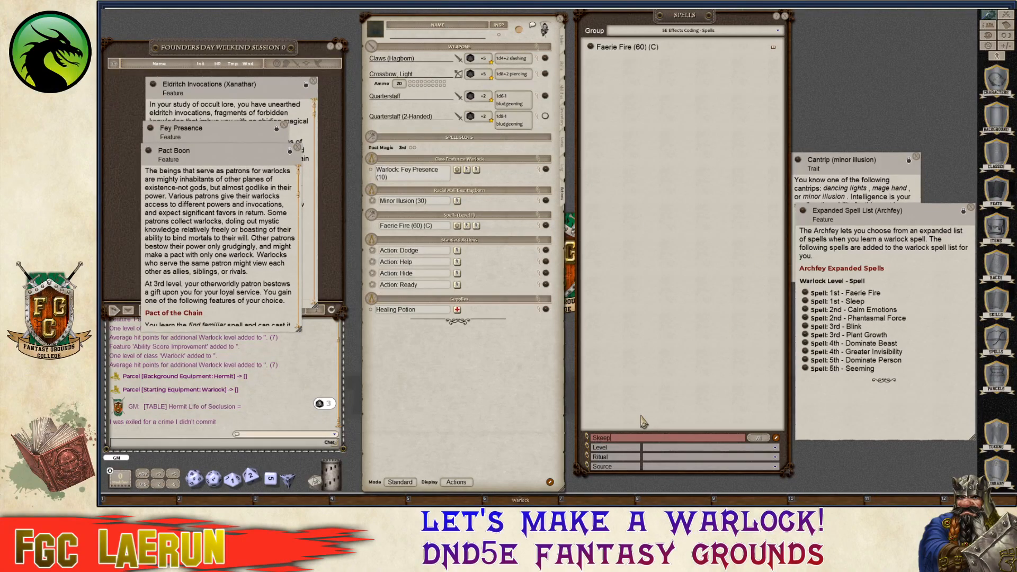
{"action": "key", "text": "ctrl+a"}
{"action": "key", "text": "Return"}
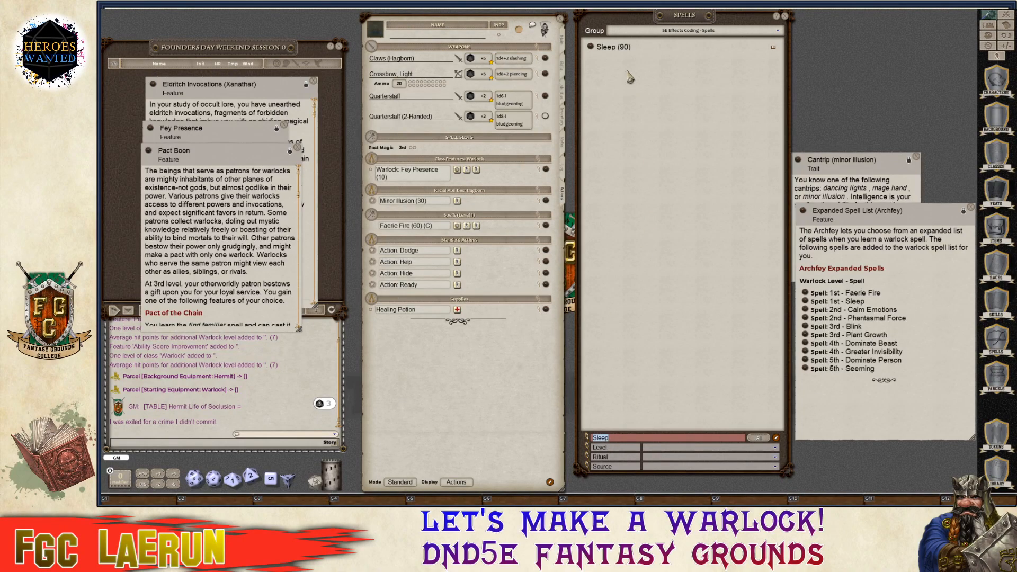
{"action": "left_click_drag", "start_coordinate": [592, 49], "coordinate": [536, 196]}
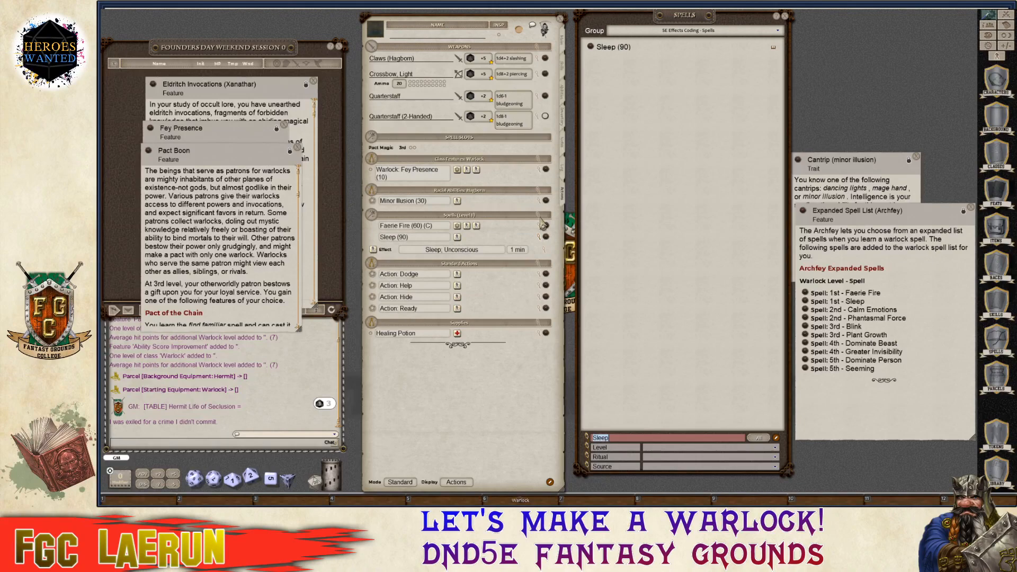
{"action": "left_click", "coordinate": [540, 238]}
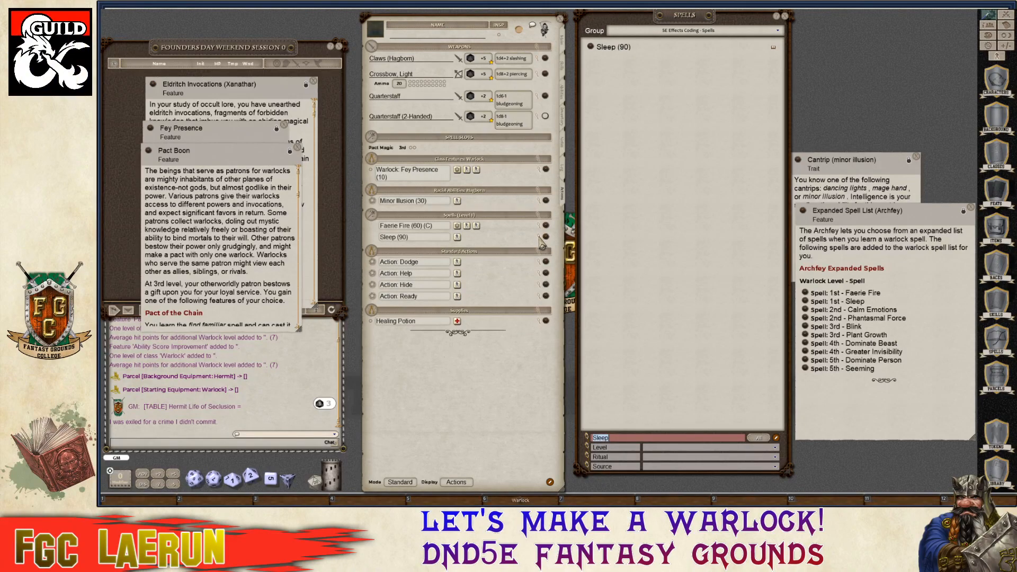
Search for calm and phant to add Calm Emotions (60) (C) and Phantasmal Force (60) (C) as level 2 spells, collapsing the latter's details.
{"action": "key", "text": "ctrl"}
{"action": "key", "text": "Return"}
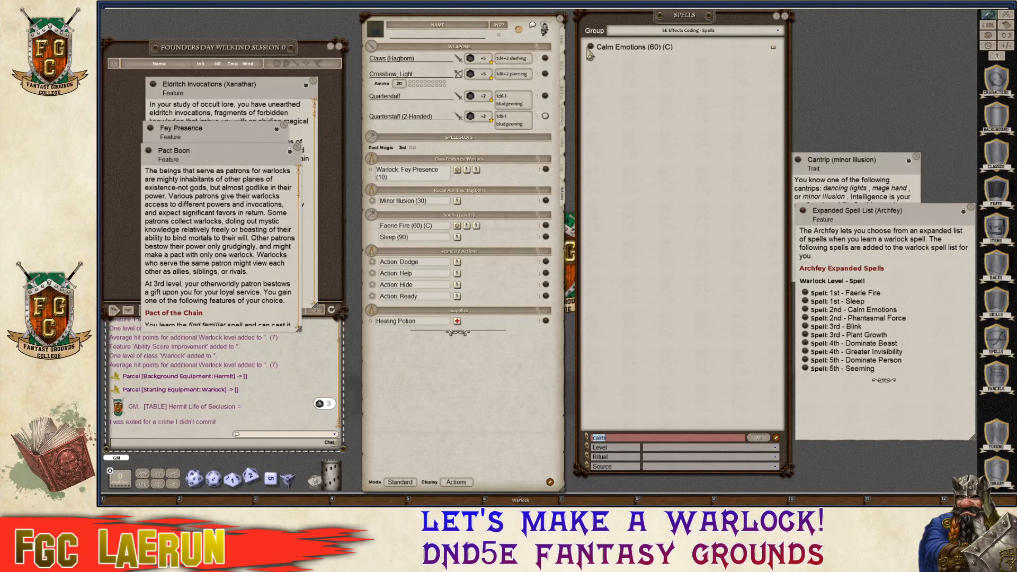
{"action": "left_click_drag", "start_coordinate": [591, 51], "coordinate": [417, 155]}
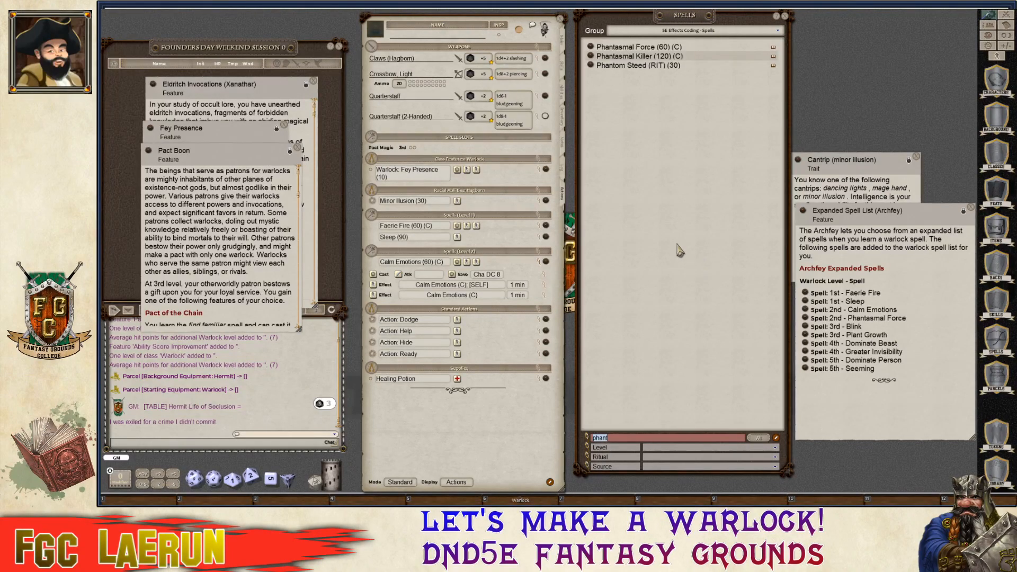
{"action": "left_click_drag", "start_coordinate": [589, 49], "coordinate": [419, 153]}
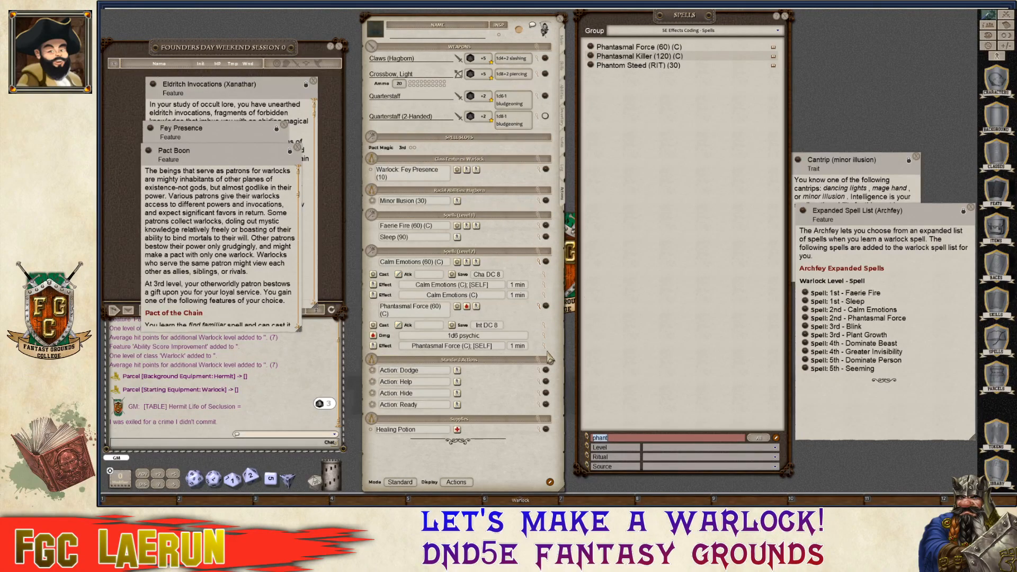
{"action": "left_click", "coordinate": [538, 307]}
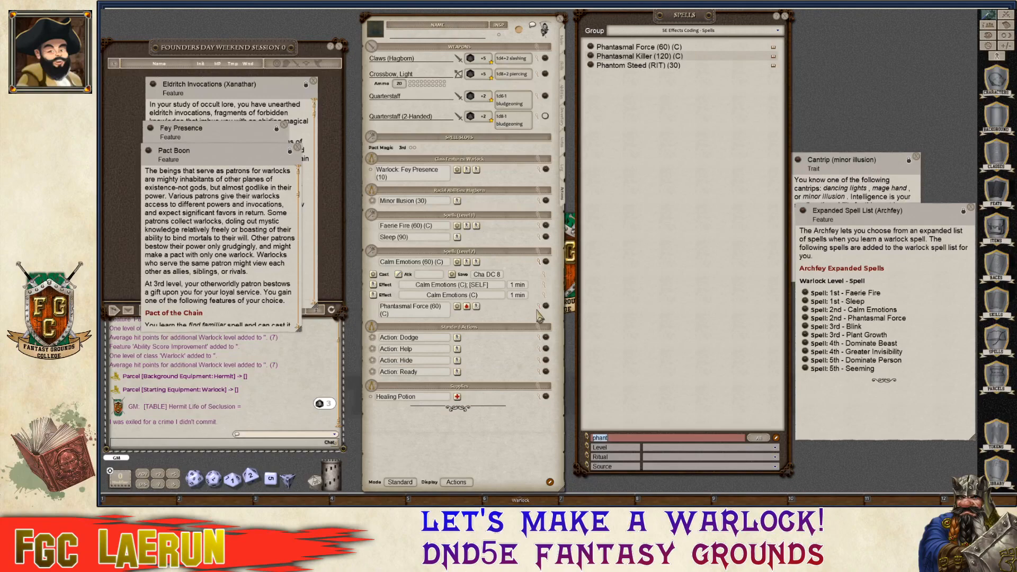
Collapse the Calm Emotions details, then search the spells list for Blink and add Blink (S) as a level 3 spell.
{"action": "left_click", "coordinate": [539, 263]}
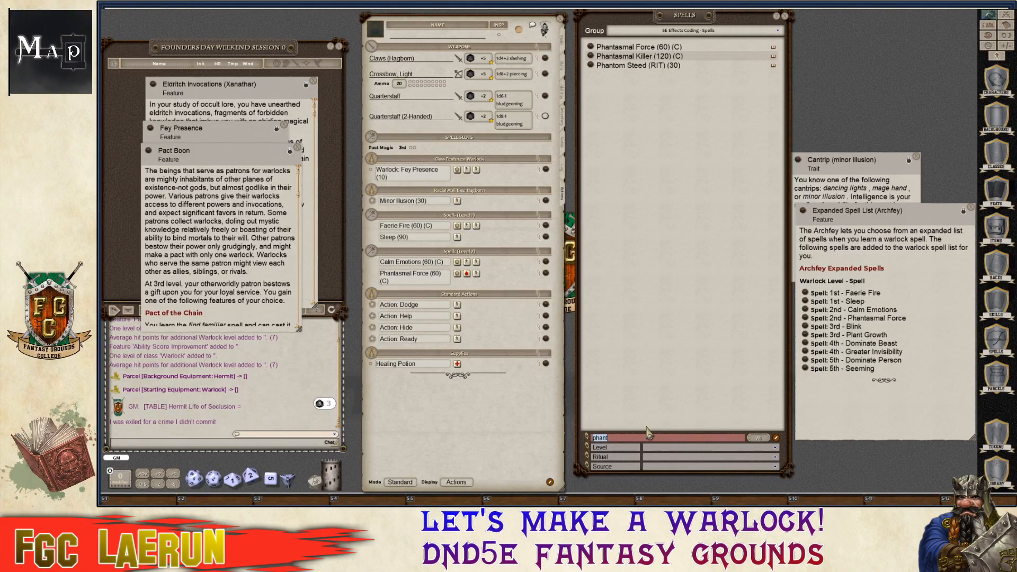
{"action": "type", "text": "Blink"}
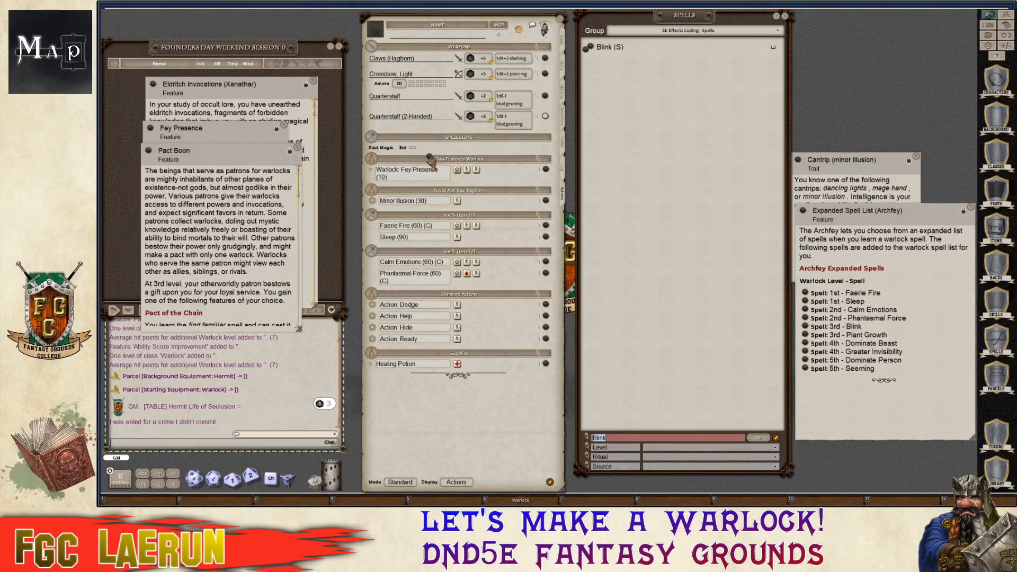
{"action": "left_click_drag", "start_coordinate": [424, 152], "coordinate": [424, 154]}
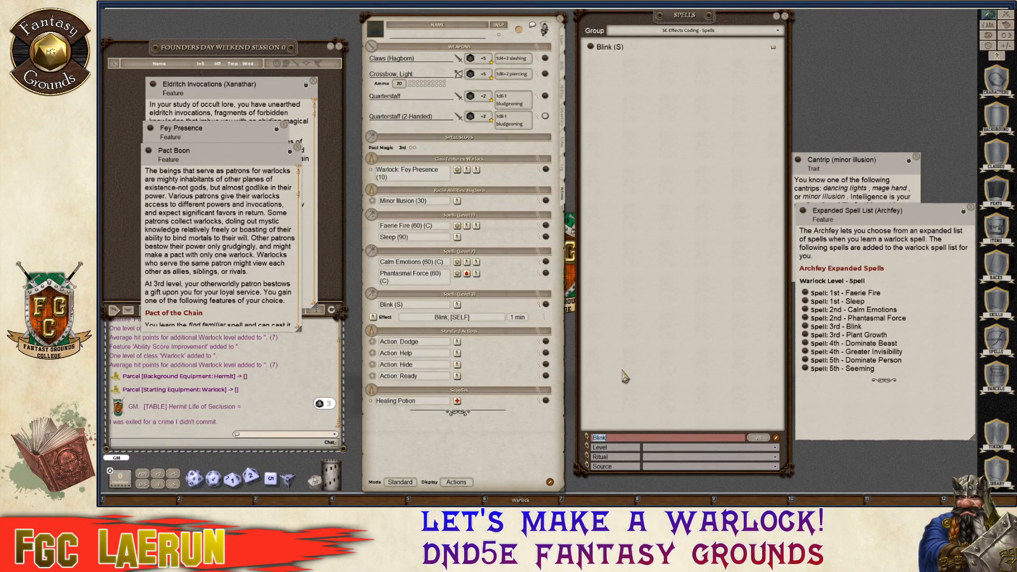
Search the spells list for Plant Growth and add Plant Growth (150) to the level 3 spells.
{"action": "type", "text": "Plant Growth"}
{"action": "key", "text": "Return"}
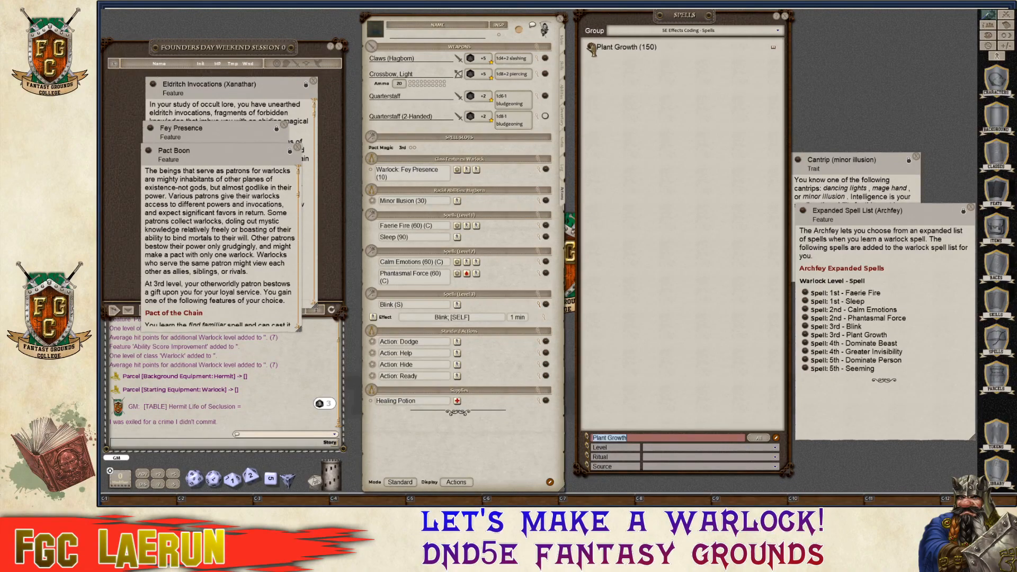
{"action": "left_click_drag", "start_coordinate": [591, 47], "coordinate": [403, 155]}
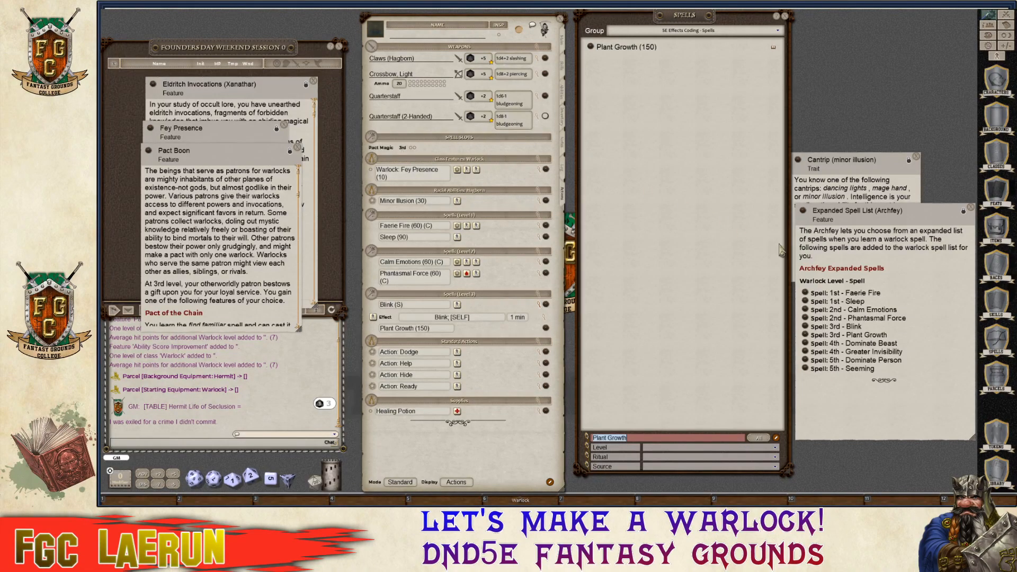
Search the spells list for Dominate and add Dominate Person (60) (C) to the actions page.
{"action": "key", "text": "ctrl"}
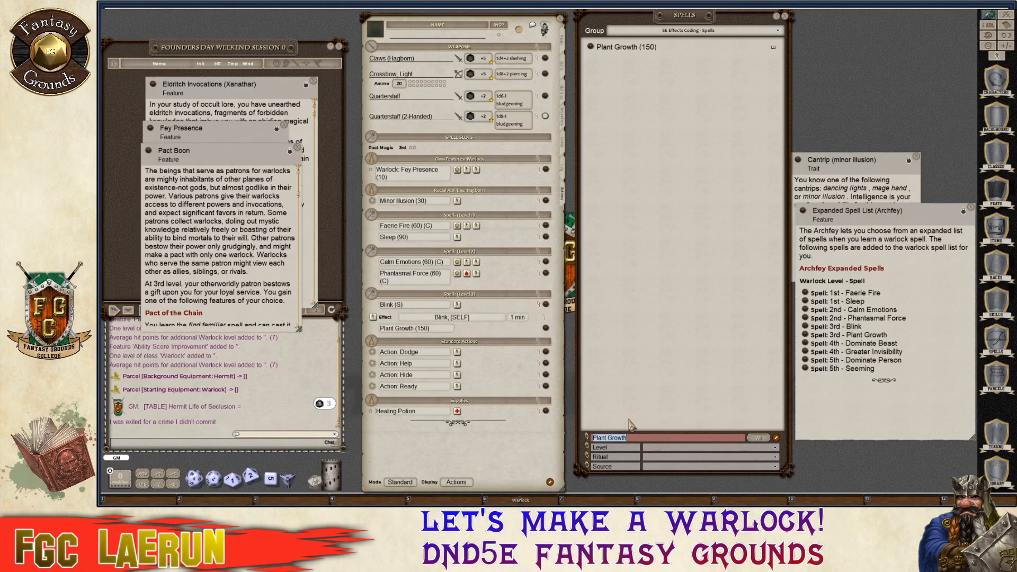
{"action": "type", "text": "Dominate"}
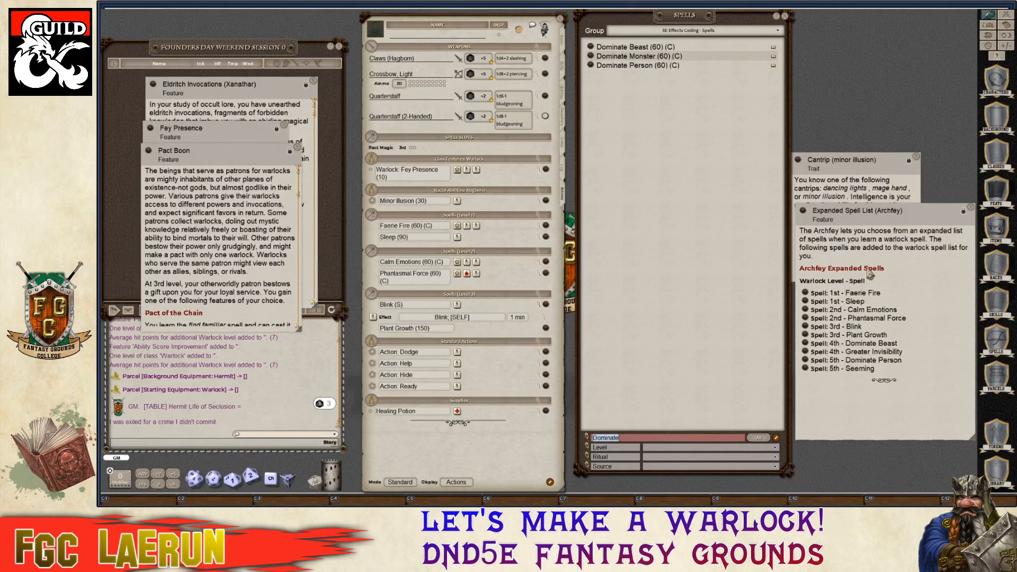
{"action": "key", "text": "ctrl"}
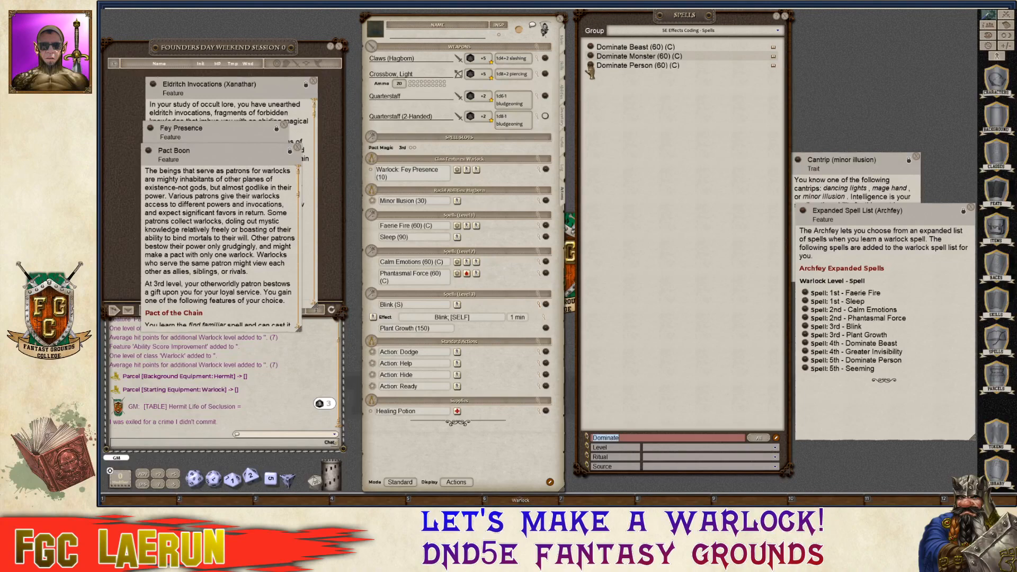
{"action": "left_click_drag", "start_coordinate": [590, 70], "coordinate": [437, 156]}
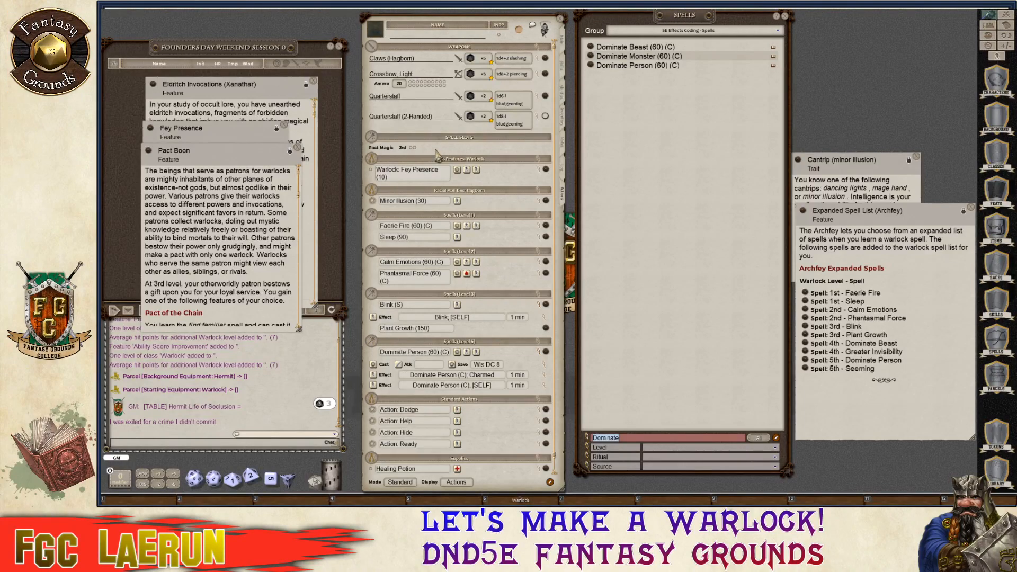
{"action": "key", "text": "ctrl"}
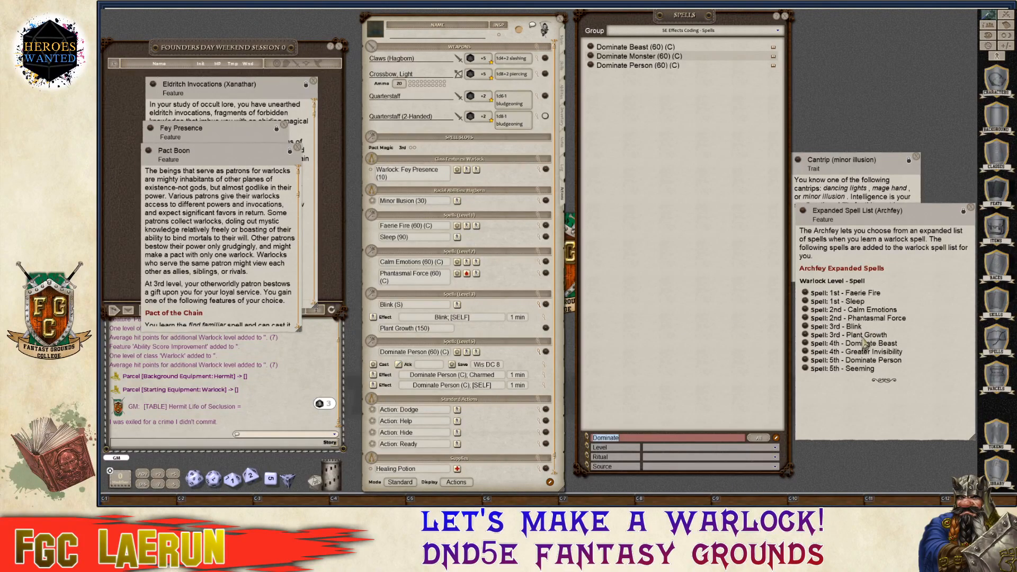
Delete the Dominate Person spell from the actions page.
{"action": "right_click", "coordinate": [540, 344]}
{"action": "left_click", "coordinate": [540, 345]}
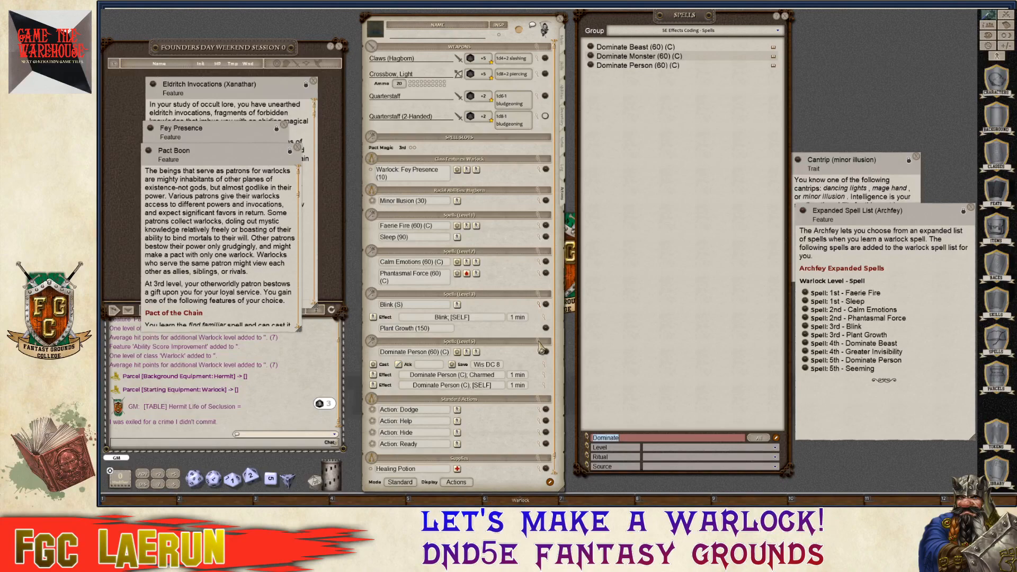
{"action": "right_click", "coordinate": [547, 352]}
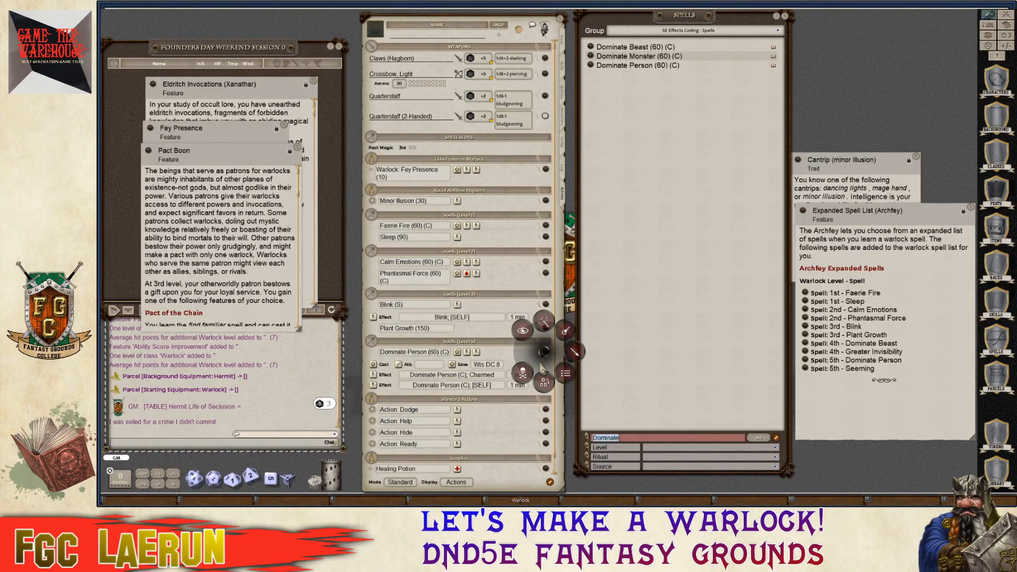
{"action": "left_click", "coordinate": [526, 372]}
{"action": "left_click", "coordinate": [491, 372]}
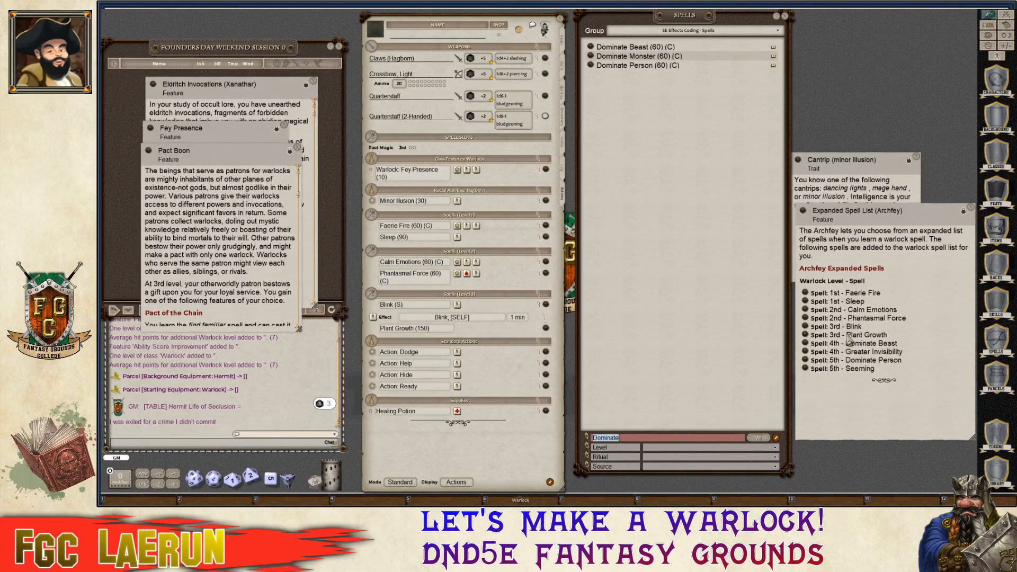
Close the Expanded Spell List (Archfey), Cantrip (minor illusion) and Spells windows.
{"action": "key", "text": "ctrl"}
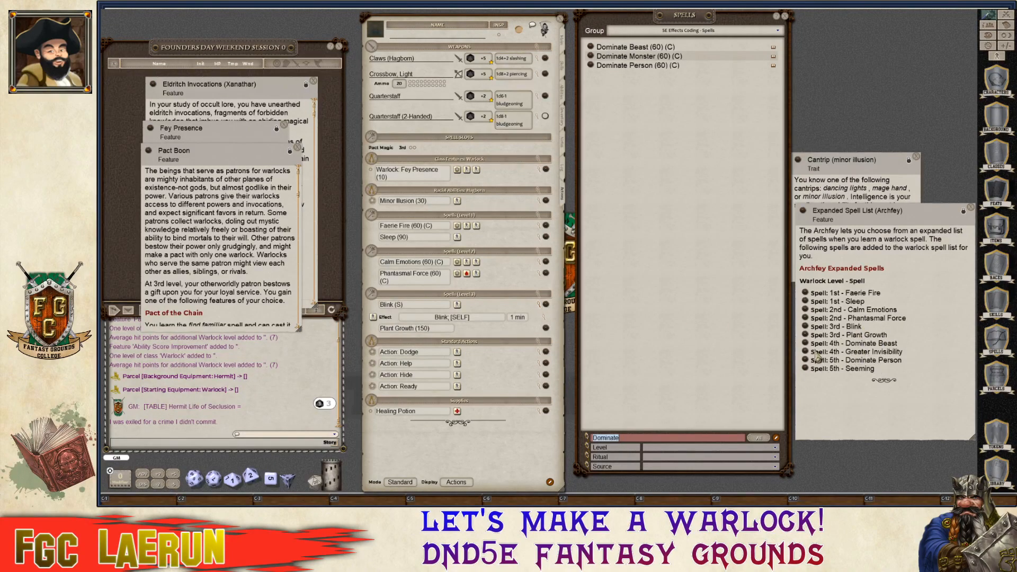
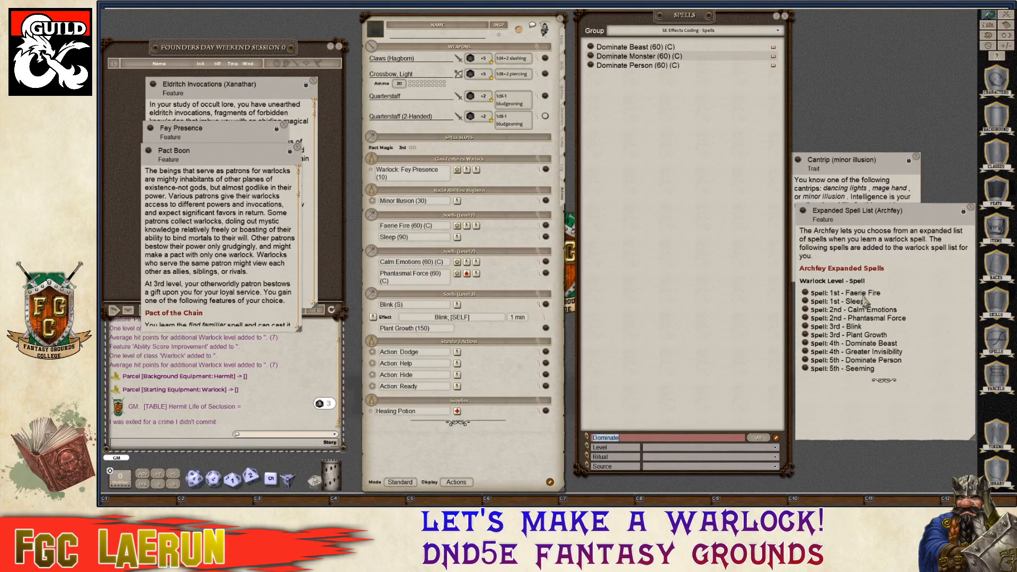
{"action": "left_click", "coordinate": [971, 207]}
{"action": "left_click", "coordinate": [917, 158]}
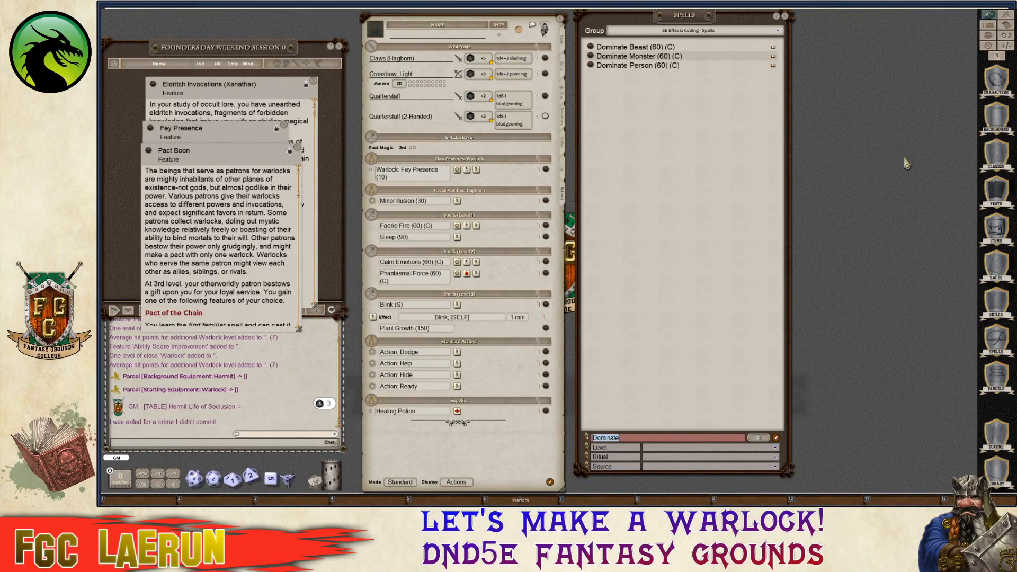
{"action": "left_click", "coordinate": [785, 17]}
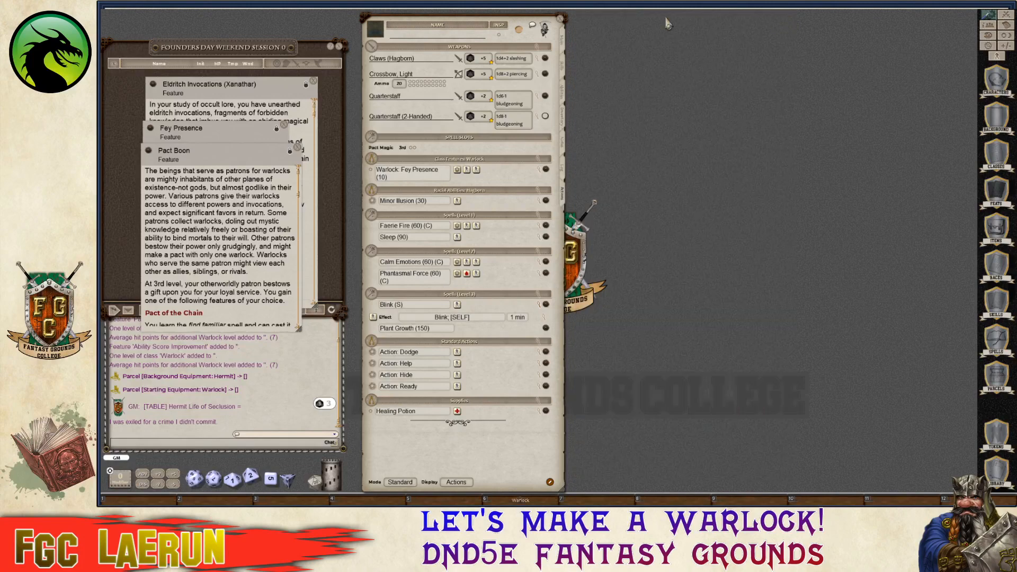
Spread out the character sheet and the Pact Boon window, and close the Fey Presence window.
{"action": "left_click_drag", "start_coordinate": [499, 19], "coordinate": [717, 40]}
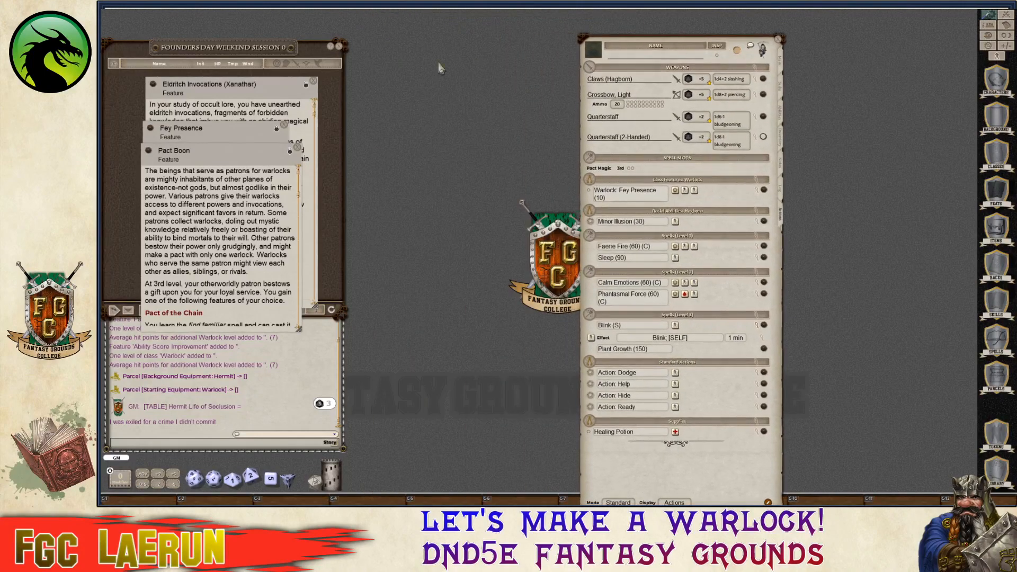
{"action": "left_click_drag", "start_coordinate": [270, 154], "coordinate": [483, 167]}
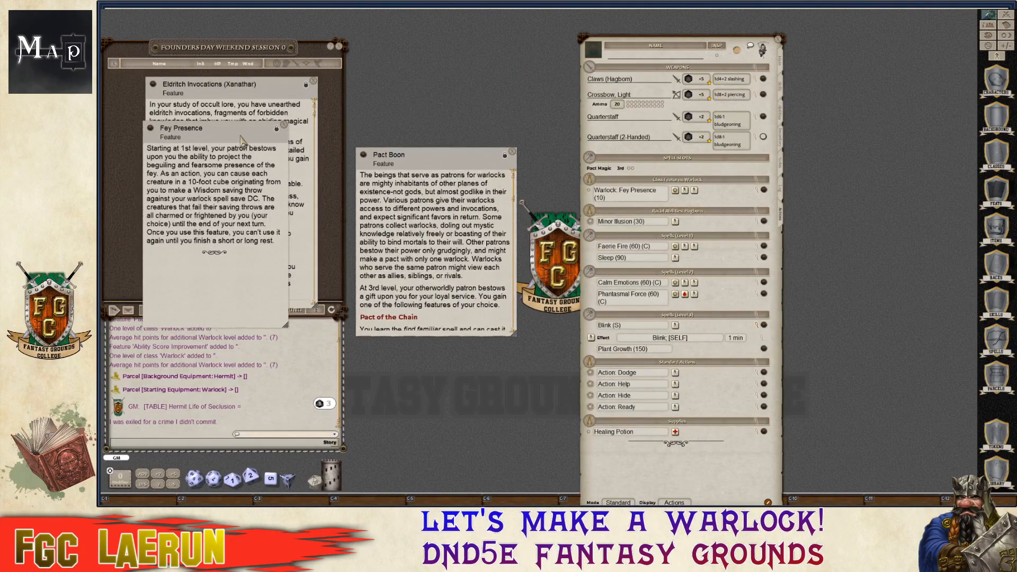
{"action": "left_click_drag", "start_coordinate": [240, 139], "coordinate": [389, 294]}
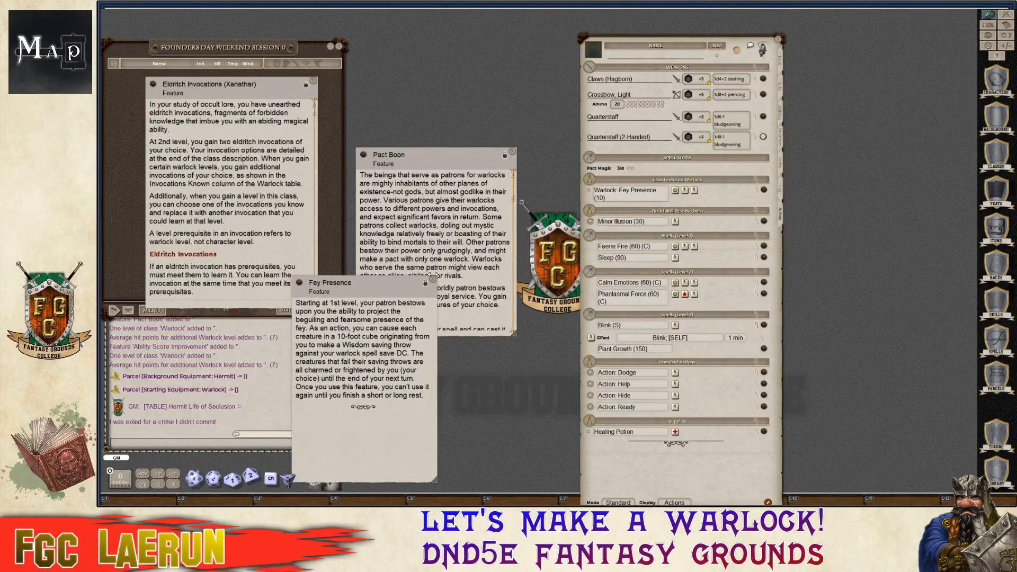
{"action": "key", "text": "ctrl"}
{"action": "left_click", "coordinate": [433, 280]}
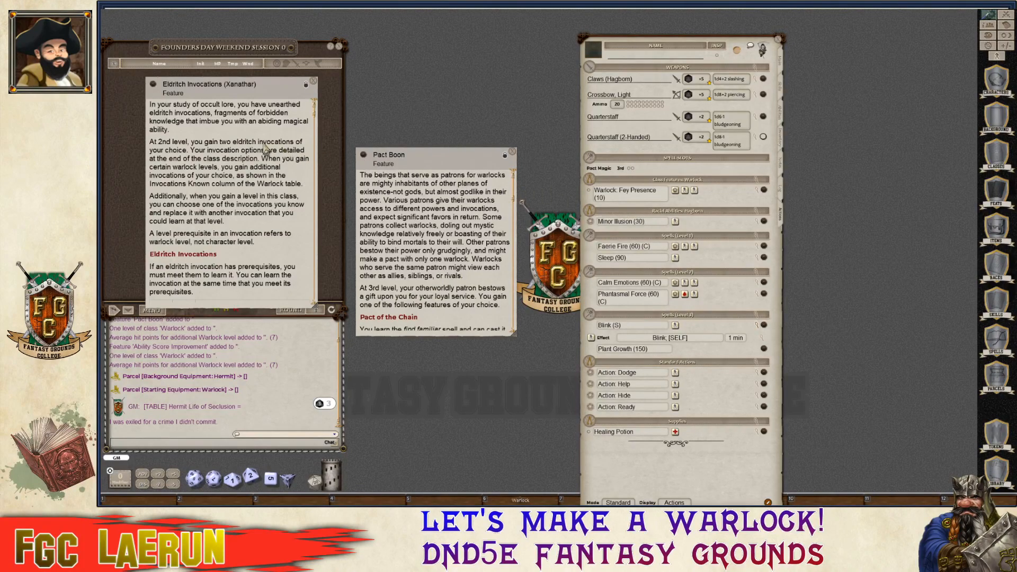
Look through the Eldritch Invocations (Xanathar) feature, enlarging its window to fit the invocations table and moving the Pact Boon window aside.
{"action": "scroll", "coordinate": [236, 143], "scroll_direction": "down", "scroll_amount": 5}
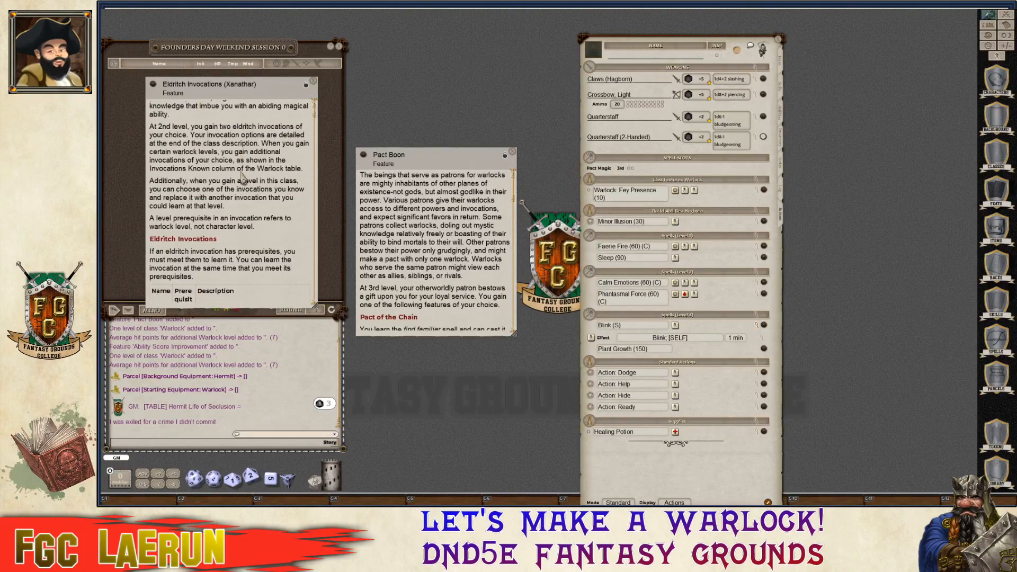
{"action": "scroll", "coordinate": [245, 188], "scroll_direction": "down", "scroll_amount": 4}
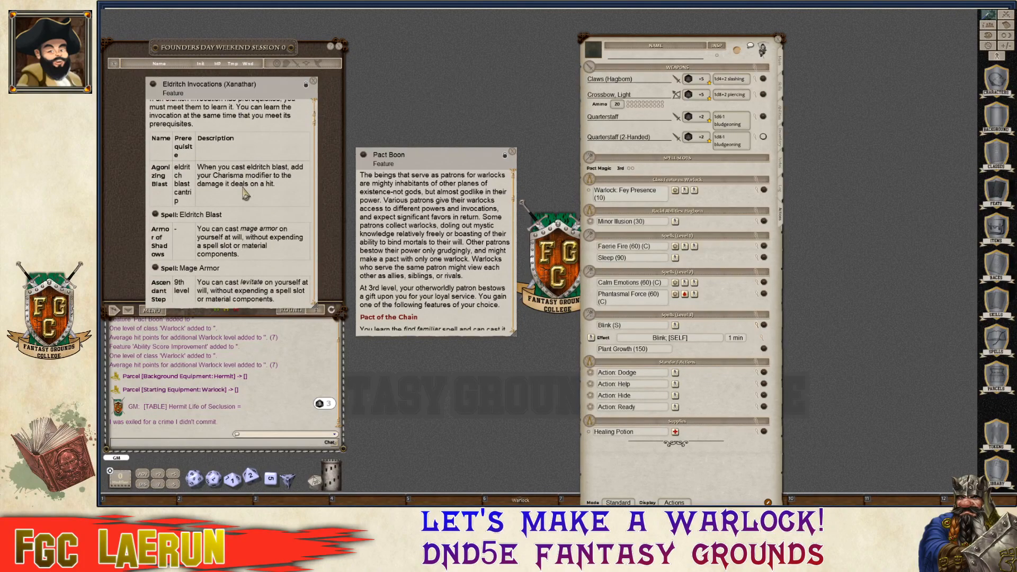
{"action": "scroll", "coordinate": [245, 195], "scroll_direction": "down", "scroll_amount": 4}
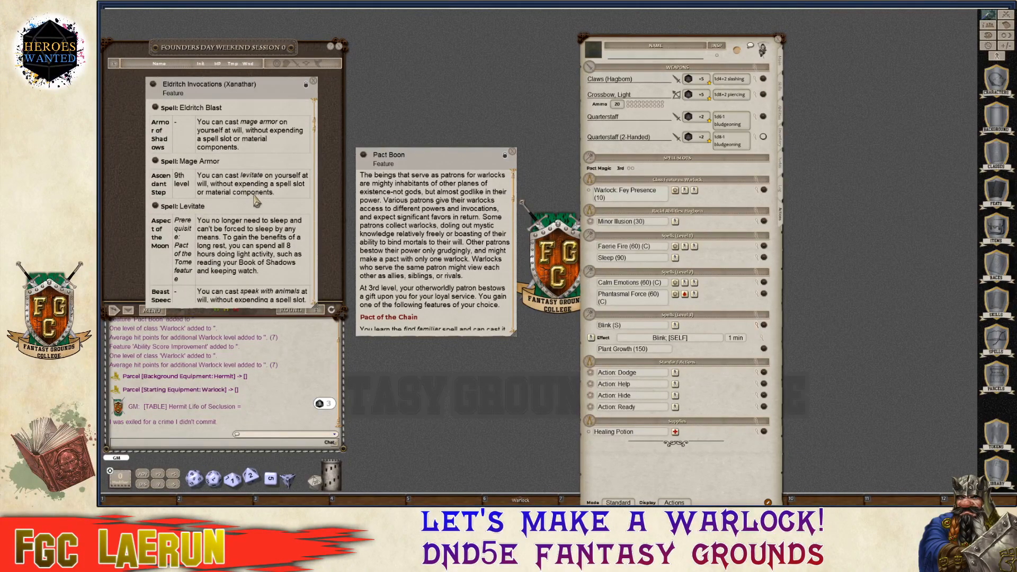
{"action": "scroll", "coordinate": [265, 210], "scroll_direction": "down", "scroll_amount": 1}
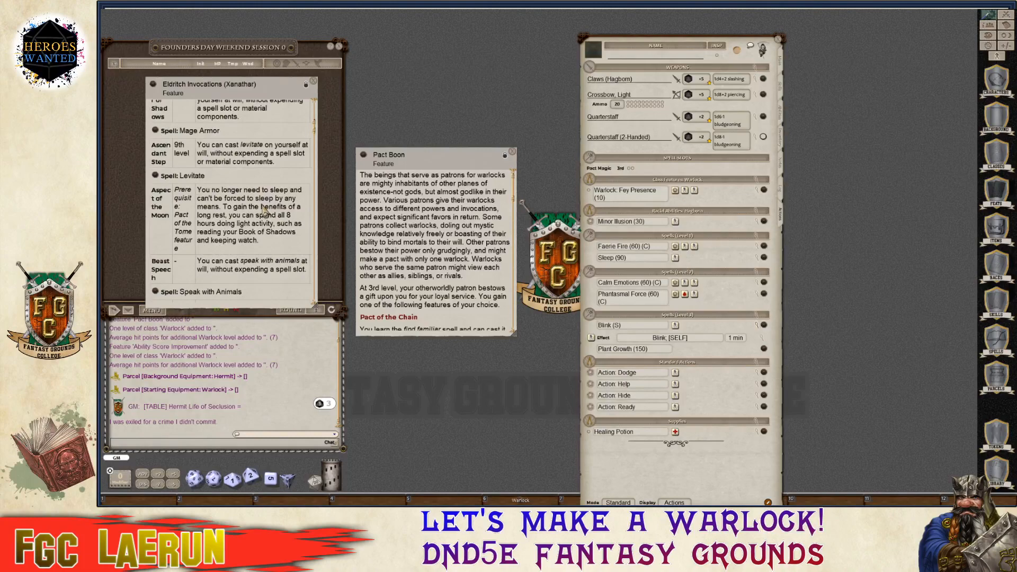
{"action": "key", "text": "ctrl"}
{"action": "key", "text": "ctrl"}
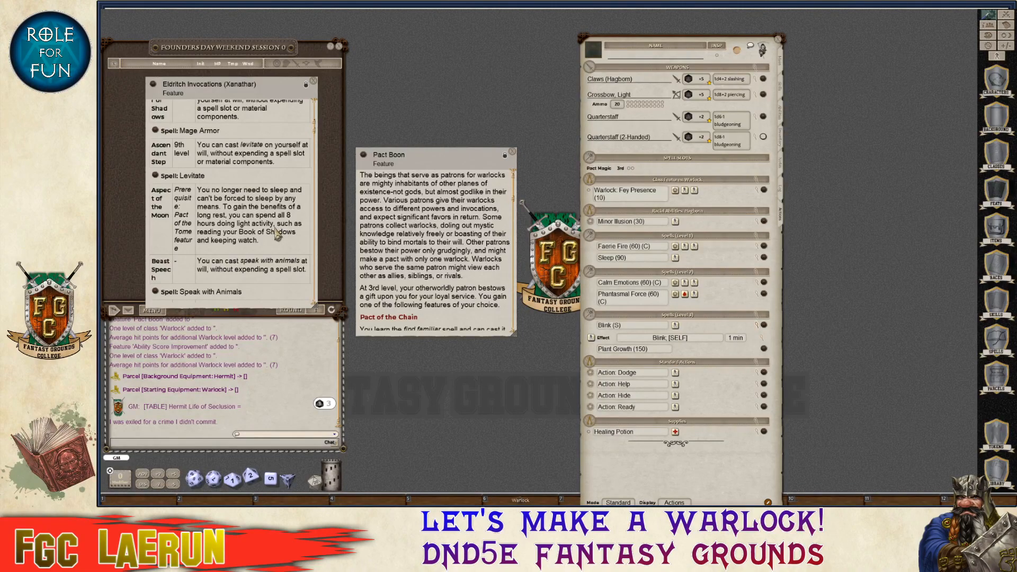
{"action": "key", "text": "ctrl"}
{"action": "left_click_drag", "start_coordinate": [321, 316], "coordinate": [486, 421]}
{"action": "left_click_drag", "start_coordinate": [510, 168], "coordinate": [539, 43]}
{"action": "key", "text": "ctrl"}
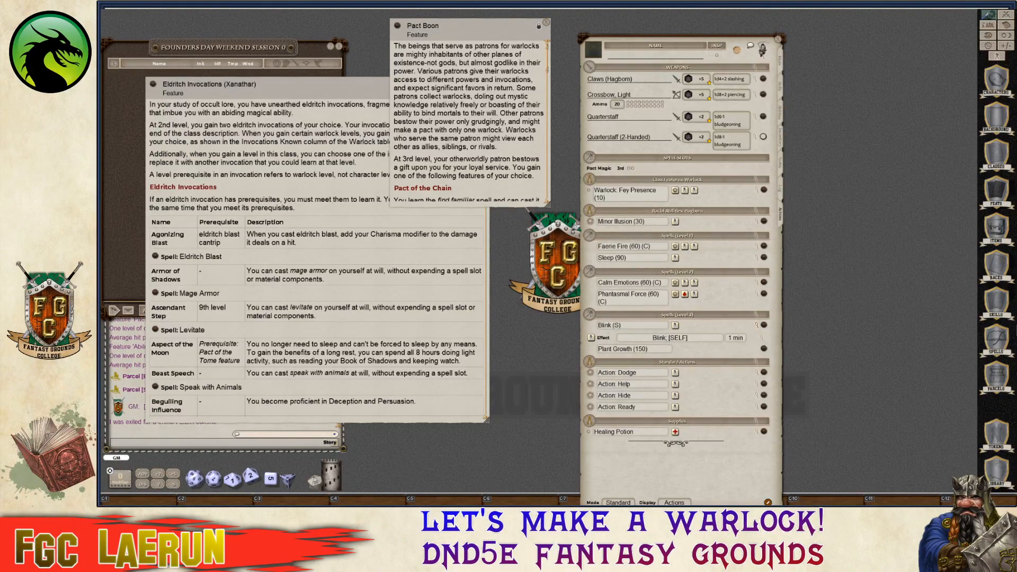
Reopen the Spells list and place it on the far side of the character sheet from the feature windows.
{"action": "left_click", "coordinate": [998, 307]}
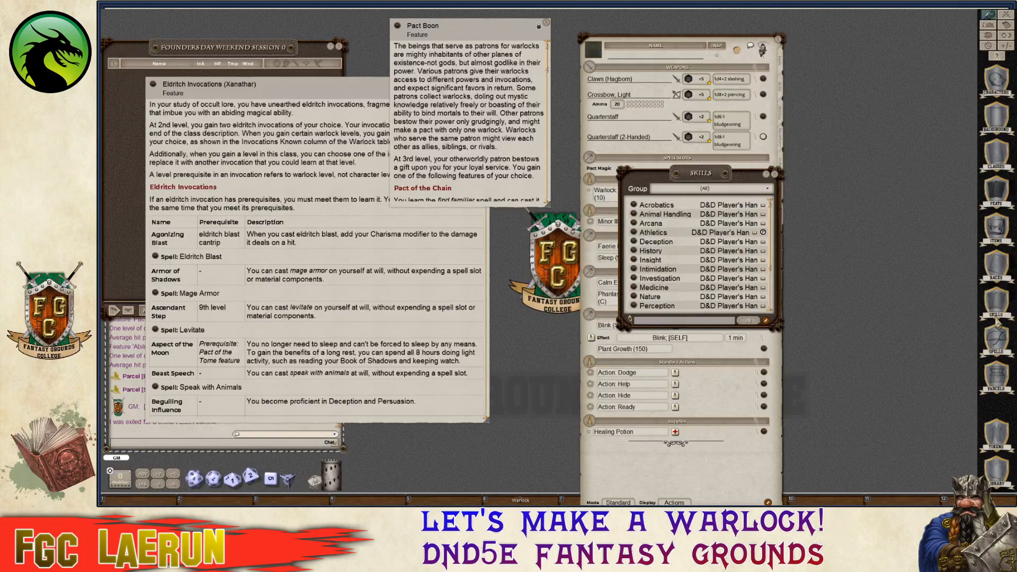
{"action": "left_click", "coordinate": [776, 175]}
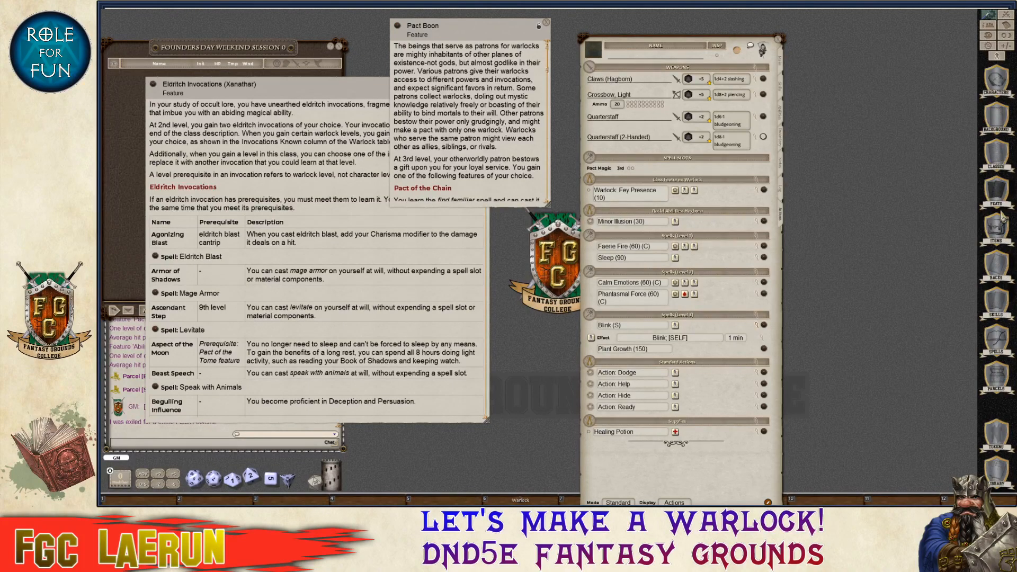
{"action": "left_click", "coordinate": [1003, 336]}
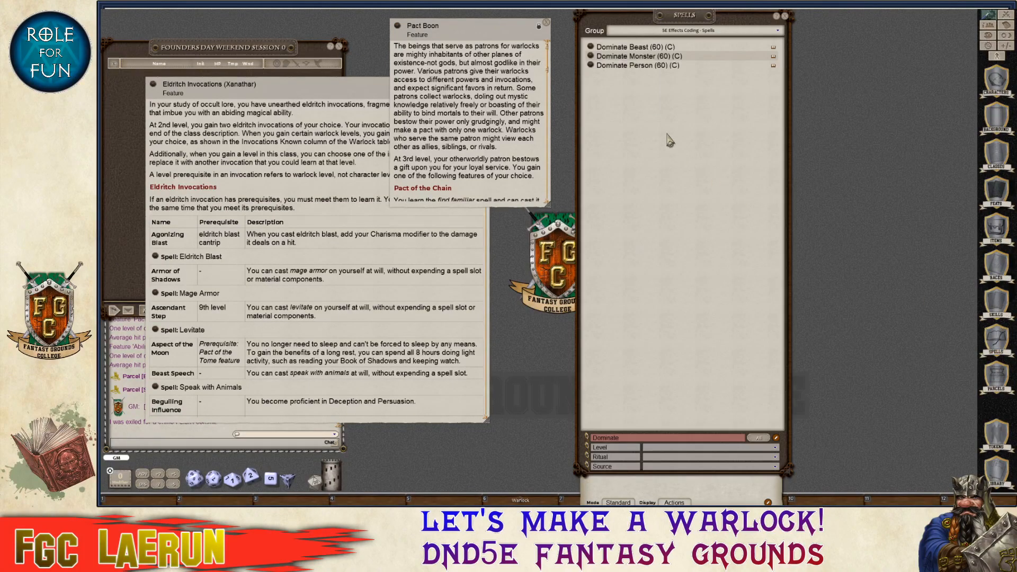
{"action": "left_click_drag", "start_coordinate": [645, 32], "coordinate": [841, 25]}
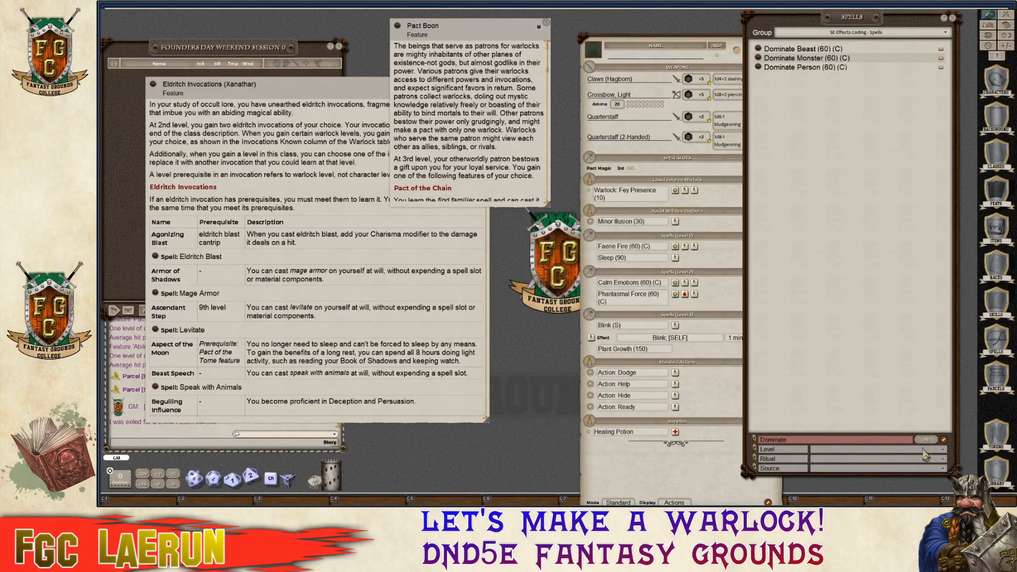
Clear the Dominate name filter from the Spells list and filter the list to level 0.
{"action": "left_click", "coordinate": [851, 441]}
{"action": "key", "text": "BackSpace"}
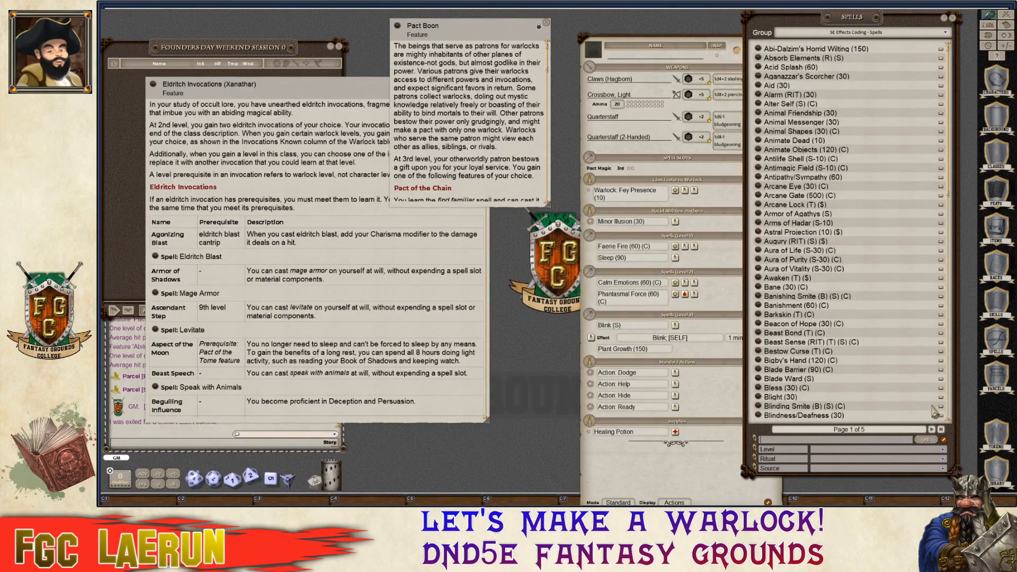
{"action": "key", "text": "ctrl"}
{"action": "left_click", "coordinate": [944, 451]}
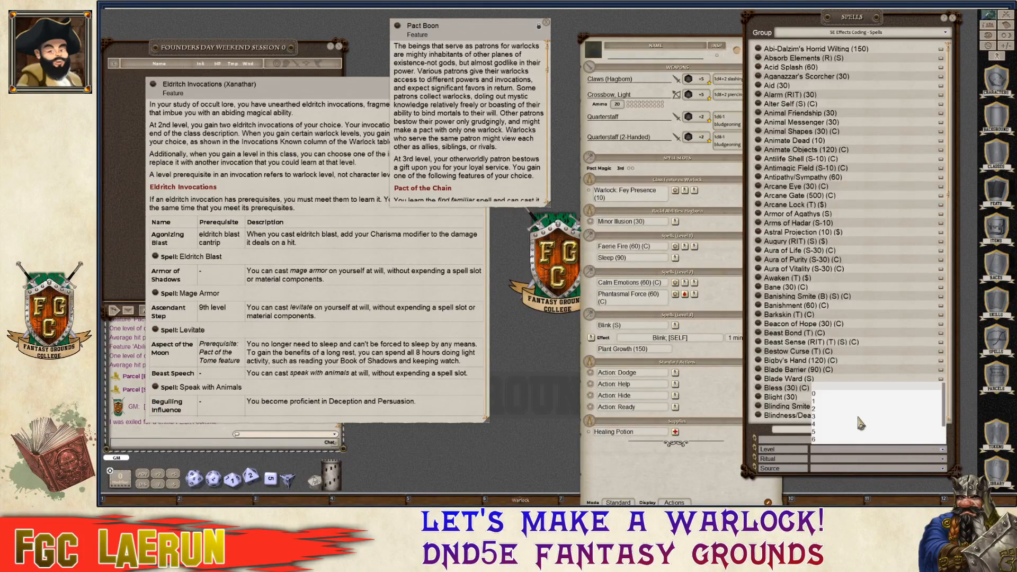
{"action": "left_click", "coordinate": [816, 397]}
{"action": "key", "text": "ctrl"}
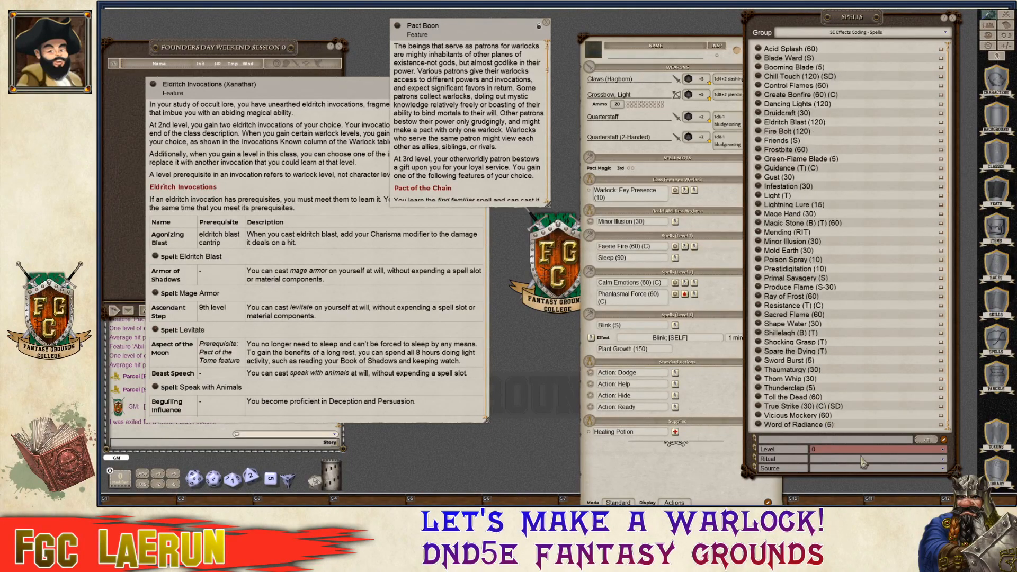
Filter the level 0 spells by the Warlock source.
{"action": "left_click", "coordinate": [904, 468]}
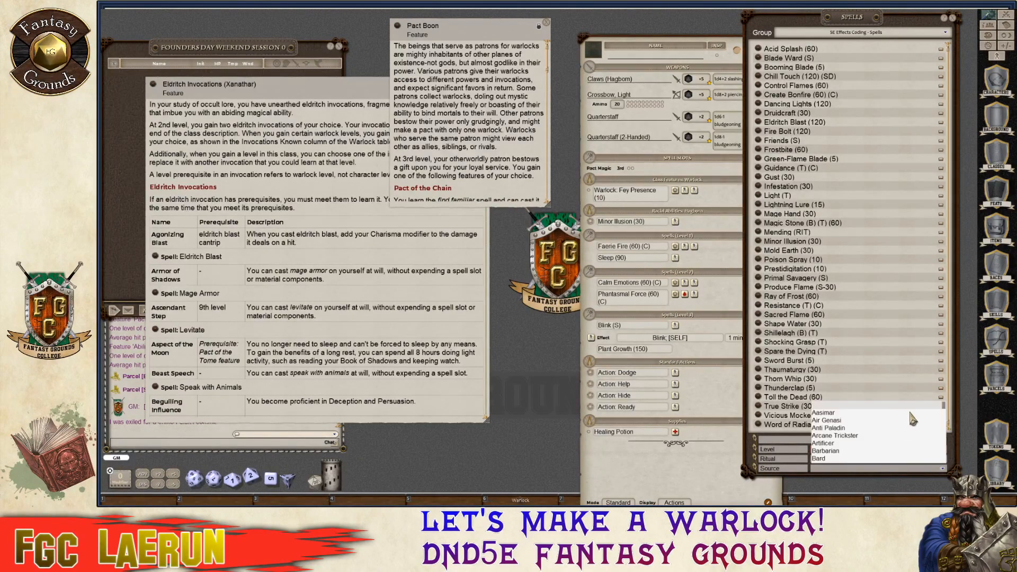
{"action": "scroll", "coordinate": [877, 433], "scroll_direction": "down", "scroll_amount": 8}
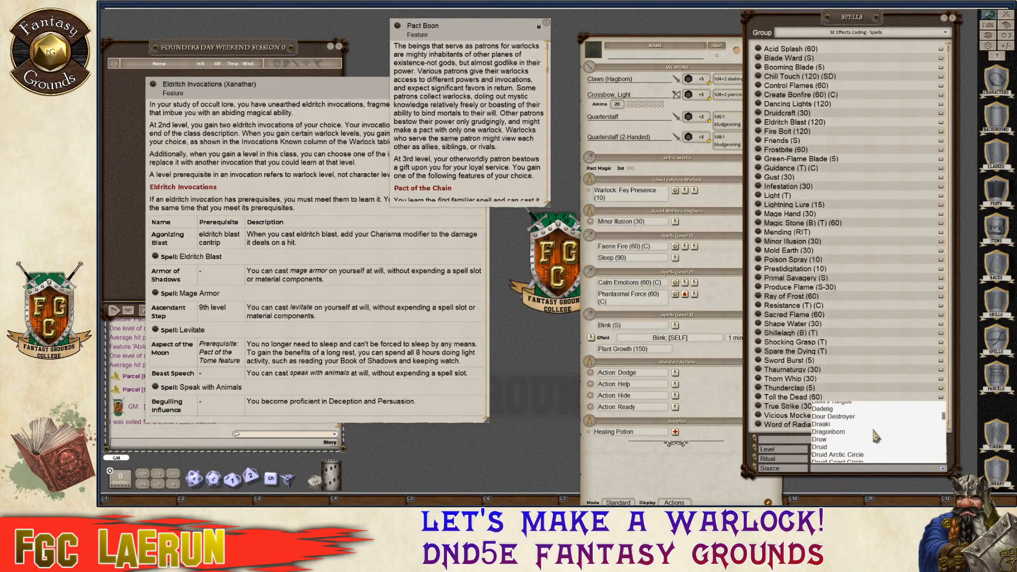
{"action": "scroll", "coordinate": [877, 435], "scroll_direction": "down", "scroll_amount": 2}
{"action": "left_click_drag", "start_coordinate": [945, 432], "coordinate": [944, 471]}
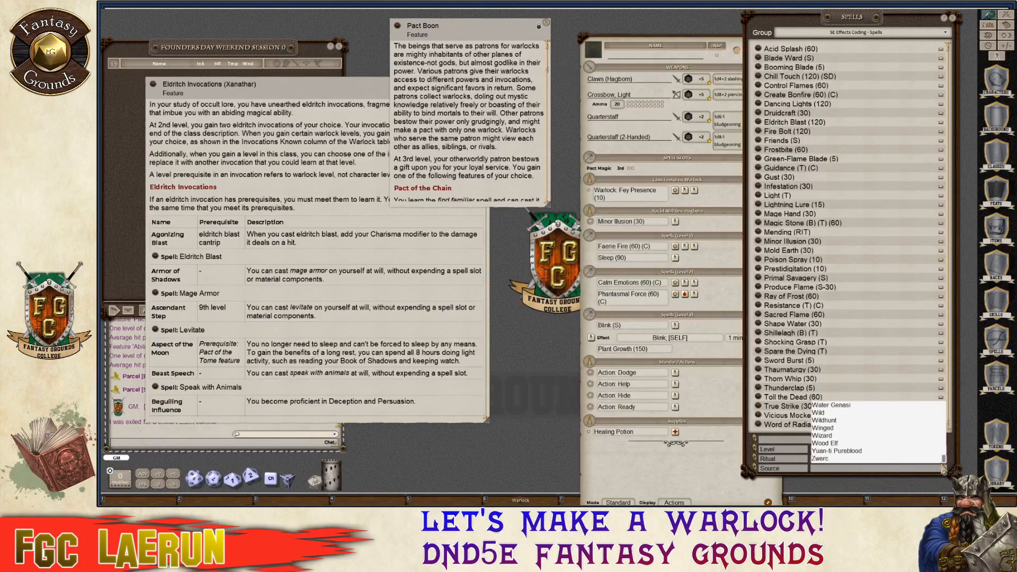
{"action": "scroll", "coordinate": [839, 440], "scroll_direction": "up", "scroll_amount": 1}
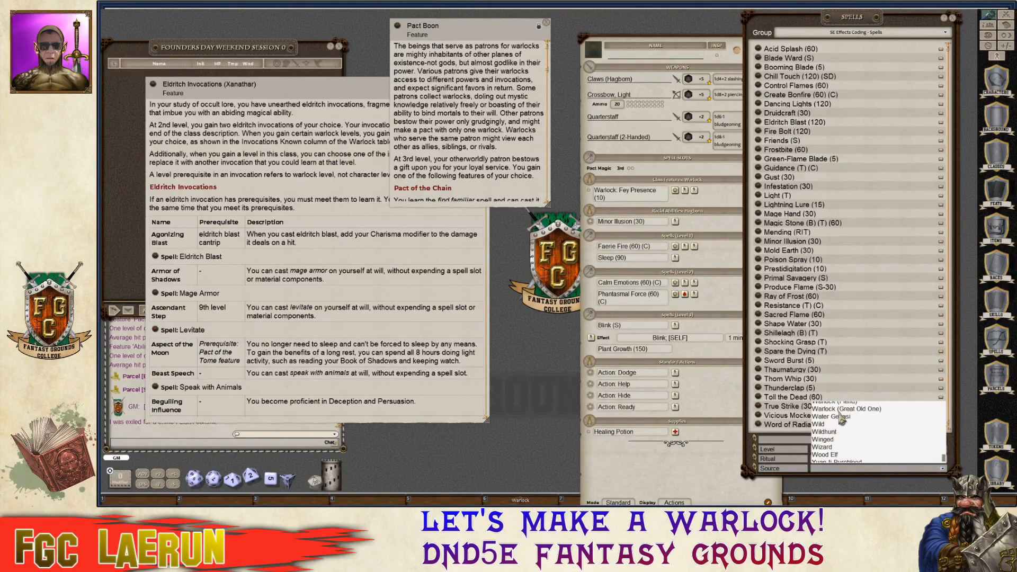
{"action": "scroll", "coordinate": [842, 427], "scroll_direction": "up", "scroll_amount": 1}
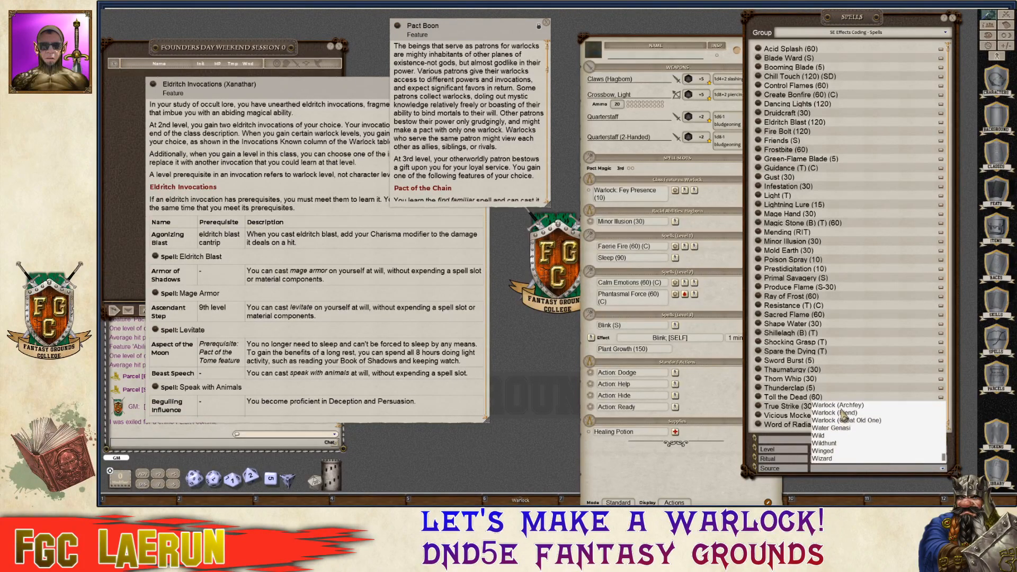
{"action": "left_click", "coordinate": [842, 406]}
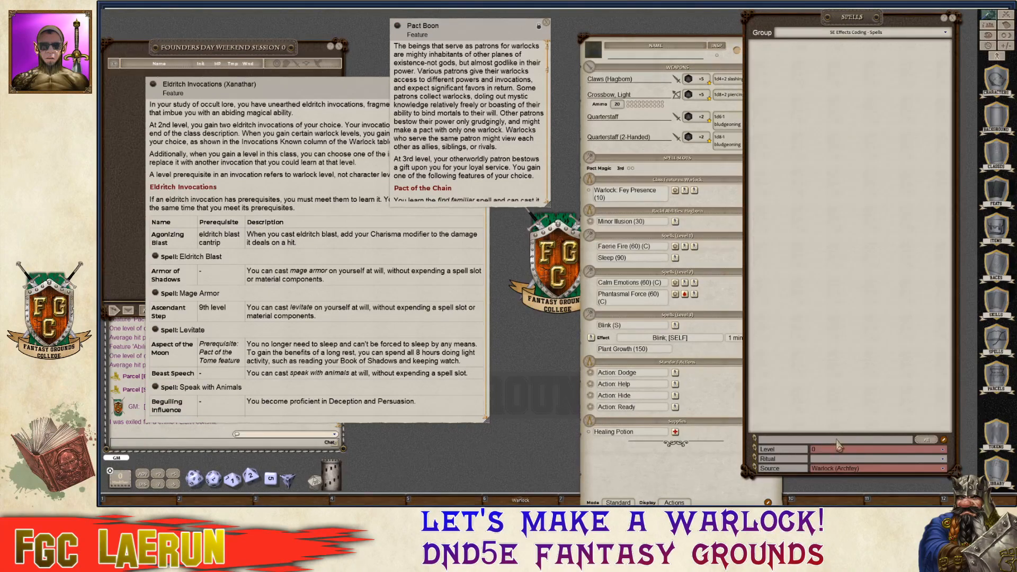
{"action": "left_click", "coordinate": [883, 468]}
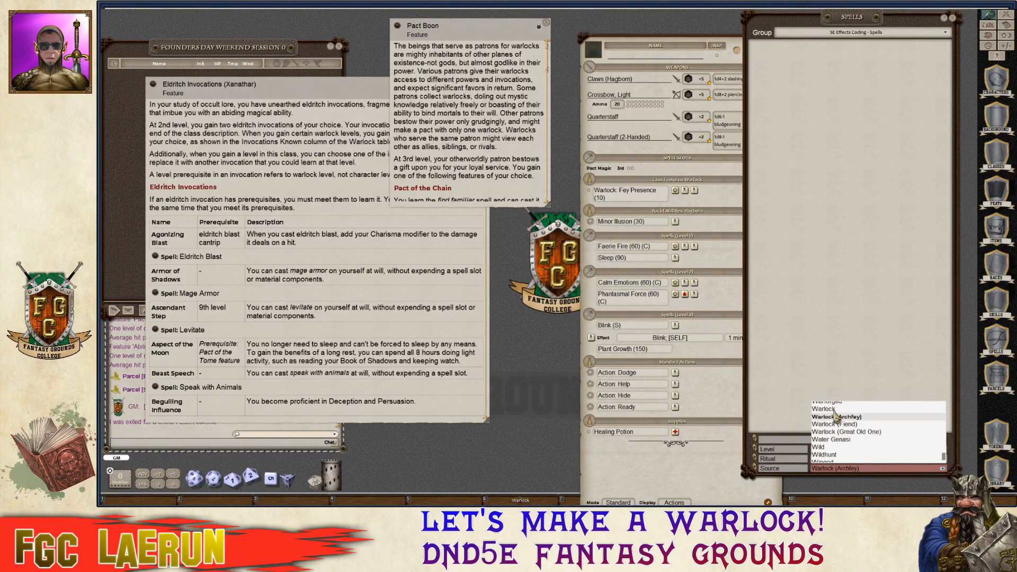
{"action": "left_click", "coordinate": [834, 409]}
{"action": "key", "text": "ctrl"}
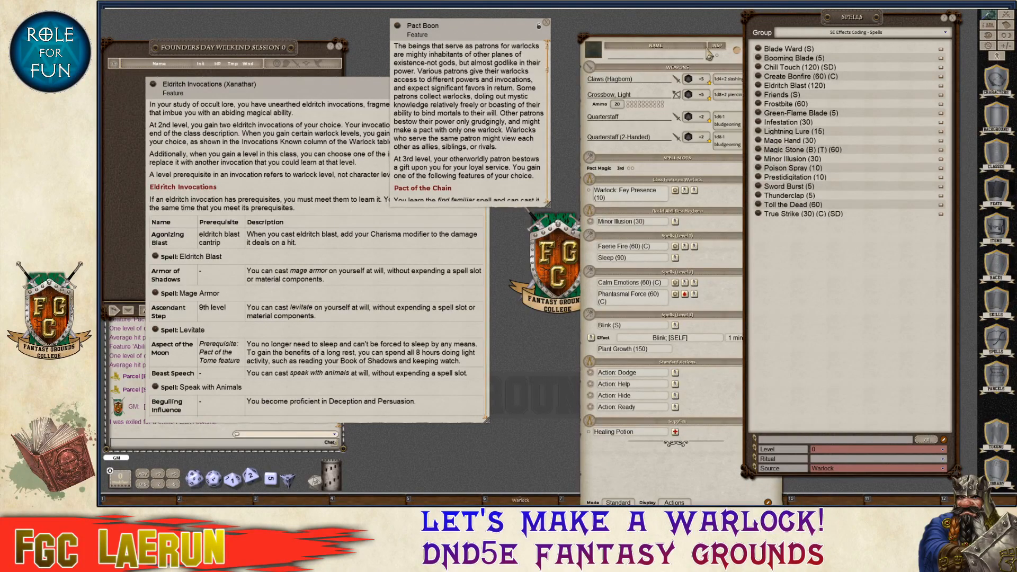
Add the Toll the Dead, Eldritch Blast and Infestation cantrips to the character's actions page.
{"action": "key", "text": "ctrl"}
{"action": "key", "text": "ctrl"}
{"action": "left_click_drag", "start_coordinate": [648, 169], "coordinate": [648, 169]}
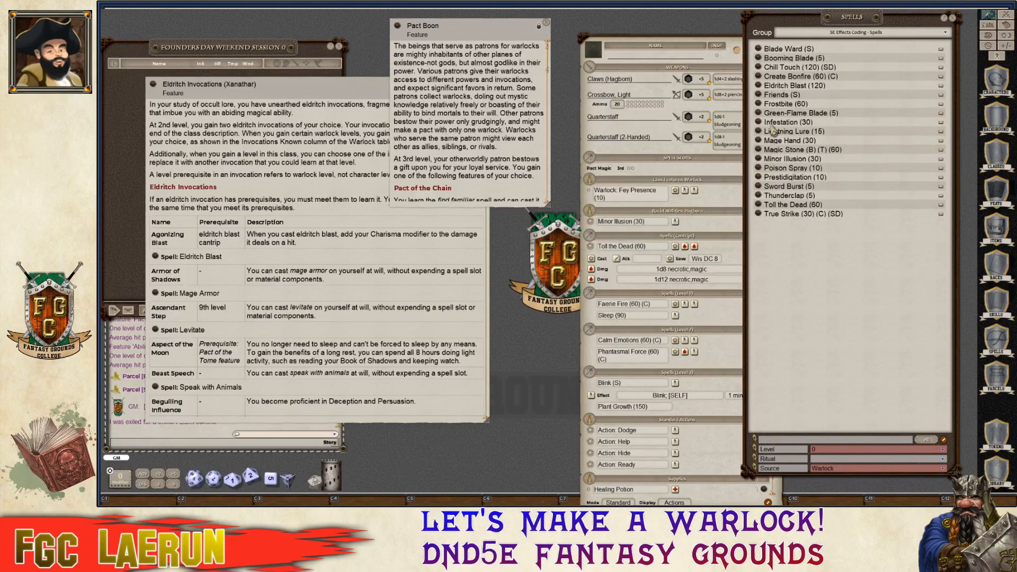
{"action": "key", "text": "ctrl"}
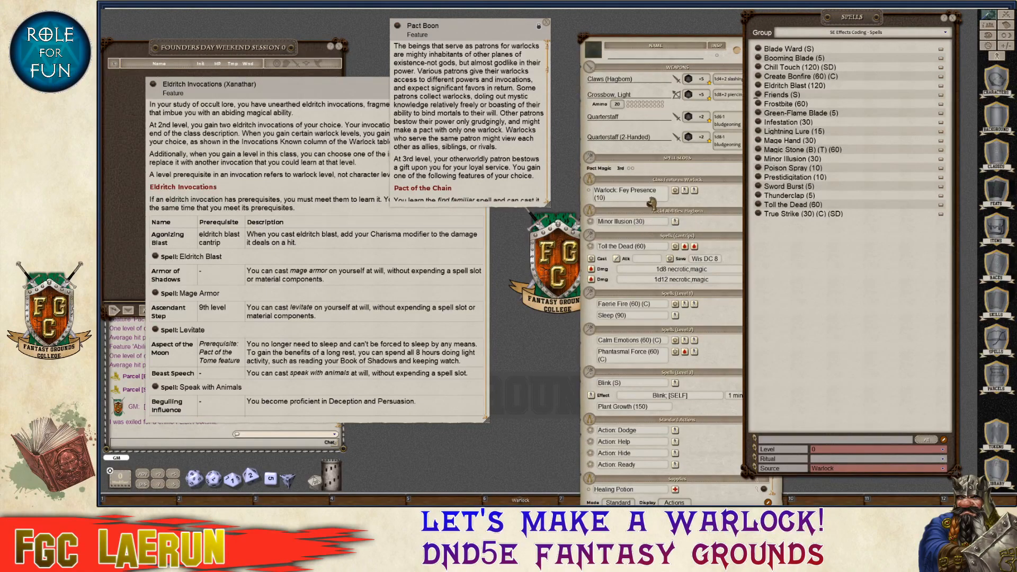
{"action": "left_click_drag", "start_coordinate": [658, 169], "coordinate": [658, 169]}
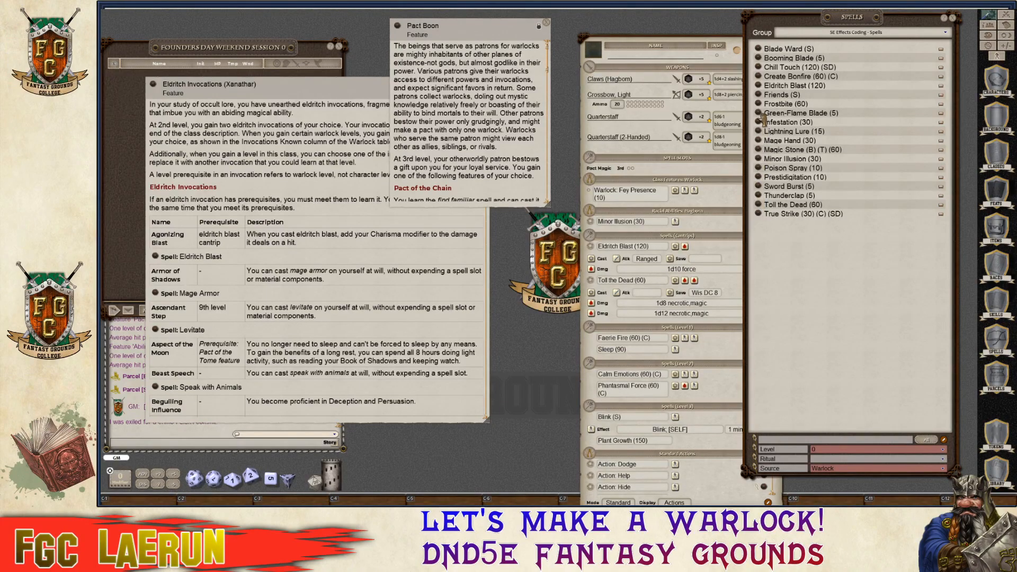
{"action": "left_click_drag", "start_coordinate": [761, 126], "coordinate": [652, 174]}
Move the Spells list clear of the character sheet and replace "Eldritch" with "Agonizing Blast" in the Eldritch Blast cantrip's name.
{"action": "left_click_drag", "start_coordinate": [815, 44], "coordinate": [949, 69]}
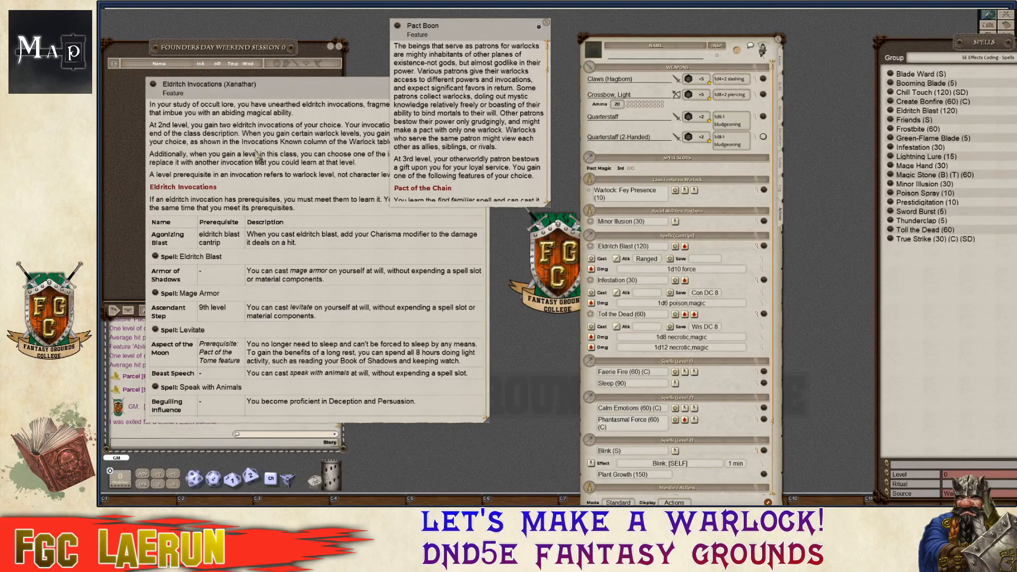
{"action": "scroll", "coordinate": [241, 265], "scroll_direction": "down", "scroll_amount": 2}
{"action": "scroll", "coordinate": [228, 246], "scroll_direction": "up", "scroll_amount": 1}
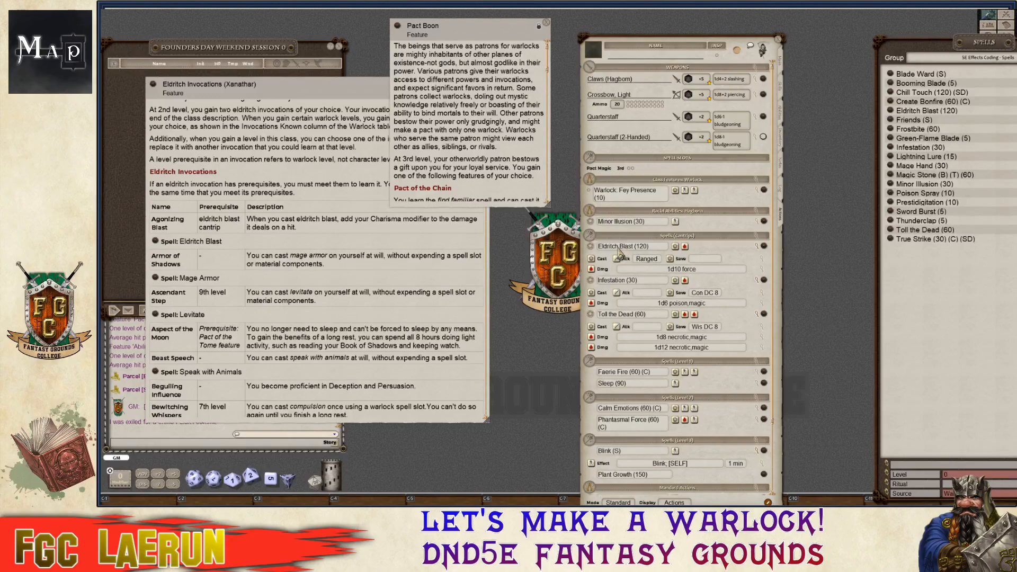
{"action": "left_click_drag", "start_coordinate": [618, 252], "coordinate": [588, 257]}
{"action": "type", "text": "Agon"}
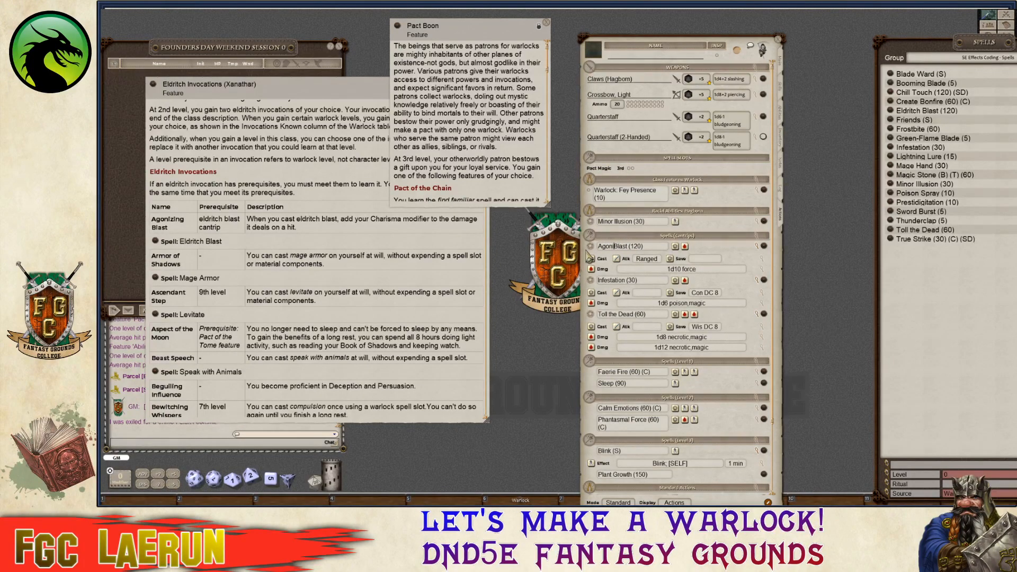
{"action": "type", "text": "izing Blas"}
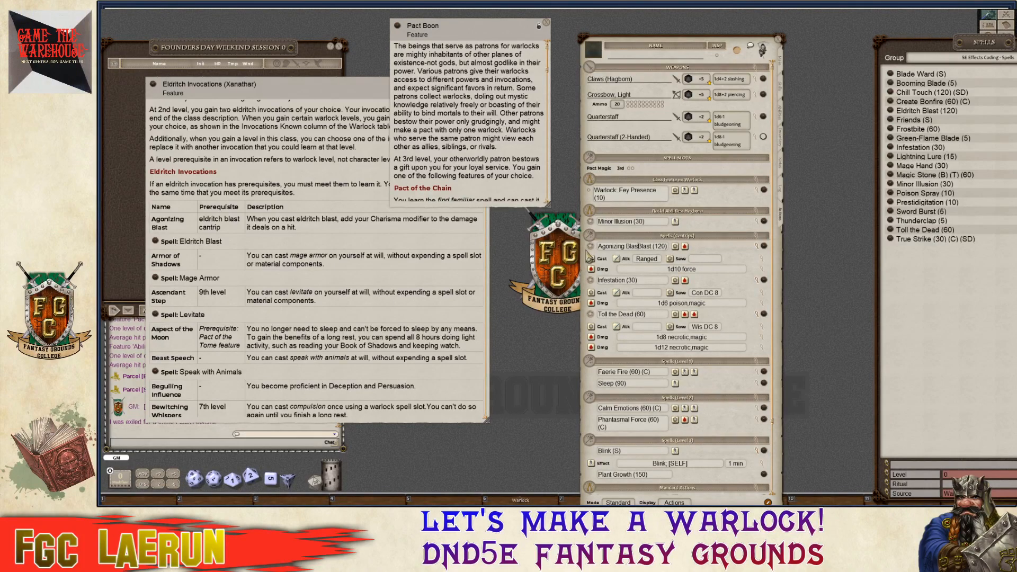
{"action": "type", "text": "t"}
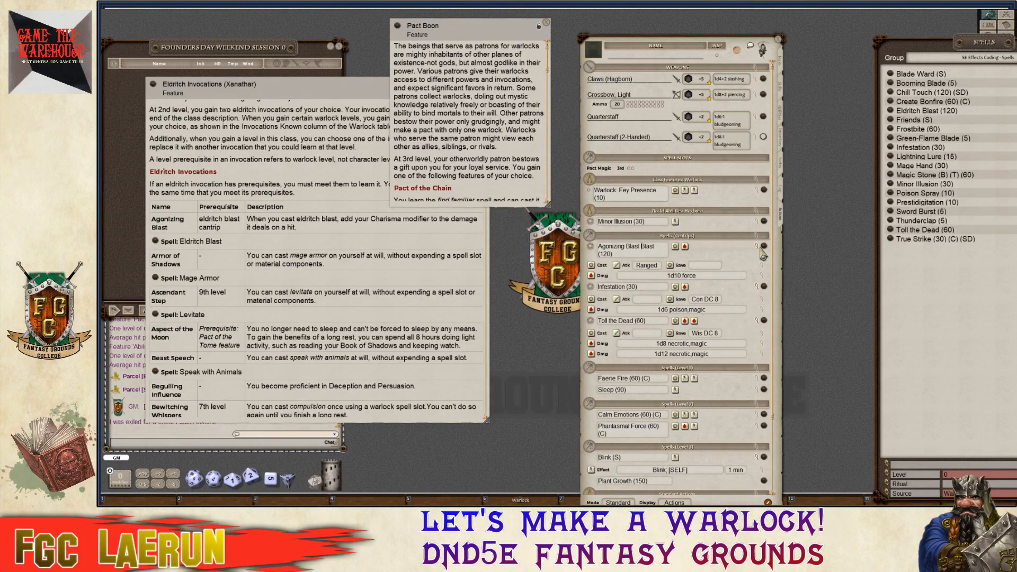
{"action": "key", "text": "ctrl"}
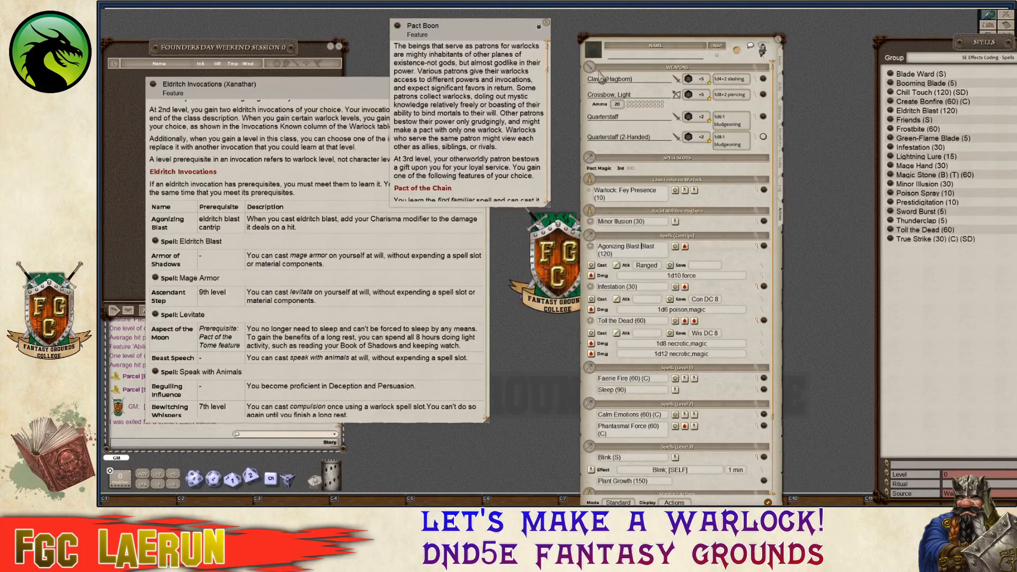
Check the character's ability scores, and read the Eldritch Blast spell description through to its higher-level beams.
{"action": "left_click", "coordinate": [783, 63]}
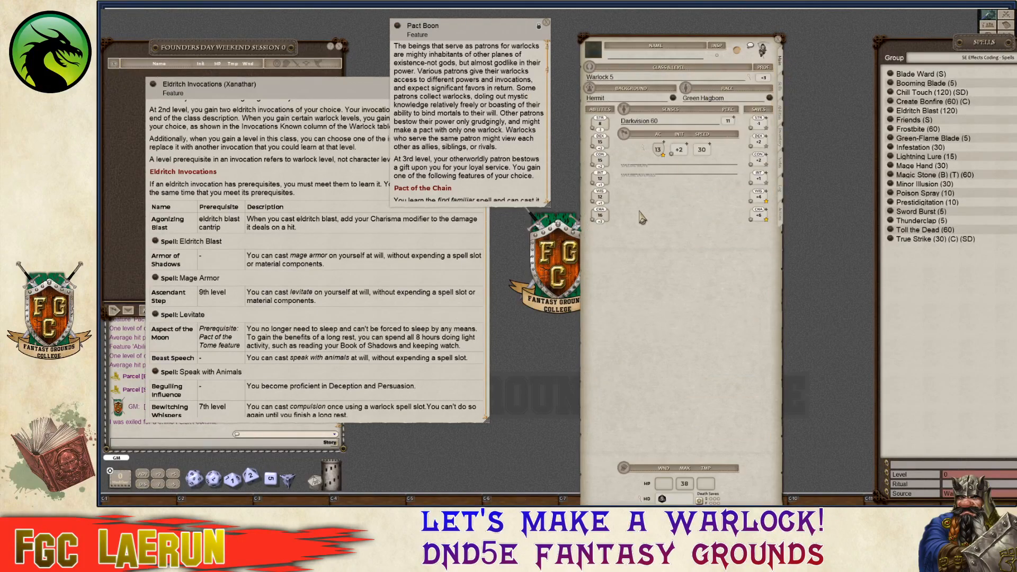
{"action": "left_click", "coordinate": [780, 215]}
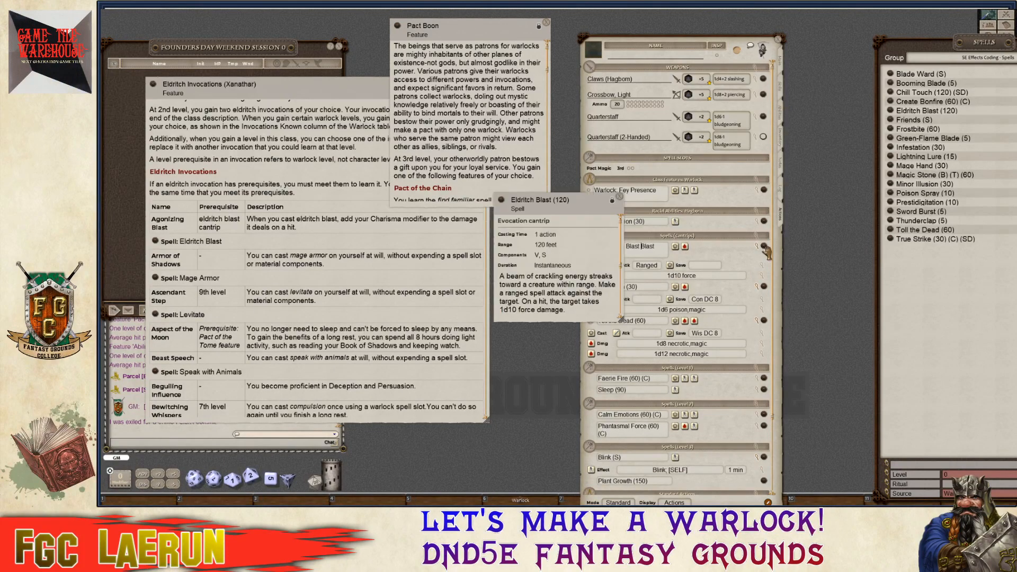
{"action": "left_click", "coordinate": [762, 247]}
{"action": "scroll", "coordinate": [580, 260], "scroll_direction": "down", "scroll_amount": 3}
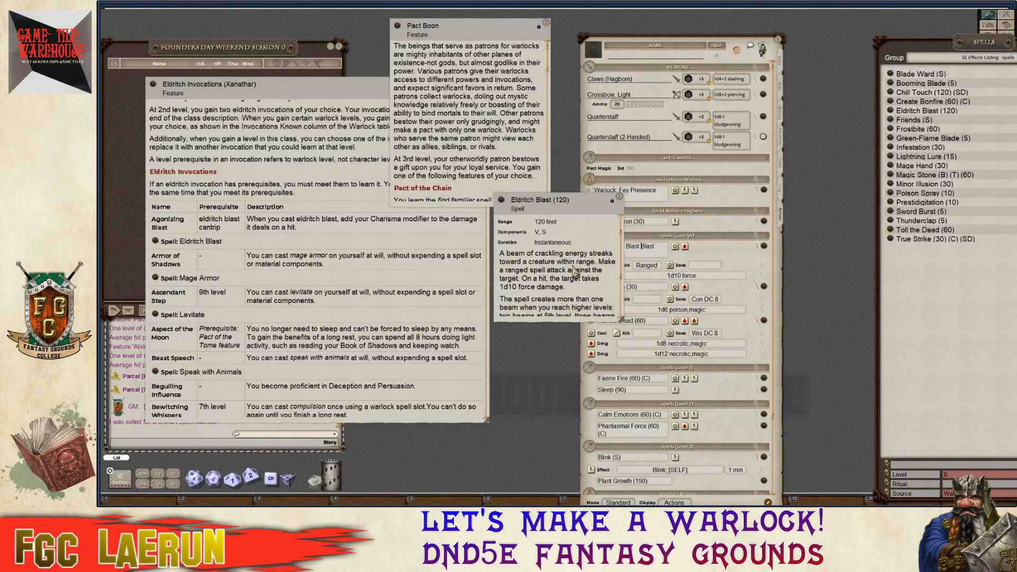
{"action": "scroll", "coordinate": [532, 282], "scroll_direction": "down", "scroll_amount": 1}
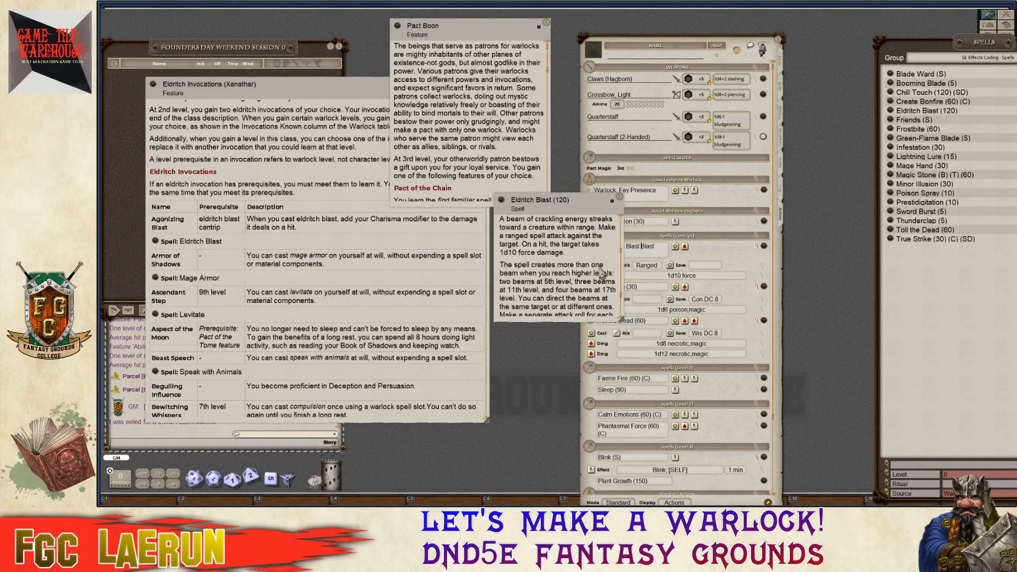
{"action": "scroll", "coordinate": [603, 273], "scroll_direction": "down", "scroll_amount": 1}
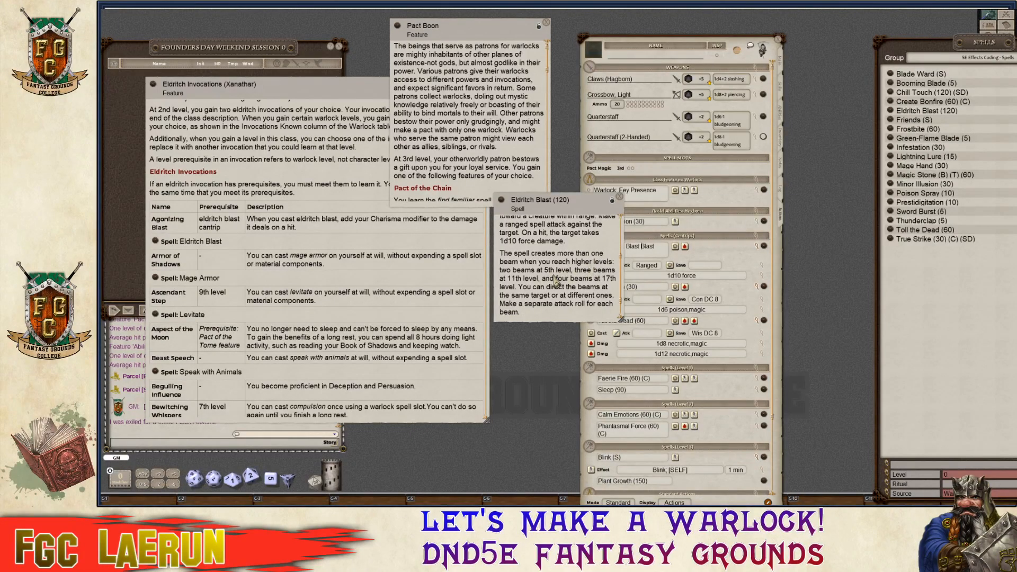
{"action": "key", "text": "ctrl"}
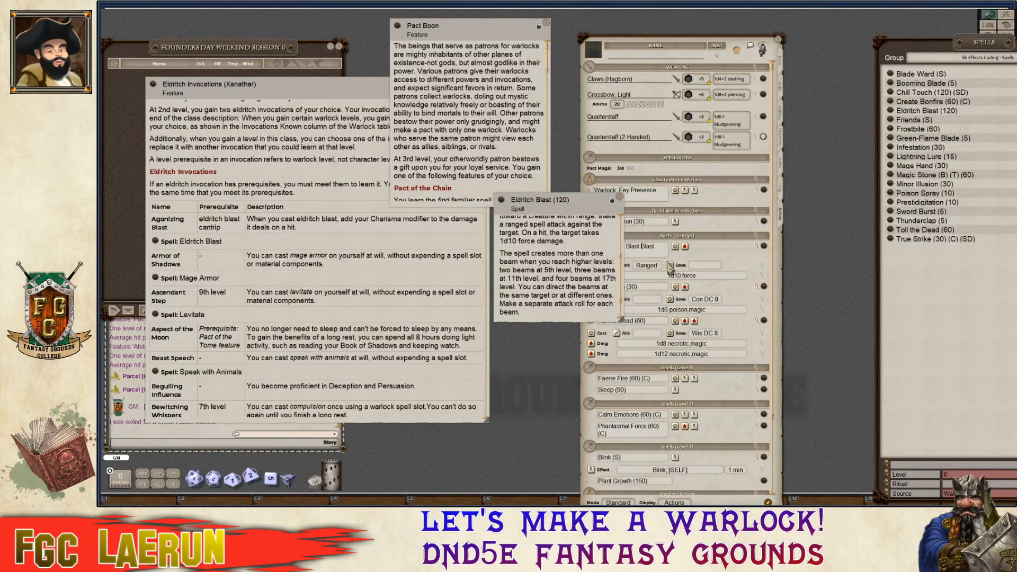
{"action": "left_click", "coordinate": [619, 197]}
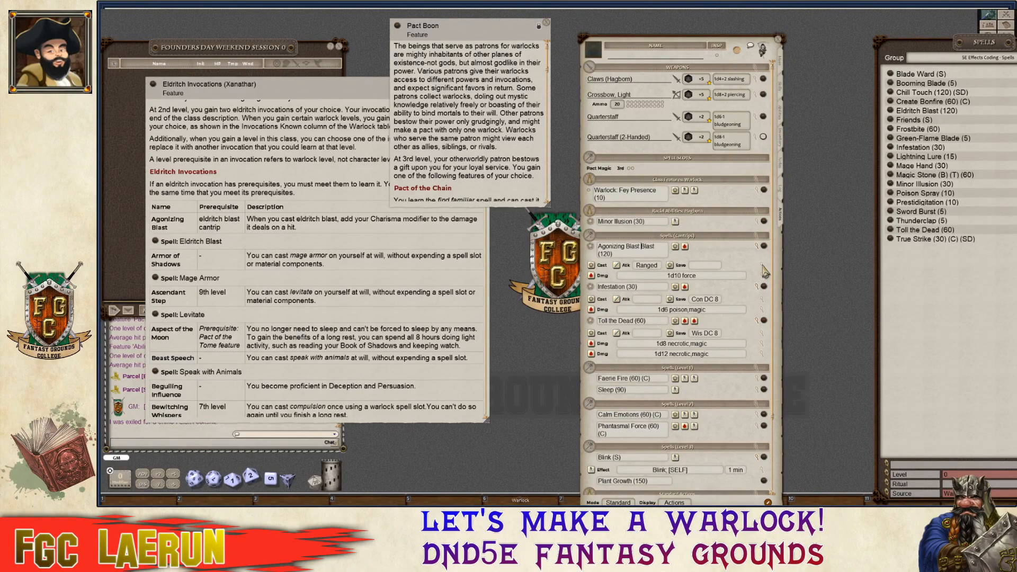
Add the Charisma modifier to the damage of the Agonizing Blast cantrip, and close its damage settings.
{"action": "double_click", "coordinate": [694, 277]}
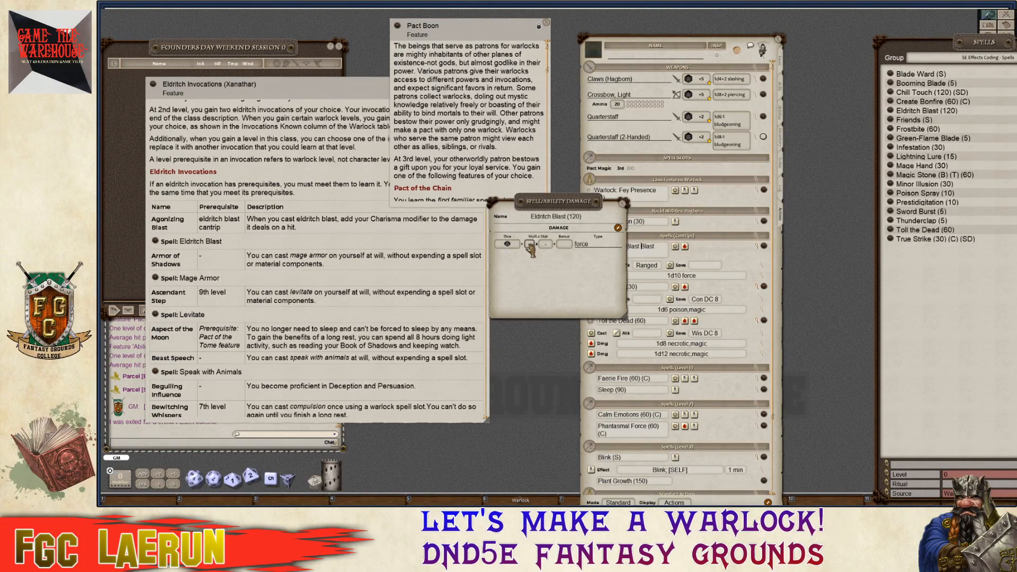
{"action": "left_click", "coordinate": [546, 246]}
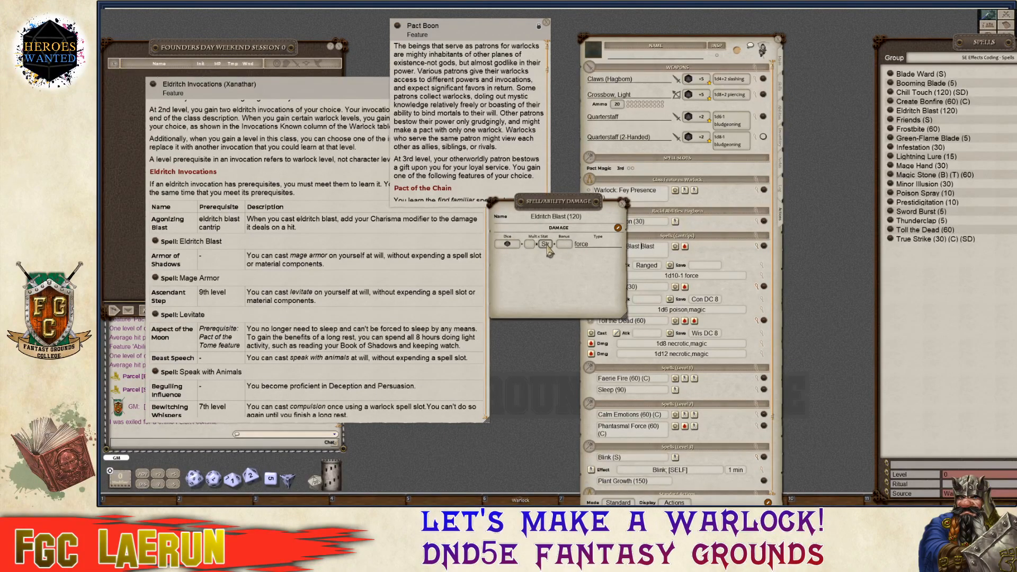
{"action": "left_click", "coordinate": [546, 246]}
{"action": "left_click", "coordinate": [624, 206]}
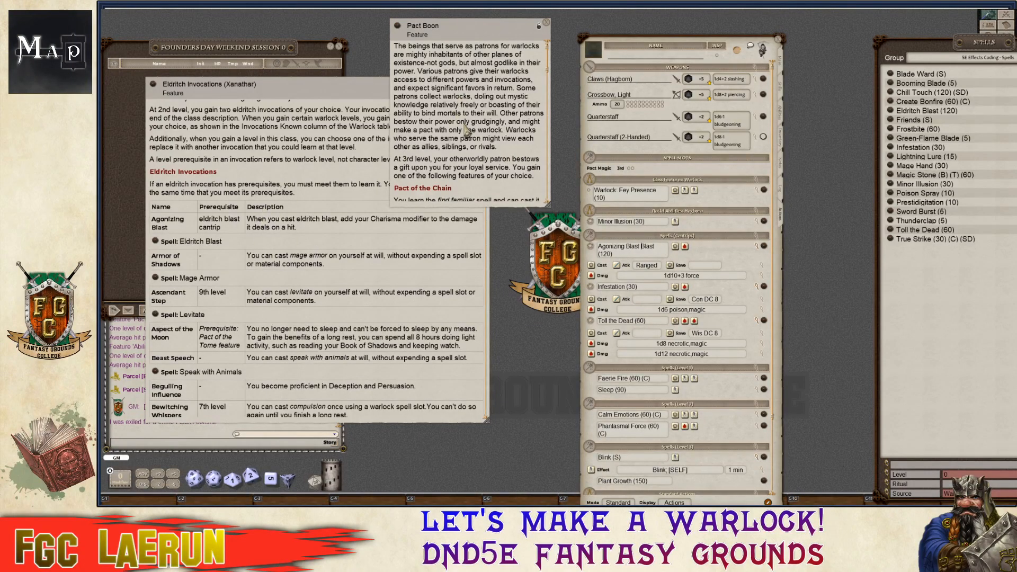
Read the Pact Boon feature down to Pact of the Tome, and bring the Spells list back beside the character sheet.
{"action": "scroll", "coordinate": [483, 112], "scroll_direction": "down", "scroll_amount": 5}
{"action": "scroll", "coordinate": [483, 115], "scroll_direction": "down", "scroll_amount": 4}
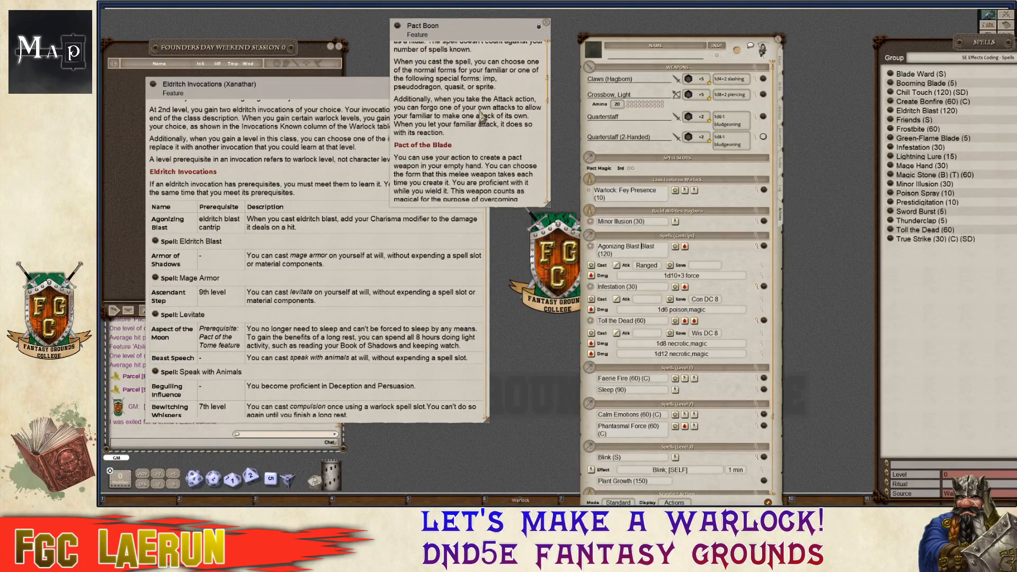
{"action": "scroll", "coordinate": [499, 157], "scroll_direction": "down", "scroll_amount": 10}
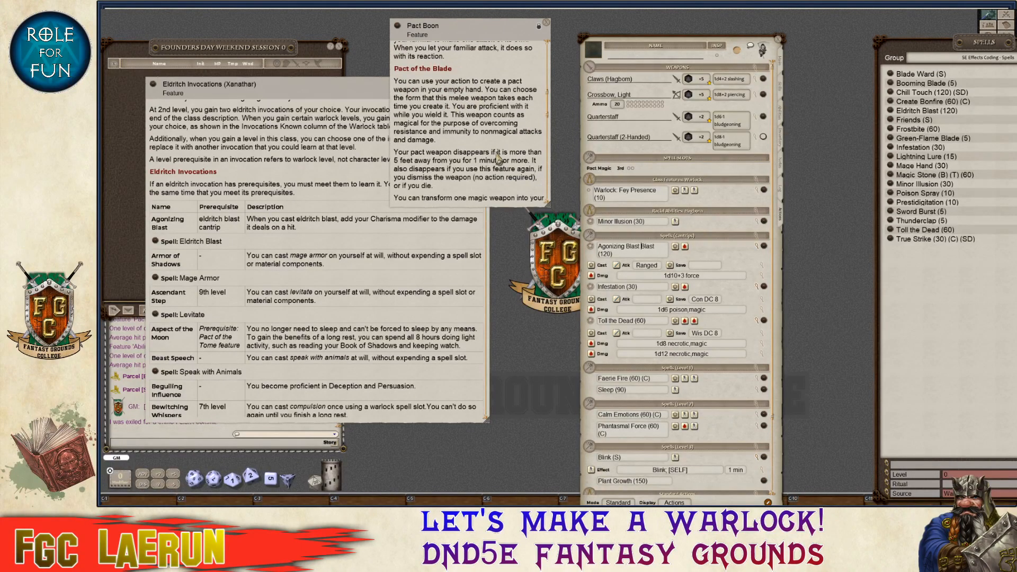
{"action": "scroll", "coordinate": [499, 156], "scroll_direction": "down", "scroll_amount": 2}
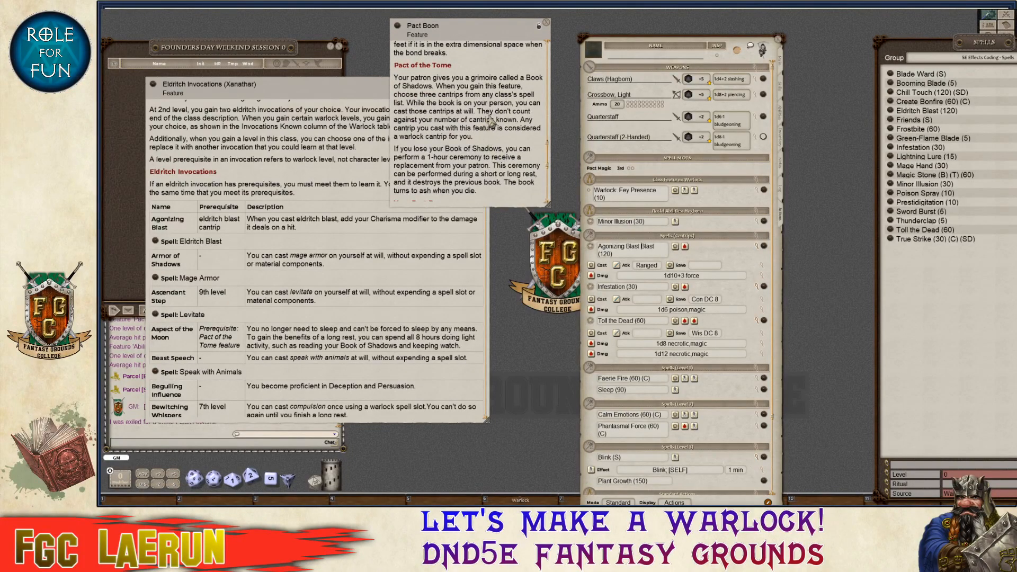
{"action": "key", "text": "ctrl"}
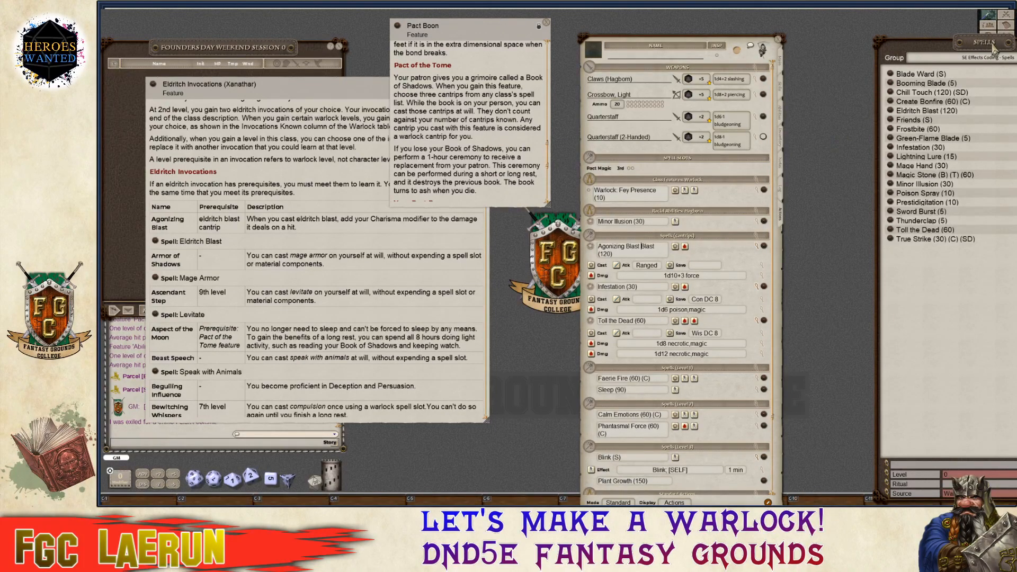
{"action": "left_click_drag", "start_coordinate": [963, 48], "coordinate": [873, 49]}
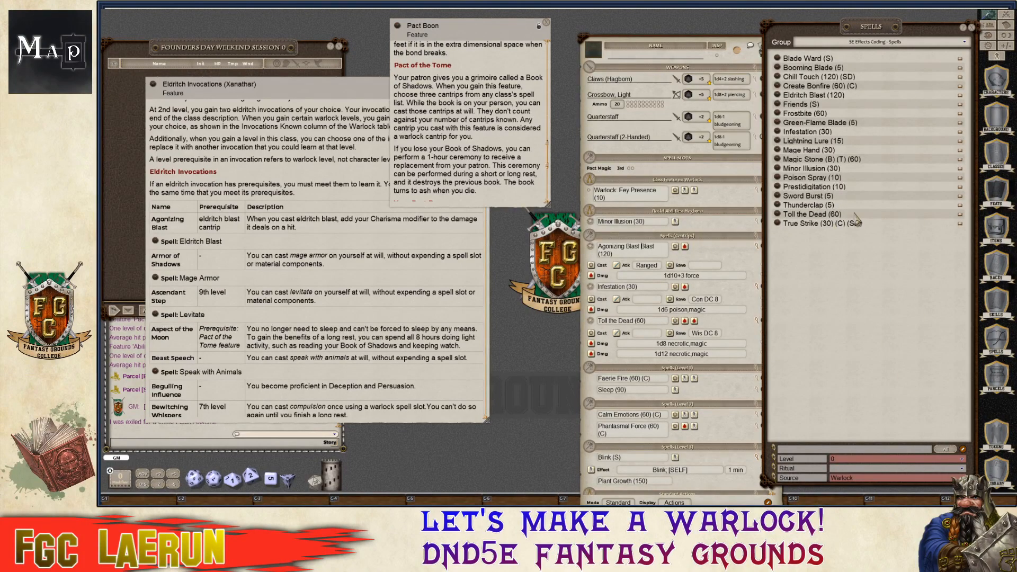
Clear the Warlock source filter of the Spells list so it covers level 0 spells from every class.
{"action": "left_click", "coordinate": [909, 479]}
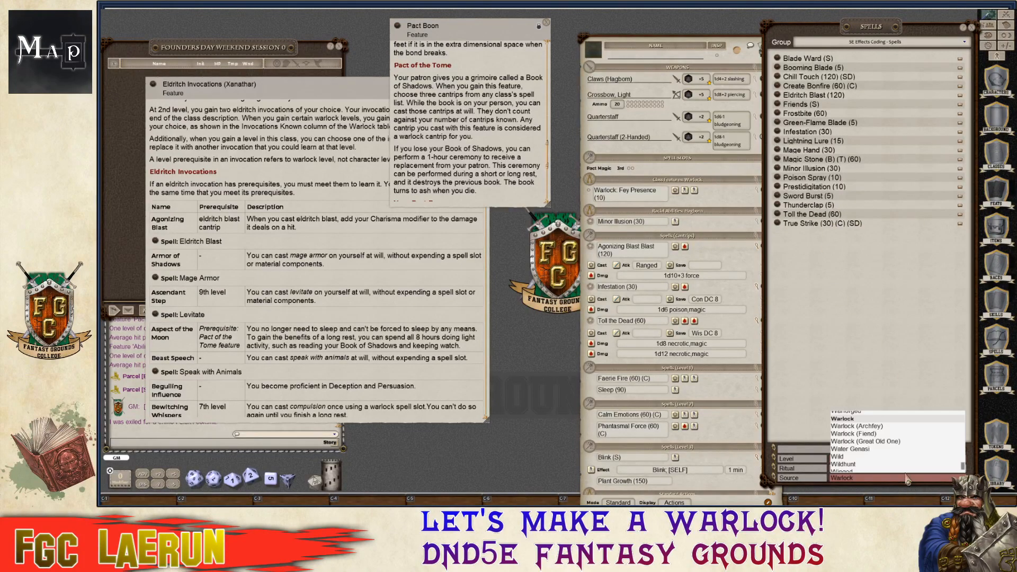
{"action": "scroll", "coordinate": [871, 426], "scroll_direction": "up", "scroll_amount": 3}
{"action": "scroll", "coordinate": [866, 421], "scroll_direction": "up", "scroll_amount": 5}
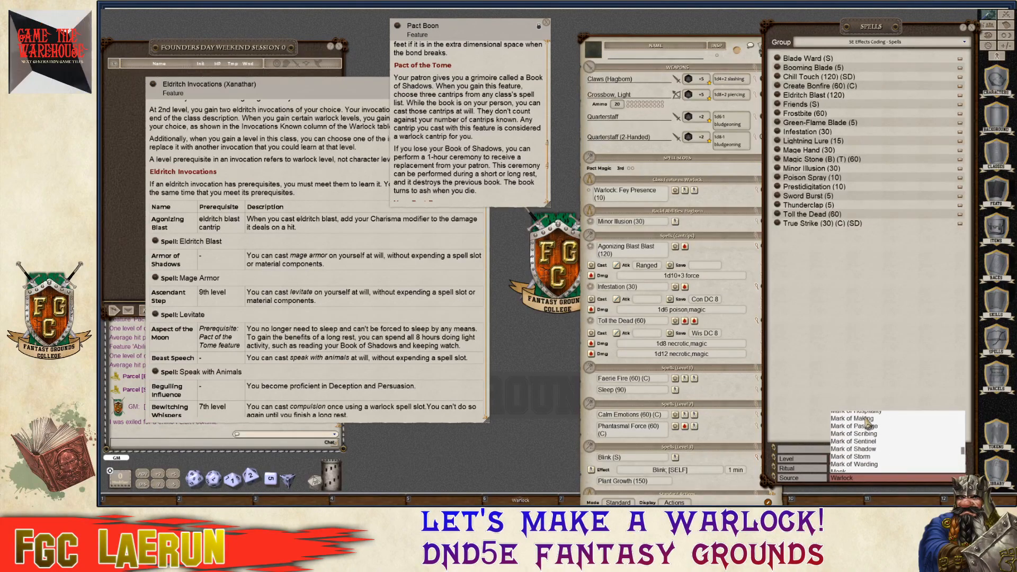
{"action": "scroll", "coordinate": [864, 420], "scroll_direction": "up", "scroll_amount": 3}
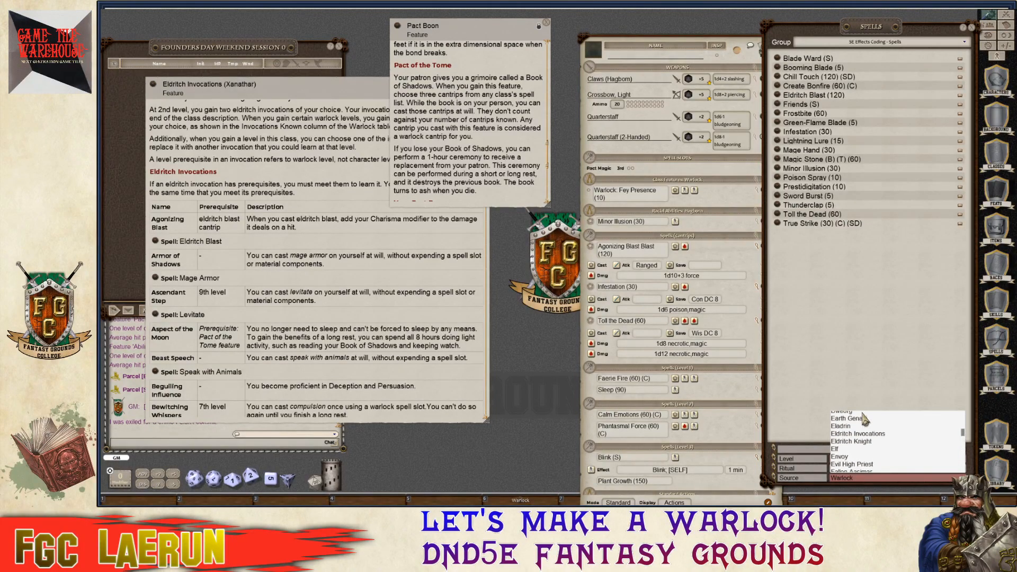
{"action": "left_click_drag", "start_coordinate": [964, 433], "coordinate": [965, 413]}
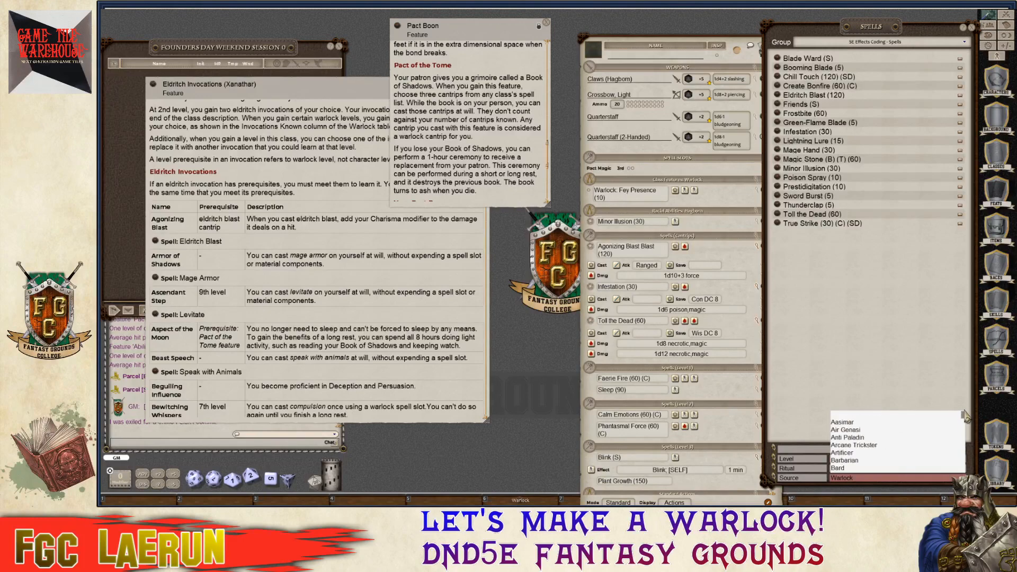
{"action": "left_click", "coordinate": [866, 420]}
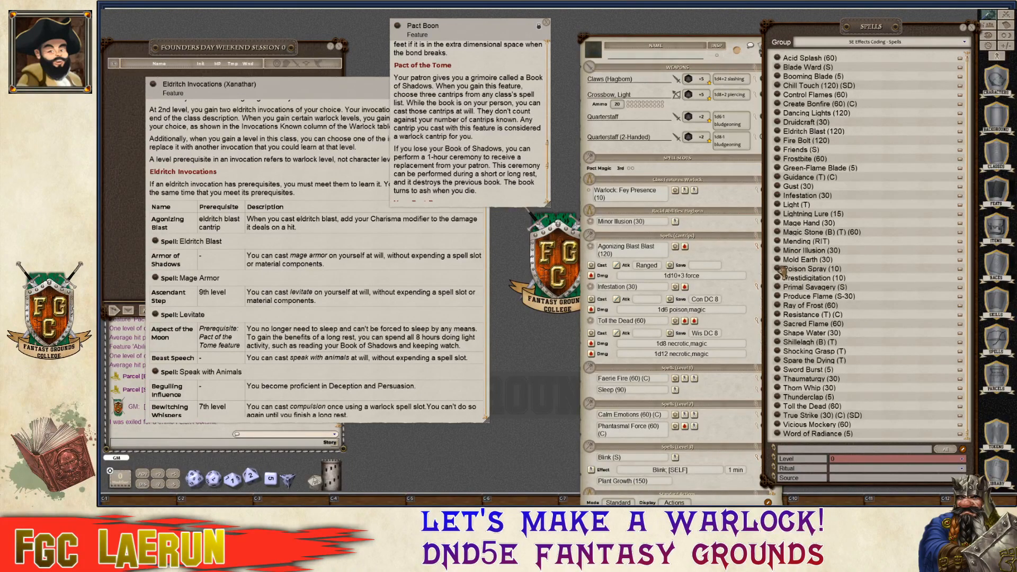
Add Poison Spray, Vicious Mockery and Mage Hand to the character's cantrips.
{"action": "mouse_move", "coordinate": [783, 270]}
{"action": "left_mouse_down"}
{"action": "mouse_move", "coordinate": [748, 256]}
{"action": "mouse_move", "coordinate": [645, 175]}
{"action": "left_mouse_up"}
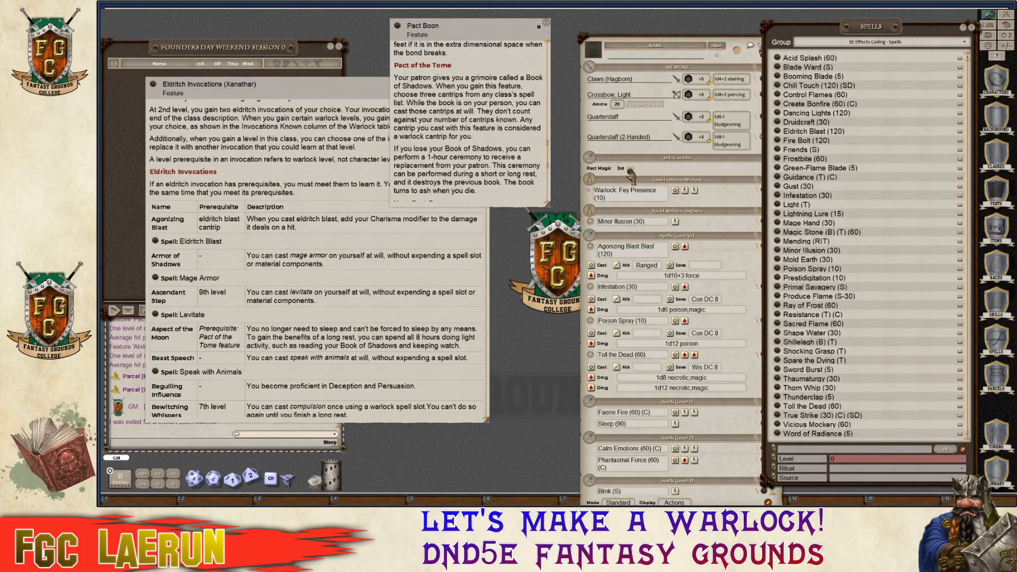
{"action": "key", "text": "ctrl"}
{"action": "left_click_drag", "start_coordinate": [629, 168], "coordinate": [629, 168]}
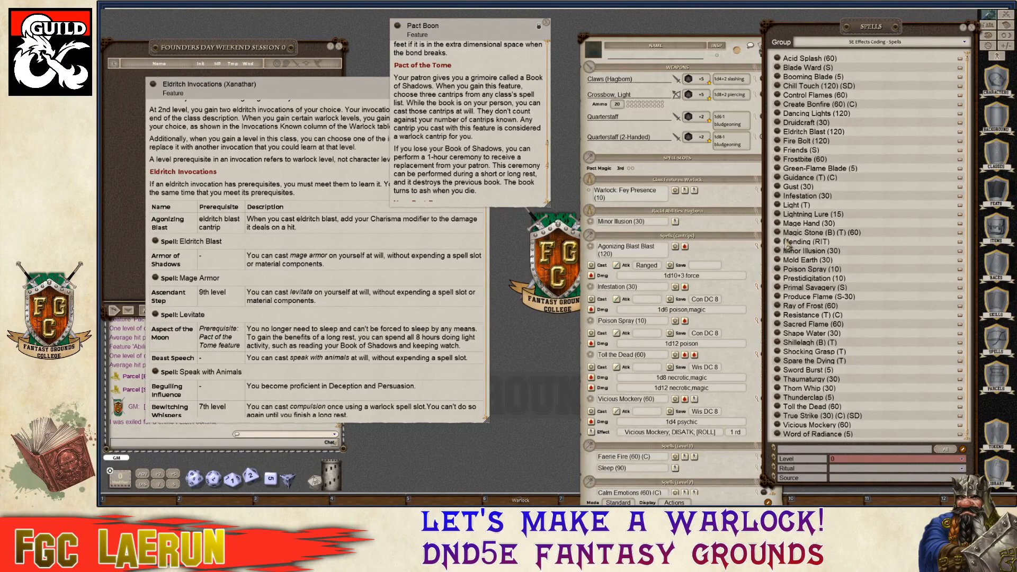
{"action": "key", "text": "ctrl"}
{"action": "key", "text": "ctrl"}
{"action": "left_click_drag", "start_coordinate": [779, 225], "coordinate": [638, 178]}
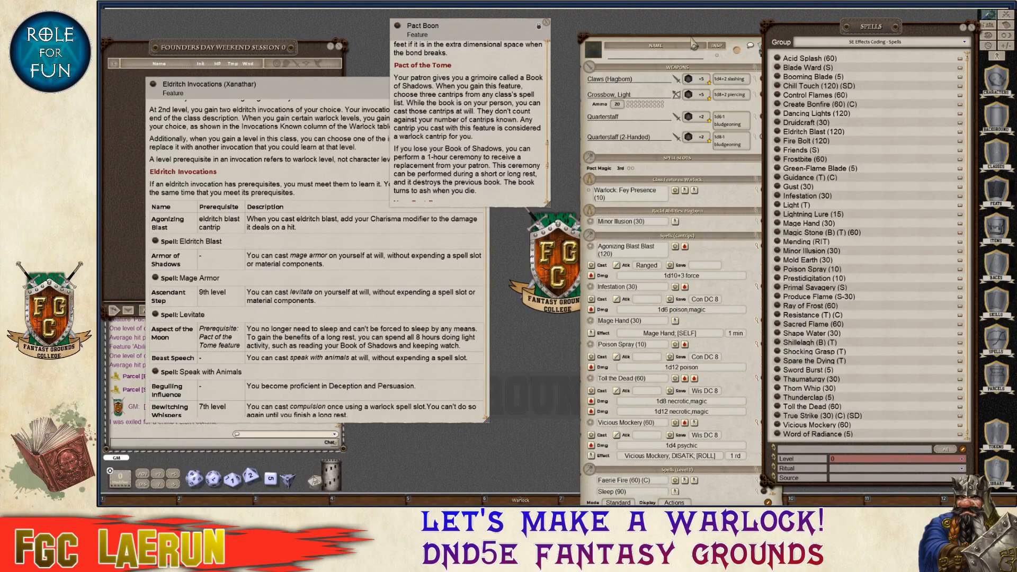
Collapse the details of all six cantrips from Agonizing Blast to Vicious Mockery, shifting the character sheet clear of the Spells list to reach them.
{"action": "left_click_drag", "start_coordinate": [691, 44], "coordinate": [609, 18]}
{"action": "left_click", "coordinate": [676, 222]}
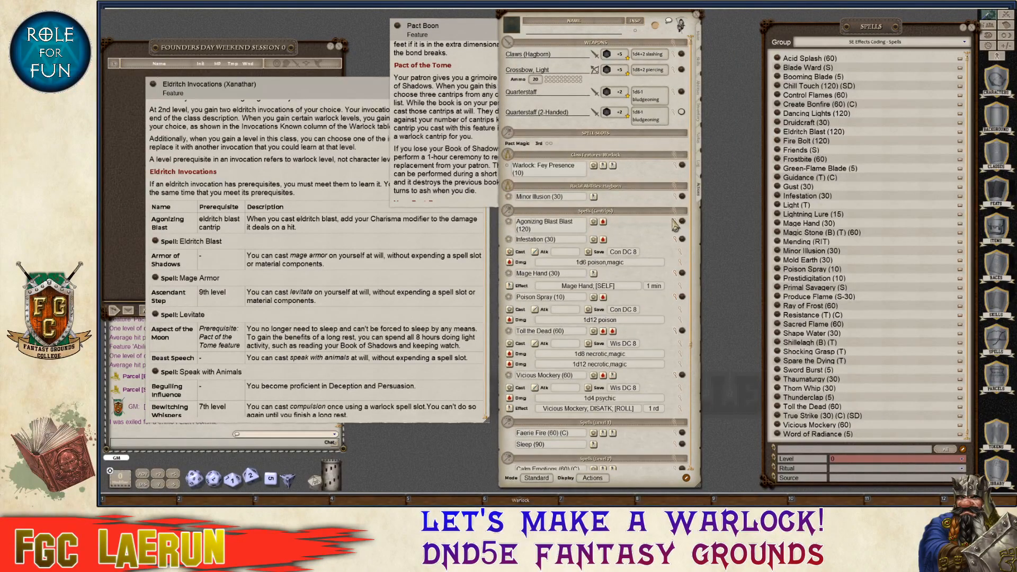
{"action": "key", "text": "ctrl"}
{"action": "left_click", "coordinate": [674, 239]}
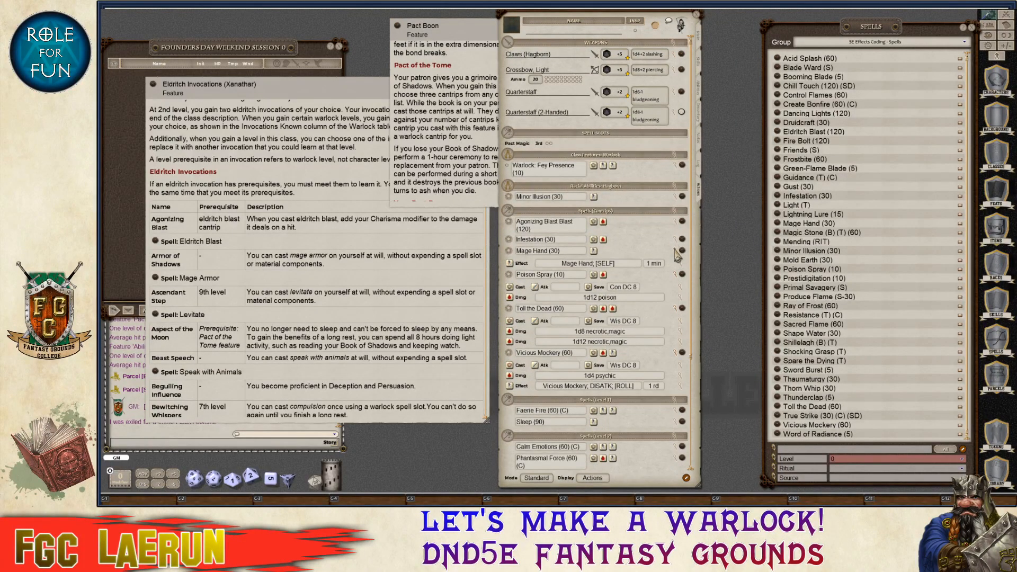
{"action": "left_click", "coordinate": [675, 251]}
{"action": "left_click", "coordinate": [676, 262]}
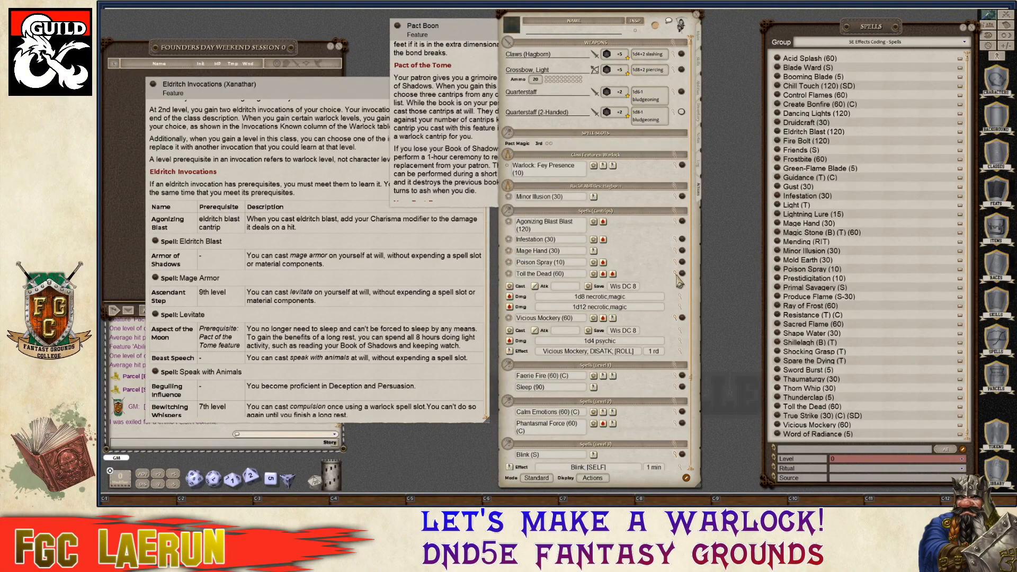
{"action": "left_click", "coordinate": [675, 273]}
{"action": "left_click", "coordinate": [676, 285]}
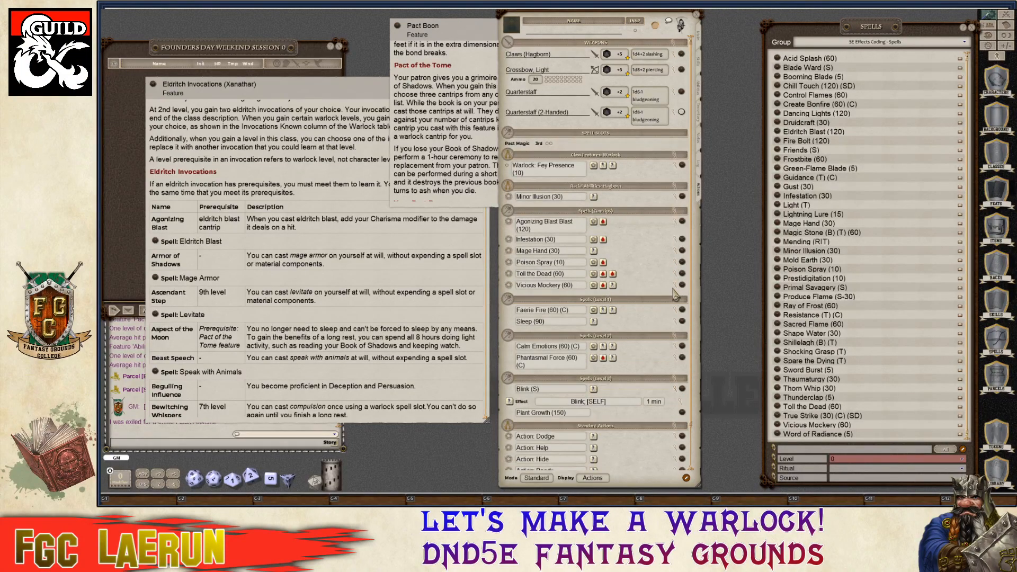
{"action": "left_click_drag", "start_coordinate": [588, 27], "coordinate": [658, 26]}
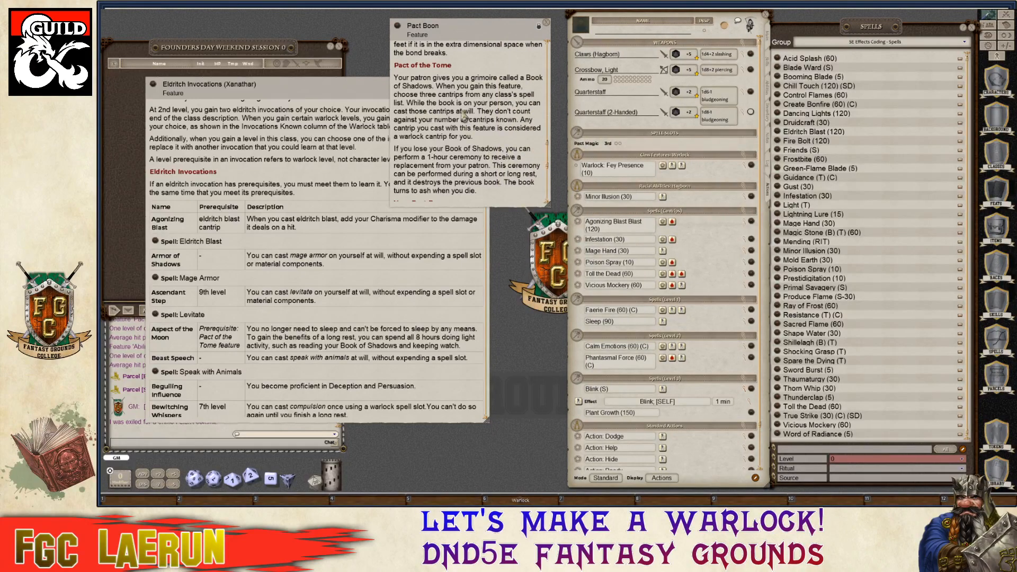
Read the rest of the Pact Boon feature, through the Your Pact Boon section.
{"action": "key", "text": "ctrl"}
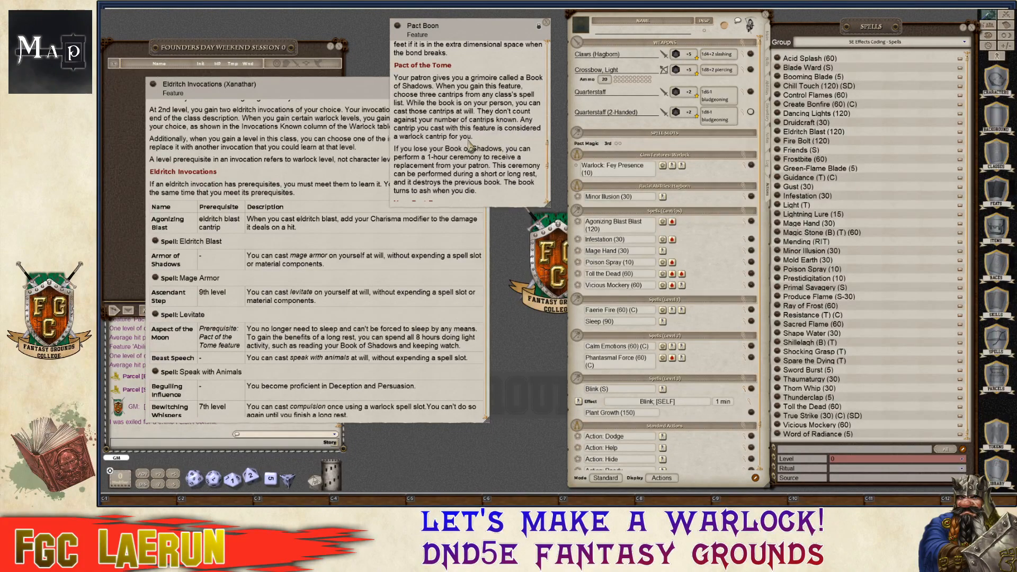
{"action": "scroll", "coordinate": [475, 139], "scroll_direction": "down", "scroll_amount": 3}
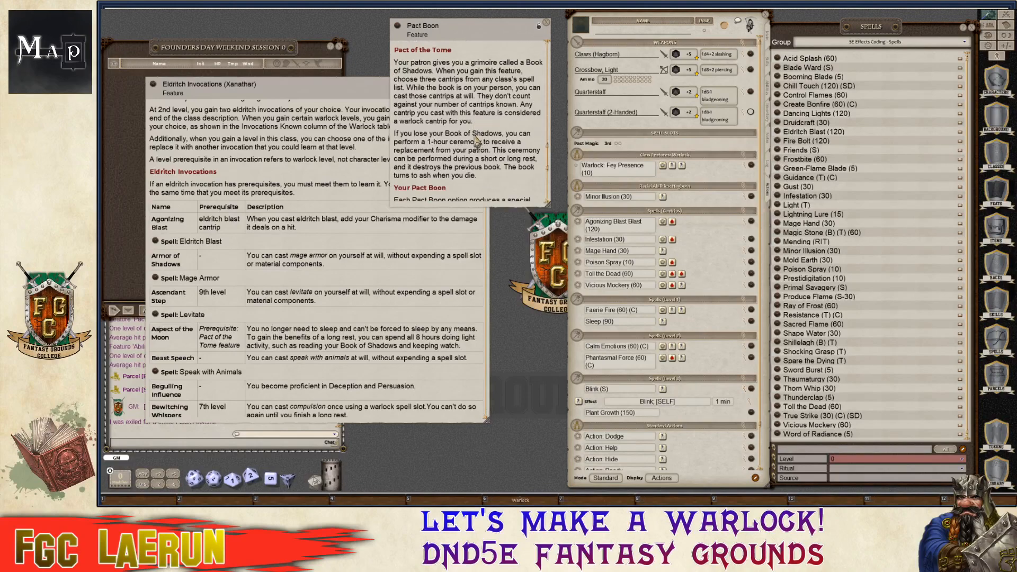
{"action": "scroll", "coordinate": [476, 141], "scroll_direction": "down", "scroll_amount": 3}
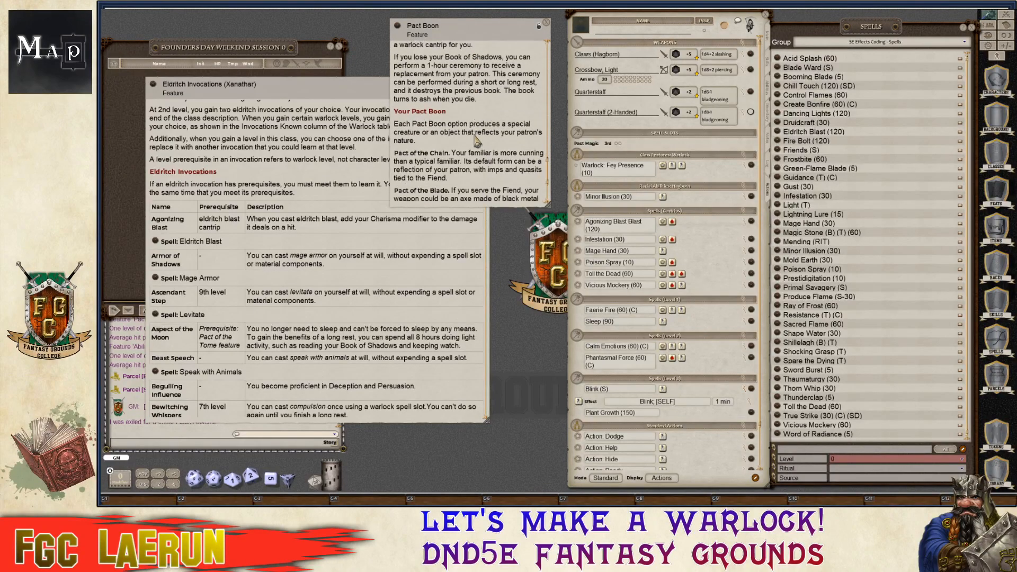
{"action": "scroll", "coordinate": [476, 141], "scroll_direction": "down", "scroll_amount": 3}
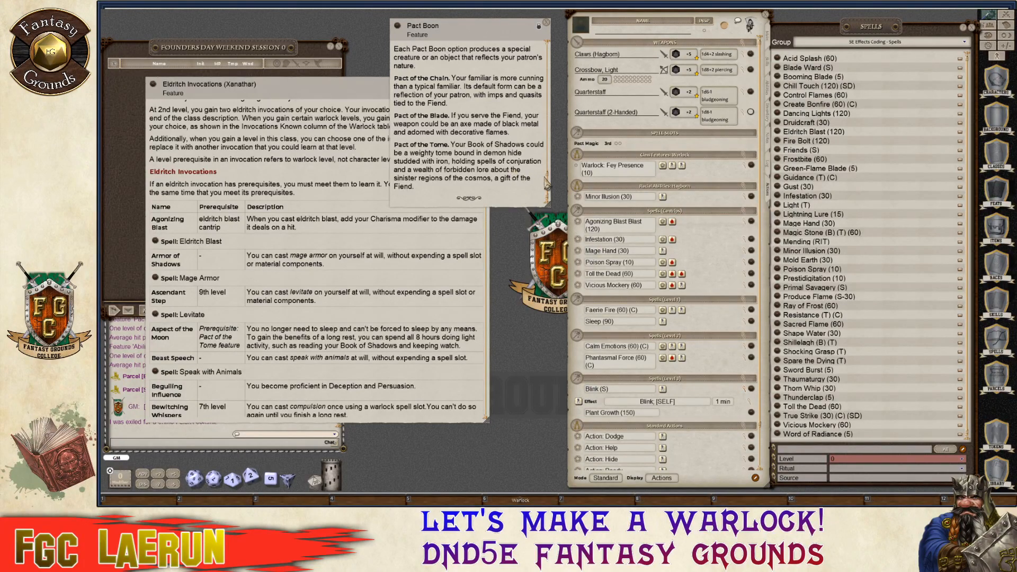
Collapse the Blink spell's details on the character sheet and close the Pact Boon feature.
{"action": "scroll", "coordinate": [683, 279], "scroll_direction": "down", "scroll_amount": 1}
{"action": "scroll", "coordinate": [683, 281], "scroll_direction": "down", "scroll_amount": 1}
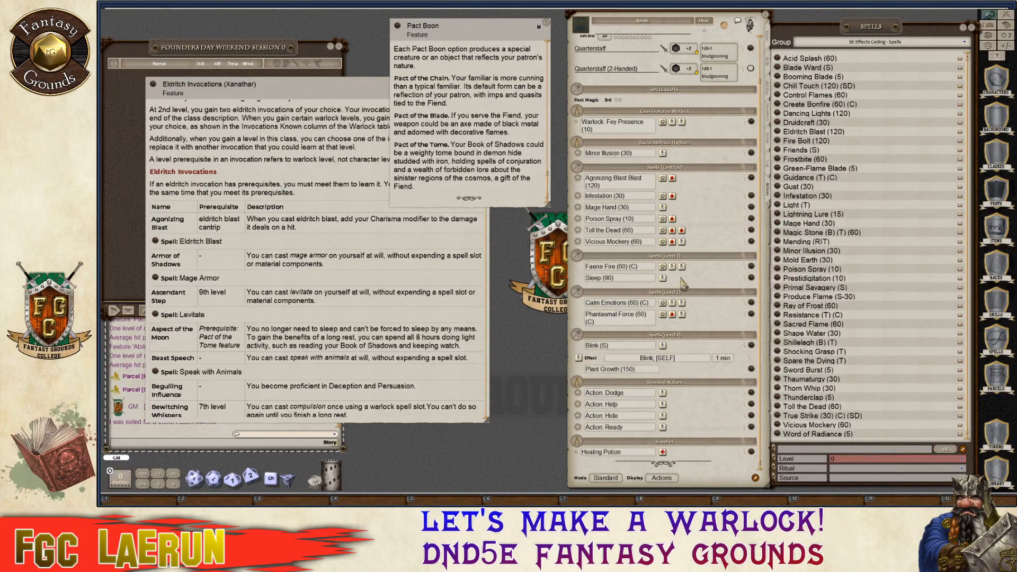
{"action": "left_click", "coordinate": [746, 348]}
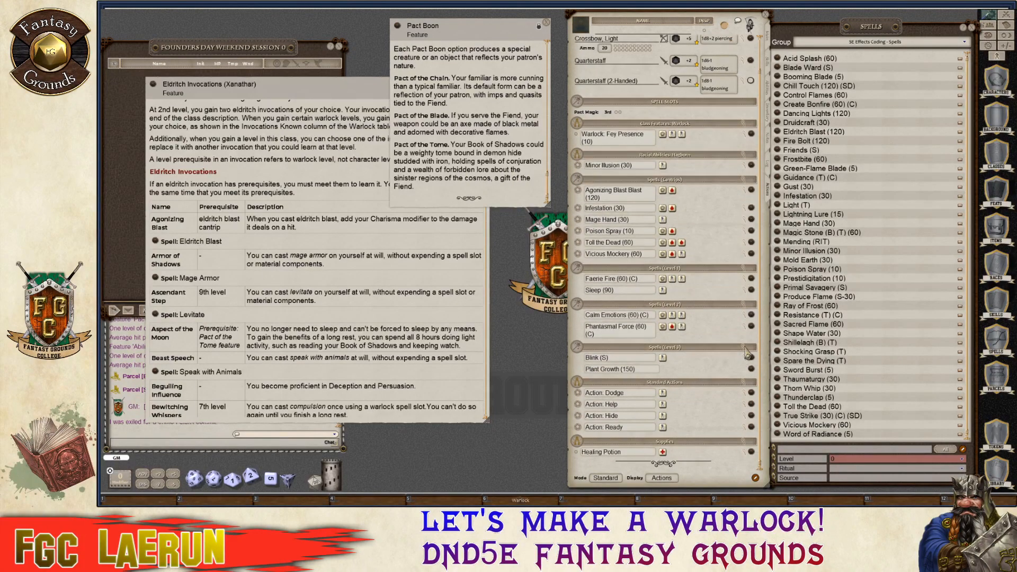
{"action": "key", "text": "ctrl"}
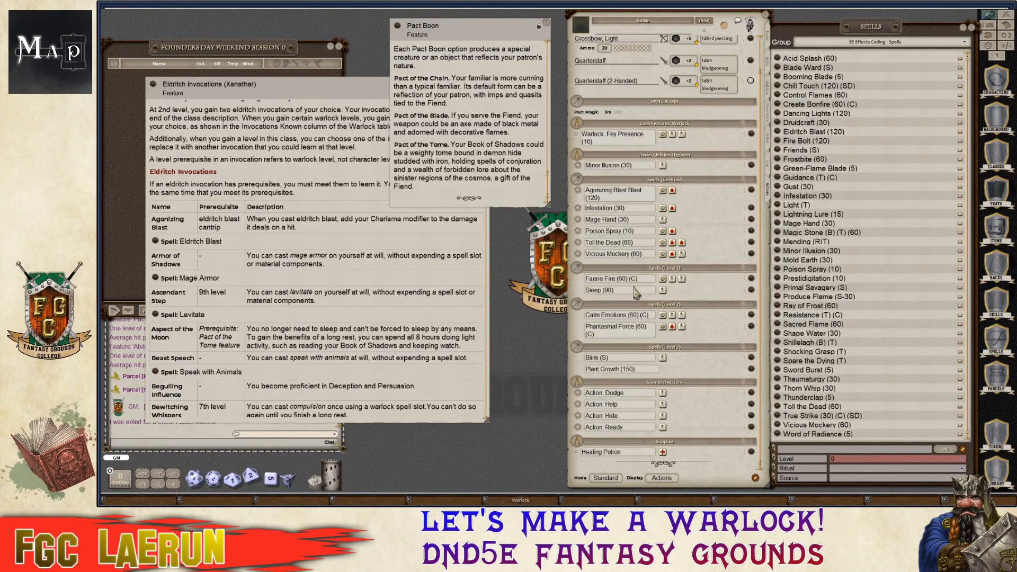
{"action": "key", "text": "ctrl"}
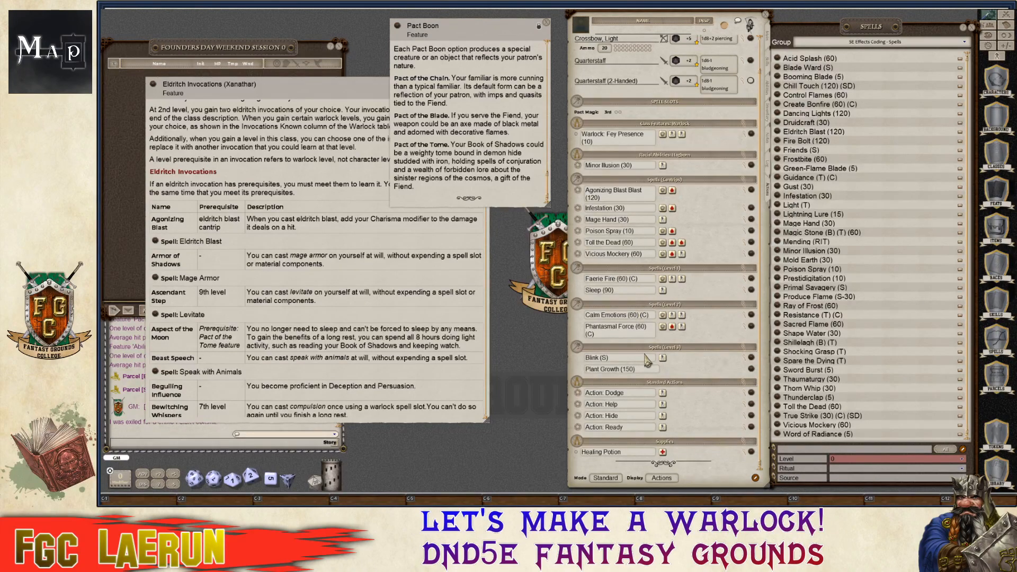
{"action": "key", "text": "ctrl"}
{"action": "left_click", "coordinate": [547, 24]}
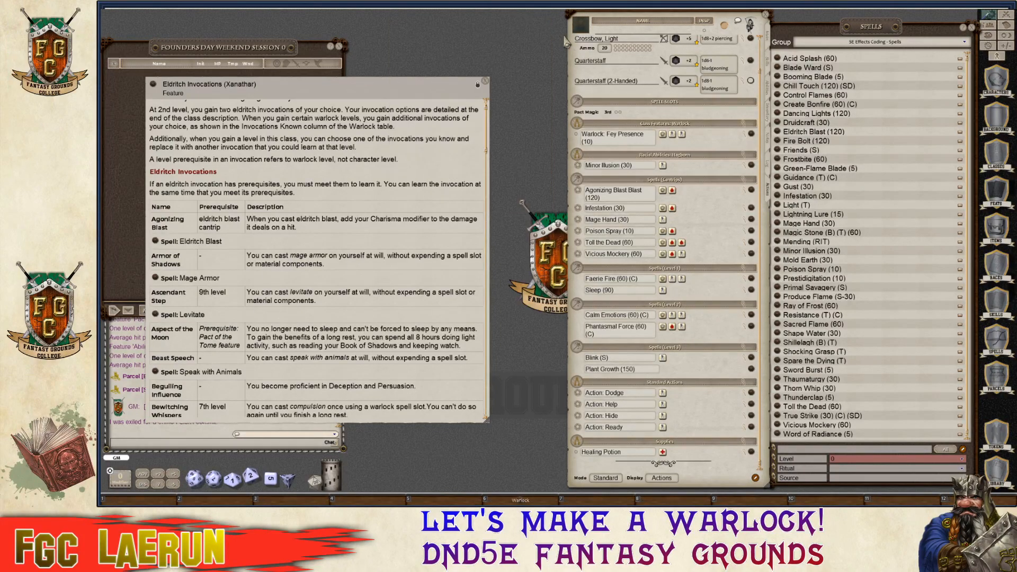
{"action": "key", "text": "ctrl"}
{"action": "key", "text": "ctrl"}
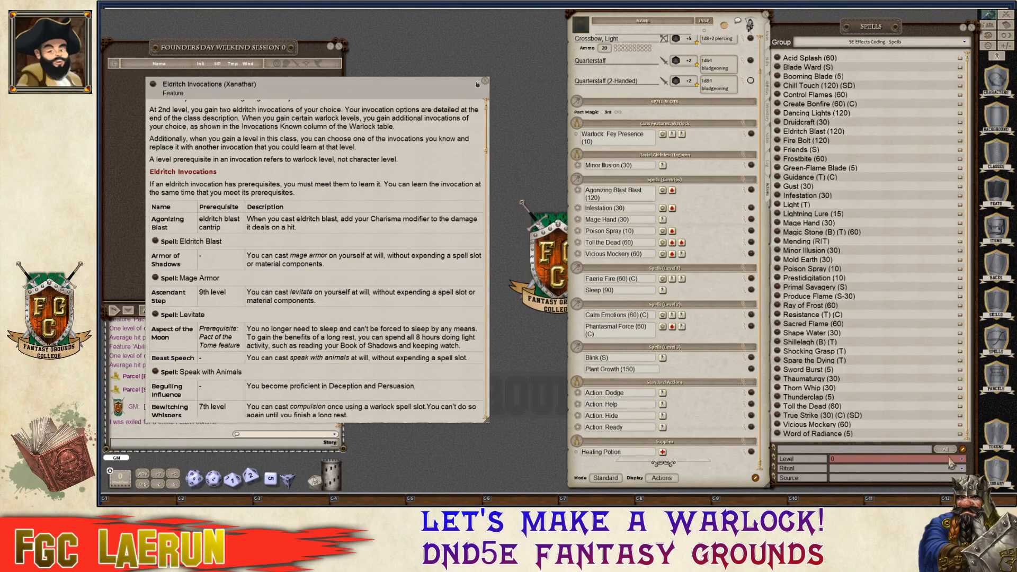
Filter the Spells list to level 1 spells with Warlock as the source.
{"action": "left_click", "coordinate": [961, 459]}
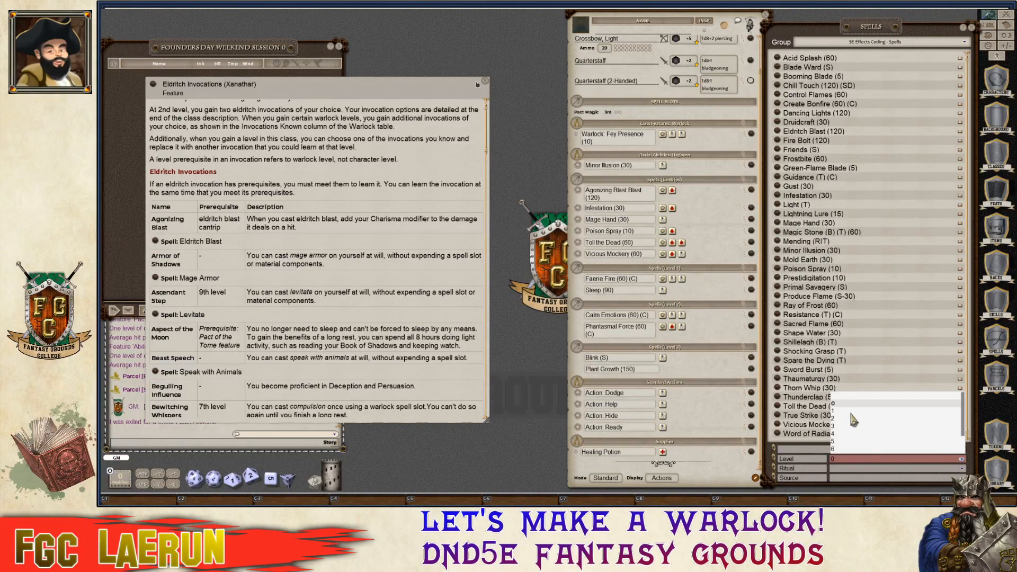
{"action": "left_click", "coordinate": [836, 413]}
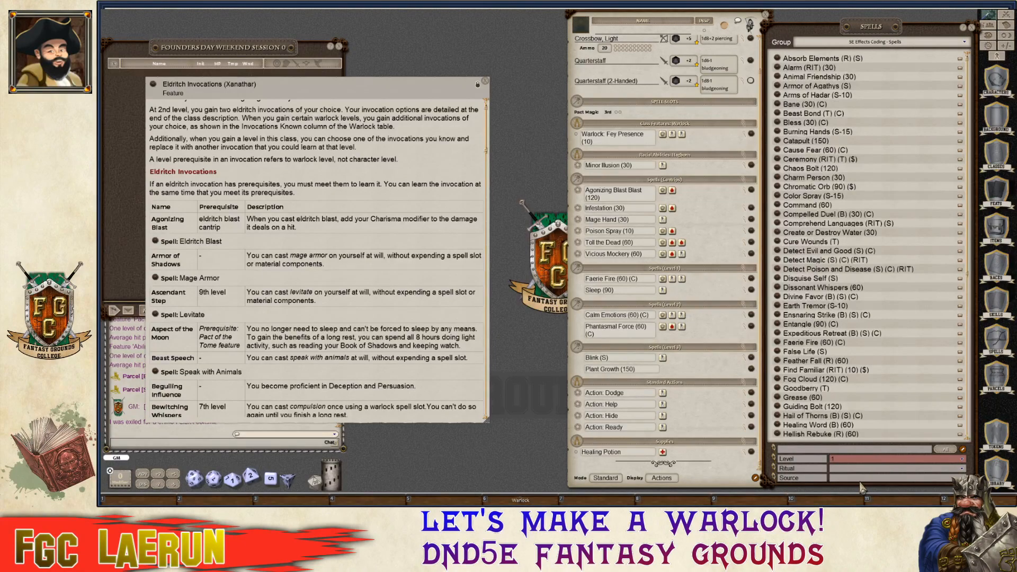
{"action": "left_click", "coordinate": [860, 480]}
{"action": "scroll", "coordinate": [869, 445], "scroll_direction": "down", "scroll_amount": 3}
{"action": "key", "text": "ctrl"}
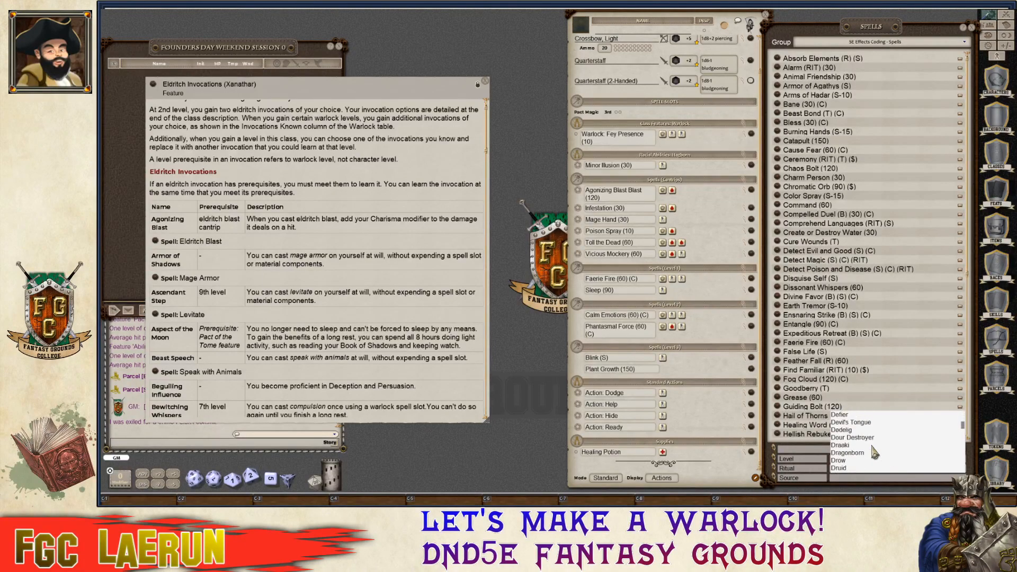
{"action": "scroll", "coordinate": [874, 453], "scroll_direction": "down", "scroll_amount": 10}
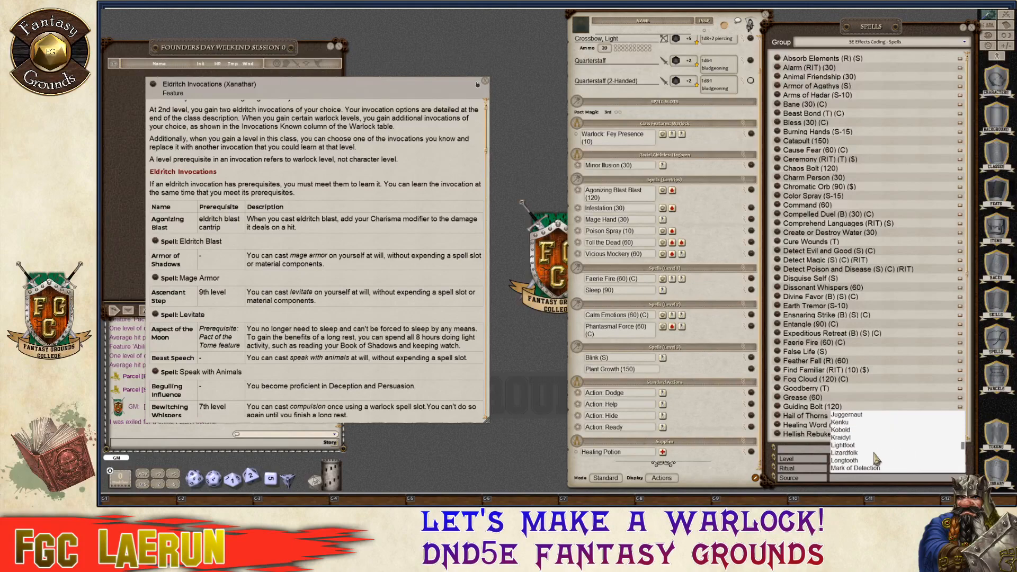
{"action": "scroll", "coordinate": [876, 458], "scroll_direction": "down", "scroll_amount": 10}
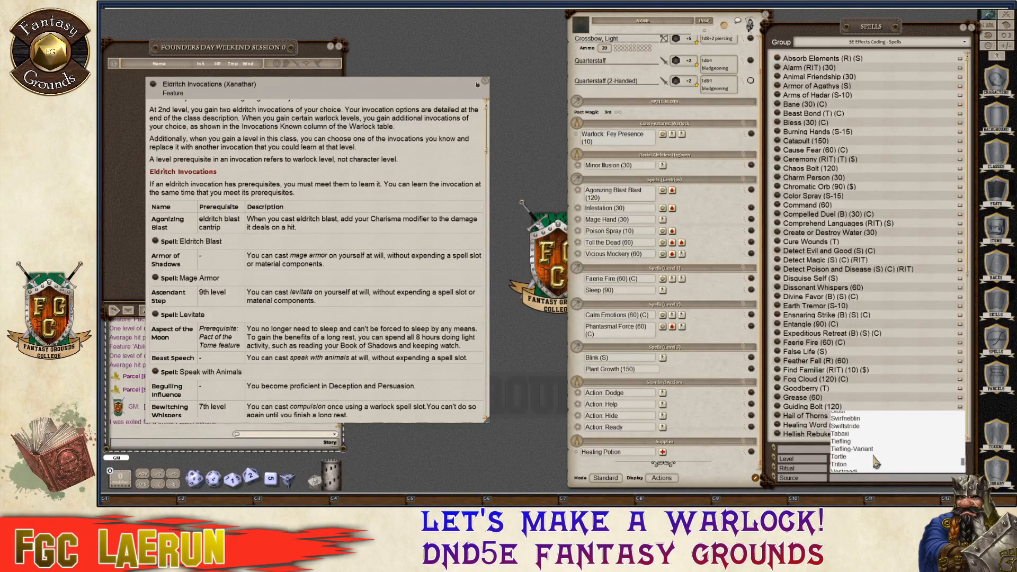
{"action": "scroll", "coordinate": [875, 460], "scroll_direction": "down", "scroll_amount": 3}
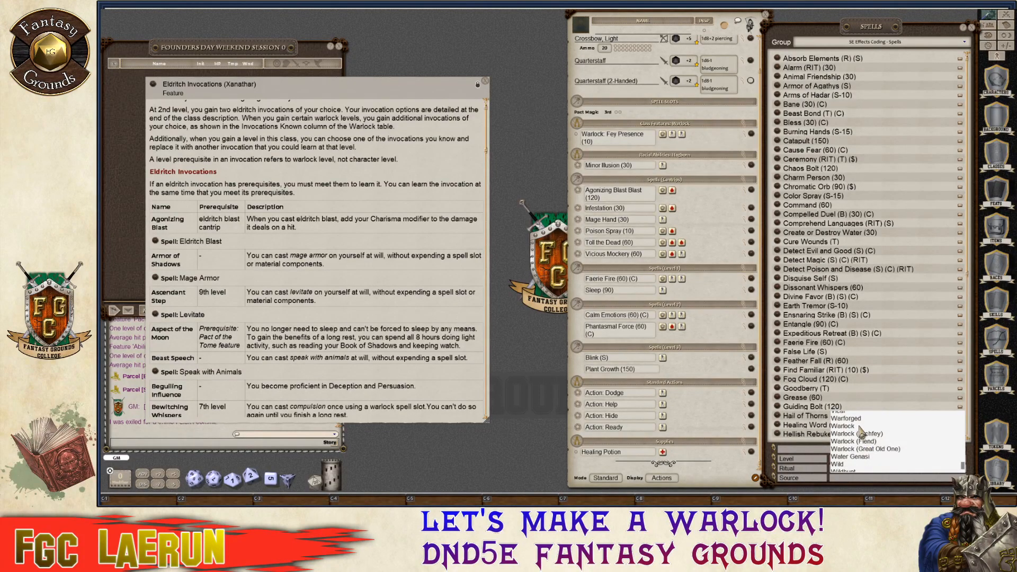
{"action": "left_click", "coordinate": [854, 426]}
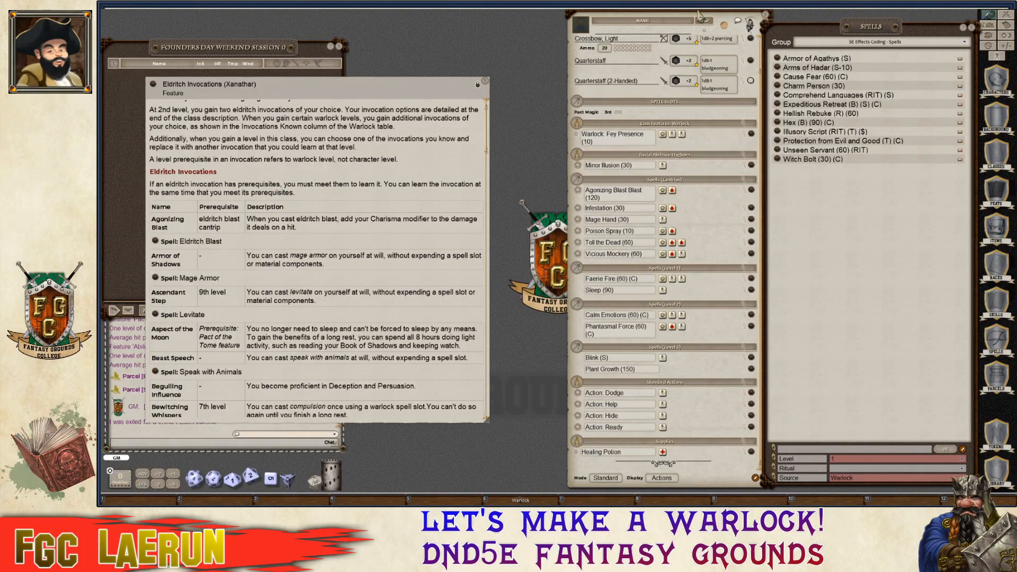
Move the character sheet clear of the Spells list, read the Witch Bolt description, and add Witch Bolt to the level 1 spells.
{"action": "left_click_drag", "start_coordinate": [698, 15], "coordinate": [655, 13]}
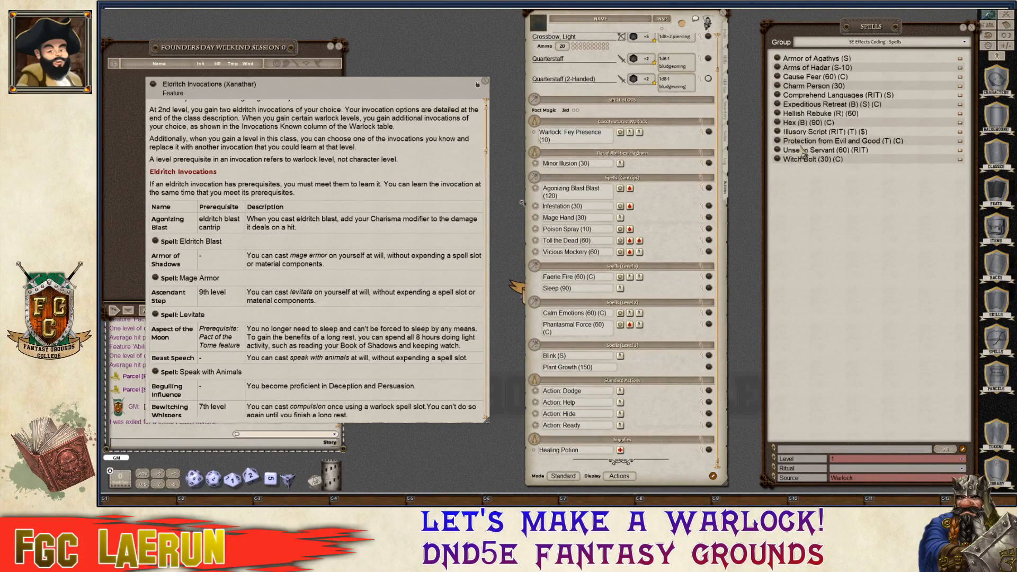
{"action": "left_click", "coordinate": [778, 159]}
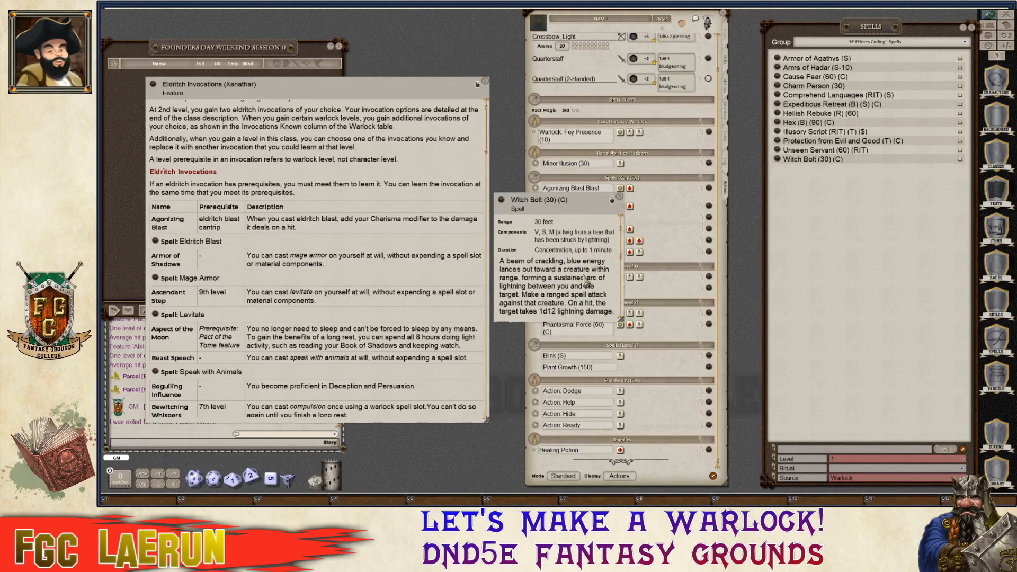
{"action": "scroll", "coordinate": [585, 279], "scroll_direction": "down", "scroll_amount": 6}
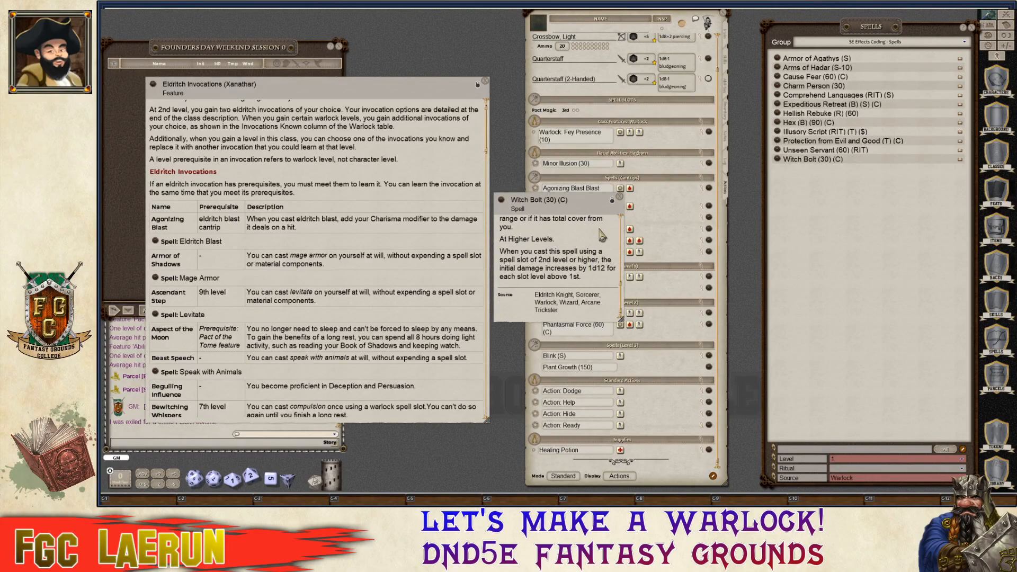
{"action": "left_click", "coordinate": [620, 197]}
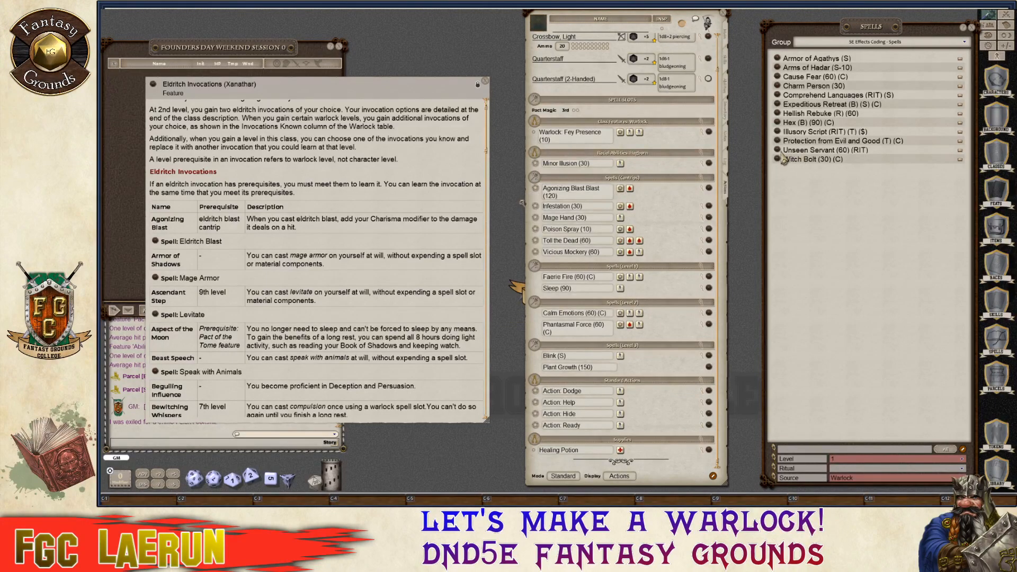
{"action": "left_click_drag", "start_coordinate": [779, 160], "coordinate": [582, 116]}
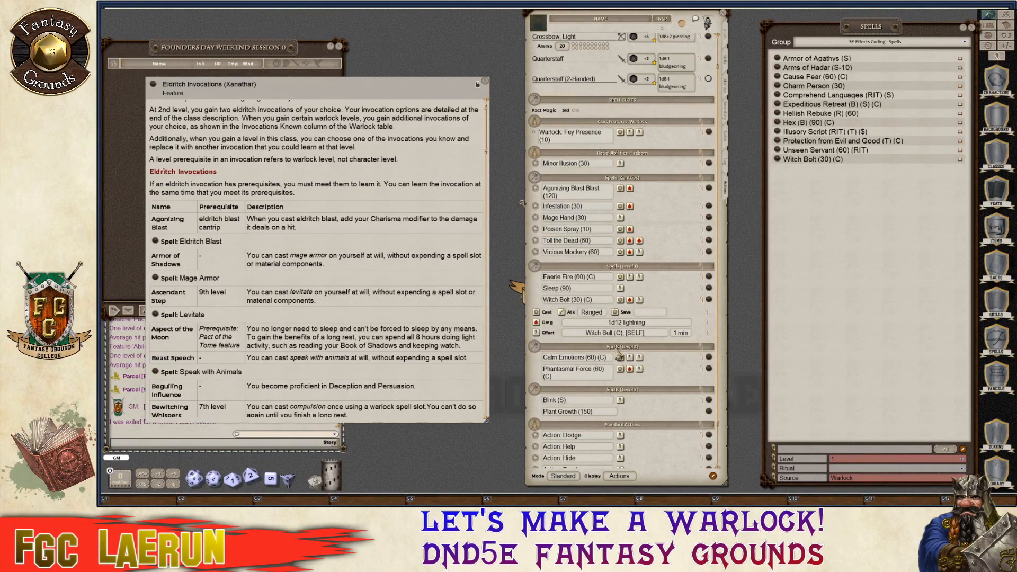
Read the Witch Bolt spell's description through its At Higher Levels section and close it.
{"action": "left_click", "coordinate": [708, 303]}
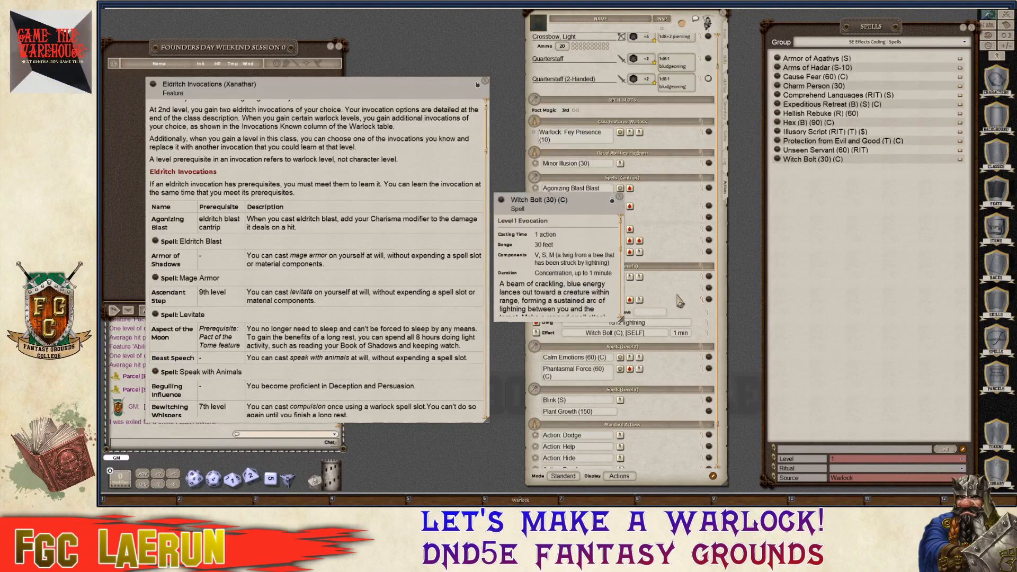
{"action": "scroll", "coordinate": [574, 289], "scroll_direction": "down", "scroll_amount": 4}
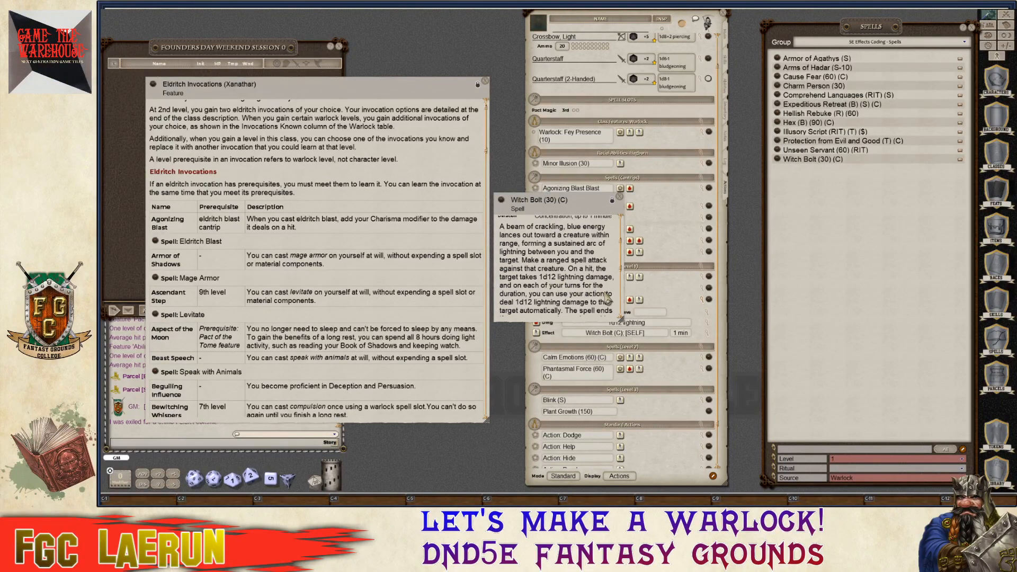
{"action": "scroll", "coordinate": [563, 306], "scroll_direction": "down", "scroll_amount": 2}
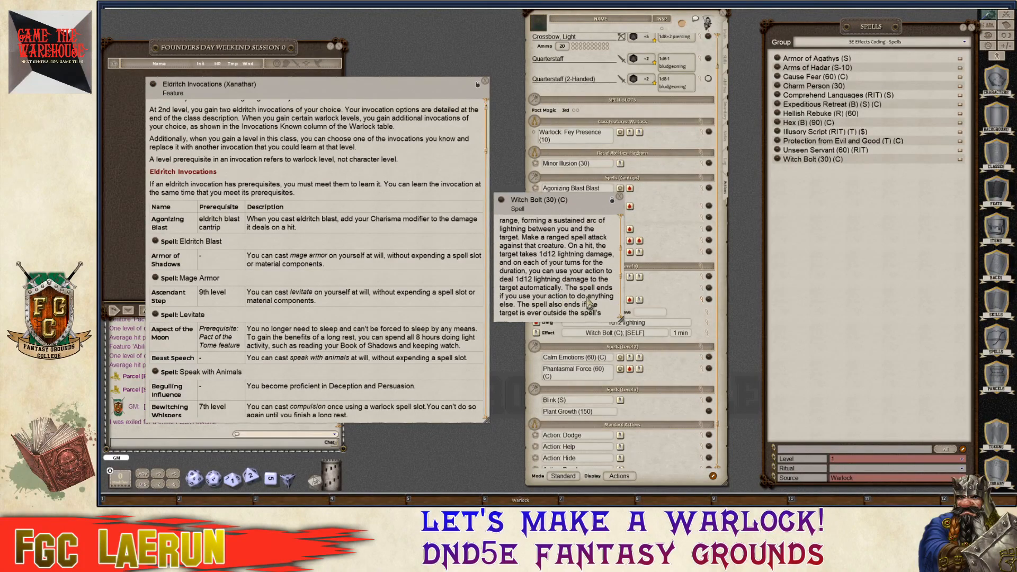
{"action": "scroll", "coordinate": [591, 302], "scroll_direction": "down", "scroll_amount": 3}
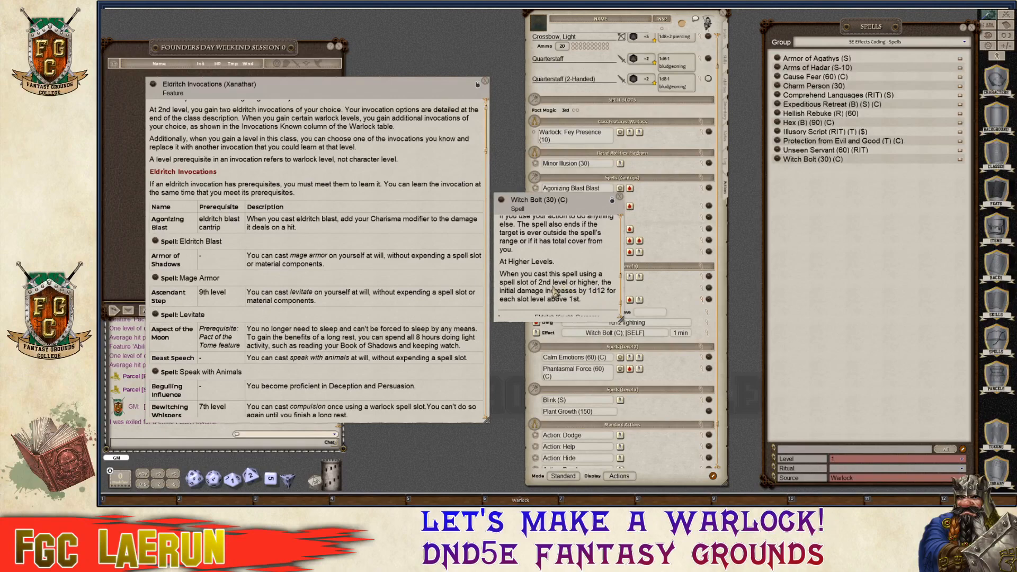
{"action": "key", "text": "ctrl"}
{"action": "left_click", "coordinate": [620, 196]}
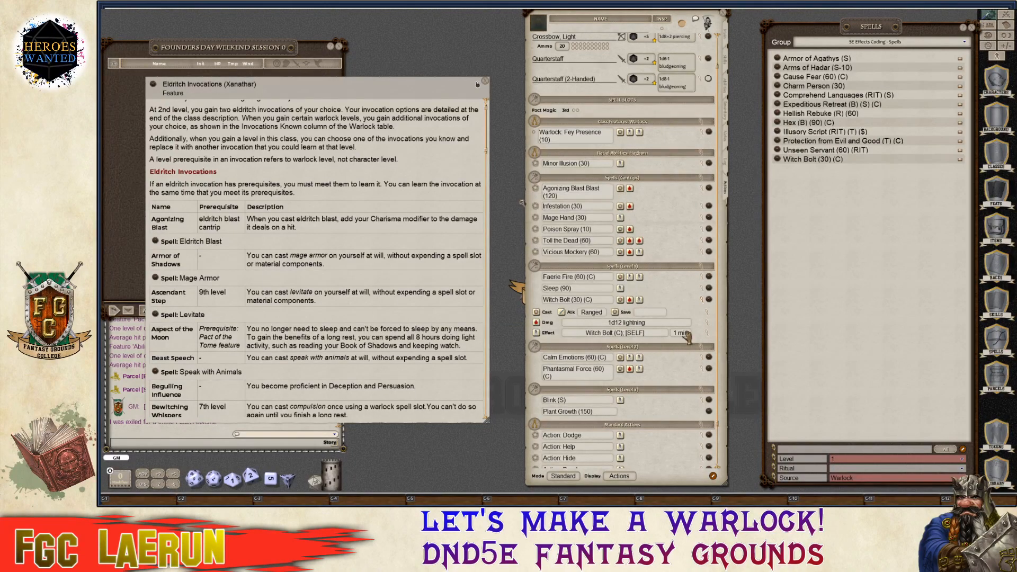
Add two d12 dice to Witch Bolt's damage so it deals 3d12 lightning, and collapse the spell's details.
{"action": "left_click", "coordinate": [709, 322]}
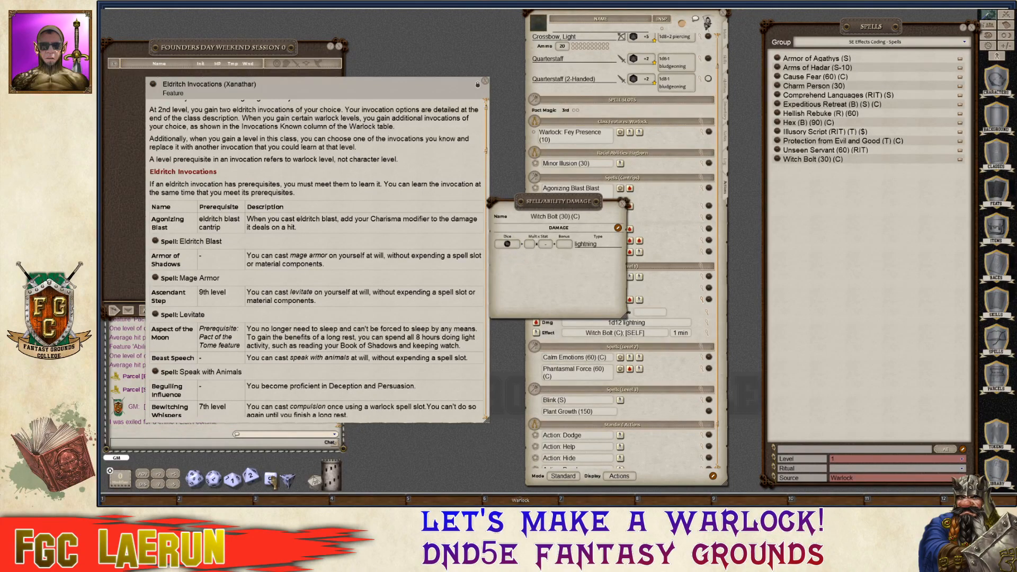
{"action": "left_click_drag", "start_coordinate": [213, 479], "coordinate": [507, 245]}
{"action": "left_click_drag", "start_coordinate": [214, 480], "coordinate": [514, 245]}
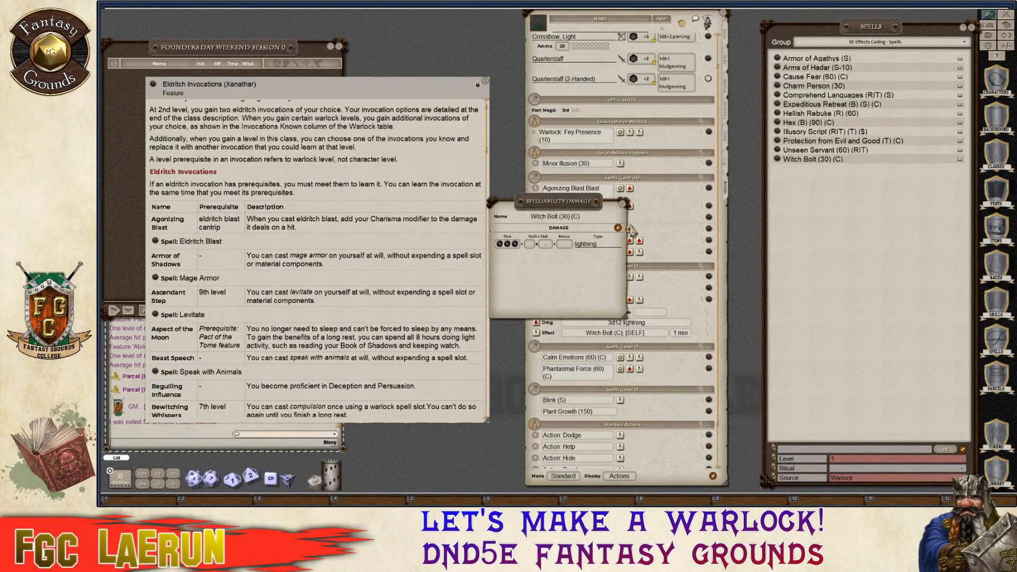
{"action": "left_click", "coordinate": [623, 203]}
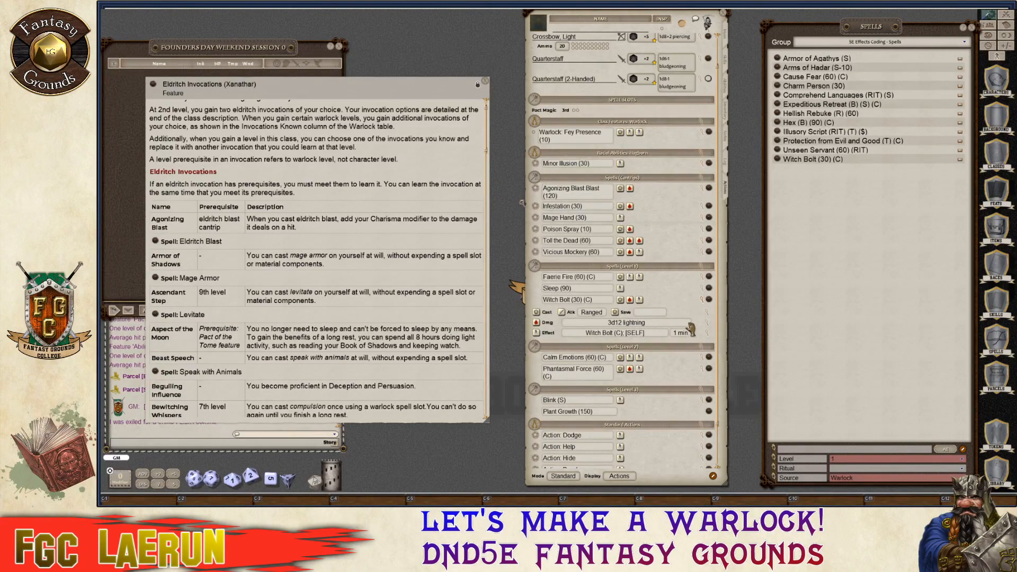
{"action": "key", "text": "ctrl"}
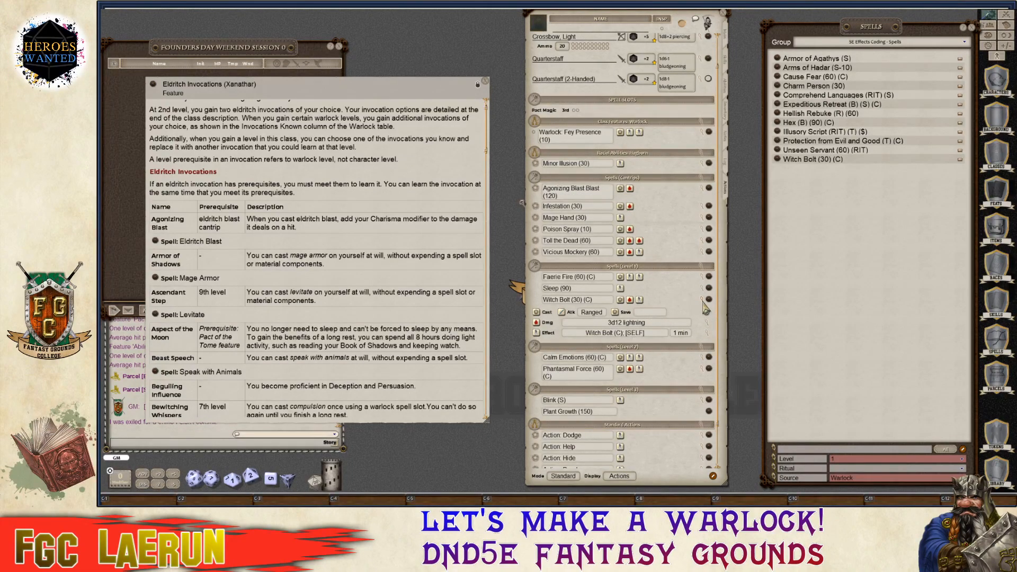
{"action": "left_click", "coordinate": [702, 300]}
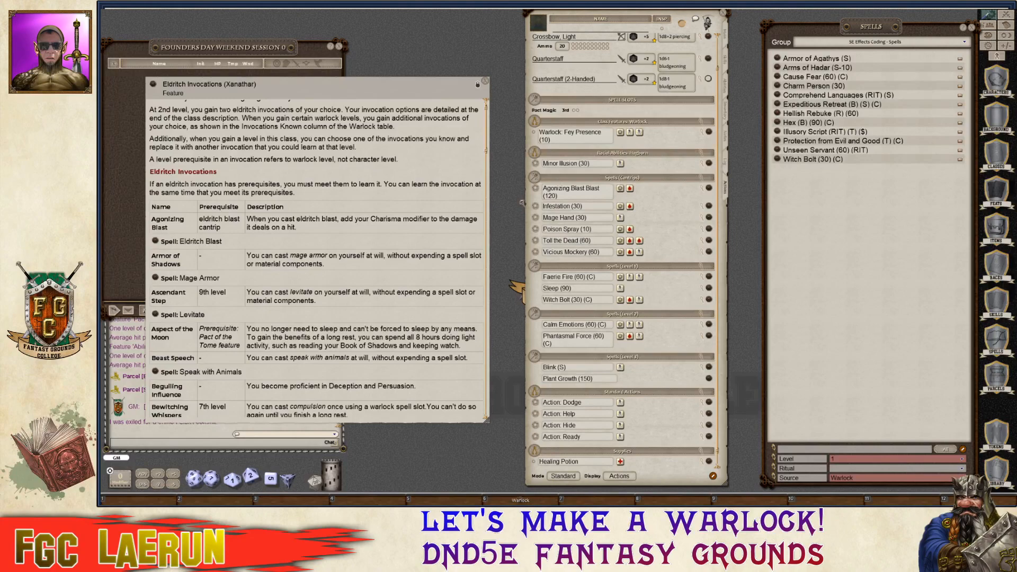
Search the Spells list for Mage Armor with the level and source filters cleared.
{"action": "scroll", "coordinate": [317, 249], "scroll_direction": "down", "scroll_amount": 1}
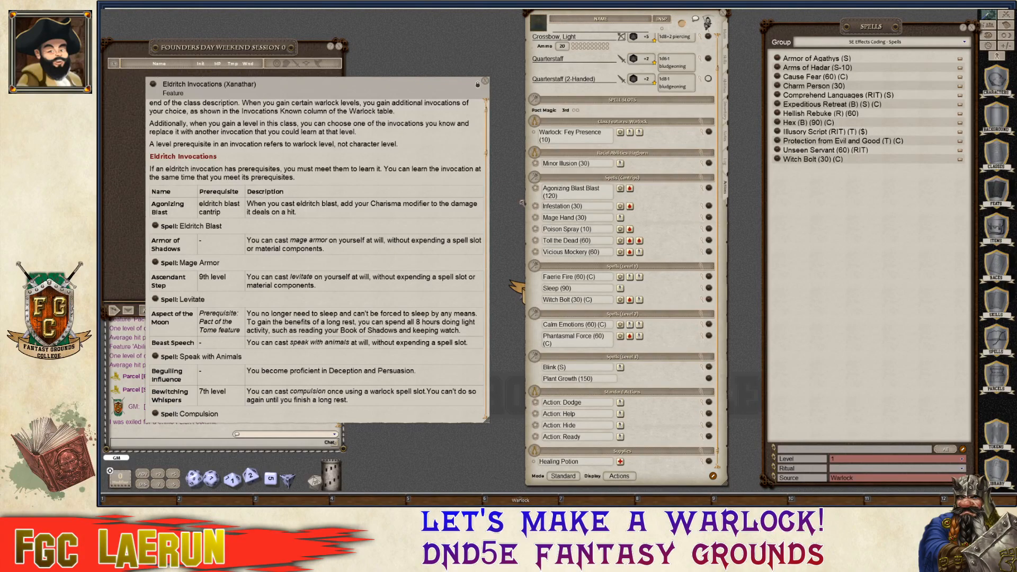
{"action": "type", "text": "M"}
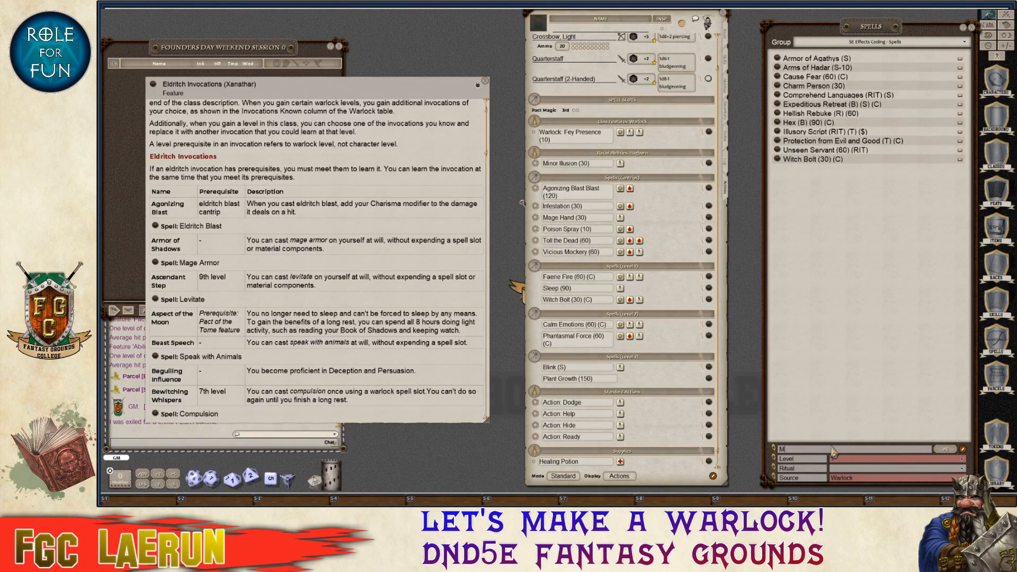
{"action": "type", "text": "age Armor"}
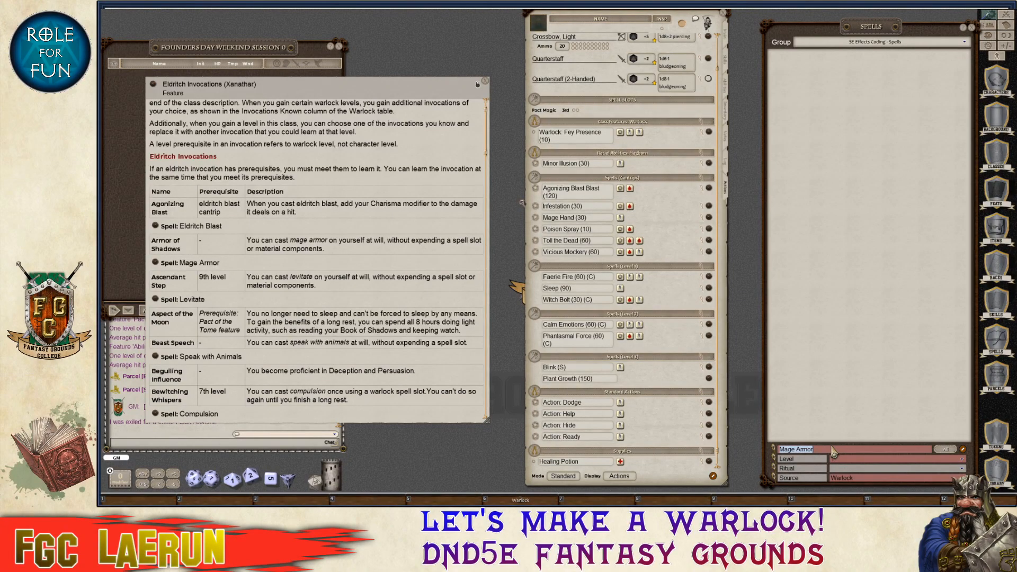
{"action": "left_click", "coordinate": [881, 459]}
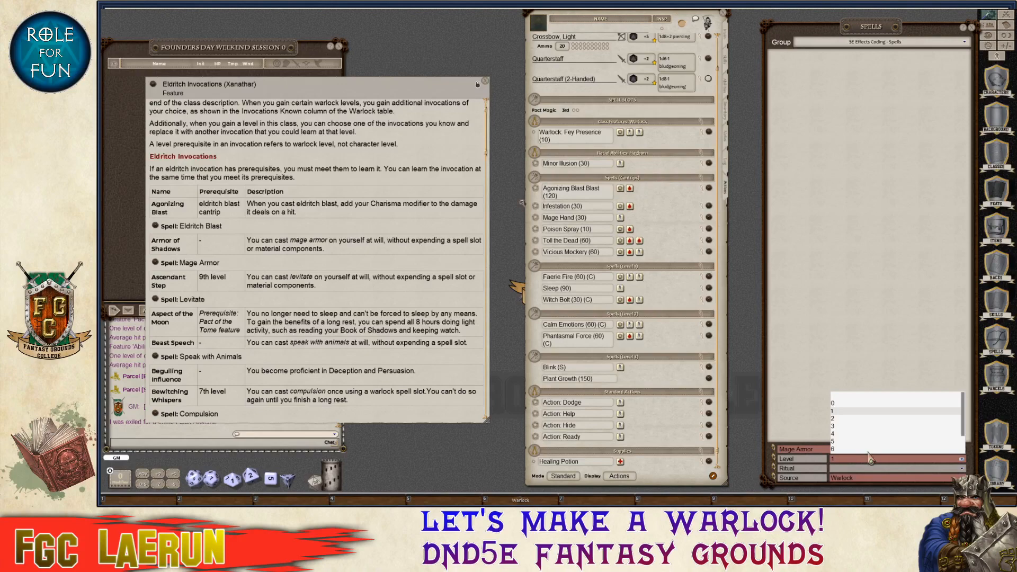
{"action": "left_click", "coordinate": [834, 403]}
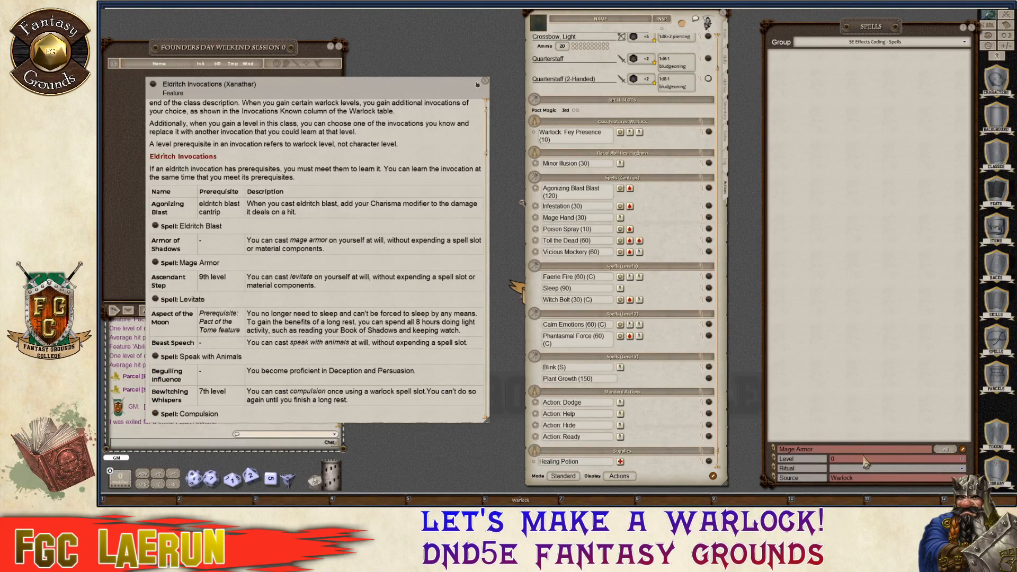
{"action": "left_click", "coordinate": [868, 460]}
{"action": "left_click", "coordinate": [835, 397]}
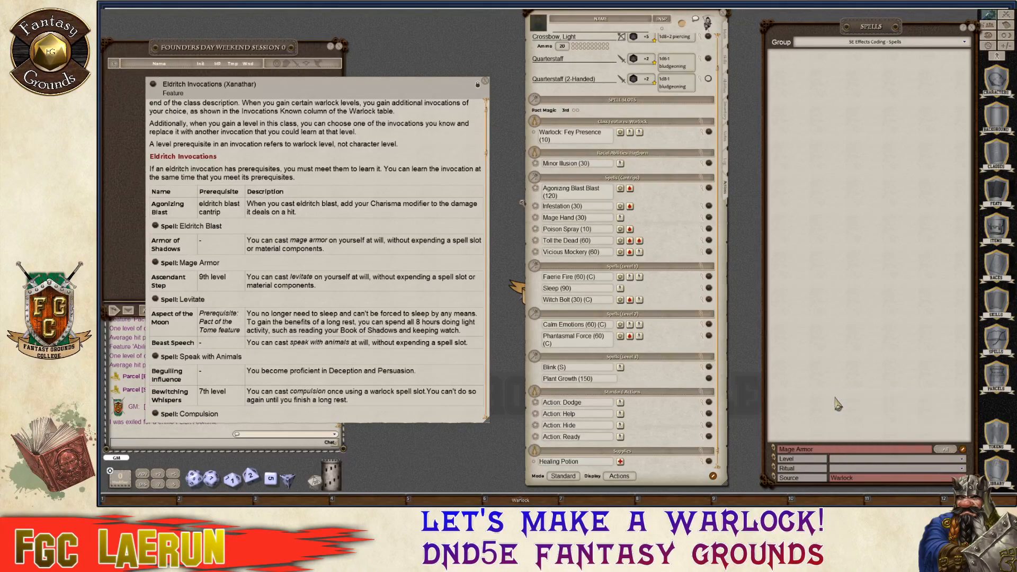
{"action": "left_click", "coordinate": [880, 479]}
{"action": "scroll", "coordinate": [859, 433], "scroll_direction": "up", "scroll_amount": 5}
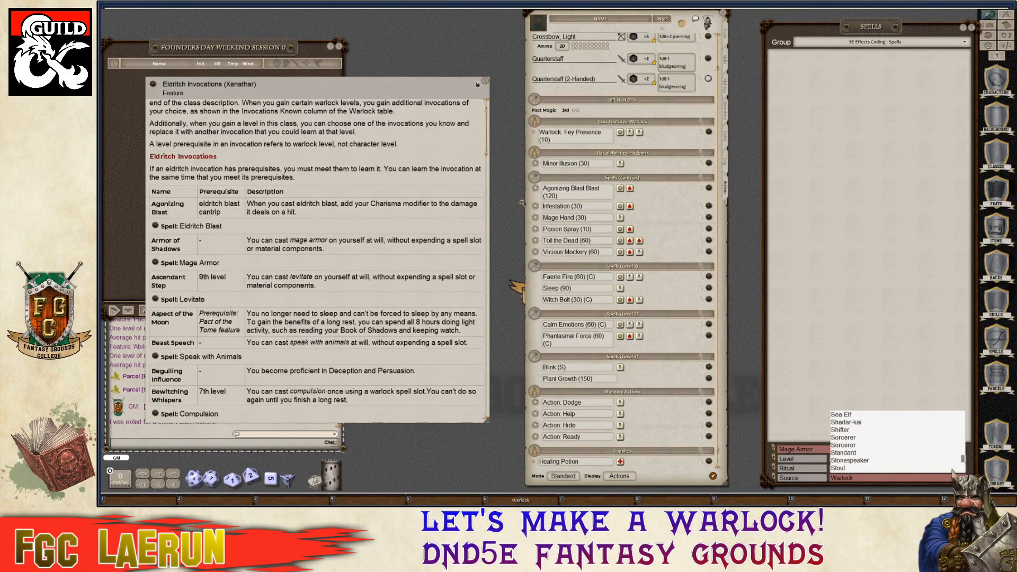
{"action": "scroll", "coordinate": [952, 472], "scroll_direction": "up", "scroll_amount": 10}
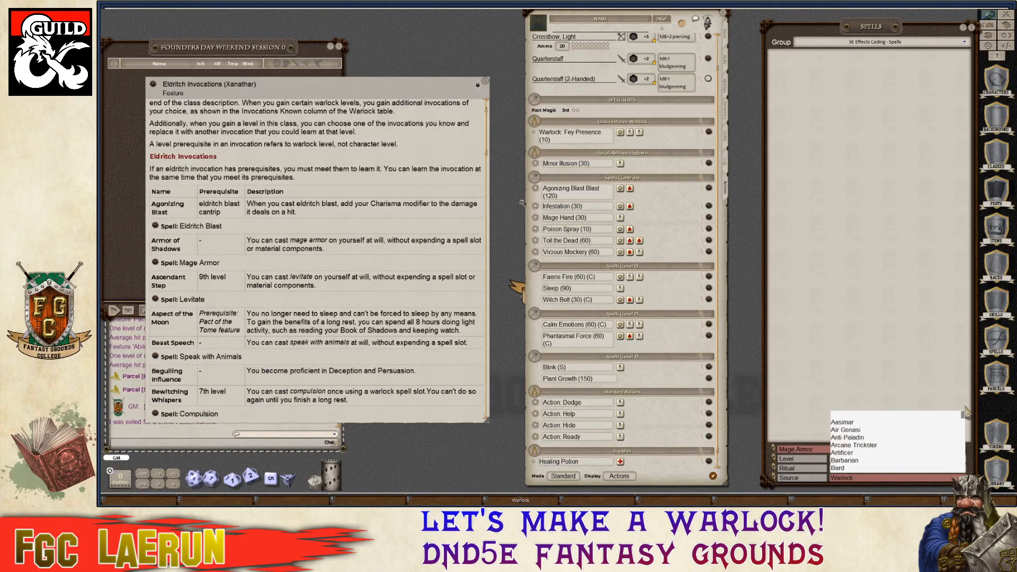
{"action": "left_click", "coordinate": [848, 416]}
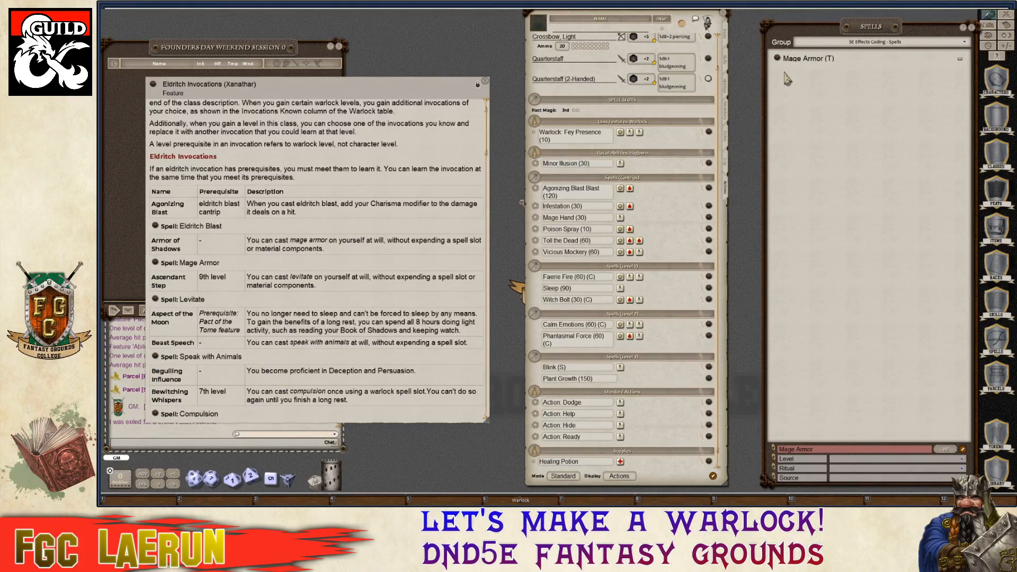
Add Mage Armor to the character sheet's level 1 spells and collapse its effect details.
{"action": "left_click_drag", "start_coordinate": [779, 61], "coordinate": [591, 123]}
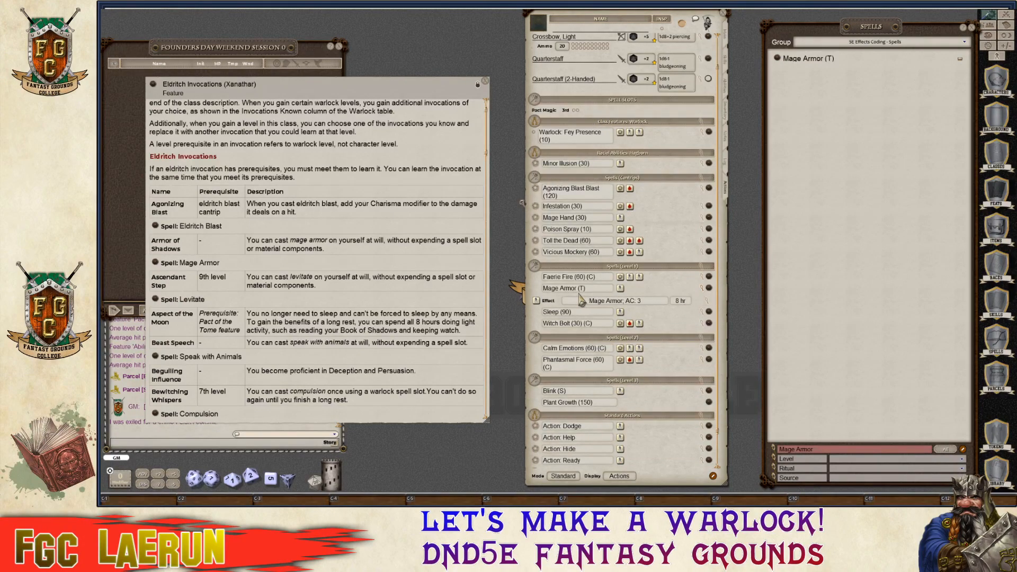
{"action": "key", "text": "ctrl"}
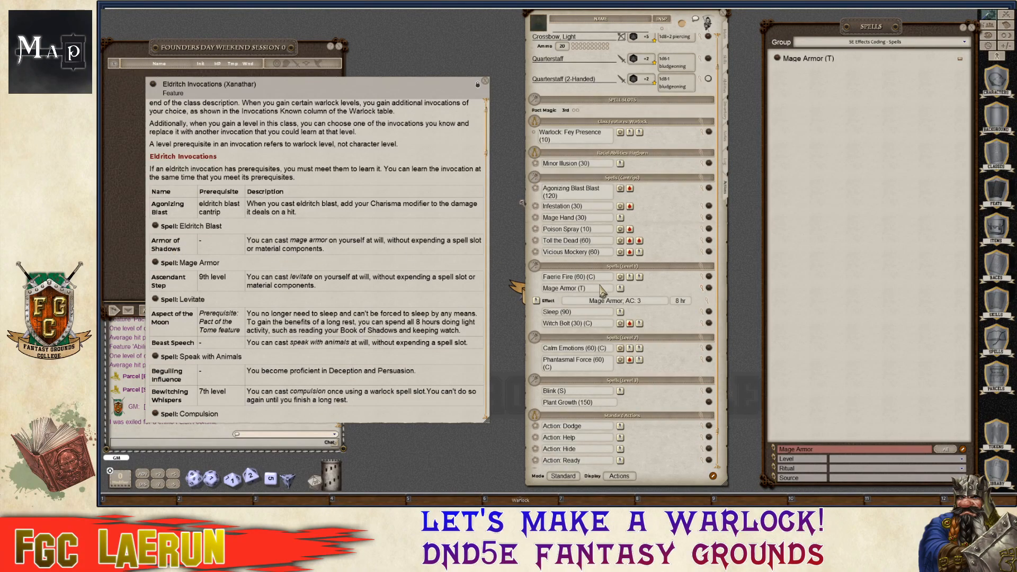
{"action": "left_click", "coordinate": [704, 295]}
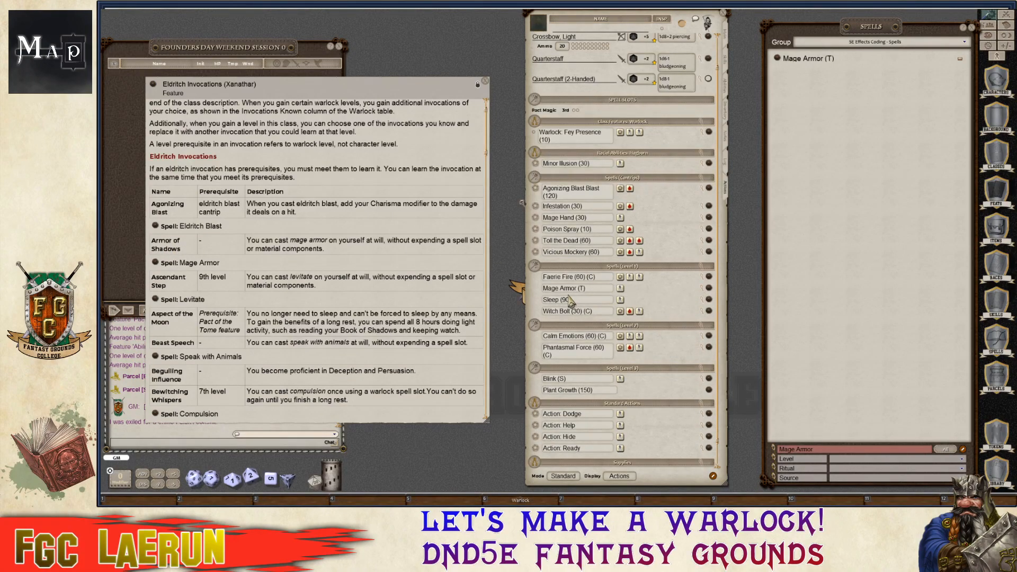
Rename the Mage Armor entry in the level 1 spells as "Armore of Shadows (T) (SL)".
{"action": "left_click_drag", "start_coordinate": [568, 290], "coordinate": [542, 291]}
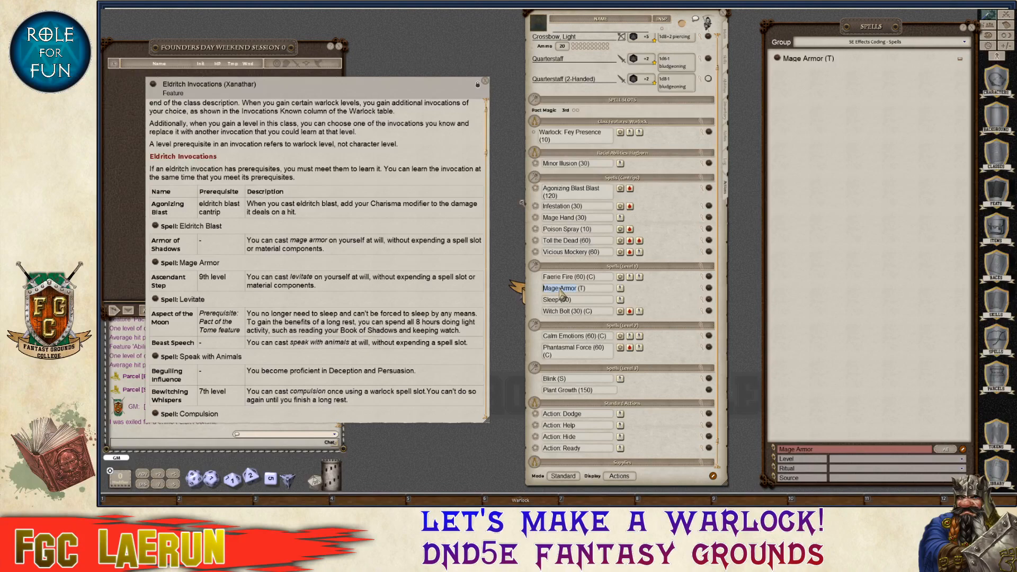
{"action": "type", "text": "Armore of Shadows"}
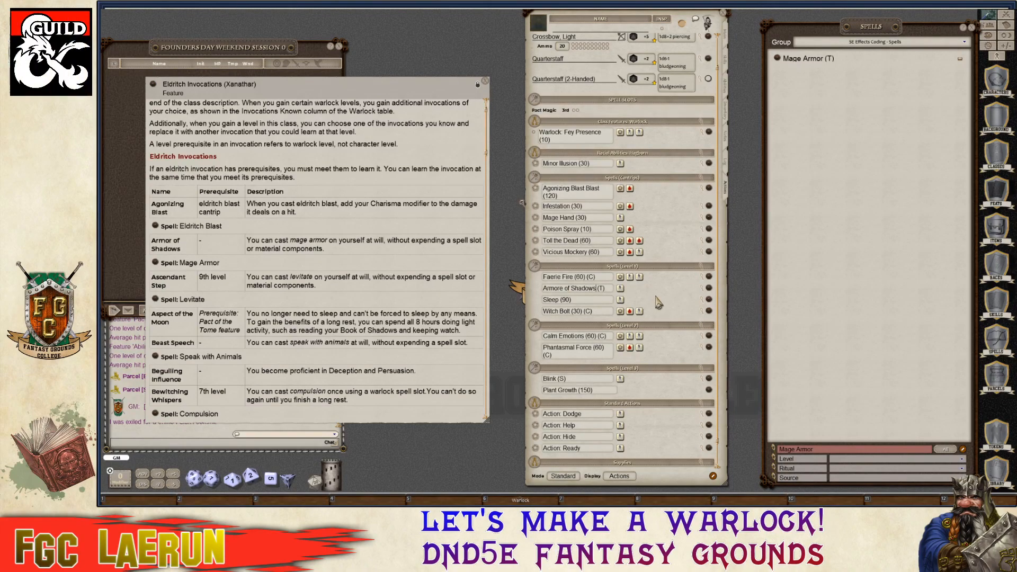
{"action": "key", "text": "ctrl"}
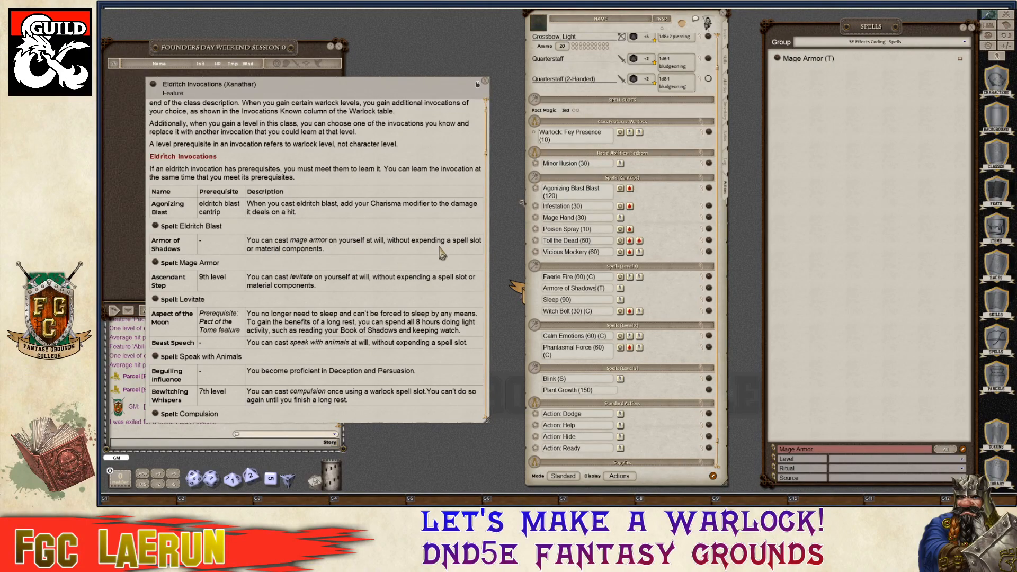
{"action": "key", "text": "Right"}
{"action": "key", "text": "Right"}
{"action": "key", "text": "Right"}
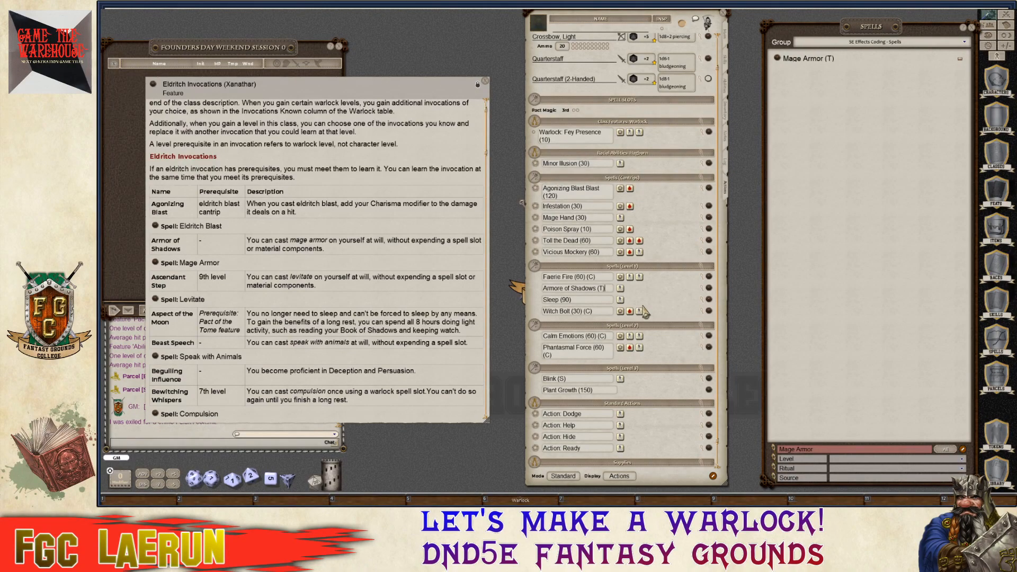
{"action": "type", "text": "(SL)"}
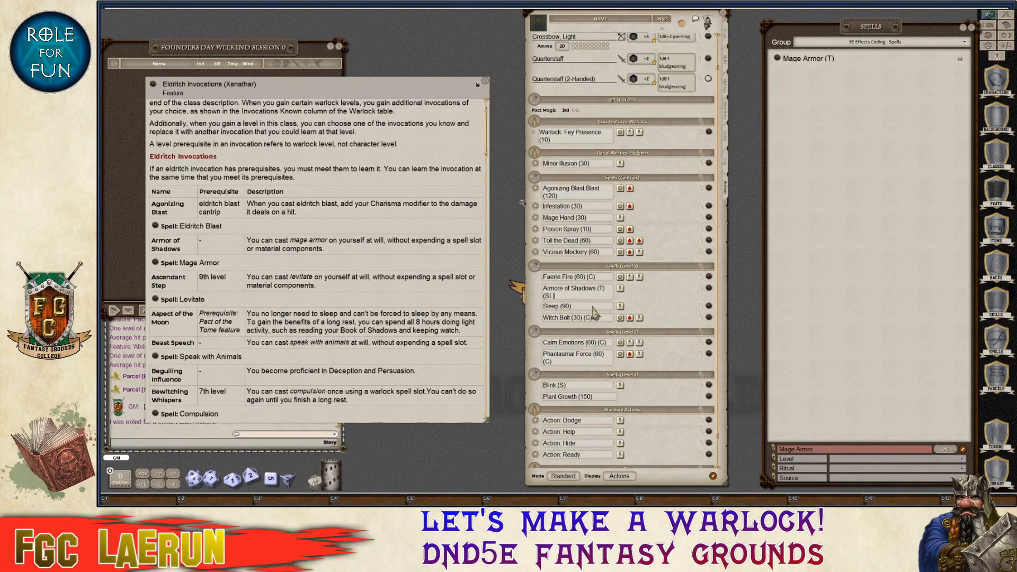
Read through the Eldritch Invocations (Xanathar) feature, checking each invocation's prerequisite and description from Agonizing Blast down to Misty Visions.
{"action": "scroll", "coordinate": [333, 270], "scroll_direction": "down", "scroll_amount": 1}
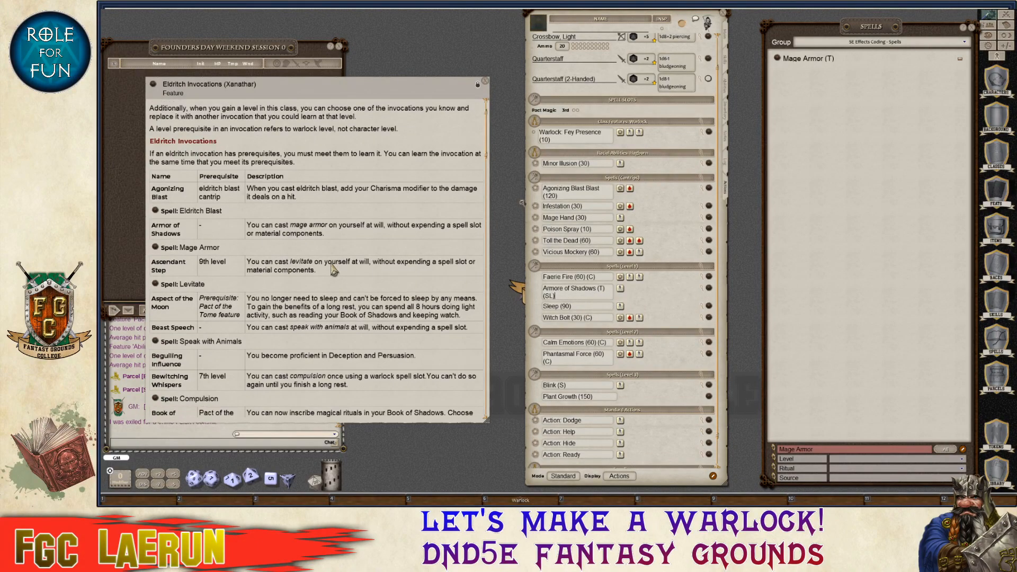
{"action": "scroll", "coordinate": [334, 271], "scroll_direction": "down", "scroll_amount": 3}
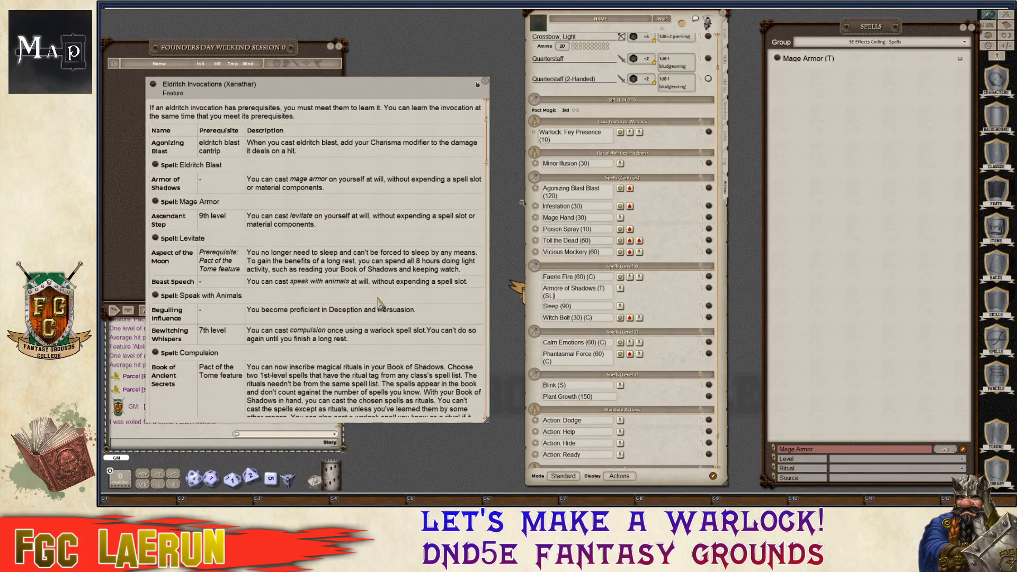
{"action": "scroll", "coordinate": [340, 311], "scroll_direction": "down", "scroll_amount": 3}
{"action": "scroll", "coordinate": [232, 273], "scroll_direction": "down", "scroll_amount": 10}
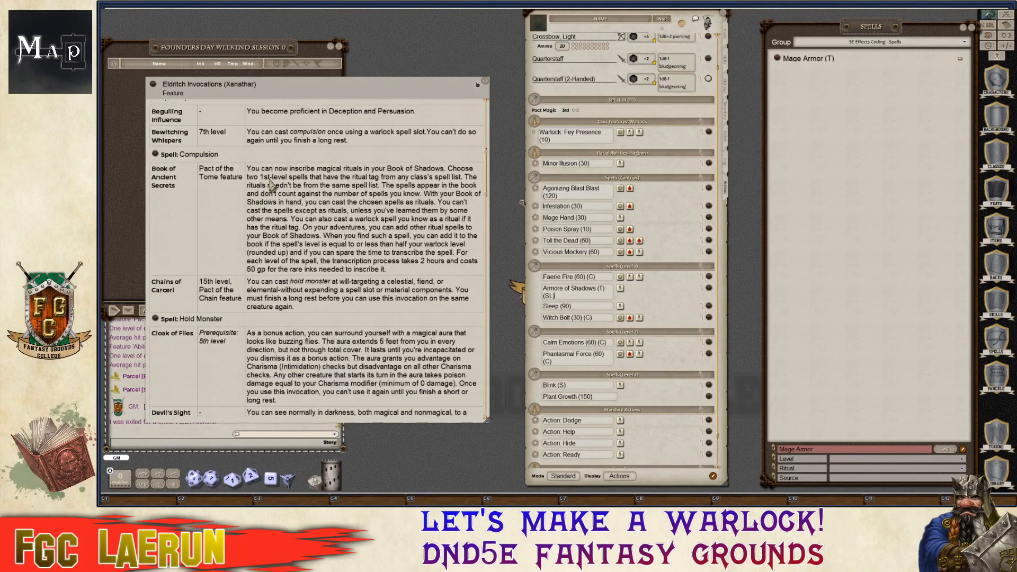
{"action": "key", "text": "ctrl"}
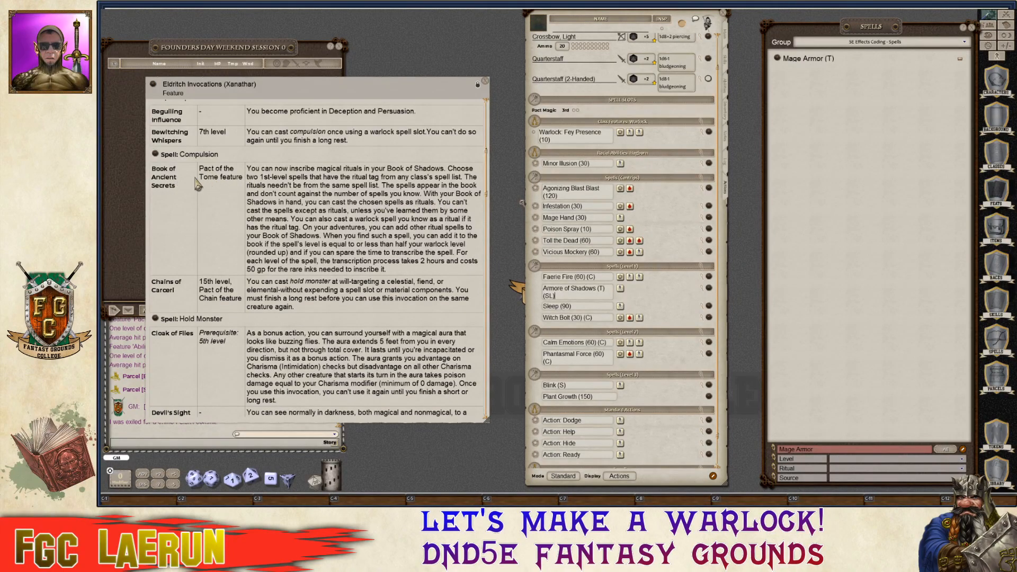
{"action": "scroll", "coordinate": [214, 212], "scroll_direction": "down", "scroll_amount": 2}
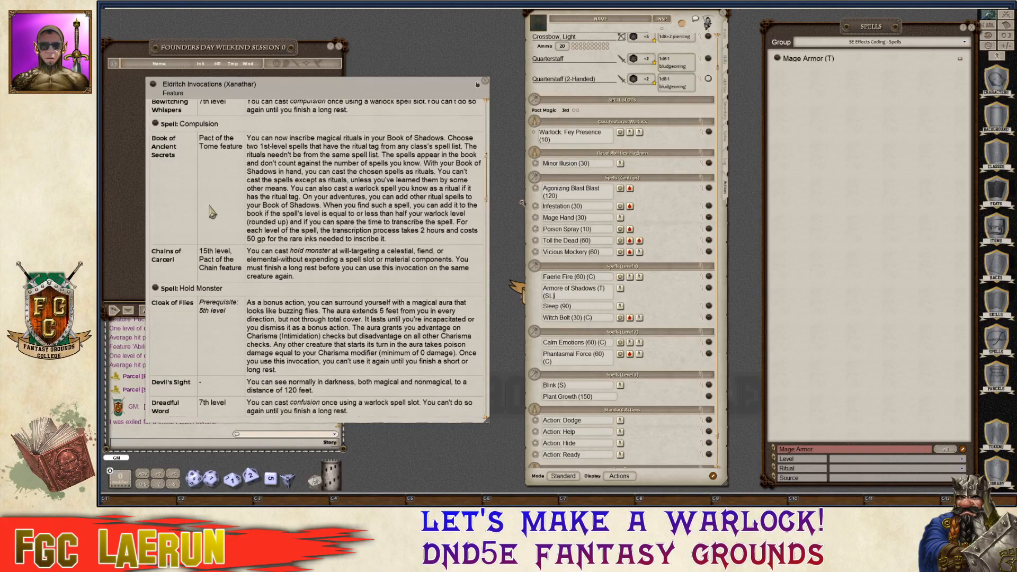
{"action": "scroll", "coordinate": [189, 161], "scroll_direction": "down", "scroll_amount": 4}
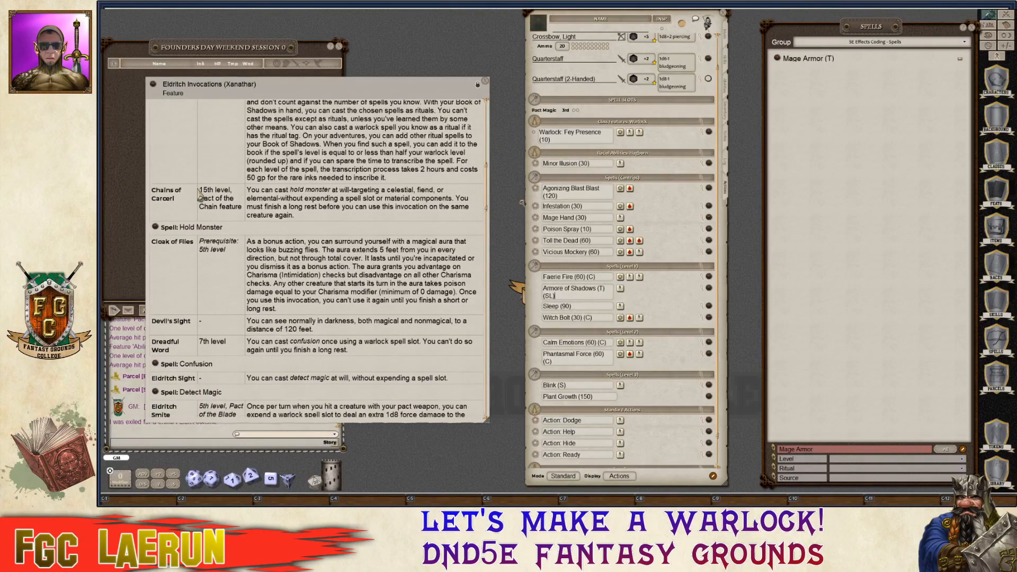
{"action": "scroll", "coordinate": [233, 253], "scroll_direction": "down", "scroll_amount": 2}
{"action": "scroll", "coordinate": [233, 253], "scroll_direction": "down", "scroll_amount": 8}
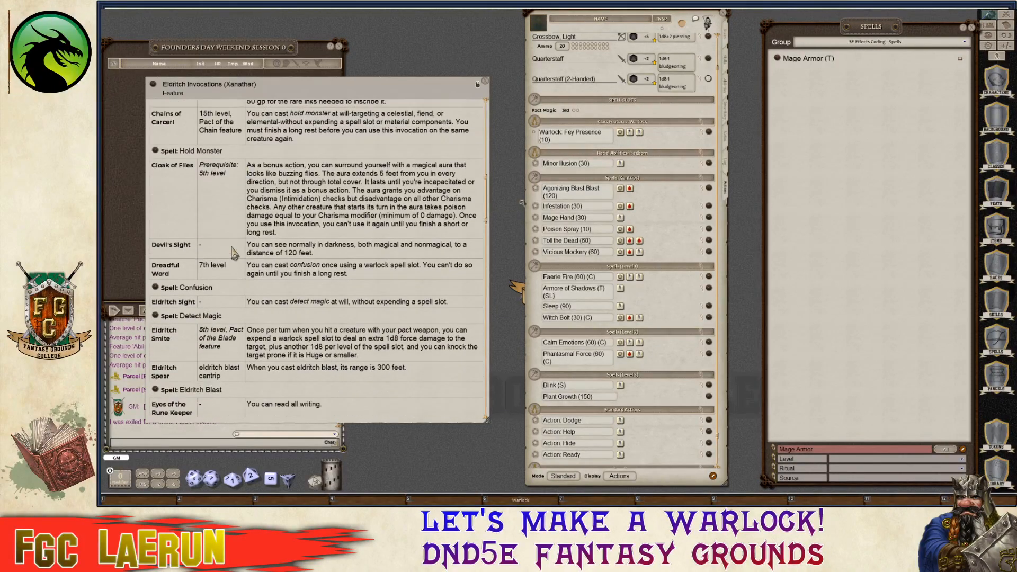
{"action": "scroll", "coordinate": [233, 253], "scroll_direction": "down", "scroll_amount": 3}
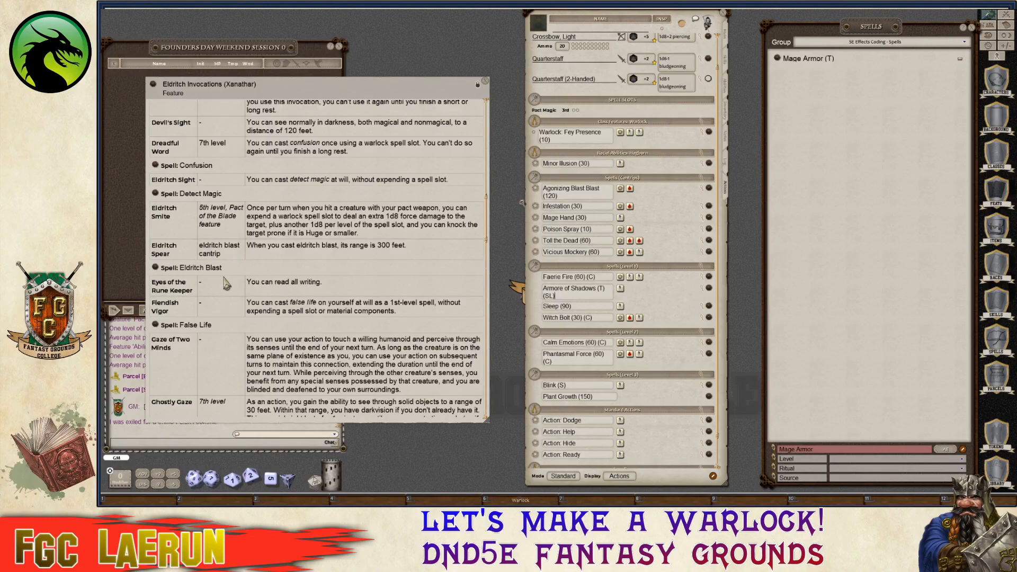
{"action": "scroll", "coordinate": [226, 284], "scroll_direction": "down", "scroll_amount": 3}
{"action": "scroll", "coordinate": [227, 273], "scroll_direction": "down", "scroll_amount": 1}
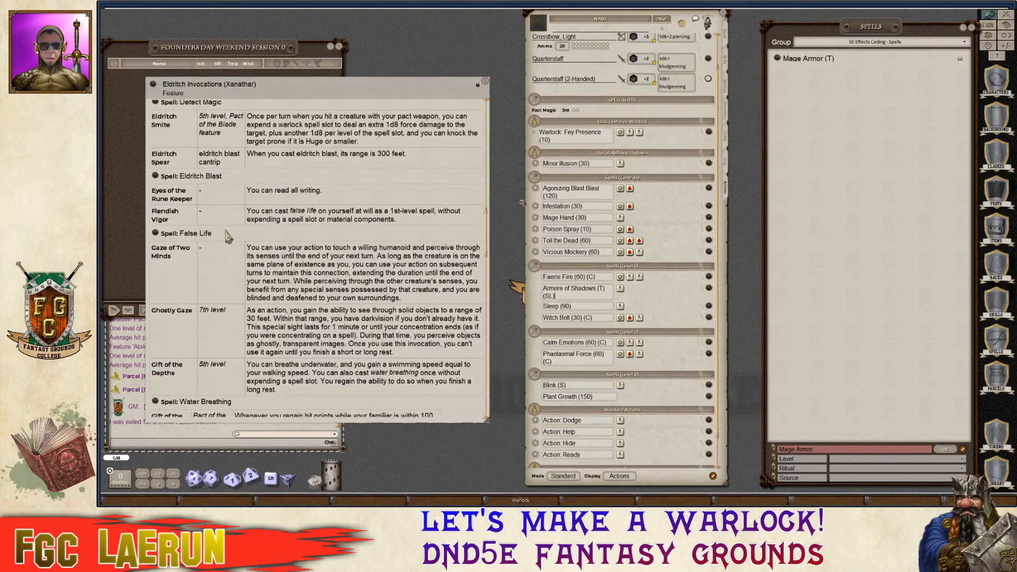
{"action": "scroll", "coordinate": [229, 232], "scroll_direction": "down", "scroll_amount": 1}
{"action": "scroll", "coordinate": [230, 231], "scroll_direction": "down", "scroll_amount": 1}
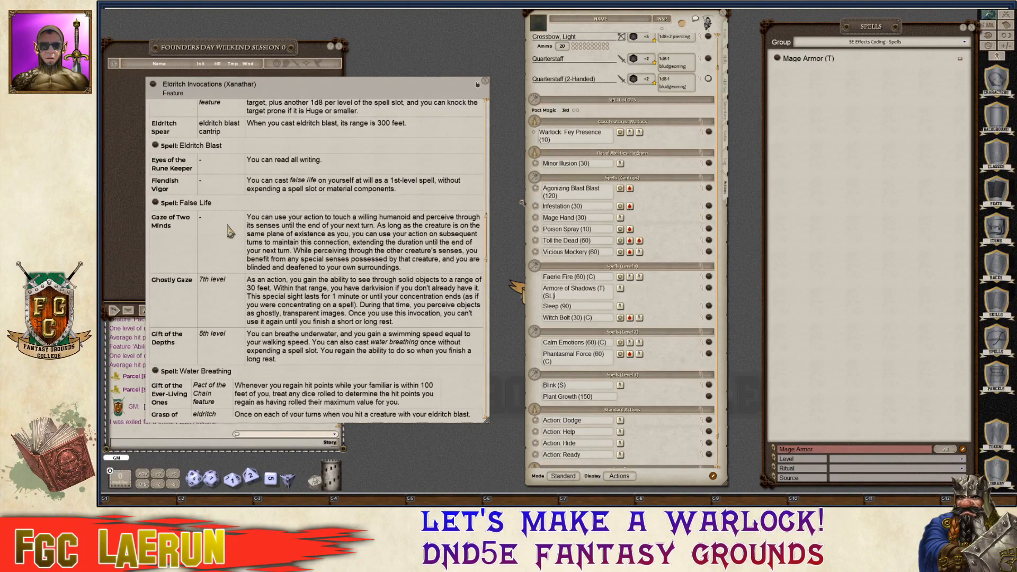
{"action": "scroll", "coordinate": [230, 231], "scroll_direction": "down", "scroll_amount": 5}
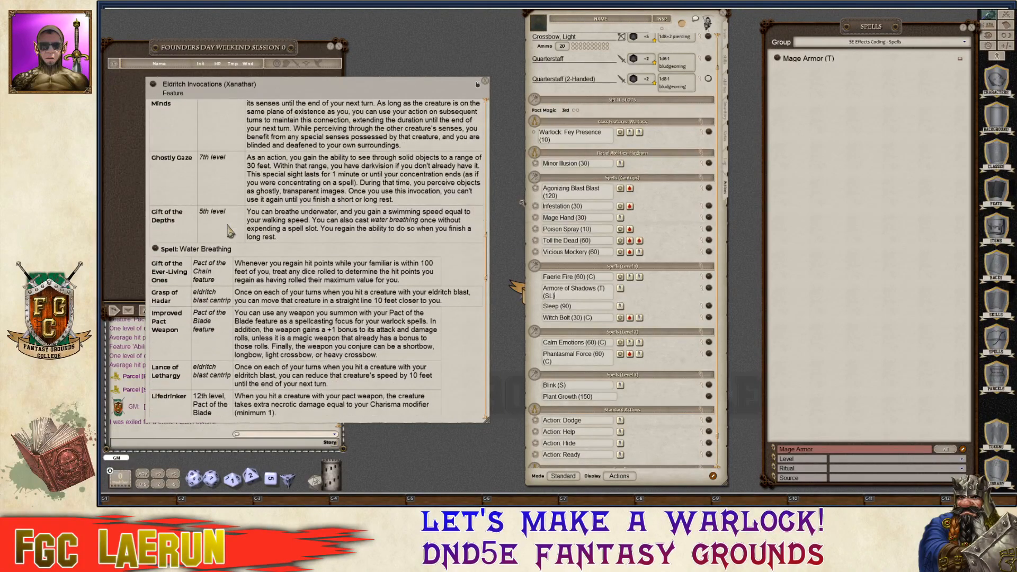
{"action": "scroll", "coordinate": [237, 233], "scroll_direction": "down", "scroll_amount": 4}
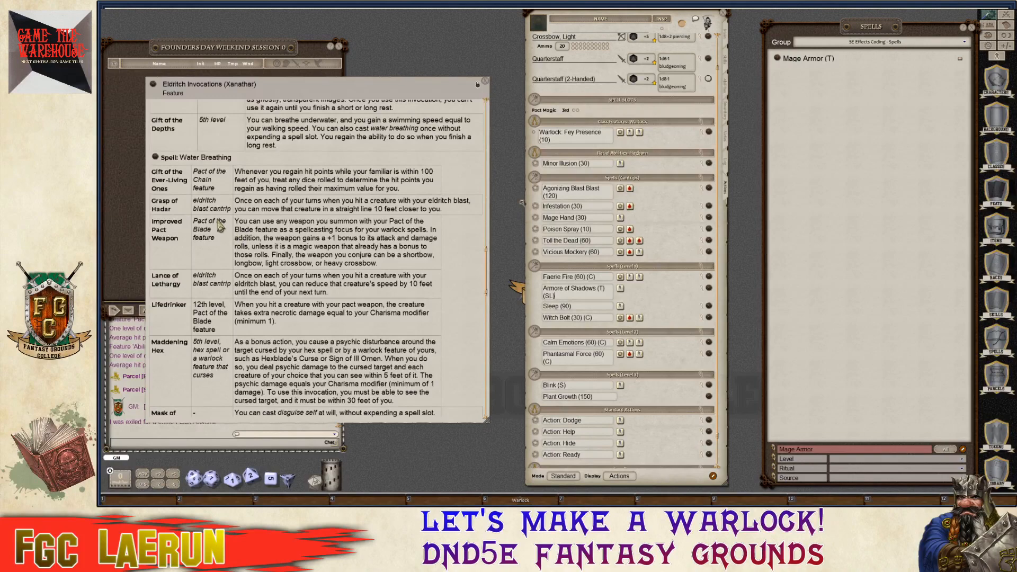
{"action": "scroll", "coordinate": [219, 230], "scroll_direction": "down", "scroll_amount": 1}
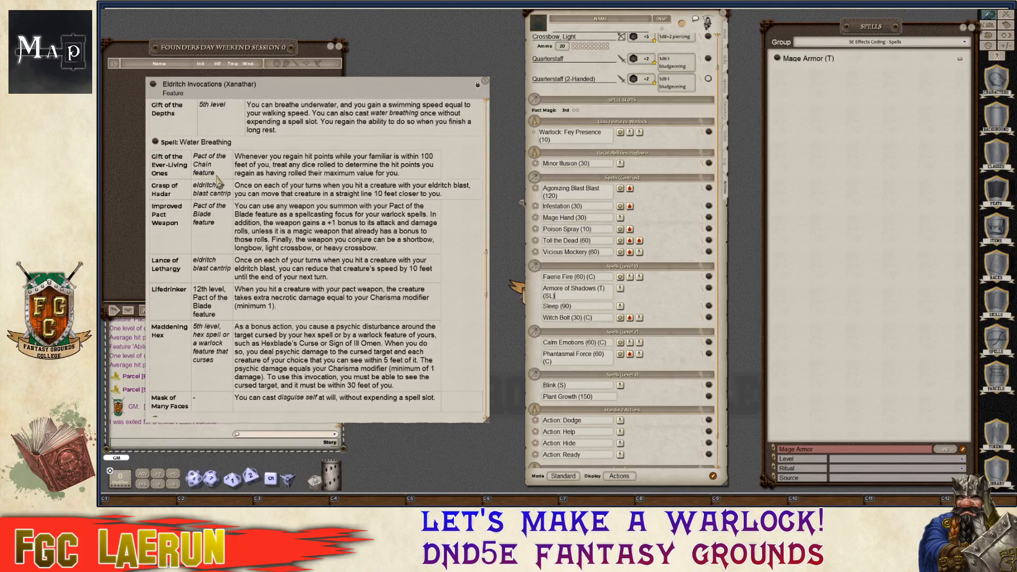
{"action": "scroll", "coordinate": [218, 183], "scroll_direction": "down", "scroll_amount": 5}
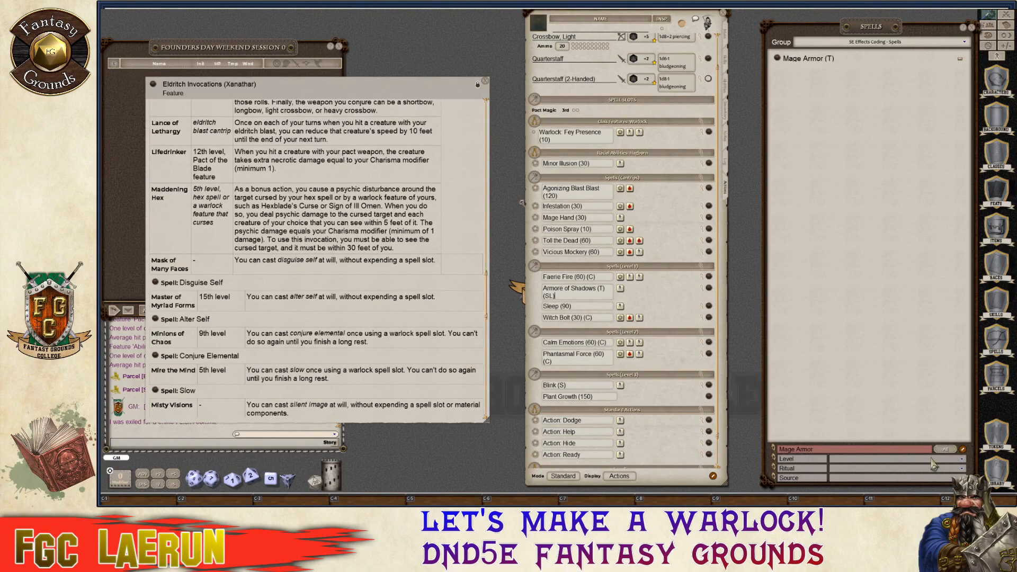
Search the Spells list for Hex, add it to the character sheet's level 1 spells and collapse its details.
{"action": "left_click", "coordinate": [879, 451]}
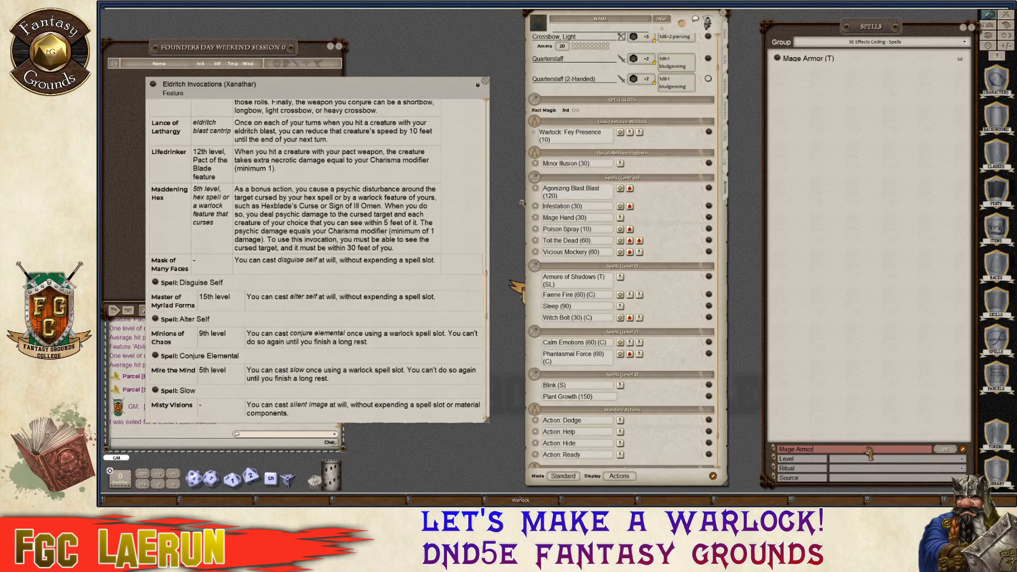
{"action": "key", "text": "BackSpace"}
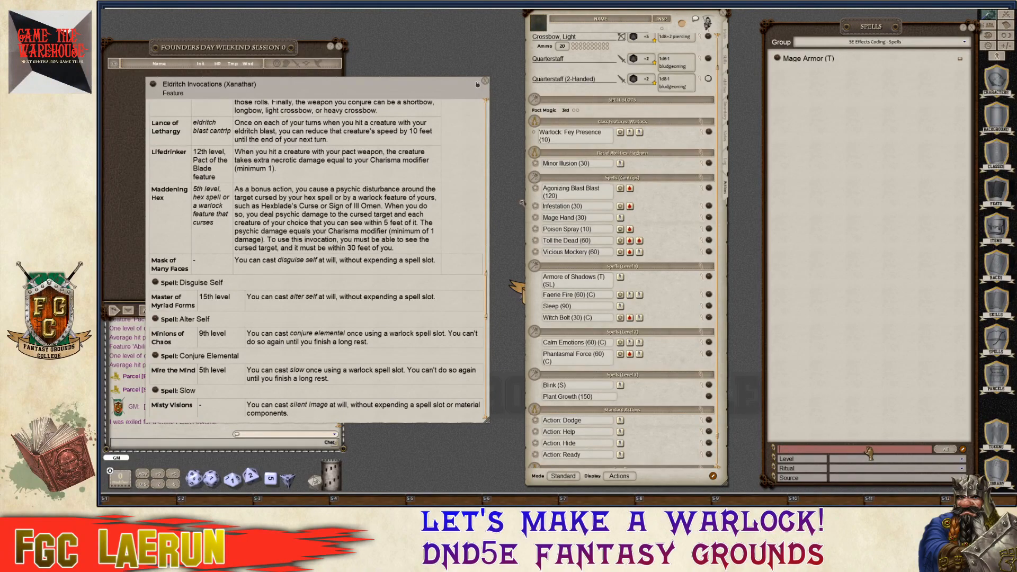
{"action": "type", "text": "Hex"}
{"action": "left_click_drag", "start_coordinate": [777, 61], "coordinate": [587, 112]}
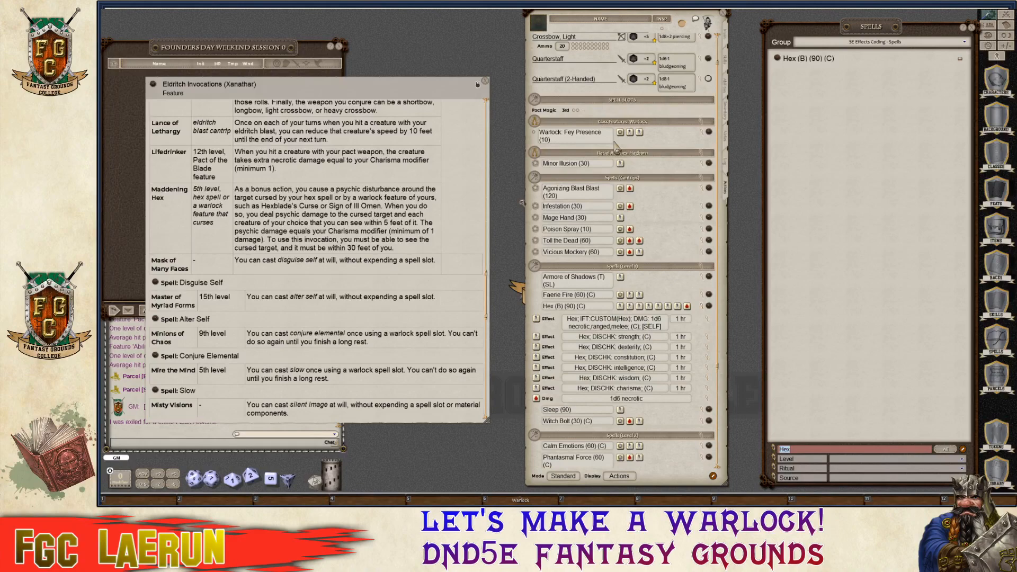
{"action": "left_click", "coordinate": [702, 308]}
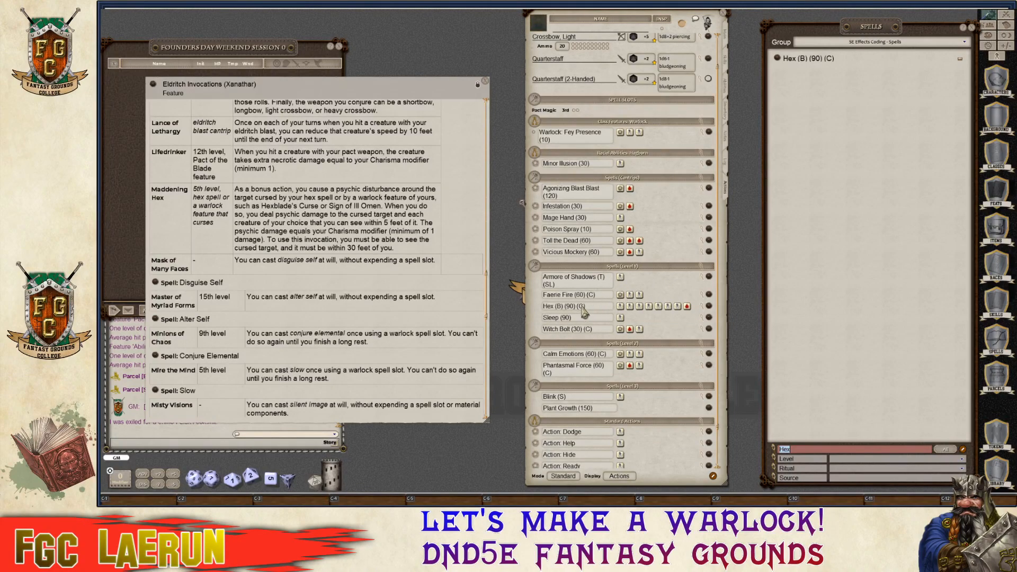
Filter the Spells list to level 2 and clear the Hex search text.
{"action": "key", "text": "ctrl"}
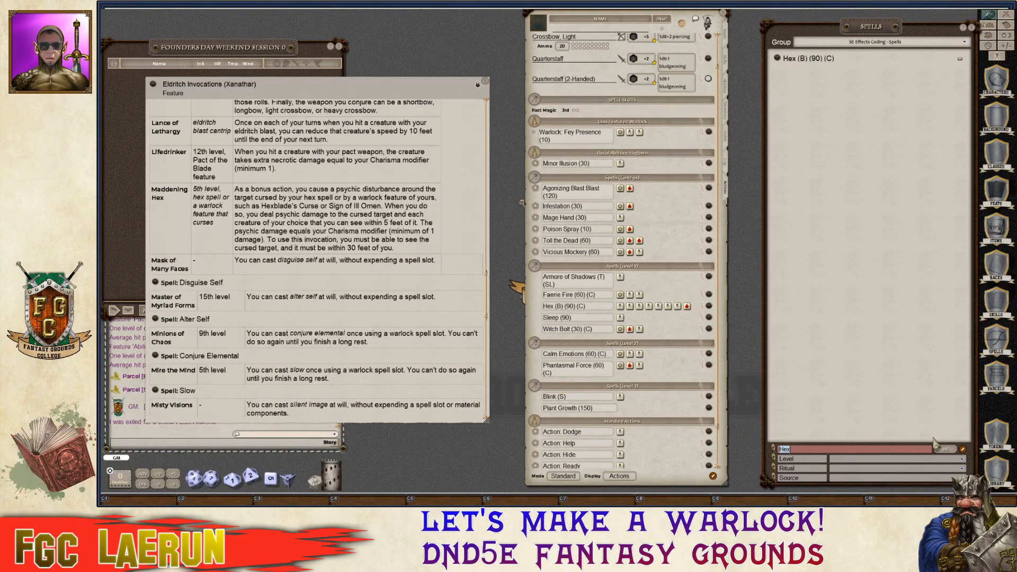
{"action": "left_click", "coordinate": [962, 460]}
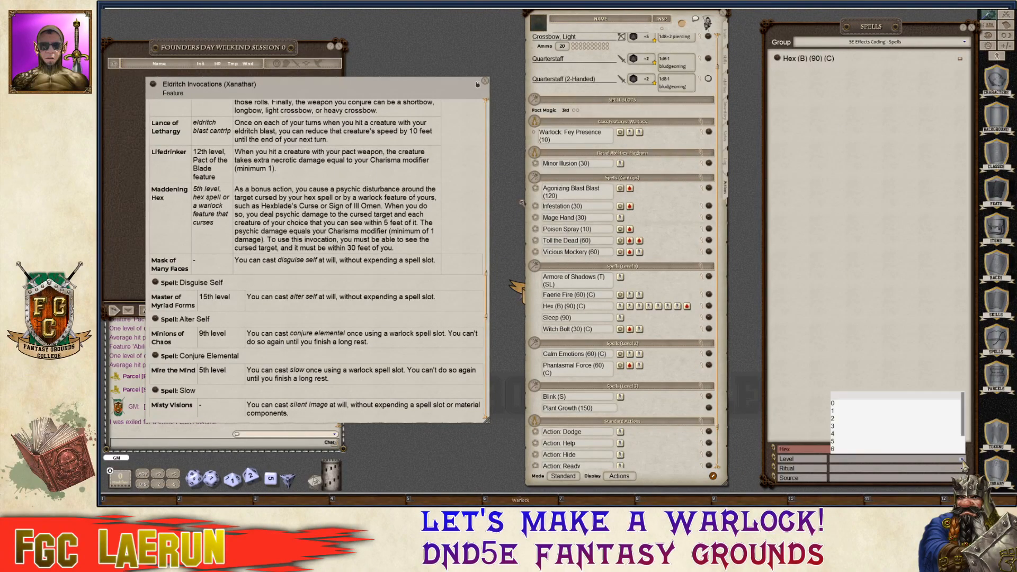
{"action": "left_click", "coordinate": [837, 423]}
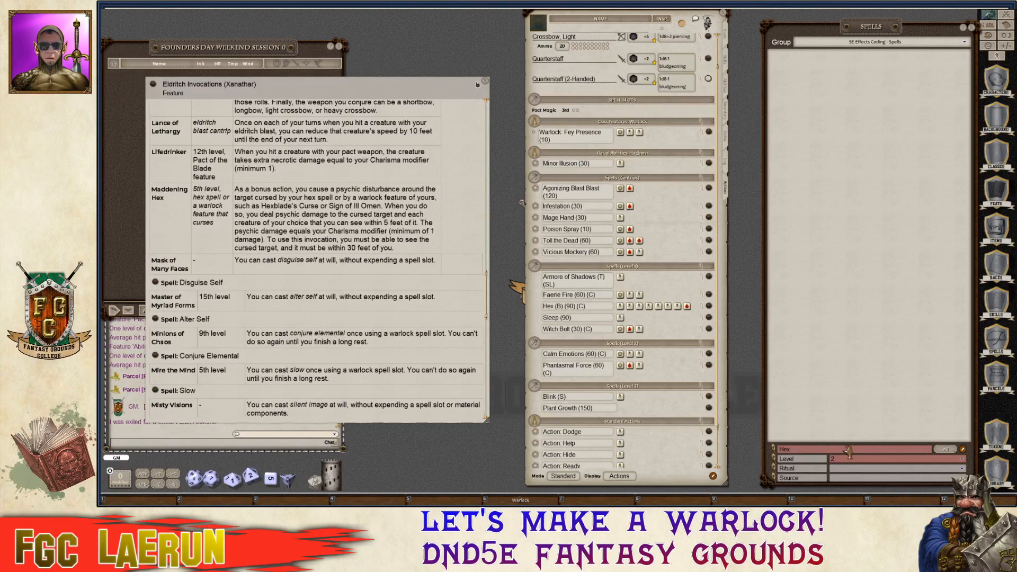
{"action": "left_click", "coordinate": [804, 450]}
{"action": "key", "text": "BackSpace"}
{"action": "key", "text": "BackSpace"}
{"action": "key", "text": "BackSpace"}
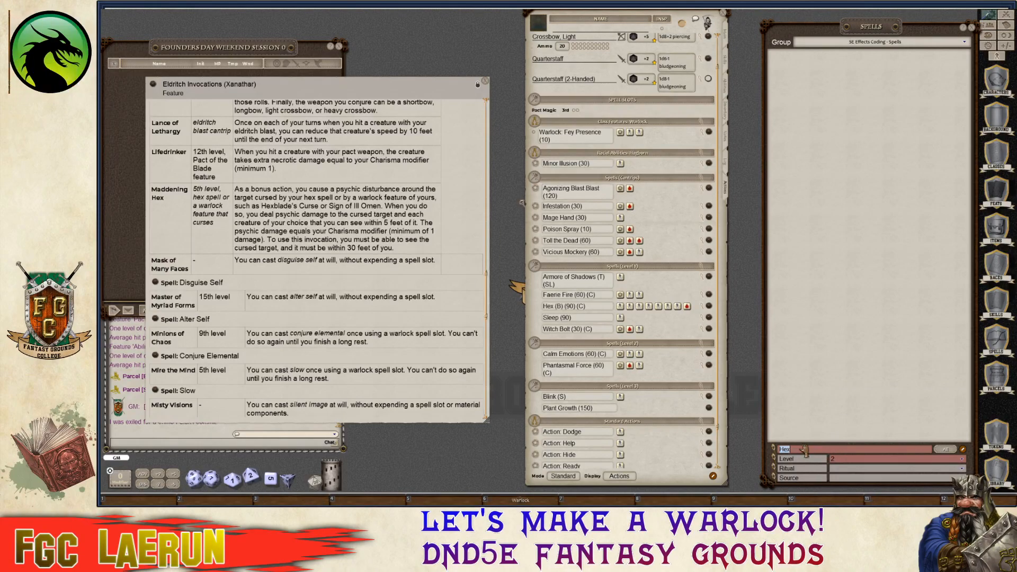
Move the Spells window next to the character sheet and filter the list to the Warlock source.
{"action": "left_click", "coordinate": [920, 468]}
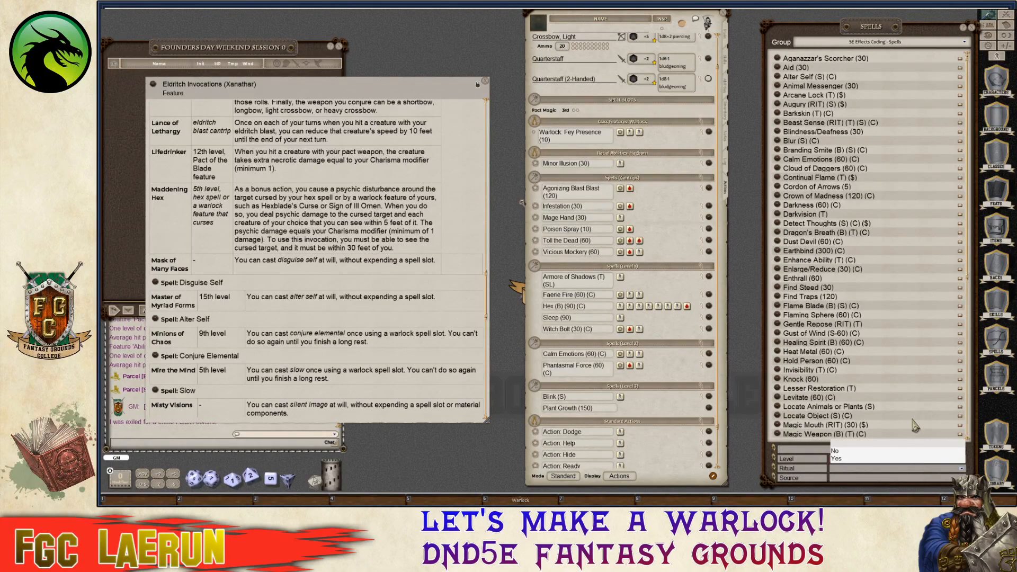
{"action": "left_click", "coordinate": [846, 479]}
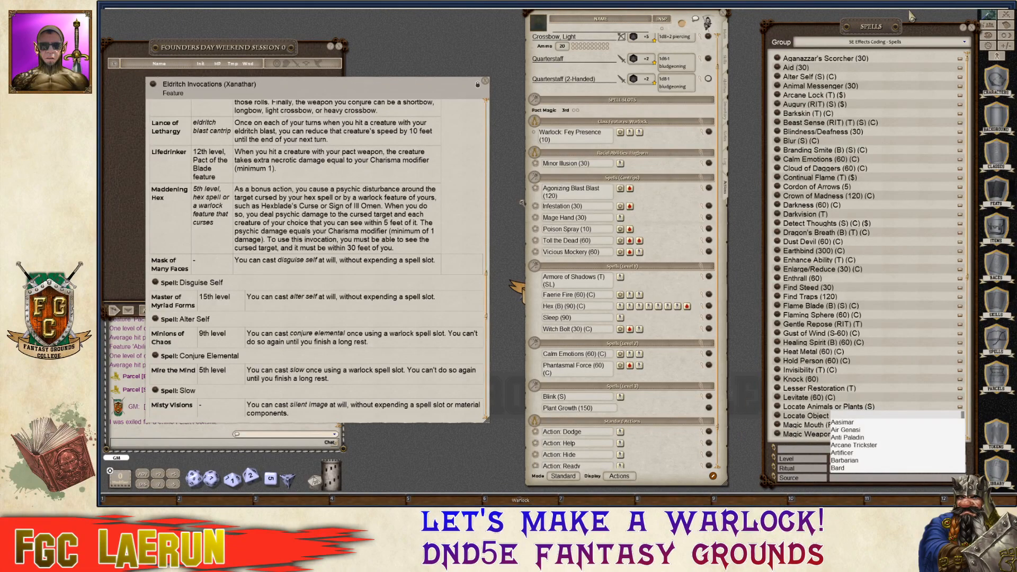
{"action": "left_click_drag", "start_coordinate": [903, 41], "coordinate": [859, 22]}
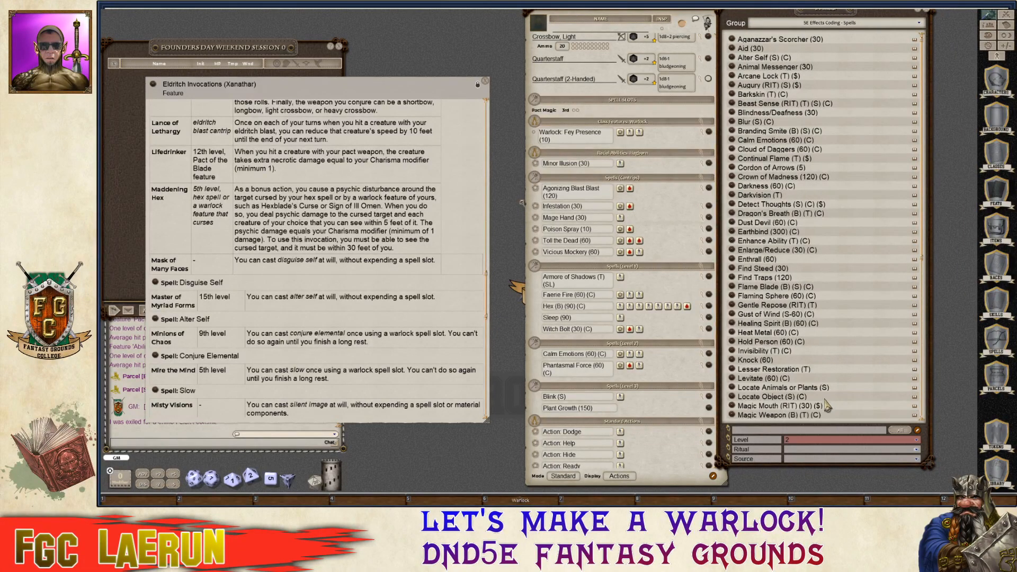
{"action": "key", "text": "ctrl"}
{"action": "left_click", "coordinate": [916, 460]}
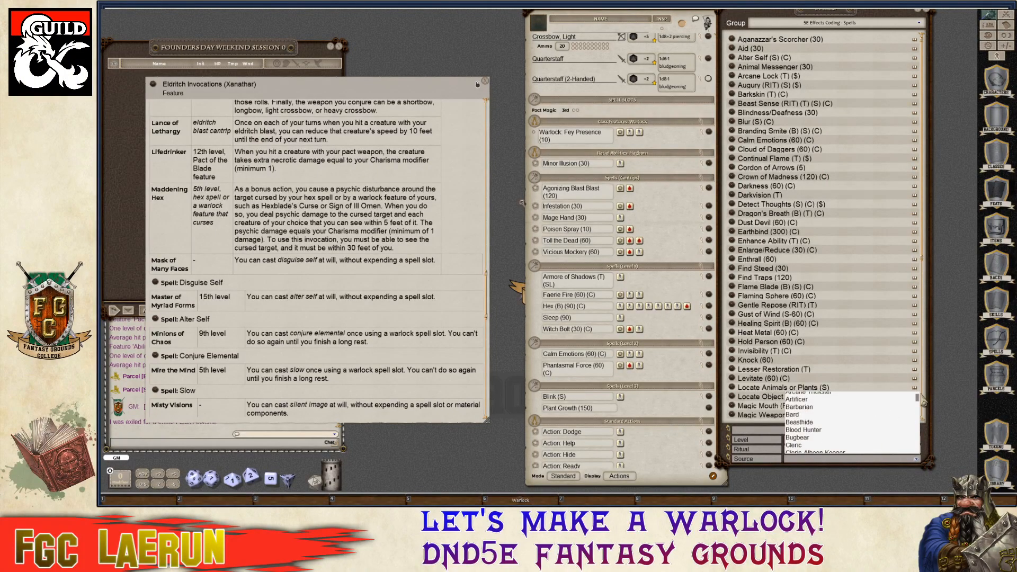
{"action": "scroll", "coordinate": [922, 419], "scroll_direction": "down", "scroll_amount": 10}
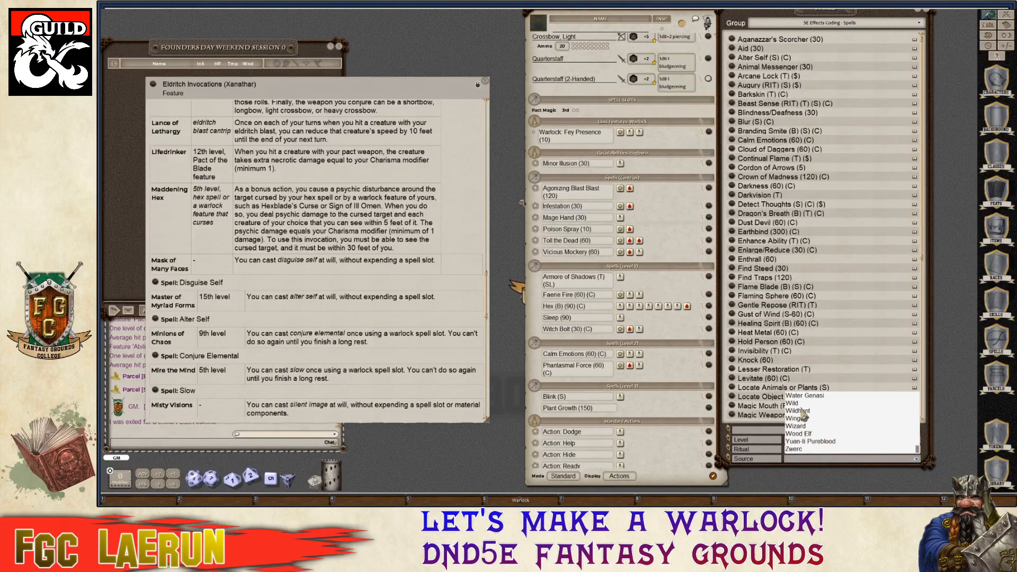
{"action": "scroll", "coordinate": [804, 413], "scroll_direction": "up", "scroll_amount": 1}
{"action": "scroll", "coordinate": [812, 406], "scroll_direction": "up", "scroll_amount": 3}
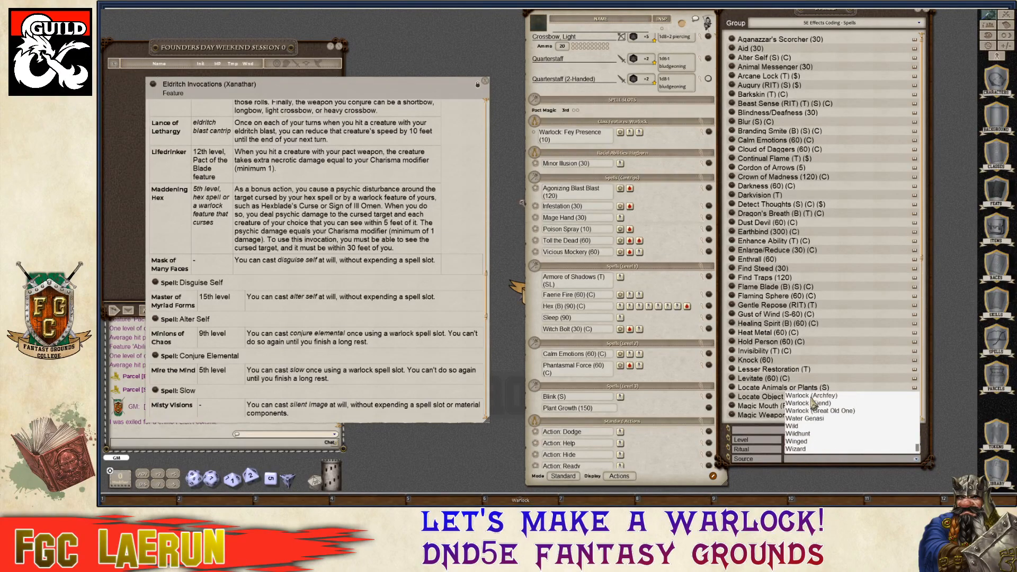
{"action": "left_click", "coordinate": [806, 401]}
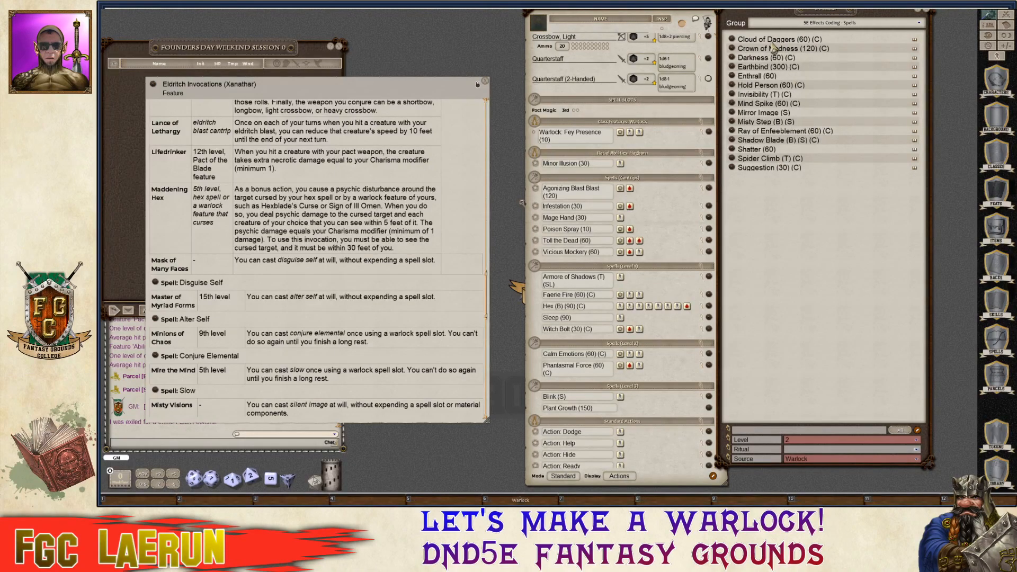
Add Ray of Enfeeblement and Hold Person to the character sheet's level 2 spells.
{"action": "key", "text": "ctrl"}
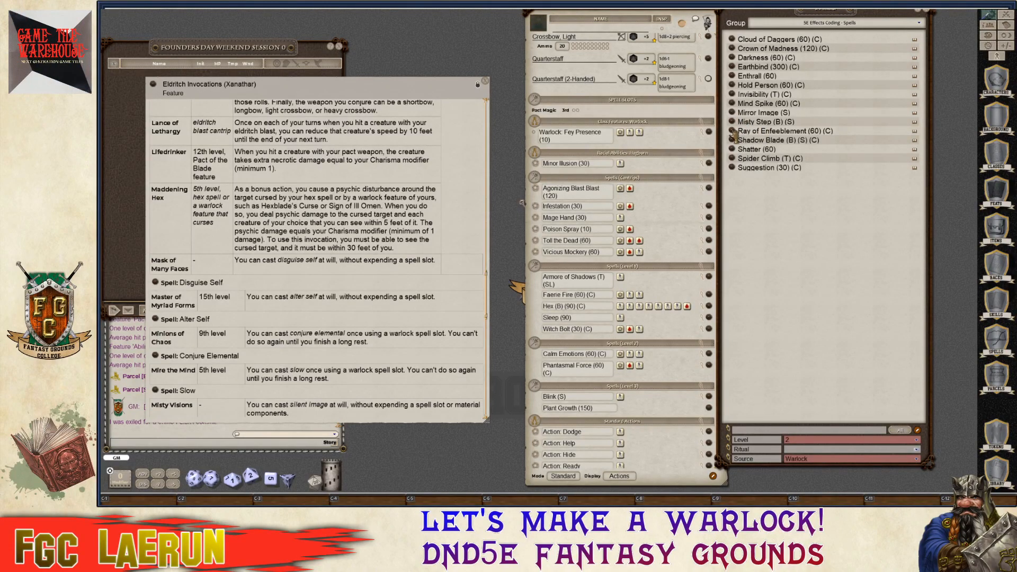
{"action": "left_click_drag", "start_coordinate": [734, 135], "coordinate": [590, 120]}
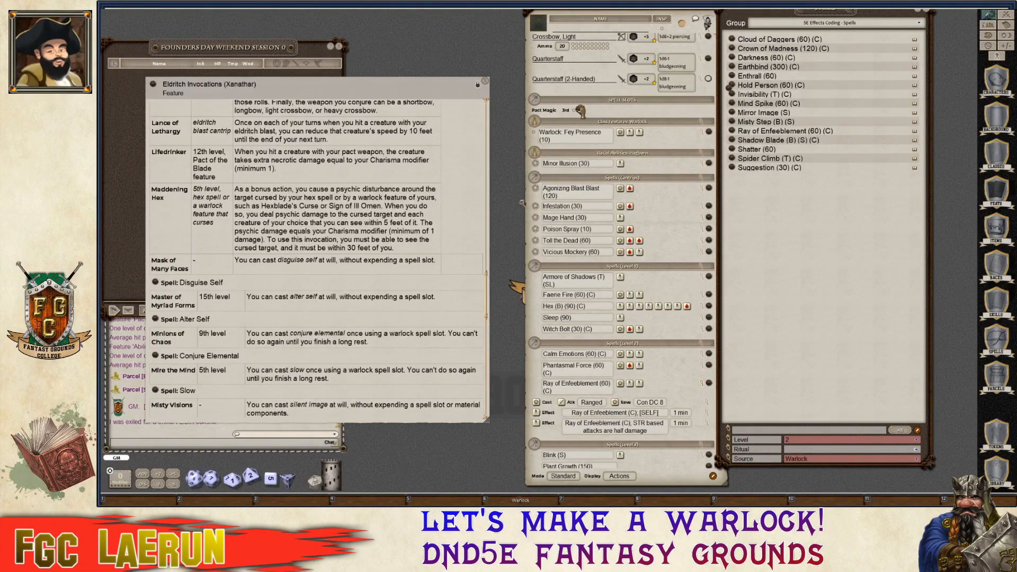
{"action": "left_click_drag", "start_coordinate": [580, 114], "coordinate": [582, 118]}
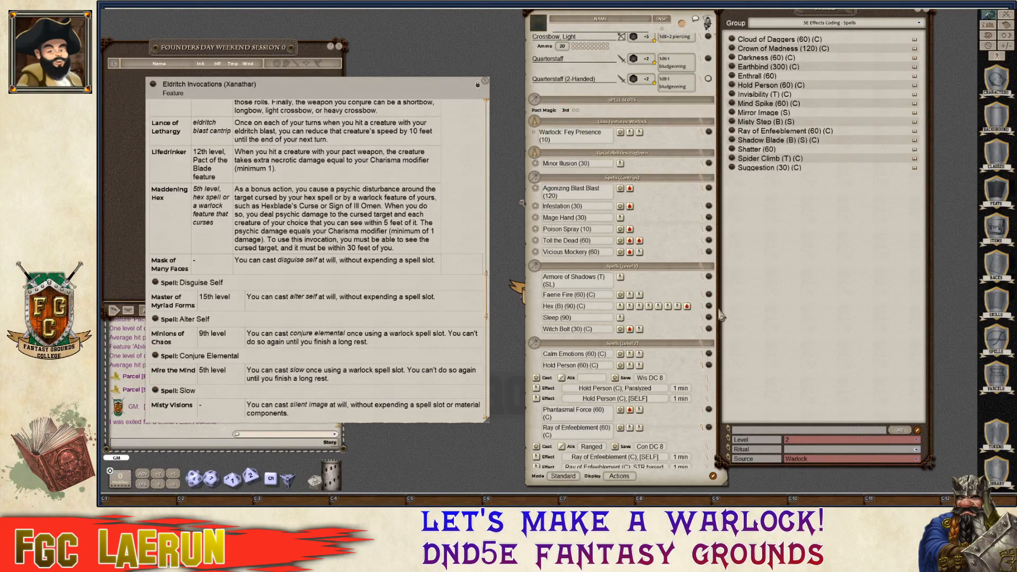
Change the level filter of the warlock Spells list to 3.
{"action": "key", "text": "ctrl"}
{"action": "left_click", "coordinate": [804, 440]}
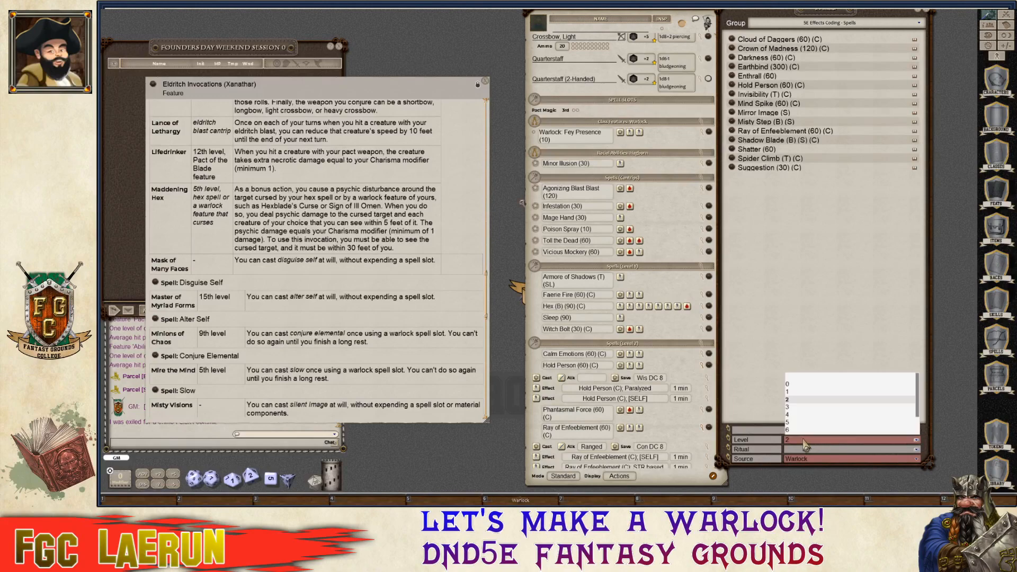
{"action": "left_click", "coordinate": [788, 407]}
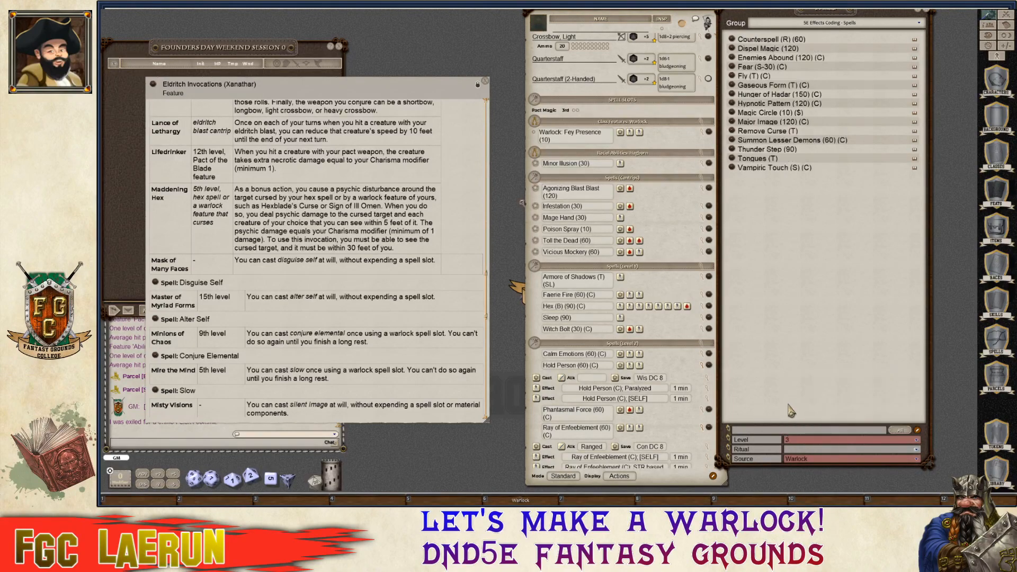
{"action": "scroll", "coordinate": [709, 347], "scroll_direction": "down", "scroll_amount": 1}
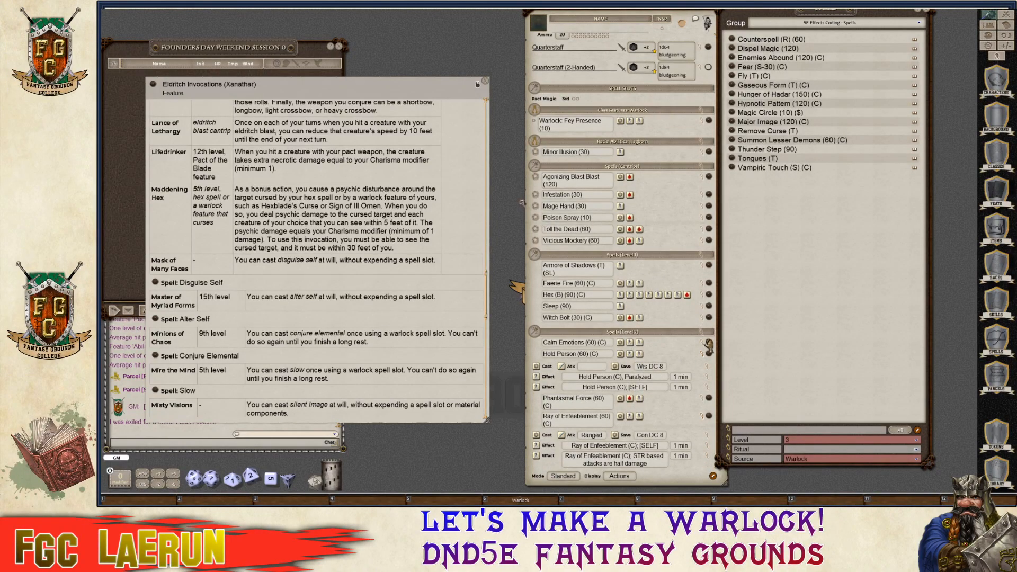
Expand the Calm Emotions entry on the character sheet and check the spells known and slot levels in the Warlock class table.
{"action": "left_click", "coordinate": [705, 345]}
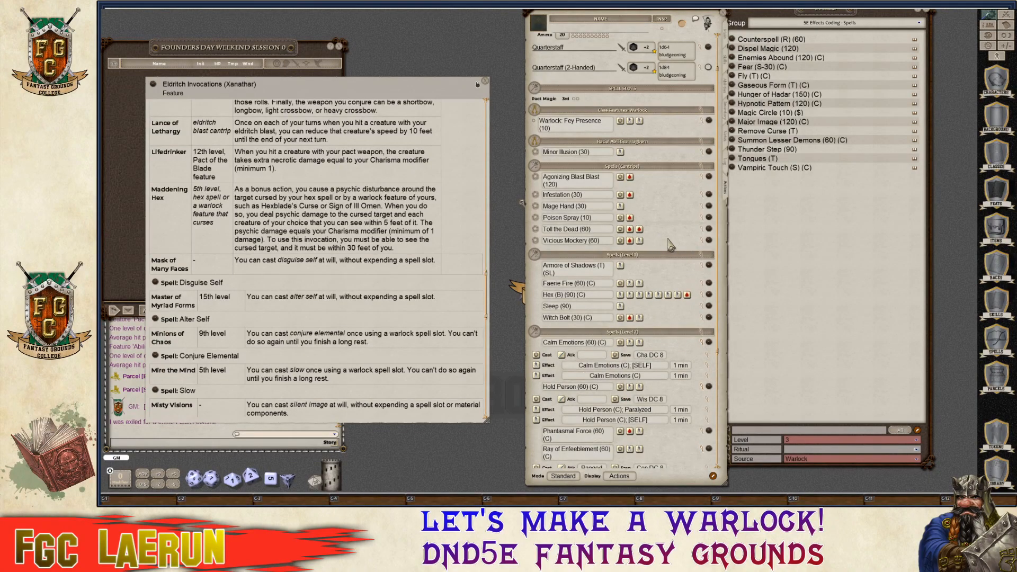
{"action": "scroll", "coordinate": [550, 232], "scroll_direction": "down", "scroll_amount": 5}
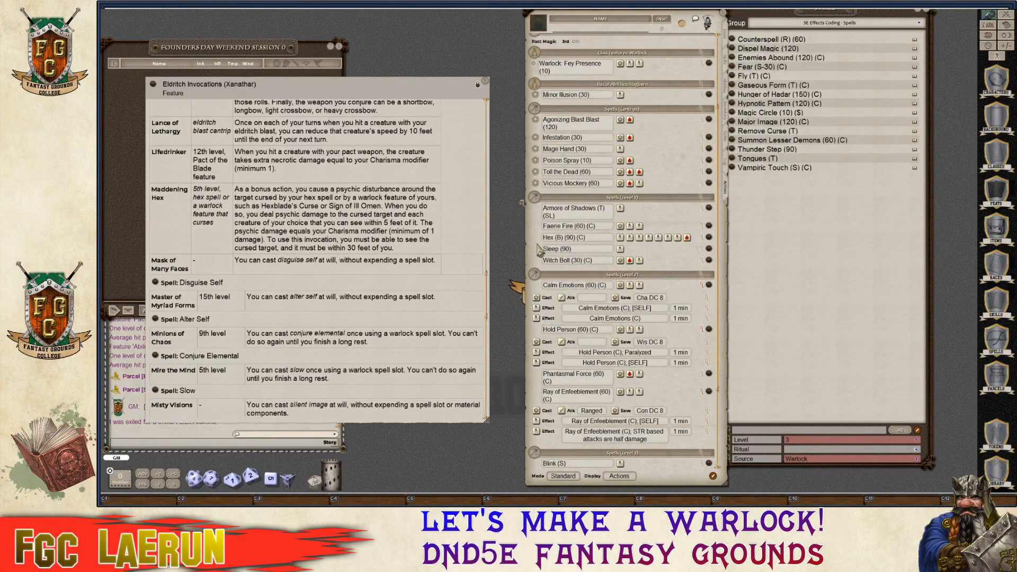
{"action": "left_click", "coordinate": [528, 502]}
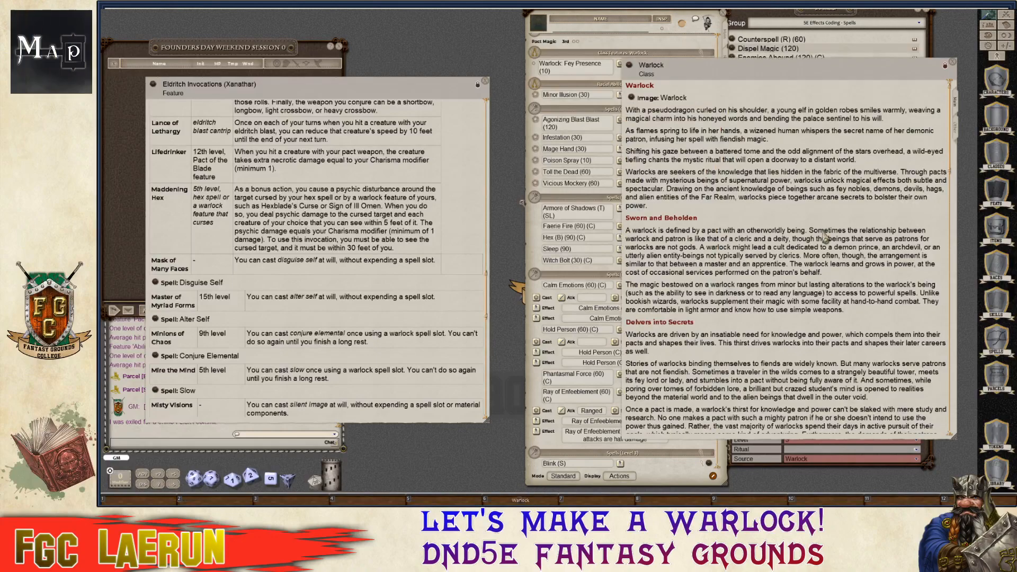
{"action": "scroll", "coordinate": [839, 279], "scroll_direction": "down", "scroll_amount": 10}
{"action": "scroll", "coordinate": [840, 280], "scroll_direction": "down", "scroll_amount": 6}
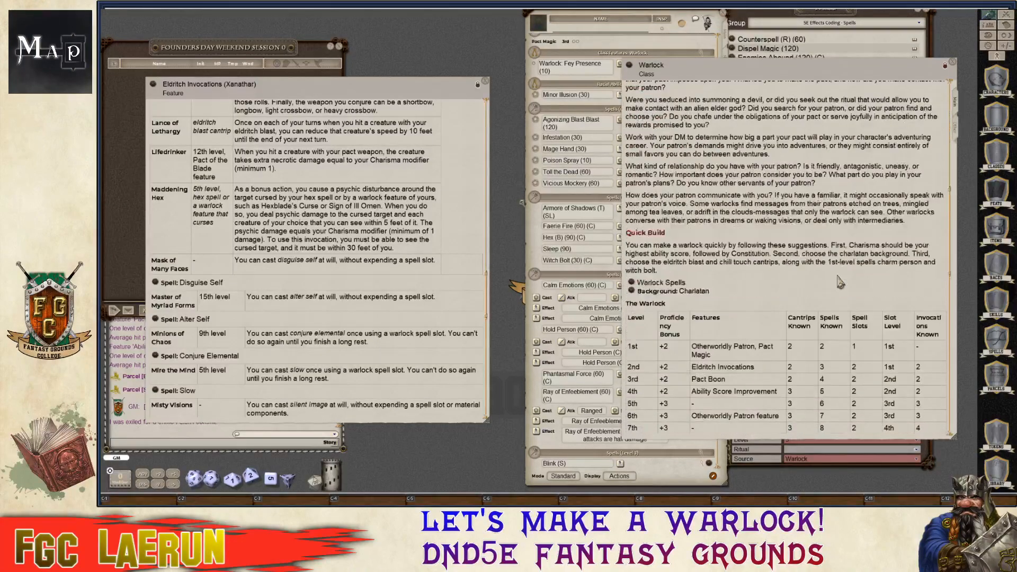
{"action": "scroll", "coordinate": [840, 281], "scroll_direction": "down", "scroll_amount": 12}
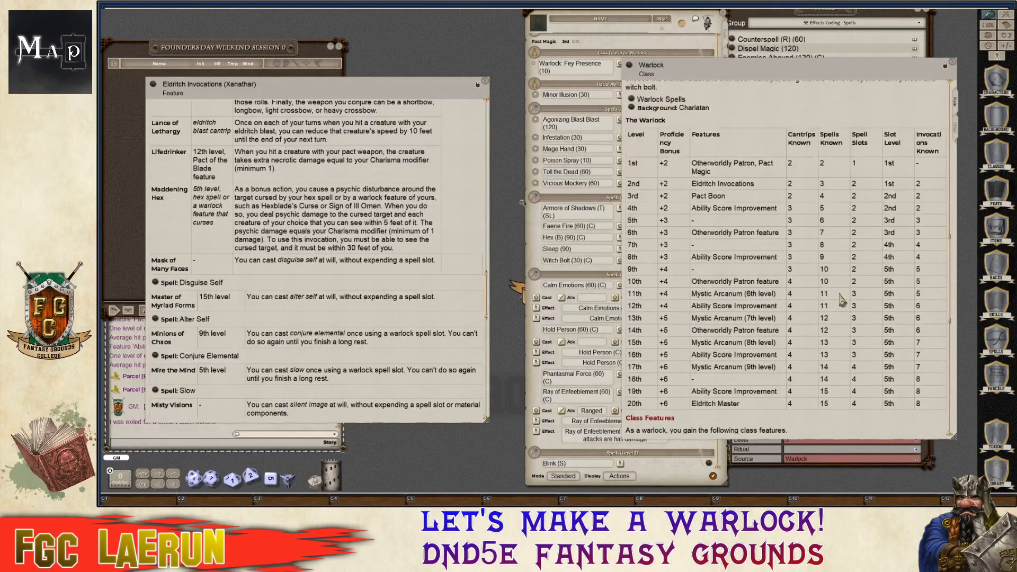
{"action": "scroll", "coordinate": [842, 301], "scroll_direction": "up", "scroll_amount": 6}
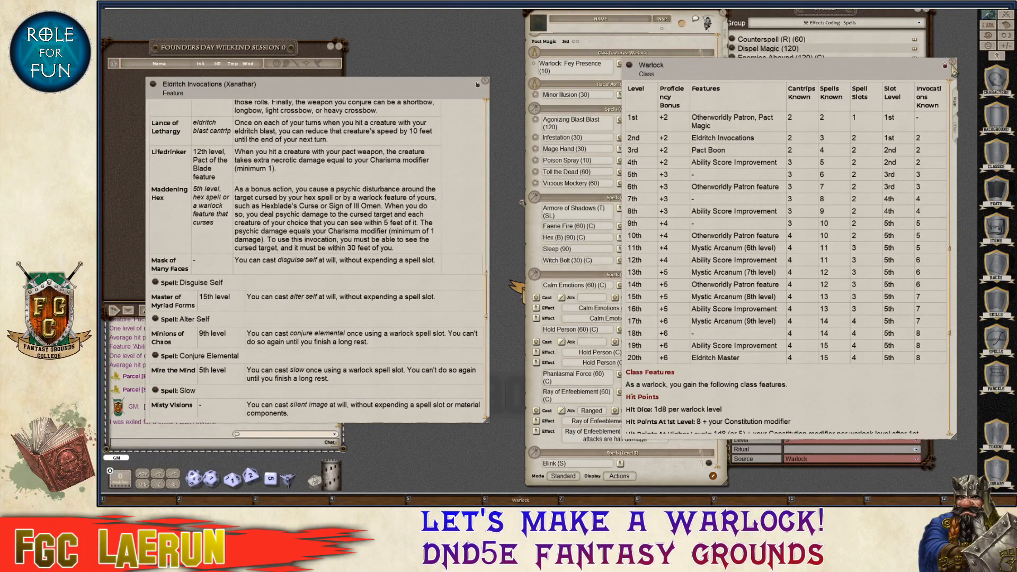
{"action": "left_click", "coordinate": [952, 62]}
Review the Eldritch Invocations (Xanathar) list back up to the Book of Ancient Secrets invocation.
{"action": "scroll", "coordinate": [176, 206], "scroll_direction": "up", "scroll_amount": 7}
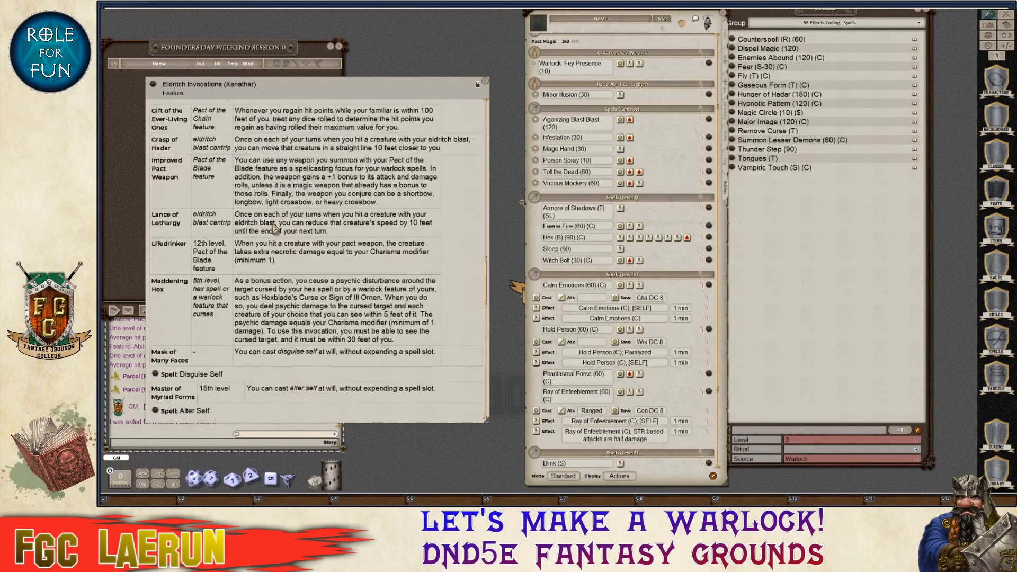
{"action": "scroll", "coordinate": [226, 250], "scroll_direction": "up", "scroll_amount": 8}
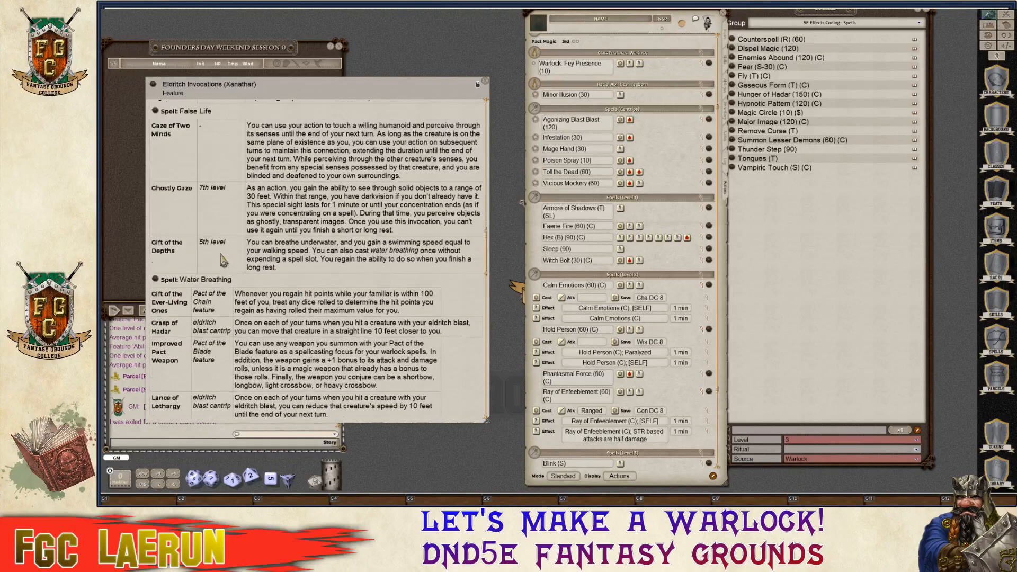
{"action": "scroll", "coordinate": [226, 250], "scroll_direction": "up", "scroll_amount": 3}
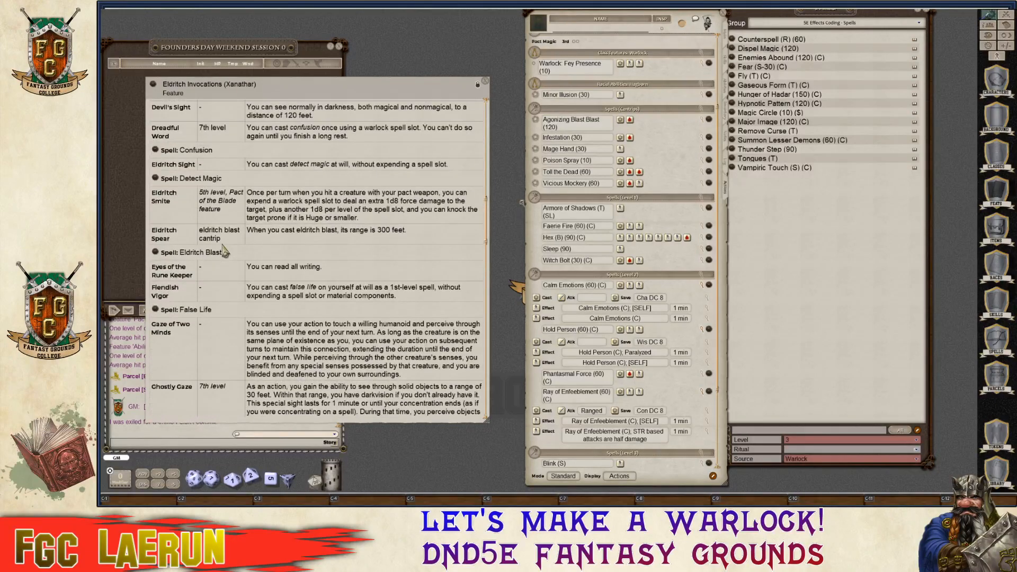
{"action": "scroll", "coordinate": [231, 265], "scroll_direction": "up", "scroll_amount": 9}
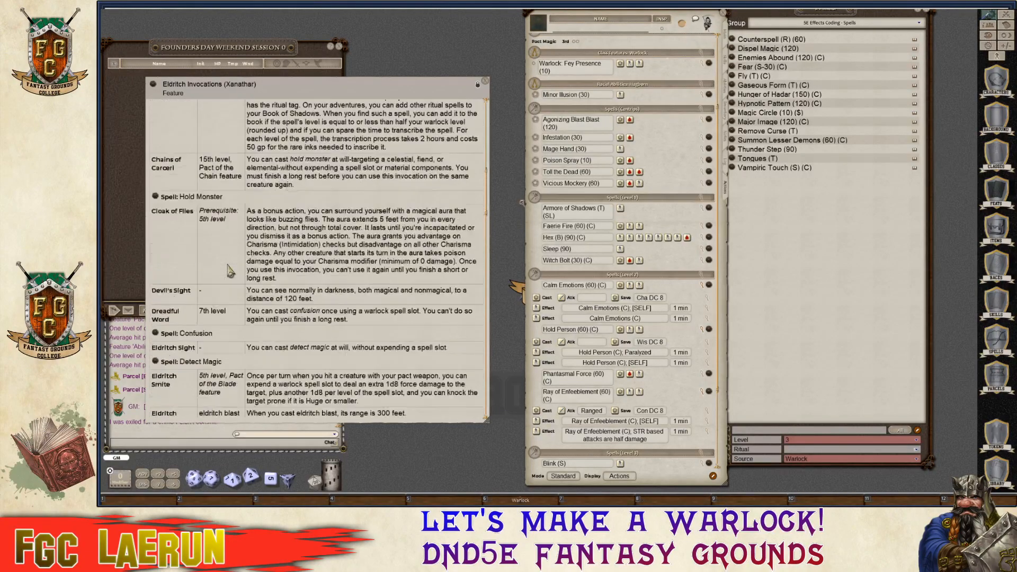
{"action": "scroll", "coordinate": [232, 265], "scroll_direction": "up", "scroll_amount": 3}
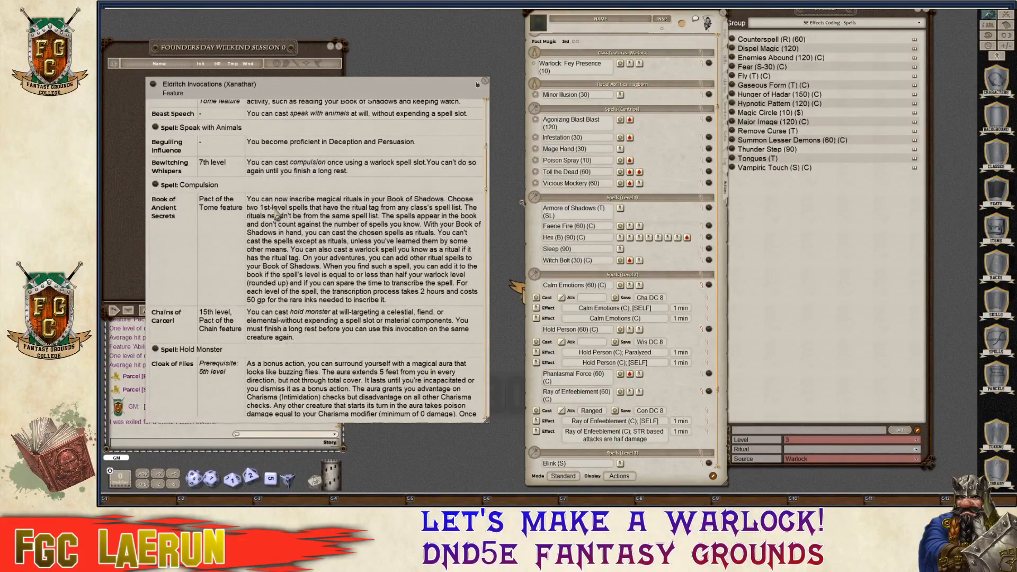
{"action": "key", "text": "ctrl"}
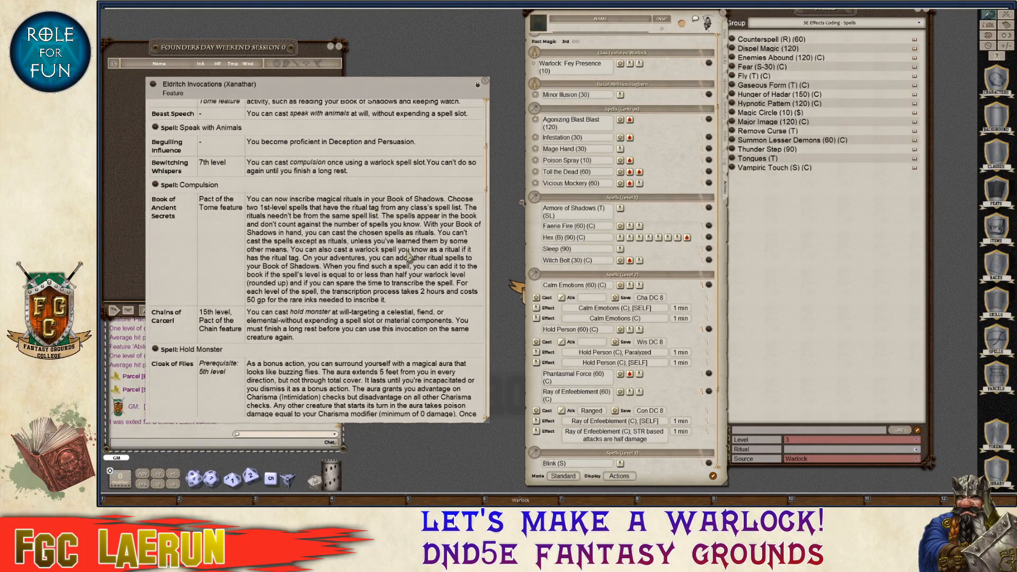
{"action": "key", "text": "ctrl"}
Collapse the details of Calm Emotions and Hold Person in the character sheet's level 2 spells.
{"action": "left_click", "coordinate": [703, 287]}
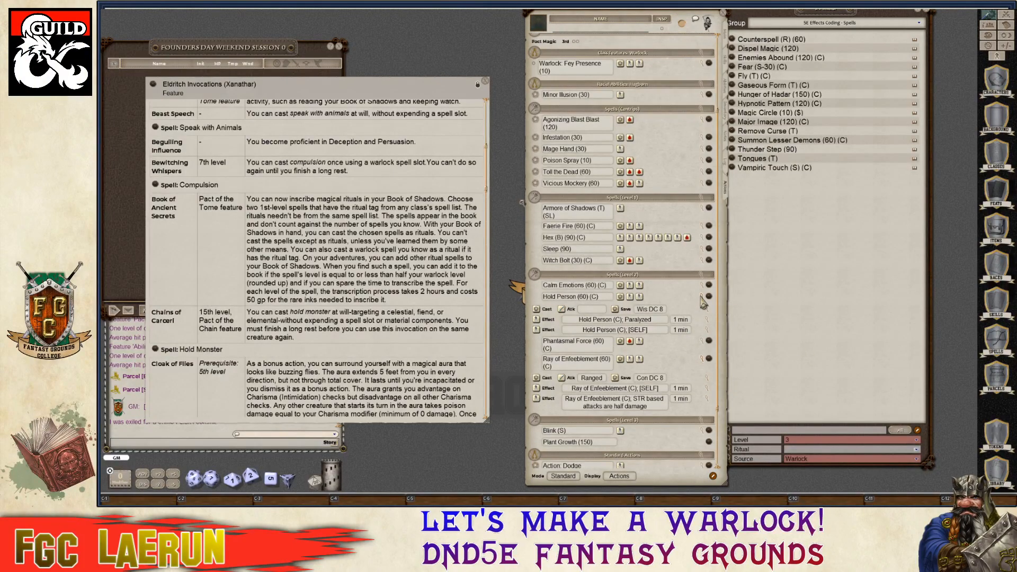
{"action": "left_click", "coordinate": [703, 296]}
{"action": "scroll", "coordinate": [681, 372], "scroll_direction": "down", "scroll_amount": 2}
{"action": "key", "text": "ctrl"}
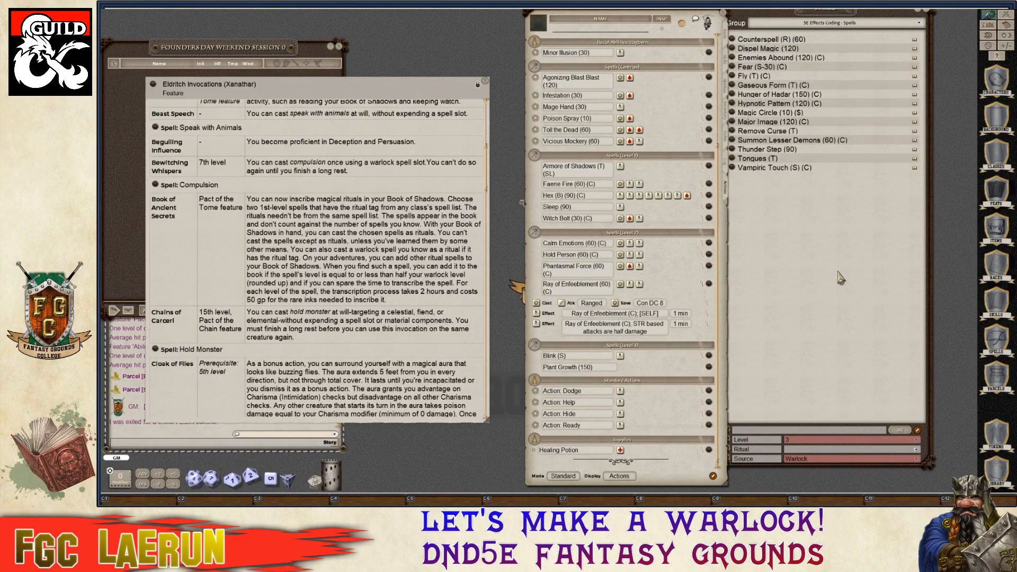
Add Counterspell from the 5E Effects Coding - Spells group to the character sheet's level 3 spells.
{"action": "left_click", "coordinate": [821, 24]}
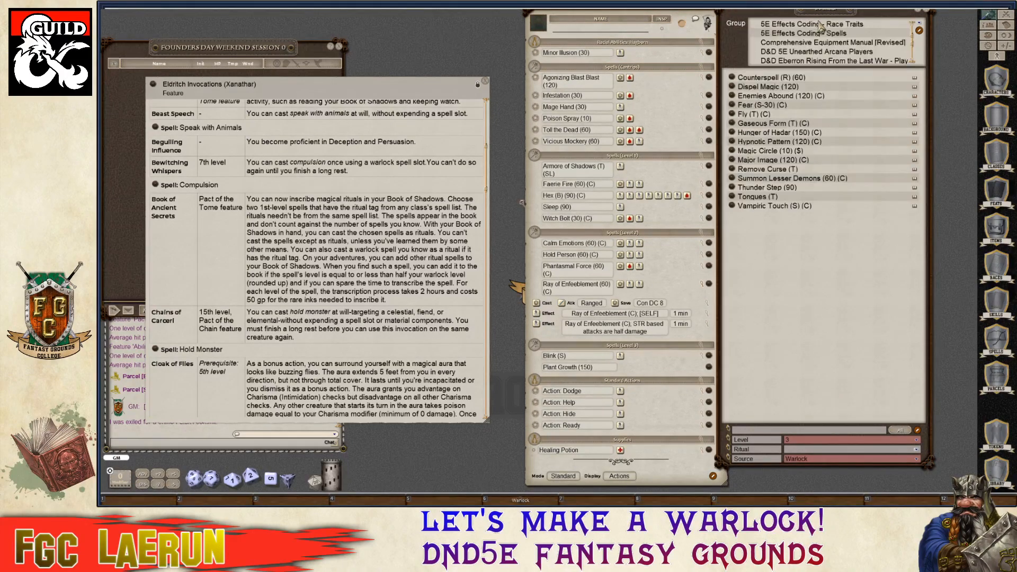
{"action": "left_click", "coordinate": [776, 79]}
{"action": "left_click", "coordinate": [620, 197]}
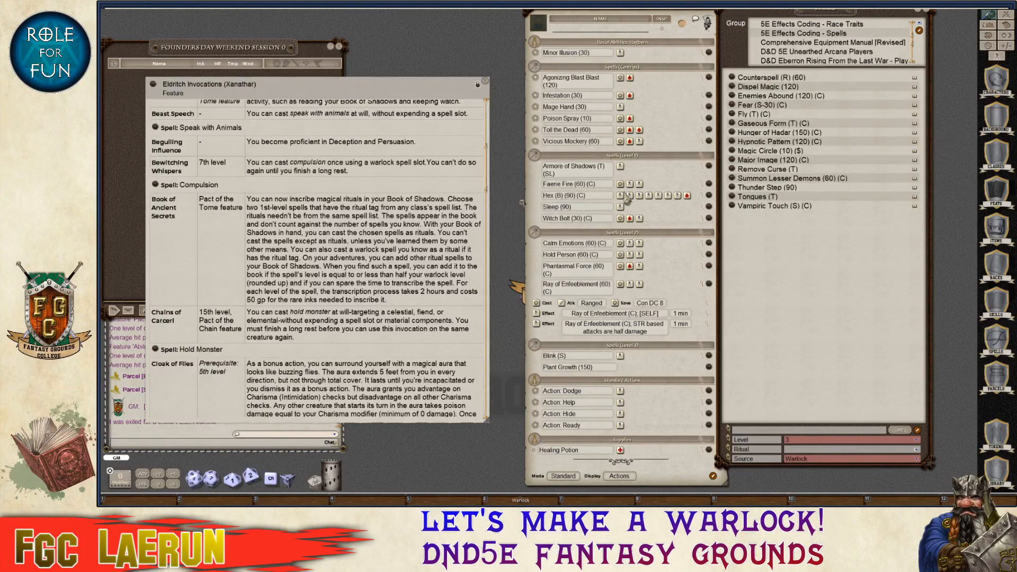
{"action": "key", "text": "ctrl"}
{"action": "scroll", "coordinate": [663, 143], "scroll_direction": "up", "scroll_amount": 3}
{"action": "key", "text": "ctrl"}
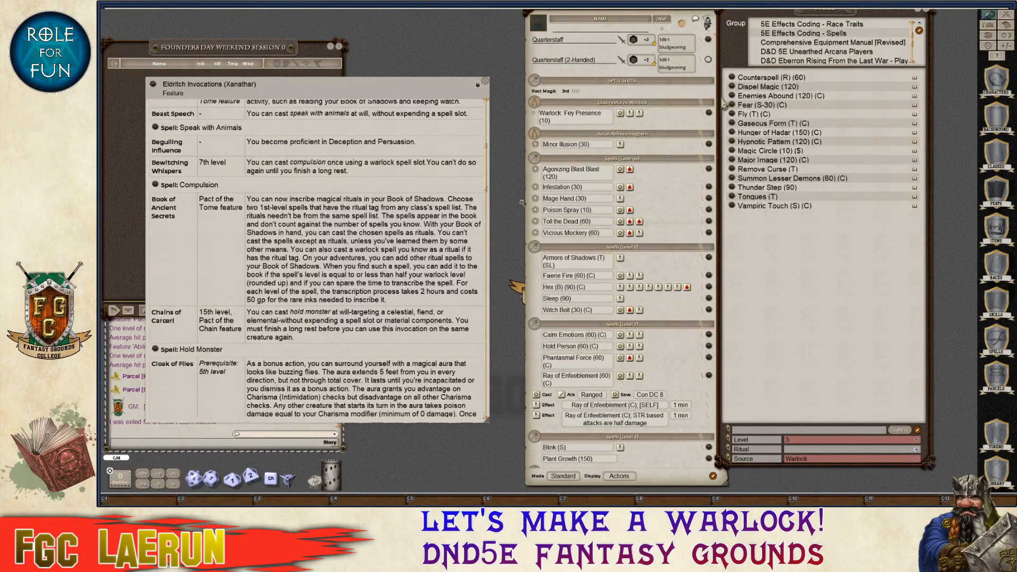
{"action": "left_click_drag", "start_coordinate": [734, 79], "coordinate": [647, 111]}
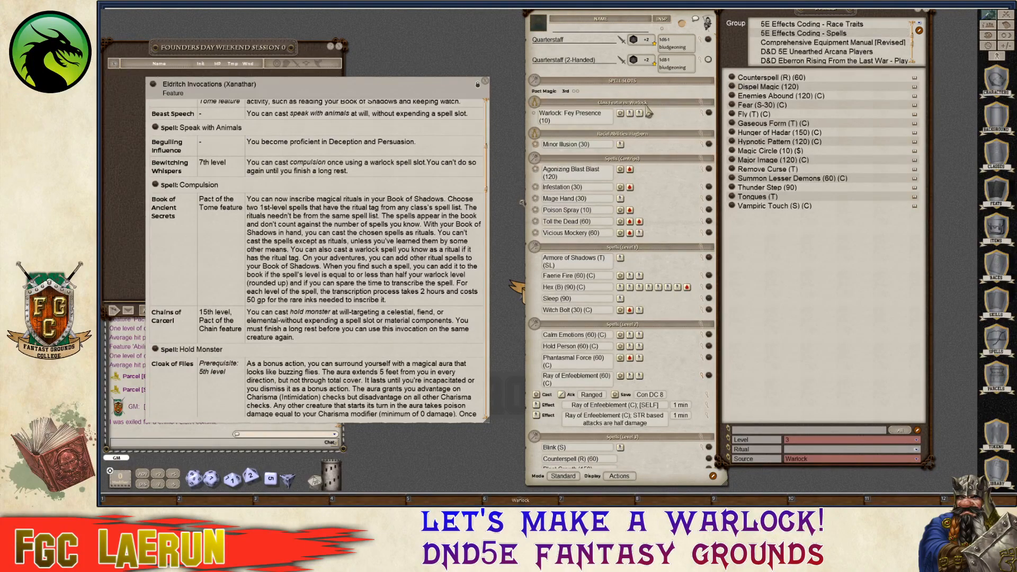
{"action": "scroll", "coordinate": [617, 296], "scroll_direction": "down", "scroll_amount": 3}
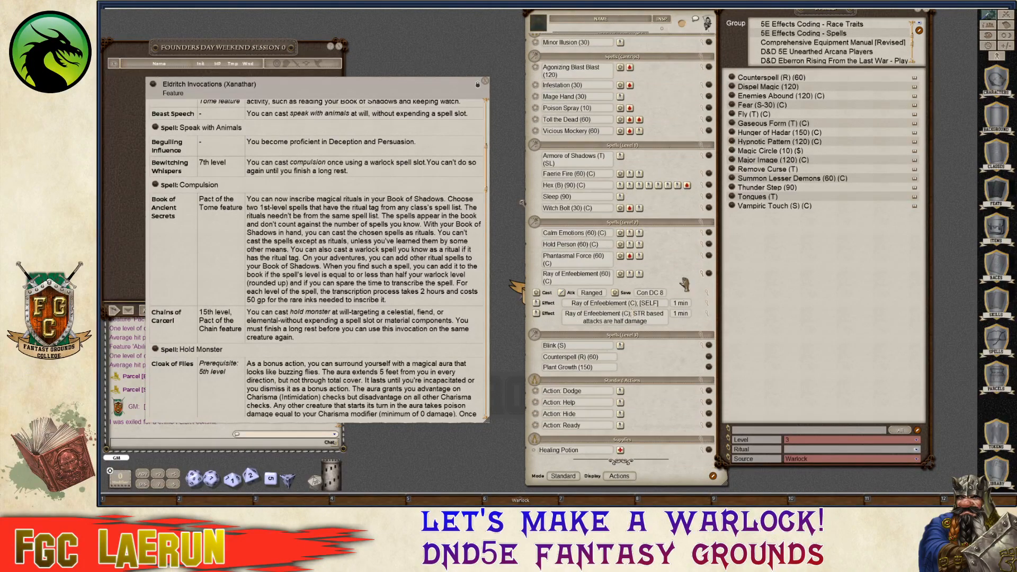
{"action": "left_click", "coordinate": [780, 33]}
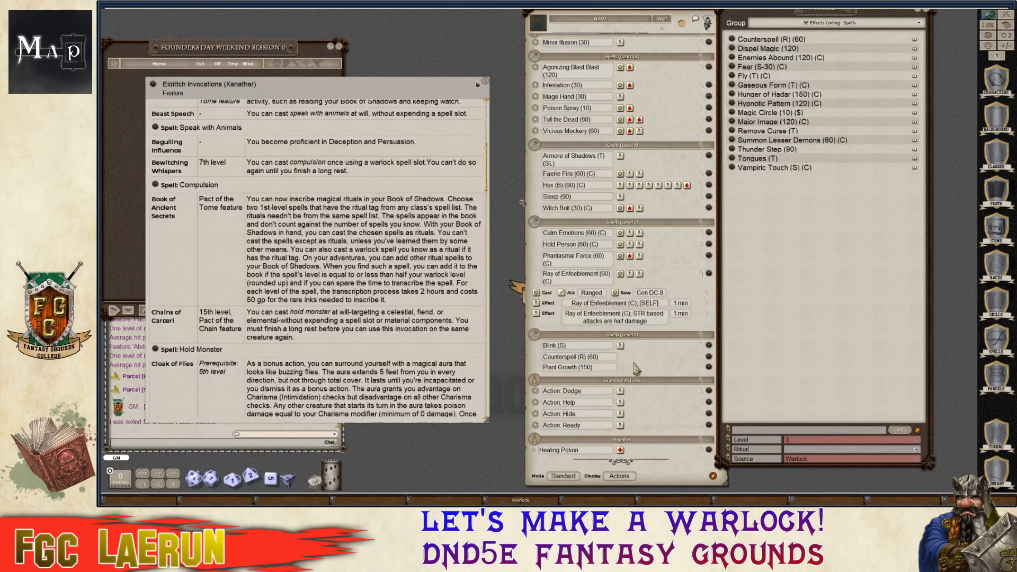
View the Summon Lesser Demons spell description over the Spells list and close it.
{"action": "key", "text": "ctrl"}
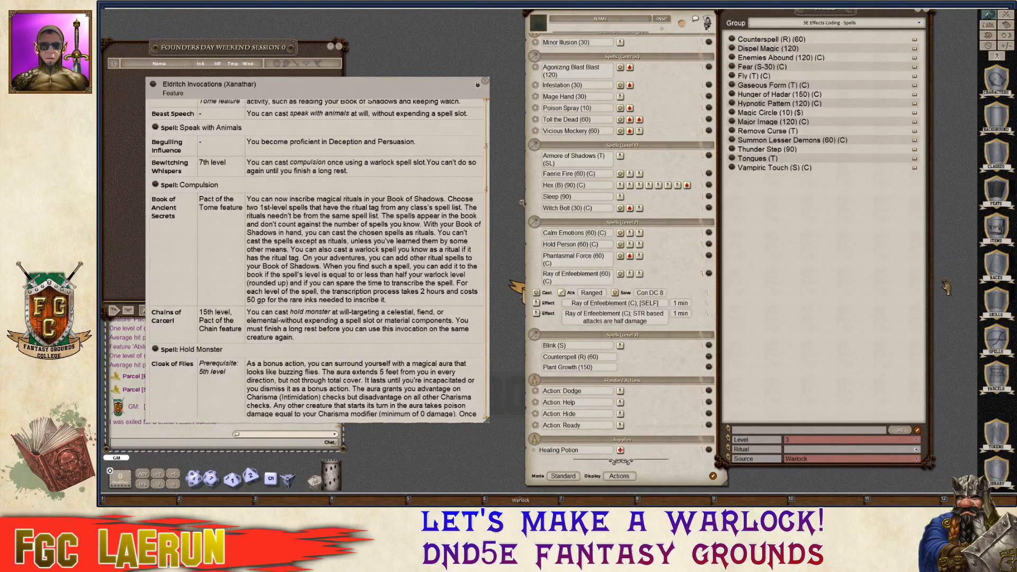
{"action": "left_click_drag", "start_coordinate": [946, 288], "coordinate": [947, 286]}
{"action": "left_click_drag", "start_coordinate": [947, 235], "coordinate": [859, 228]}
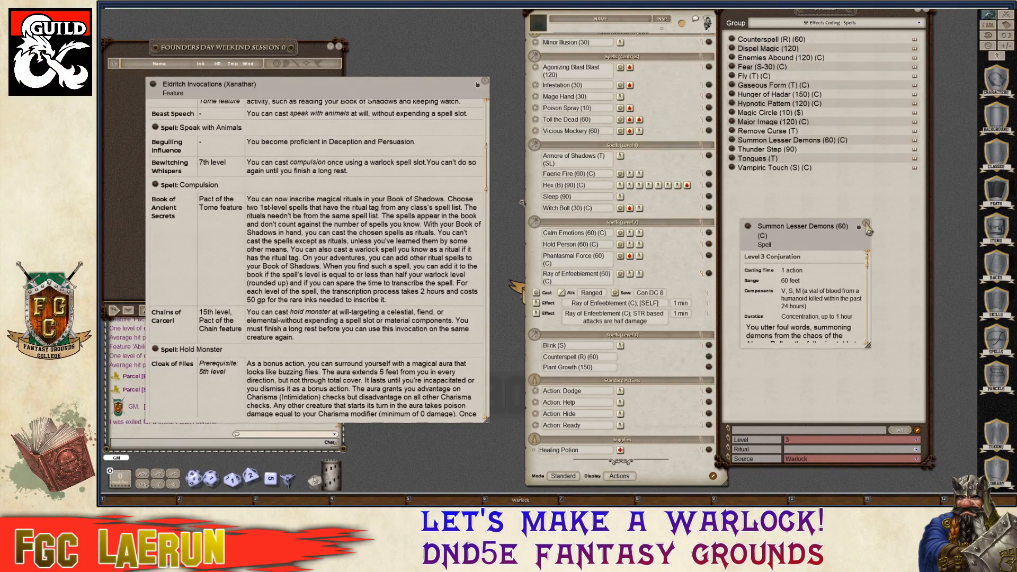
{"action": "left_click", "coordinate": [866, 223]}
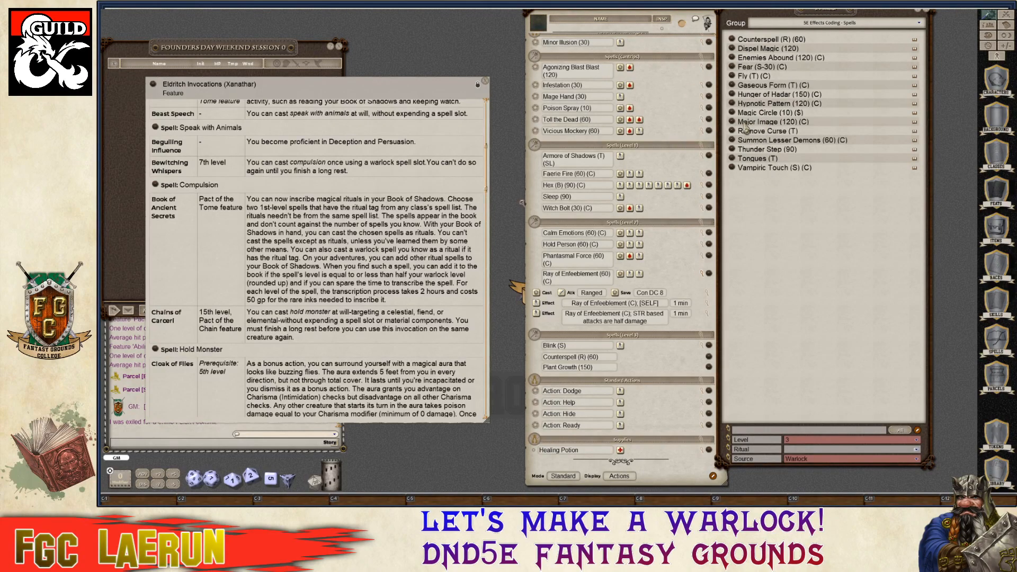
Read the Hunger of Hadar description and add Summon Lesser Demons to the character sheet's level 3 spells.
{"action": "left_click", "coordinate": [732, 94]}
{"action": "scroll", "coordinate": [593, 269], "scroll_direction": "down", "scroll_amount": 1}
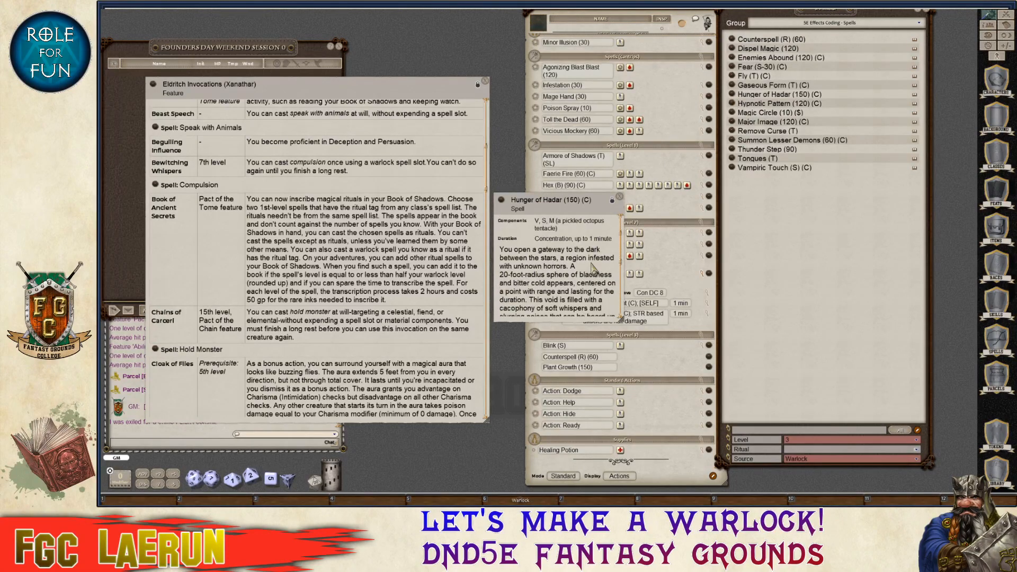
{"action": "scroll", "coordinate": [593, 269], "scroll_direction": "down", "scroll_amount": 1}
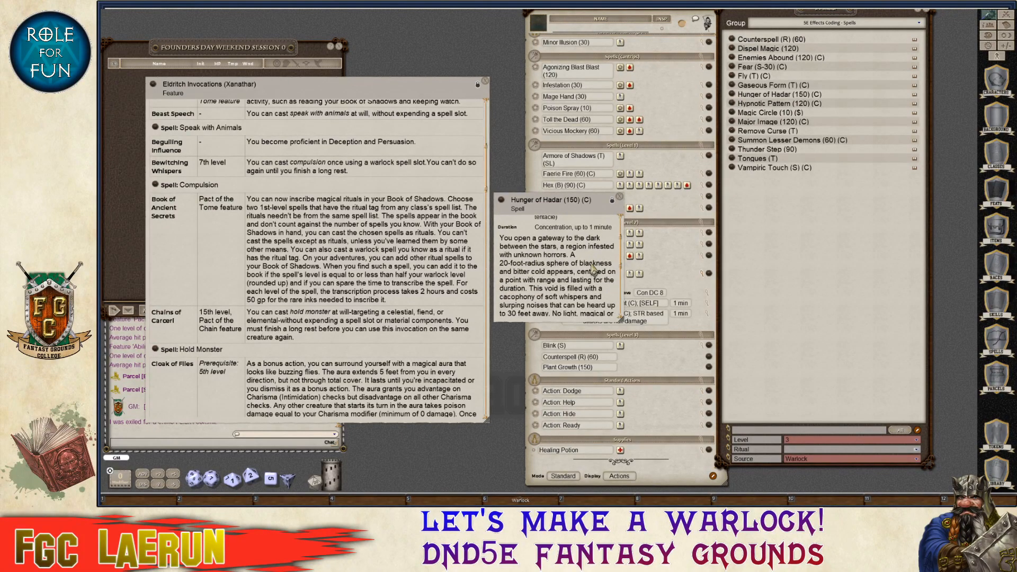
{"action": "scroll", "coordinate": [593, 269], "scroll_direction": "down", "scroll_amount": 6}
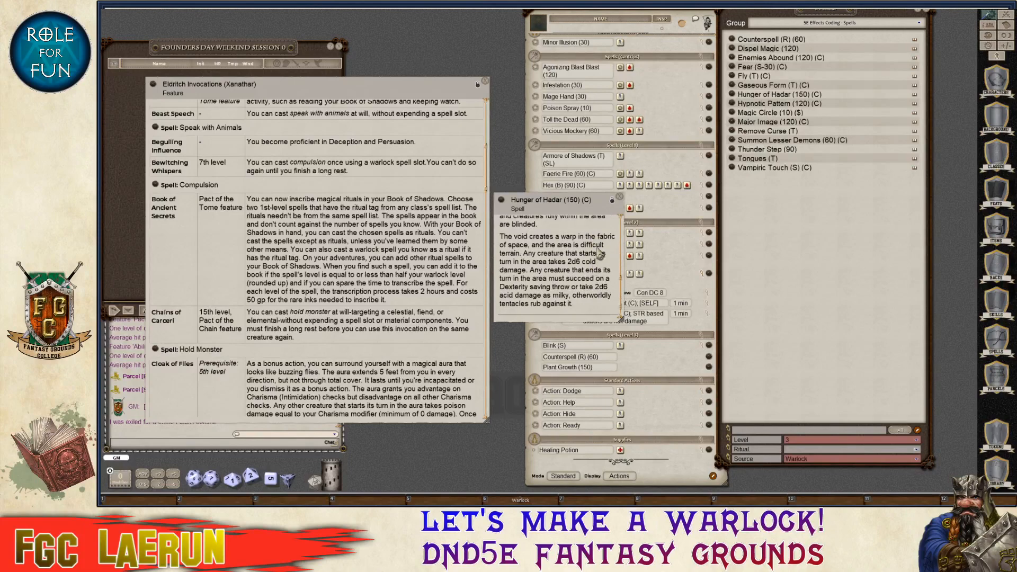
{"action": "left_click", "coordinate": [619, 196]}
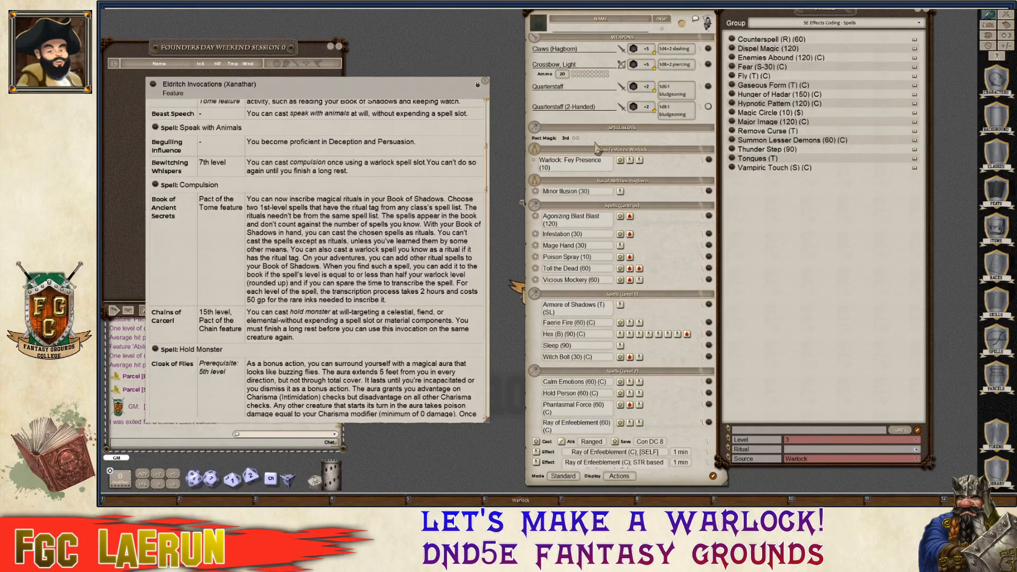
{"action": "scroll", "coordinate": [606, 193], "scroll_direction": "down", "scroll_amount": 8}
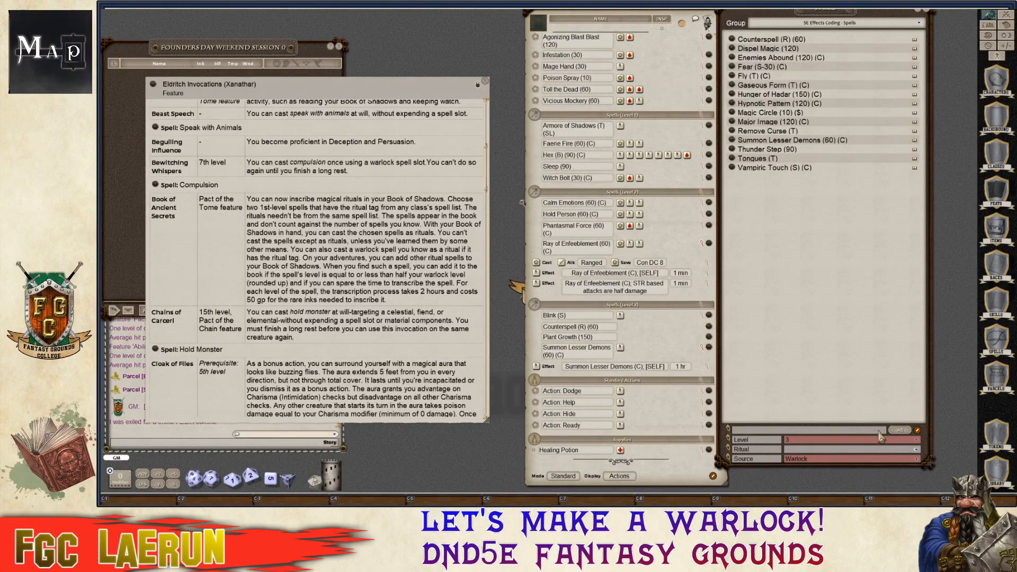
Change the level filter of the warlock Spells list to 1.
{"action": "left_click", "coordinate": [917, 441]}
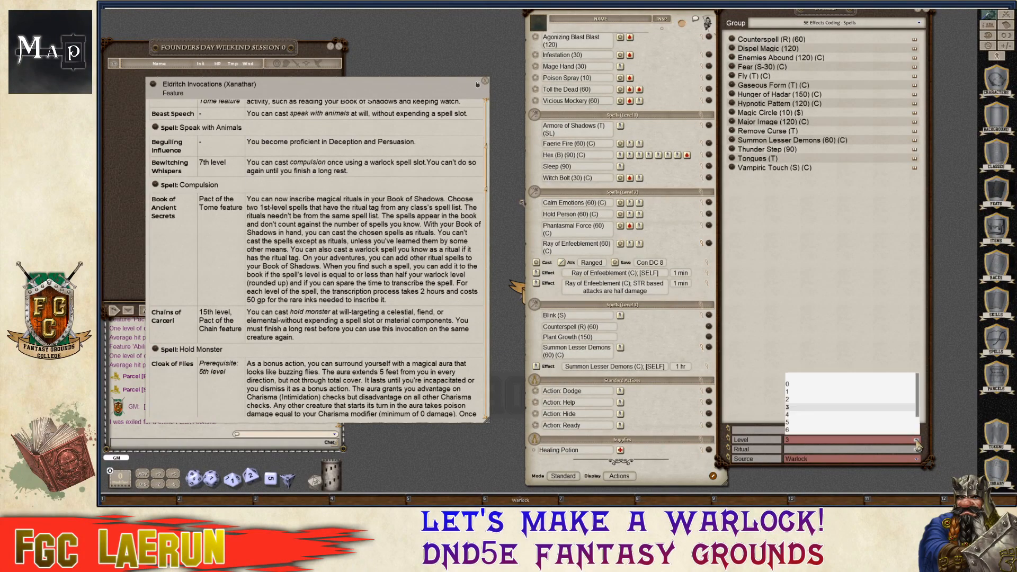
{"action": "left_click", "coordinate": [800, 382]}
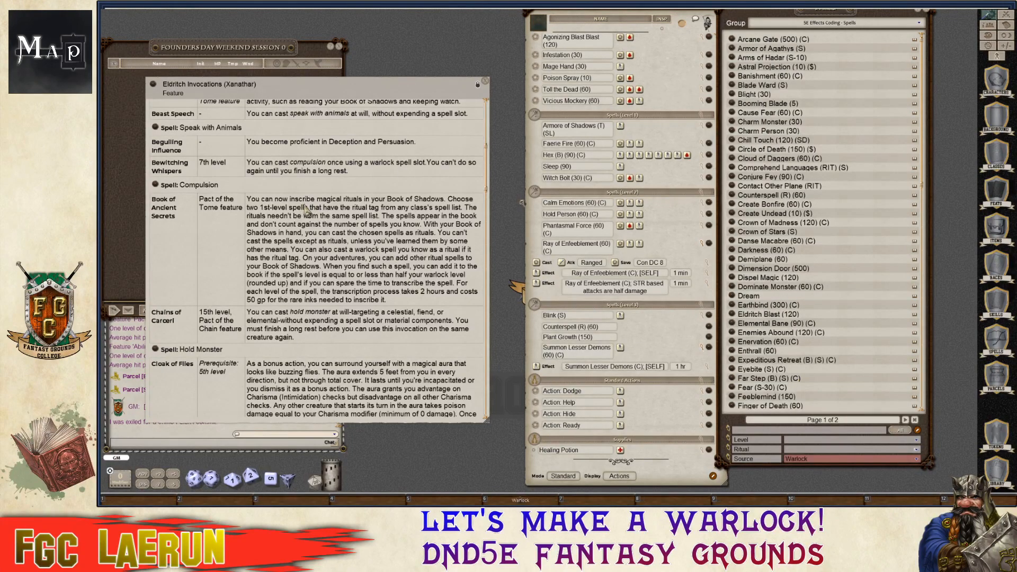
{"action": "key", "text": "ctrl"}
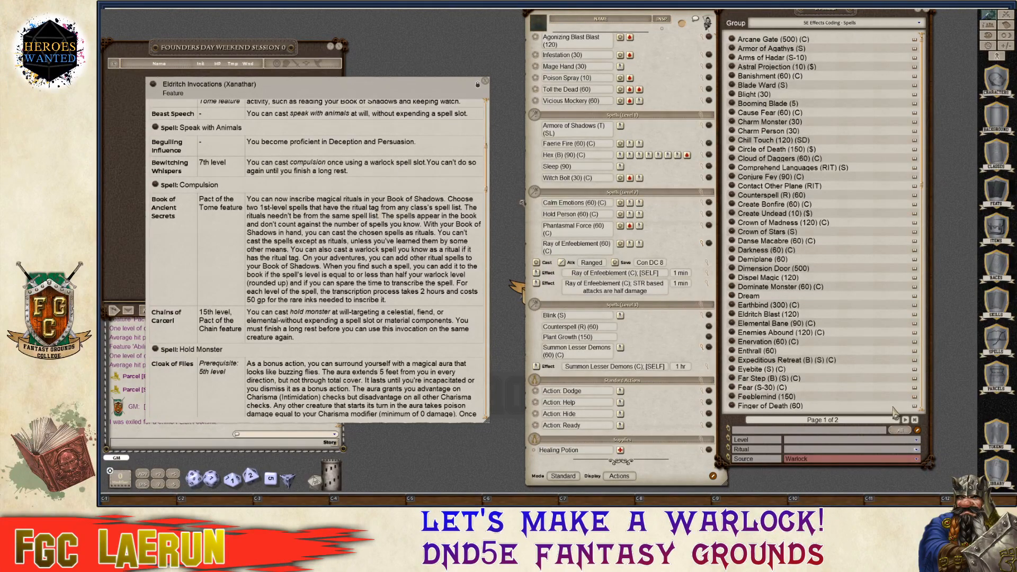
{"action": "left_click", "coordinate": [916, 440]}
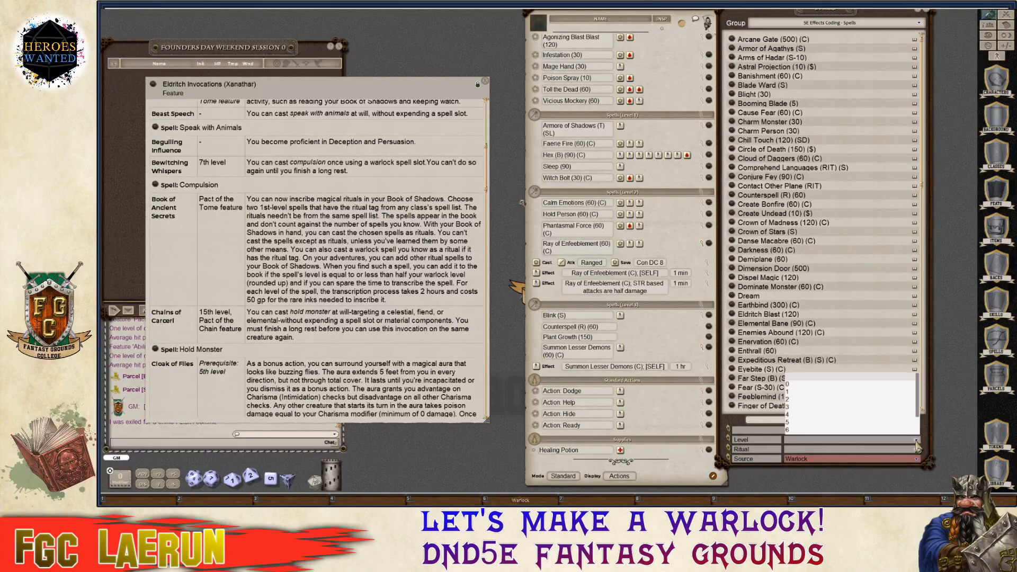
{"action": "left_click", "coordinate": [789, 392]}
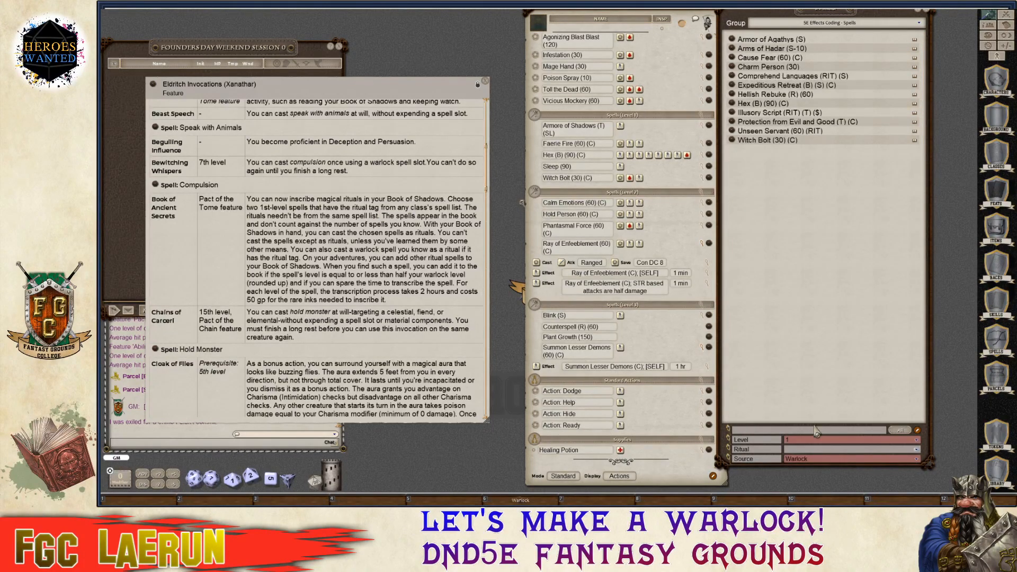
Clear the Warlock source filter to list the level 1 spells of every class.
{"action": "left_click", "coordinate": [861, 462]}
{"action": "scroll", "coordinate": [822, 420], "scroll_direction": "up", "scroll_amount": 3}
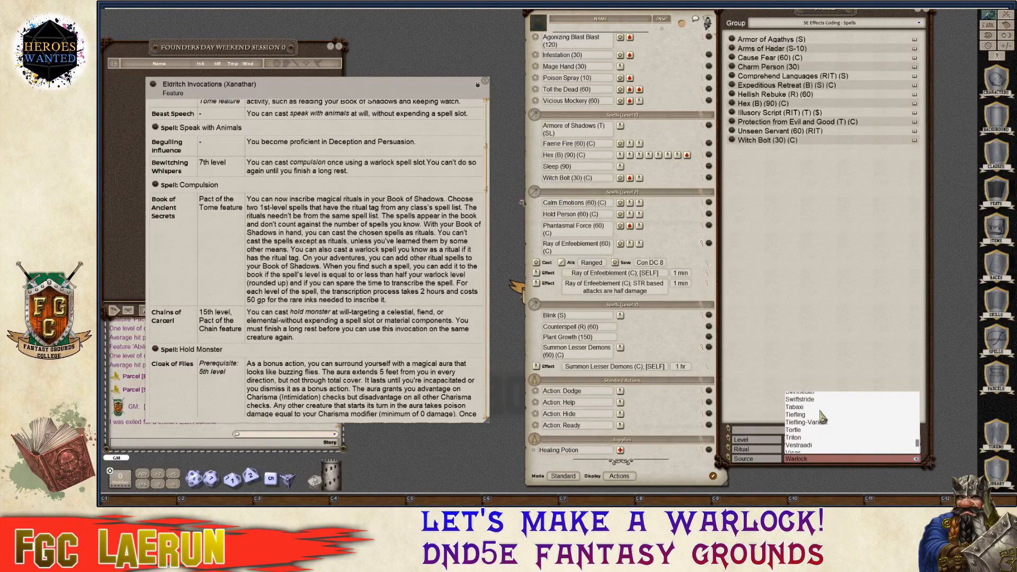
{"action": "left_click_drag", "start_coordinate": [921, 449], "coordinate": [923, 392]}
{"action": "left_click", "coordinate": [798, 396]}
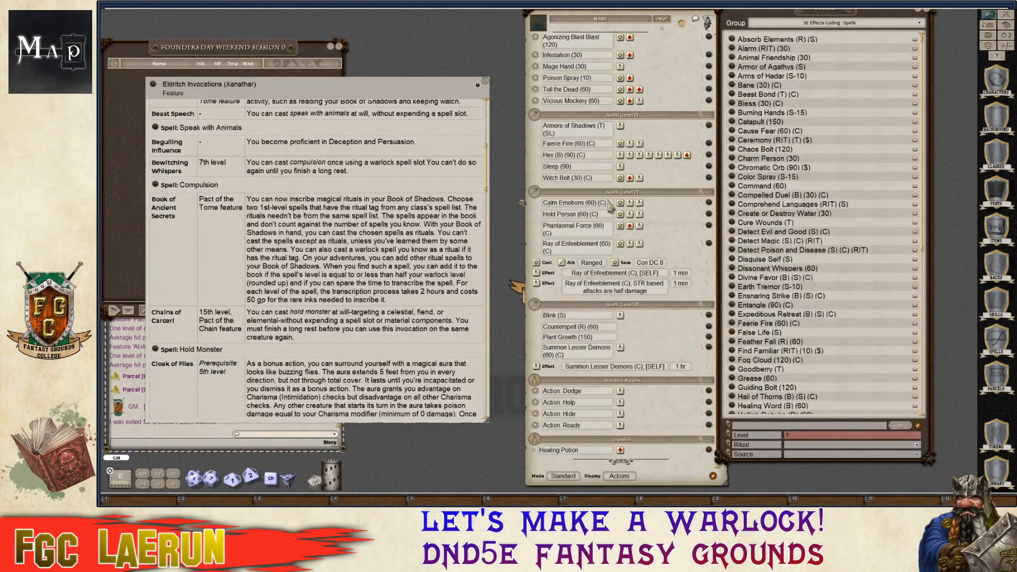
Look through the level 1 spells and collapse the Ray of Enfeeblement details on the character sheet.
{"action": "scroll", "coordinate": [769, 313], "scroll_direction": "down", "scroll_amount": 5}
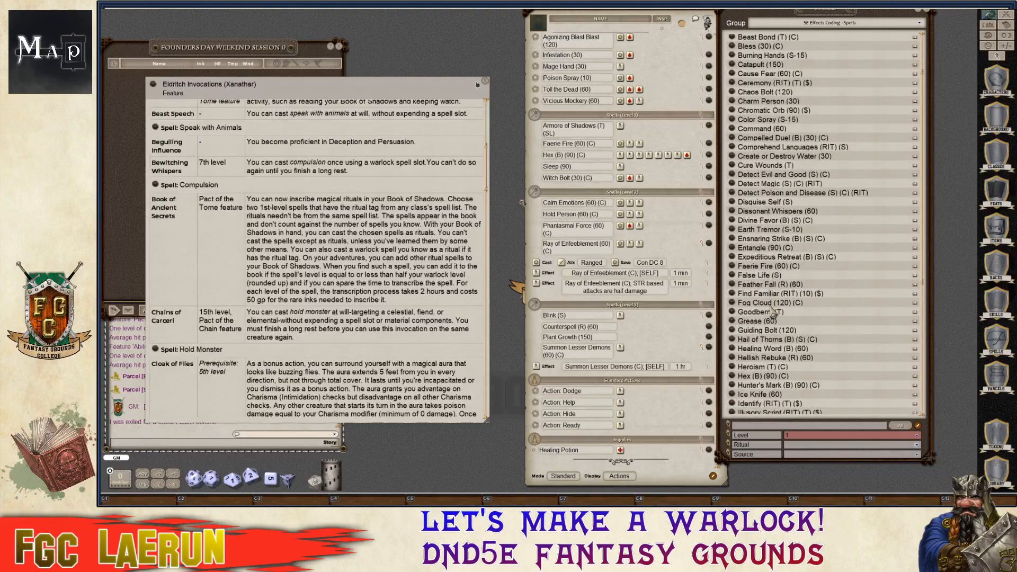
{"action": "scroll", "coordinate": [769, 313], "scroll_direction": "down", "scroll_amount": 3}
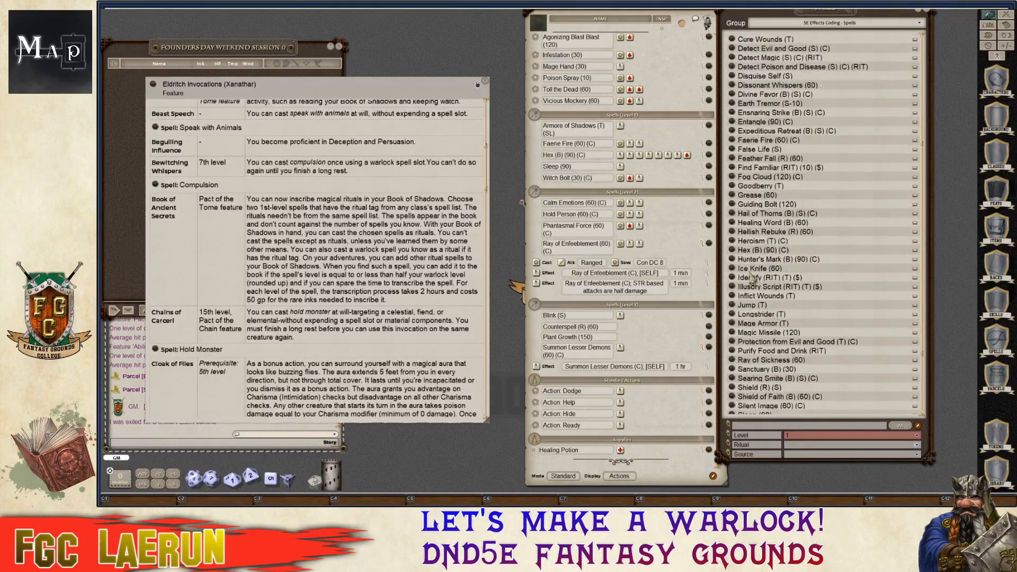
{"action": "left_click", "coordinate": [702, 244]}
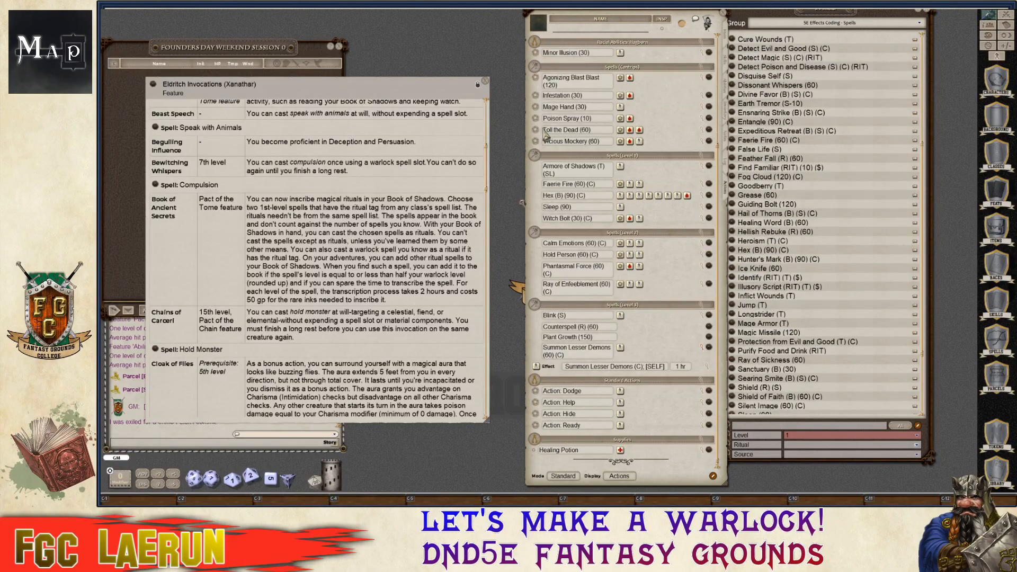
Move the character sheet window so that it no longer overlaps the Spells list.
{"action": "scroll", "coordinate": [805, 314], "scroll_direction": "down", "scroll_amount": 1}
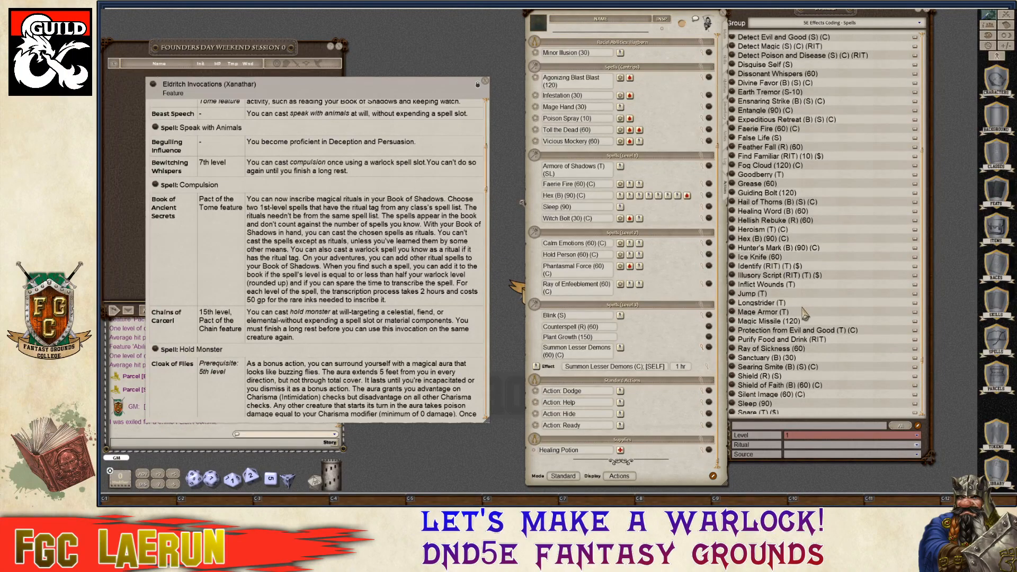
{"action": "scroll", "coordinate": [804, 314], "scroll_direction": "down", "scroll_amount": 3}
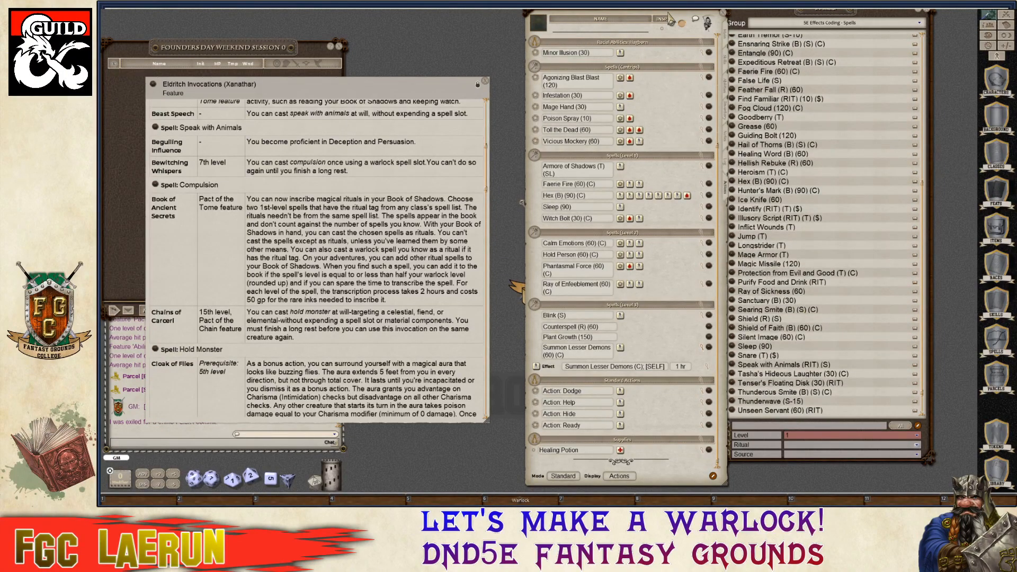
{"action": "left_click_drag", "start_coordinate": [671, 20], "coordinate": [648, 19]}
Add the Detect Magic ritual from the Spells list to the character sheet's level 1 spells.
{"action": "scroll", "coordinate": [837, 276], "scroll_direction": "down", "scroll_amount": 1}
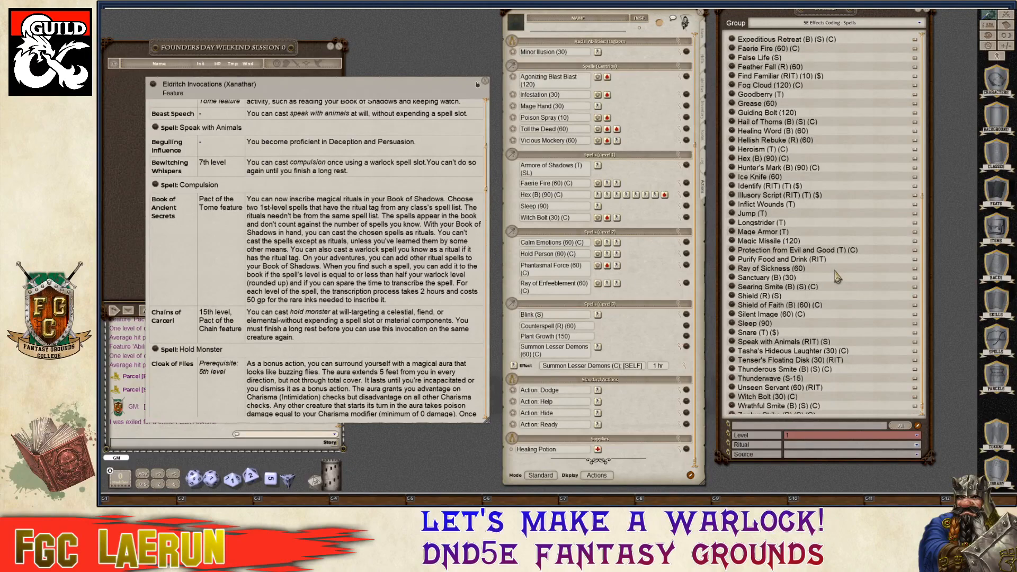
{"action": "scroll", "coordinate": [832, 273], "scroll_direction": "down", "scroll_amount": 1}
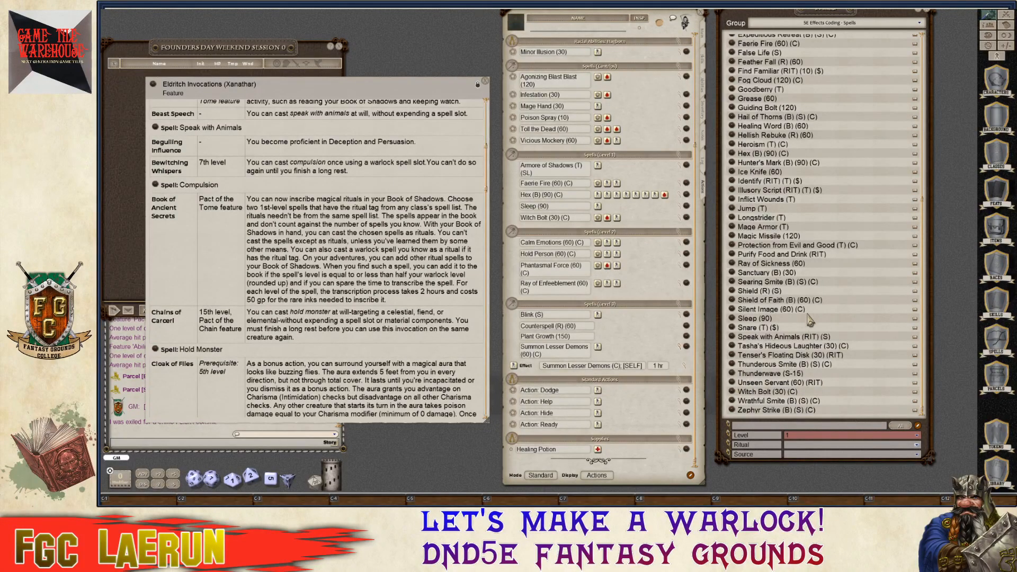
{"action": "scroll", "coordinate": [808, 249], "scroll_direction": "up", "scroll_amount": 3}
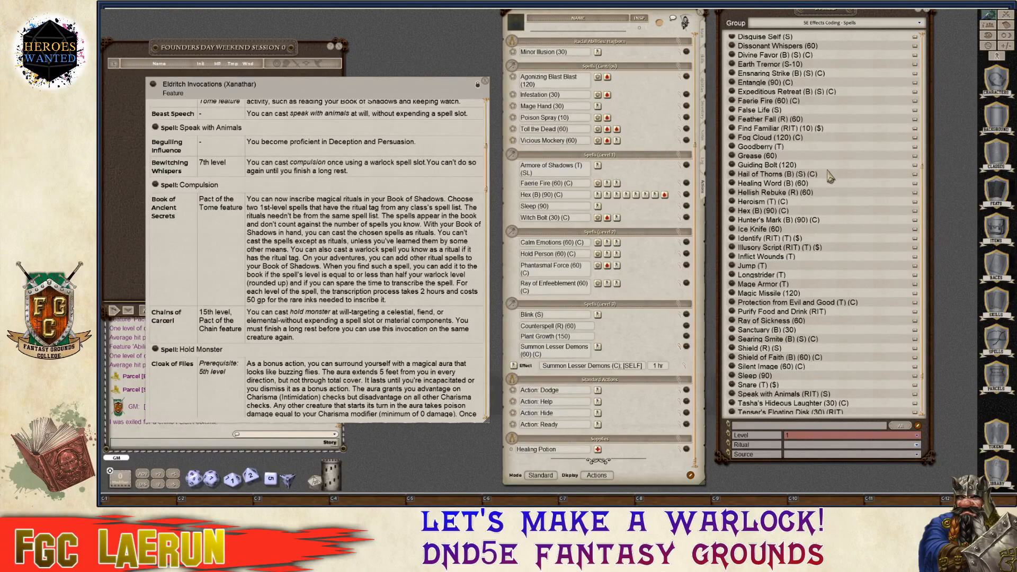
{"action": "scroll", "coordinate": [829, 175], "scroll_direction": "up", "scroll_amount": 5}
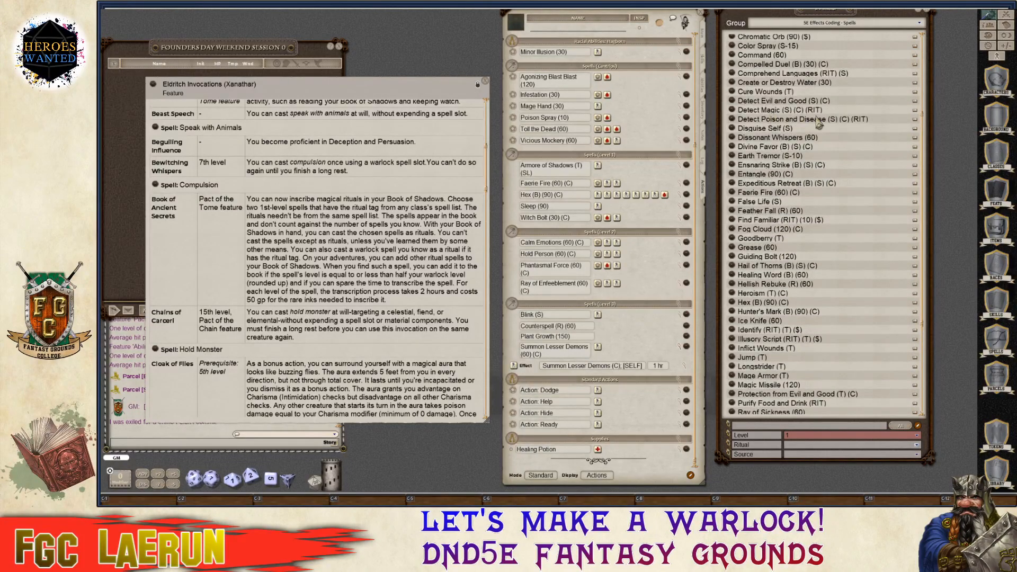
{"action": "scroll", "coordinate": [800, 127], "scroll_direction": "up", "scroll_amount": 2}
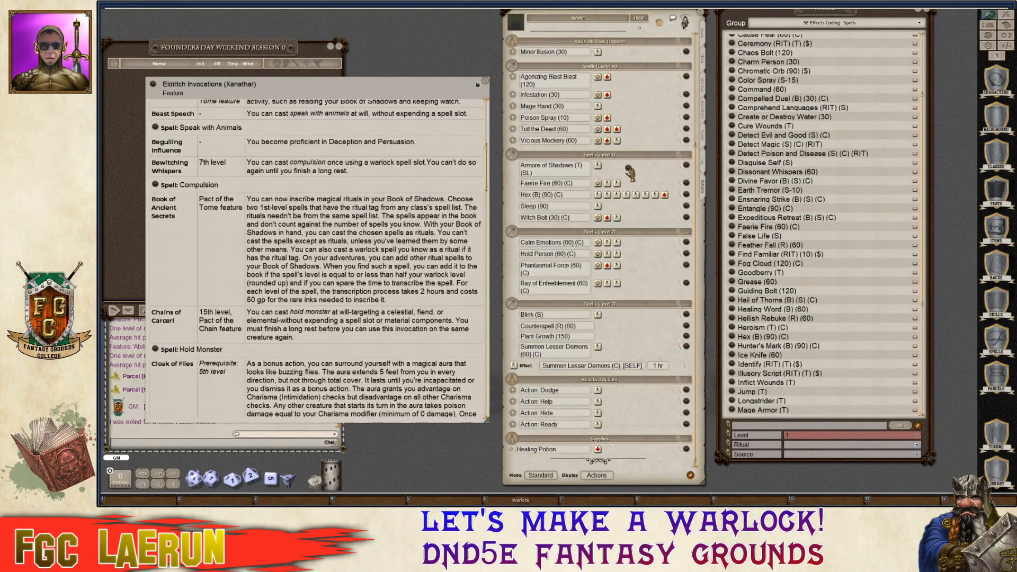
{"action": "left_click_drag", "start_coordinate": [630, 172], "coordinate": [630, 175]}
View the Armor of Agathys spell description and close it.
{"action": "scroll", "coordinate": [814, 254], "scroll_direction": "up", "scroll_amount": 5}
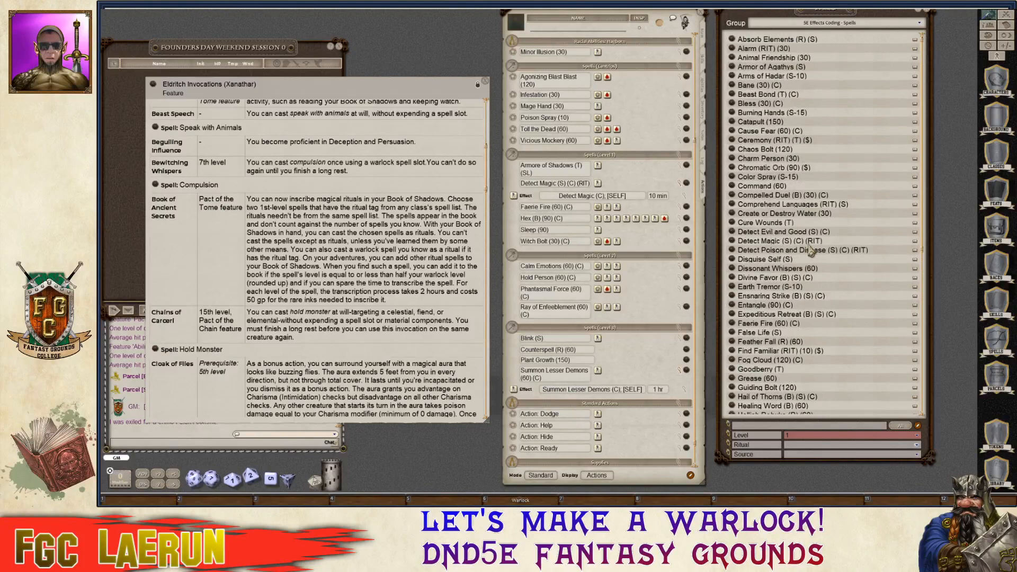
{"action": "left_click", "coordinate": [733, 66]}
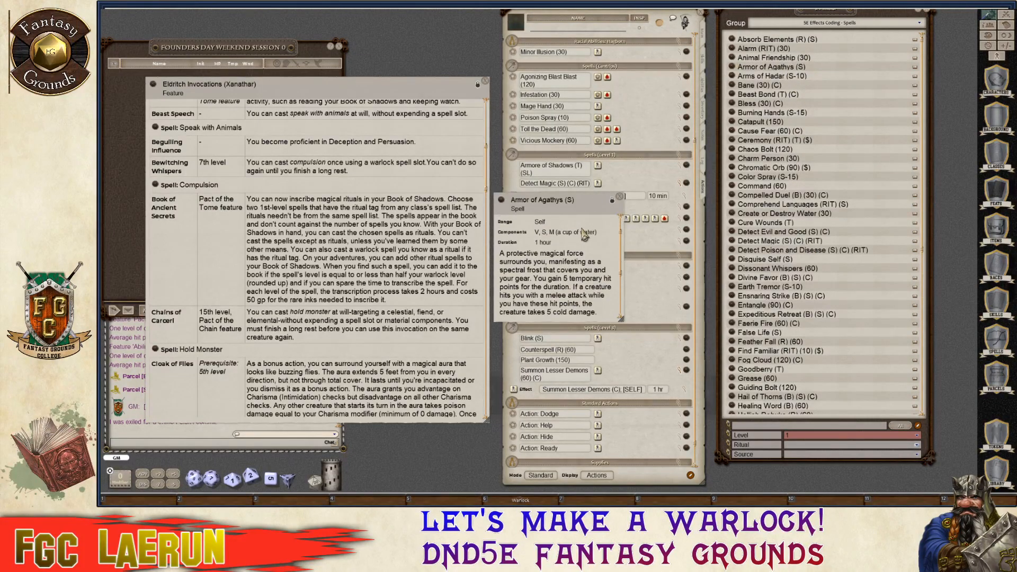
{"action": "left_click", "coordinate": [619, 196]}
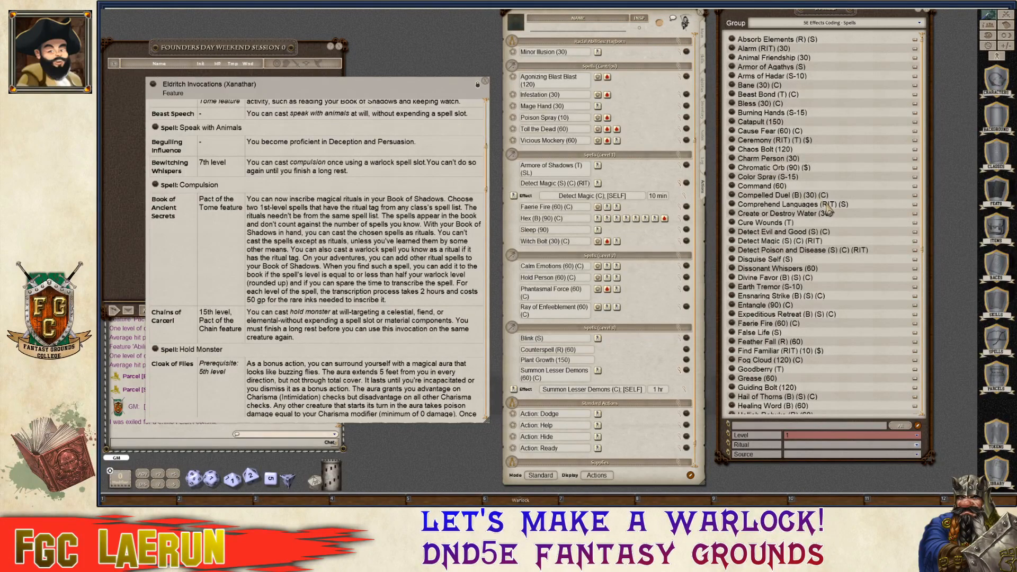
Look through the level 1 spells for another ritual and open the Tenser's Floating Disk description.
{"action": "key", "text": "ctrl"}
{"action": "scroll", "coordinate": [834, 289], "scroll_direction": "down", "scroll_amount": 6}
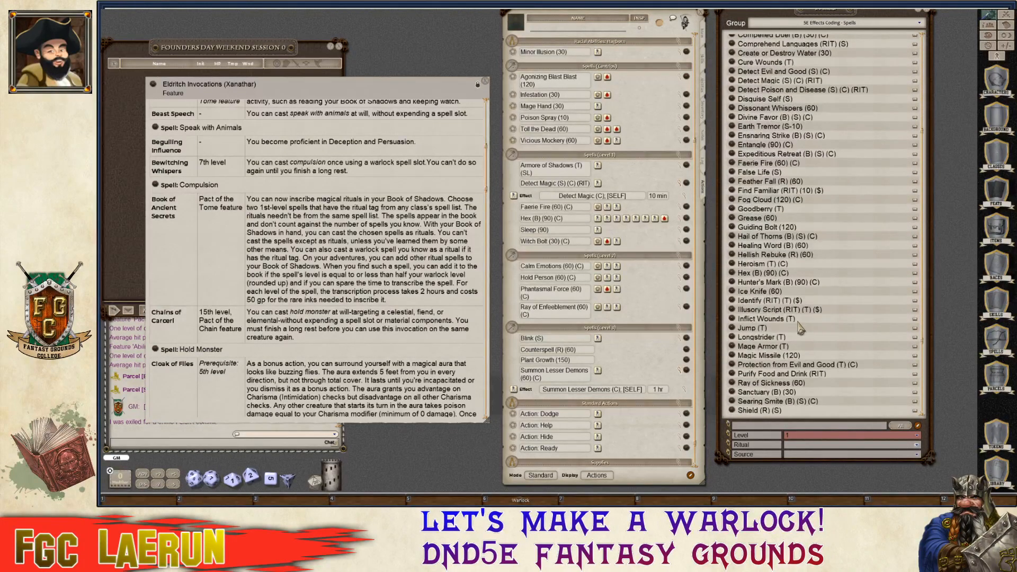
{"action": "key", "text": "ctrl"}
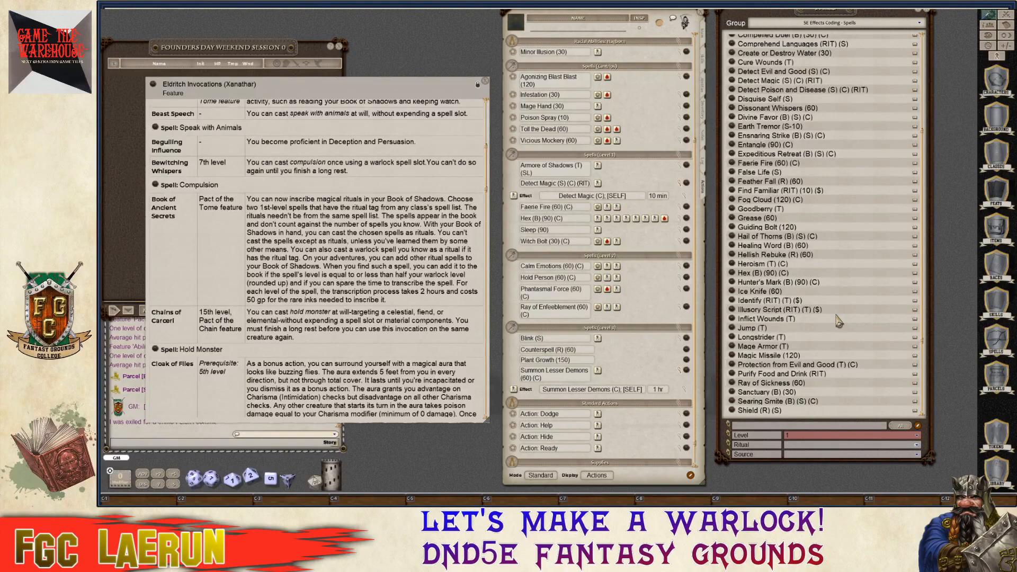
{"action": "scroll", "coordinate": [842, 323], "scroll_direction": "down", "scroll_amount": 2}
{"action": "scroll", "coordinate": [820, 350], "scroll_direction": "down", "scroll_amount": 3}
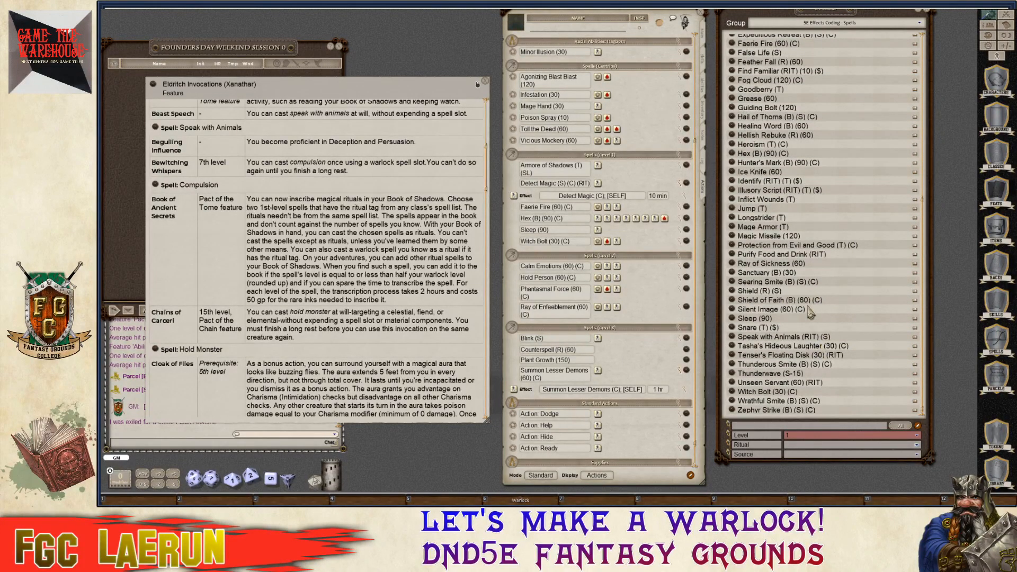
{"action": "key", "text": "ctrl"}
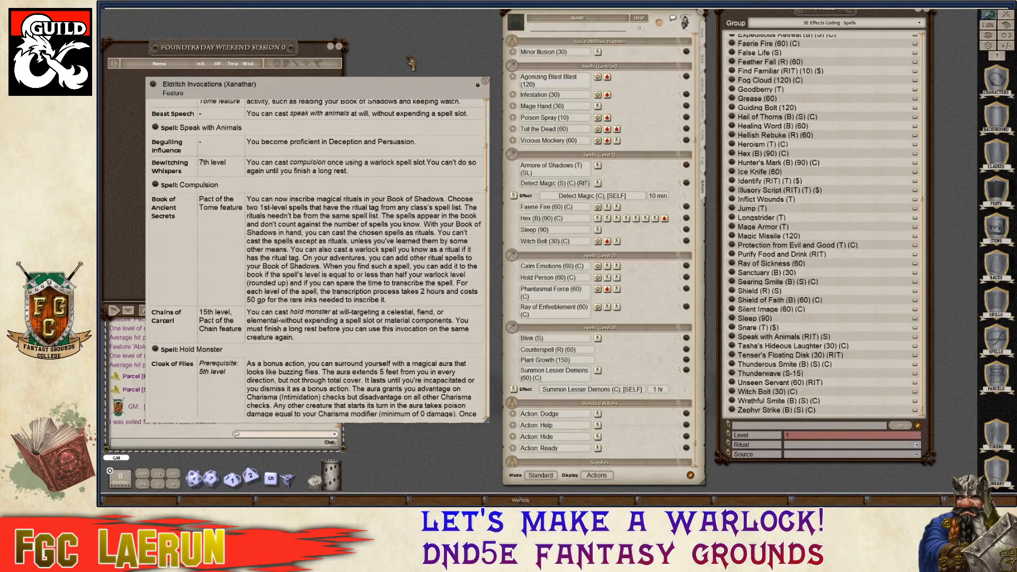
{"action": "left_click_drag", "start_coordinate": [455, 36], "coordinate": [436, 124]}
{"action": "key", "text": "ctrl"}
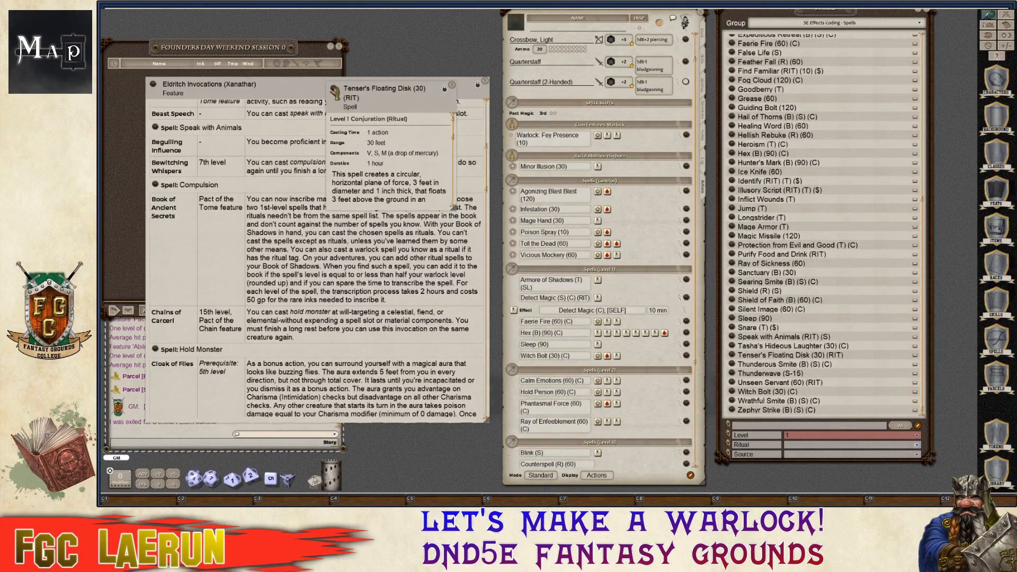
Add Tenser's Floating Disk to the character sheet's level 1 spells and close its description.
{"action": "left_click_drag", "start_coordinate": [335, 91], "coordinate": [594, 119]}
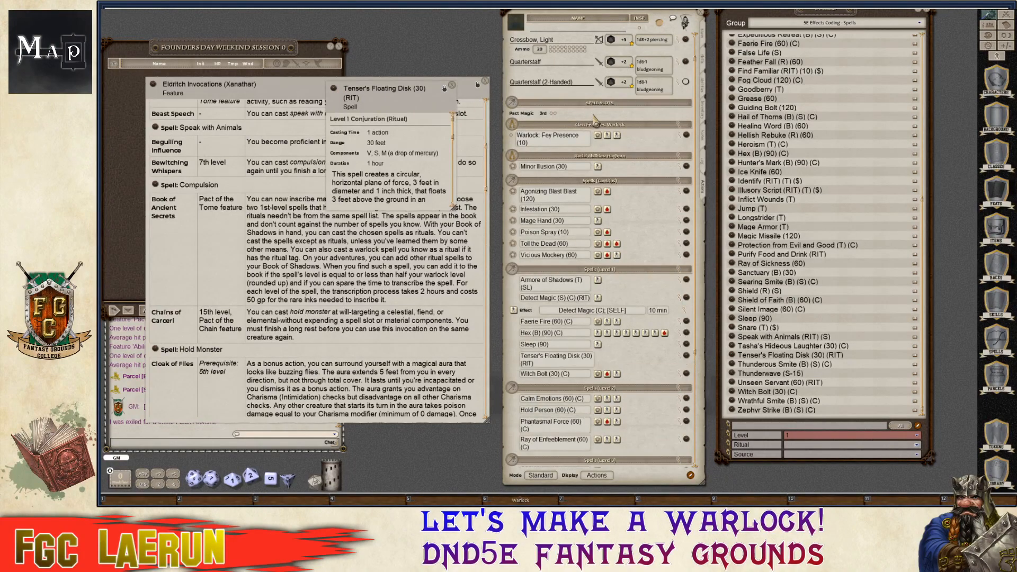
{"action": "scroll", "coordinate": [657, 364], "scroll_direction": "down", "scroll_amount": 2}
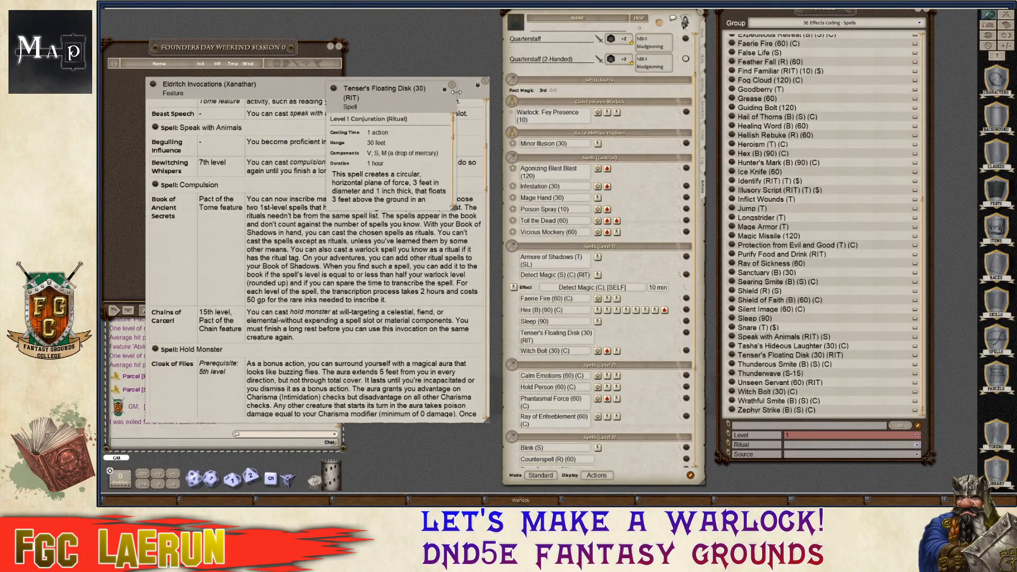
{"action": "left_click", "coordinate": [451, 85]}
Close the Eldritch Invocations feature window and collapse the Detect Magic details on the character sheet.
{"action": "scroll", "coordinate": [674, 306], "scroll_direction": "down", "scroll_amount": 3}
{"action": "scroll", "coordinate": [675, 305], "scroll_direction": "down", "scroll_amount": 8}
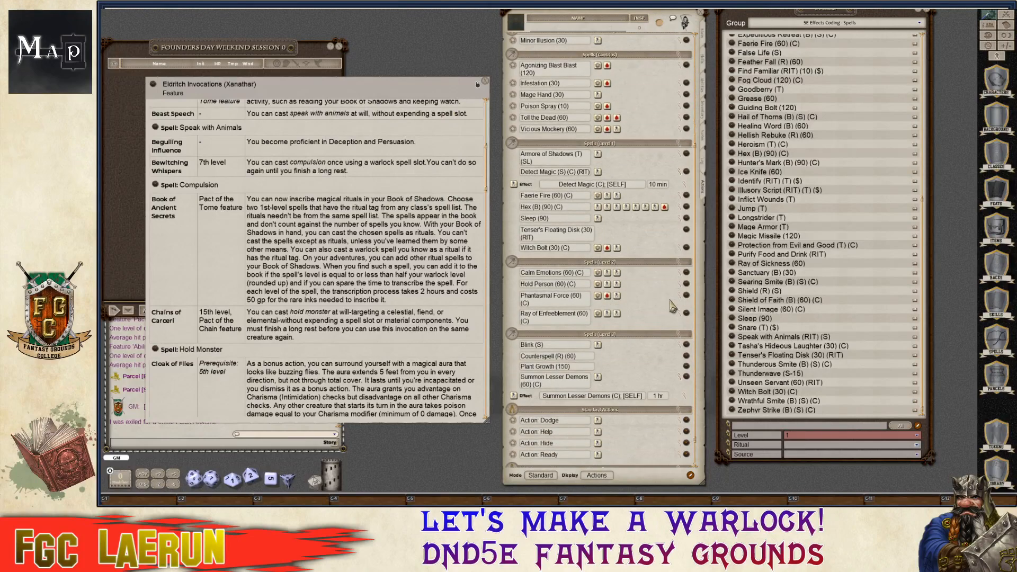
{"action": "scroll", "coordinate": [670, 305], "scroll_direction": "up", "scroll_amount": 7}
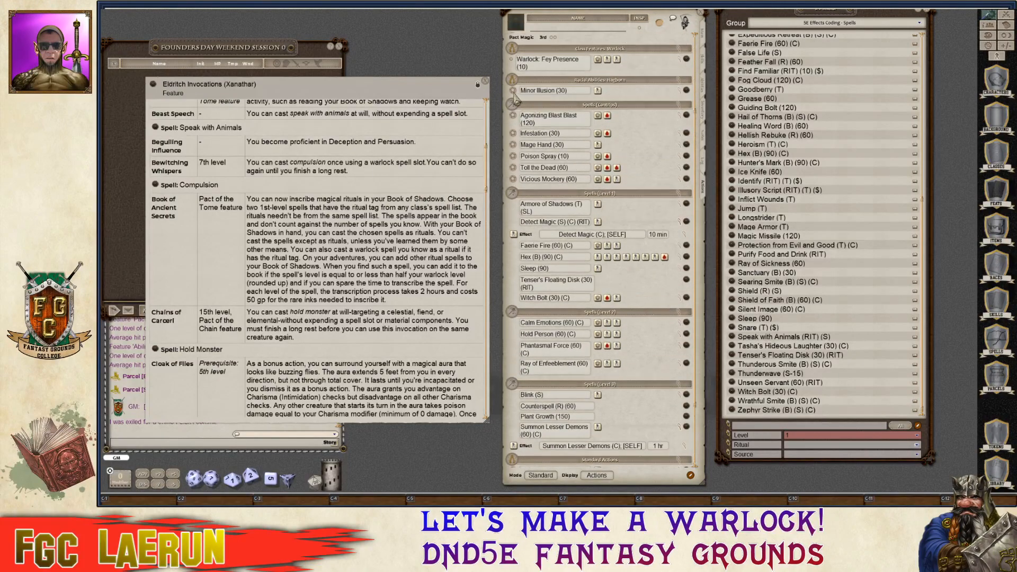
{"action": "left_click", "coordinate": [485, 85]}
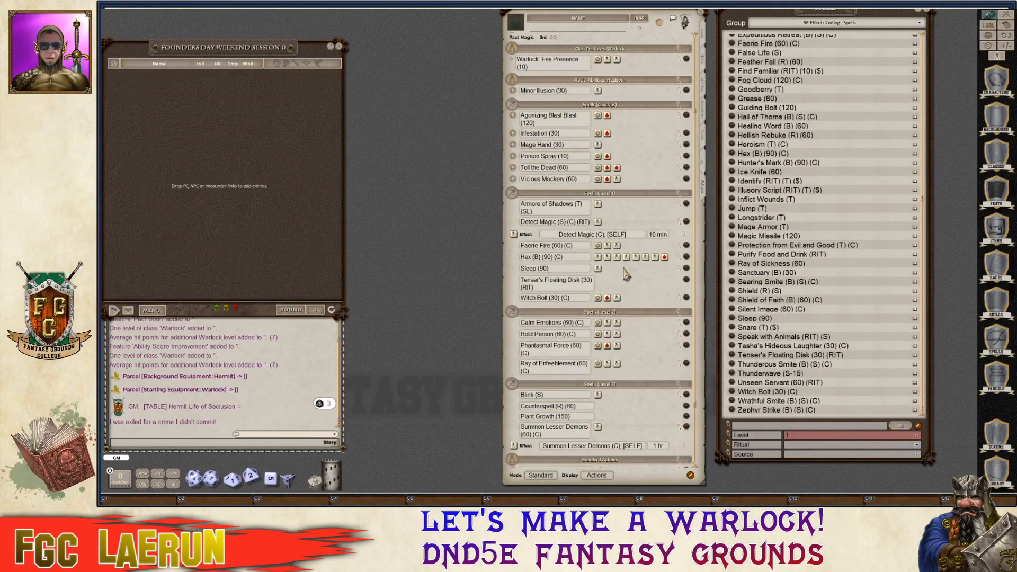
{"action": "scroll", "coordinate": [627, 273], "scroll_direction": "up", "scroll_amount": 3}
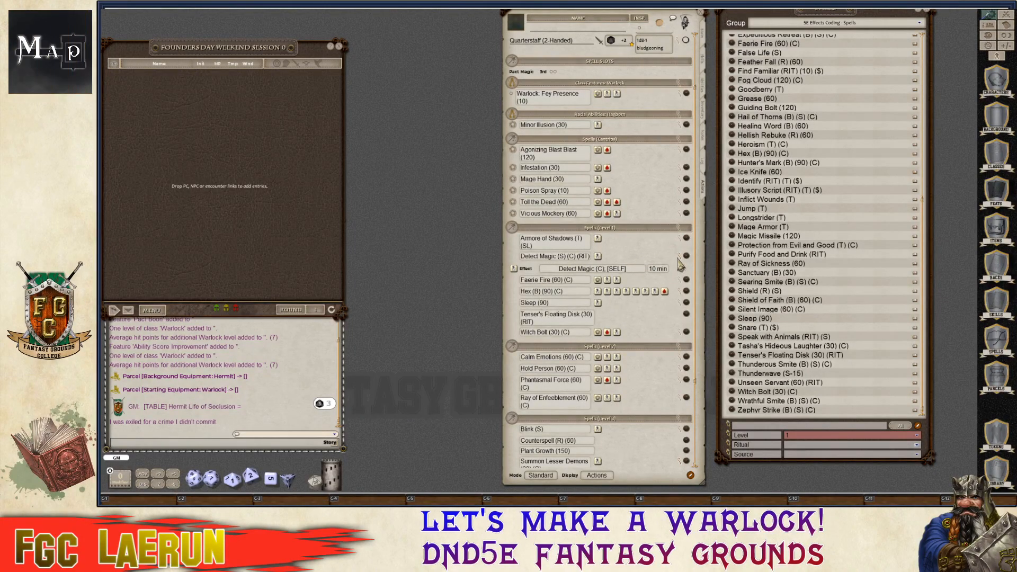
{"action": "left_click", "coordinate": [679, 258]}
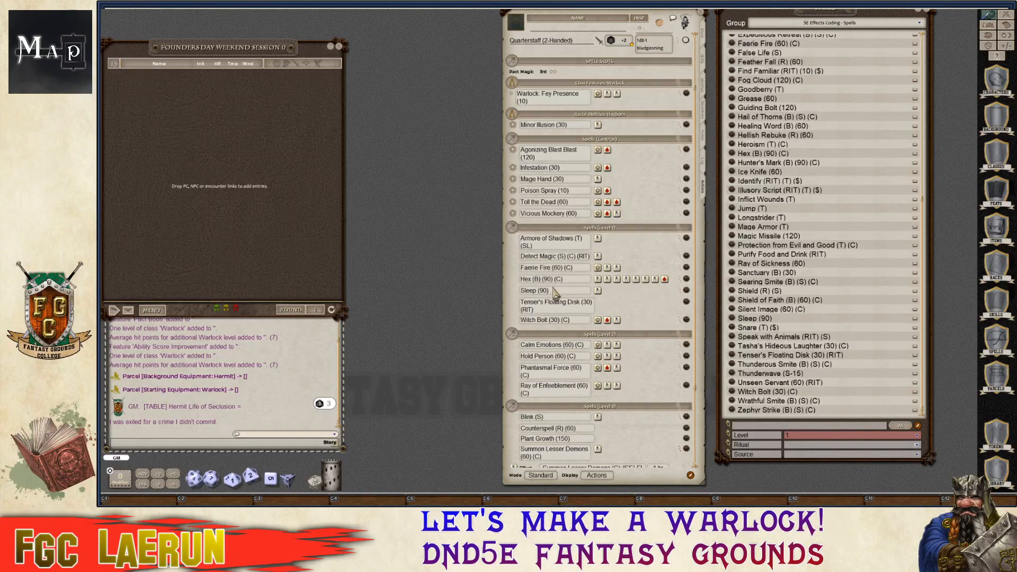
Read the Hex spell description down to its higher-level casting rules and close it.
{"action": "key", "text": "ctrl"}
{"action": "left_click", "coordinate": [686, 279], "text": "ctrl"}
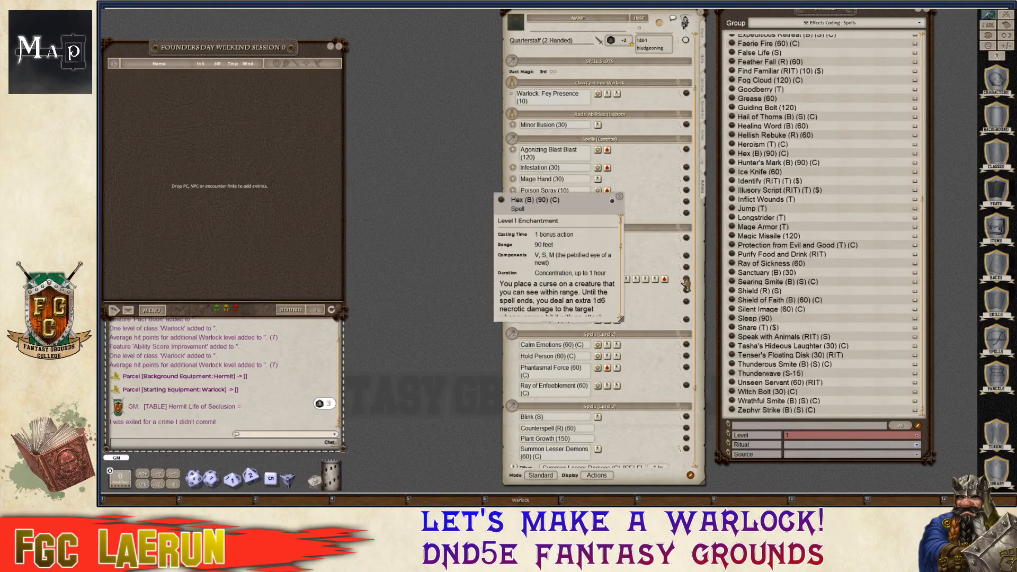
{"action": "scroll", "coordinate": [583, 280], "scroll_direction": "down", "scroll_amount": 3}
{"action": "scroll", "coordinate": [596, 289], "scroll_direction": "down", "scroll_amount": 3}
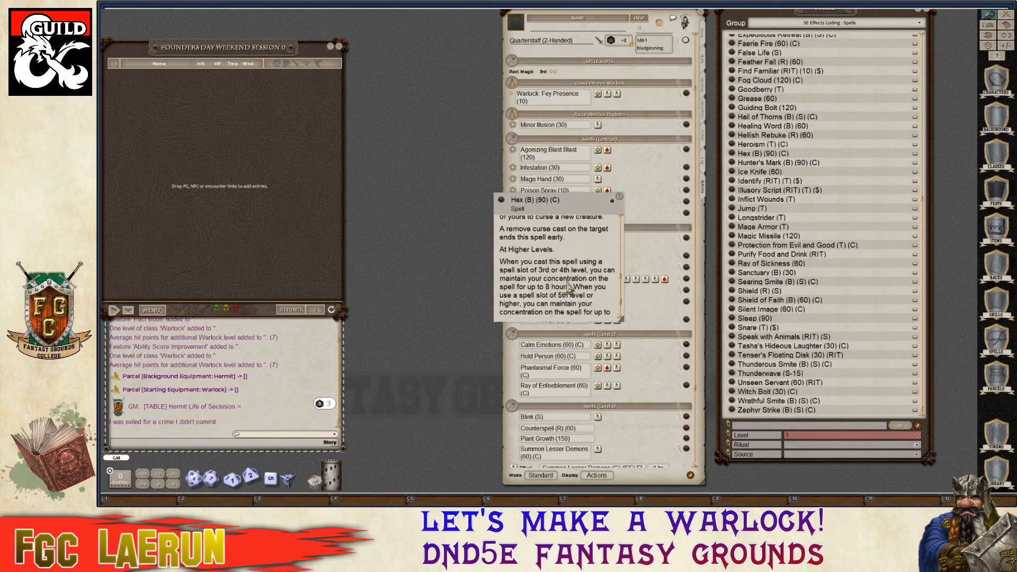
{"action": "left_click", "coordinate": [619, 197]}
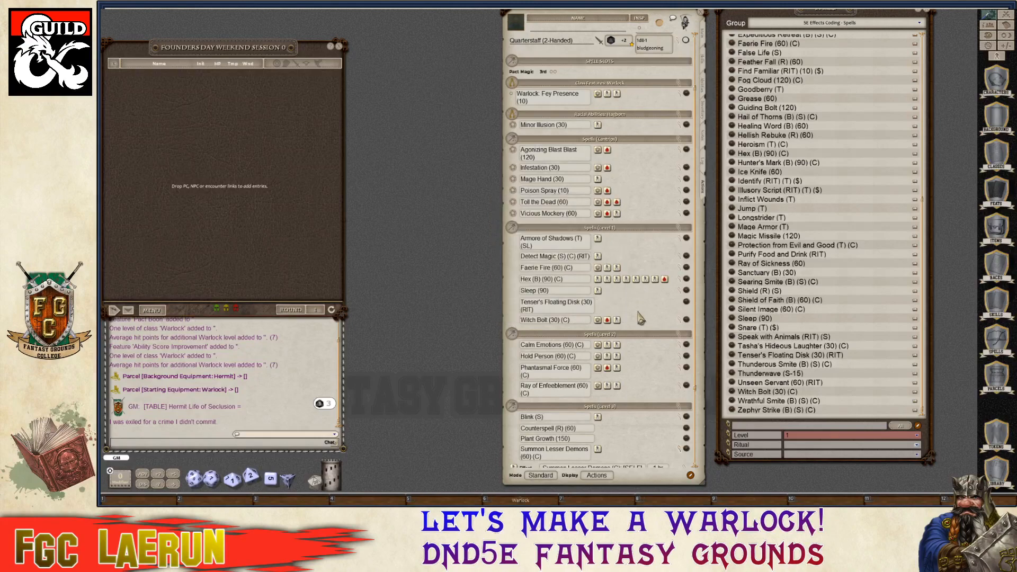
Read the Witch Bolt description from the character sheet, including its higher-level damage, and close it.
{"action": "scroll", "coordinate": [641, 318], "scroll_direction": "down", "scroll_amount": 1}
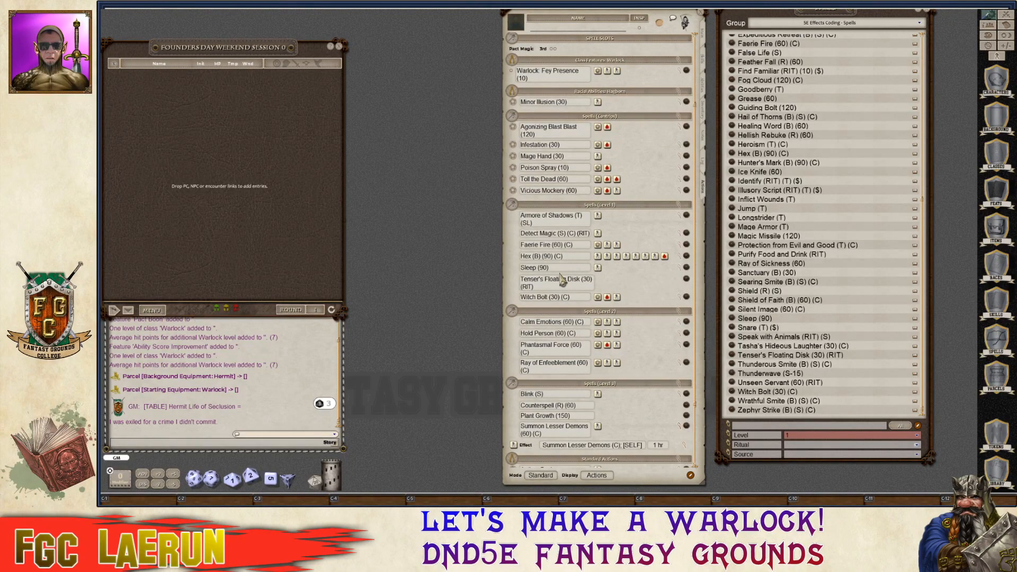
{"action": "left_click", "coordinate": [686, 297]}
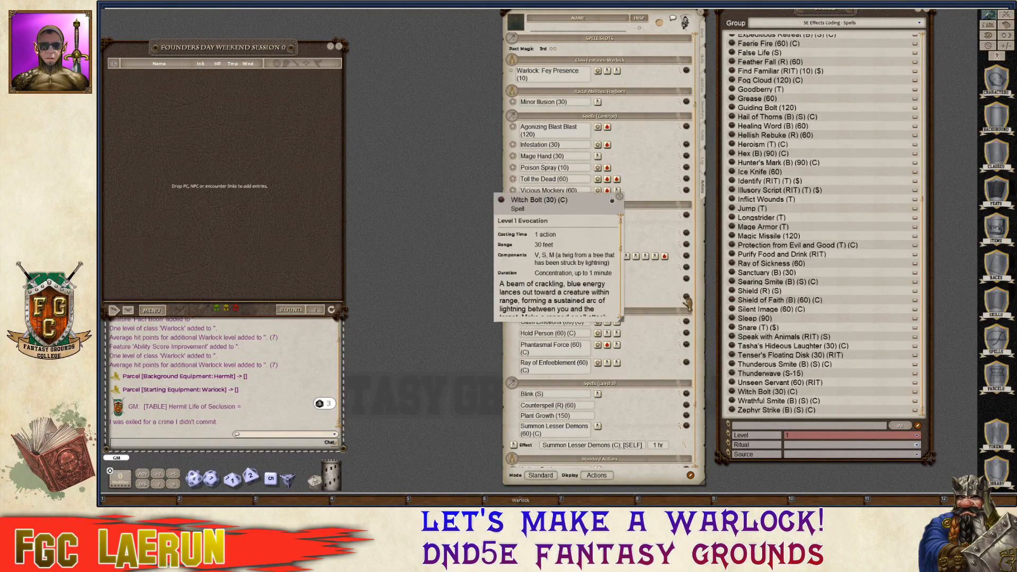
{"action": "scroll", "coordinate": [573, 290], "scroll_direction": "down", "scroll_amount": 5}
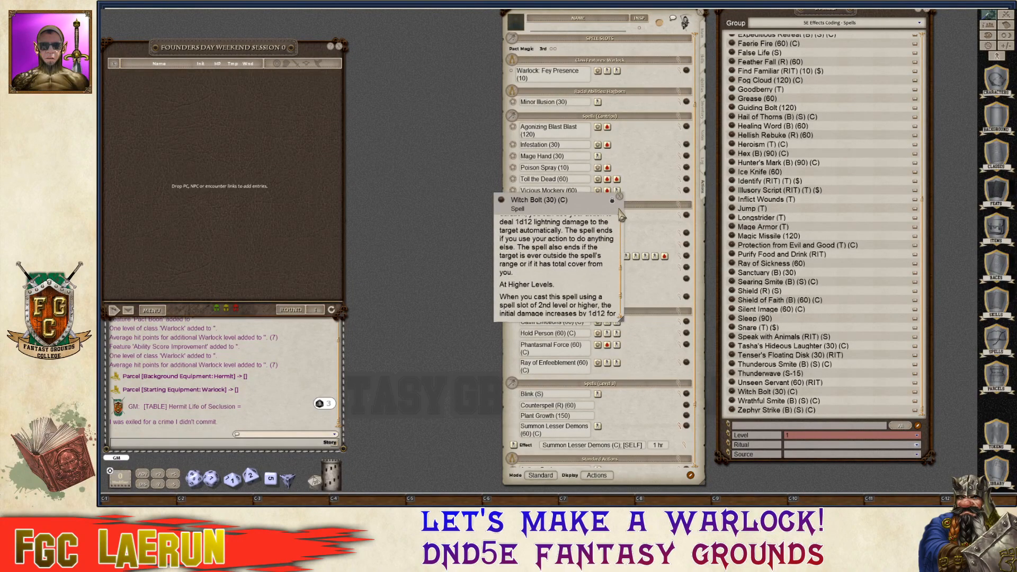
{"action": "left_click", "coordinate": [618, 197]}
Open the Agonizing Blast Blast cantrip description and read how its beams scale at higher levels.
{"action": "scroll", "coordinate": [625, 223], "scroll_direction": "up", "scroll_amount": 1}
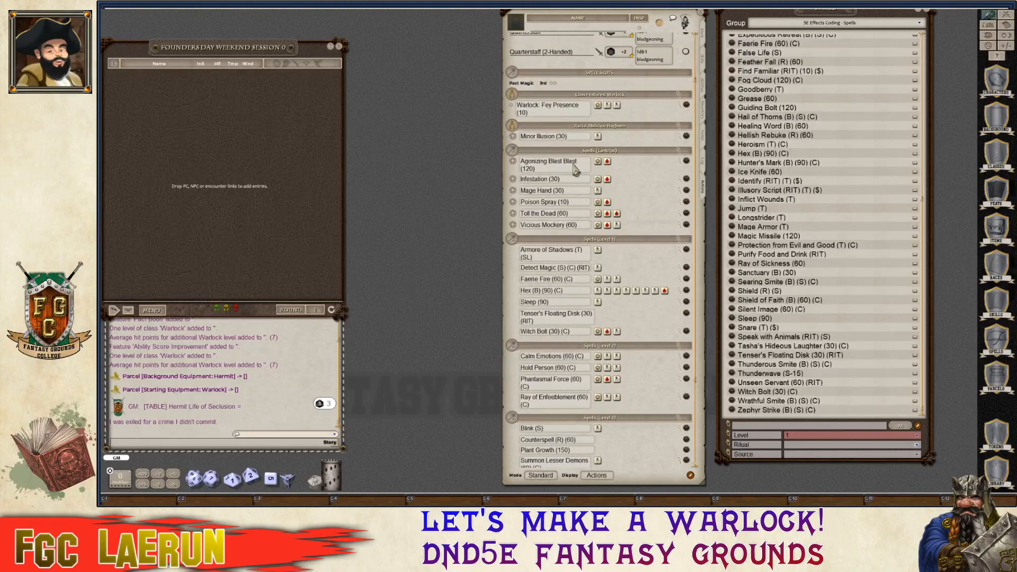
{"action": "left_click", "coordinate": [686, 161]}
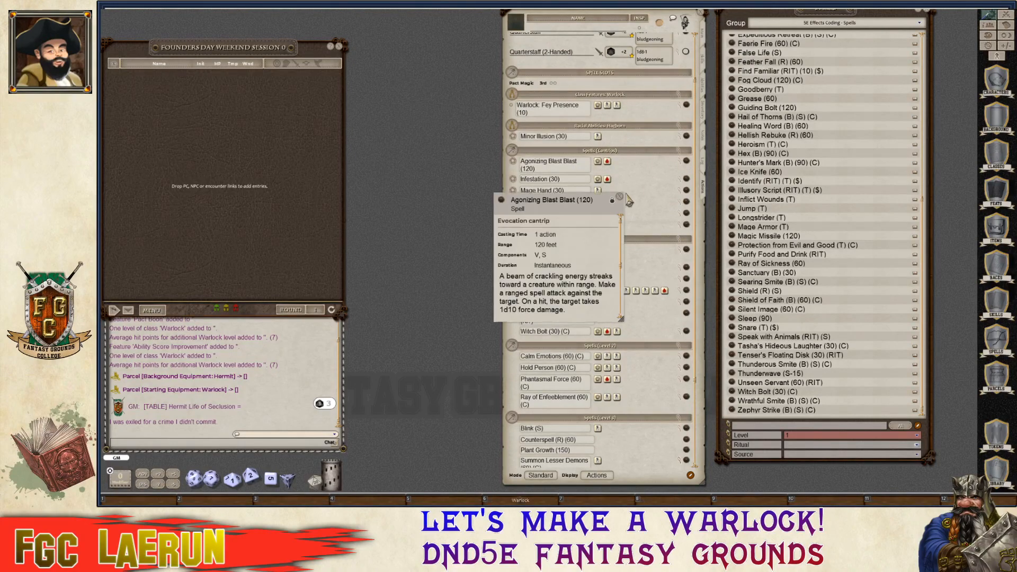
{"action": "scroll", "coordinate": [594, 245], "scroll_direction": "down", "scroll_amount": 3}
{"action": "scroll", "coordinate": [594, 245], "scroll_direction": "up", "scroll_amount": 3}
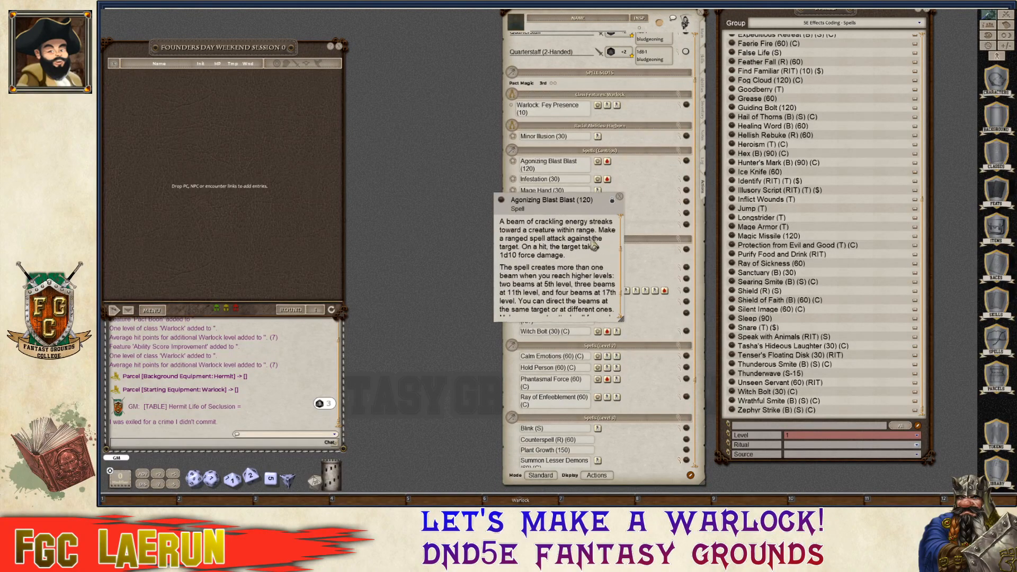
{"action": "scroll", "coordinate": [594, 247], "scroll_direction": "down", "scroll_amount": 2}
{"action": "key", "text": "ctrl"}
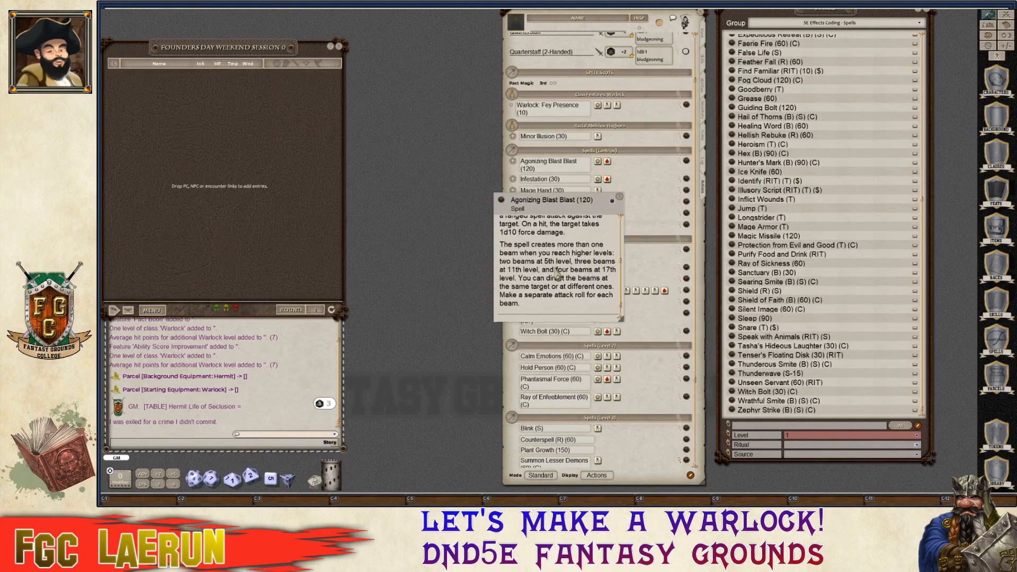
Close the spell description and append "x2" to the Agonizing Blast Blast (120) cantrip name on the actions page.
{"action": "left_click", "coordinate": [619, 197], "text": "ctrl"}
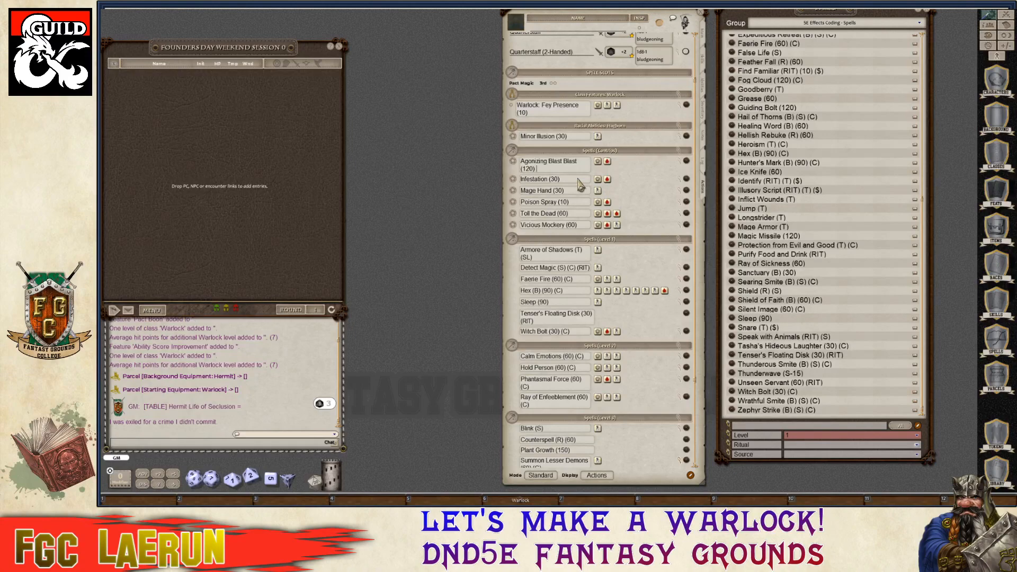
{"action": "key", "text": "ctrl"}
{"action": "scroll", "coordinate": [622, 154], "scroll_direction": "up", "scroll_amount": 1}
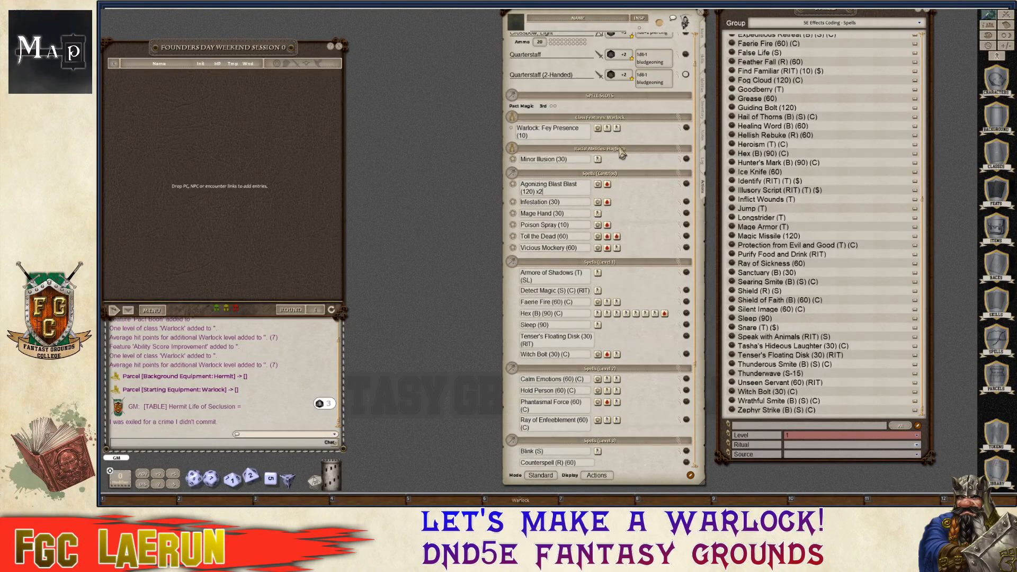
{"action": "scroll", "coordinate": [626, 171], "scroll_direction": "down", "scroll_amount": 4}
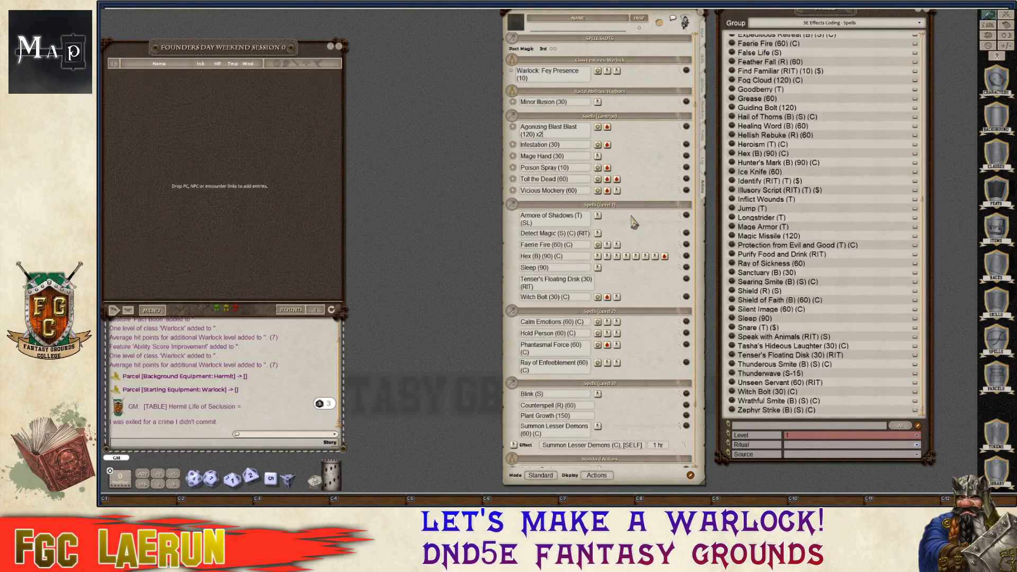
{"action": "key", "text": "ctrl"}
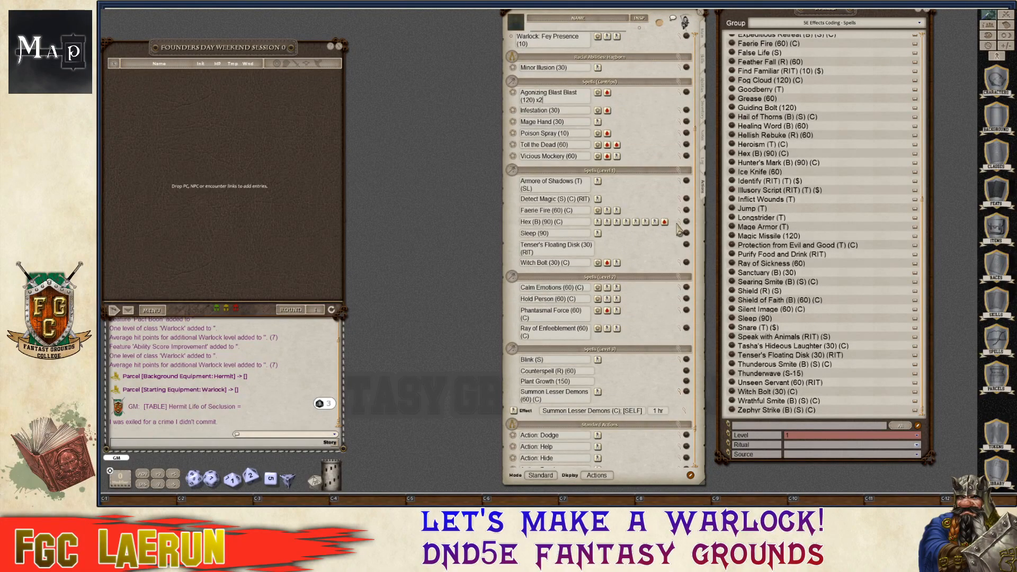
{"action": "scroll", "coordinate": [615, 266], "scroll_direction": "down", "scroll_amount": 2}
{"action": "scroll", "coordinate": [615, 266], "scroll_direction": "down", "scroll_amount": 1}
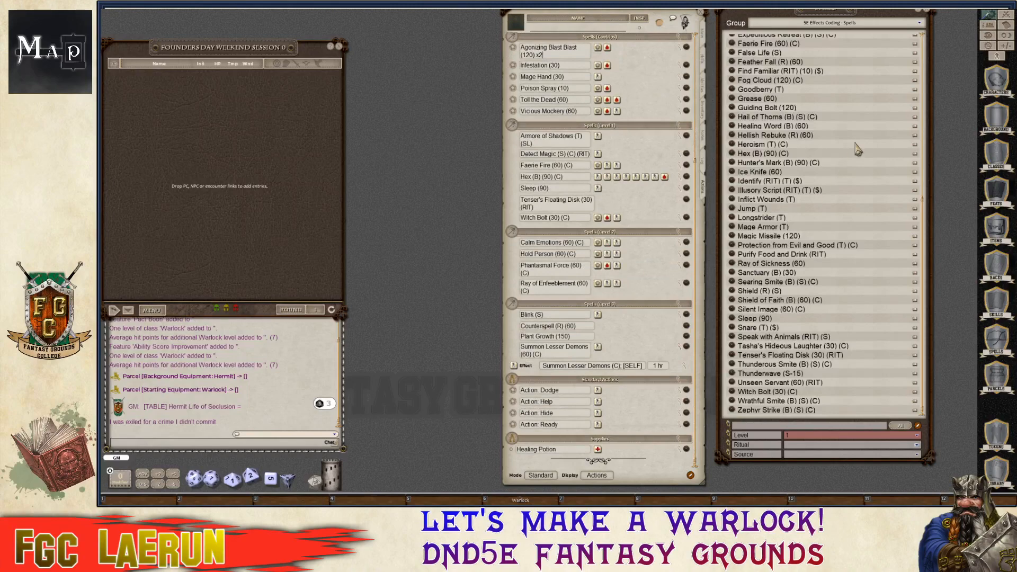
Close the 5E Effects Coding - Spells list and move the character sheet closer to the combat tracker.
{"action": "key", "text": "ctrl"}
{"action": "left_click", "coordinate": [926, 11]}
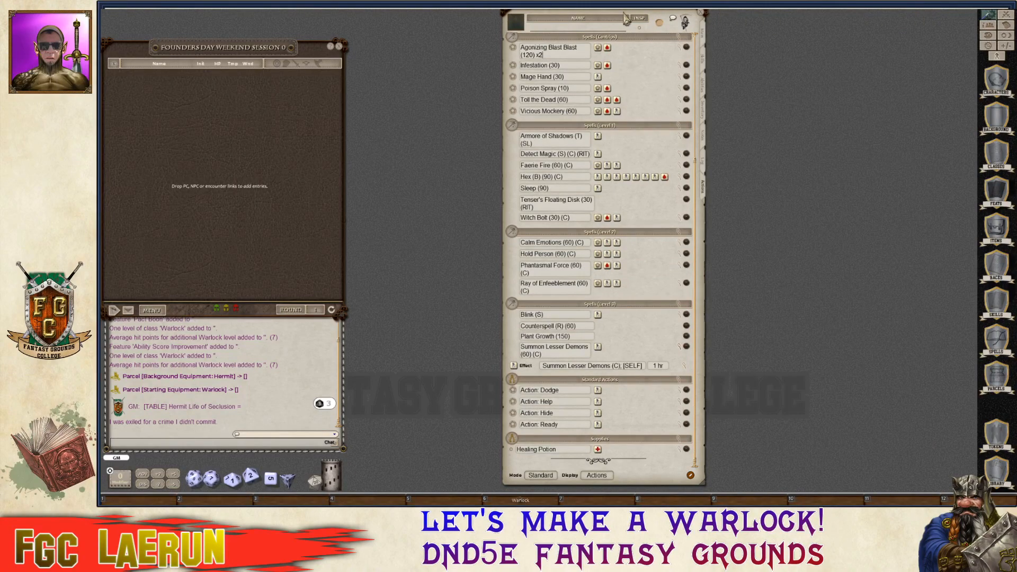
{"action": "left_click_drag", "start_coordinate": [627, 19], "coordinate": [532, 27]}
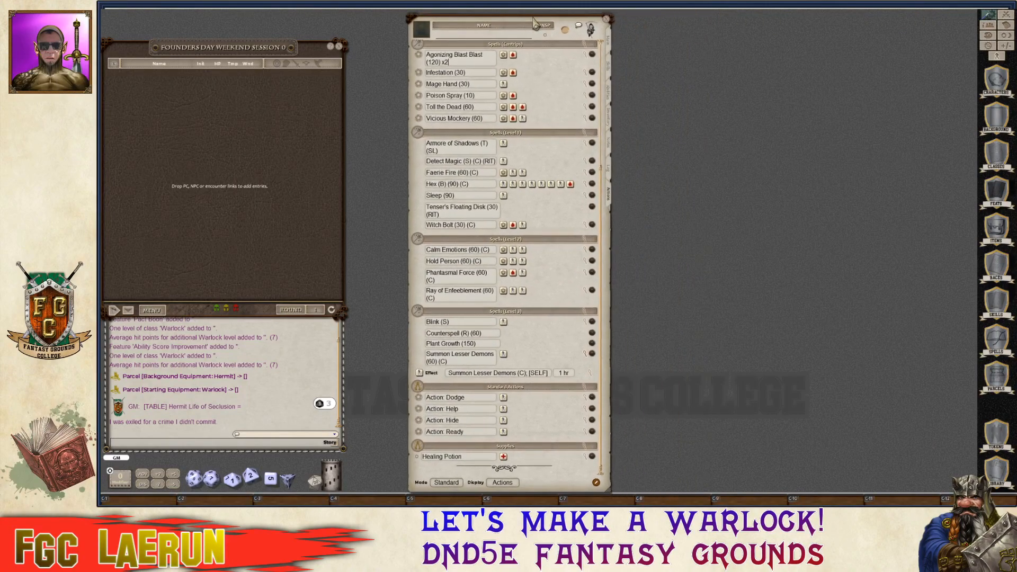
Show the character sheet's main page and save the campaign from the chat.
{"action": "left_click", "coordinate": [609, 44]}
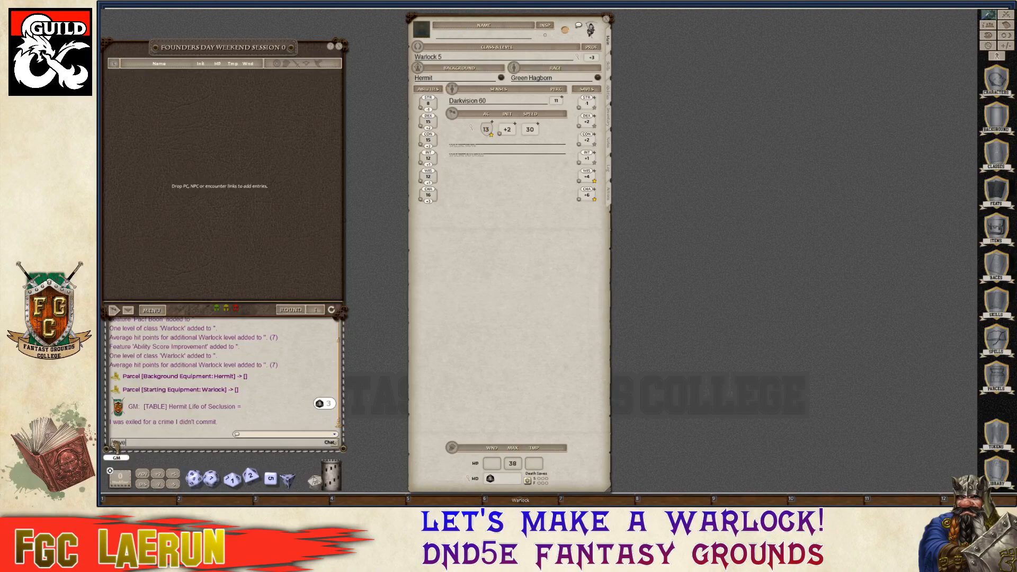
{"action": "key", "text": "Return"}
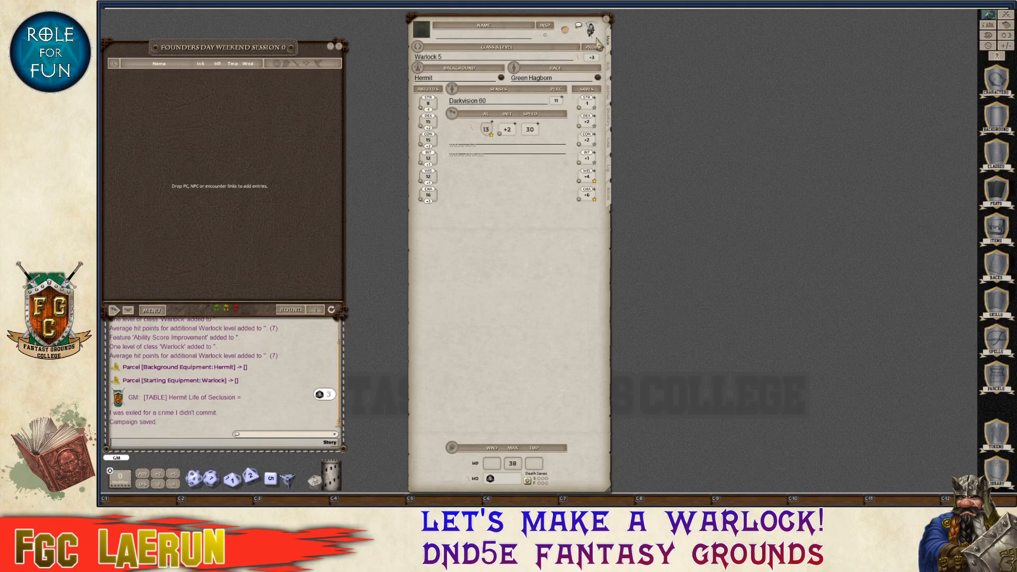
Assign the Antilla.png portrait to the warlock and shift the character sheet nearer the combat tracker.
{"action": "left_click", "coordinate": [431, 30]}
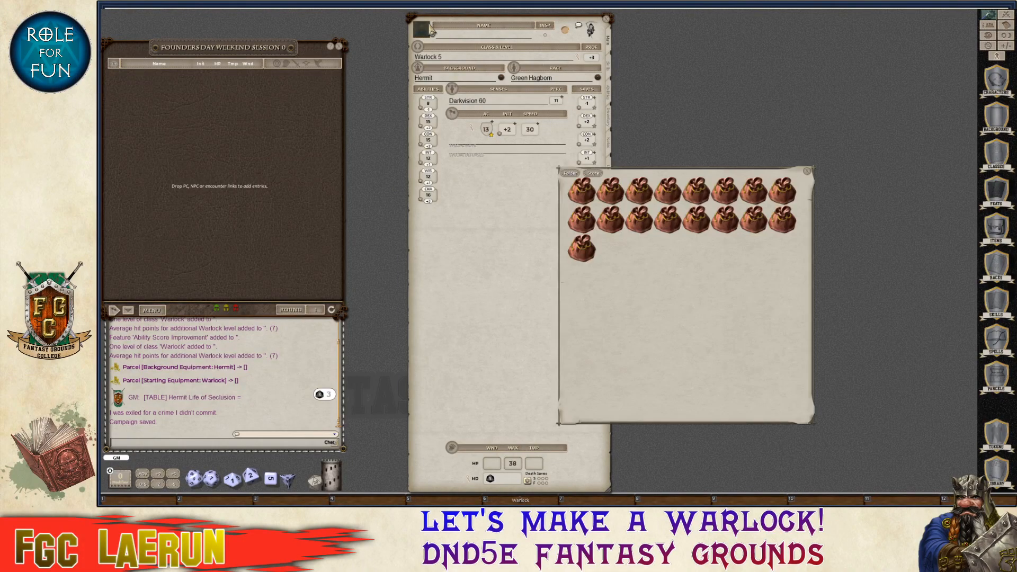
{"action": "left_click", "coordinate": [608, 195]}
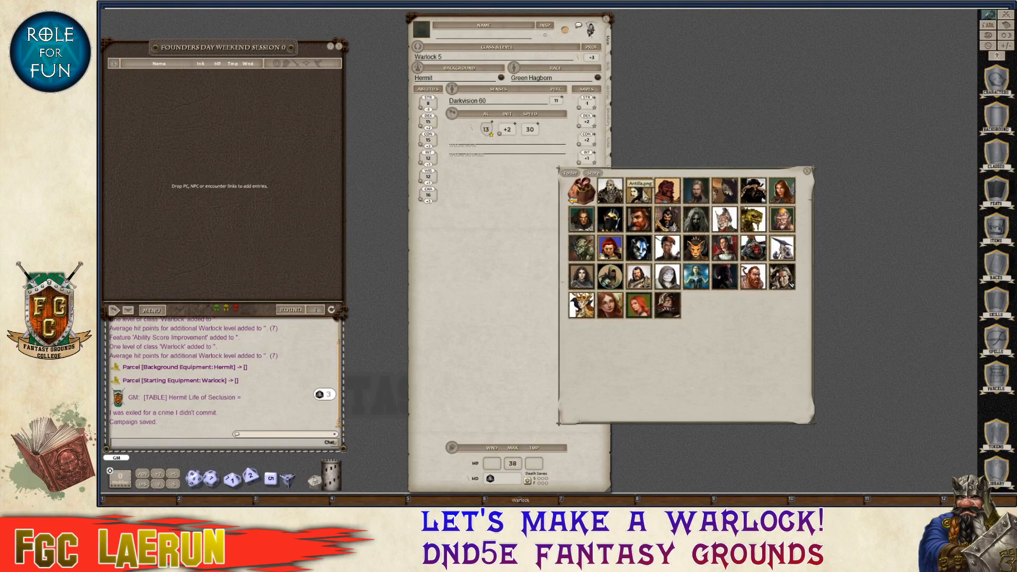
{"action": "left_click", "coordinate": [644, 193]}
{"action": "left_click_drag", "start_coordinate": [531, 242], "coordinate": [484, 233]}
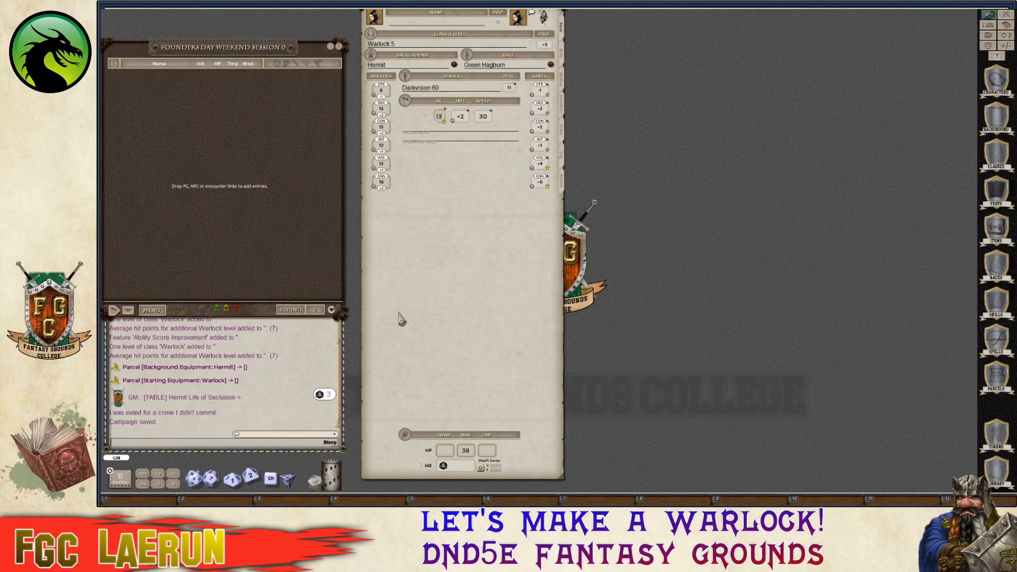
Open the character's inventory page to examine the equipment, treasure and encumbrance.
{"action": "key", "text": "ctrl"}
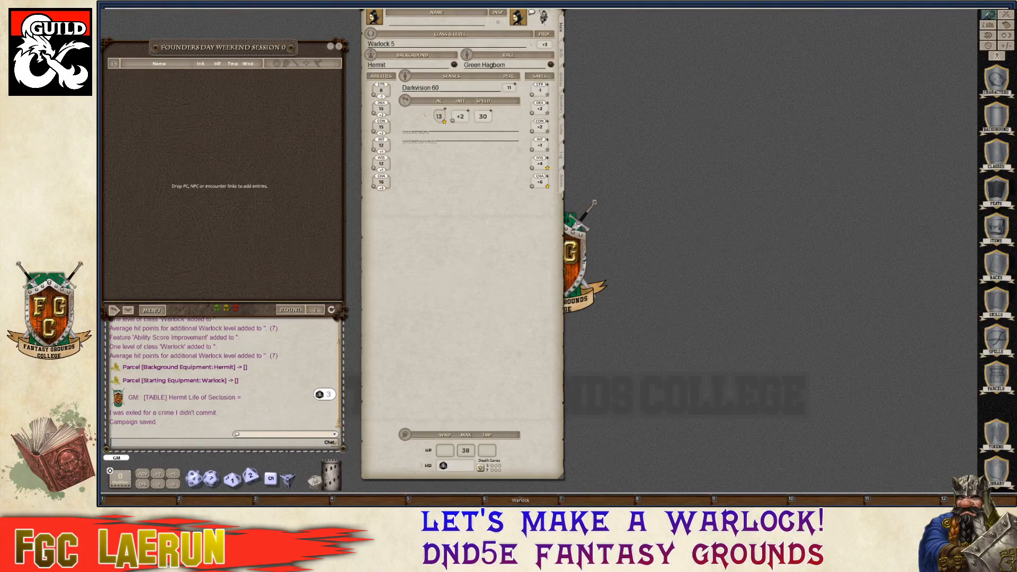
{"action": "key", "text": "ctrl"}
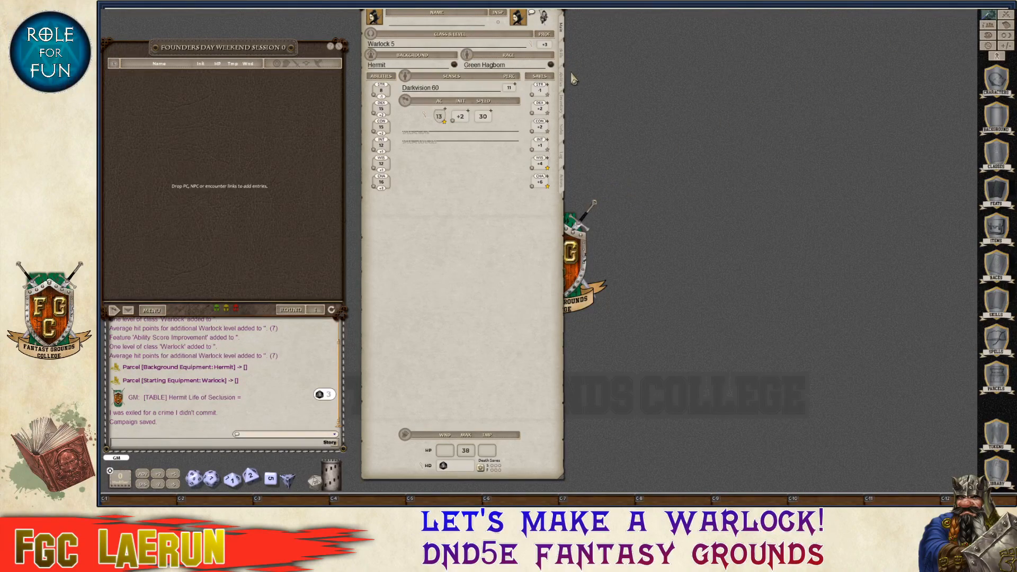
{"action": "key", "text": "ctrl"}
{"action": "left_click", "coordinate": [562, 104]}
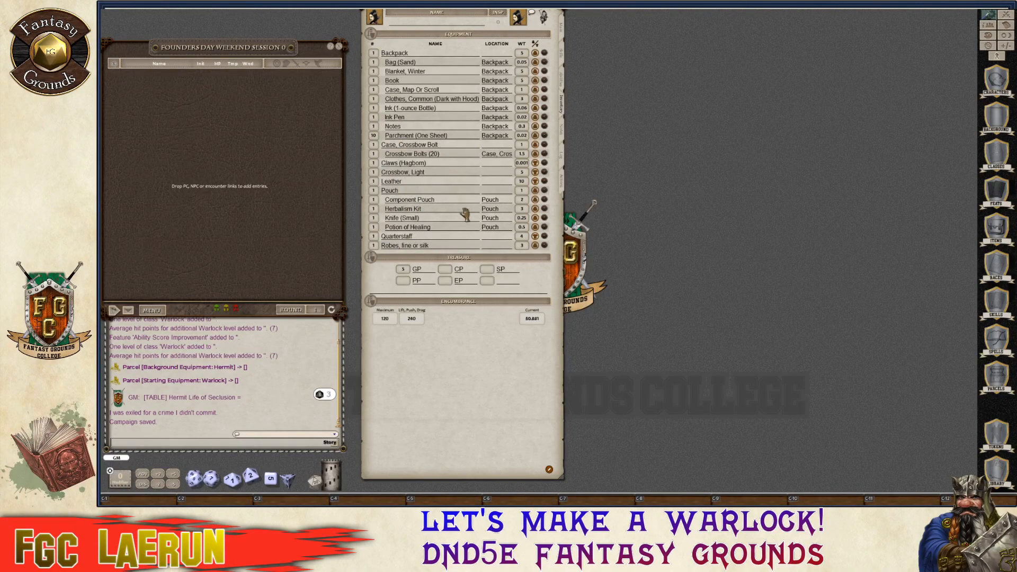
Switch the character's actions page to Combat mode and review the weapons, features, cantrips and spells.
{"action": "left_click", "coordinate": [561, 183]}
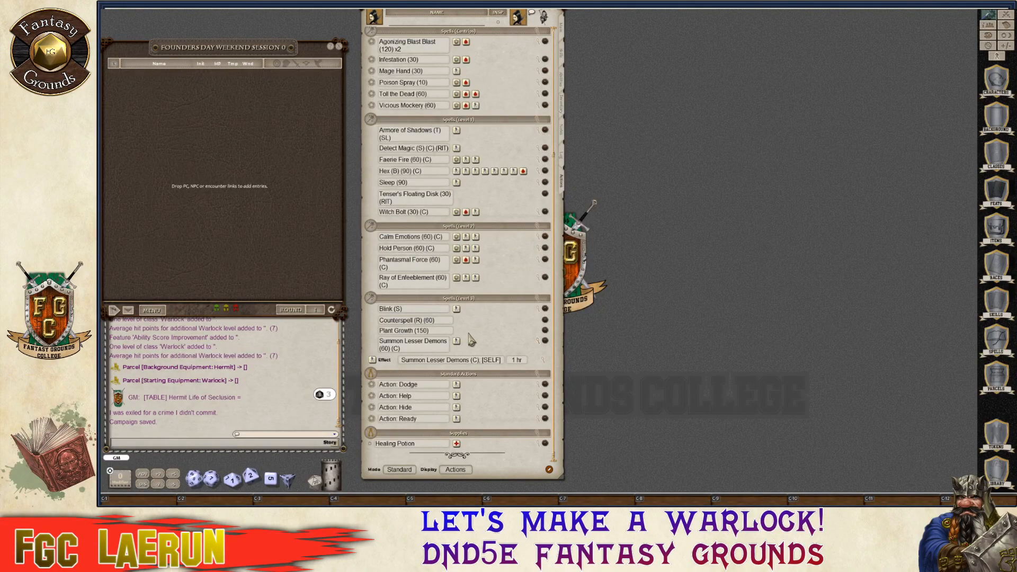
{"action": "key", "text": "ctrl"}
{"action": "scroll", "coordinate": [496, 365], "scroll_direction": "up", "scroll_amount": 5}
{"action": "scroll", "coordinate": [459, 205], "scroll_direction": "up", "scroll_amount": 1}
{"action": "key", "text": "ctrl"}
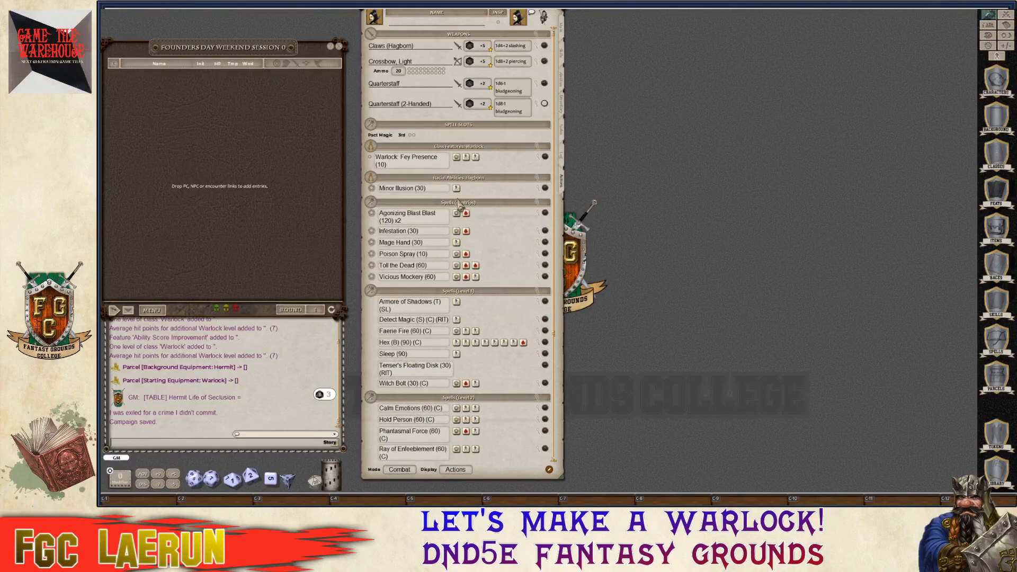
{"action": "scroll", "coordinate": [465, 183], "scroll_direction": "down", "scroll_amount": 1}
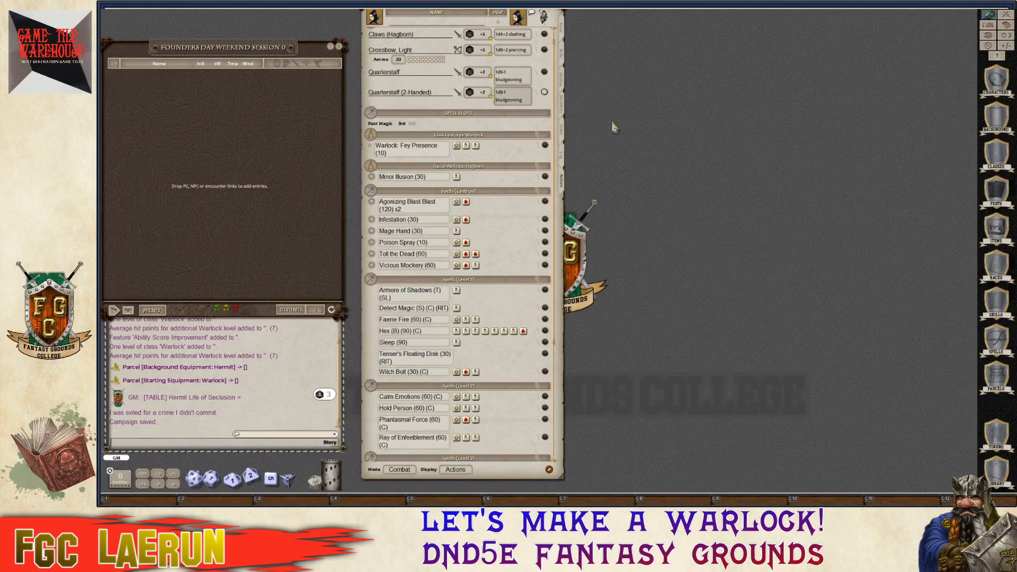
{"action": "scroll", "coordinate": [503, 219], "scroll_direction": "down", "scroll_amount": 2}
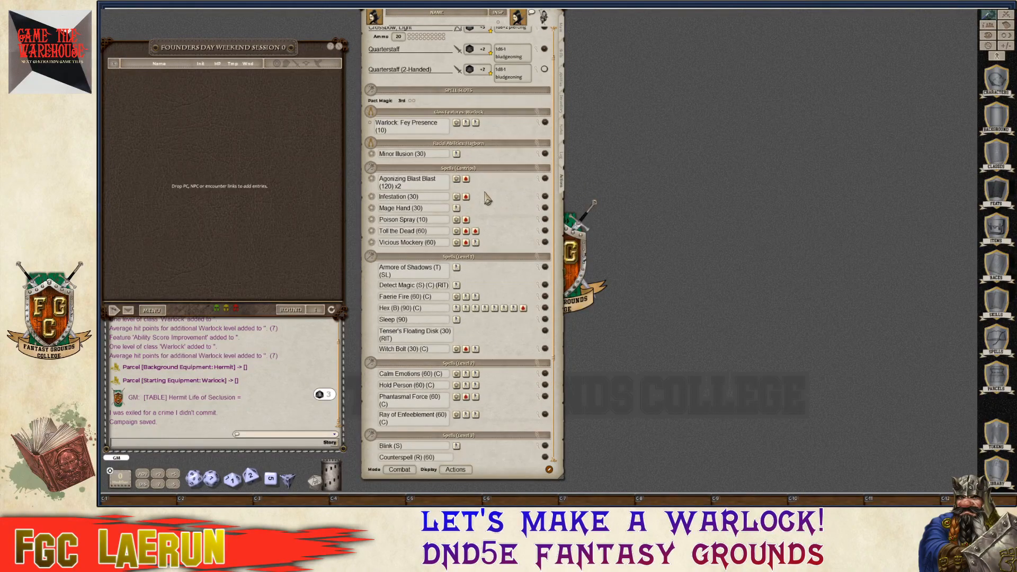